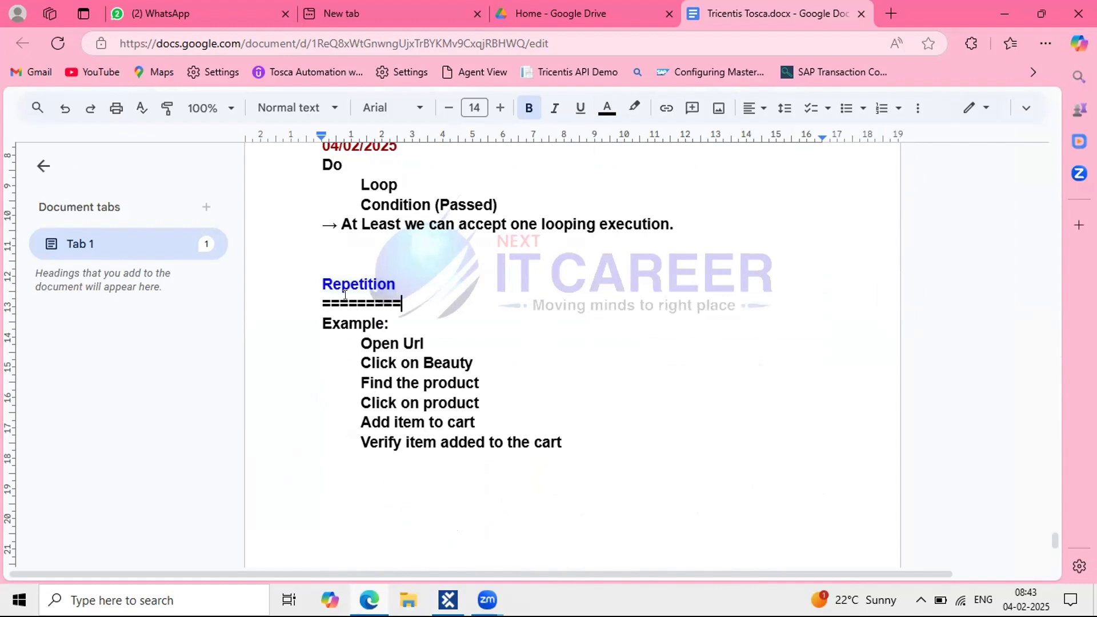
Step: Move the Repetition heading and its ===== separator below the Example steps
{"action": "left_click_drag", "start_coordinate": [405, 301], "coordinate": [313, 281]}
{"action": "key", "text": "ctrl+c"}
{"action": "key", "text": "BackSpace"}
{"action": "key", "text": "BackSpace"}
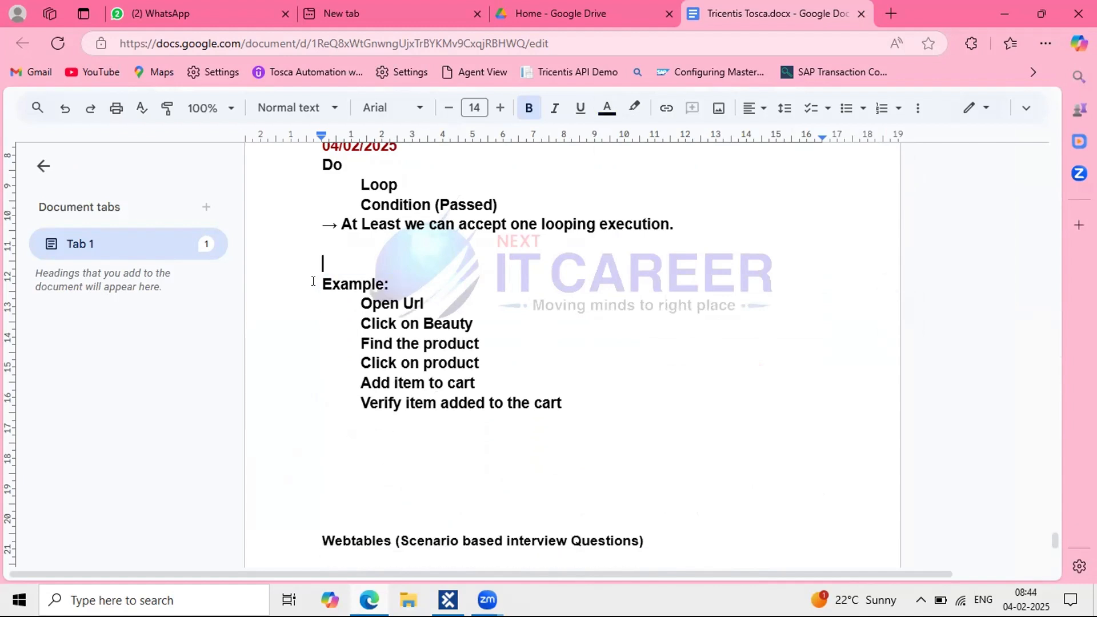
{"action": "key", "text": "BackSpace"}
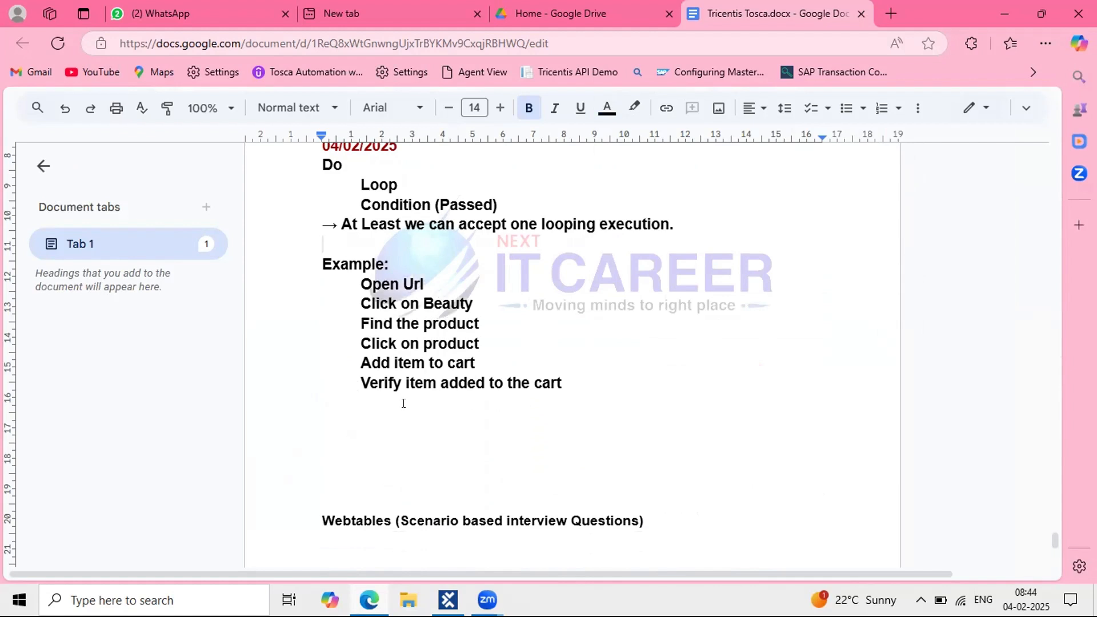
{"action": "left_click", "coordinate": [352, 418]}
{"action": "key", "text": "ctrl+v"}
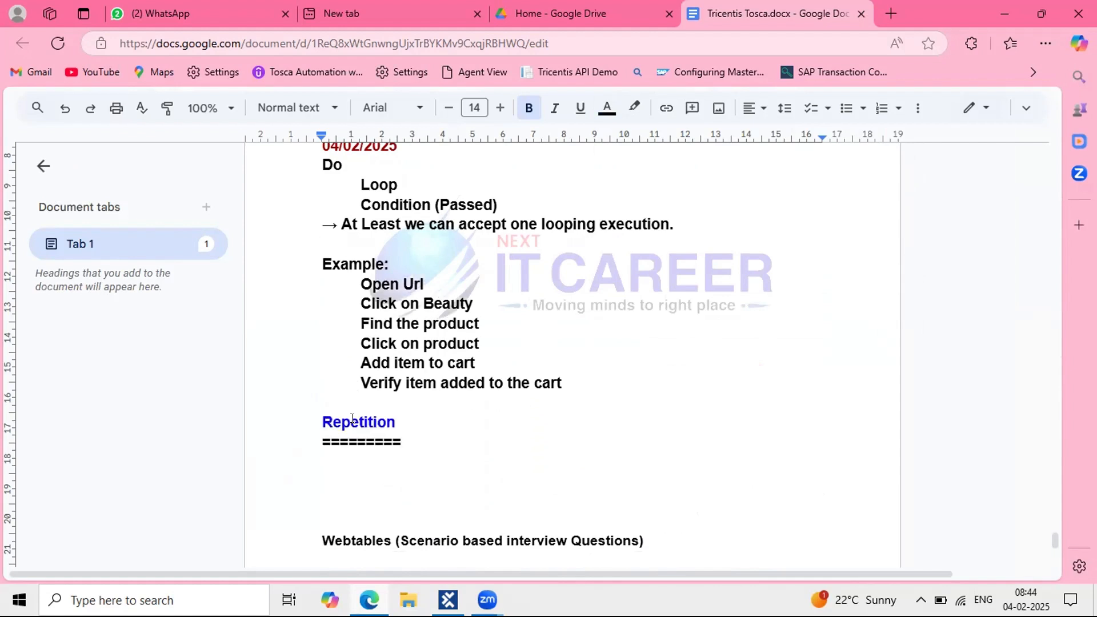
Step: Add the line 'This is a default property of test step folder' under the separator
{"action": "left_click", "coordinate": [370, 476]}
{"action": "type", "text": "This is a "}
{"action": "type", "text": "default pro"}
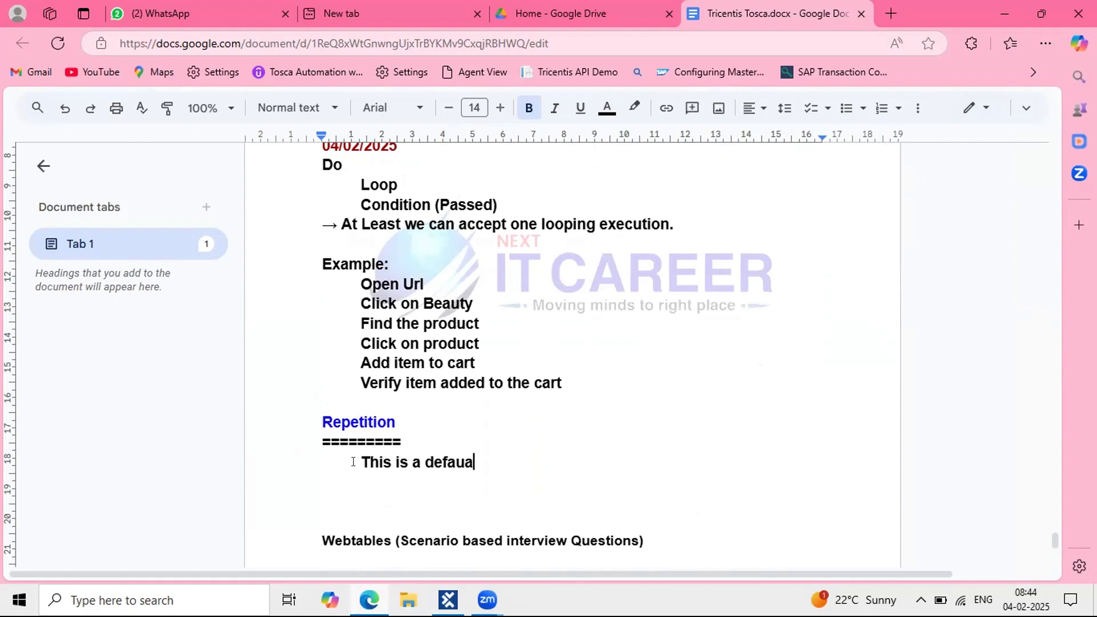
{"action": "type", "text": "perty"}
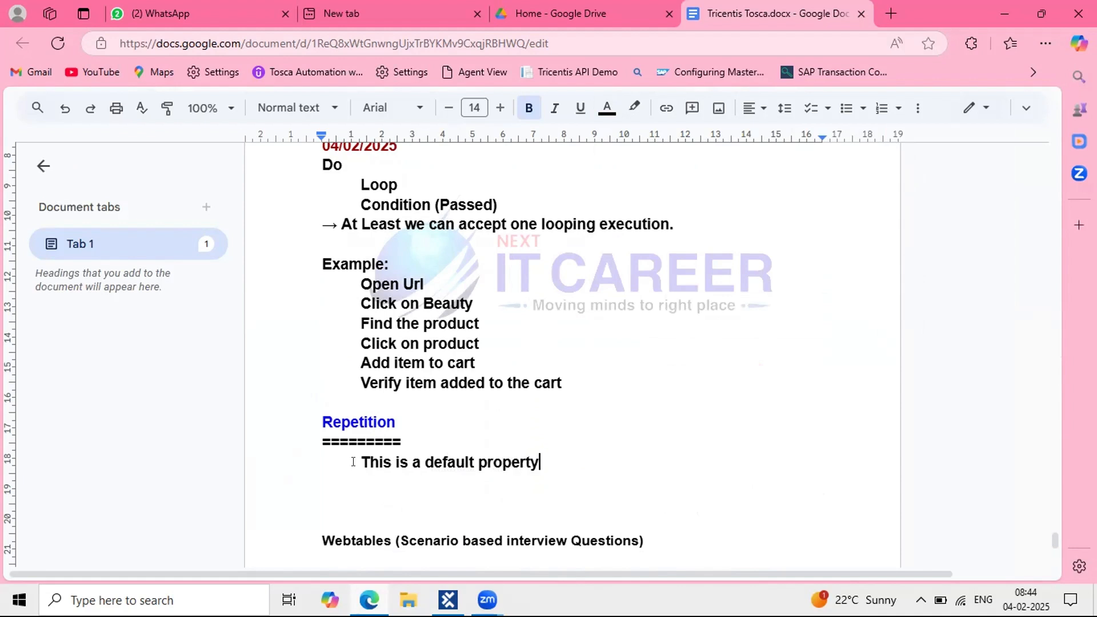
{"action": "type", "text": " of test step folder"}
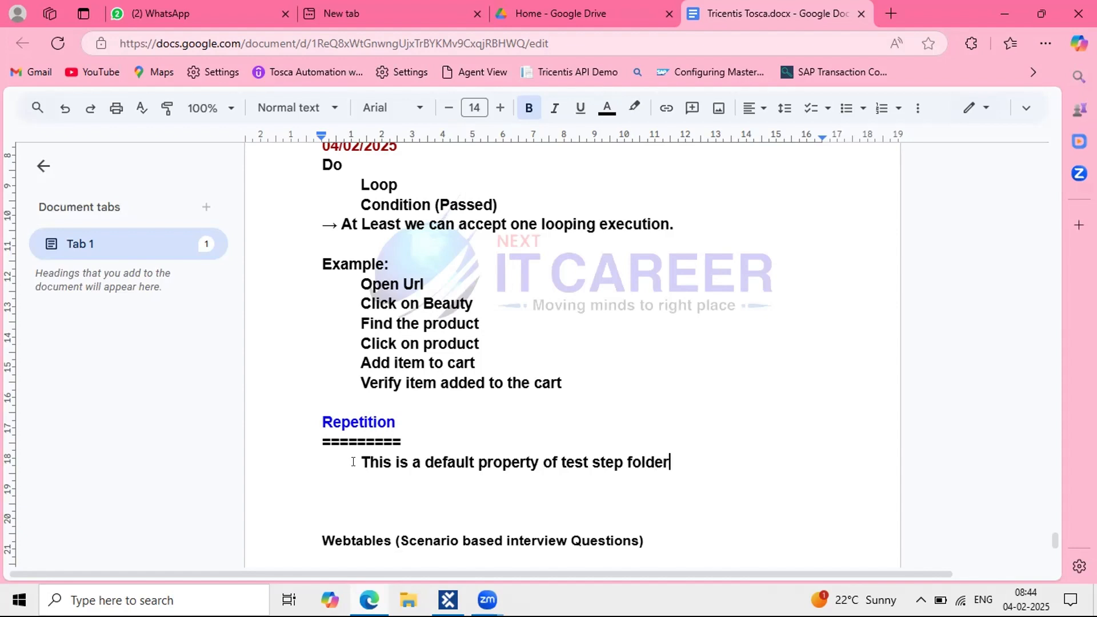
{"action": "key", "text": "Return"}
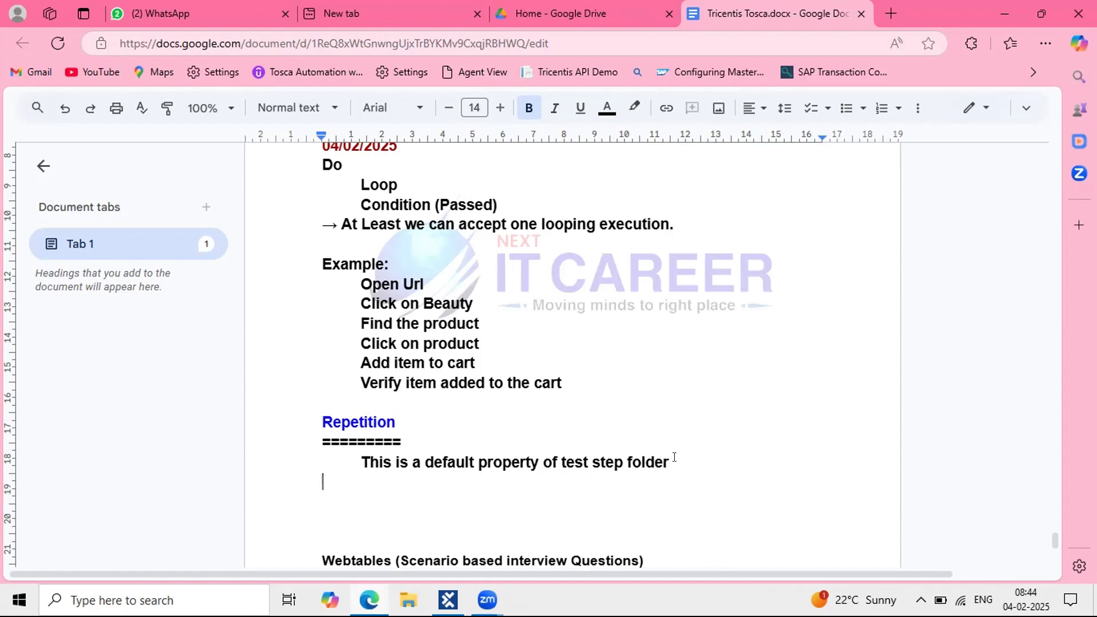
{"action": "left_click_drag", "start_coordinate": [669, 462], "coordinate": [560, 459]}
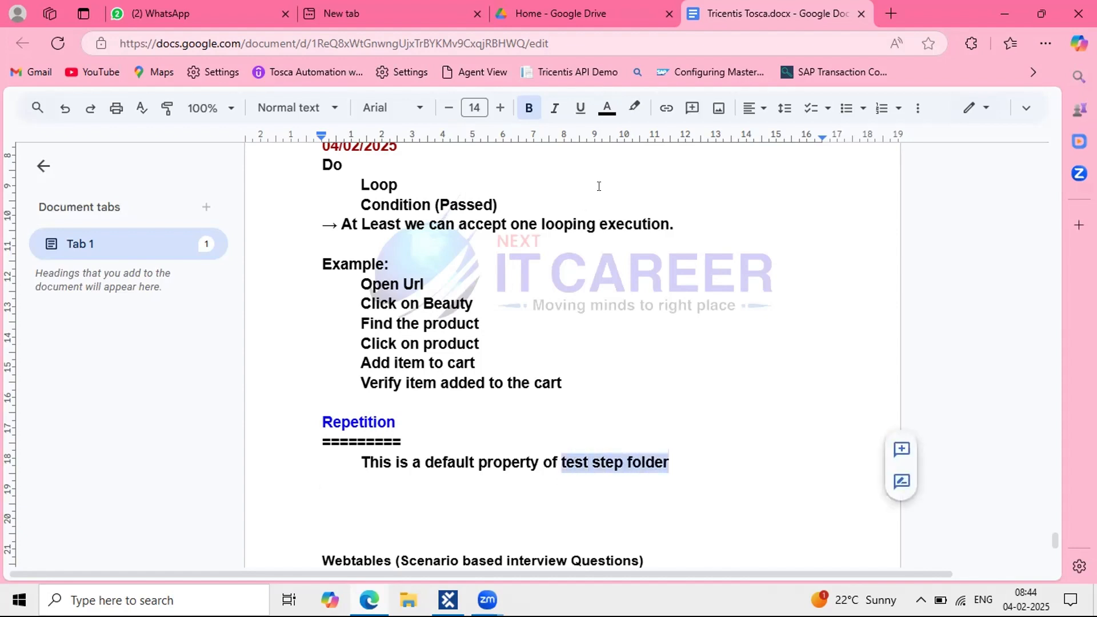
Step: Colour the words 'test step folder' purple
{"action": "left_click", "coordinate": [607, 107]}
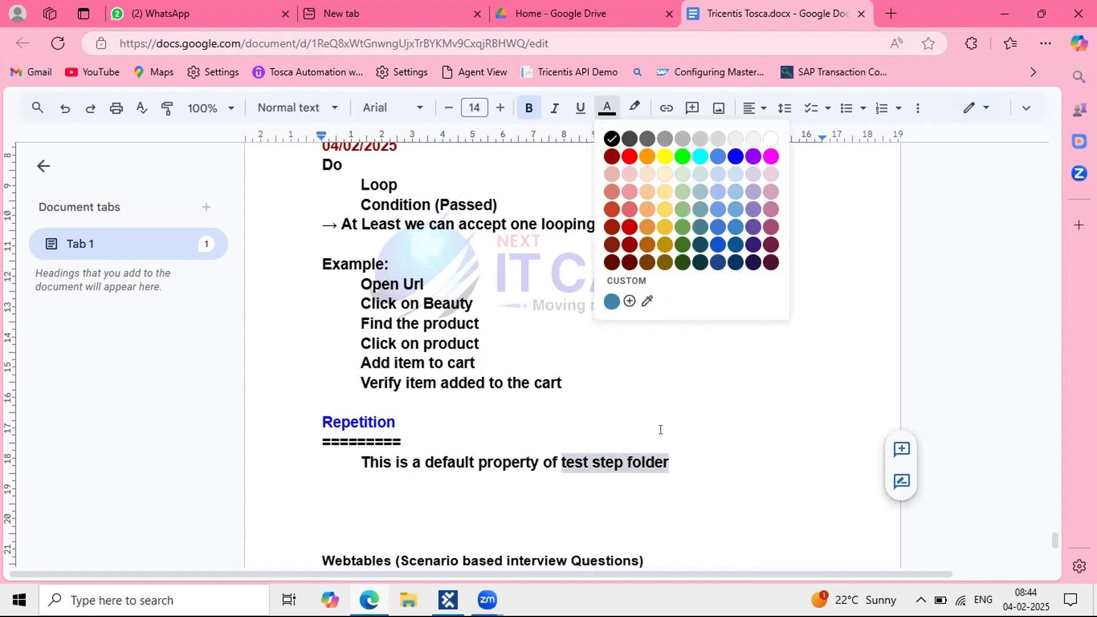
{"action": "left_click", "coordinate": [753, 156]}
{"action": "left_click", "coordinate": [660, 429]}
{"action": "left_click", "coordinate": [679, 472]}
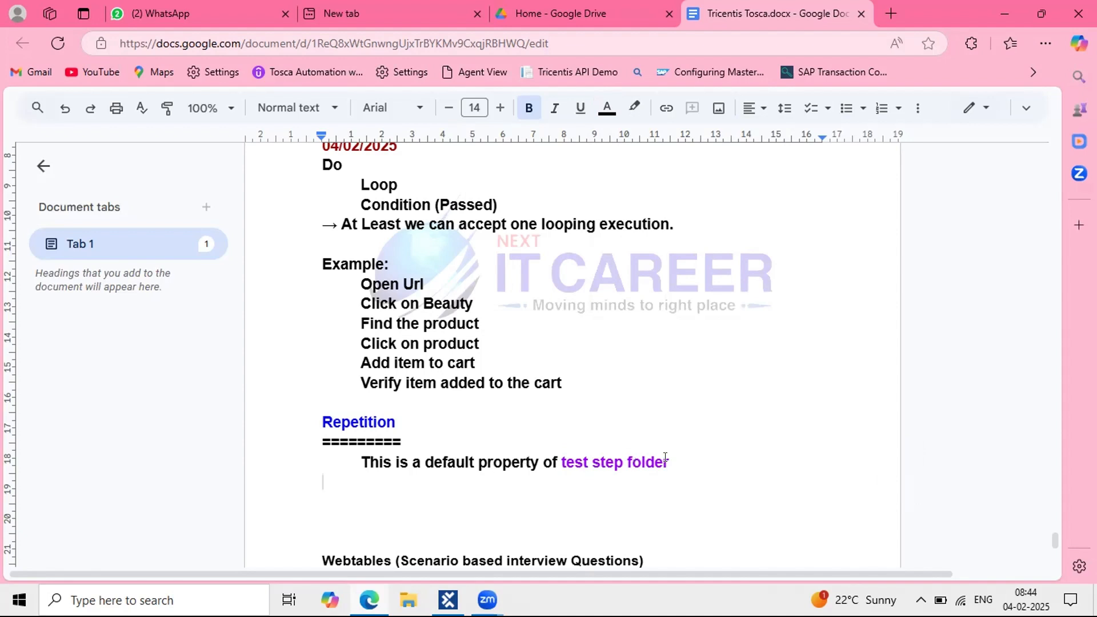
Step: End the sentence with a period and accept the suggestion making it 'of the test step folder'
{"action": "left_click_drag", "start_coordinate": [666, 460], "coordinate": [561, 462]}
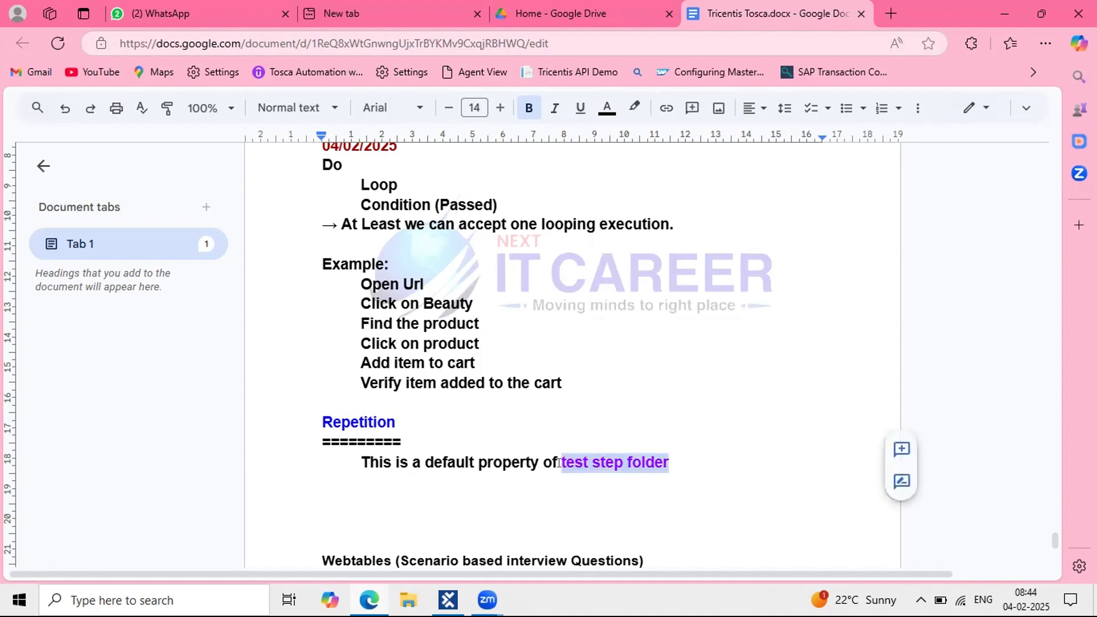
{"action": "left_click", "coordinate": [691, 456]}
{"action": "type", "text": "."}
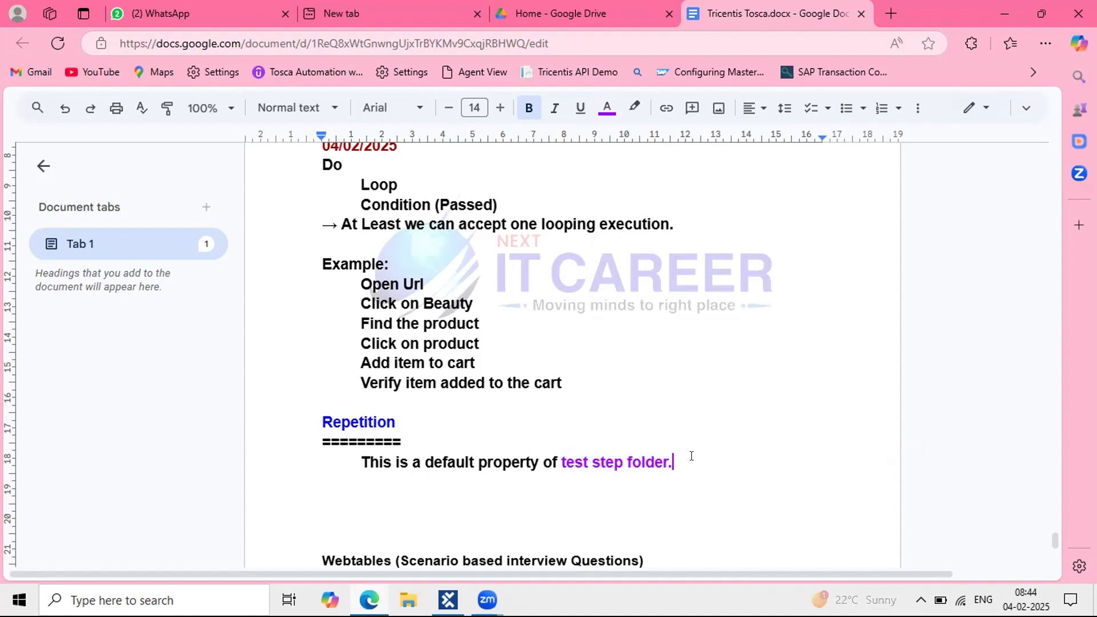
{"action": "scroll", "coordinate": [691, 455], "scroll_direction": "down", "scroll_amount": 2}
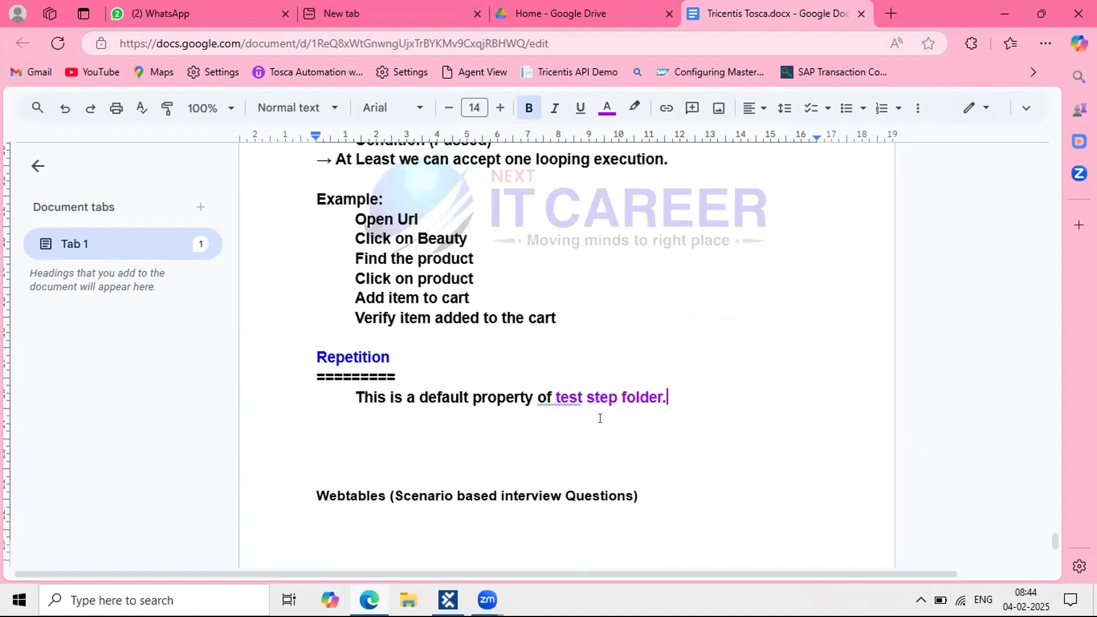
{"action": "left_click", "coordinate": [559, 397]}
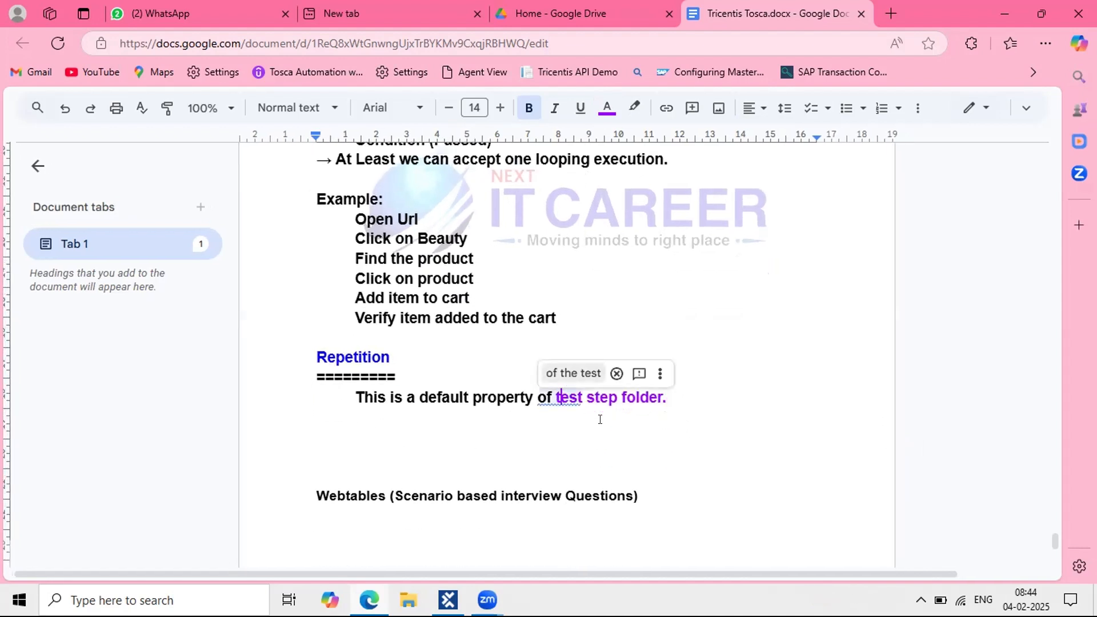
{"action": "left_click", "coordinate": [566, 371]}
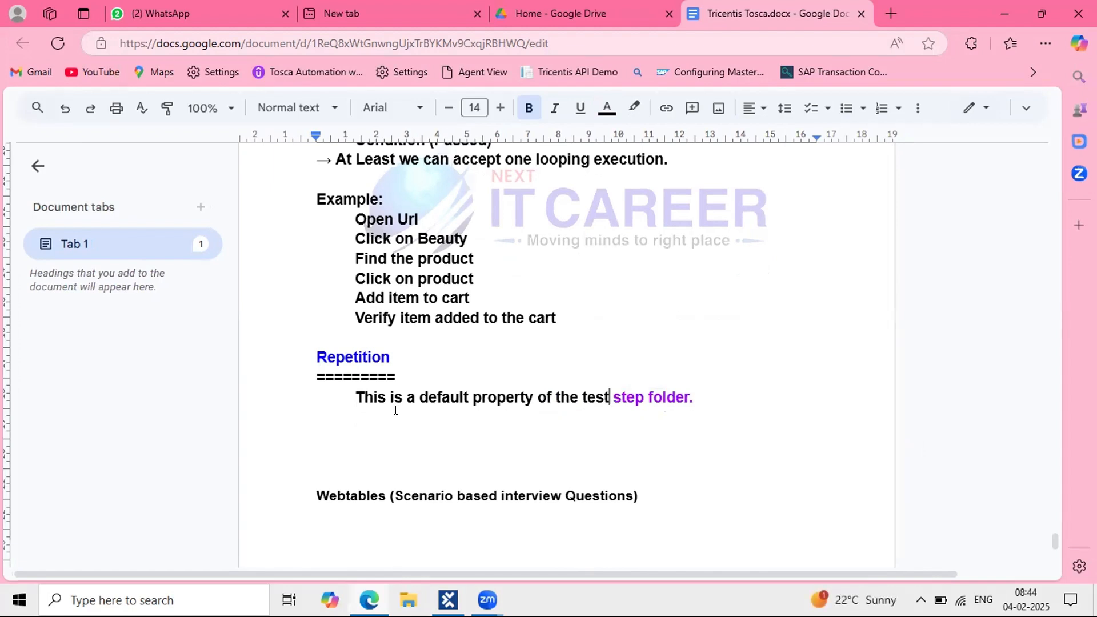
Step: Colour the word 'test' purple and start a 'Test case' line below
{"action": "left_click", "coordinate": [384, 393]}
{"action": "left_click", "coordinate": [688, 398], "text": "shift"}
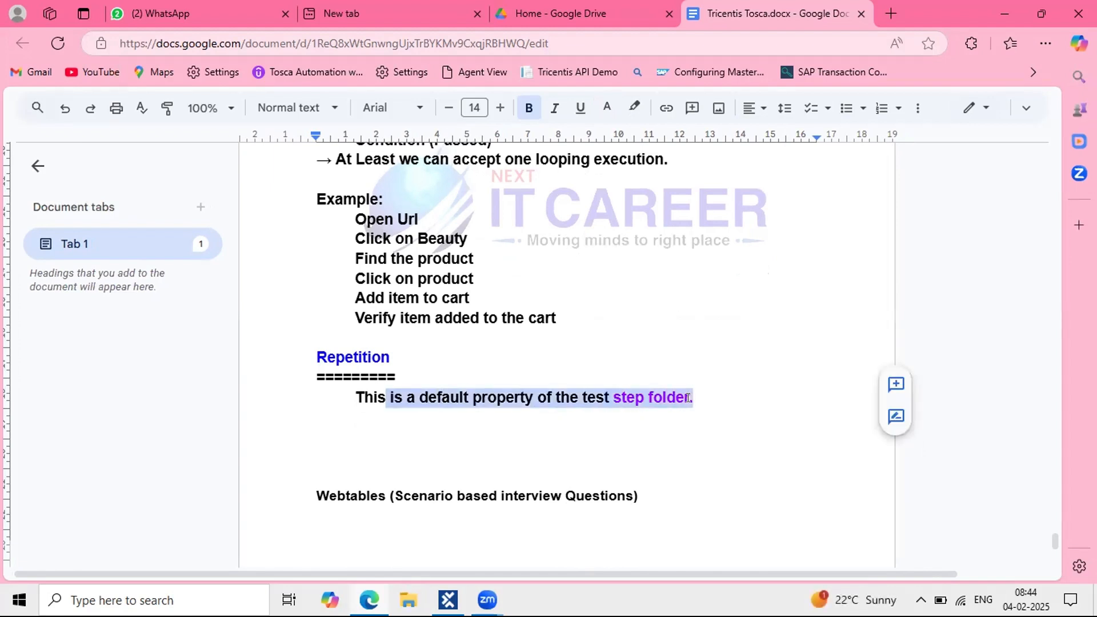
{"action": "double_click", "coordinate": [583, 400]}
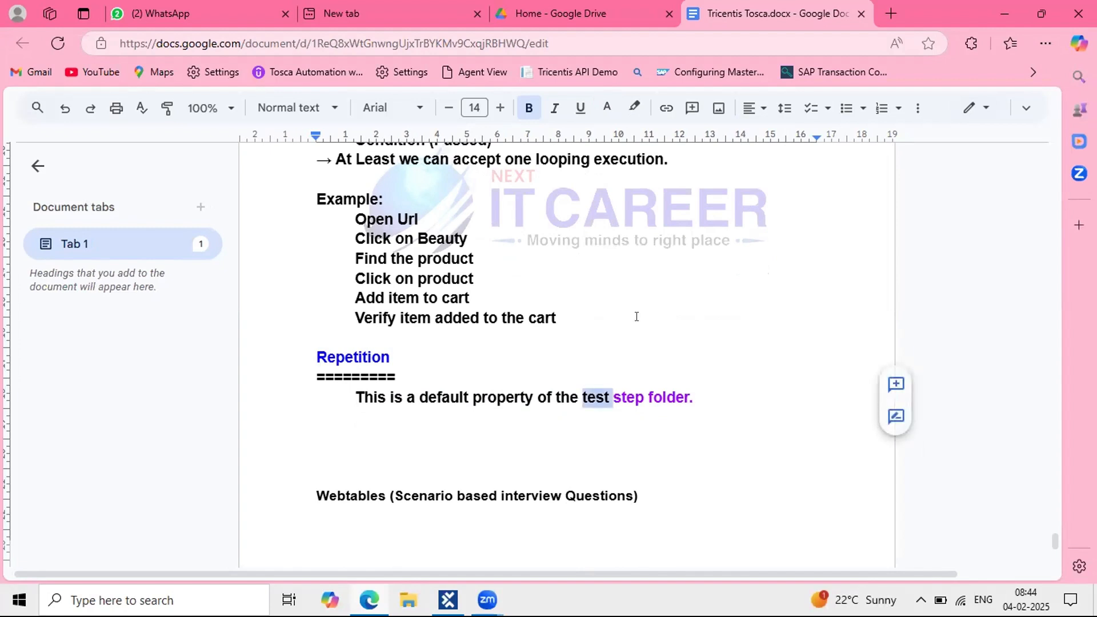
{"action": "left_click", "coordinate": [606, 109]}
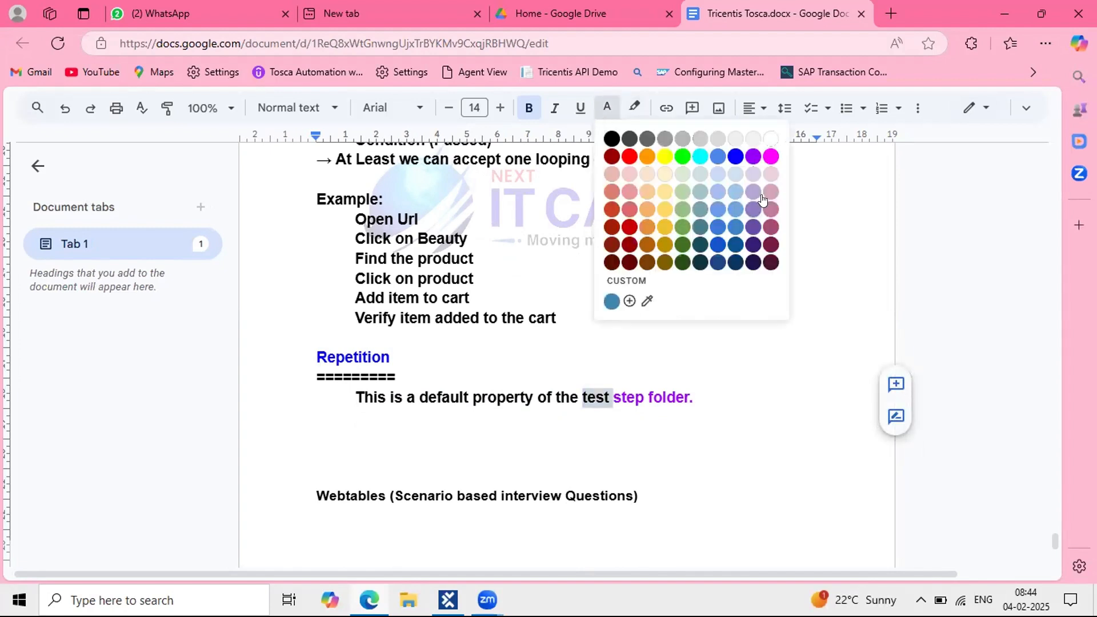
{"action": "left_click", "coordinate": [753, 156]}
{"action": "left_click", "coordinate": [499, 416]}
{"action": "left_click_drag", "start_coordinate": [577, 384], "coordinate": [727, 395]}
{"action": "left_click", "coordinate": [354, 432]}
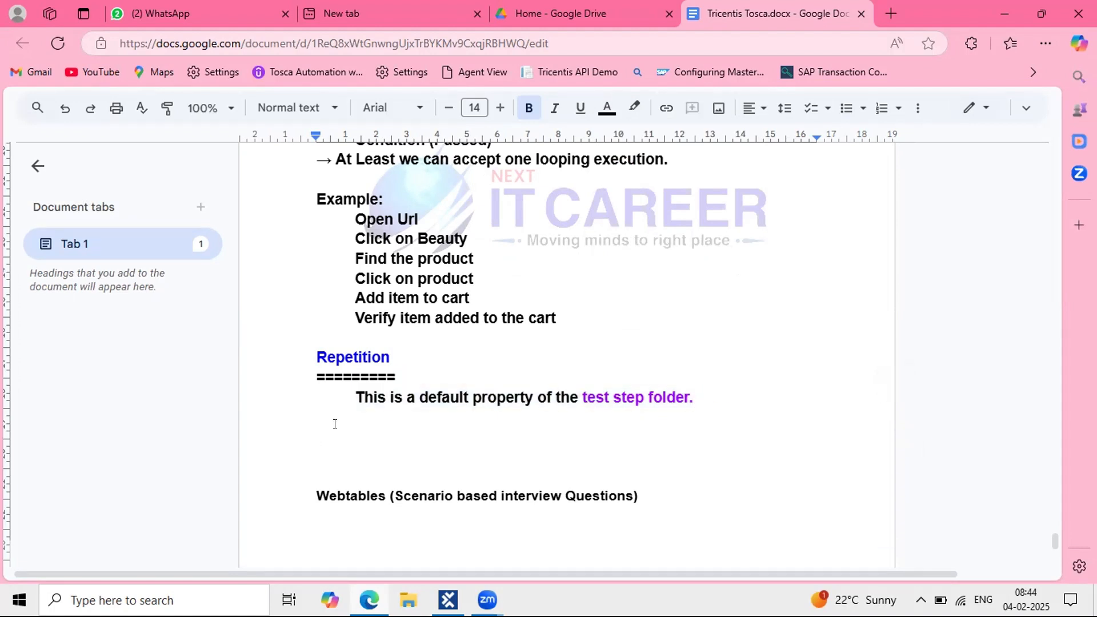
{"action": "type", "text": "Test case"}
Step: Add an indented line 'Pre-Condition (test step folder)' under Test case, fixing the spelling
{"action": "key", "text": "Return"}
{"action": "key", "text": "Tab"}
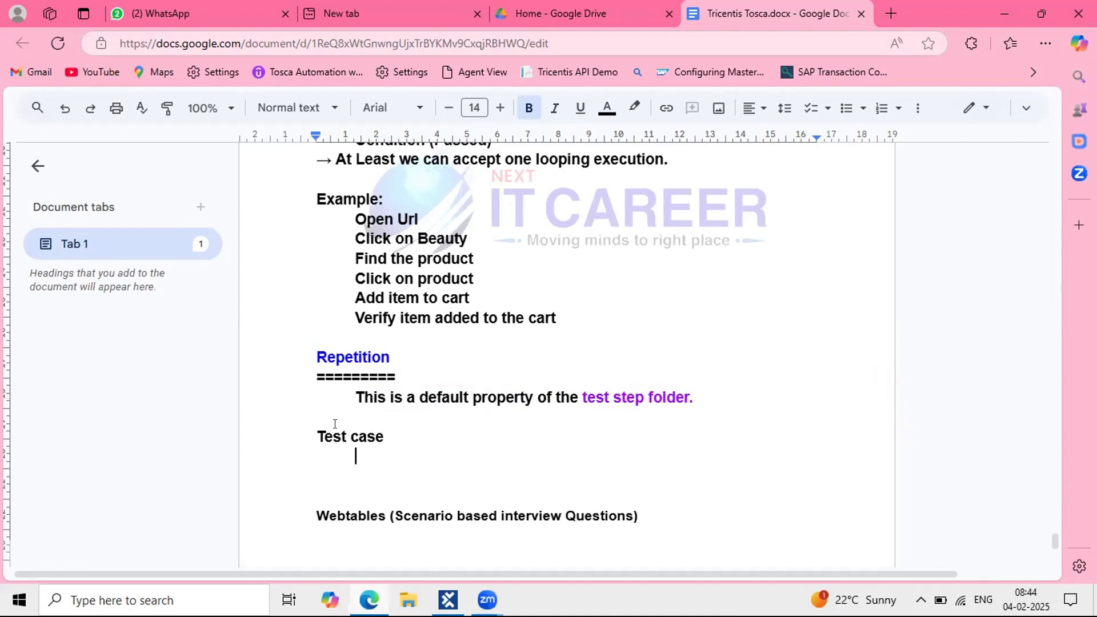
{"action": "type", "text": "Pre-Codnit"}
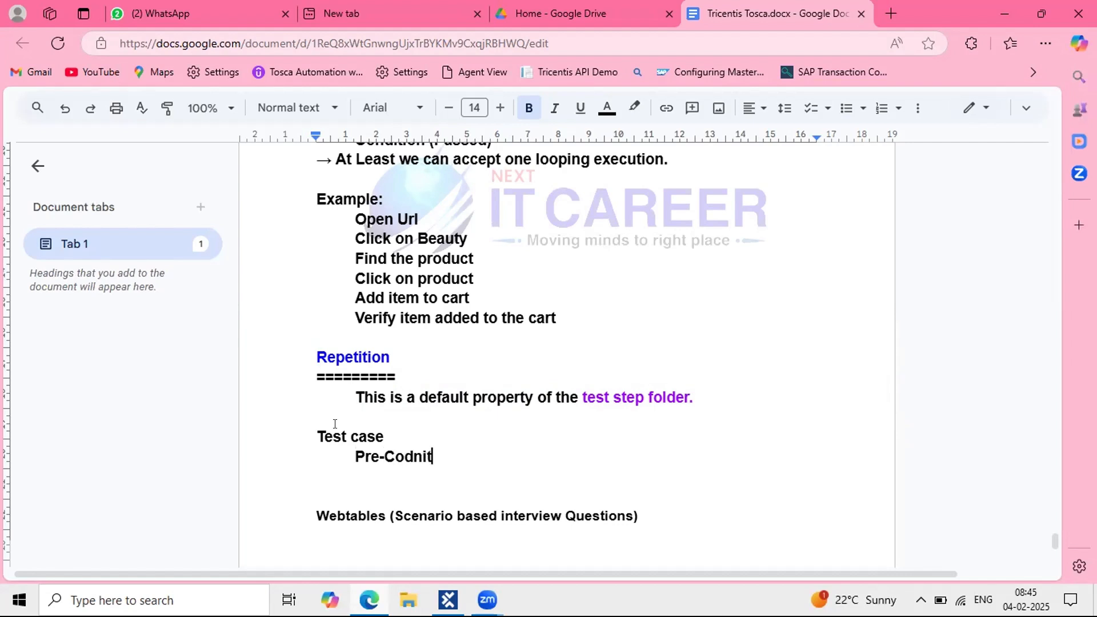
{"action": "type", "text": "io (test step f"}
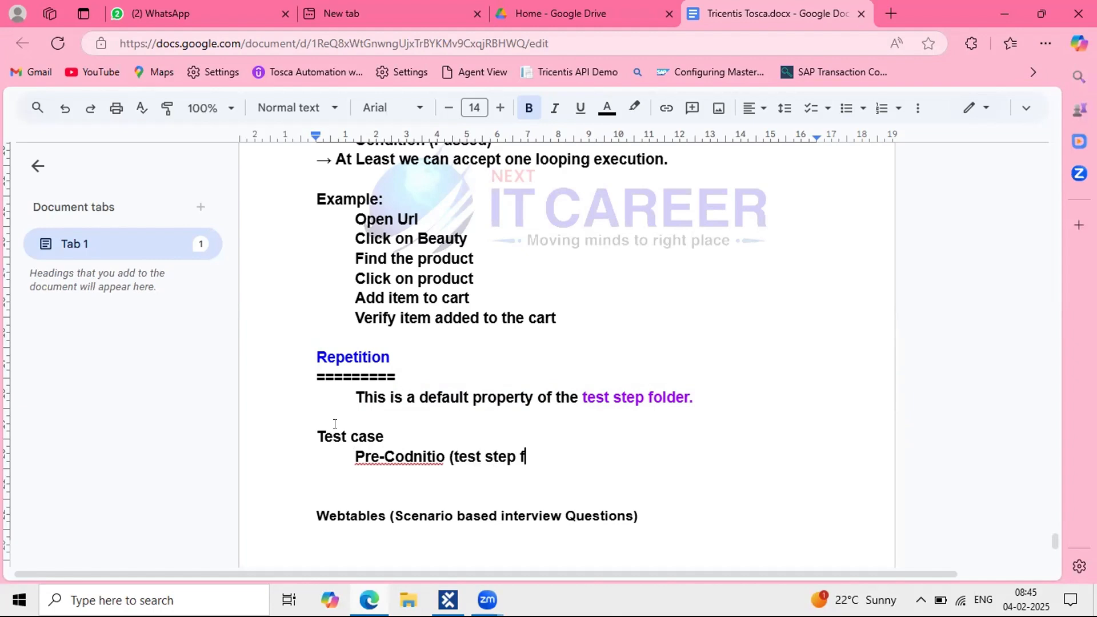
{"action": "type", "text": "older)"}
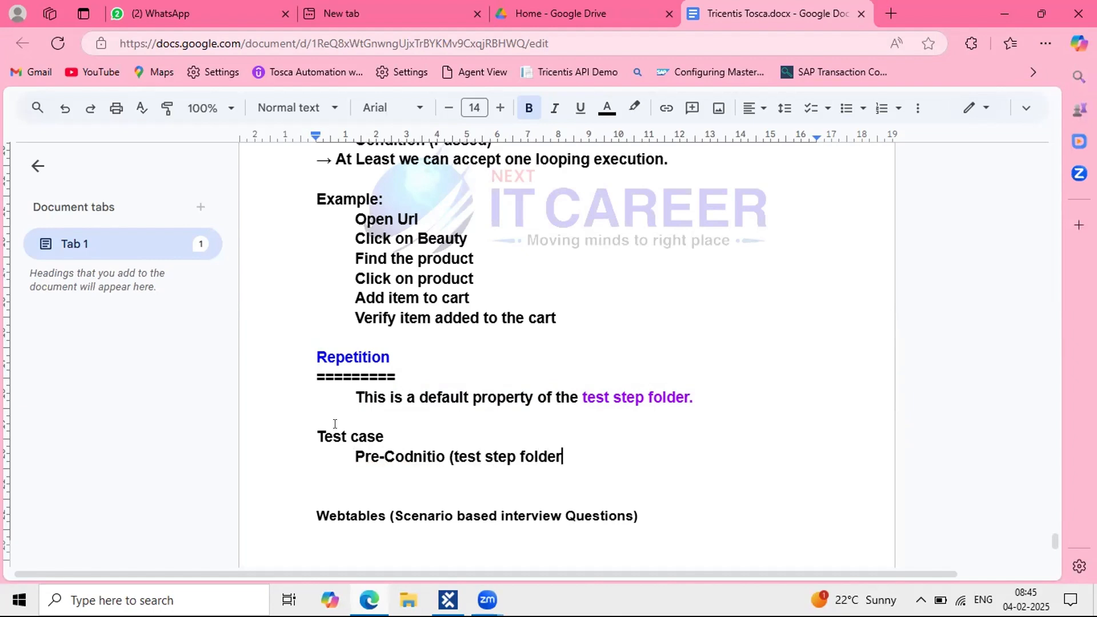
{"action": "left_click", "coordinate": [404, 452]}
{"action": "type", "text": "n"}
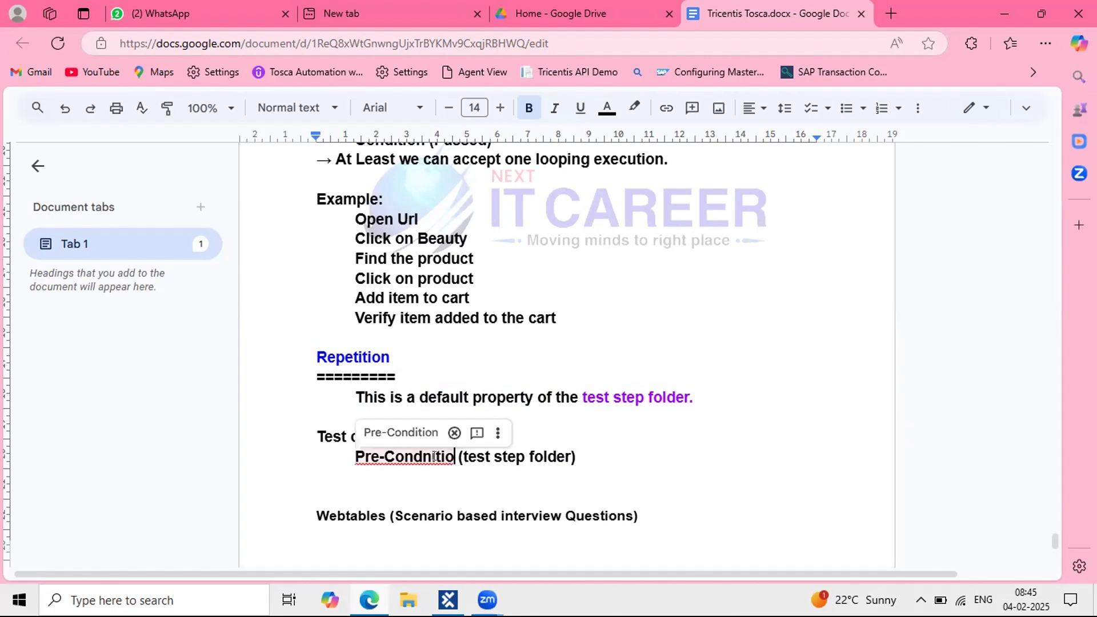
{"action": "left_click", "coordinate": [400, 433]}
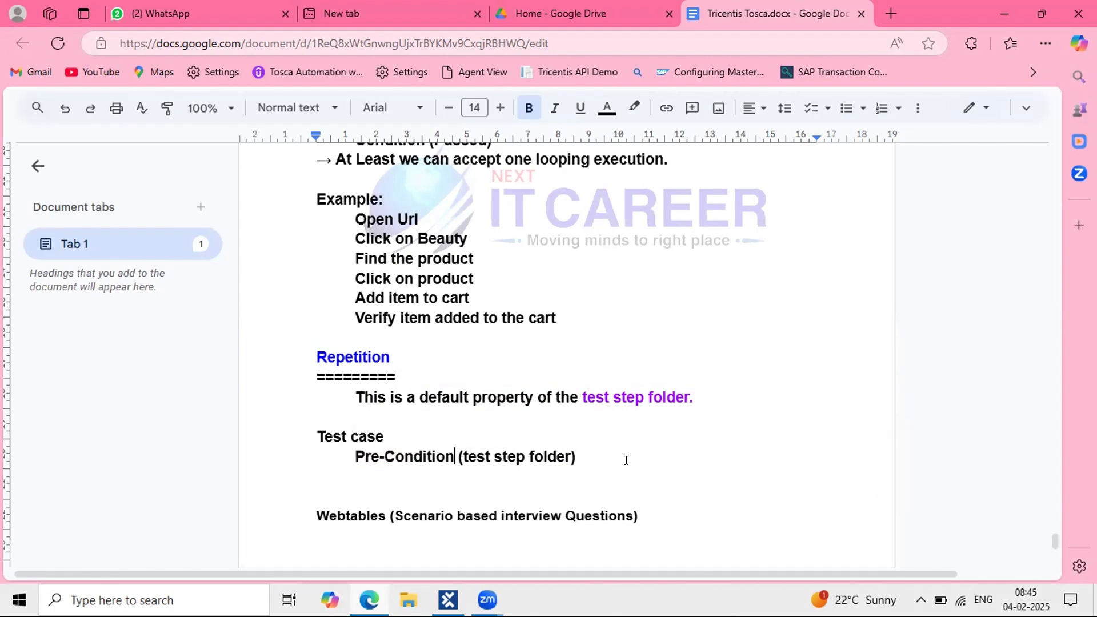
Step: Add deeper-indented lines 'Test steps,..' and 'Folder (Test step folder)'
{"action": "key", "text": "Return"}
{"action": "key", "text": "Tab"}
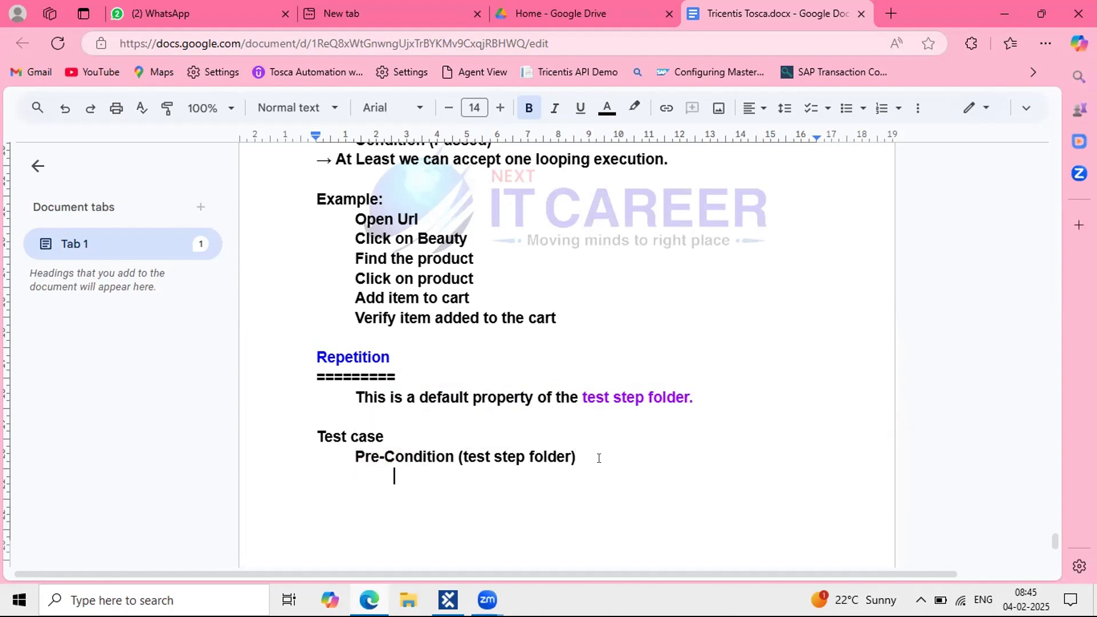
{"action": "type", "text": "Test ste"}
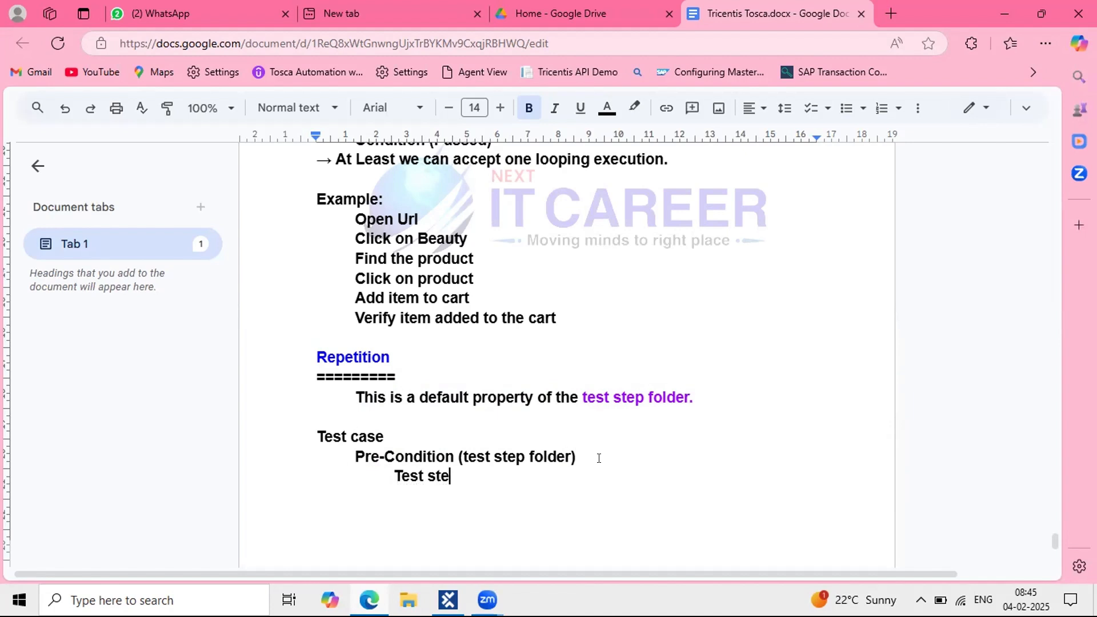
{"action": "type", "text": "ps,.."}
{"action": "key", "text": "Return"}
{"action": "key", "text": "Tab"}
{"action": "key", "text": "Tab"}
{"action": "type", "text": "FOld"}
{"action": "key", "text": "BackSpace"}
{"action": "key", "text": "BackSpace"}
{"action": "key", "text": "BackSpace"}
{"action": "type", "text": "older "}
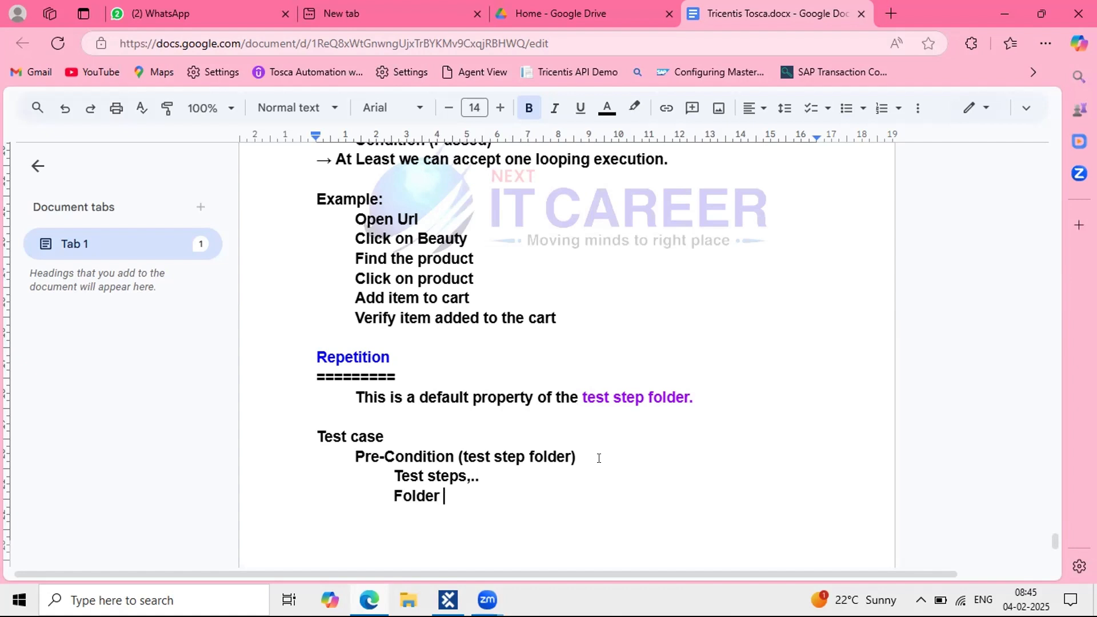
{"action": "type", "text": "(T"}
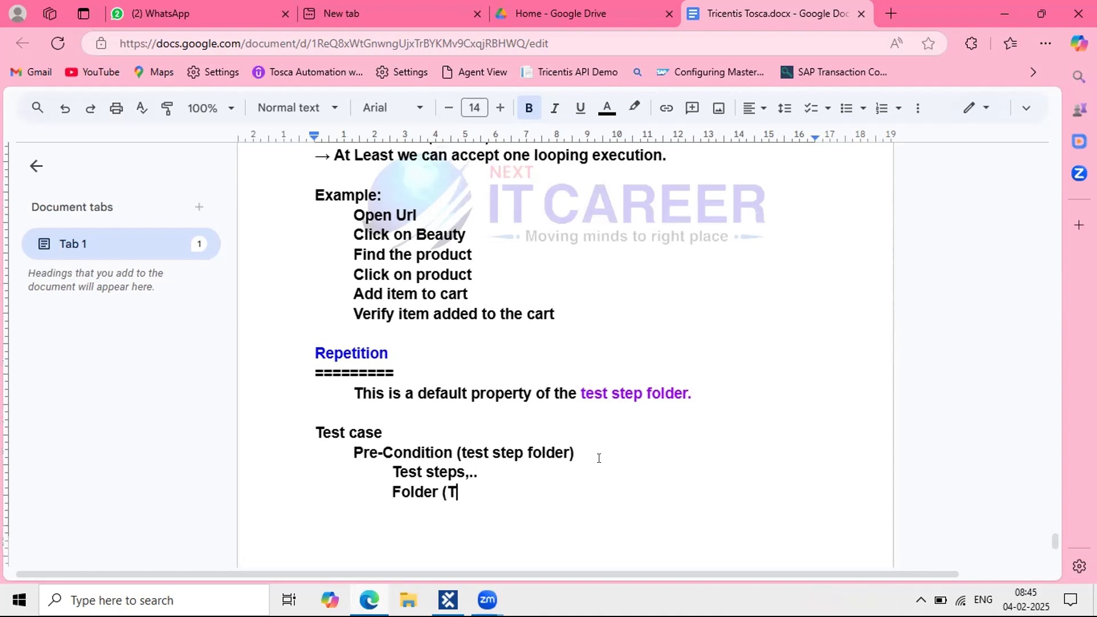
{"action": "type", "text": "est step folder)"}
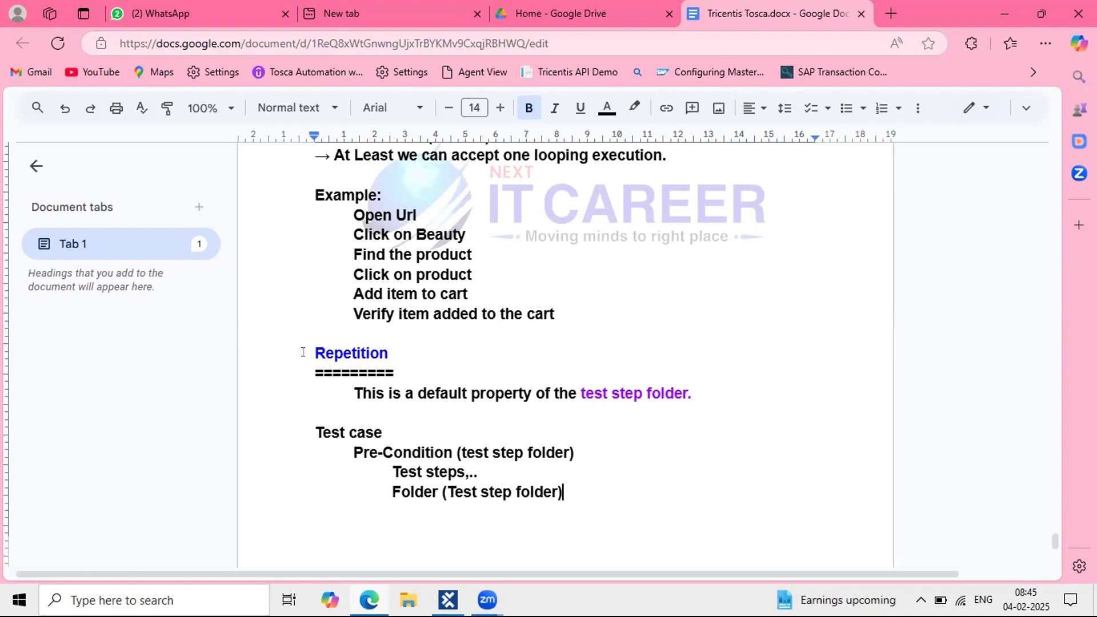
Step: Colour the Repetition heading and its equals-sign underline blue
{"action": "left_click_drag", "start_coordinate": [315, 354], "coordinate": [393, 367]}
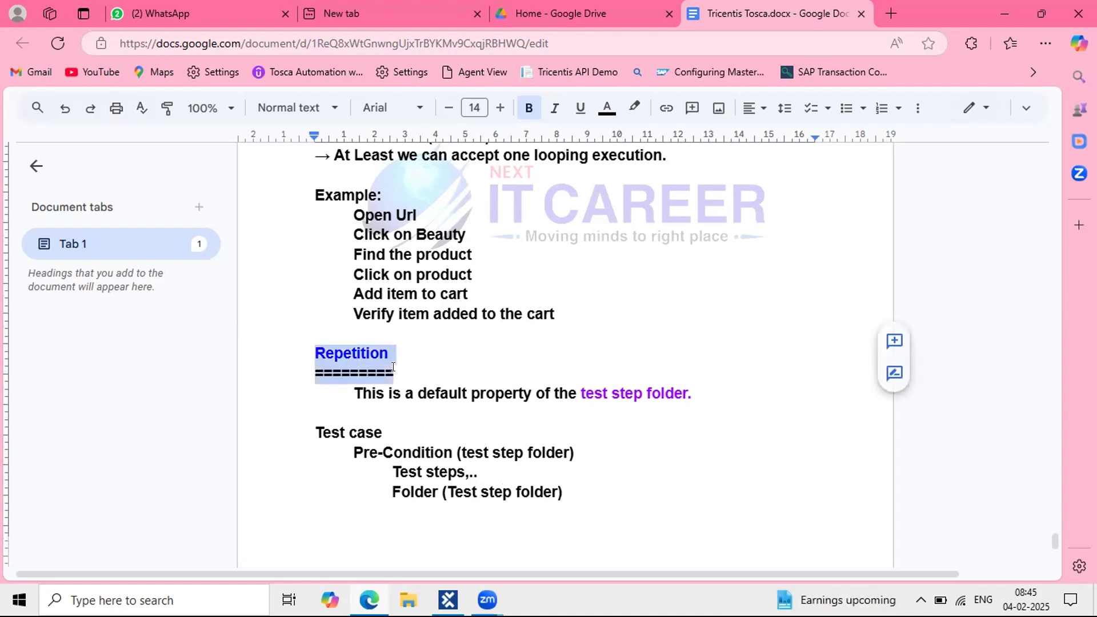
{"action": "left_click", "coordinate": [607, 107]}
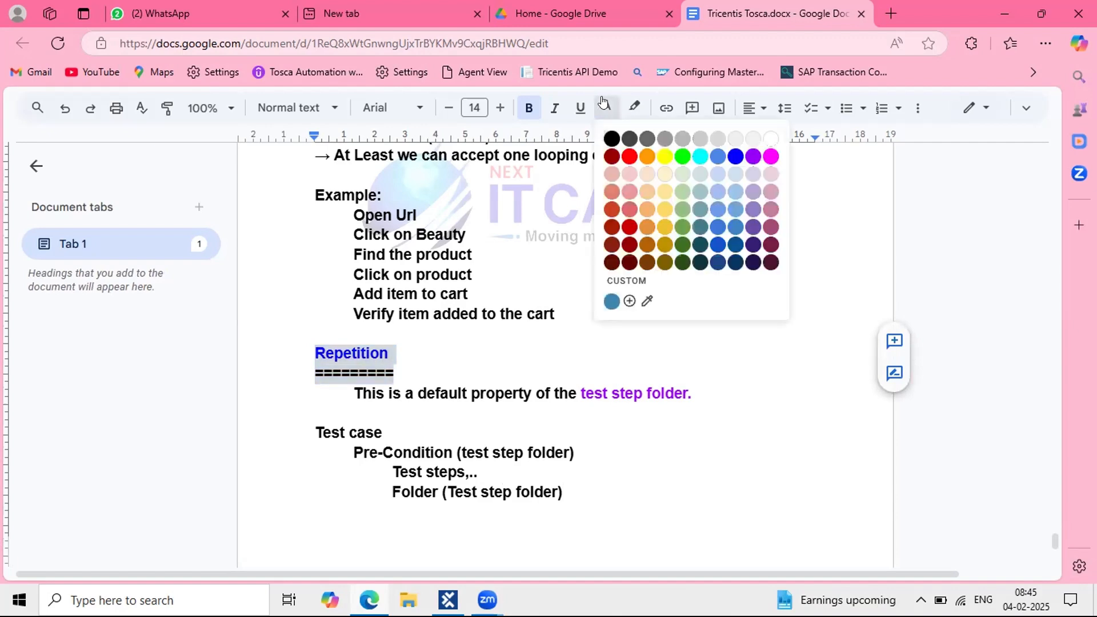
{"action": "left_click", "coordinate": [735, 156]}
{"action": "left_click", "coordinate": [565, 412]}
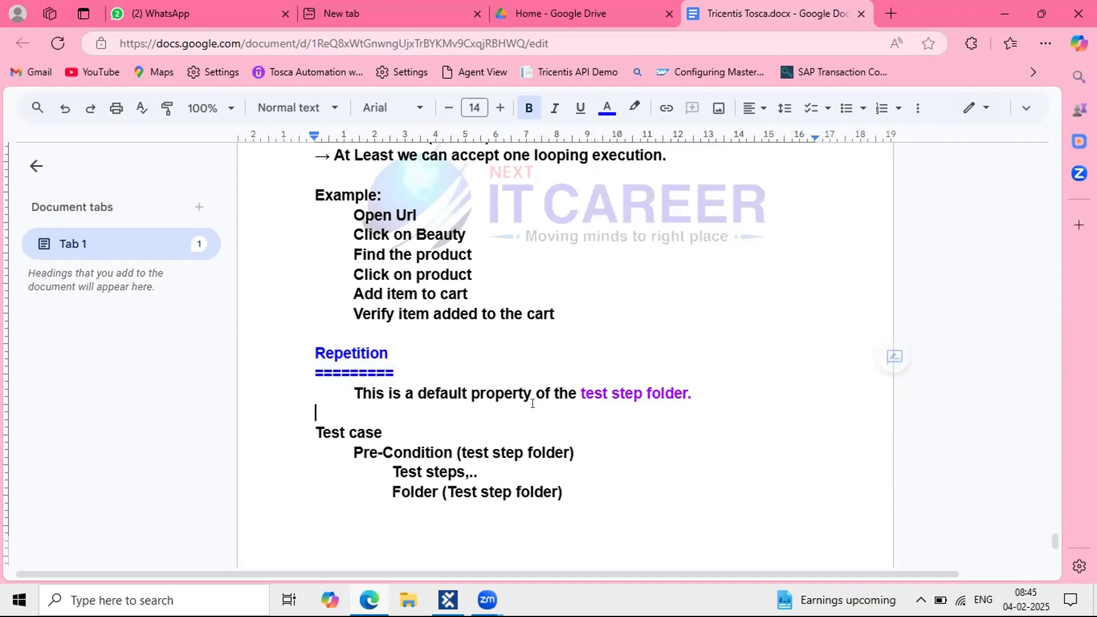
Step: In Tosca Commander, check out the whole TestCases tree and collapse the Myntra test case
{"action": "left_click", "coordinate": [448, 598]}
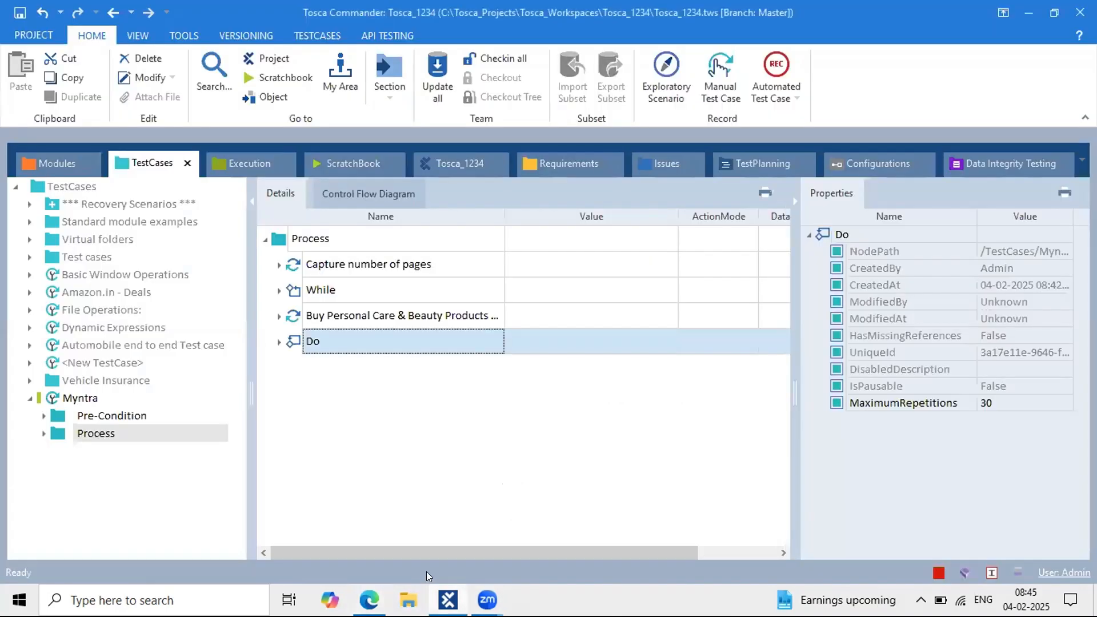
{"action": "left_click", "coordinate": [40, 184]}
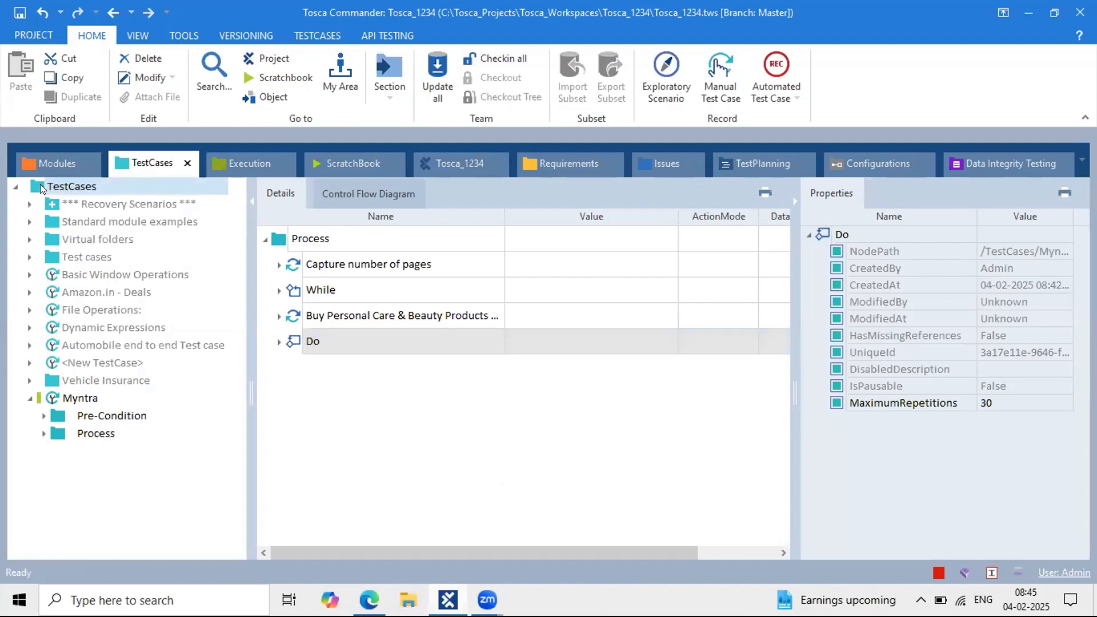
{"action": "right_click", "coordinate": [40, 184]}
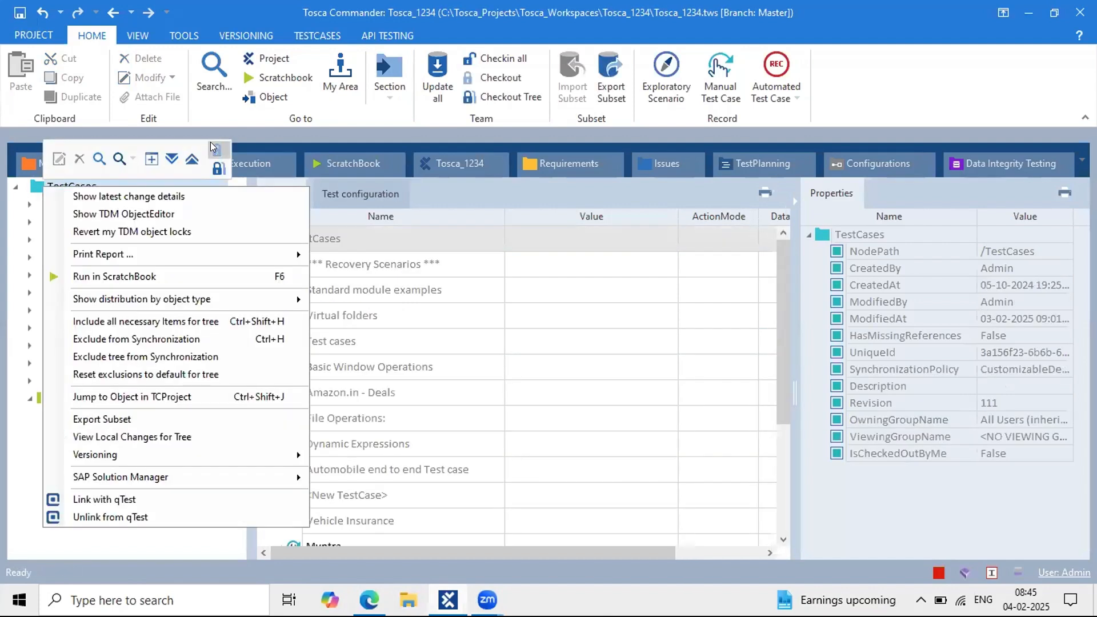
{"action": "left_click", "coordinate": [219, 168]}
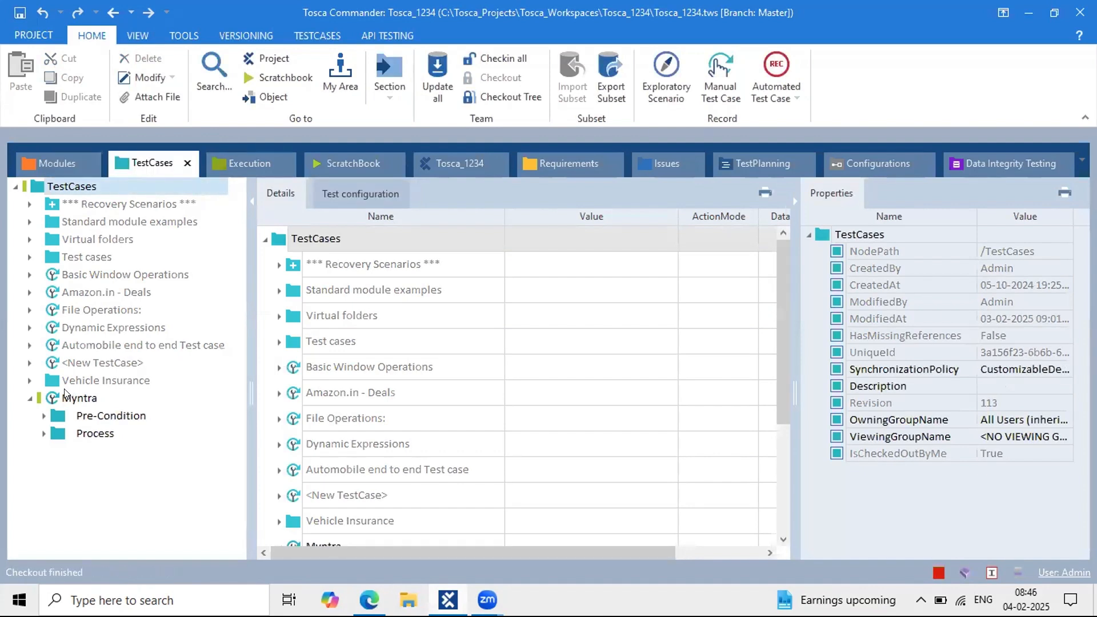
{"action": "left_click", "coordinate": [28, 400]}
{"action": "left_click", "coordinate": [65, 188]}
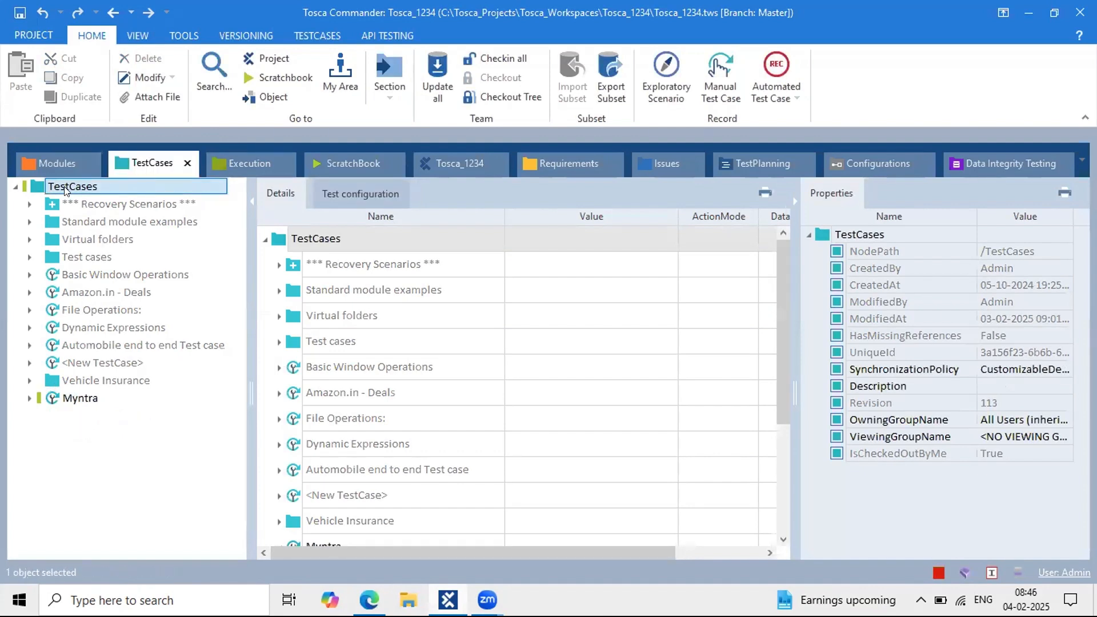
{"action": "right_click", "coordinate": [66, 189]}
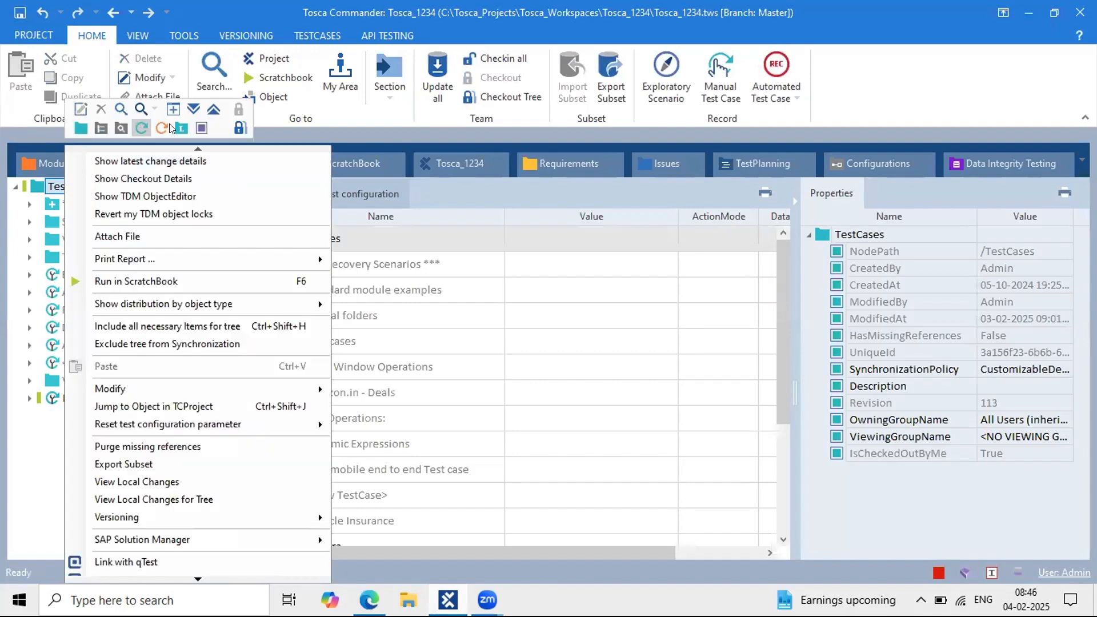
Step: Create a new test case named 'Repetition' under TestCases and extend its name to 'Repetition Test case'
{"action": "left_click", "coordinate": [142, 122]}
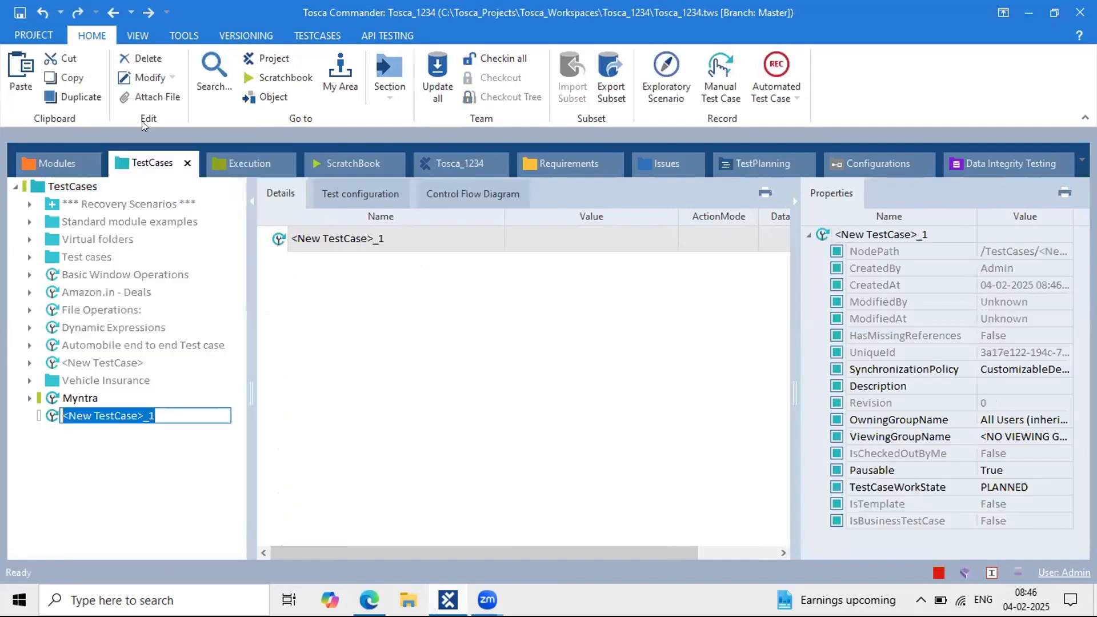
{"action": "type", "text": "Rep"}
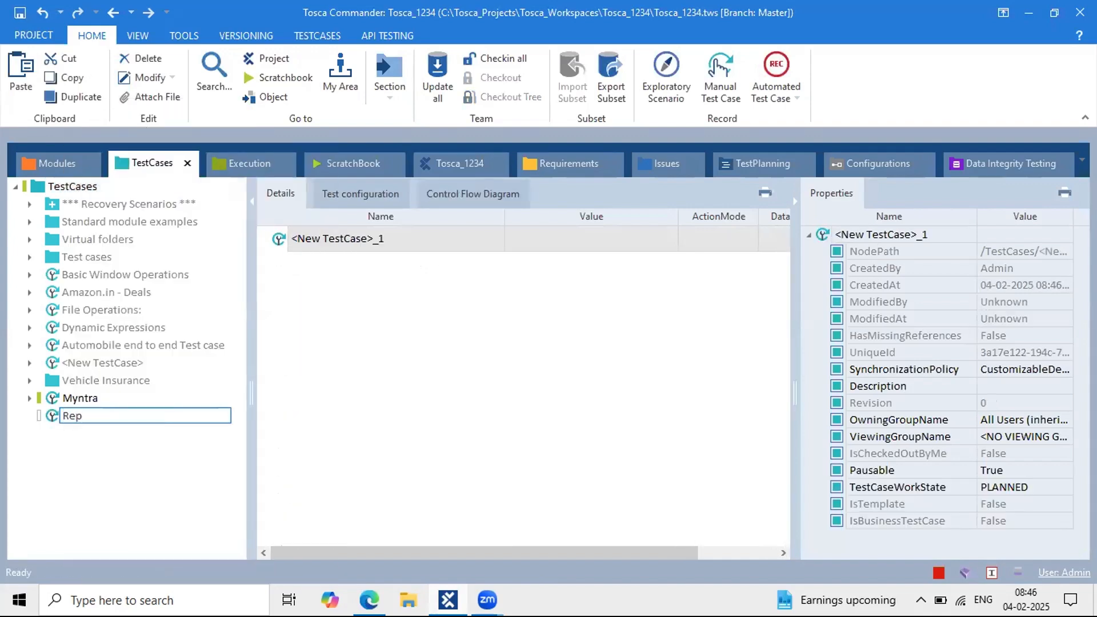
{"action": "type", "text": "etition"}
{"action": "key", "text": "Return"}
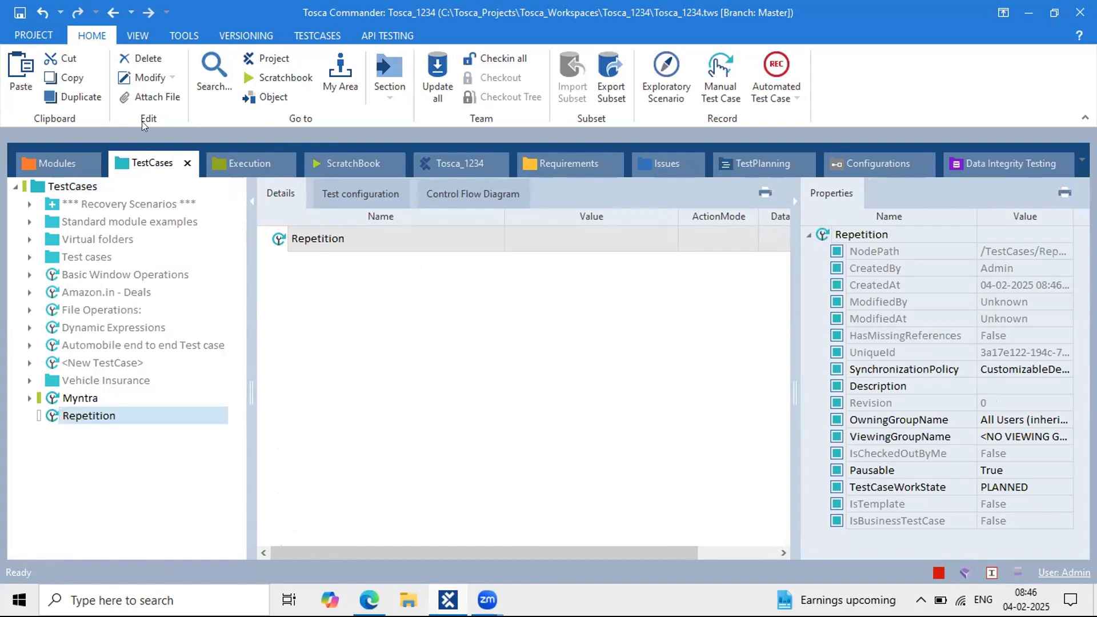
{"action": "left_click", "coordinate": [372, 234]}
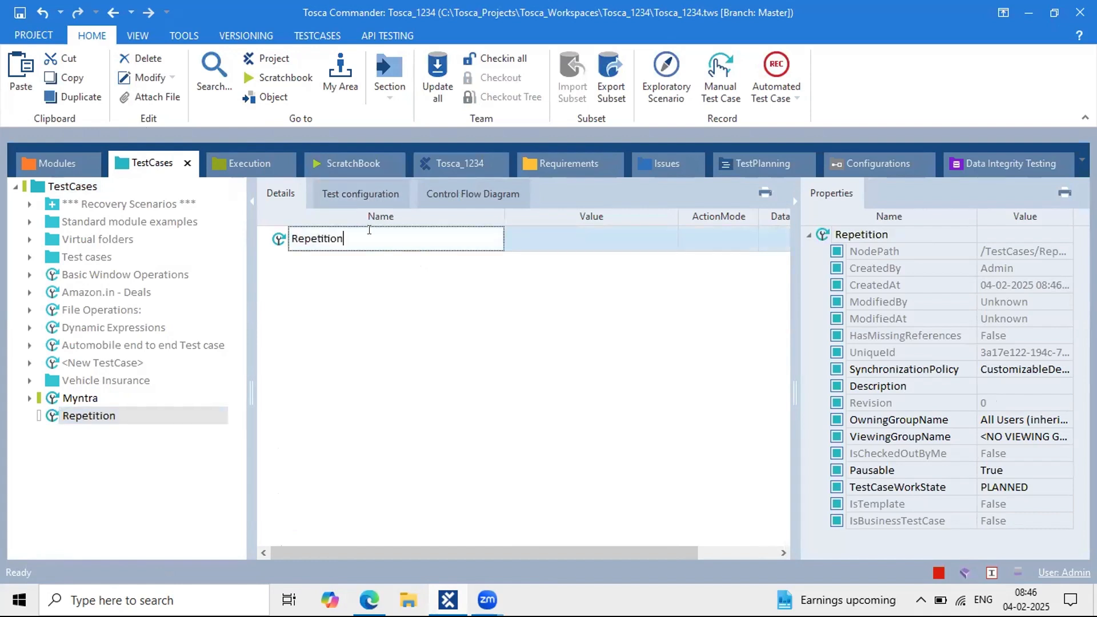
{"action": "type", "text": "Test case"}
Step: Confirm the name 'Repetition Test case' and create folders Pre-Condition and Process inside it
{"action": "key", "text": "Return"}
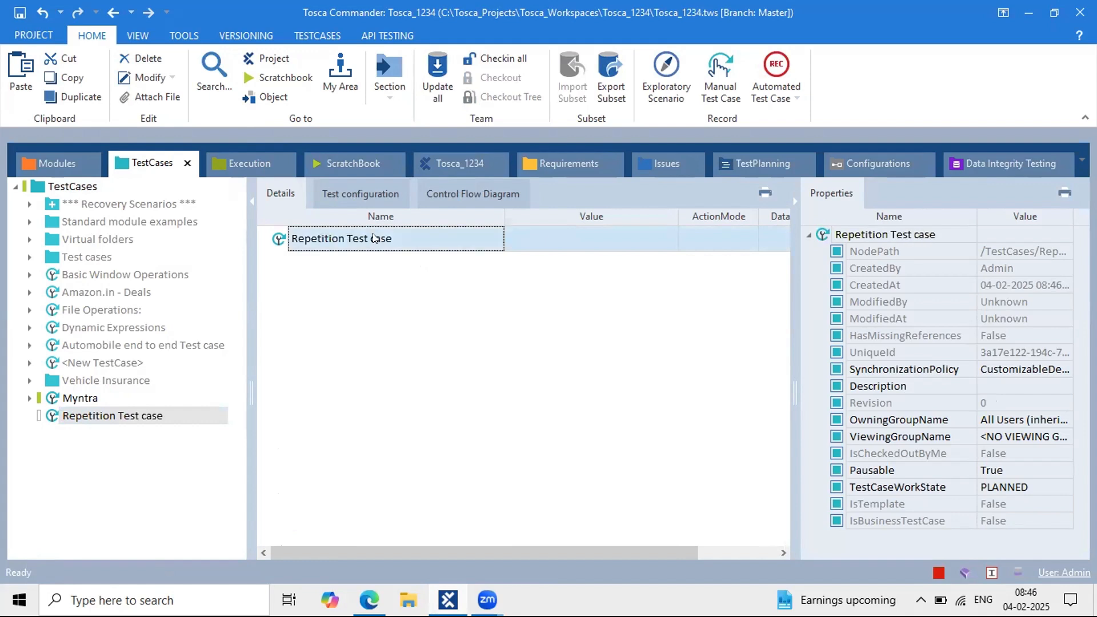
{"action": "right_click", "coordinate": [277, 239]}
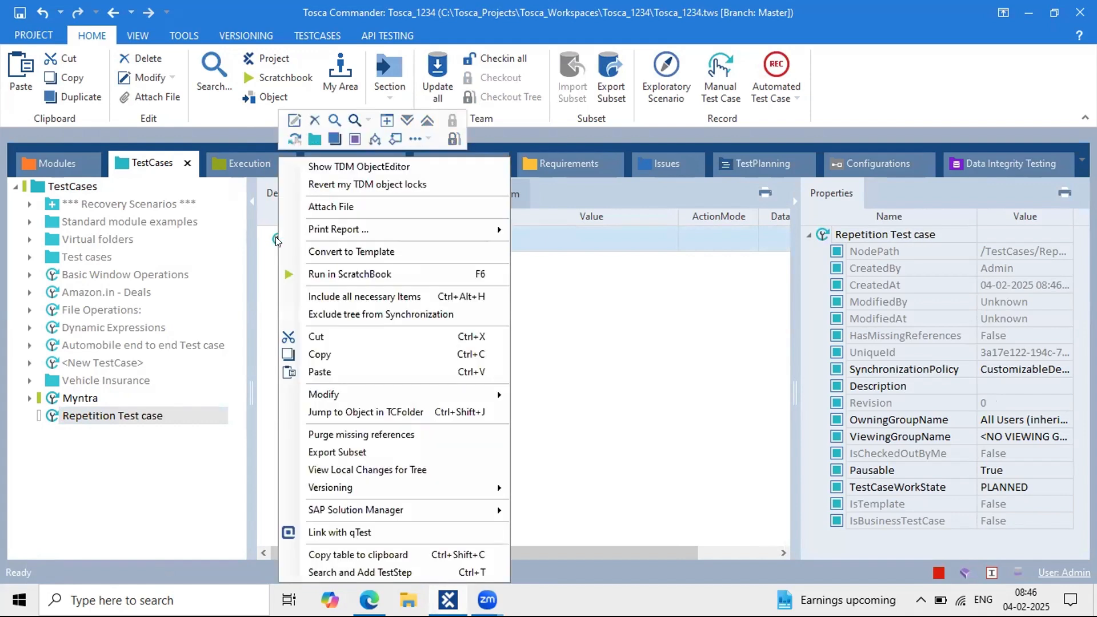
{"action": "left_click", "coordinate": [314, 139]}
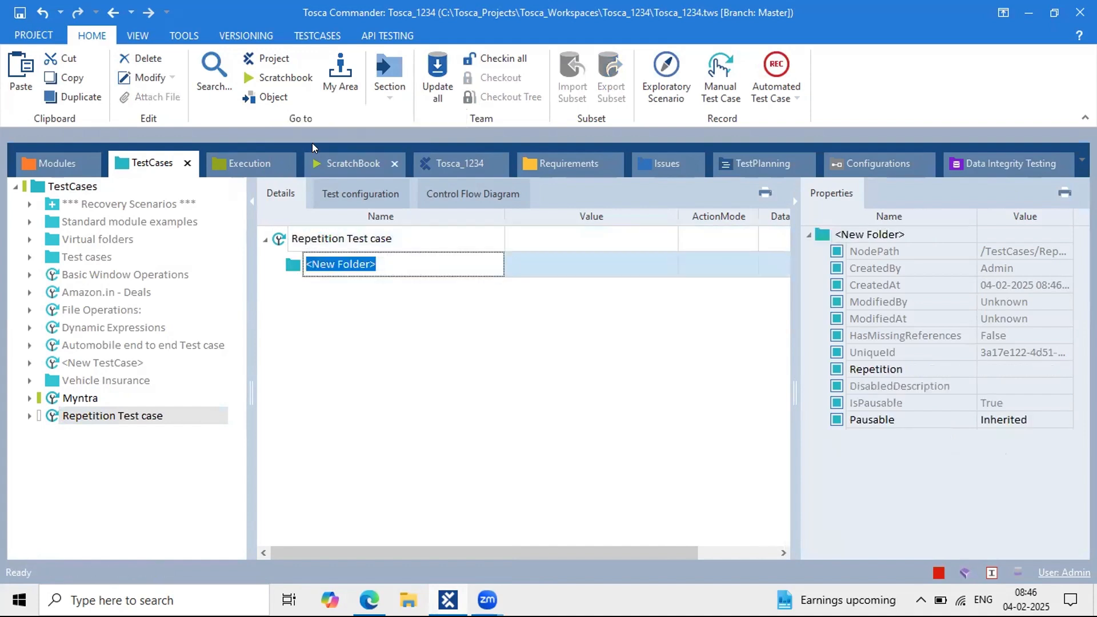
{"action": "type", "text": "Pre-Con"}
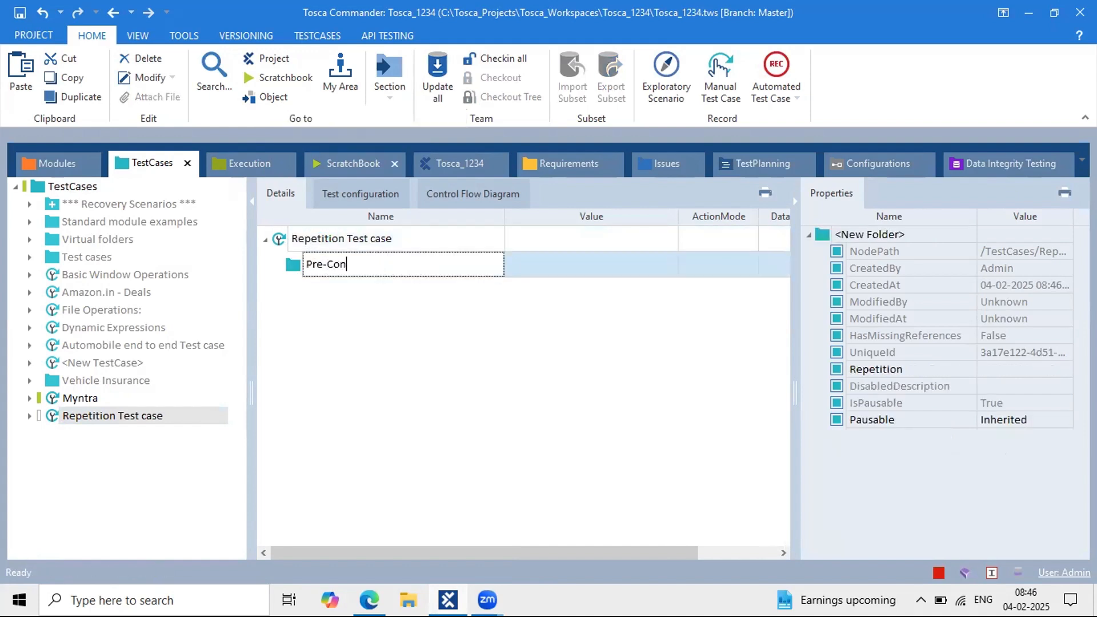
{"action": "type", "text": "dition"}
{"action": "key", "text": "Return"}
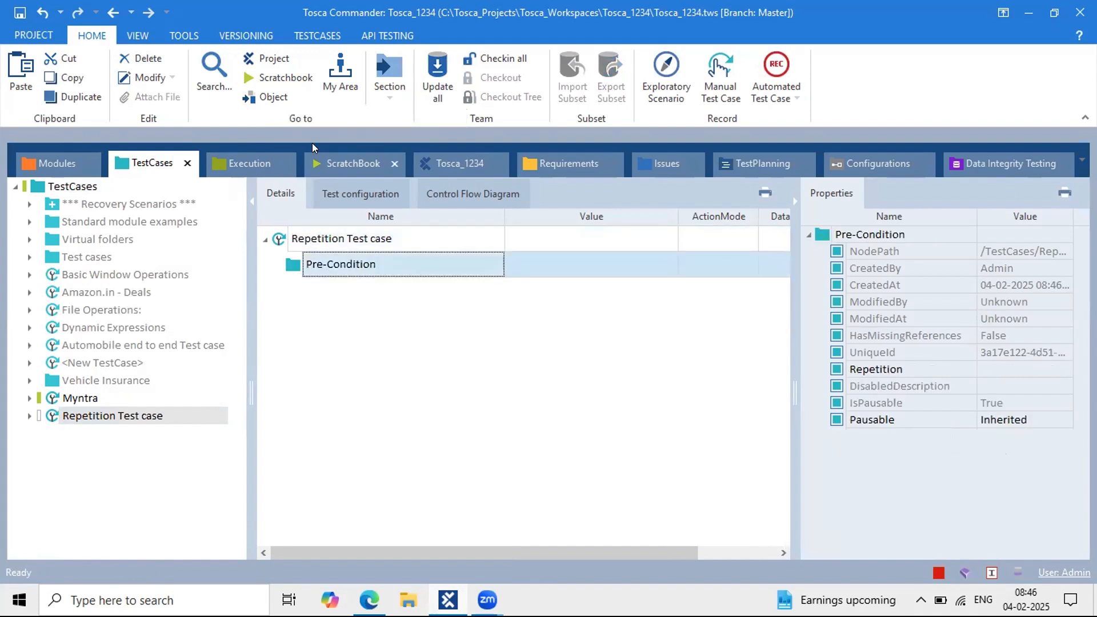
{"action": "right_click", "coordinate": [300, 240]}
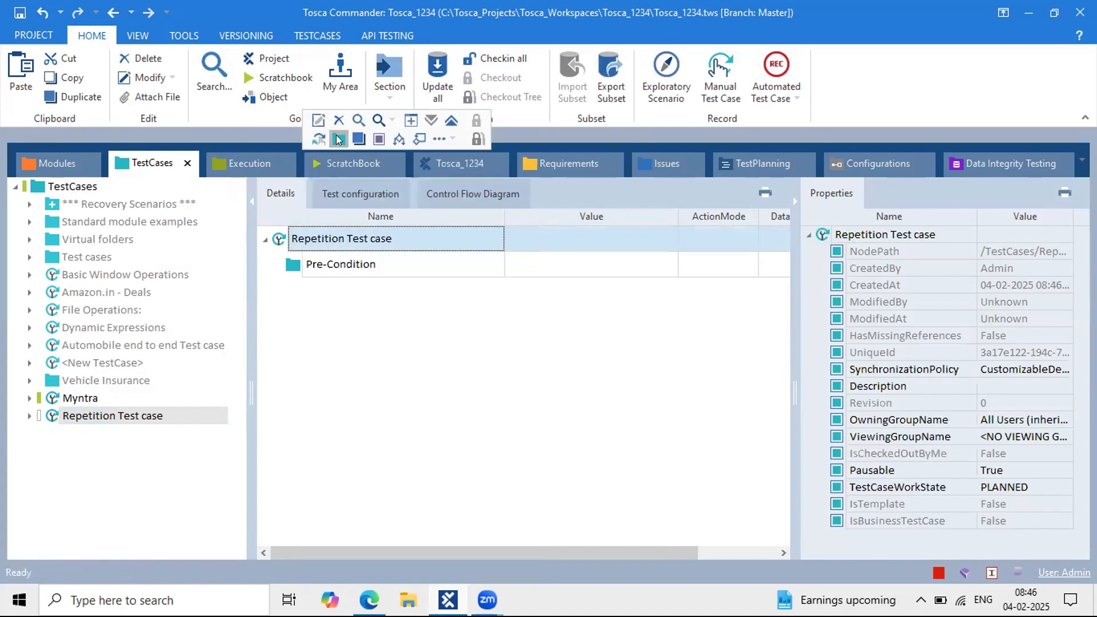
{"action": "left_click", "coordinate": [339, 140]}
{"action": "type", "text": "Pro"}
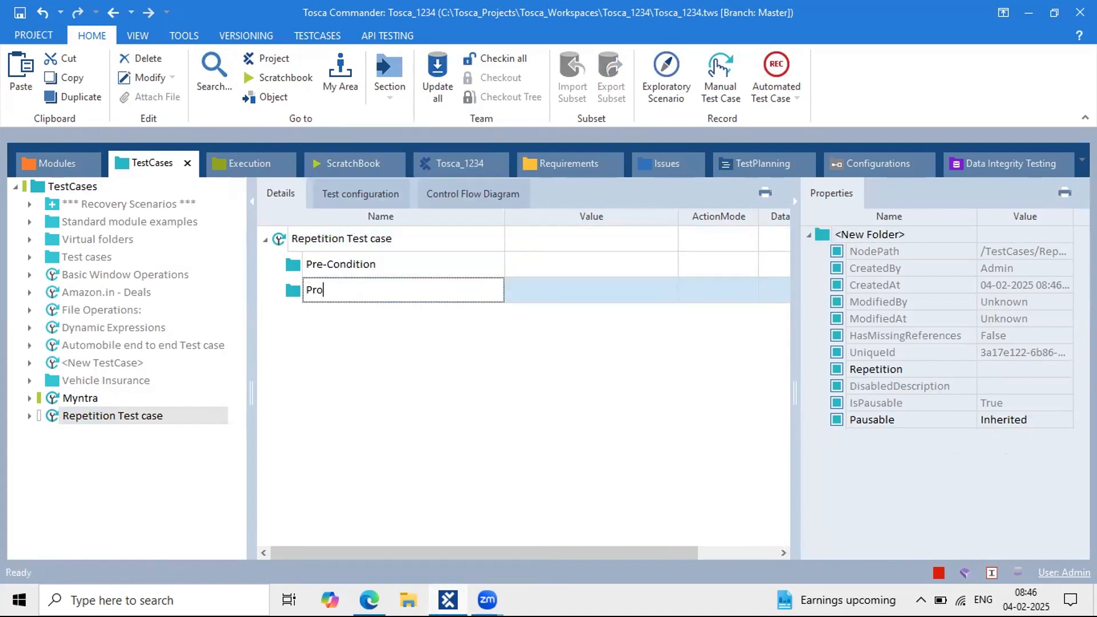
{"action": "type", "text": "cess"}
{"action": "key", "text": "Return"}
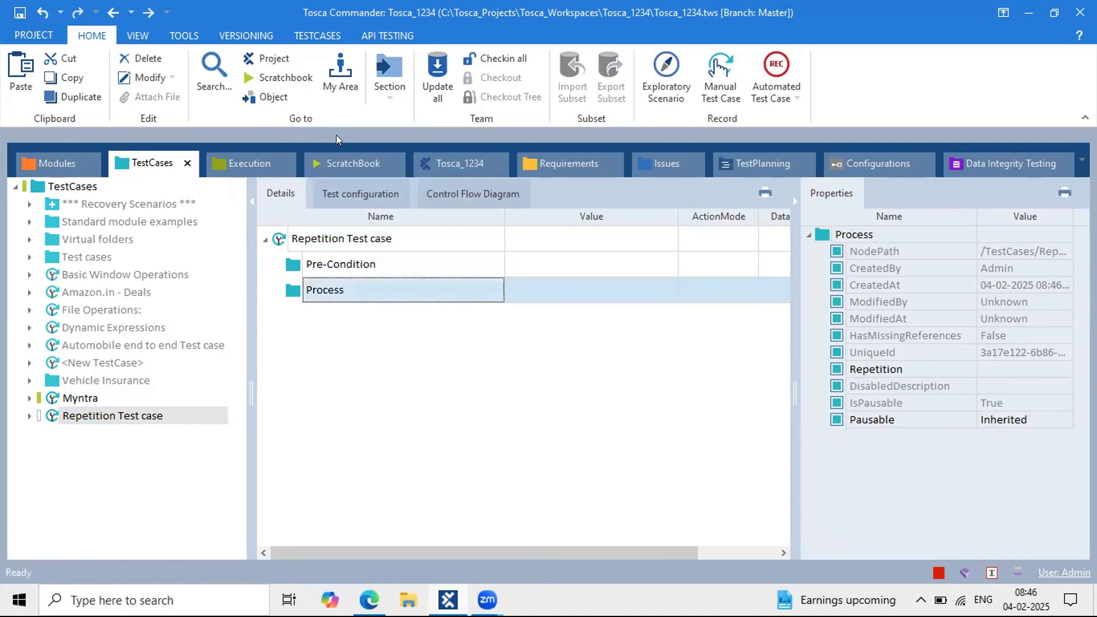
Step: Copy the Pre-Condition folder into the test case and rename the copy 'post-Condition'
{"action": "left_click", "coordinate": [333, 263]}
{"action": "key", "text": "ctrl+c"}
{"action": "left_click", "coordinate": [323, 250]}
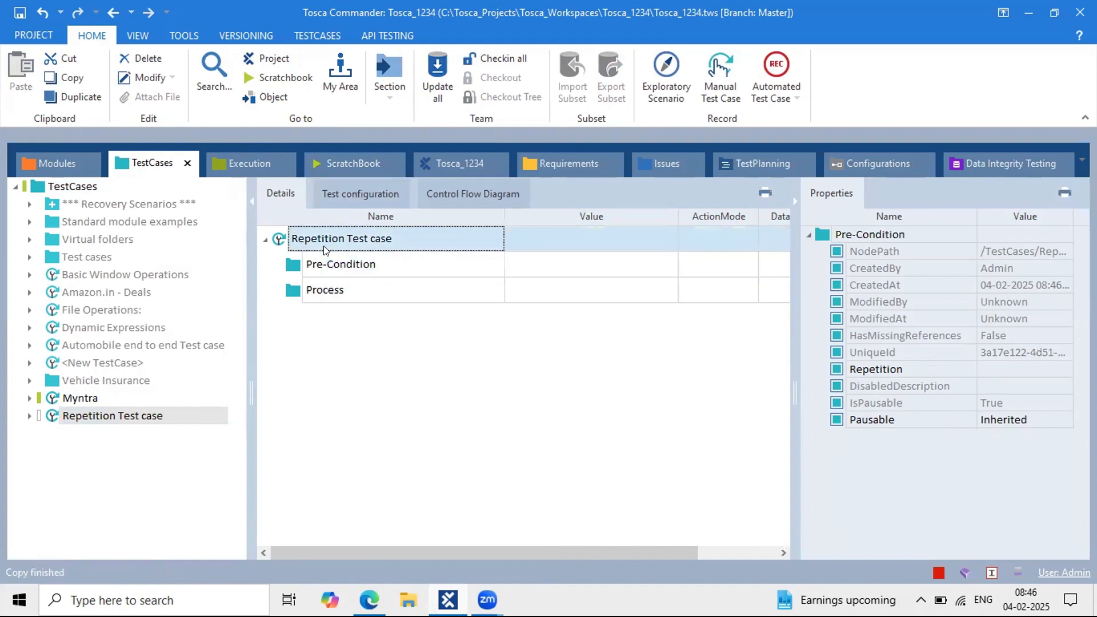
{"action": "key", "text": "ctrl+v"}
{"action": "left_click", "coordinate": [357, 316]}
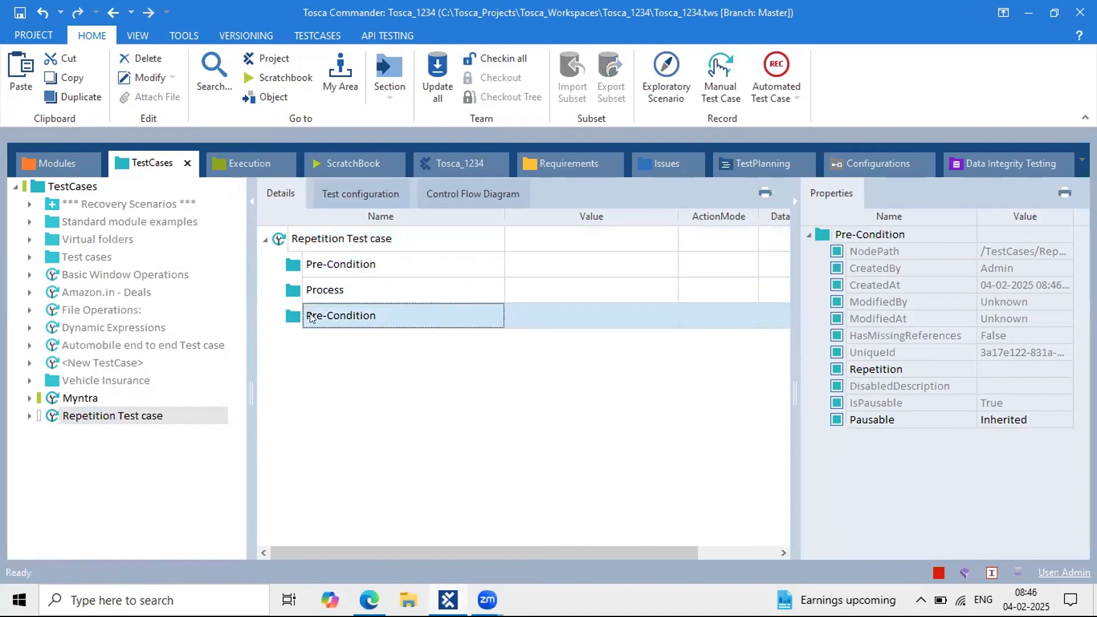
{"action": "left_click", "coordinate": [310, 317]}
{"action": "double_click", "coordinate": [317, 317]}
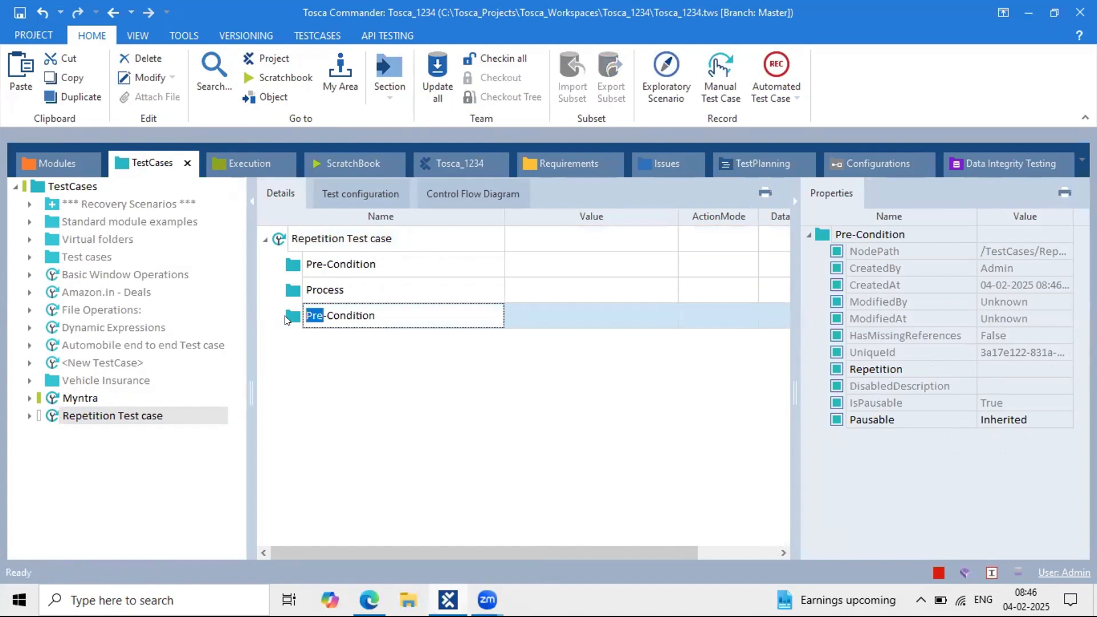
{"action": "type", "text": "post"}
{"action": "key", "text": "Return"}
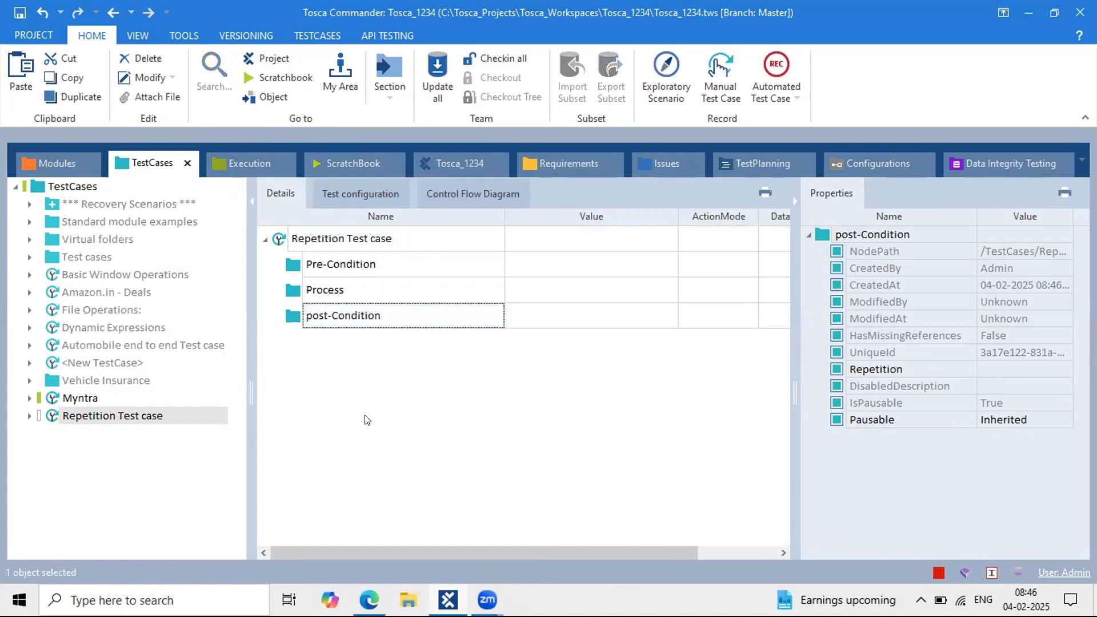
Step: Select the Pre-Condition, Process and post-Condition folders in turn, ending on Pre-Condition
{"action": "left_click", "coordinate": [300, 300]}
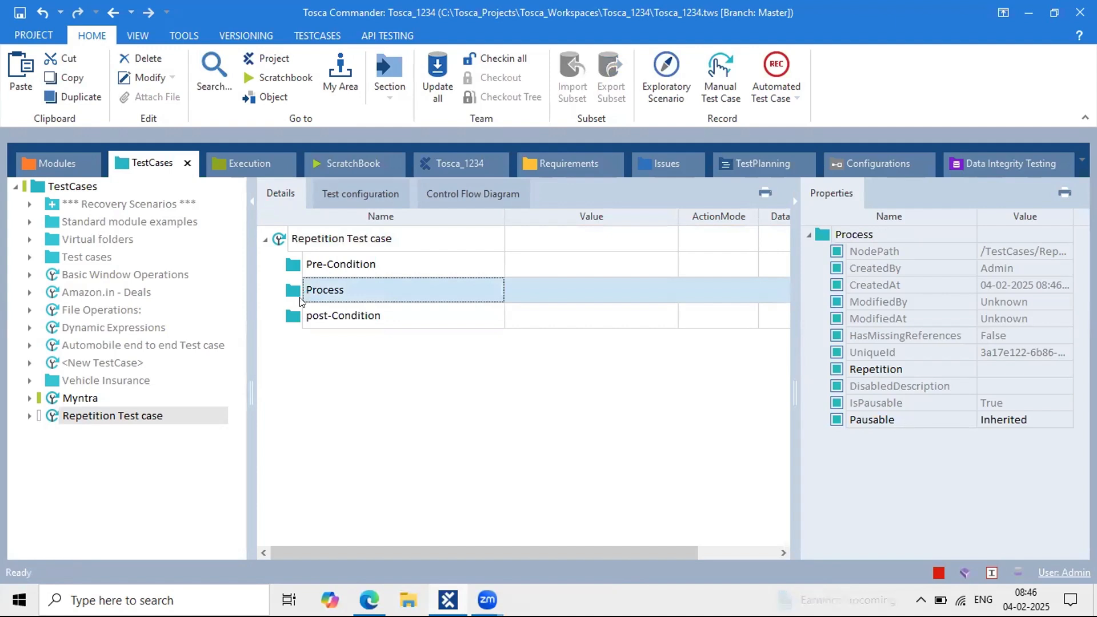
{"action": "left_click", "coordinate": [298, 271]}
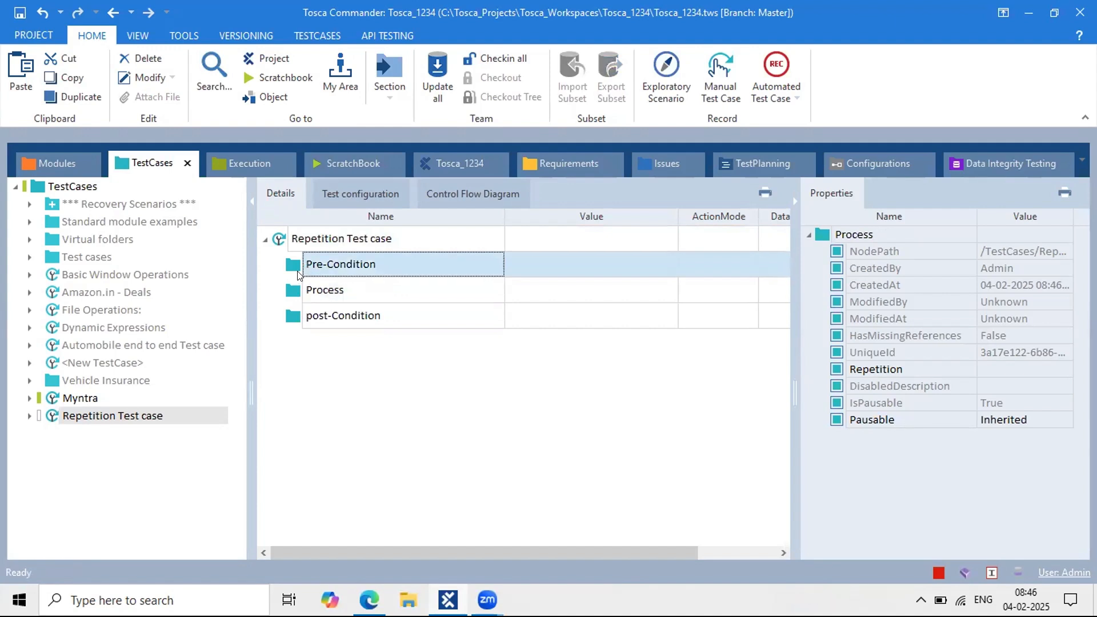
{"action": "left_click", "coordinate": [311, 293]}
{"action": "left_click", "coordinate": [322, 312]}
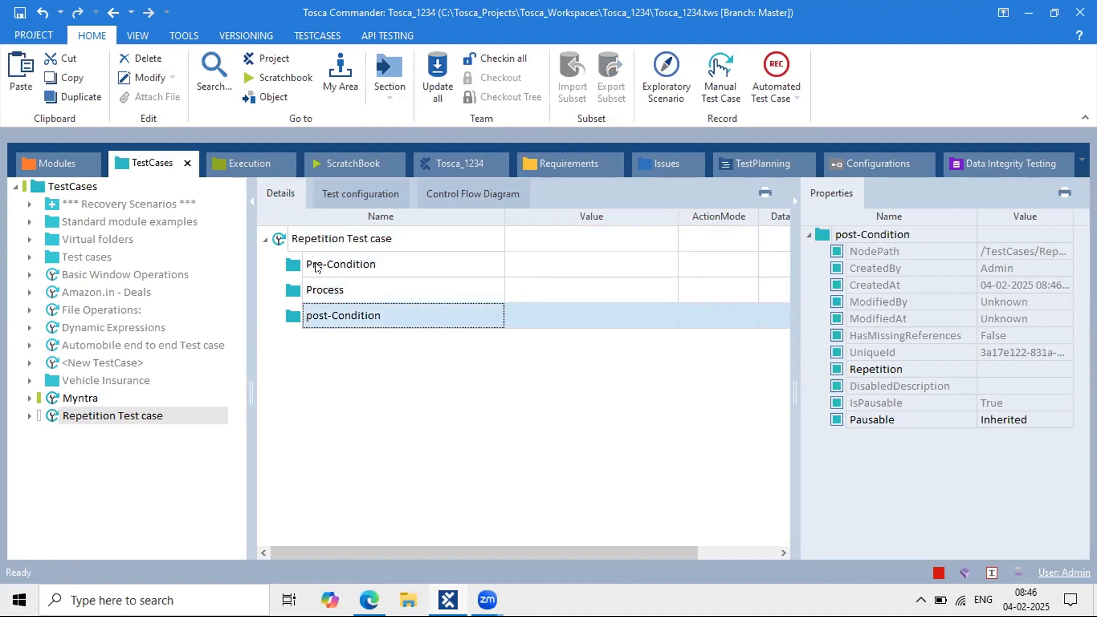
{"action": "left_click", "coordinate": [314, 266]}
{"action": "left_click", "coordinate": [327, 292]}
{"action": "left_click", "coordinate": [329, 310]}
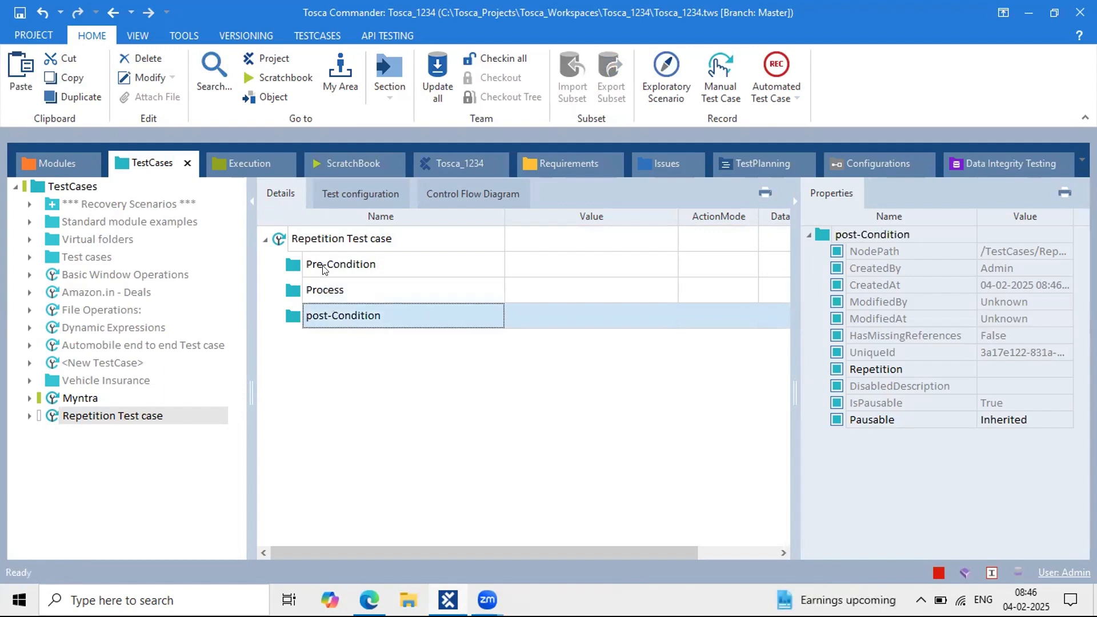
{"action": "left_click", "coordinate": [318, 266]}
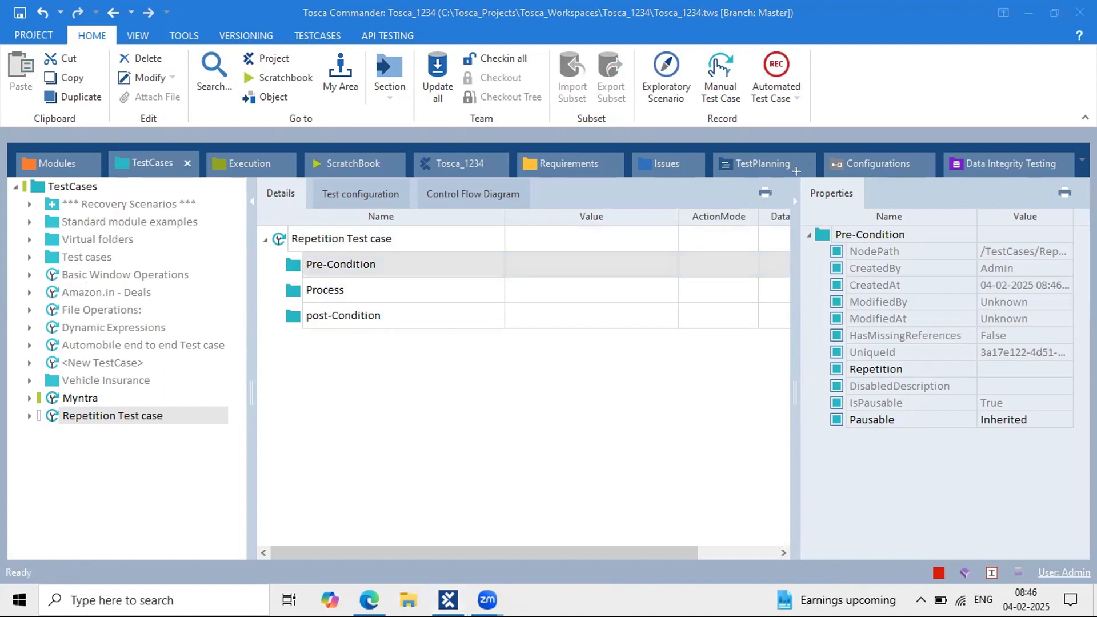
Step: Inspect the Pre-Condition folder's Repetition property, leaving its value empty
{"action": "left_click_drag", "start_coordinate": [798, 180], "coordinate": [878, 205]}
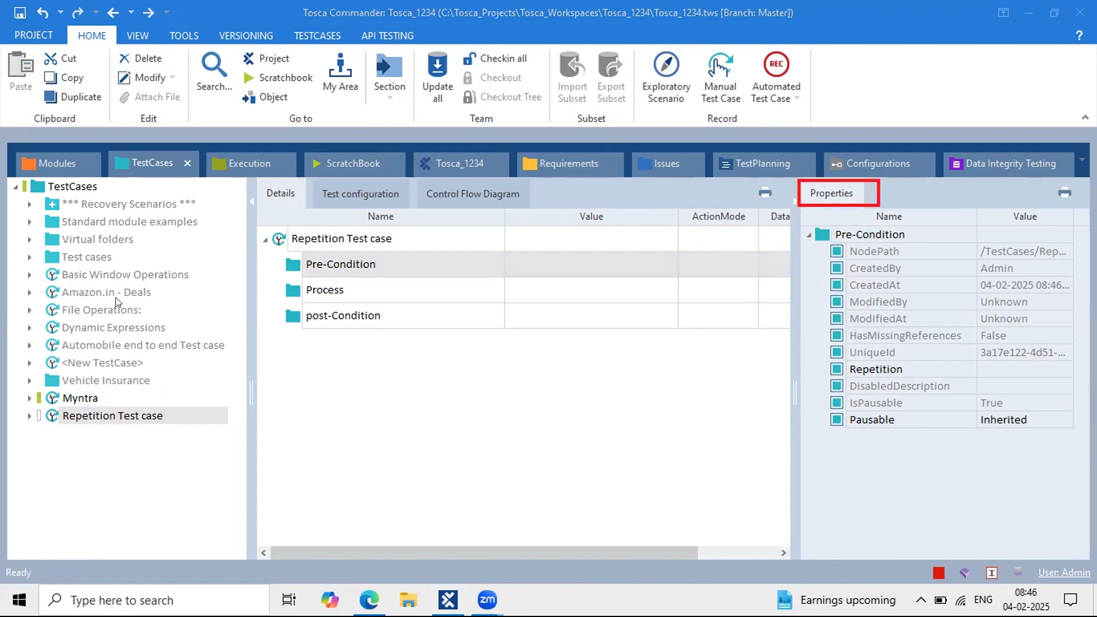
{"action": "left_click_drag", "start_coordinate": [387, 258], "coordinate": [824, 360]}
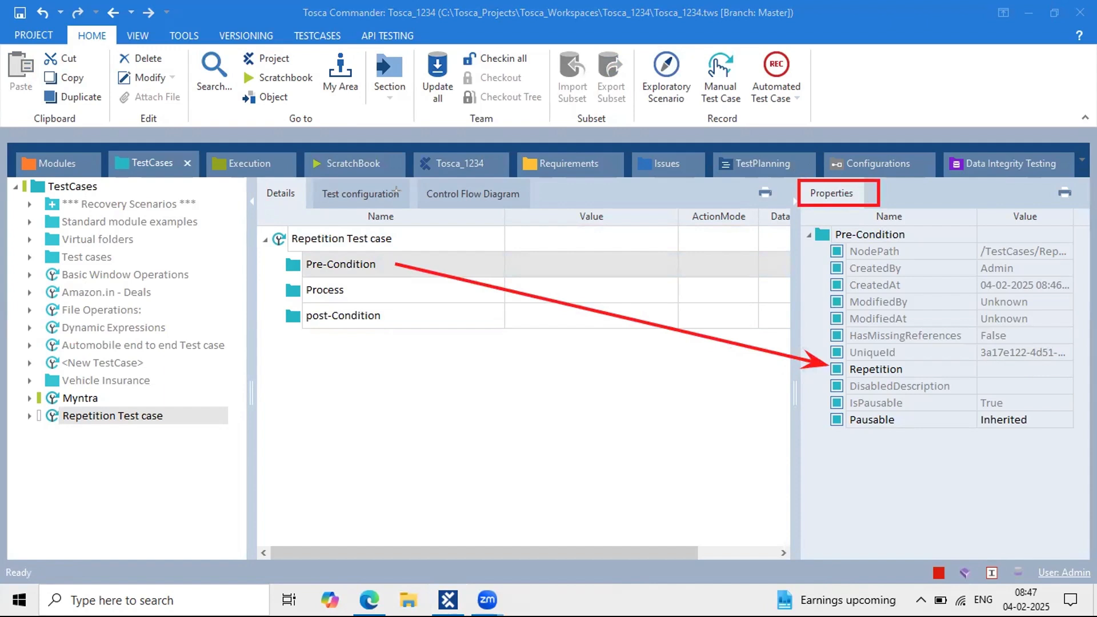
{"action": "left_click", "coordinate": [1002, 374]}
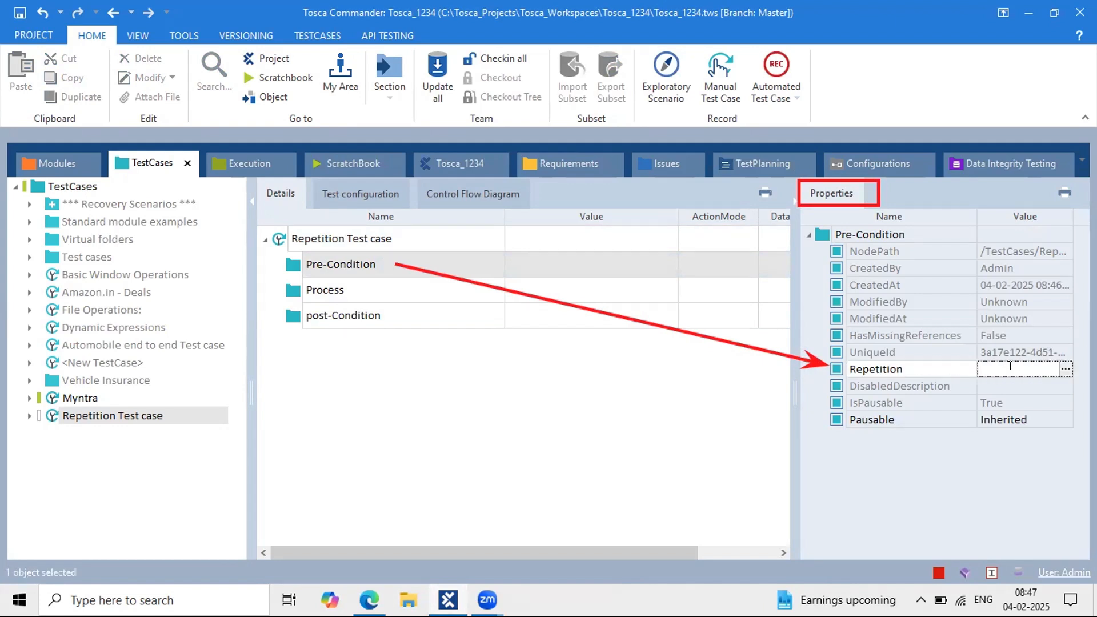
{"action": "left_click", "coordinate": [934, 372]}
{"action": "left_click", "coordinate": [348, 276]}
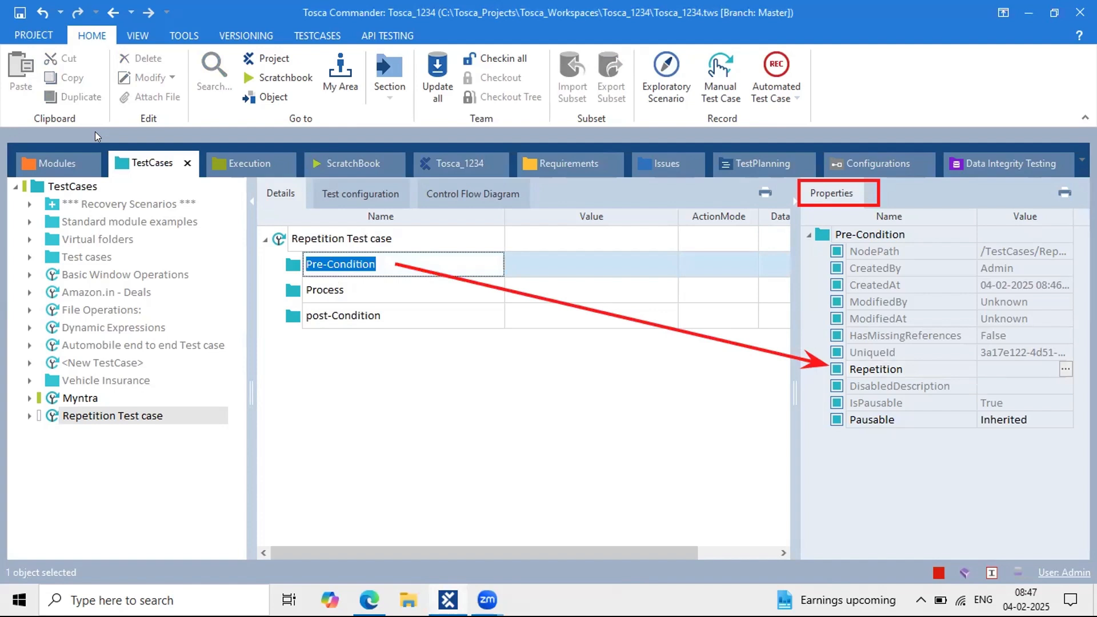
{"action": "left_click", "coordinate": [1007, 368]}
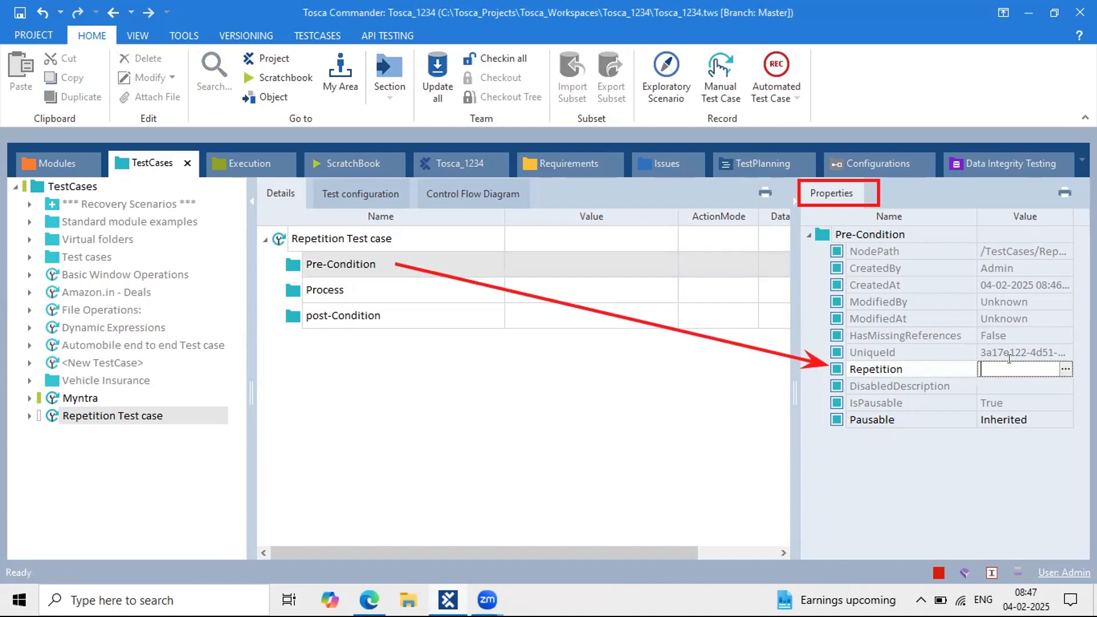
{"action": "left_click", "coordinate": [763, 378]}
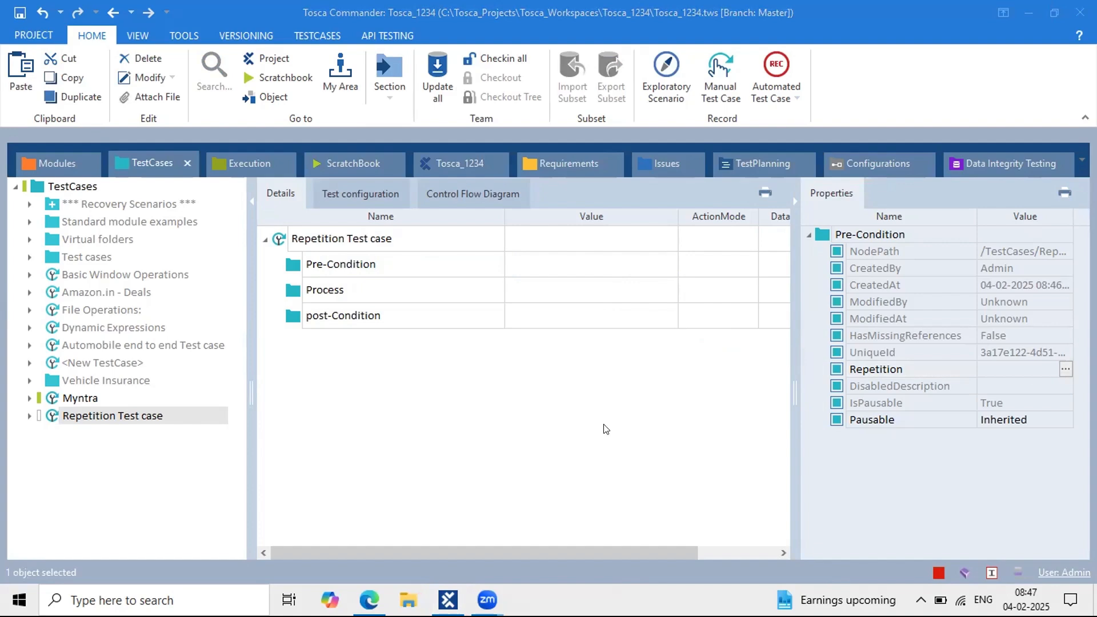
{"action": "key", "text": "alt+Tab"}
Step: Open the Tricentis Demo Web Shop Gift Cards page in a new tab, then return to the Tosca notes
{"action": "left_click", "coordinate": [892, 20]}
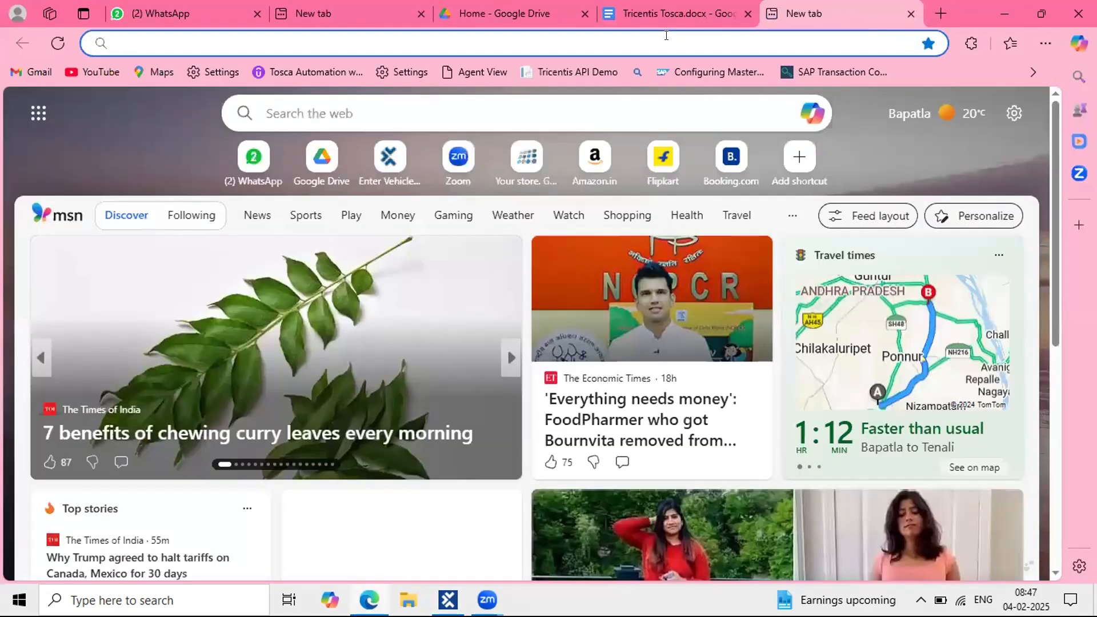
{"action": "left_click", "coordinate": [665, 35]}
{"action": "type", "text": "pl"}
{"action": "key", "text": "Escape"}
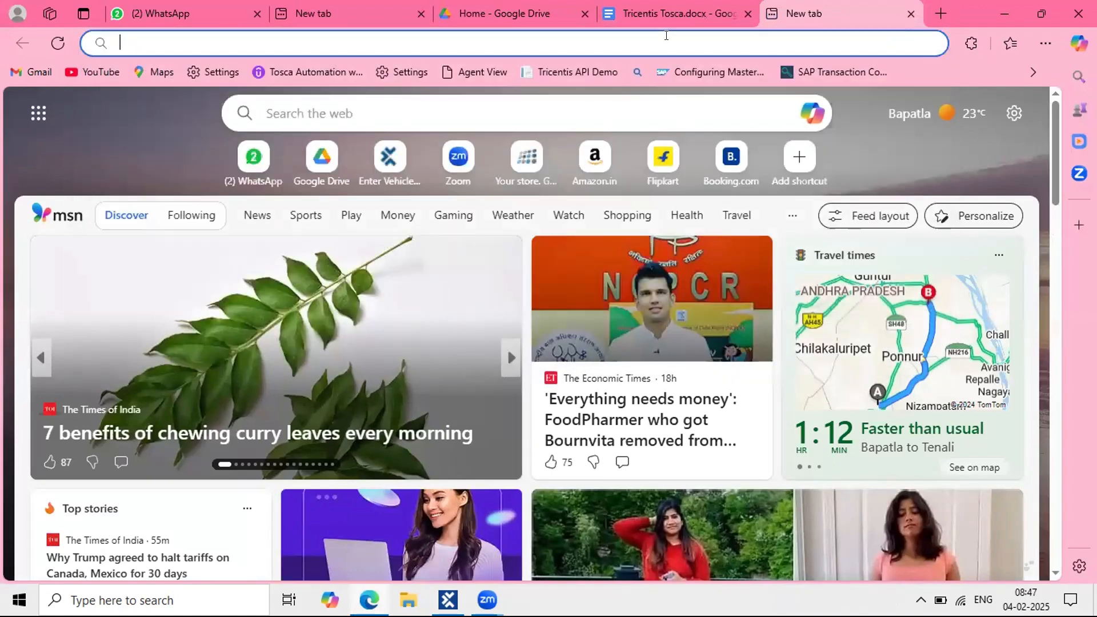
{"action": "left_click", "coordinate": [521, 162]}
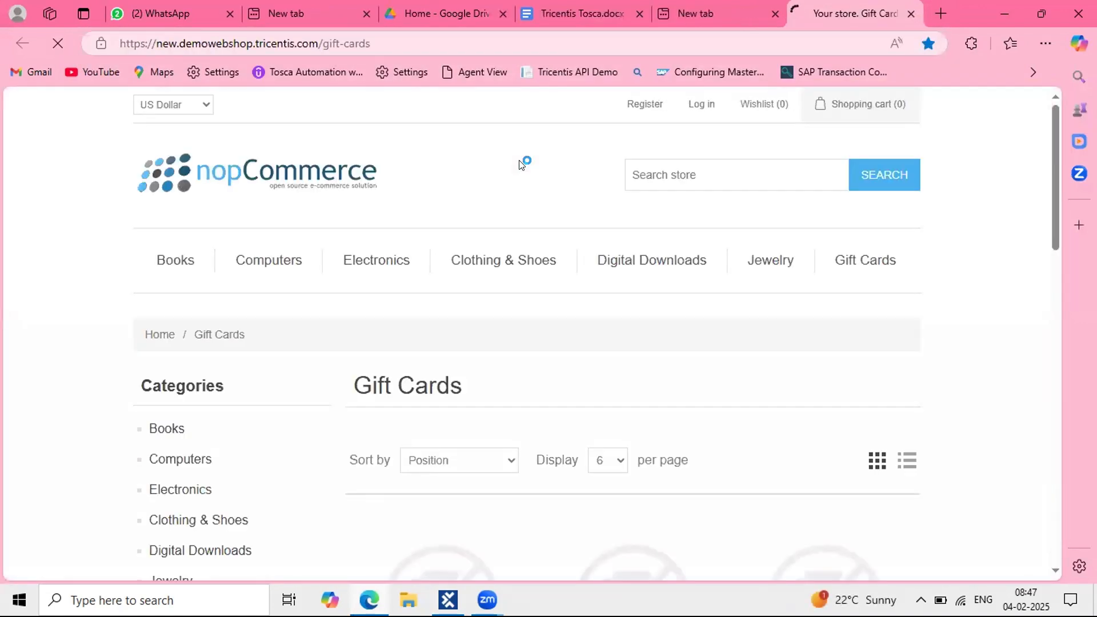
{"action": "scroll", "coordinate": [423, 428], "scroll_direction": "down", "scroll_amount": 3}
{"action": "scroll", "coordinate": [424, 429], "scroll_direction": "down", "scroll_amount": 3}
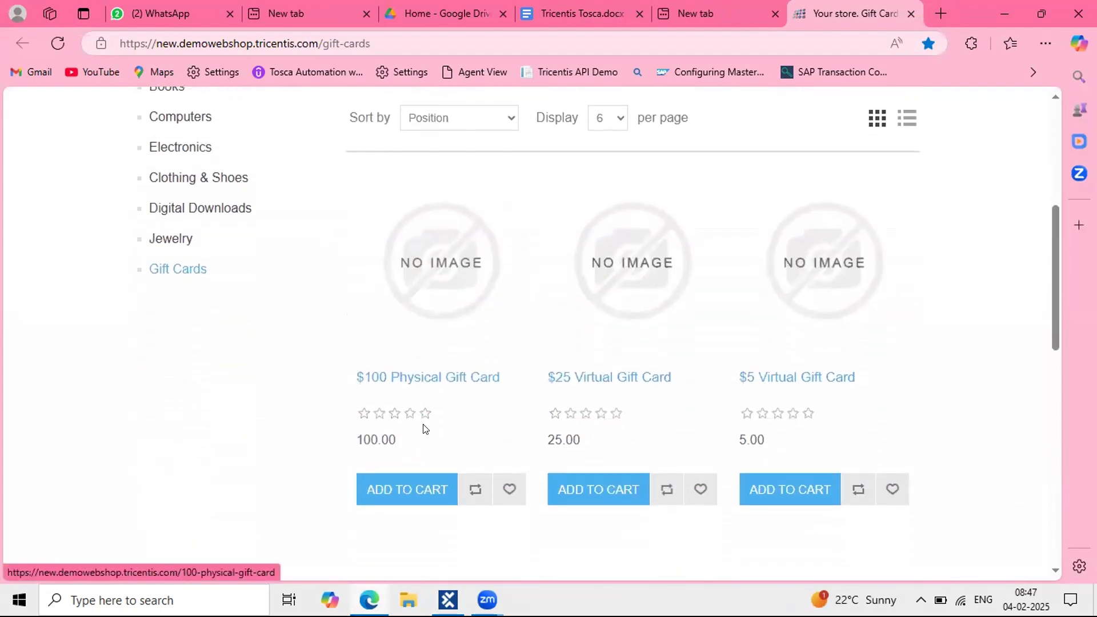
{"action": "scroll", "coordinate": [453, 366], "scroll_direction": "up", "scroll_amount": 6}
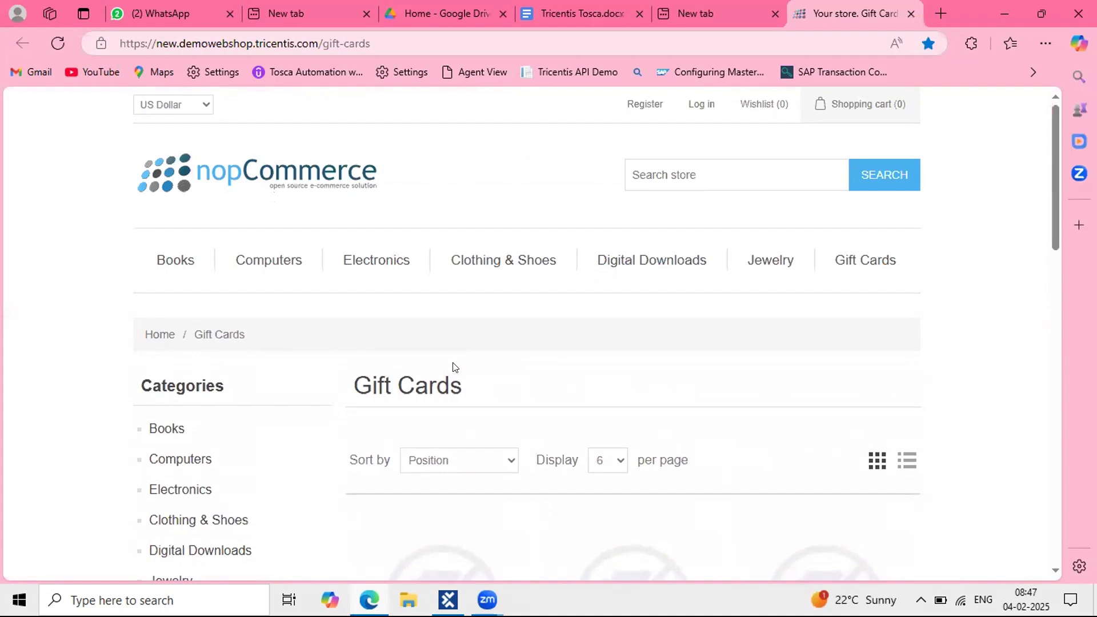
{"action": "left_click", "coordinate": [555, 25]}
Step: Write 'Example:' followed by the steps 'Open url' and 'Login with valid user'
{"action": "scroll", "coordinate": [457, 436], "scroll_direction": "down", "scroll_amount": 2}
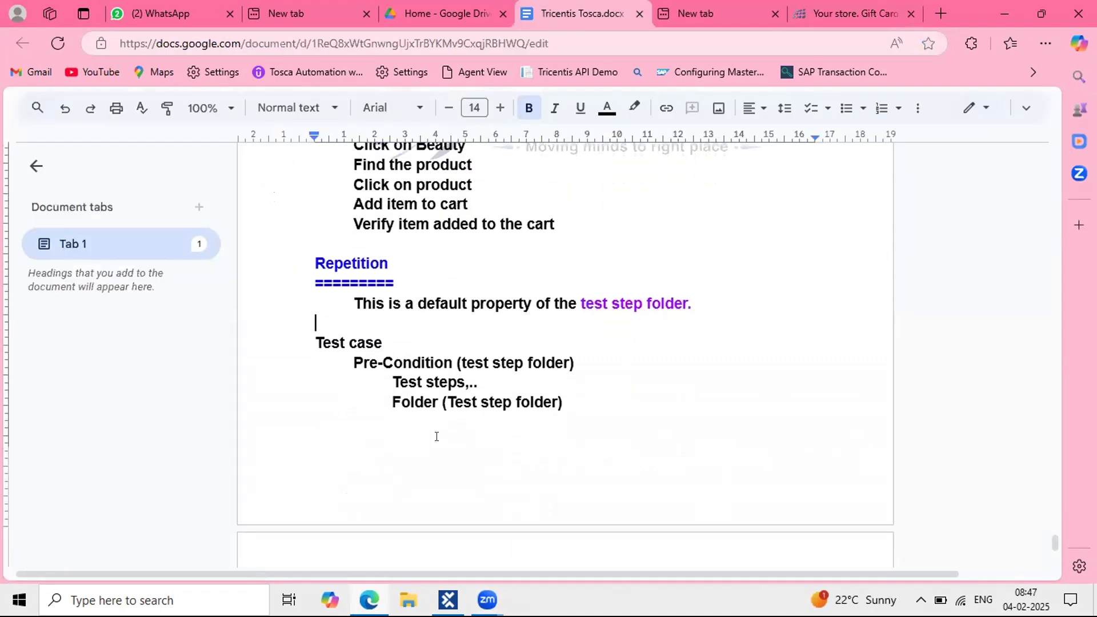
{"action": "left_click", "coordinate": [340, 438]}
{"action": "type", "text": "Example:"}
{"action": "key", "text": "Return"}
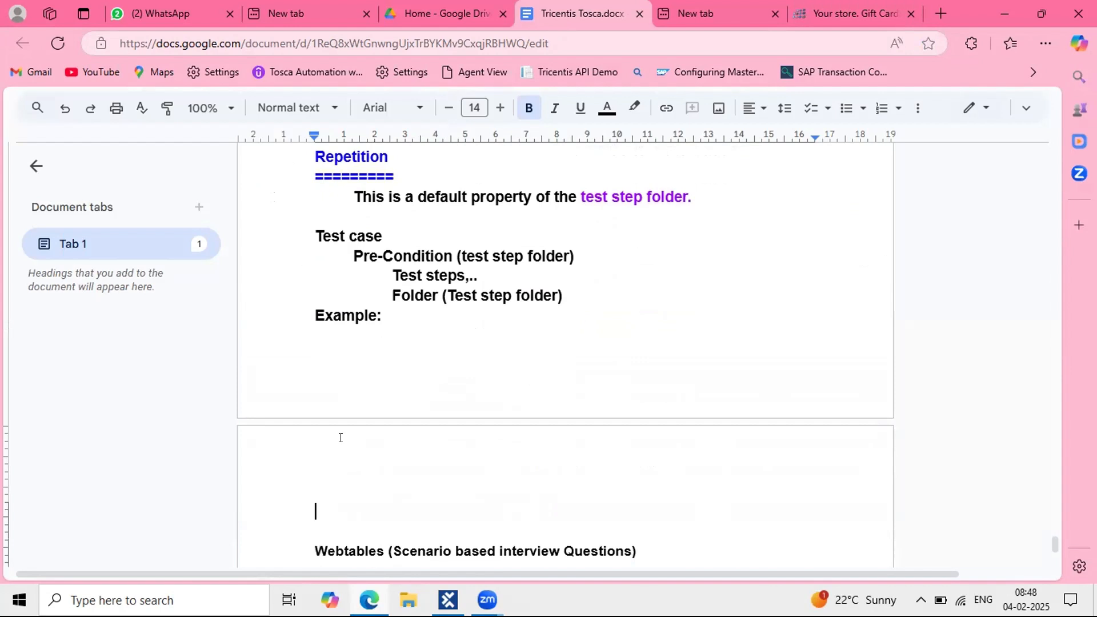
{"action": "type", "text": "Open url"}
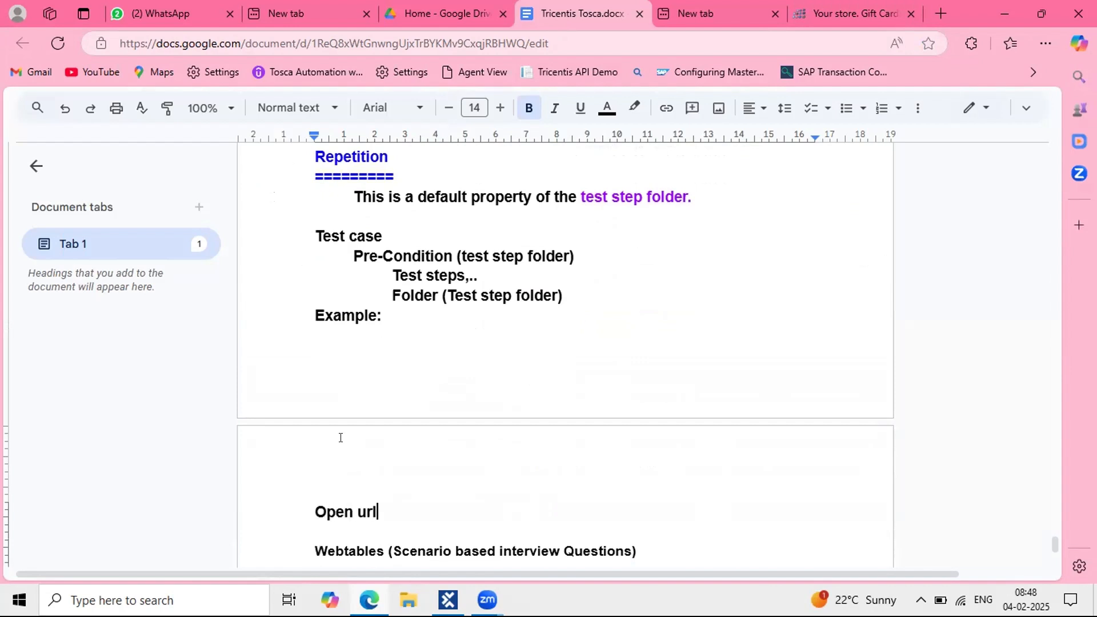
{"action": "key", "text": "Return"}
{"action": "type", "text": "login"}
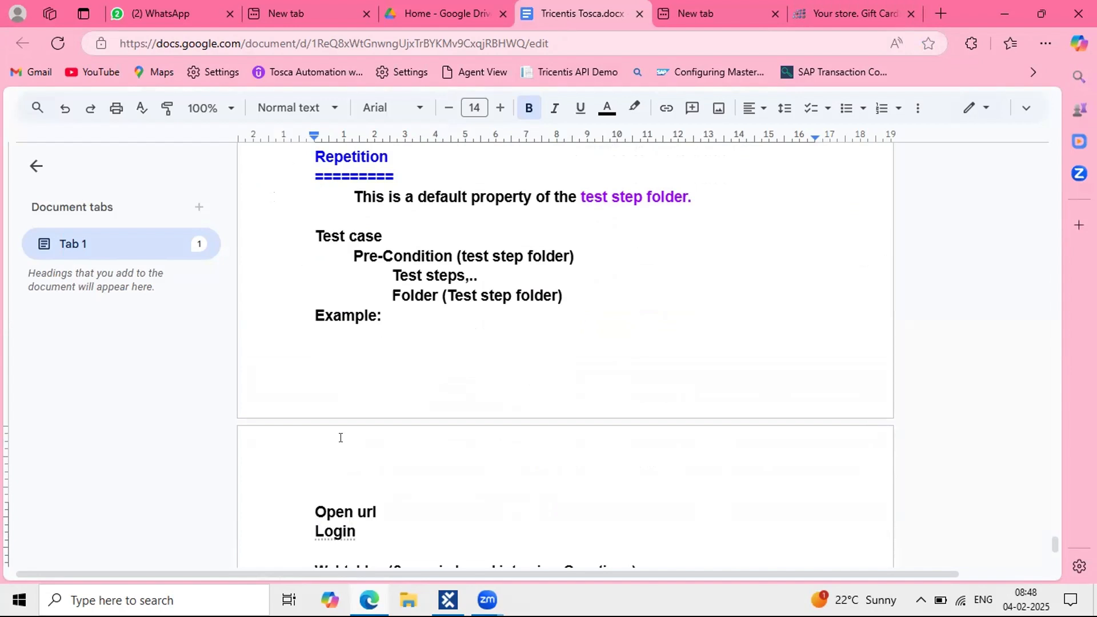
{"action": "type", "text": " with valid user"}
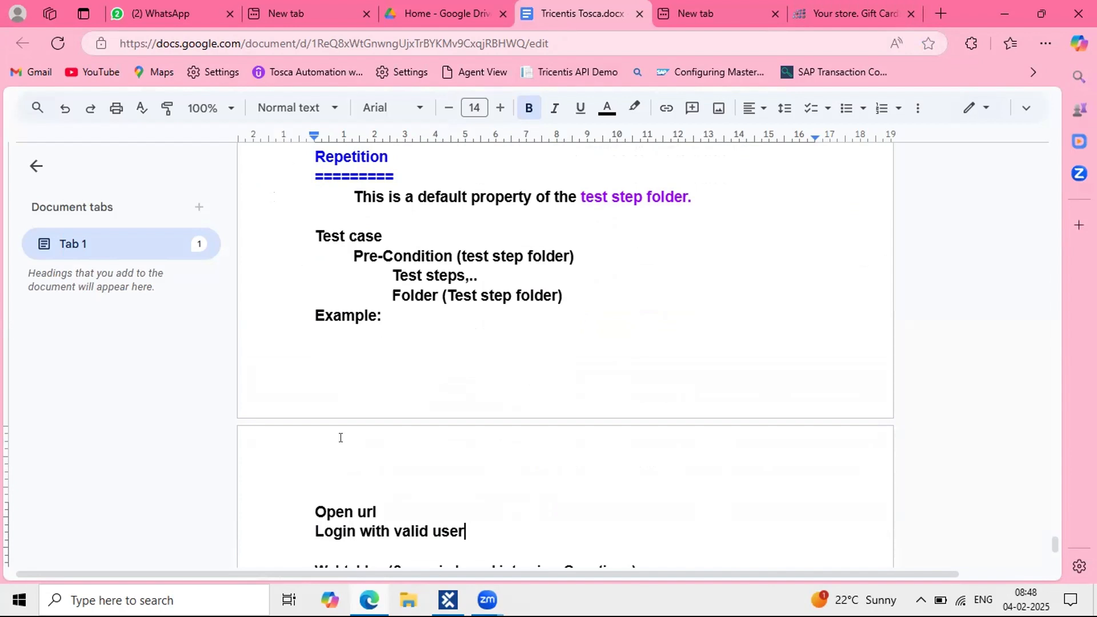
{"action": "key", "text": "Return"}
Step: Add the step 'Click on Books' below Login with valid user
{"action": "scroll", "coordinate": [340, 438], "scroll_direction": "down", "scroll_amount": 2}
{"action": "key", "text": "Return"}
{"action": "key", "text": "Return"}
{"action": "key", "text": "Return"}
{"action": "key", "text": "Return"}
{"action": "key", "text": "Return"}
{"action": "key", "text": "Return"}
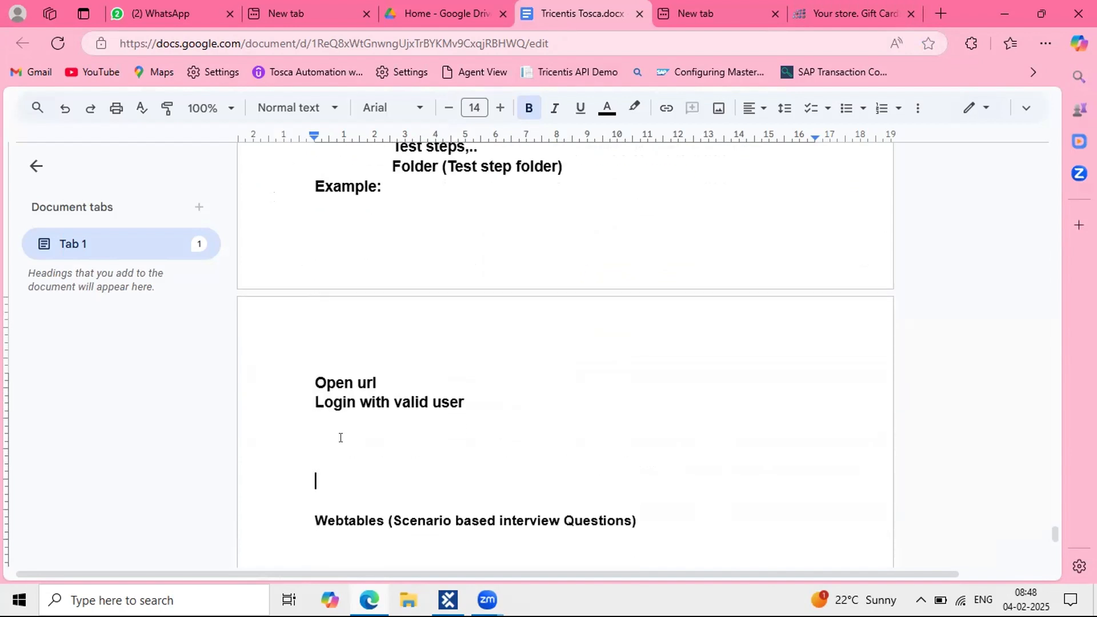
{"action": "left_click", "coordinate": [318, 420]}
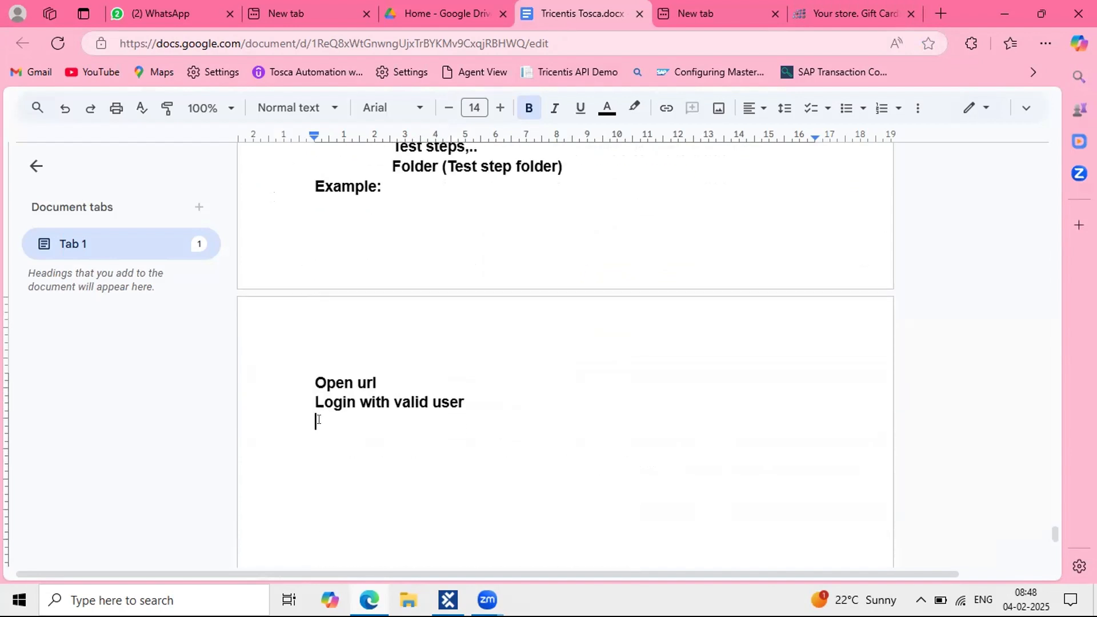
{"action": "type", "text": "Click on Books"}
{"action": "key", "text": "Return"}
Step: Add the step 'Add book 5 times in cart', correcting the typos
{"action": "key", "text": "Tab"}
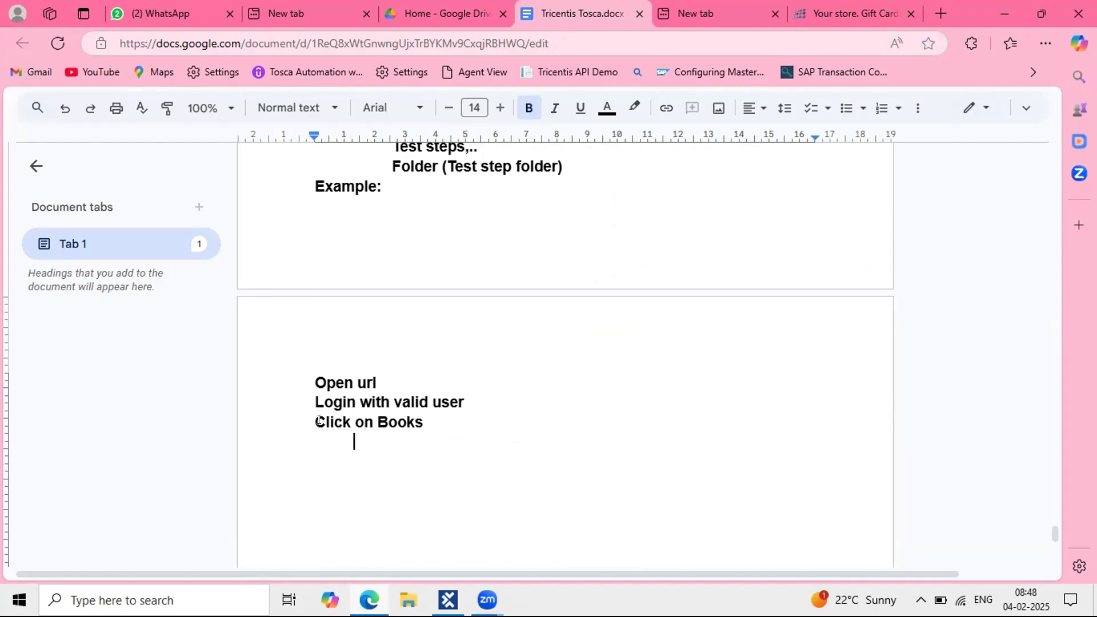
{"action": "key", "text": "shift+Tab"}
{"action": "type", "text": "Add books"}
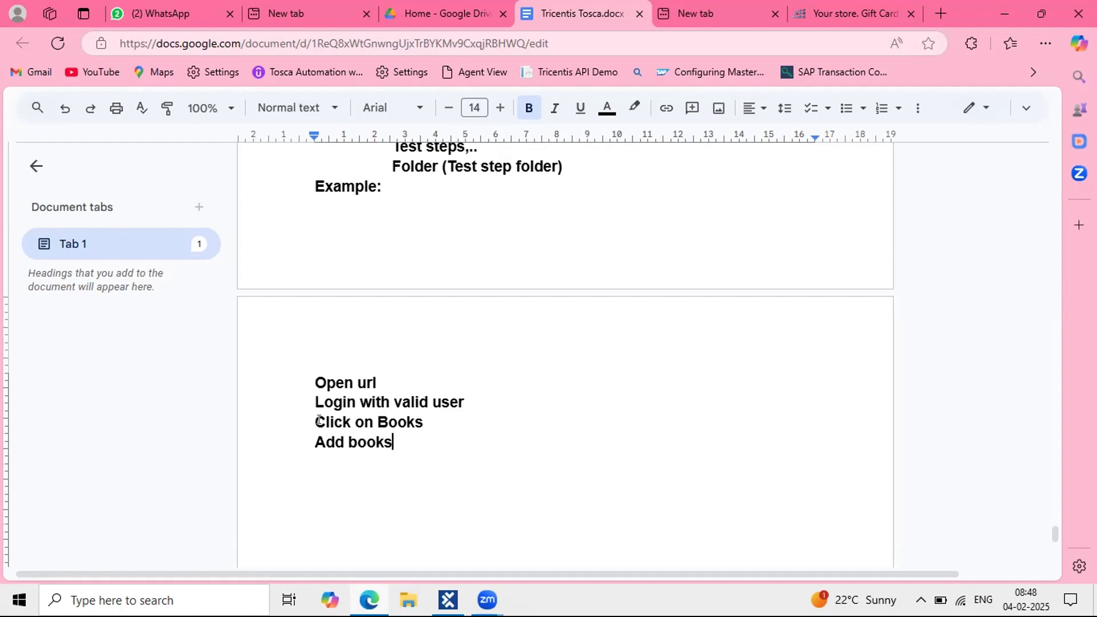
{"action": "type", "text": " 5 times in"}
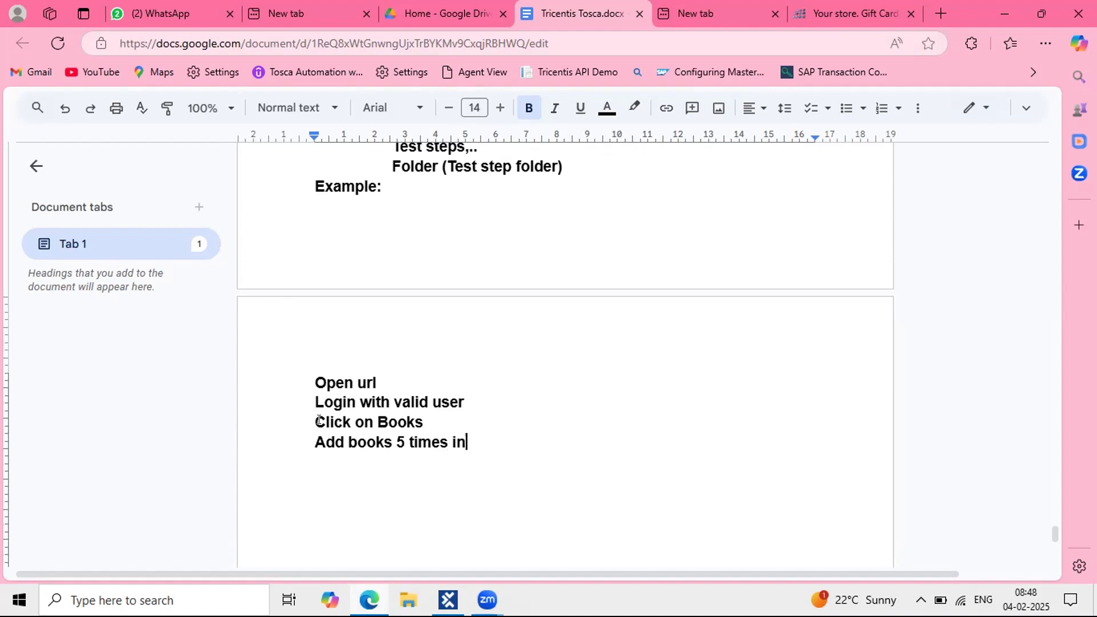
{"action": "type", "text": " cartt"}
{"action": "left_click", "coordinate": [384, 438]}
{"action": "key", "text": "Delete"}
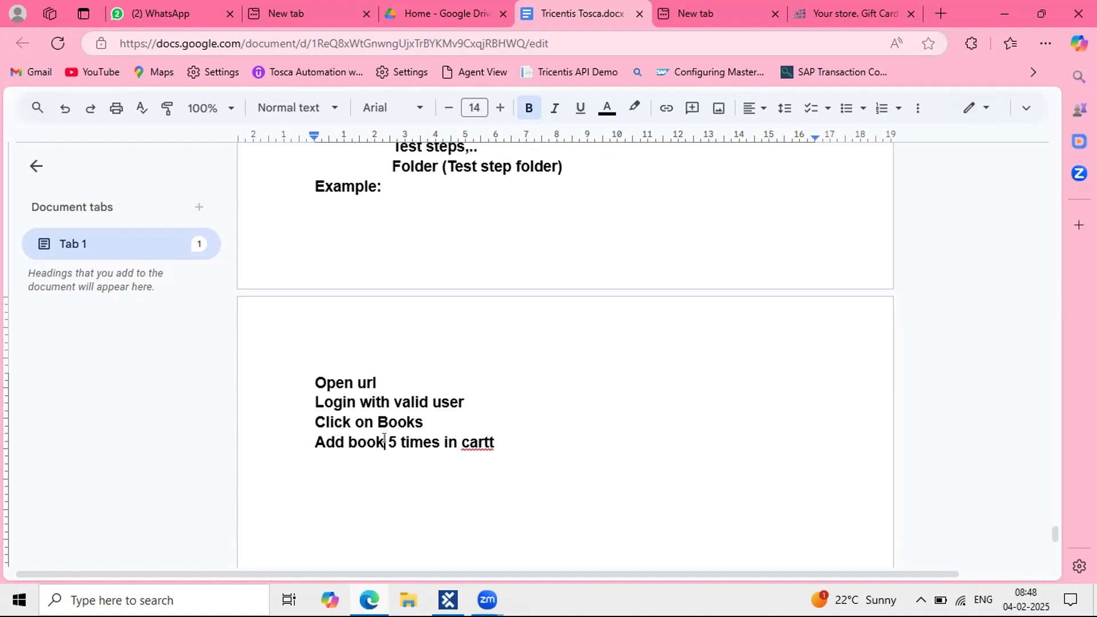
{"action": "left_click", "coordinate": [501, 442]}
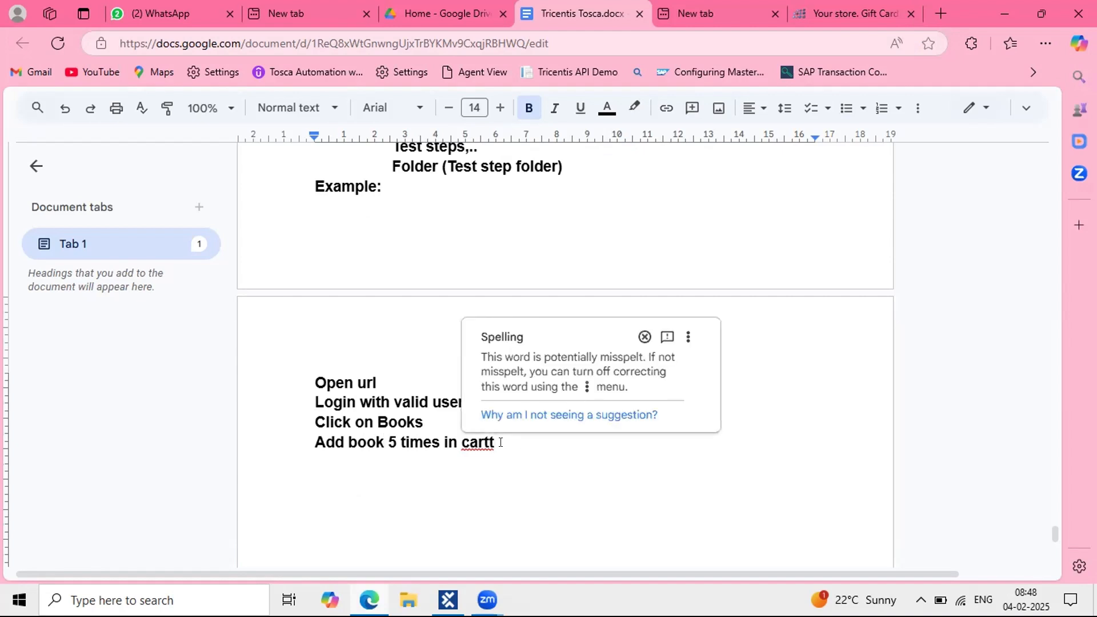
{"action": "key", "text": "BackSpace"}
{"action": "key", "text": "Return"}
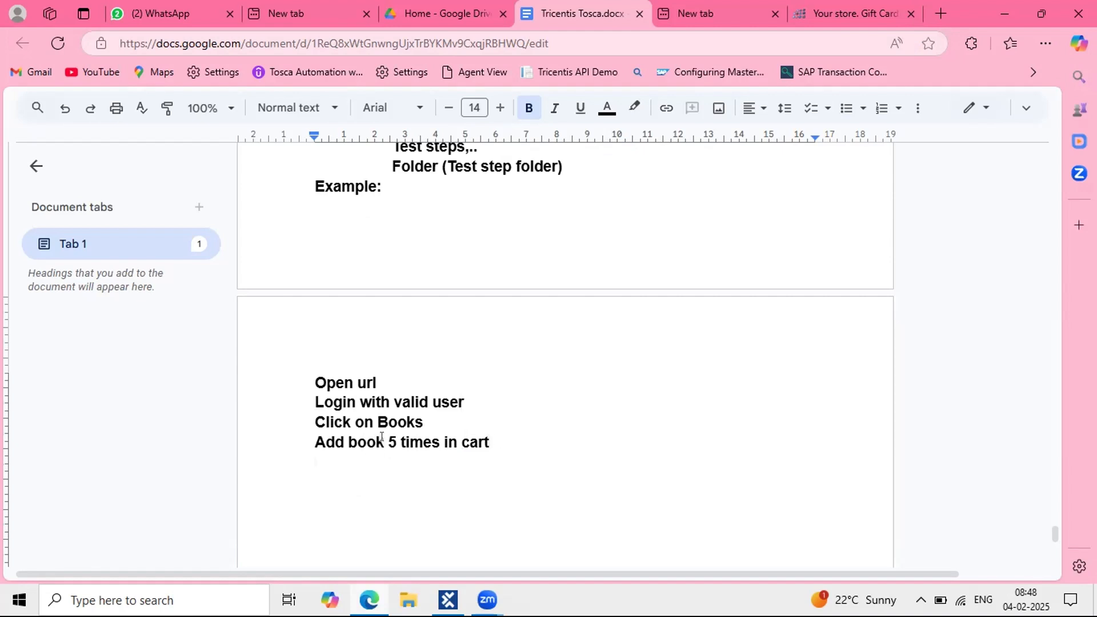
{"action": "left_click", "coordinate": [386, 438]}
{"action": "left_click", "coordinate": [510, 448]}
{"action": "key", "text": "Return"}
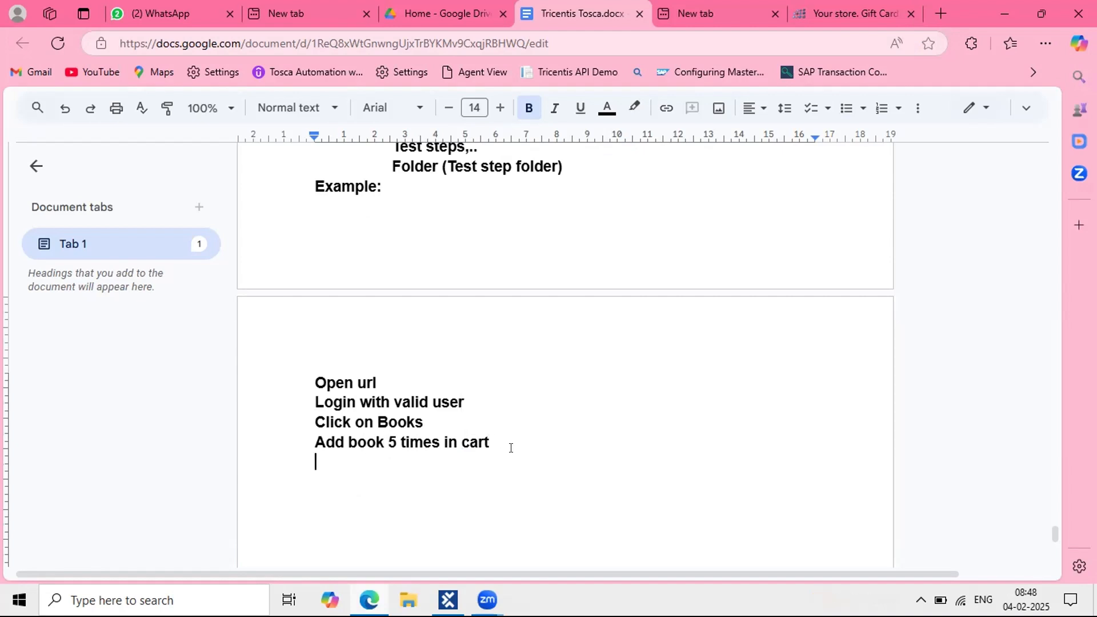
Step: Open the Books category and add Computing and Internet (10.00) to the cart three times
{"action": "left_click", "coordinate": [806, 14]}
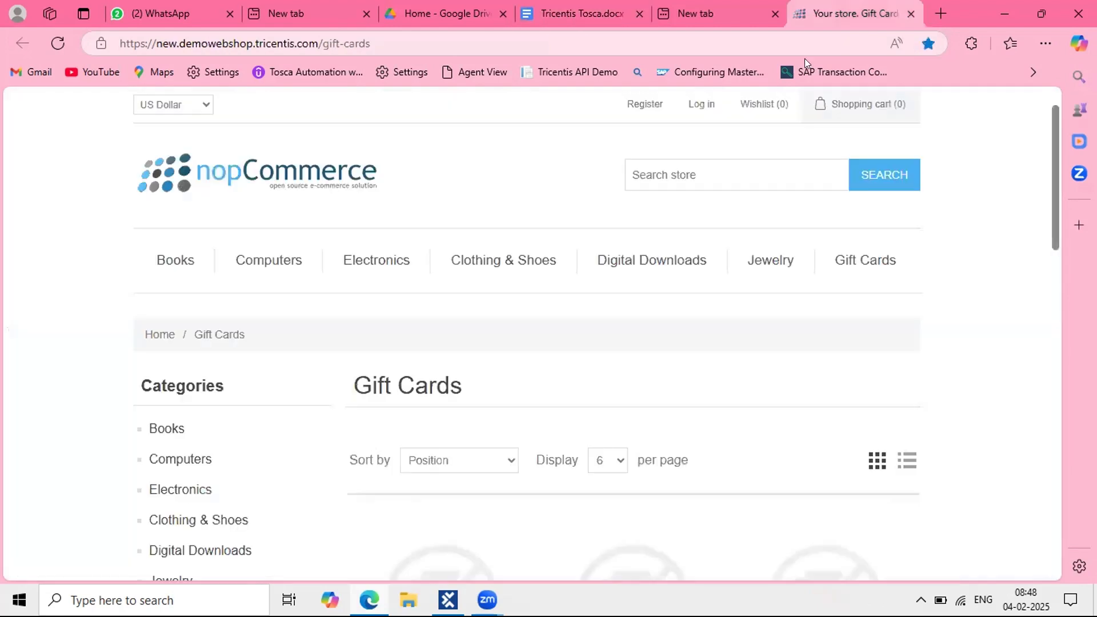
{"action": "left_click", "coordinate": [174, 263]}
{"action": "scroll", "coordinate": [617, 423], "scroll_direction": "down", "scroll_amount": 7}
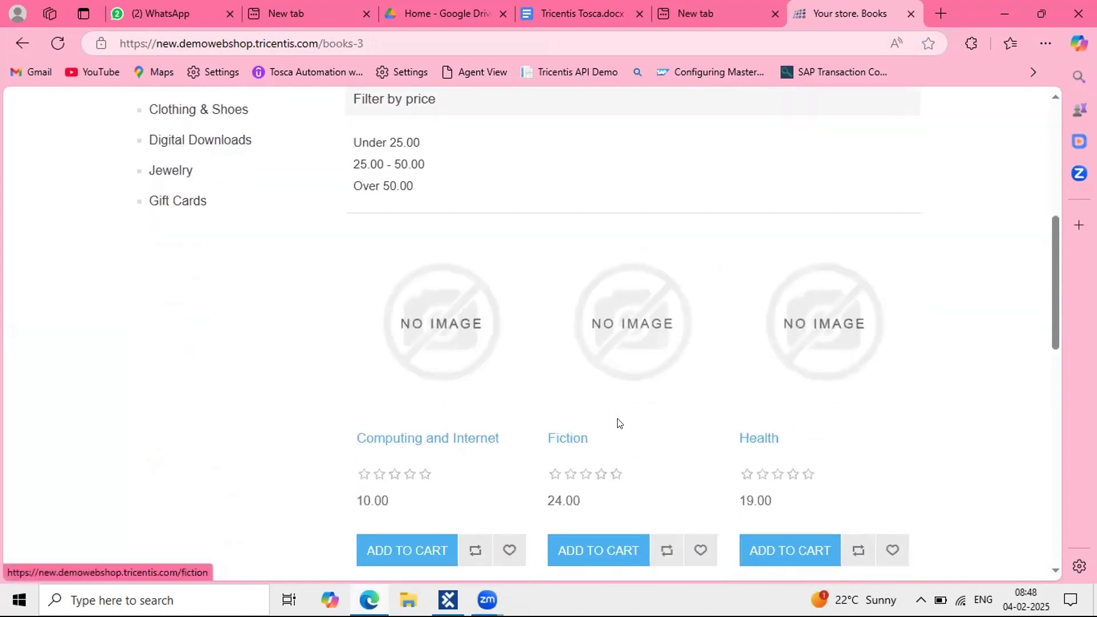
{"action": "scroll", "coordinate": [429, 521], "scroll_direction": "down", "scroll_amount": 1}
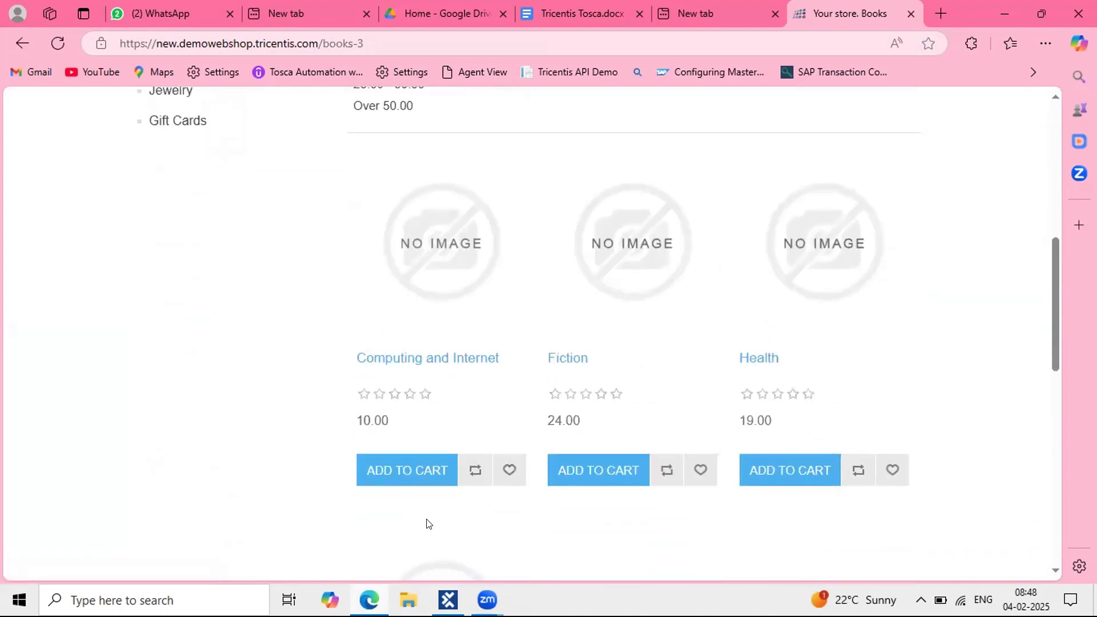
{"action": "left_click", "coordinate": [394, 472]}
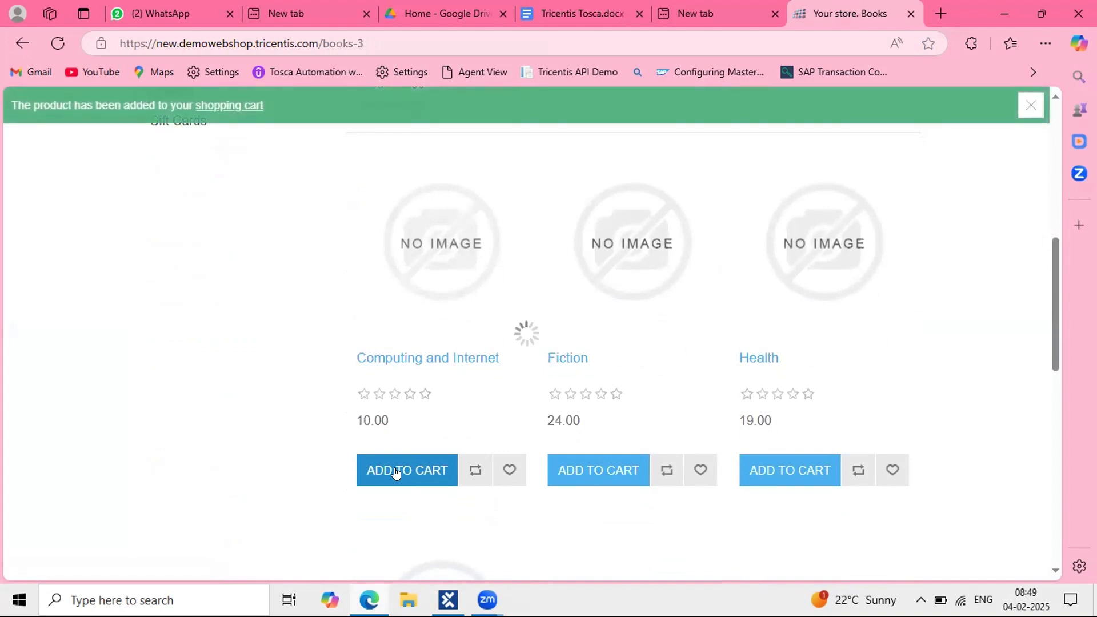
{"action": "left_click", "coordinate": [396, 473]}
{"action": "left_click", "coordinate": [396, 473]}
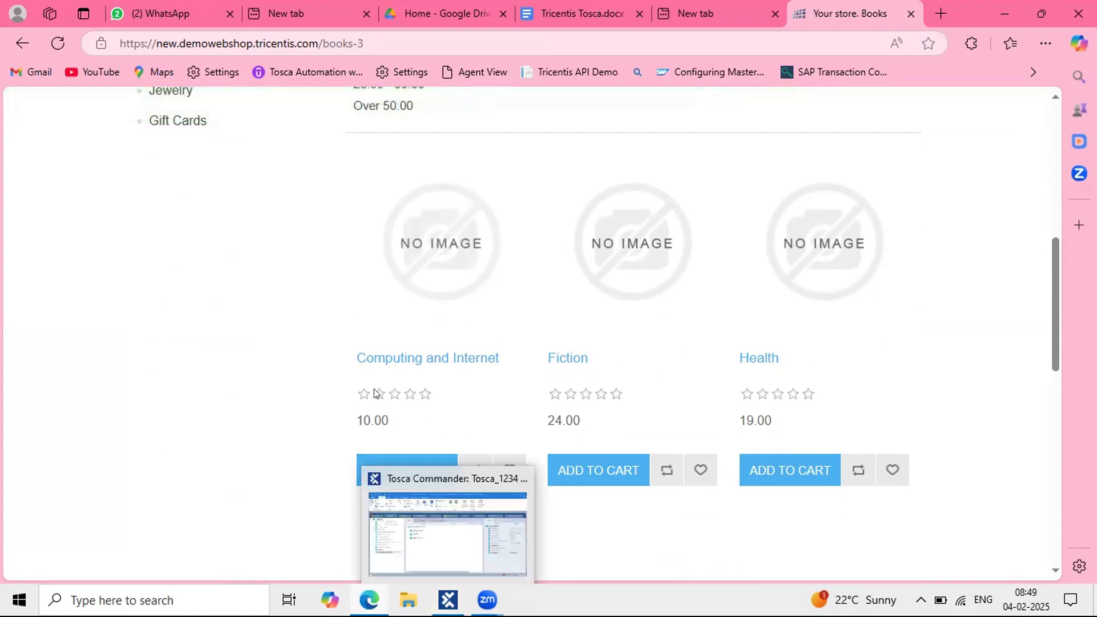
{"action": "scroll", "coordinate": [374, 392], "scroll_direction": "down", "scroll_amount": 2}
Step: Add the step 'Capture Add to cart cound with in the books page and add each item 5 times to the cart'
{"action": "key", "text": "ctrl+shift+Tab"}
{"action": "key", "text": "ctrl+shift+Tab"}
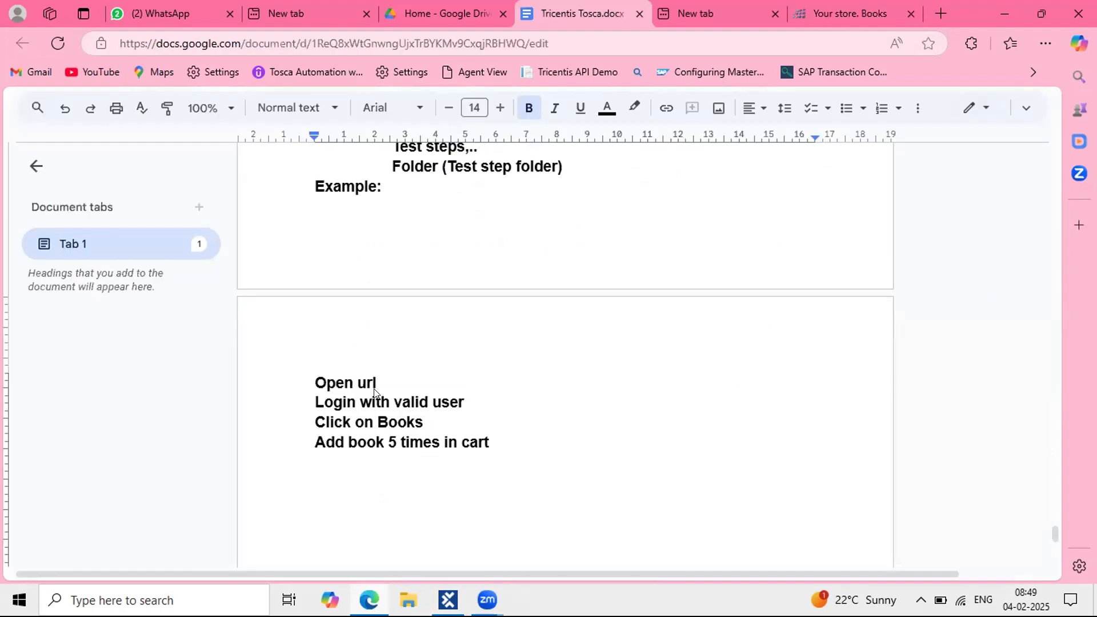
{"action": "left_click", "coordinate": [315, 461]}
{"action": "type", "text": "Capturee"}
{"action": "key", "text": "BackSpace"}
{"action": "type", "text": "Add to c"}
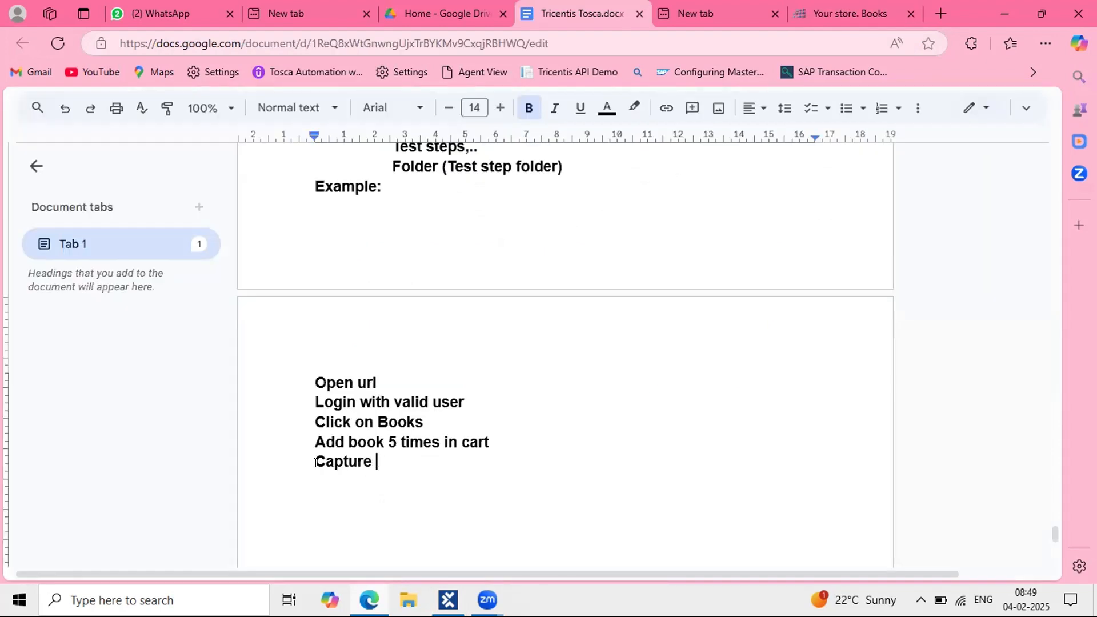
{"action": "type", "text": "s"}
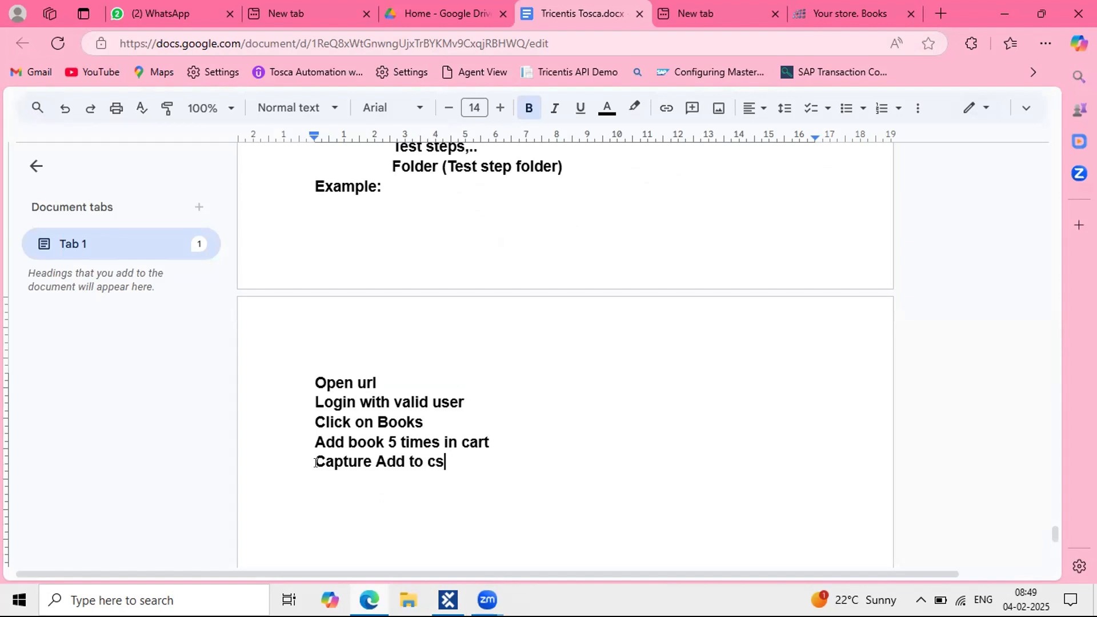
{"action": "key", "text": "BackSpace"}
{"action": "type", "text": "art cound with i"}
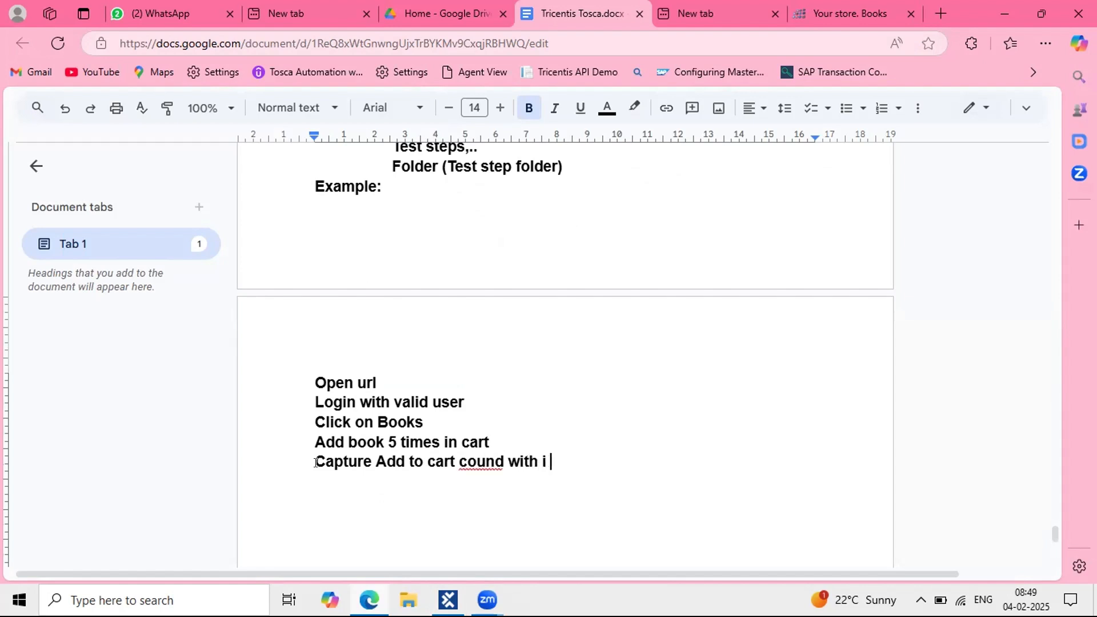
{"action": "key", "text": "BackSpace"}
{"action": "type", "text": "n the books "}
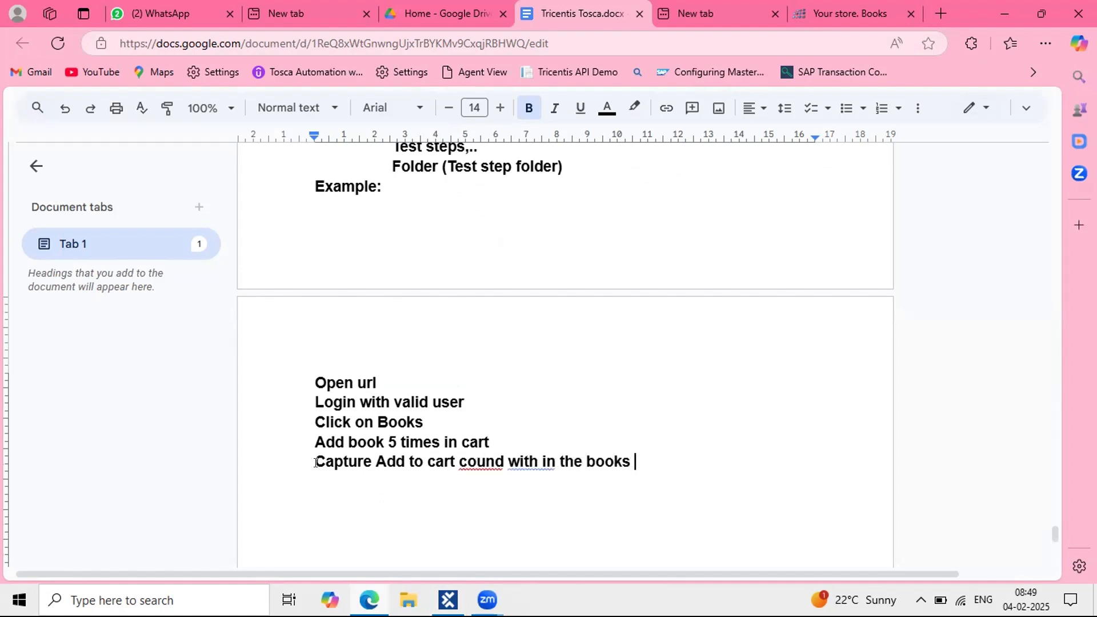
{"action": "type", "text": "page and "}
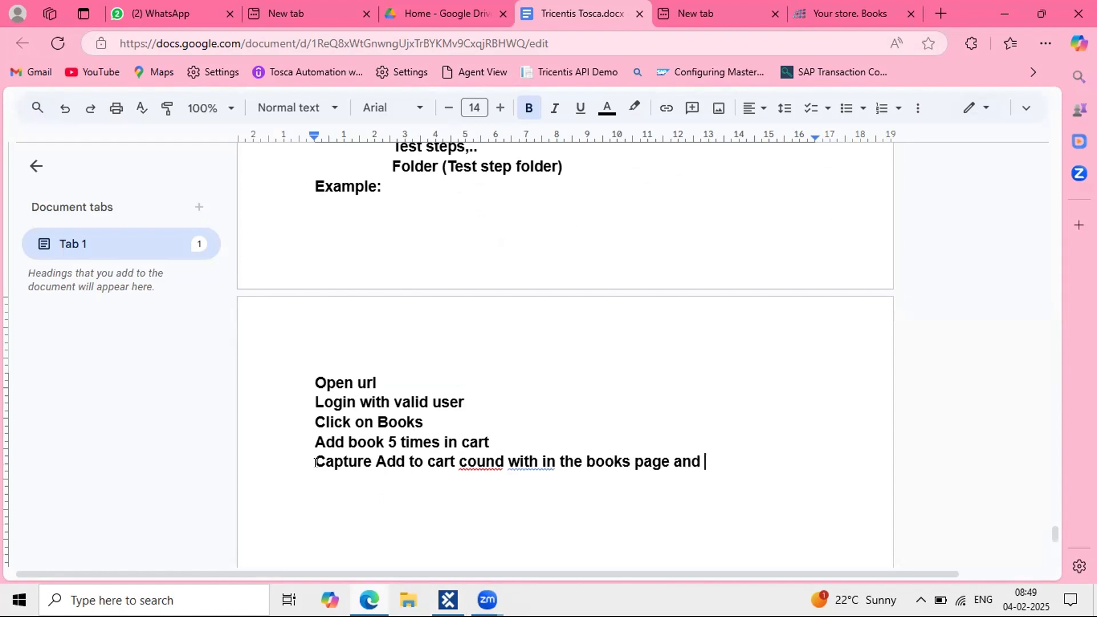
{"action": "type", "text": "add eac"}
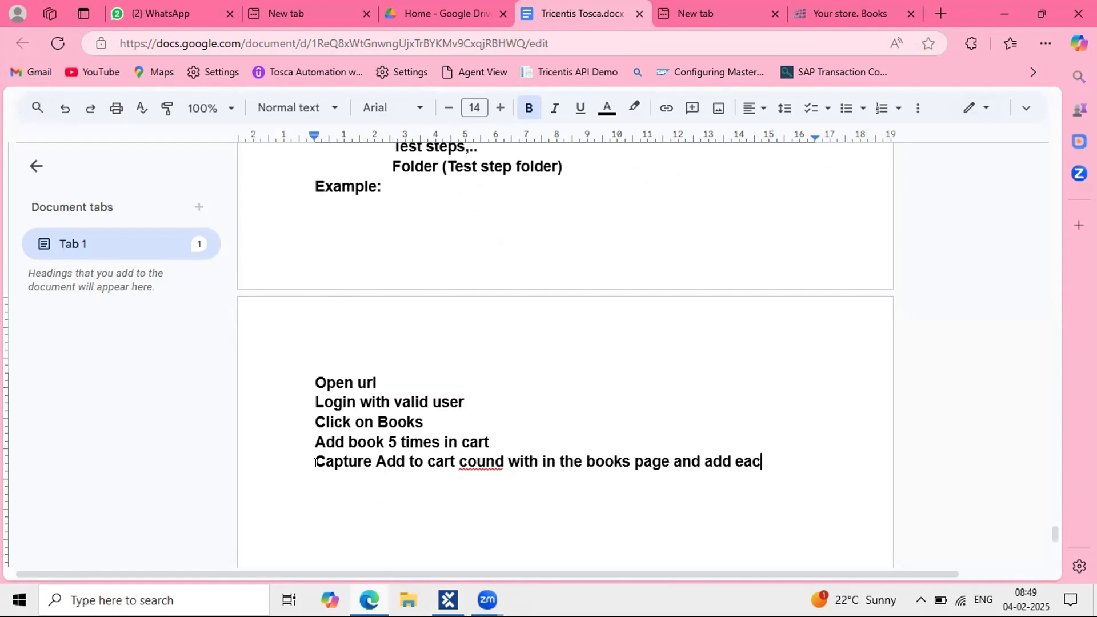
{"action": "type", "text": "h item 5 time"}
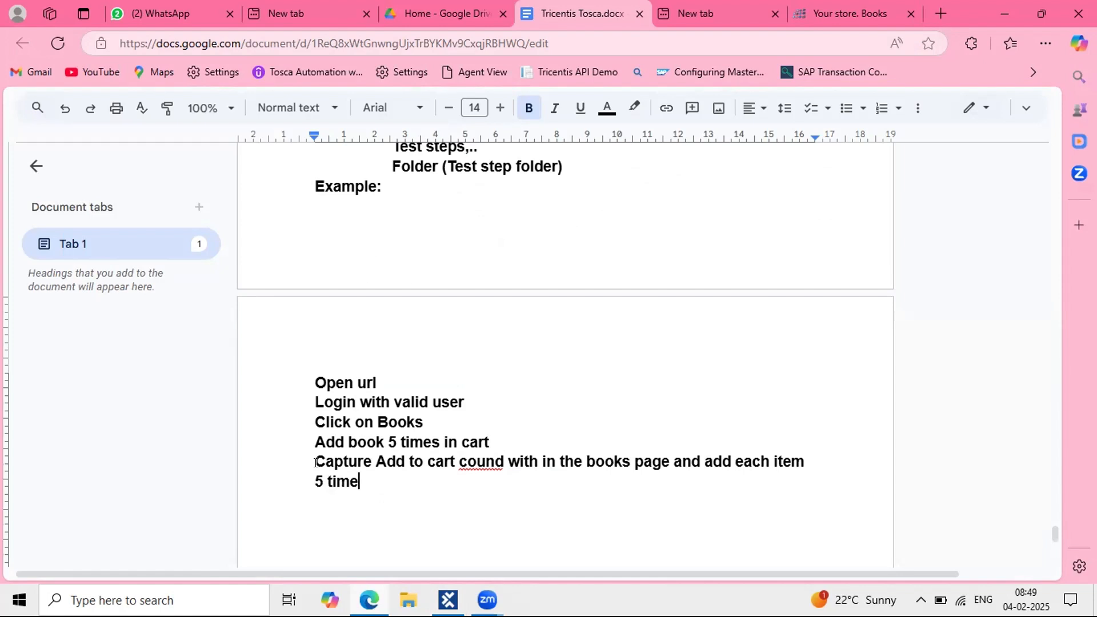
{"action": "type", "text": "s to the car"}
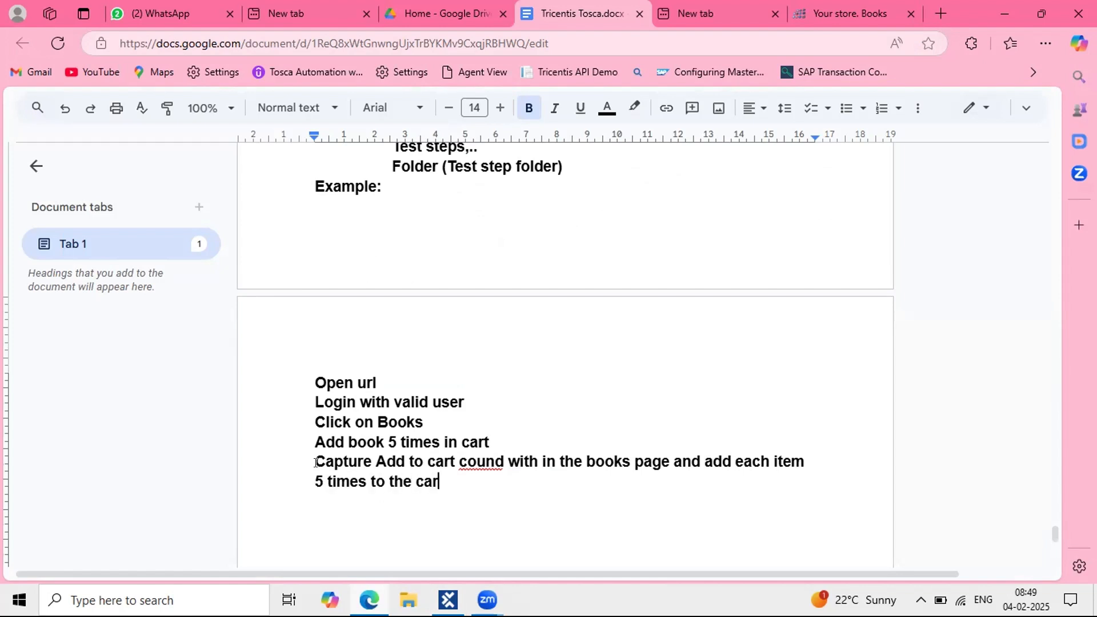
{"action": "type", "text": "t"}
Step: Correct 'cound' to 'count' and select the steps from Click on Books to the end
{"action": "left_click", "coordinate": [501, 446]}
{"action": "key", "text": "Down"}
{"action": "key", "text": "Delete"}
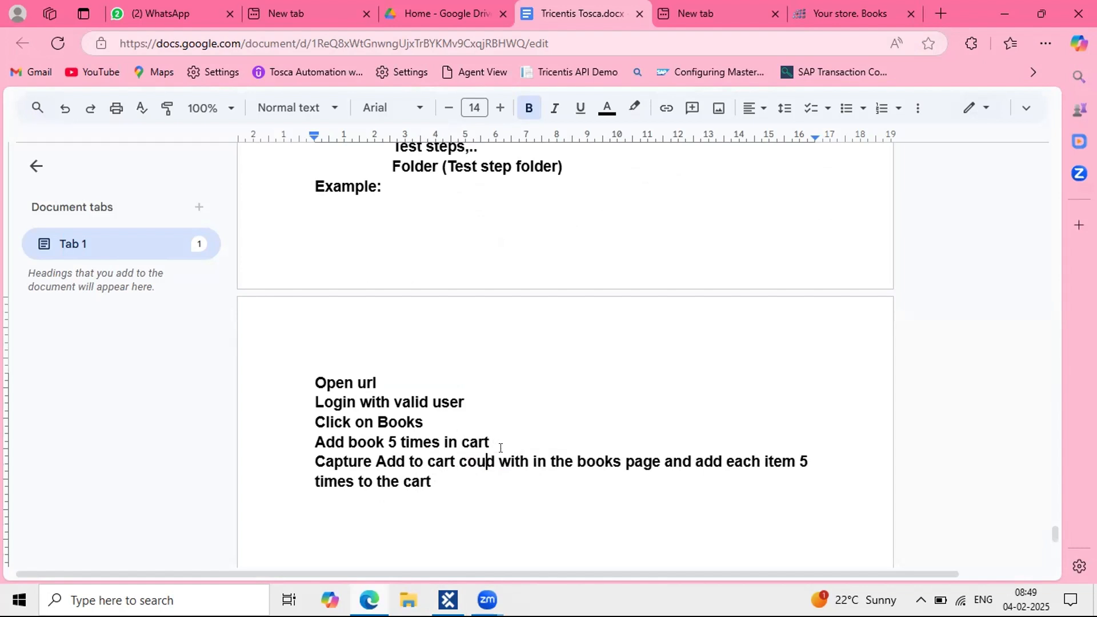
{"action": "key", "text": "Delete"}
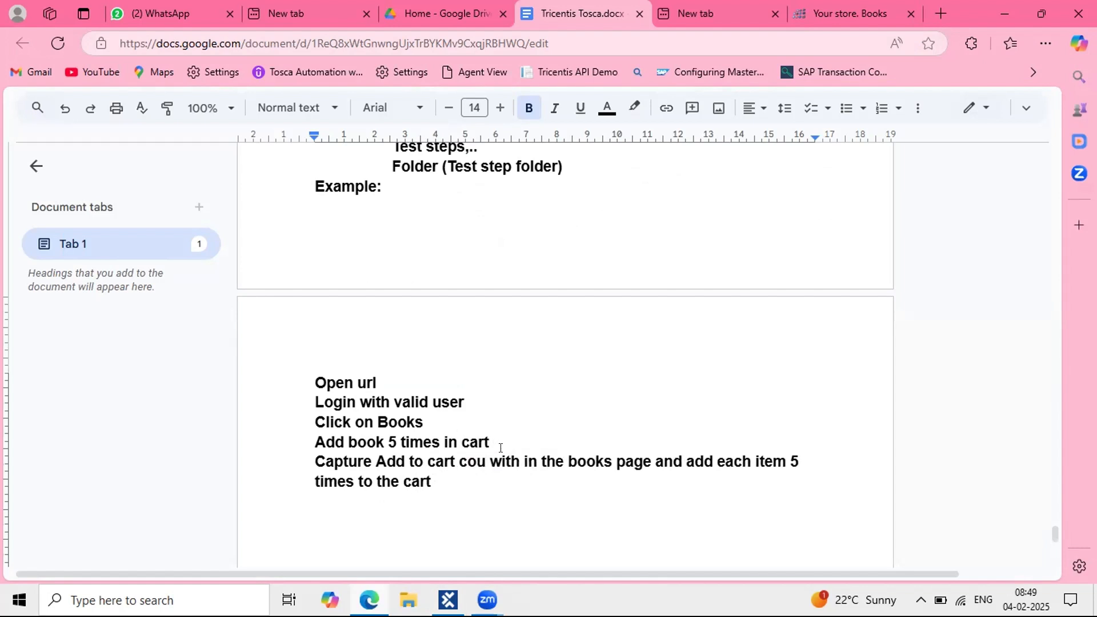
{"action": "type", "text": "nt"}
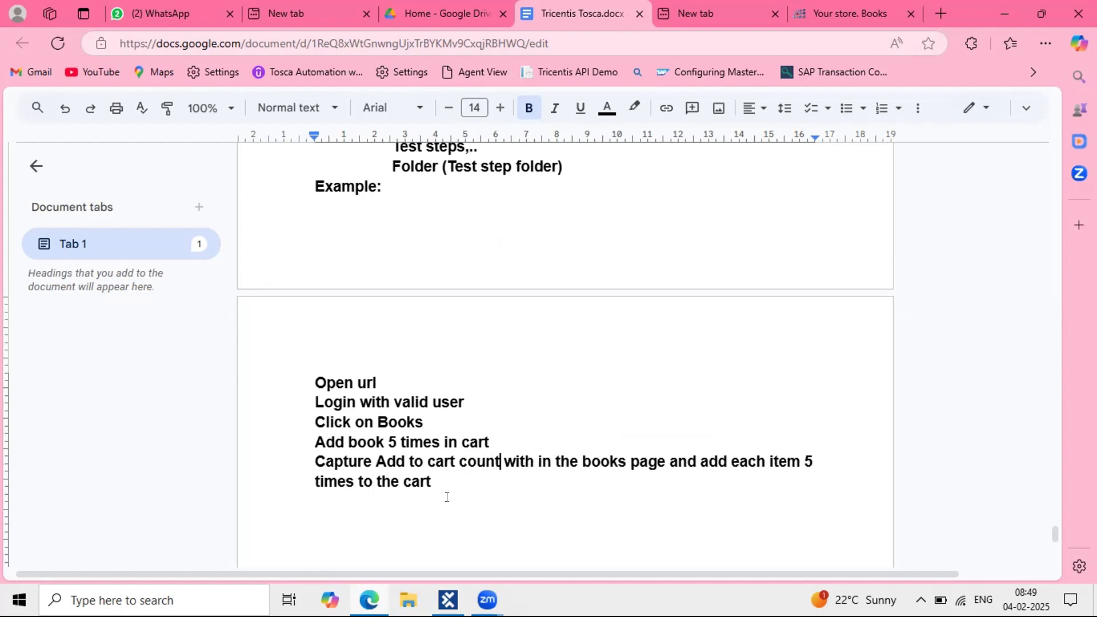
{"action": "left_click_drag", "start_coordinate": [447, 497], "coordinate": [320, 410]}
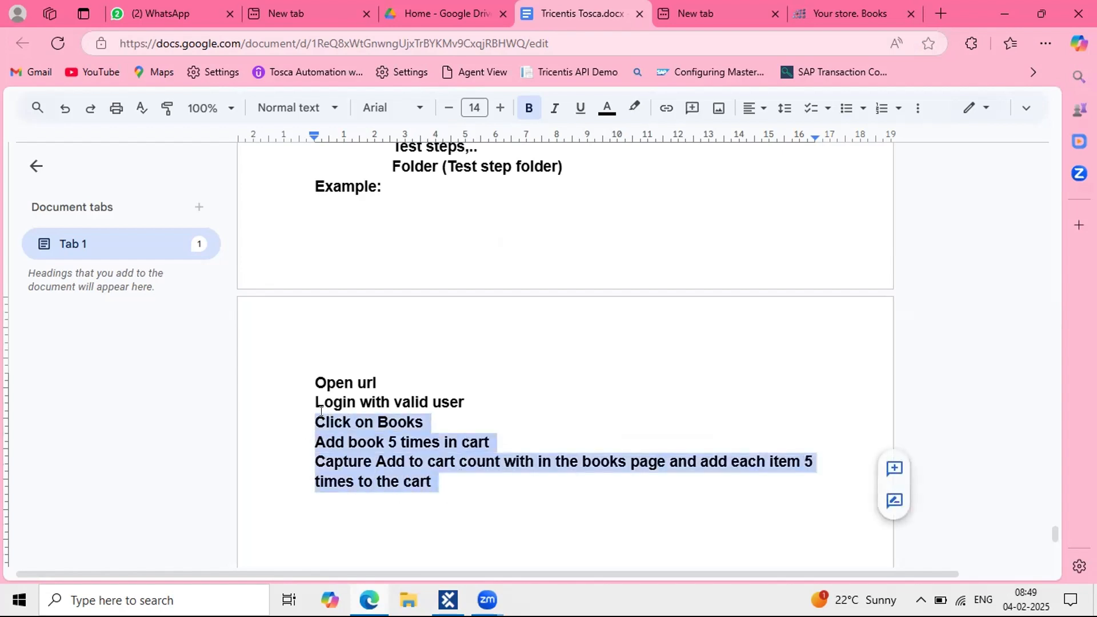
Step: Push the 'Example:' heading onto the next page, directly above the steps
{"action": "left_click", "coordinate": [290, 354]}
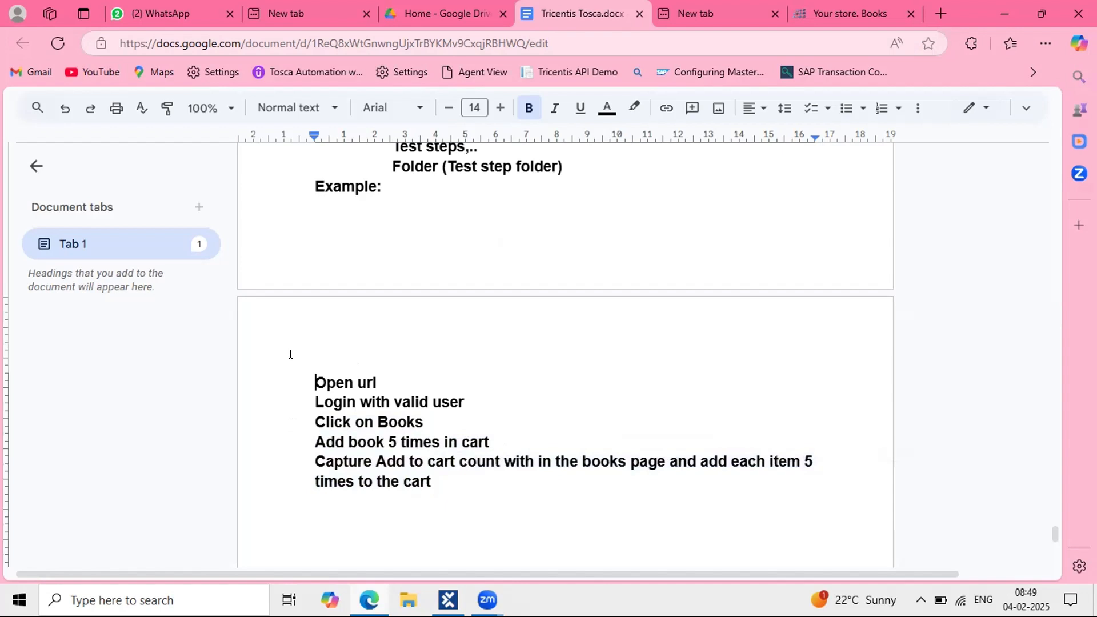
{"action": "left_click", "coordinate": [300, 186]}
{"action": "key", "text": "Return"}
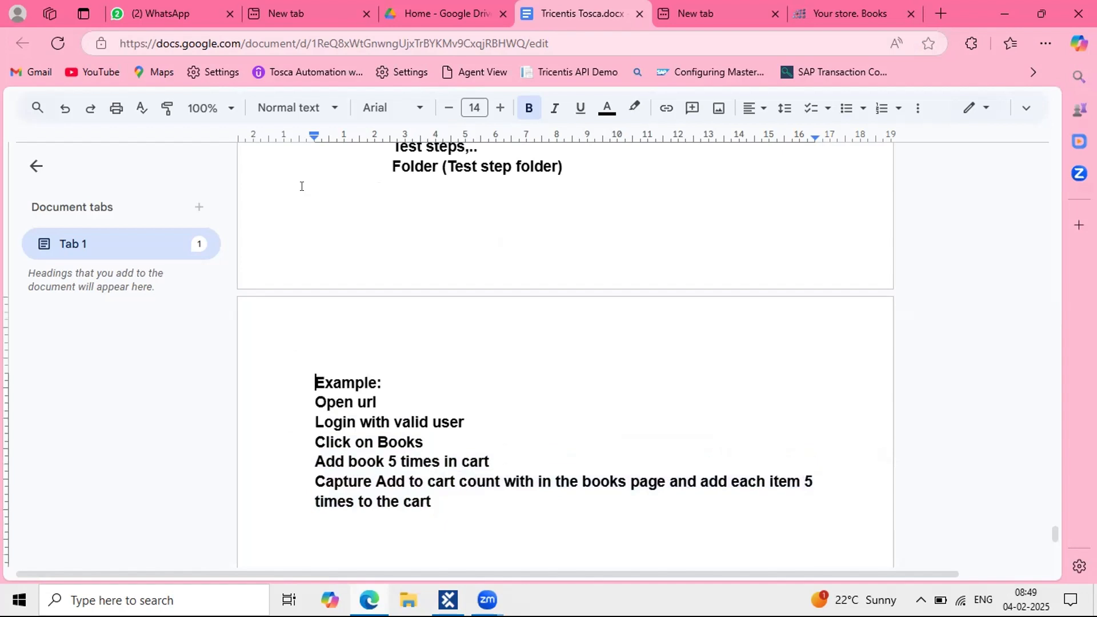
{"action": "scroll", "coordinate": [342, 217], "scroll_direction": "down", "scroll_amount": 2}
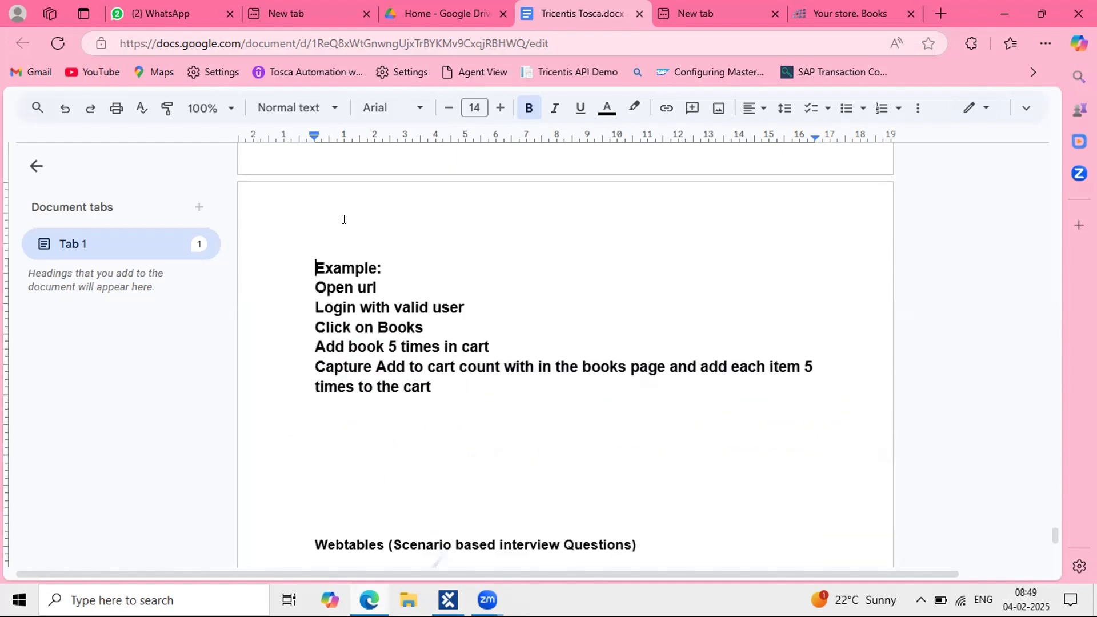
{"action": "left_click", "coordinate": [496, 406]}
Step: Select the test case's Process folder in Tosca, review the Repetition notes, then return to Tosca
{"action": "left_click", "coordinate": [448, 600]}
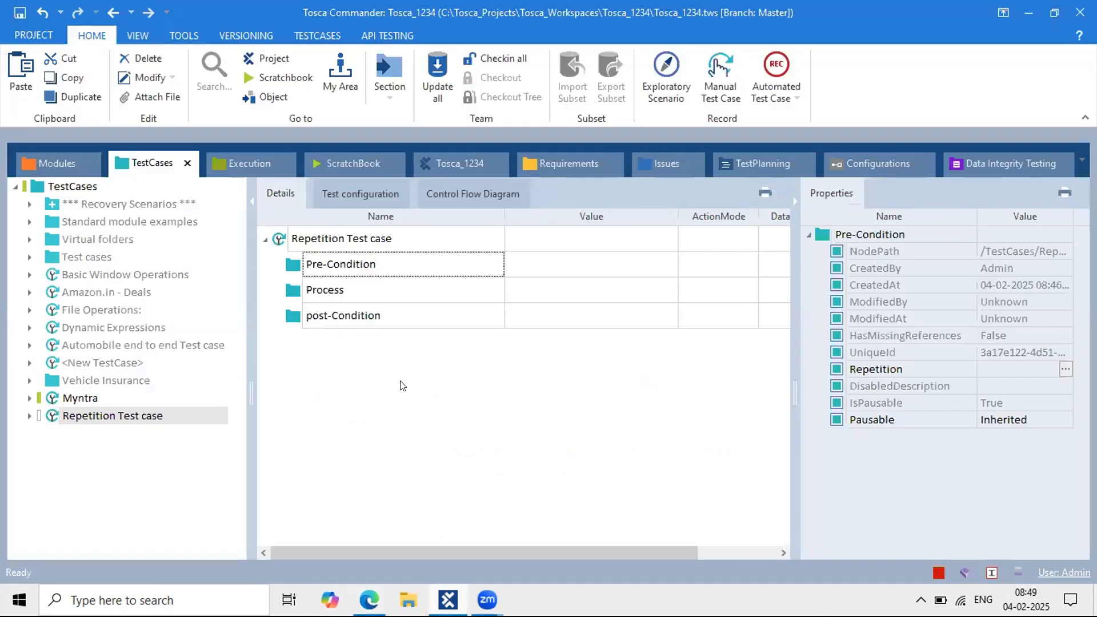
{"action": "left_click", "coordinate": [316, 299]}
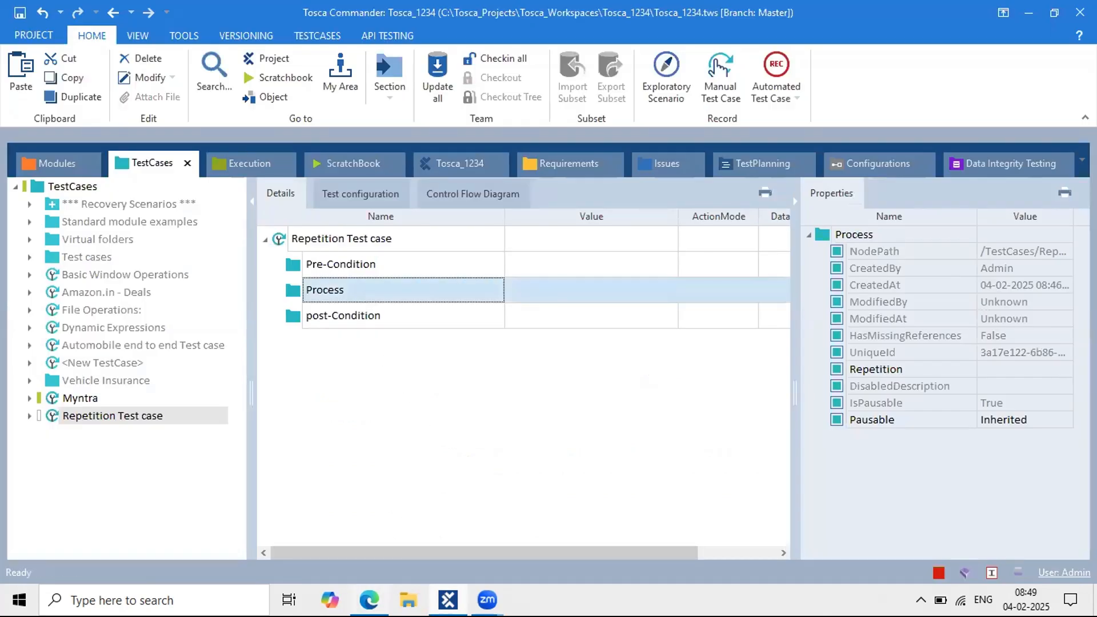
{"action": "key", "text": "alt+Tab"}
{"action": "scroll", "coordinate": [460, 304], "scroll_direction": "up", "scroll_amount": 5}
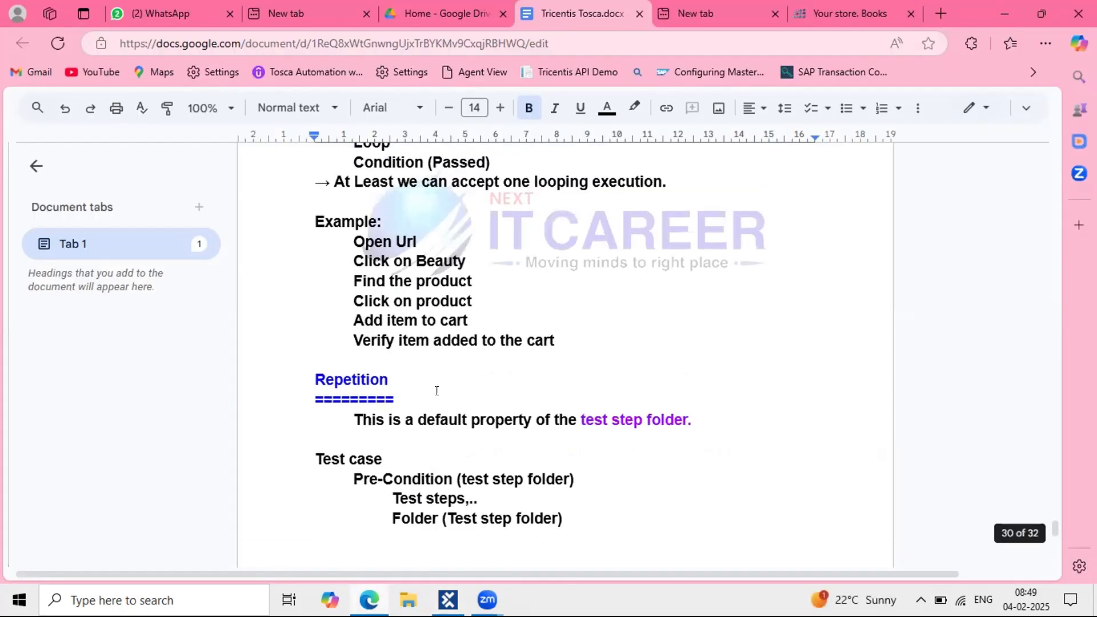
{"action": "scroll", "coordinate": [436, 391], "scroll_direction": "down", "scroll_amount": 2}
{"action": "left_click_drag", "start_coordinate": [601, 331], "coordinate": [706, 331]}
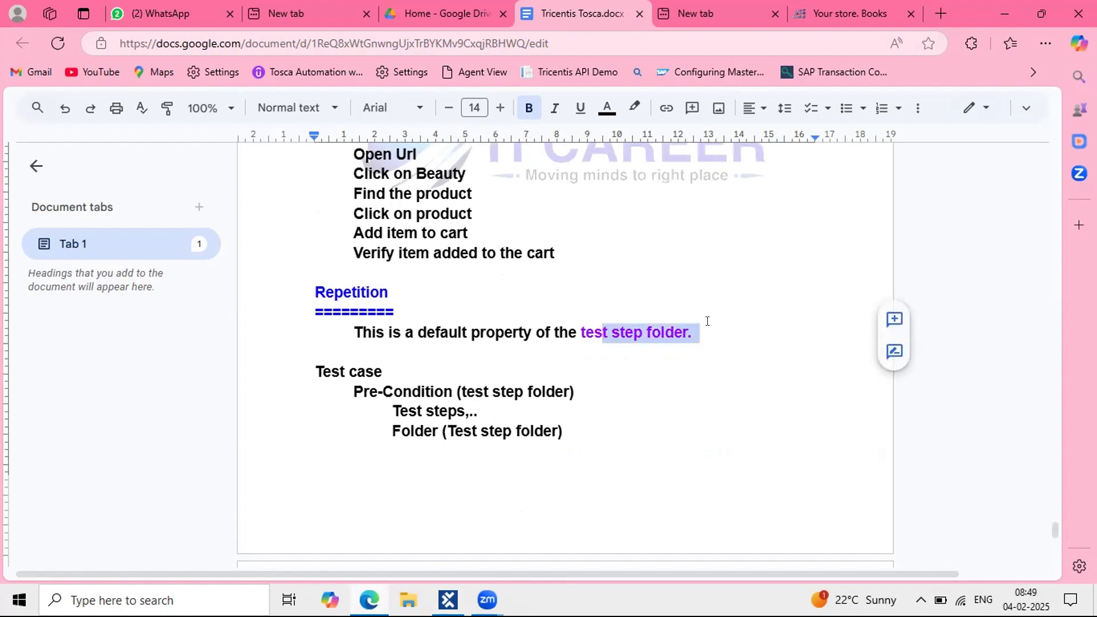
{"action": "scroll", "coordinate": [447, 422], "scroll_direction": "down", "scroll_amount": 2}
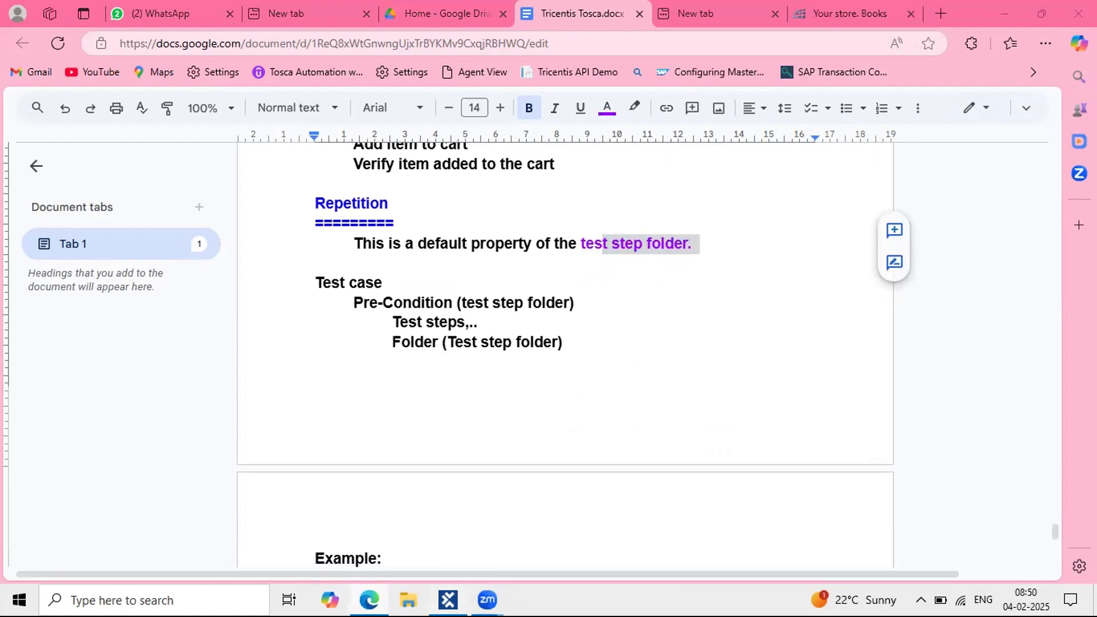
{"action": "key", "text": "alt+Tab"}
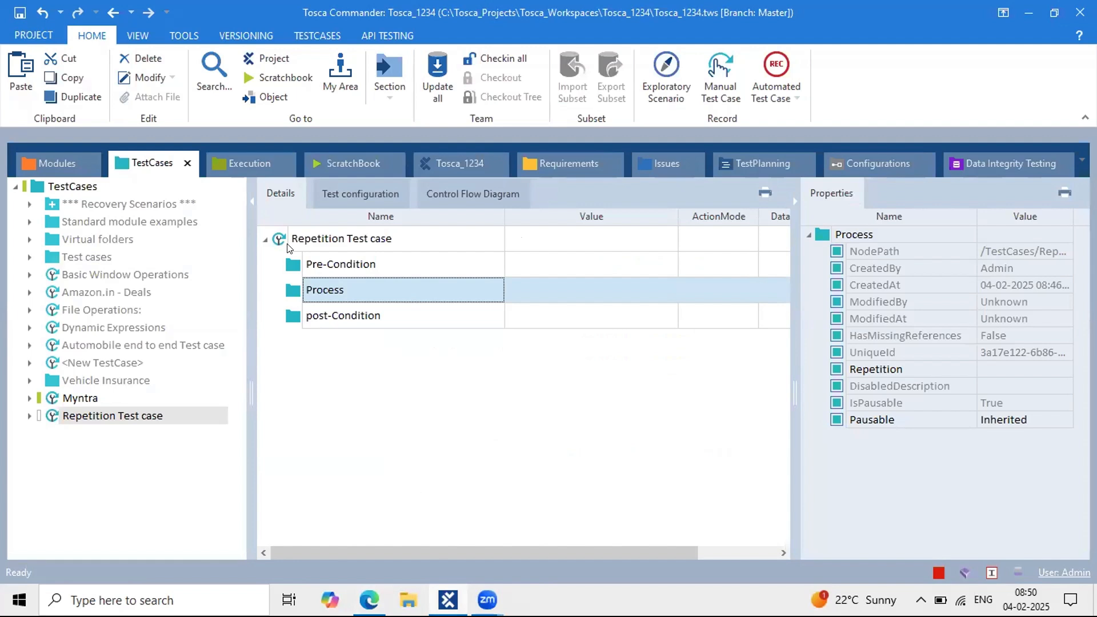
Step: Inspect the ExplicitName module's Add to cart button and the Your store. Books modules
{"action": "left_click", "coordinate": [65, 164]}
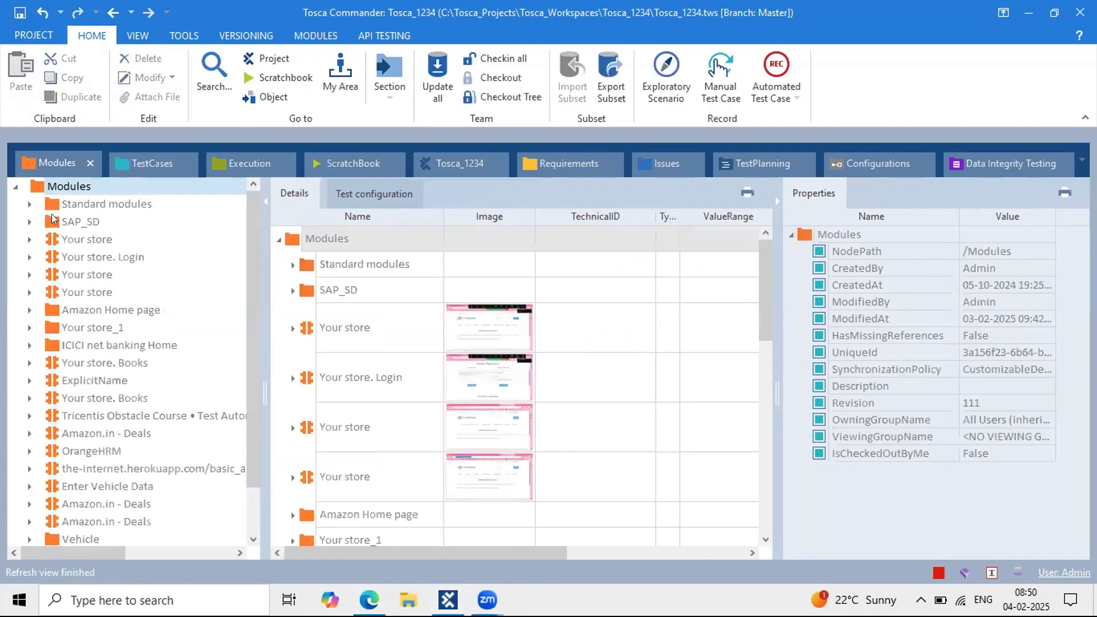
{"action": "scroll", "coordinate": [150, 480], "scroll_direction": "down", "scroll_amount": 1}
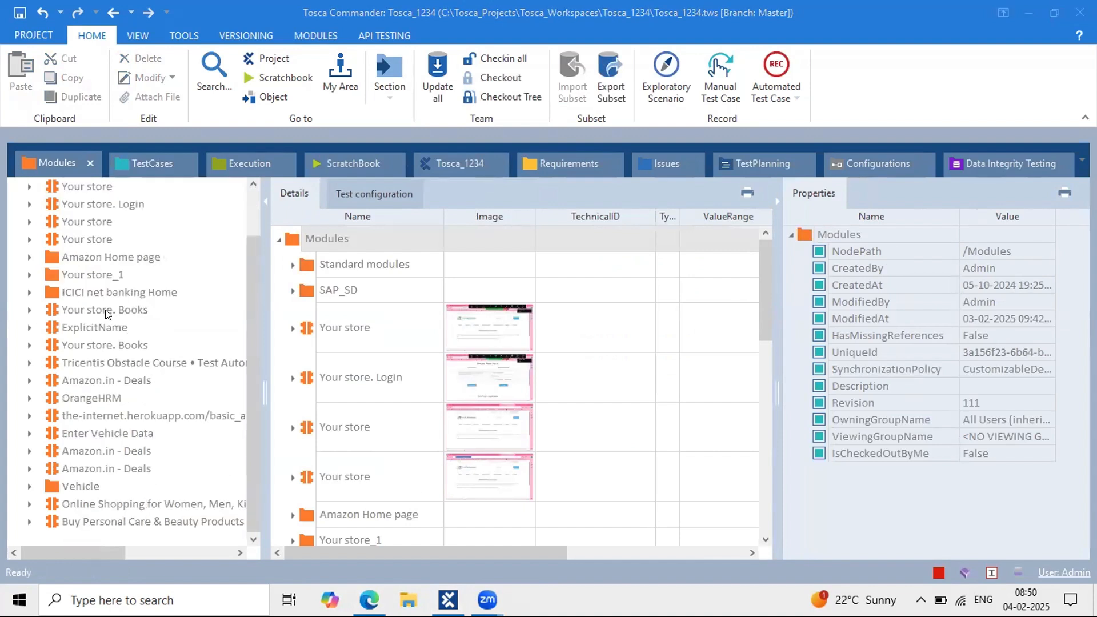
{"action": "left_click", "coordinate": [104, 327]}
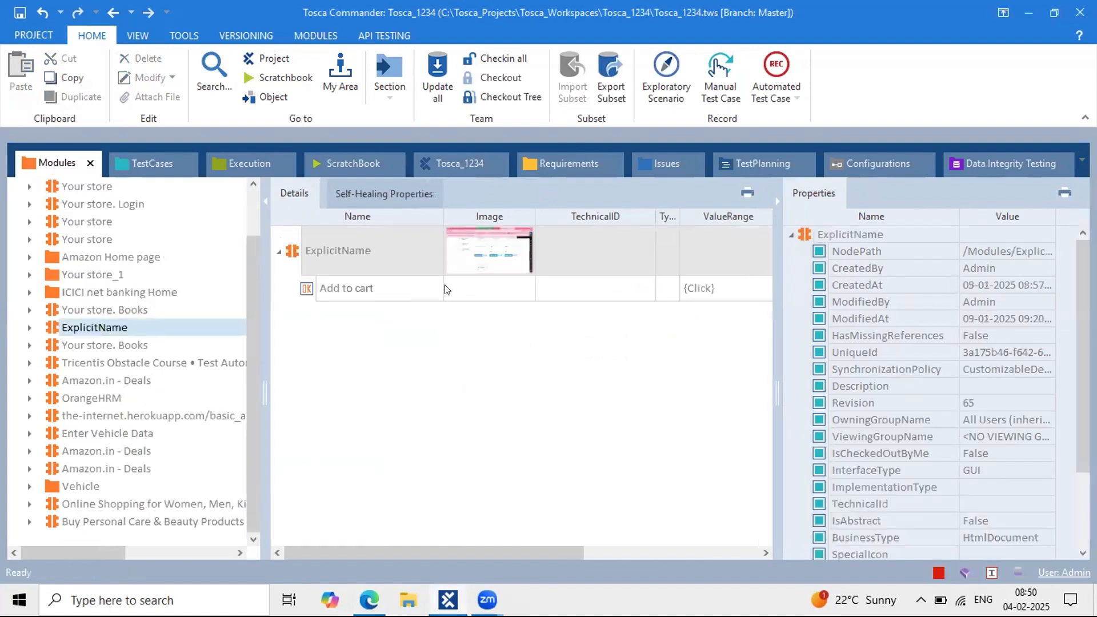
{"action": "left_click", "coordinate": [425, 286]}
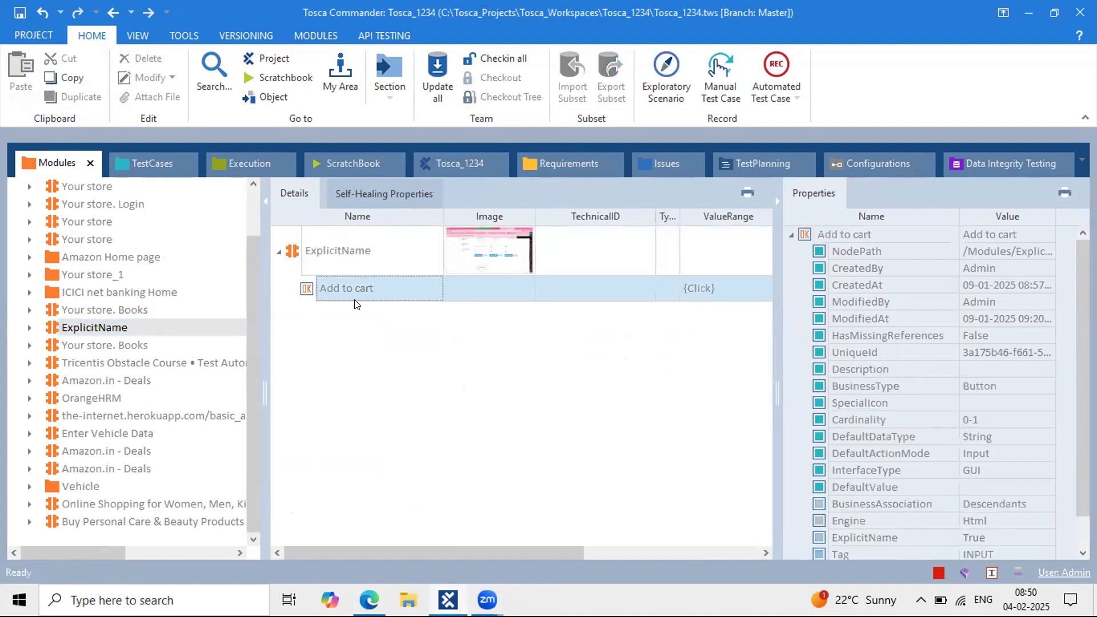
{"action": "left_click", "coordinate": [149, 160]}
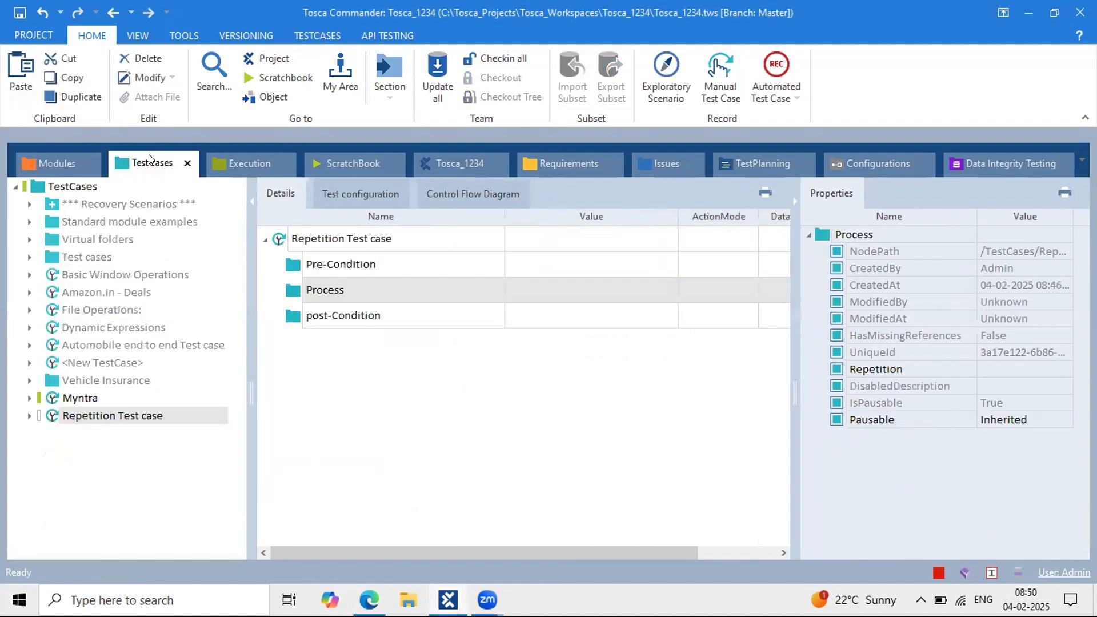
{"action": "left_click", "coordinate": [42, 163]}
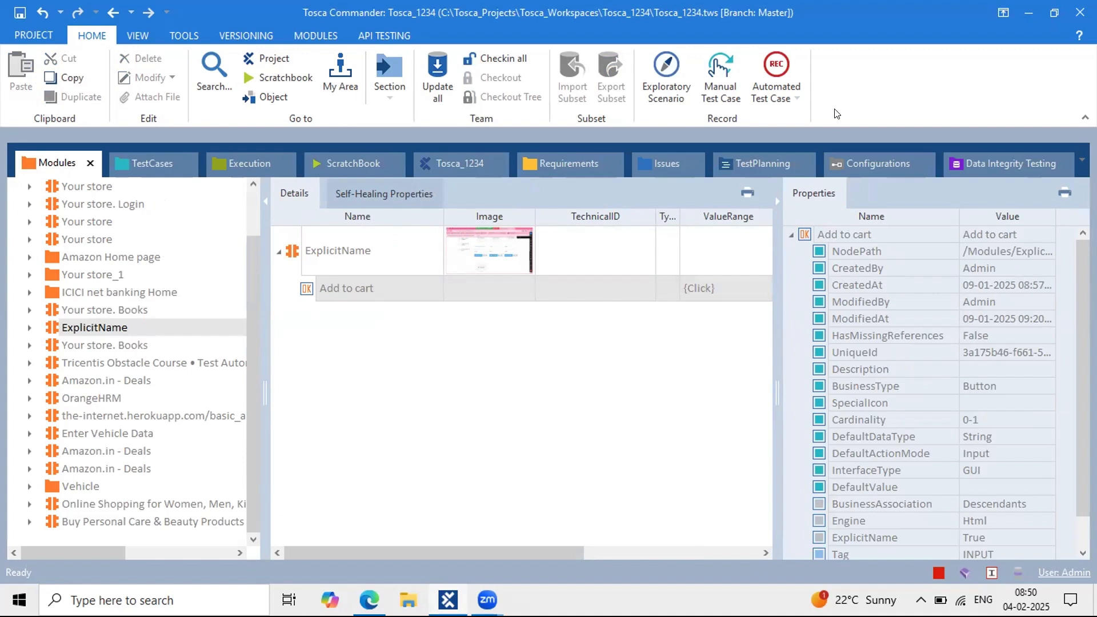
{"action": "left_click", "coordinate": [579, 322]}
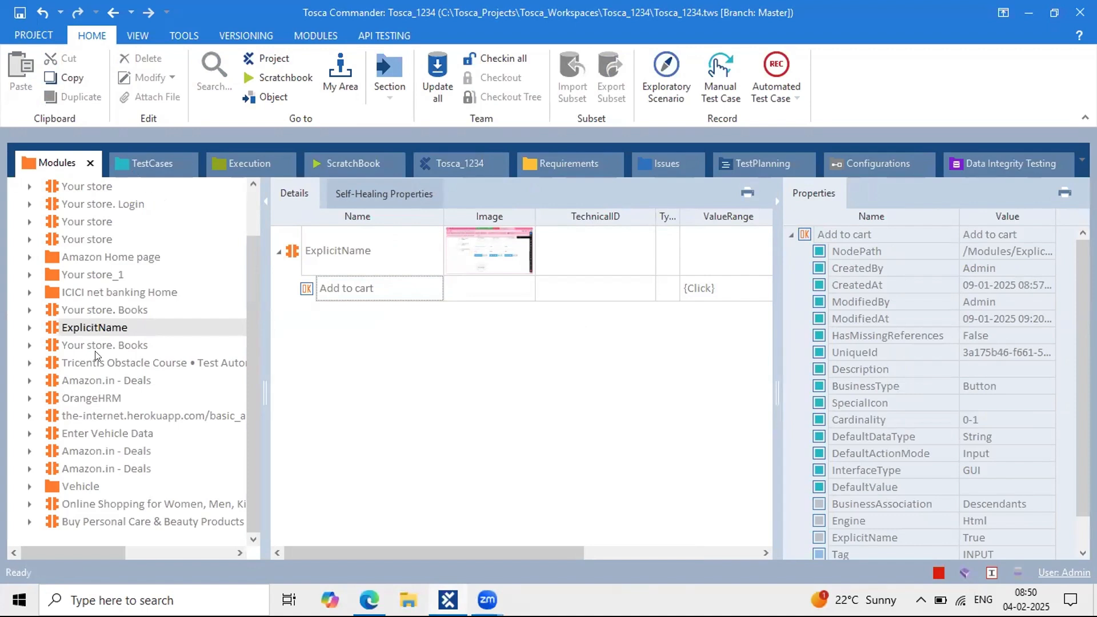
{"action": "left_click", "coordinate": [92, 332]}
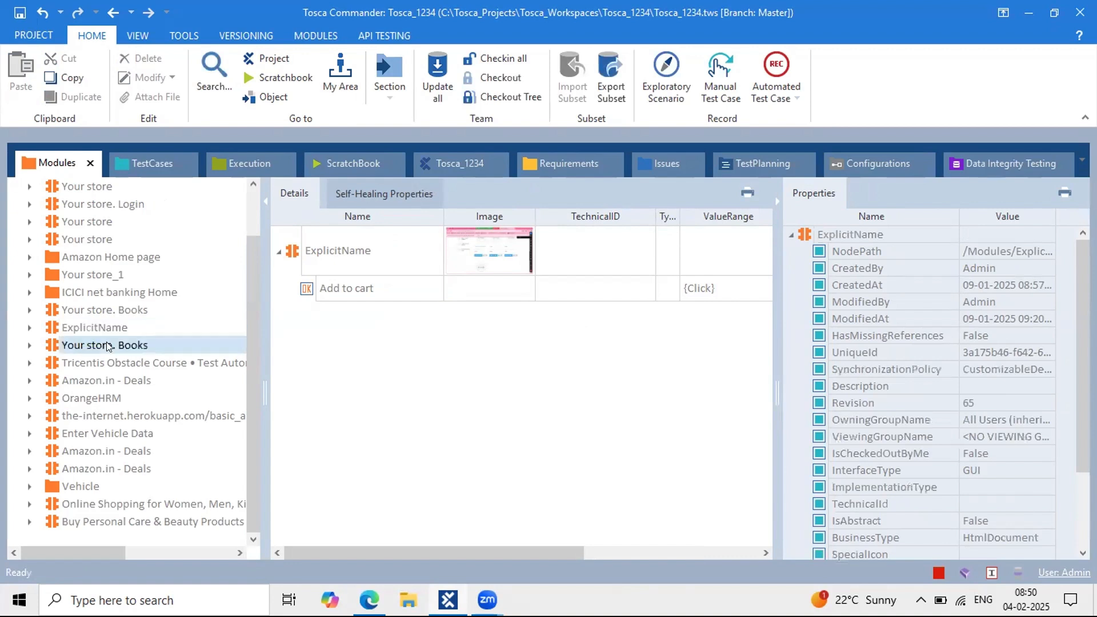
{"action": "left_click", "coordinate": [108, 345]}
{"action": "left_click", "coordinate": [94, 310]}
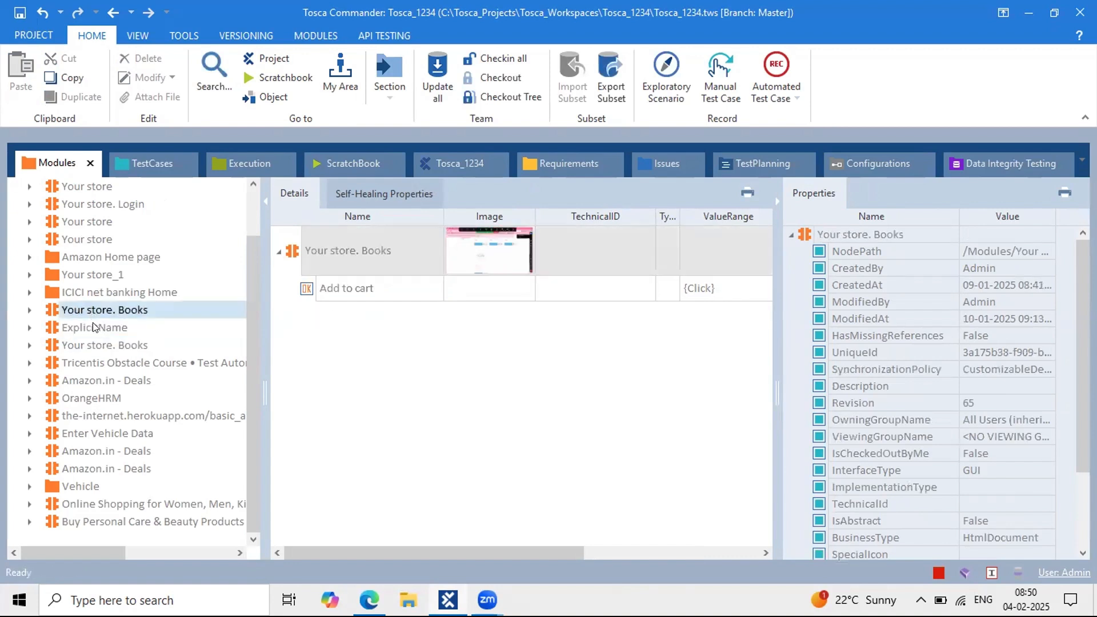
{"action": "left_click", "coordinate": [96, 326]}
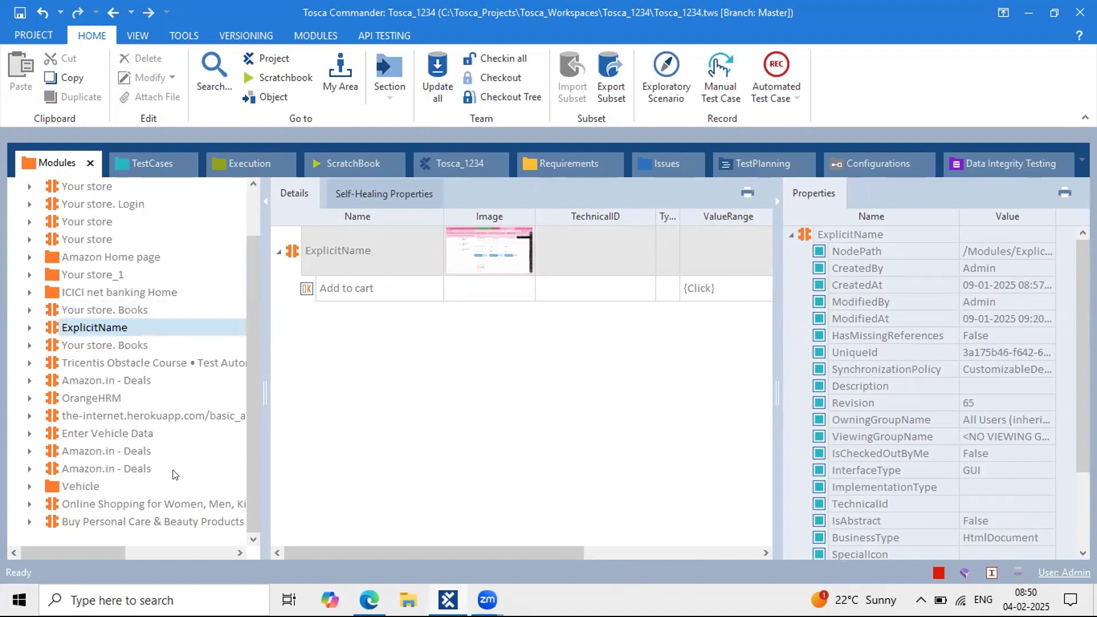
Step: Review the Your store. Login and Your store modules, then return to the Repetition Test case
{"action": "left_click", "coordinate": [78, 207]}
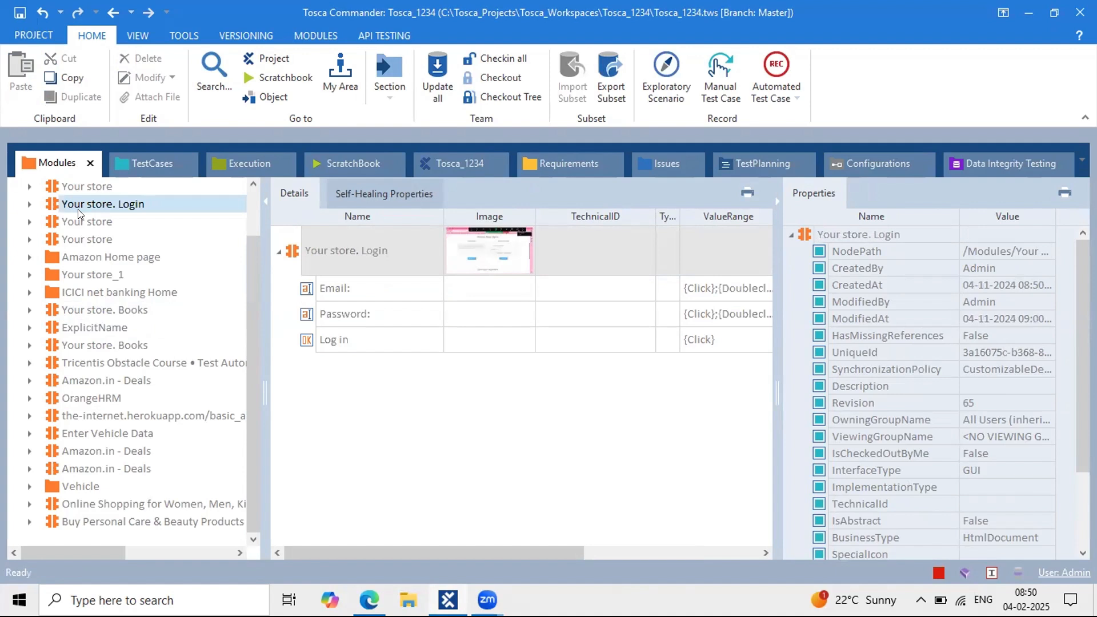
{"action": "left_click", "coordinate": [72, 186]}
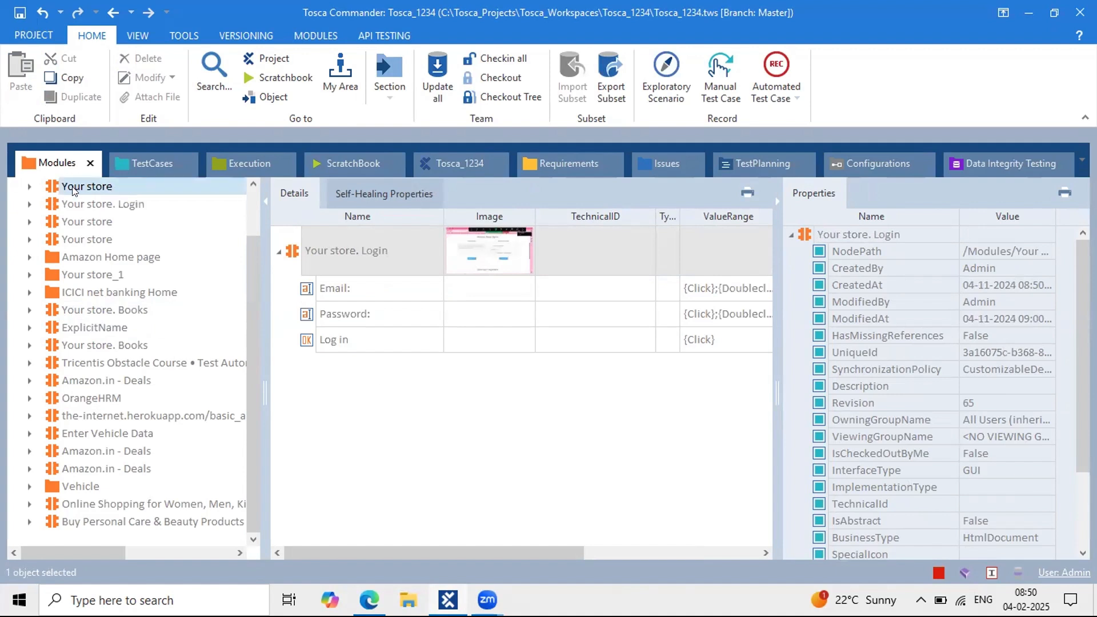
{"action": "scroll", "coordinate": [73, 188], "scroll_direction": "up", "scroll_amount": 1}
{"action": "double_click", "coordinate": [81, 258]}
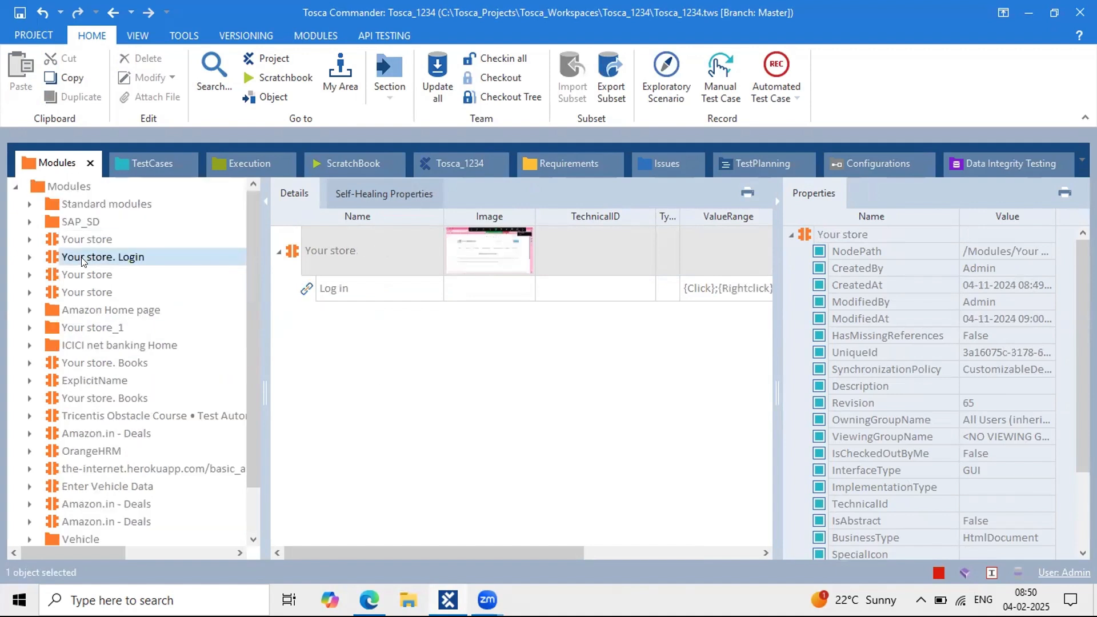
{"action": "left_click", "coordinate": [81, 270]}
{"action": "left_click", "coordinate": [30, 256]}
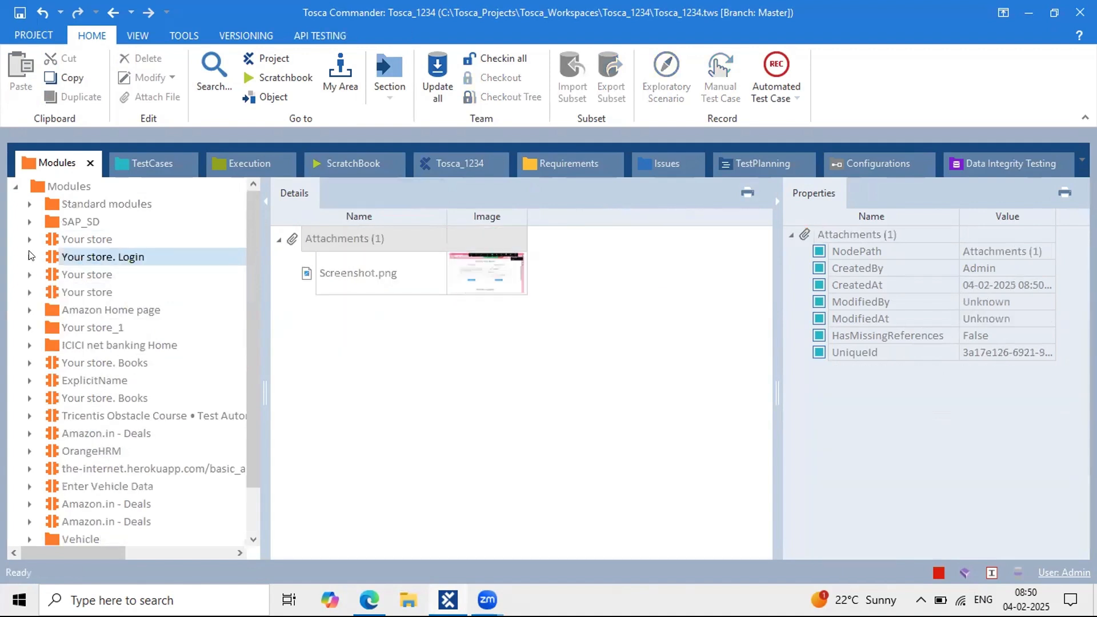
{"action": "left_click", "coordinate": [72, 277]}
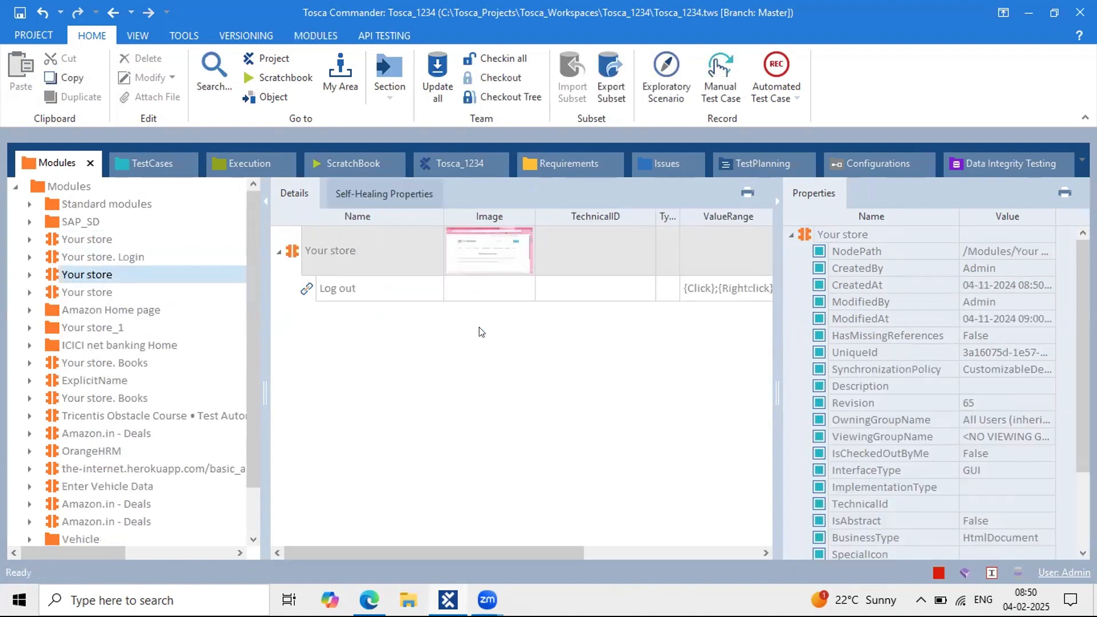
{"action": "left_click", "coordinate": [90, 292]}
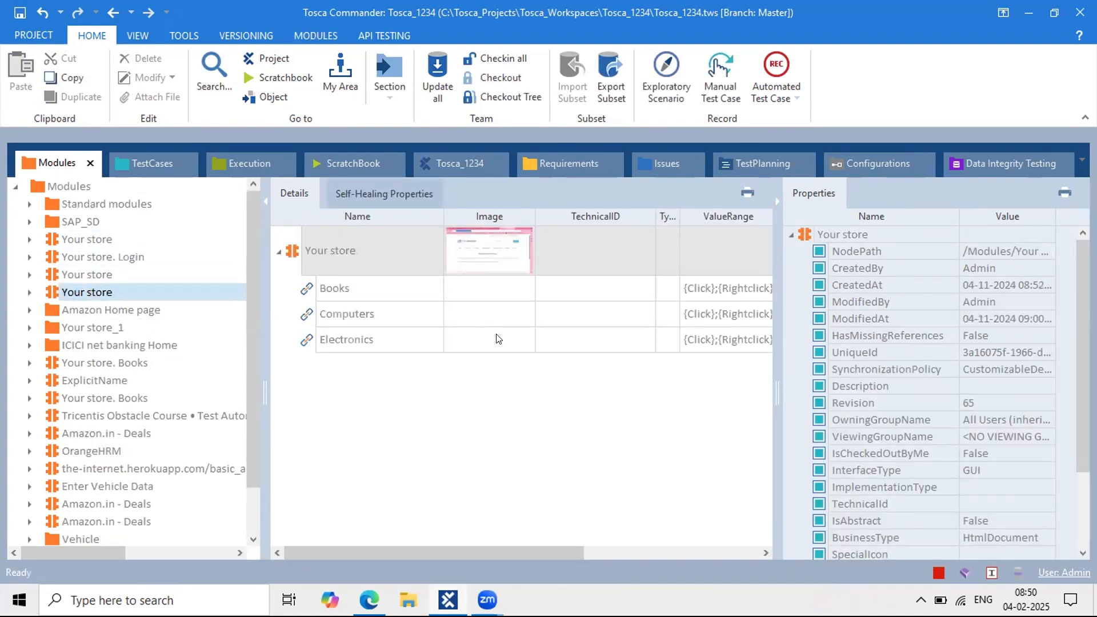
{"action": "left_click", "coordinate": [148, 163]}
Step: Add an OpenUrl step to the Pre-Condition folder by searching 'open'
{"action": "left_click", "coordinate": [309, 267]}
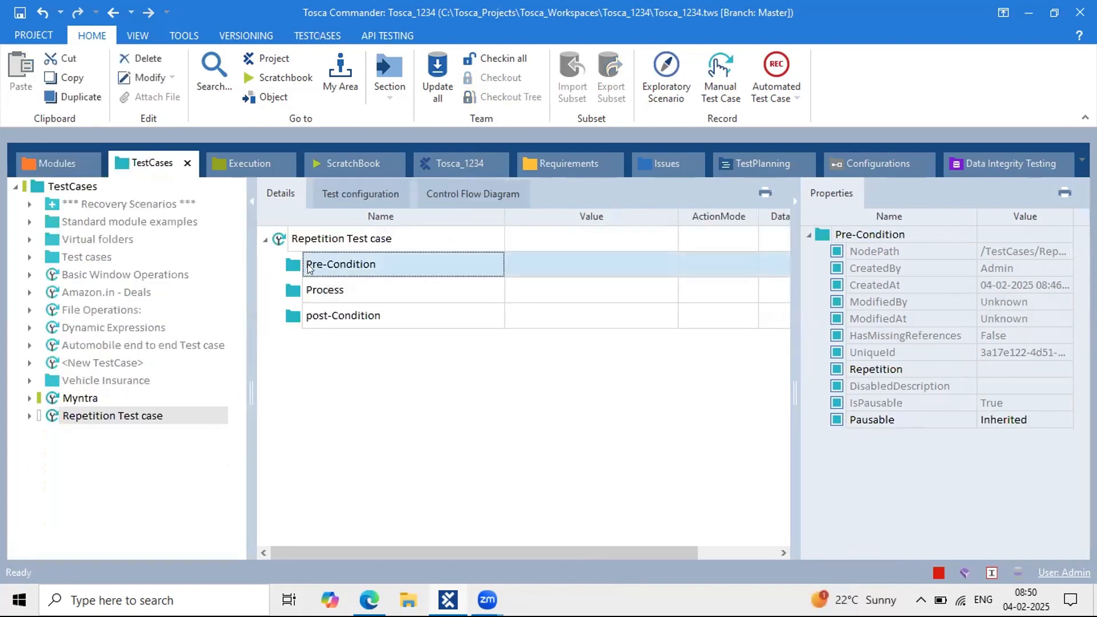
{"action": "key", "text": "ctrl+t"}
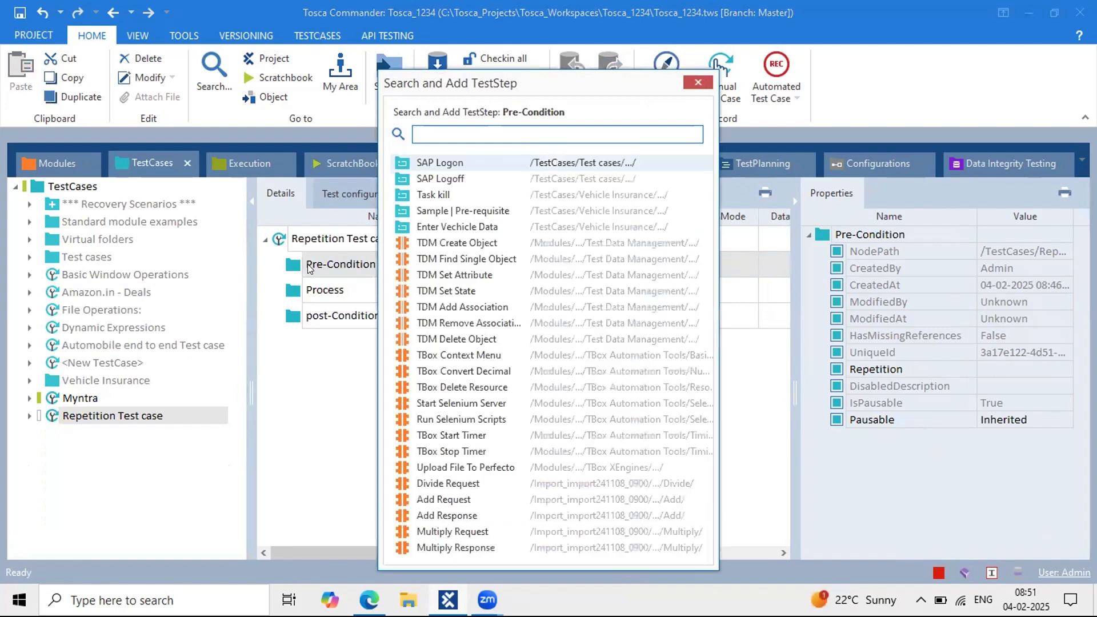
{"action": "type", "text": "open"}
{"action": "key", "text": "Return"}
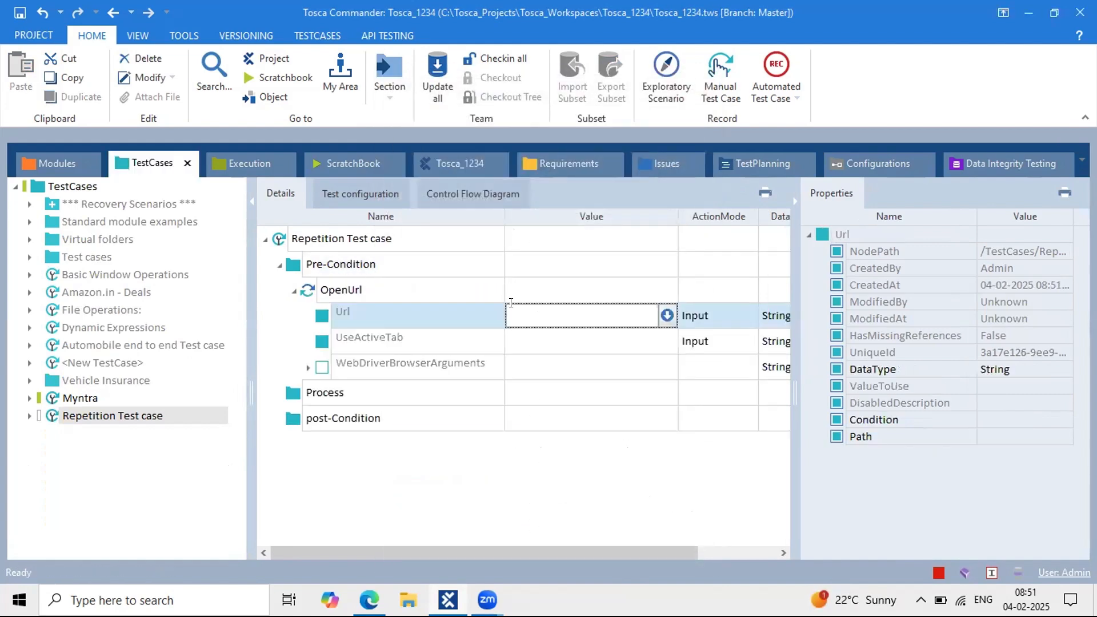
Step: Copy the Your store. Books shop address from the browser's address bar
{"action": "key", "text": "alt+Tab"}
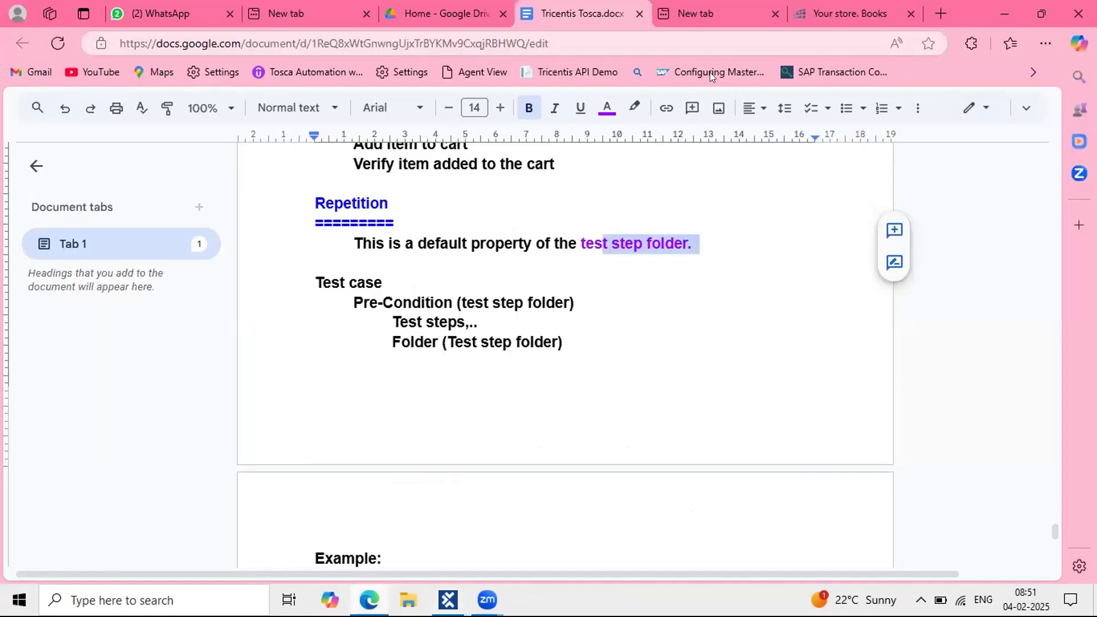
{"action": "key", "text": "ctrl+Tab"}
{"action": "key", "text": "ctrl+Tab"}
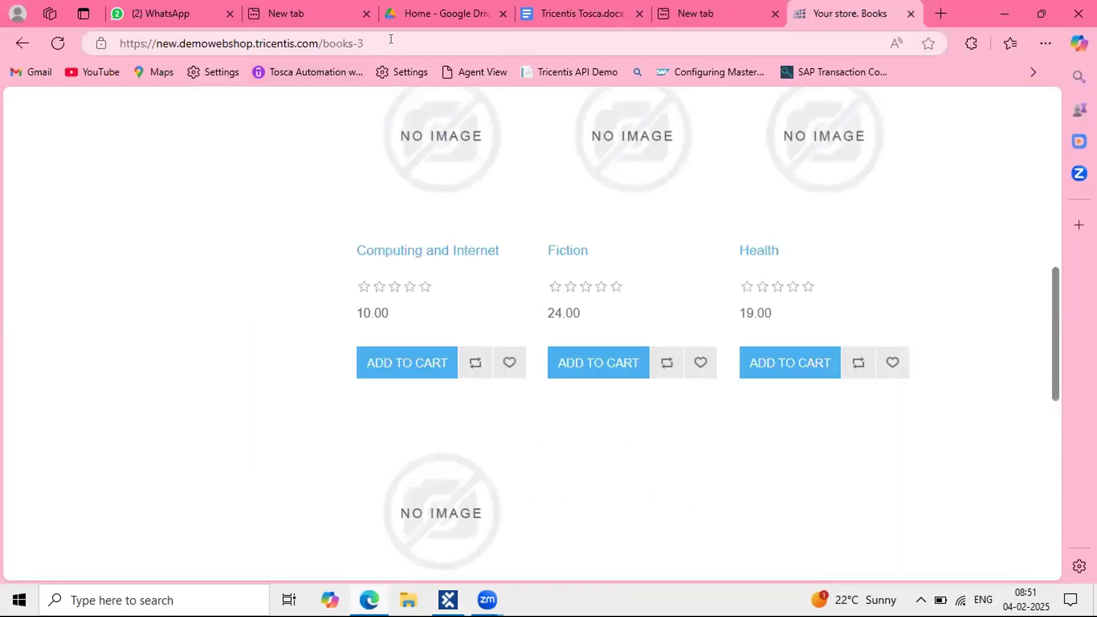
{"action": "left_click", "coordinate": [390, 39]}
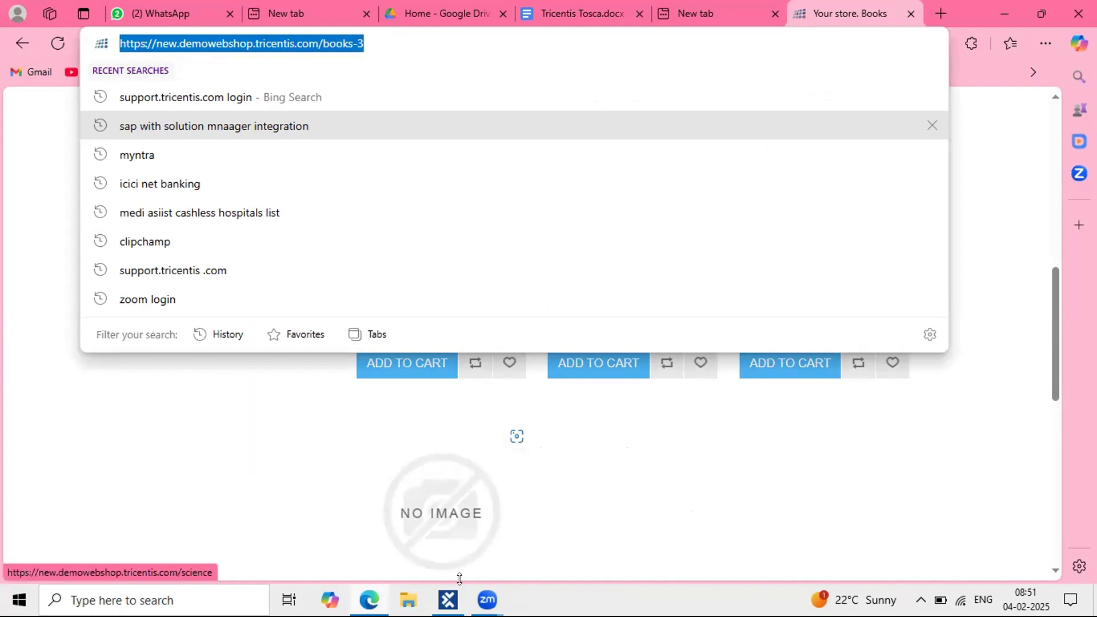
{"action": "key", "text": "alt+Tab"}
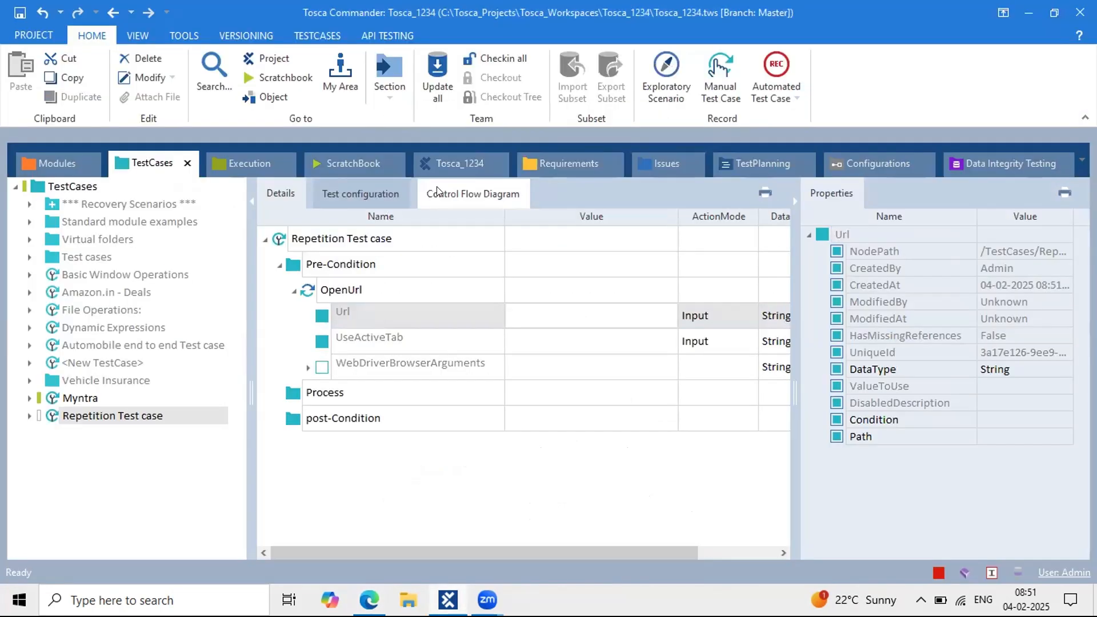
{"action": "left_click", "coordinate": [537, 319]}
{"action": "key", "text": "ctrl+v"}
{"action": "key", "text": "BackSpace"}
{"action": "key", "text": "BackSpace"}
{"action": "key", "text": "BackSpace"}
{"action": "key", "text": "BackSpace"}
{"action": "key", "text": "BackSpace"}
{"action": "key", "text": "BackSpace"}
{"action": "key", "text": "BackSpace"}
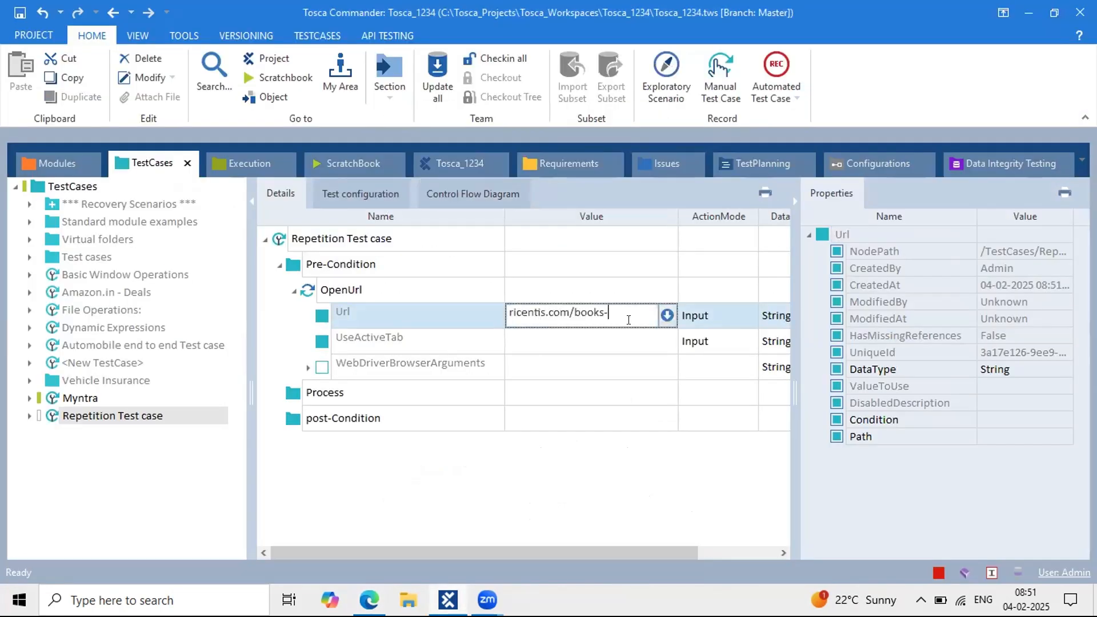
{"action": "key", "text": "BackSpace"}
{"action": "key", "text": "Return"}
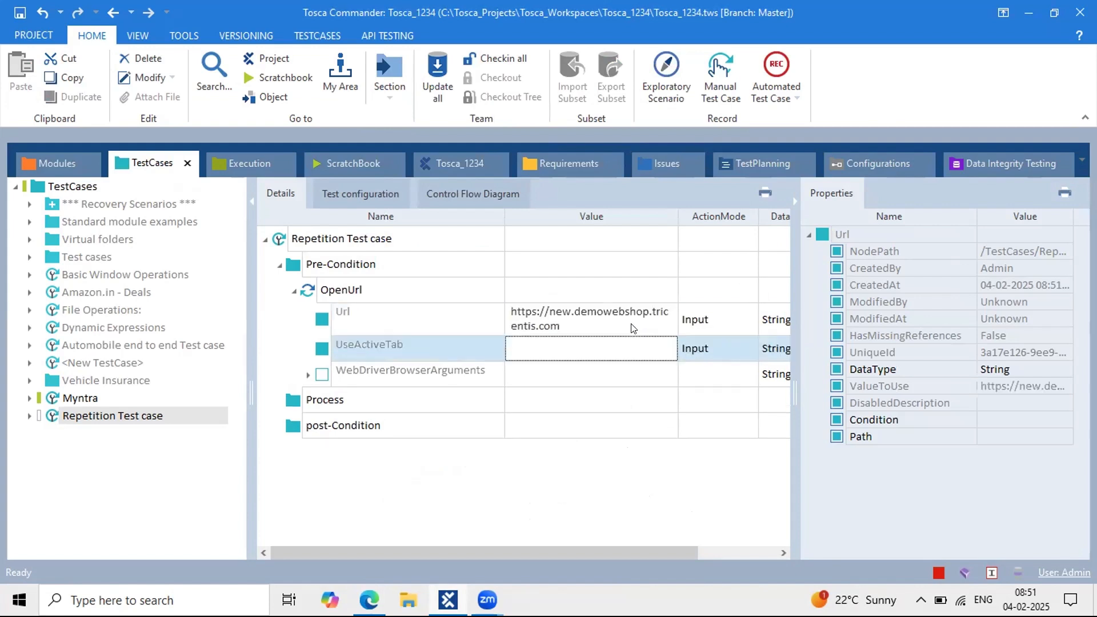
{"action": "left_click", "coordinate": [293, 291]}
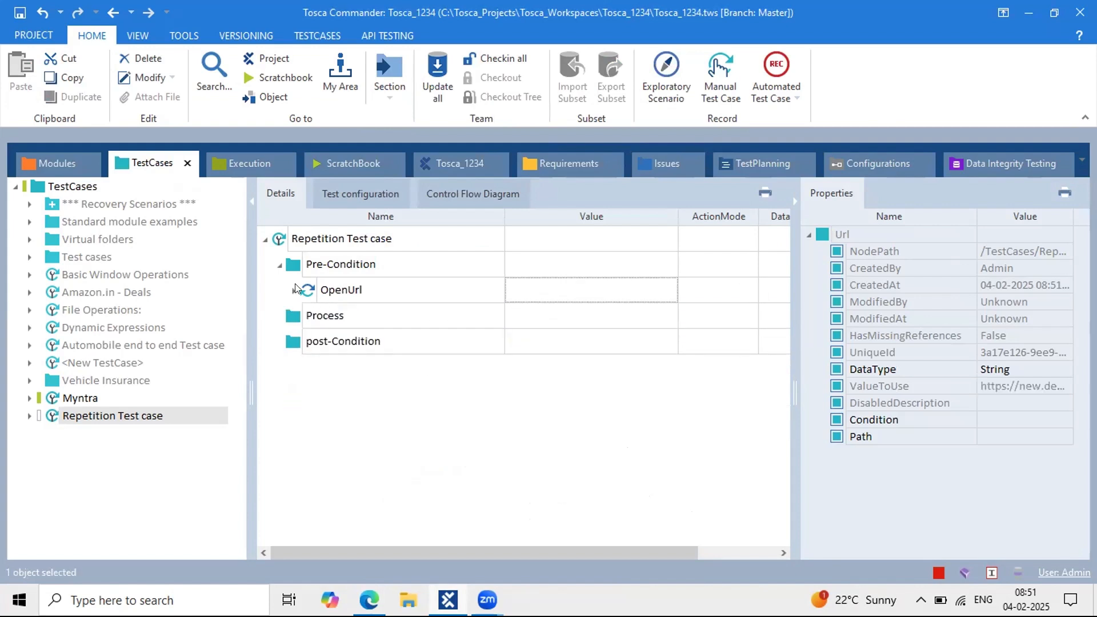
{"action": "left_click", "coordinate": [323, 274]}
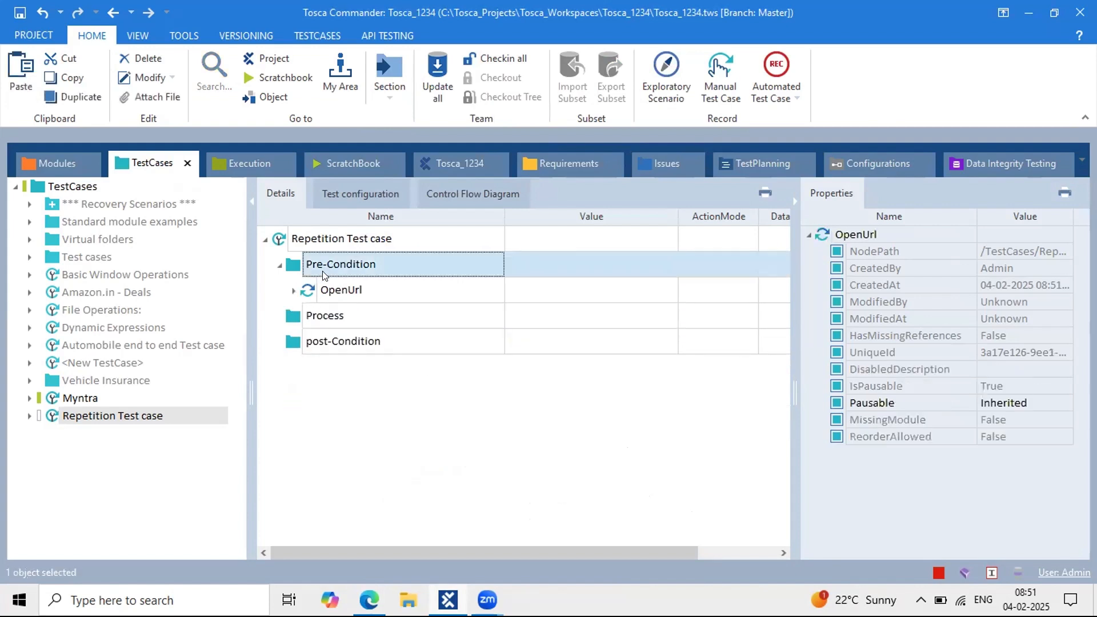
Step: Add the Your store and Your store. Login modules as steps under Pre-Condition
{"action": "left_click", "coordinate": [44, 155]}
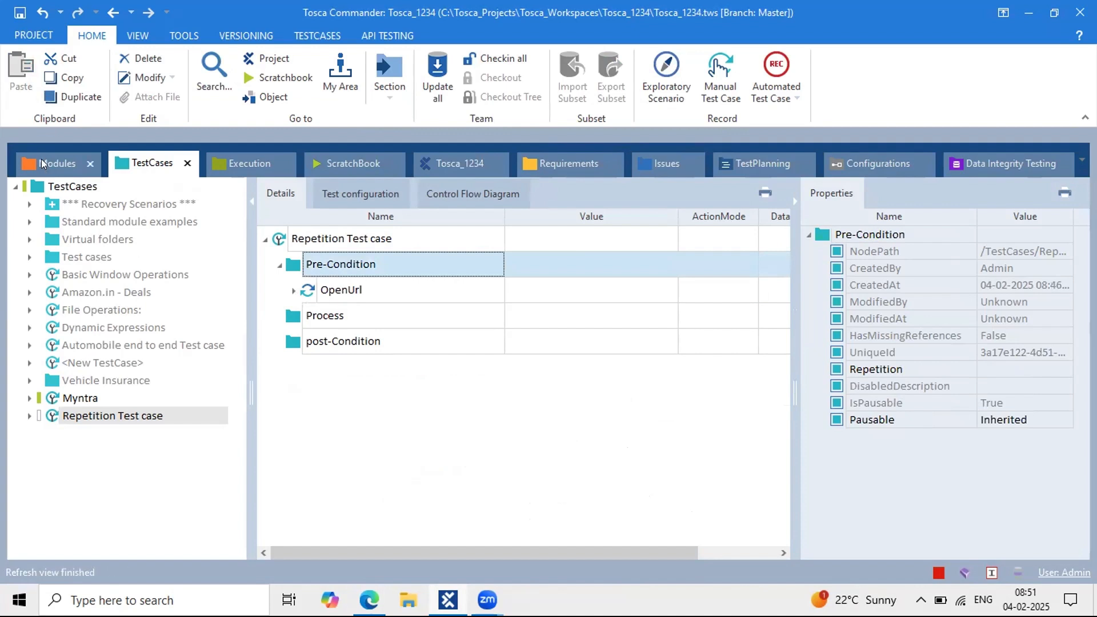
{"action": "left_click", "coordinate": [102, 244]}
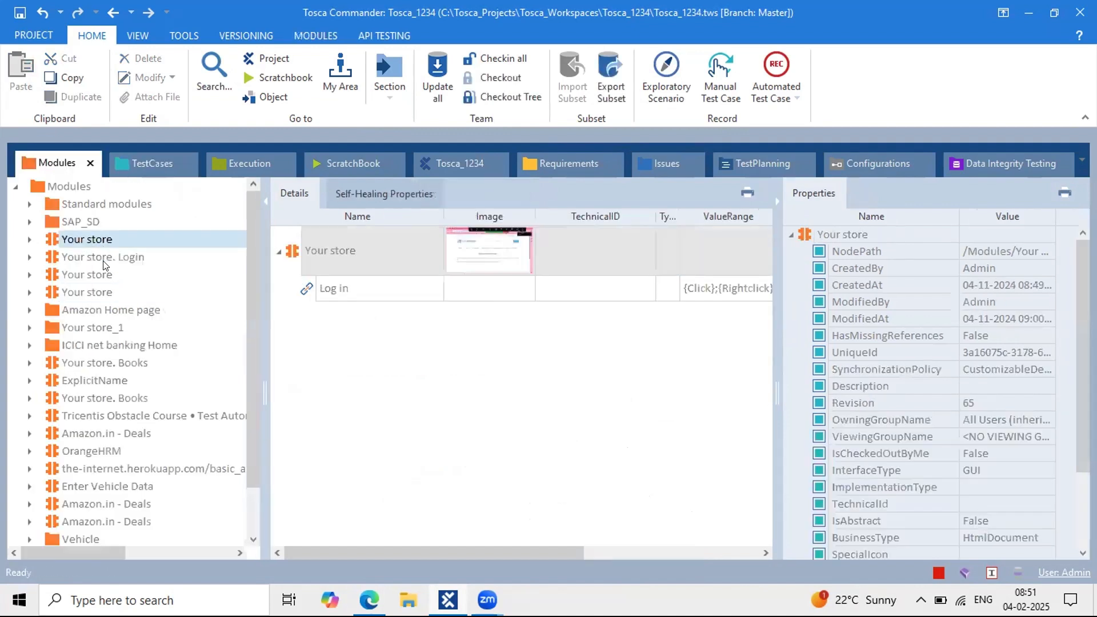
{"action": "key", "text": "shift+Down"}
{"action": "left_click_drag", "start_coordinate": [51, 239], "coordinate": [295, 258]}
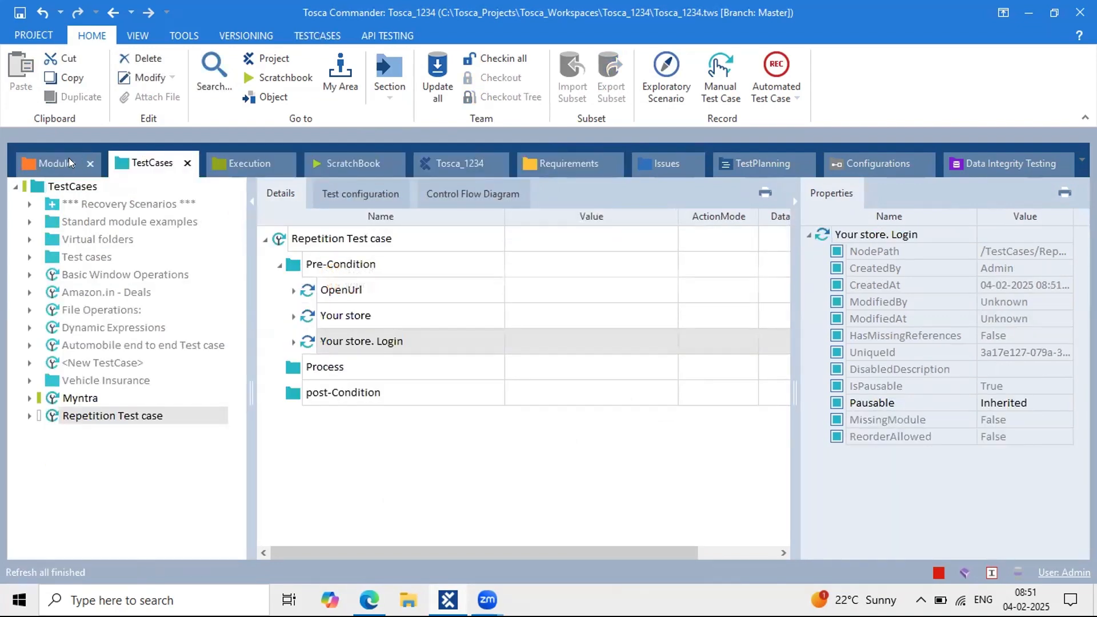
{"action": "left_click", "coordinate": [54, 159]}
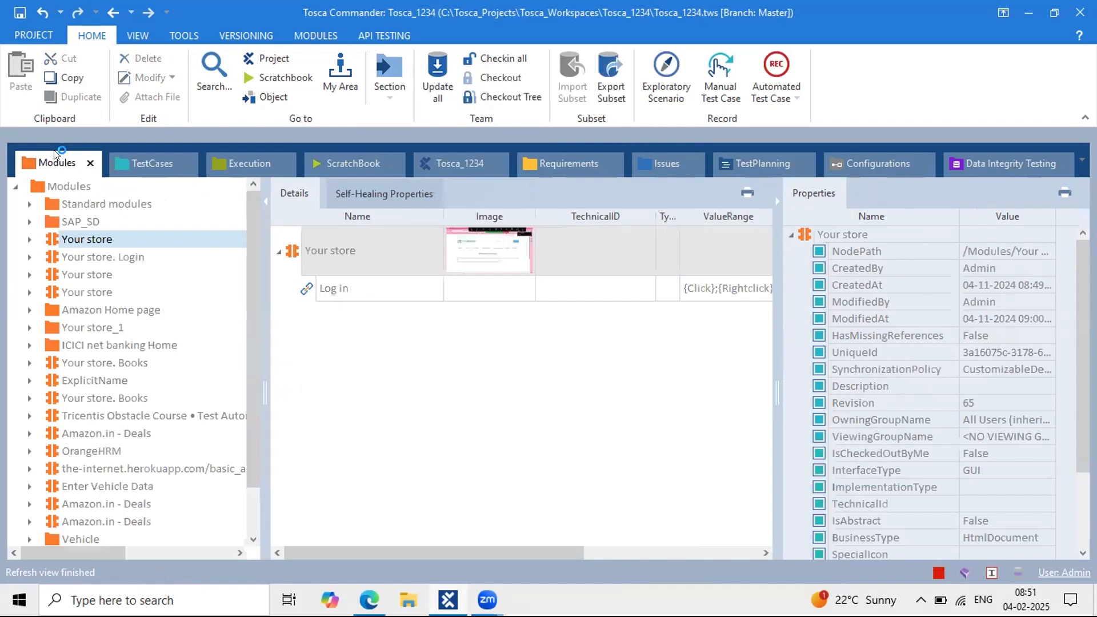
{"action": "left_click", "coordinate": [53, 251], "text": "ctrl"}
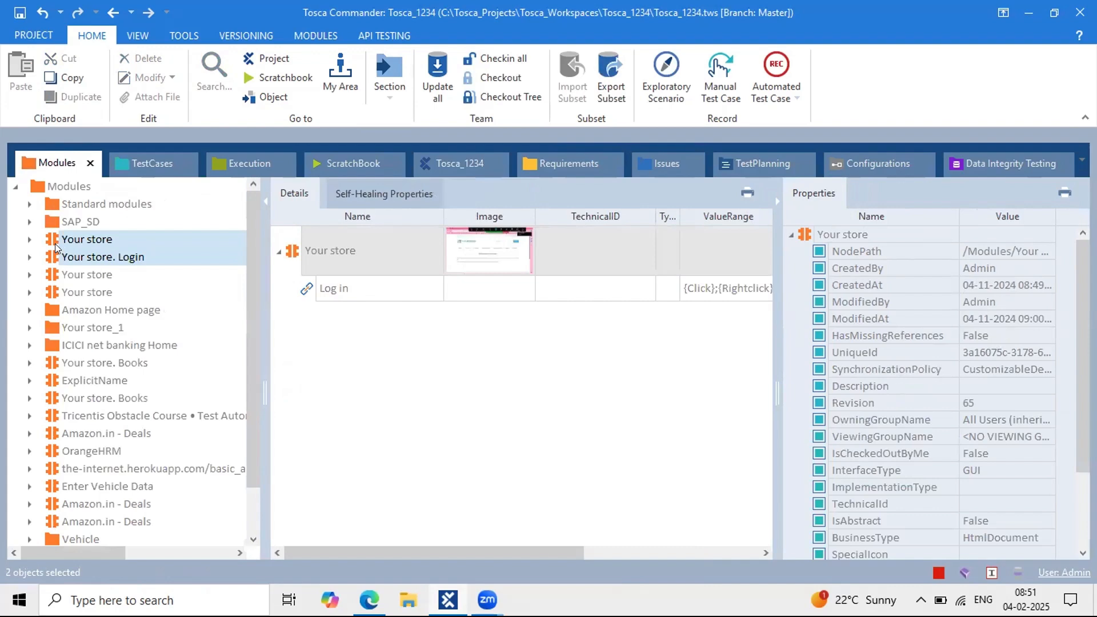
{"action": "left_click", "coordinate": [148, 162]}
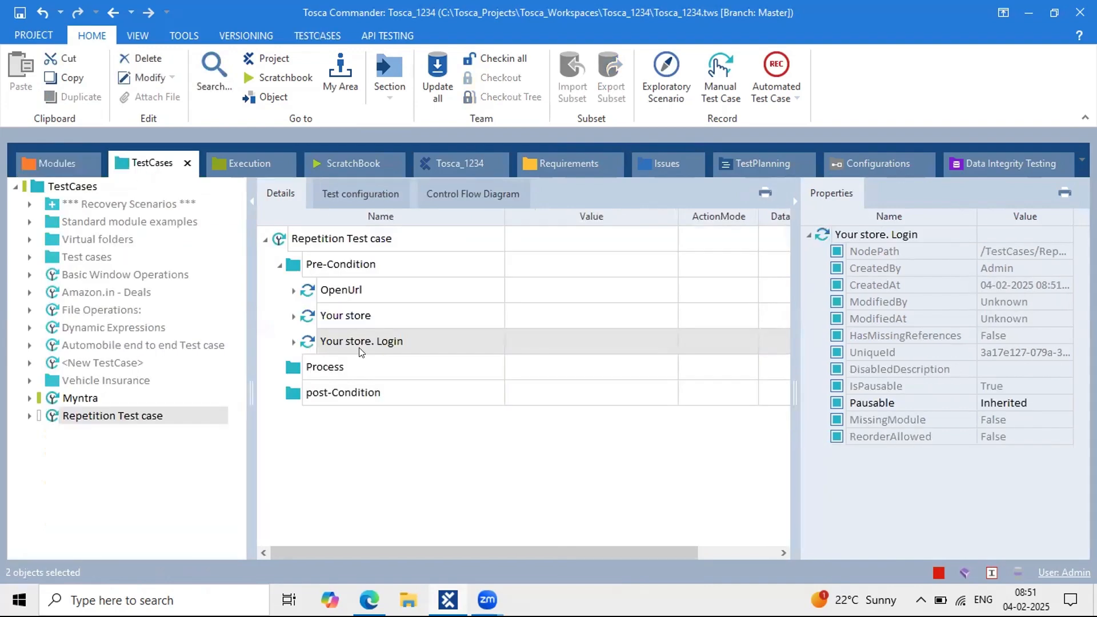
Step: Set the Your store step's Log in value to {Click}
{"action": "left_click", "coordinate": [292, 316]}
{"action": "left_click", "coordinate": [563, 342]}
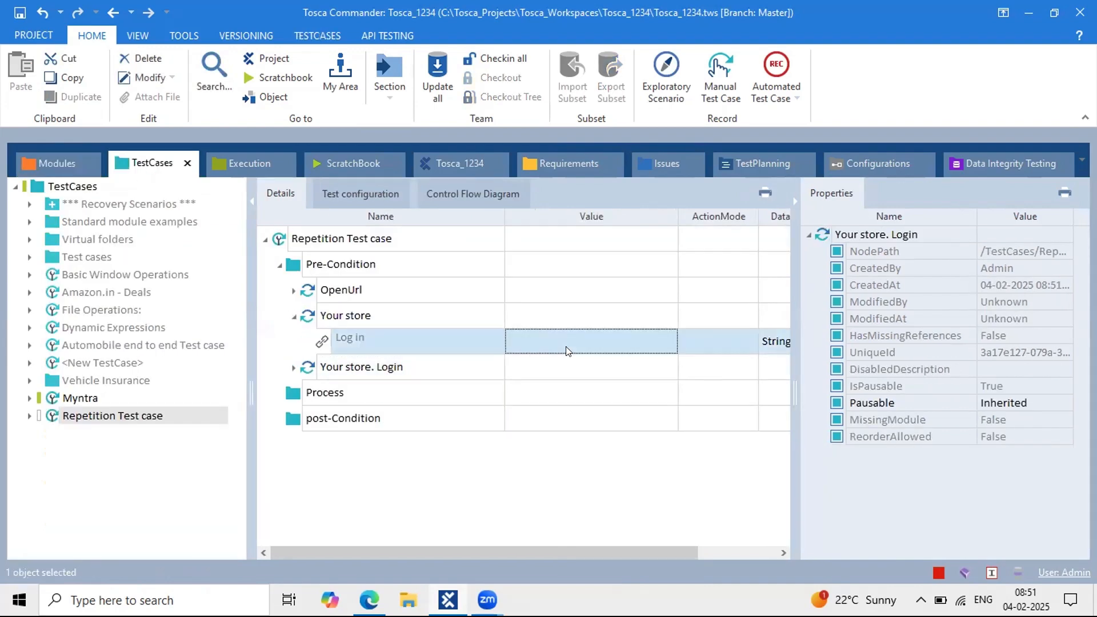
{"action": "type", "text": "{"}
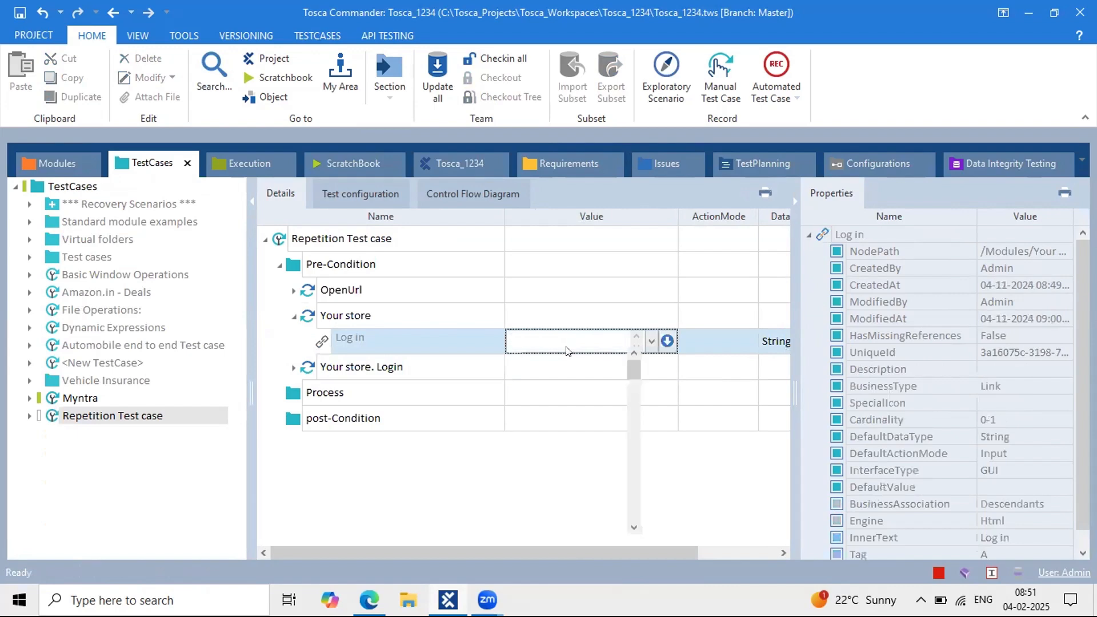
{"action": "type", "text": "Click}"}
{"action": "key", "text": "Return"}
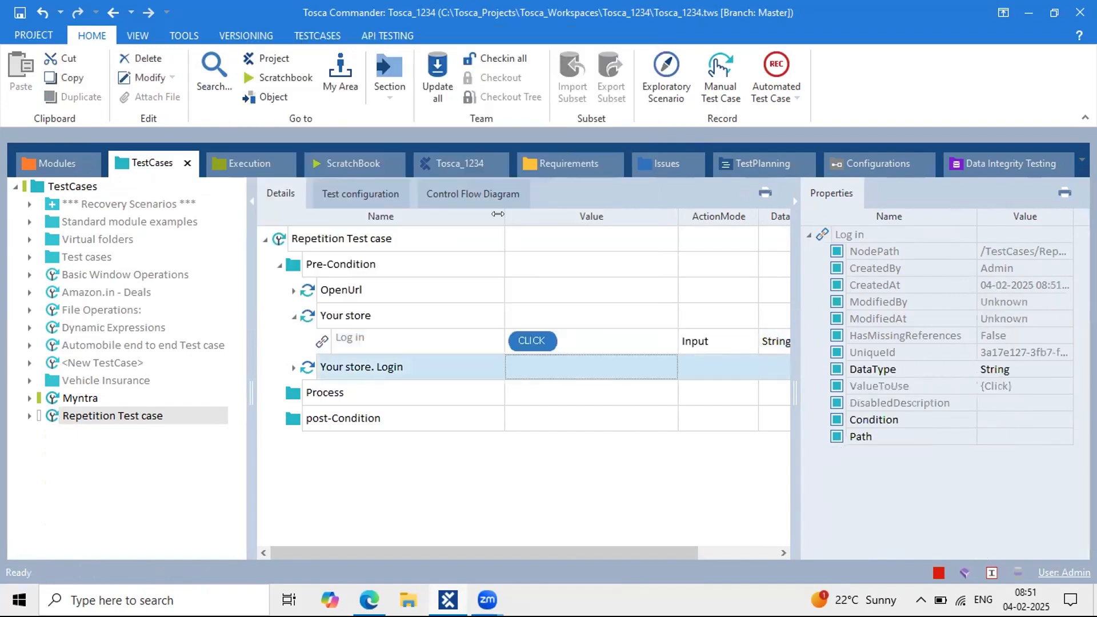
{"action": "left_click_drag", "start_coordinate": [497, 214], "coordinate": [466, 213]}
Step: Enter the login email address and the account password in the Your store. Login step
{"action": "left_click", "coordinate": [293, 316]}
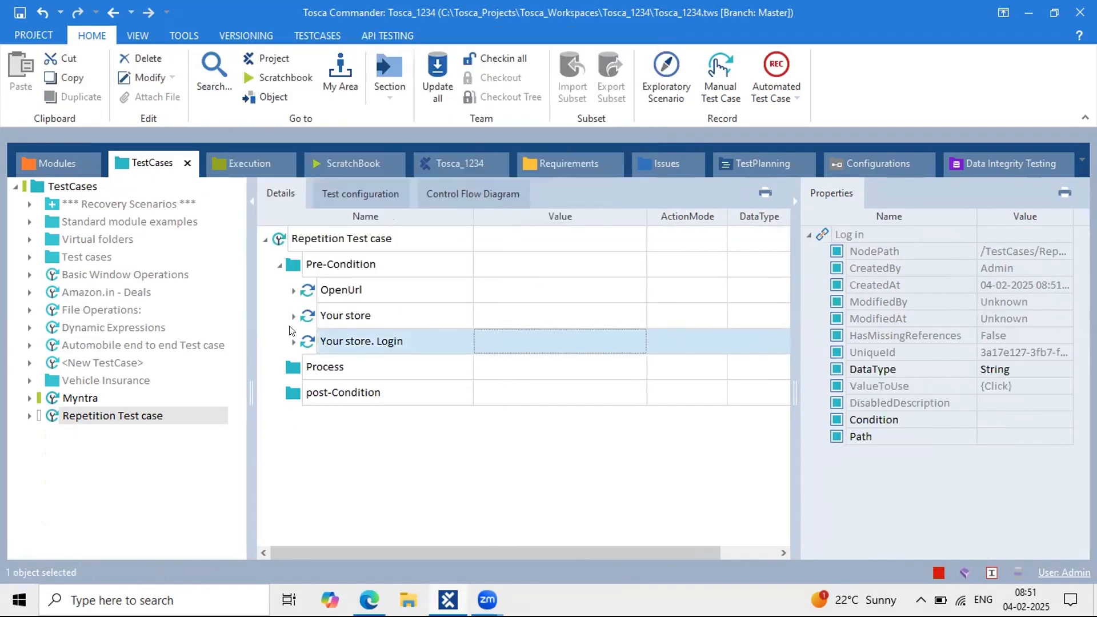
{"action": "left_click", "coordinate": [293, 342]}
{"action": "left_click", "coordinate": [516, 368]}
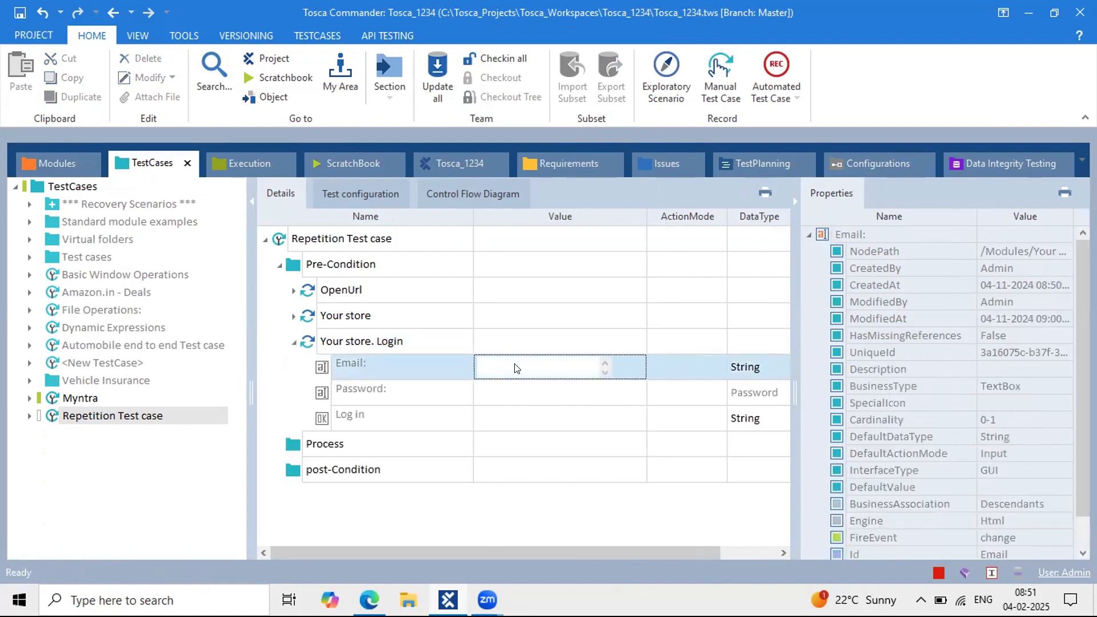
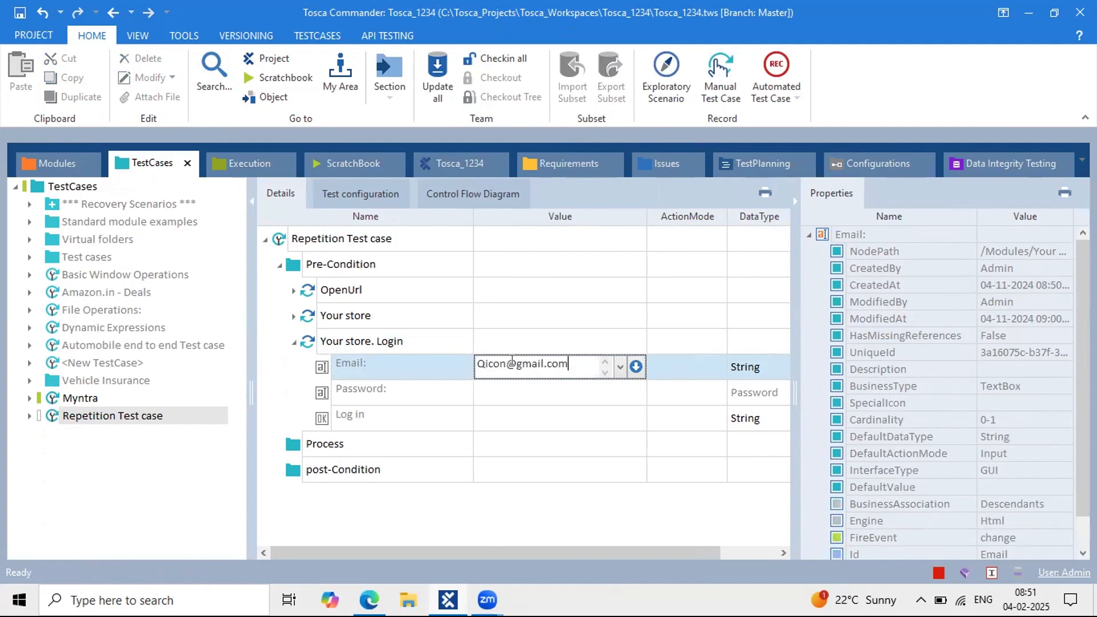
{"action": "key", "text": "Return"}
{"action": "left_click", "coordinate": [514, 404]}
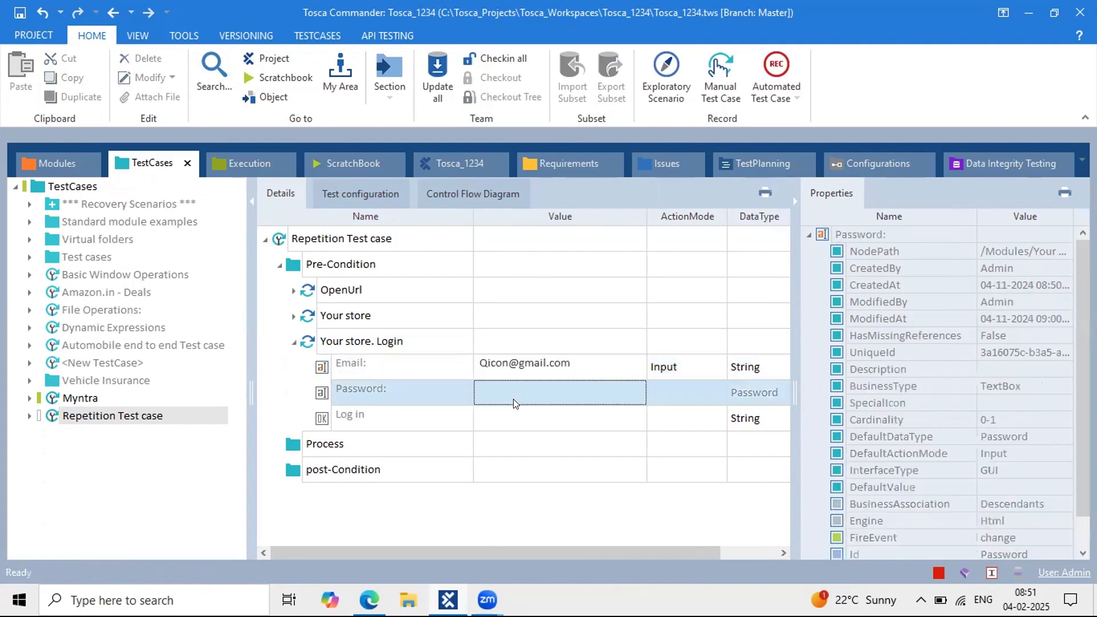
{"action": "left_click", "coordinate": [514, 401]}
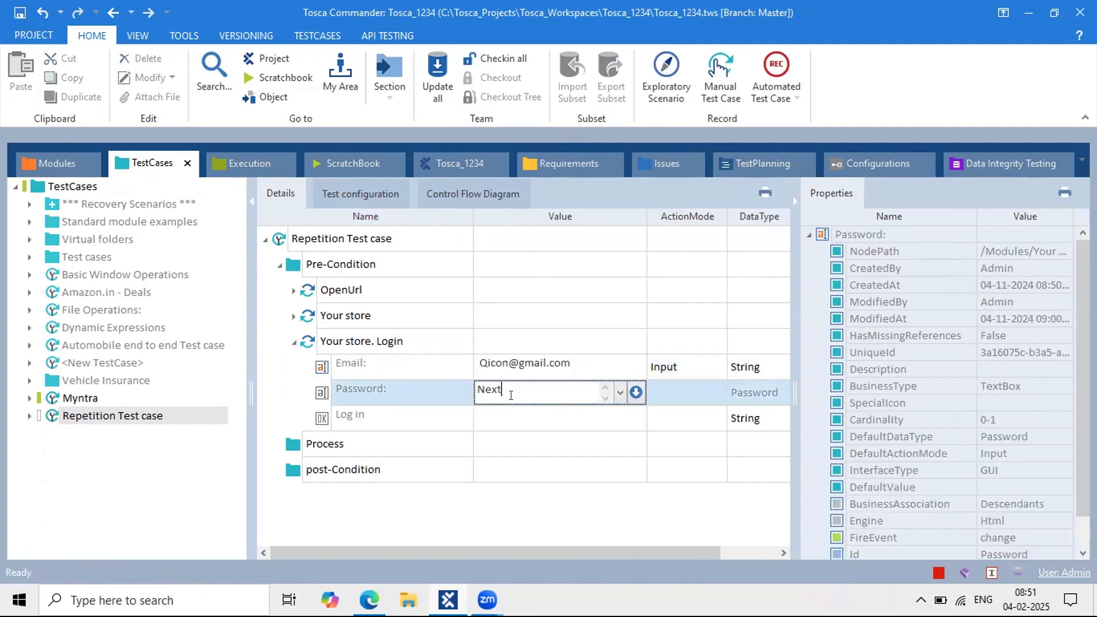
{"action": "key", "text": "Return"}
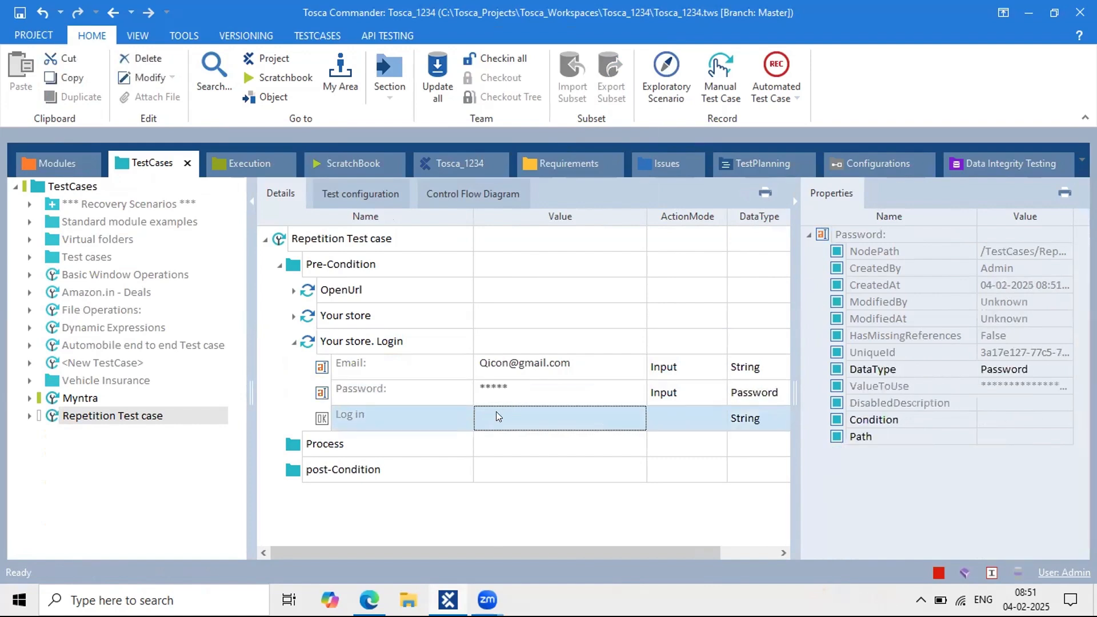
Step: Set the Your store. Login step's Log in value to {click}
{"action": "left_click", "coordinate": [496, 412]}
{"action": "type", "text": "{click}"}
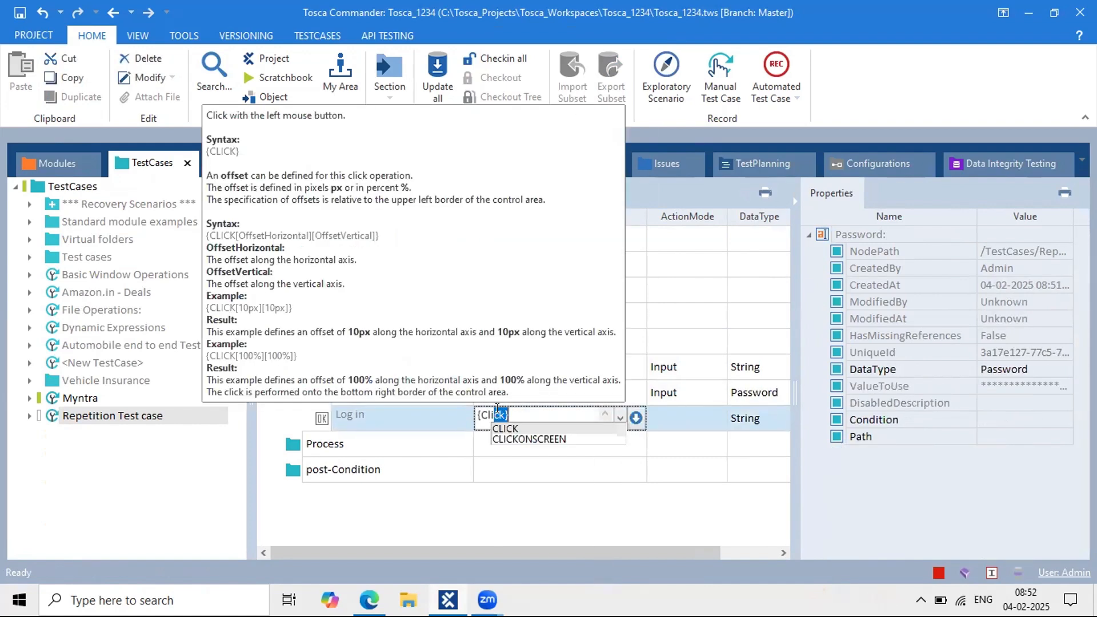
{"action": "key", "text": "Return"}
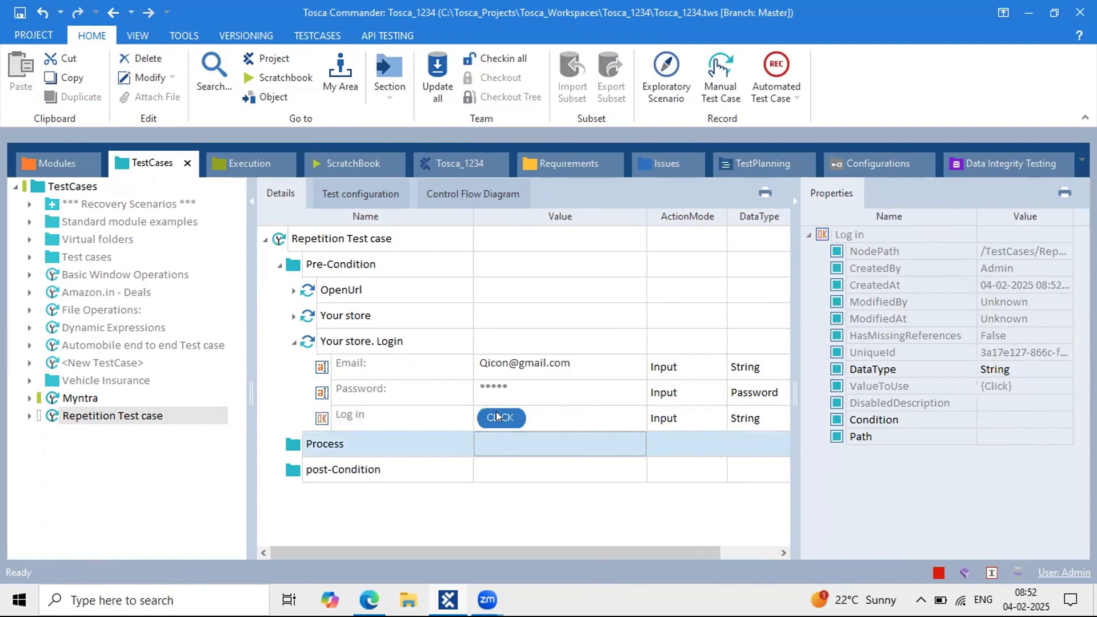
{"action": "left_click", "coordinate": [293, 341]}
{"action": "left_click", "coordinate": [293, 341]}
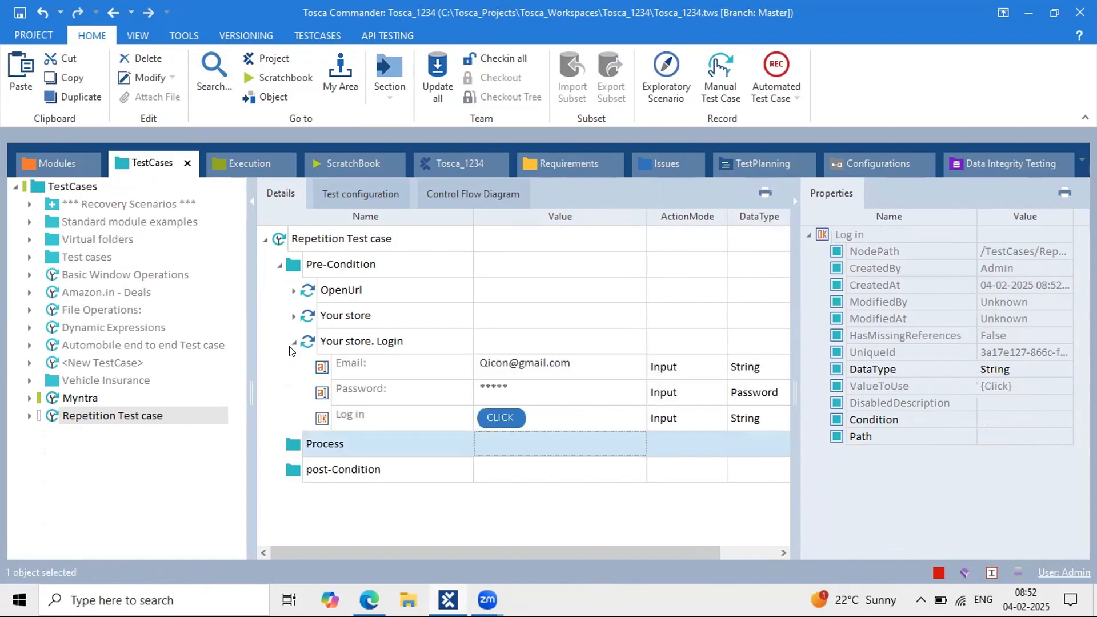
Step: Add the Your store module under Process with its Books value set to CLICK
{"action": "left_click", "coordinate": [286, 443]}
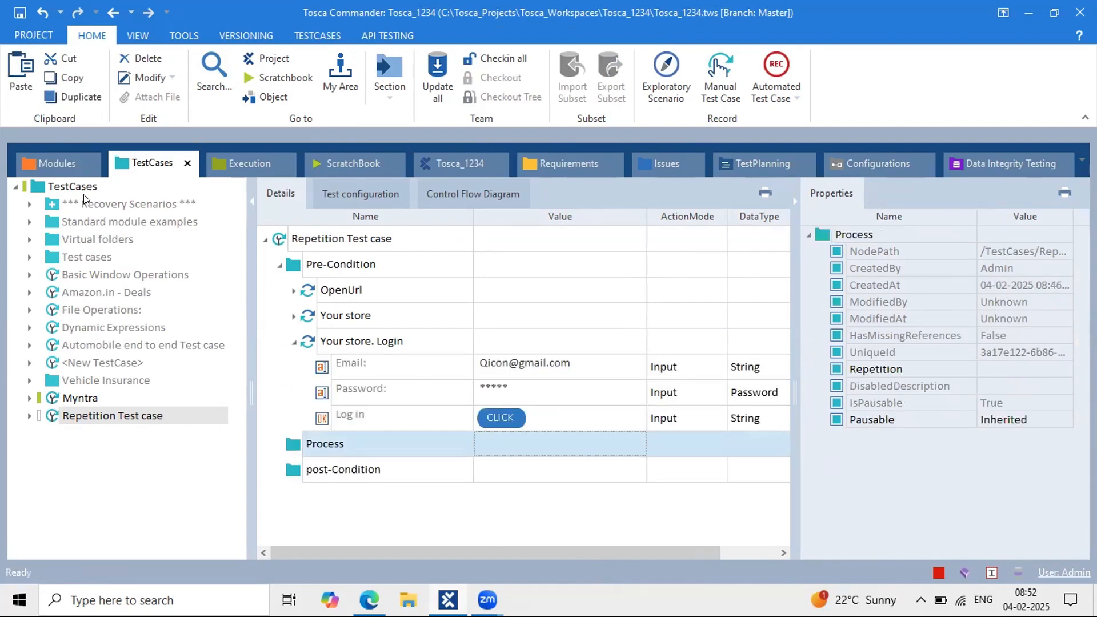
{"action": "left_click", "coordinate": [42, 159]}
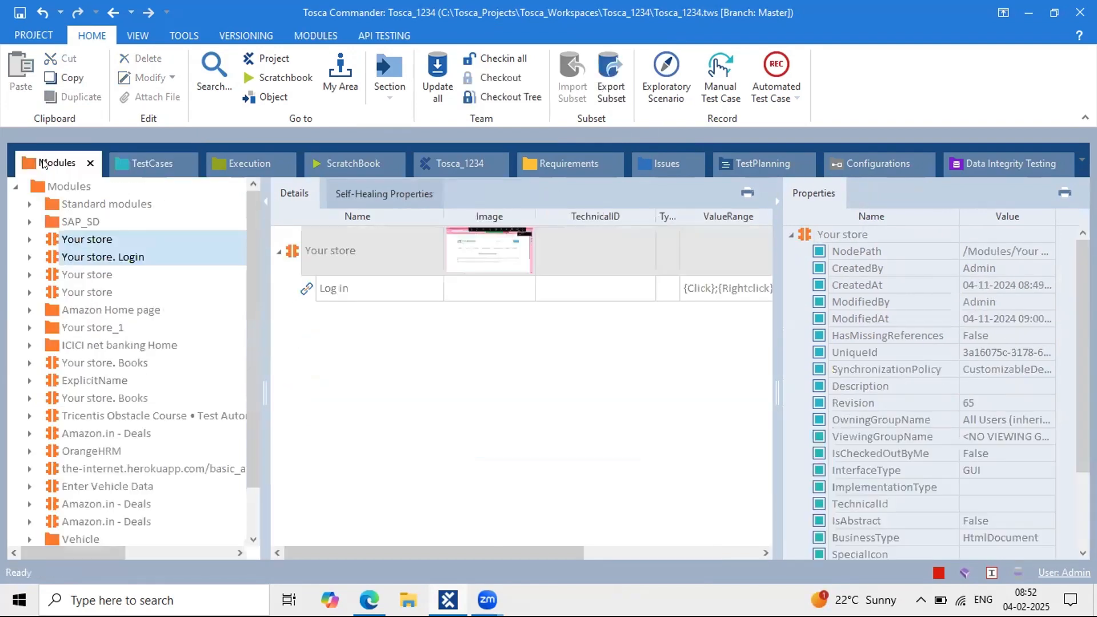
{"action": "left_click", "coordinate": [81, 288]}
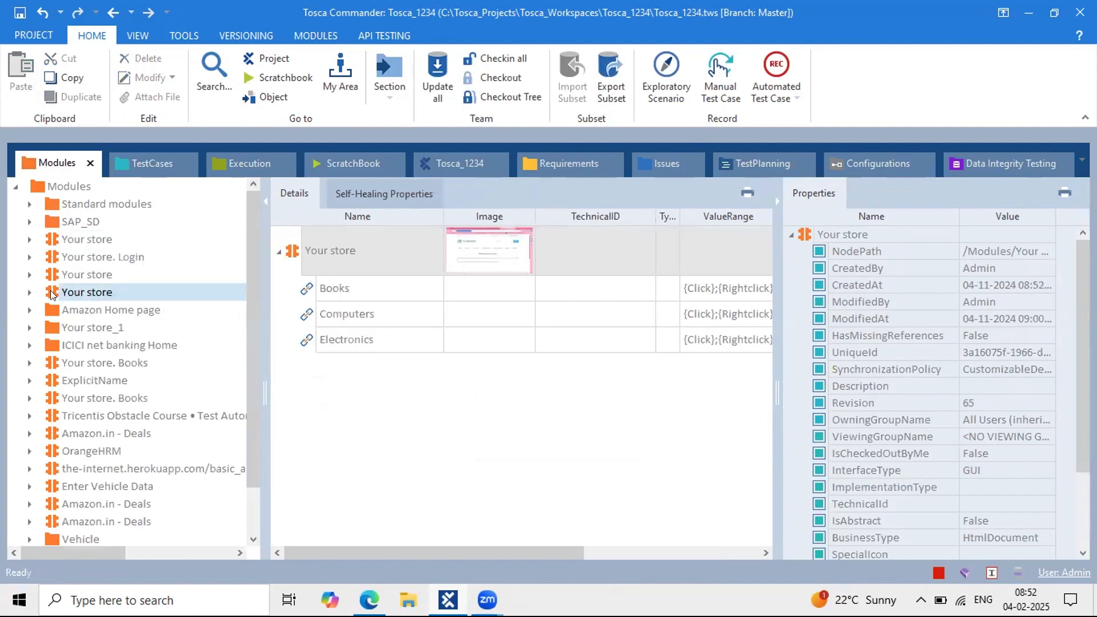
{"action": "left_click_drag", "start_coordinate": [50, 290], "coordinate": [334, 454]}
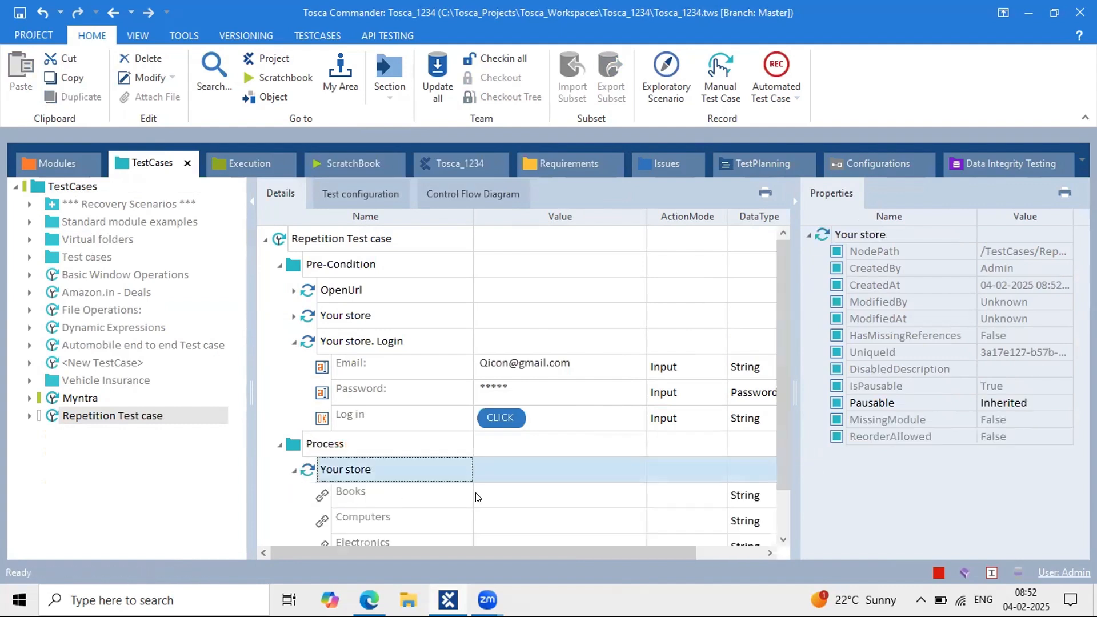
{"action": "left_click", "coordinate": [496, 488]}
{"action": "type", "text": "{cl"}
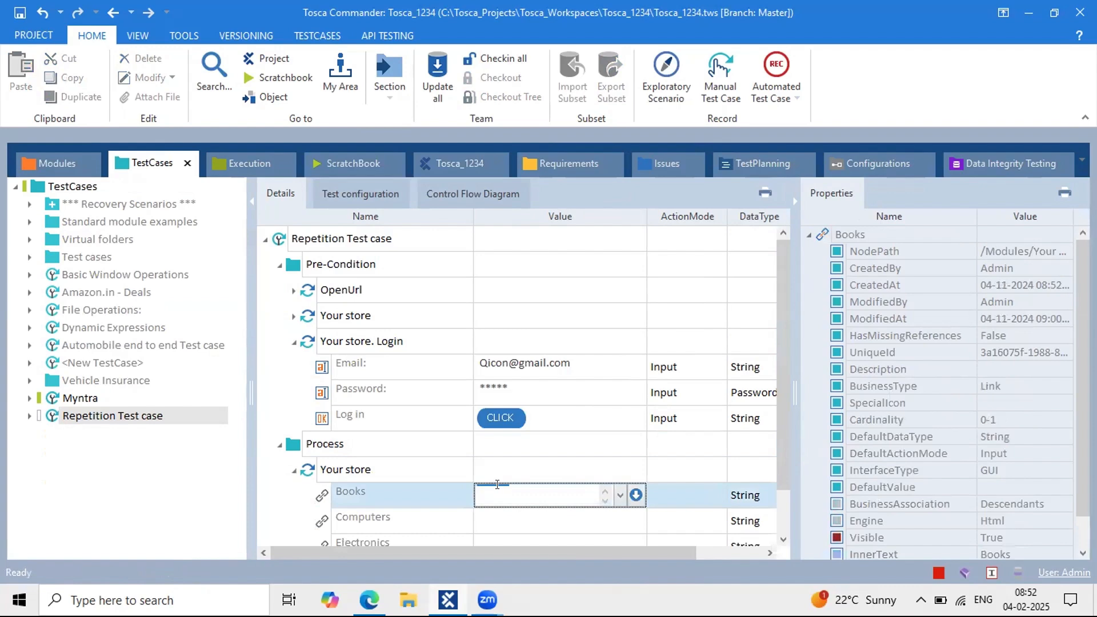
{"action": "key", "text": "Down"}
{"action": "key", "text": "Return"}
{"action": "key", "text": "Return"}
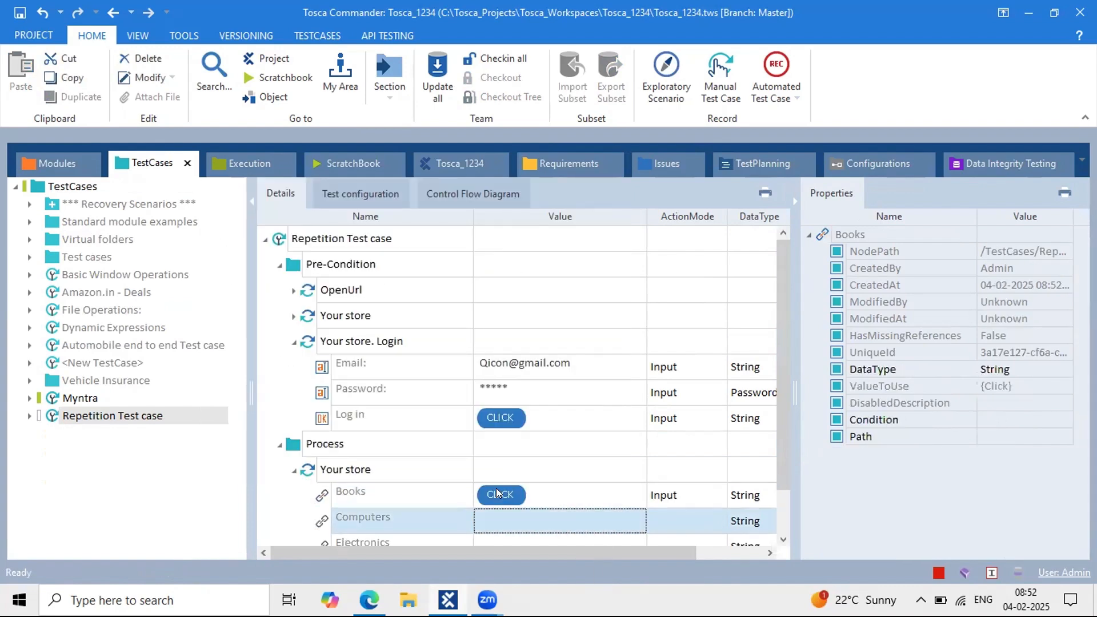
Step: Rename the new Process step to 'Click on Books'
{"action": "left_click", "coordinate": [292, 342]}
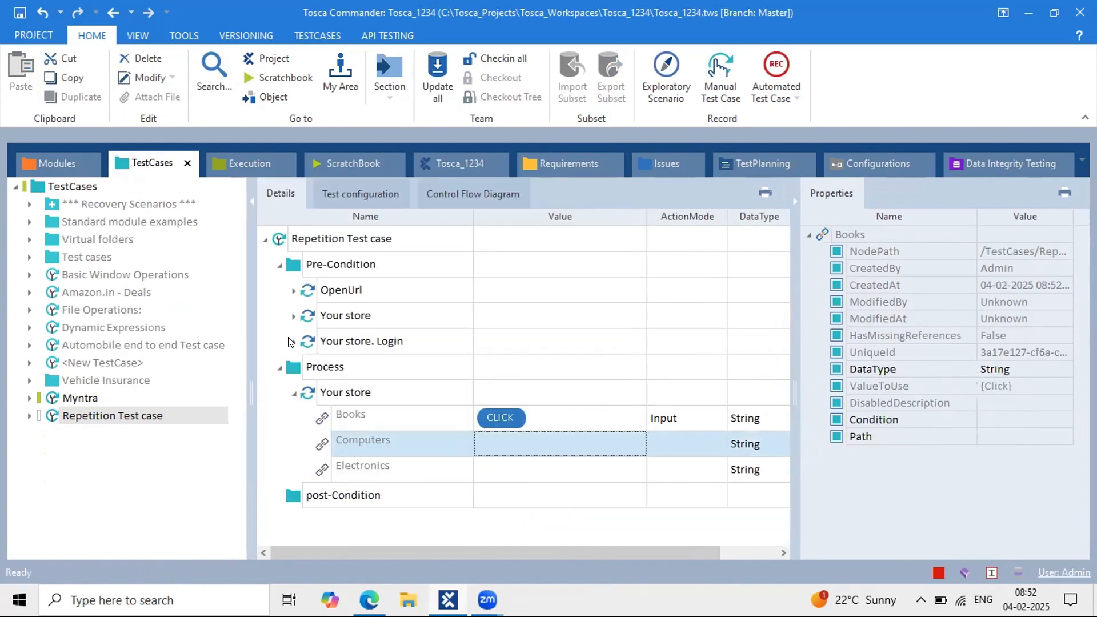
{"action": "left_click", "coordinate": [398, 393]}
{"action": "left_click", "coordinate": [337, 393]}
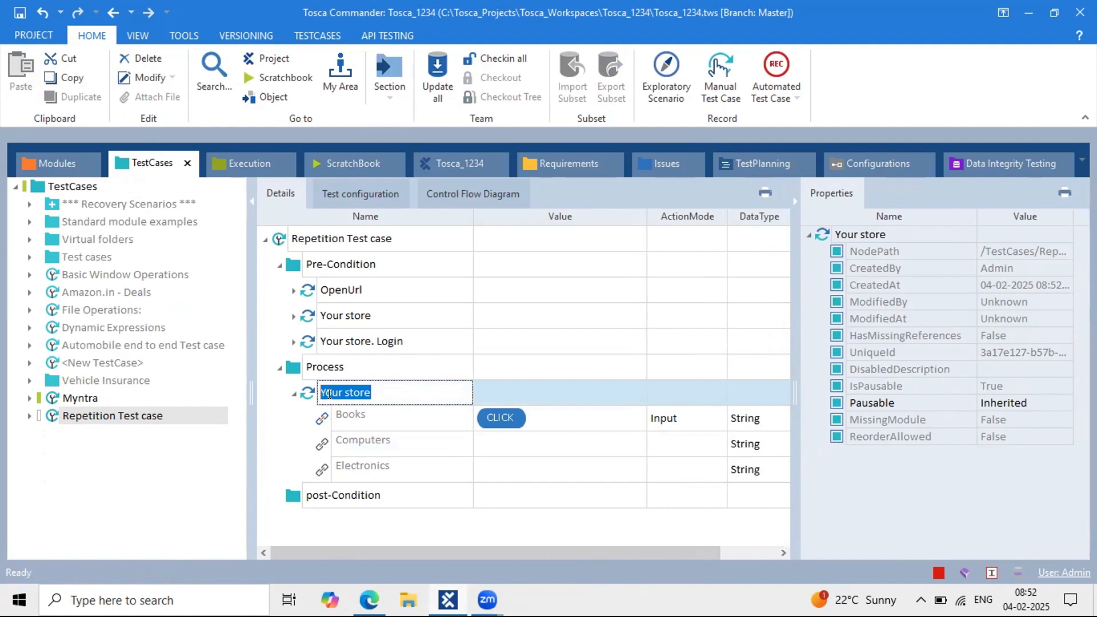
{"action": "type", "text": "Click on Books"}
{"action": "key", "text": "Return"}
{"action": "left_click", "coordinate": [291, 394]}
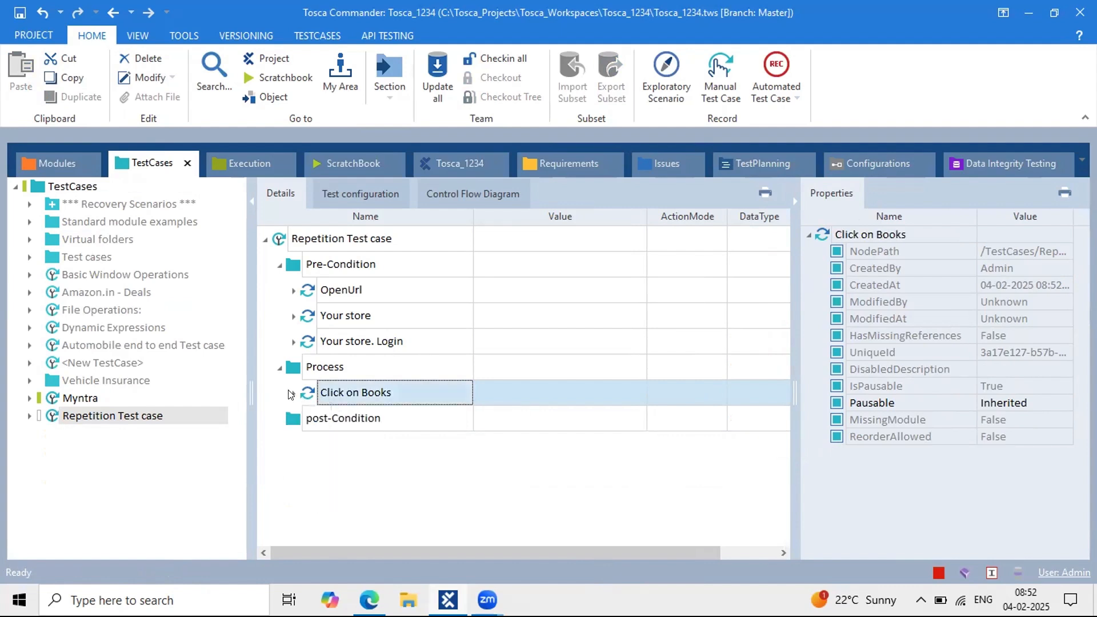
{"action": "left_click", "coordinate": [401, 393]}
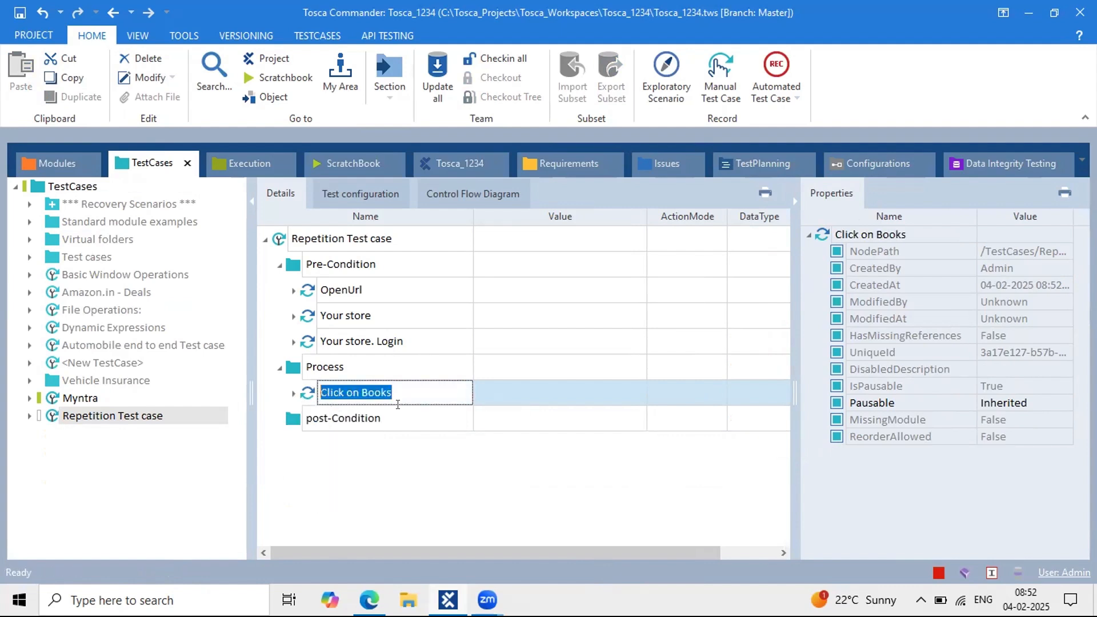
{"action": "left_click", "coordinate": [293, 394]}
{"action": "left_click", "coordinate": [292, 395]}
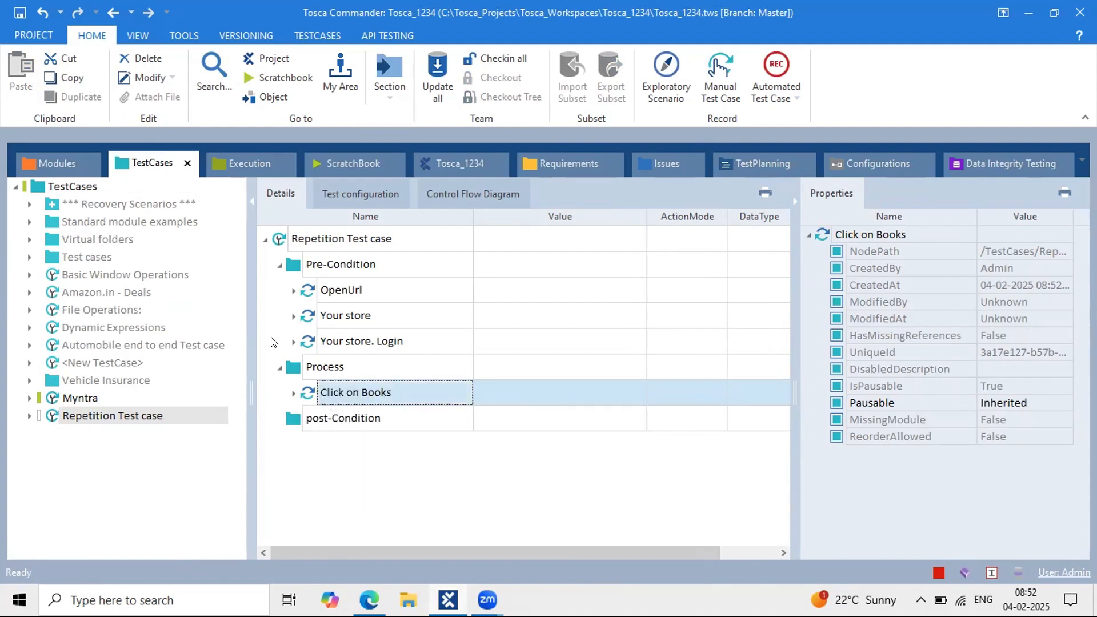
{"action": "left_click", "coordinate": [46, 161]}
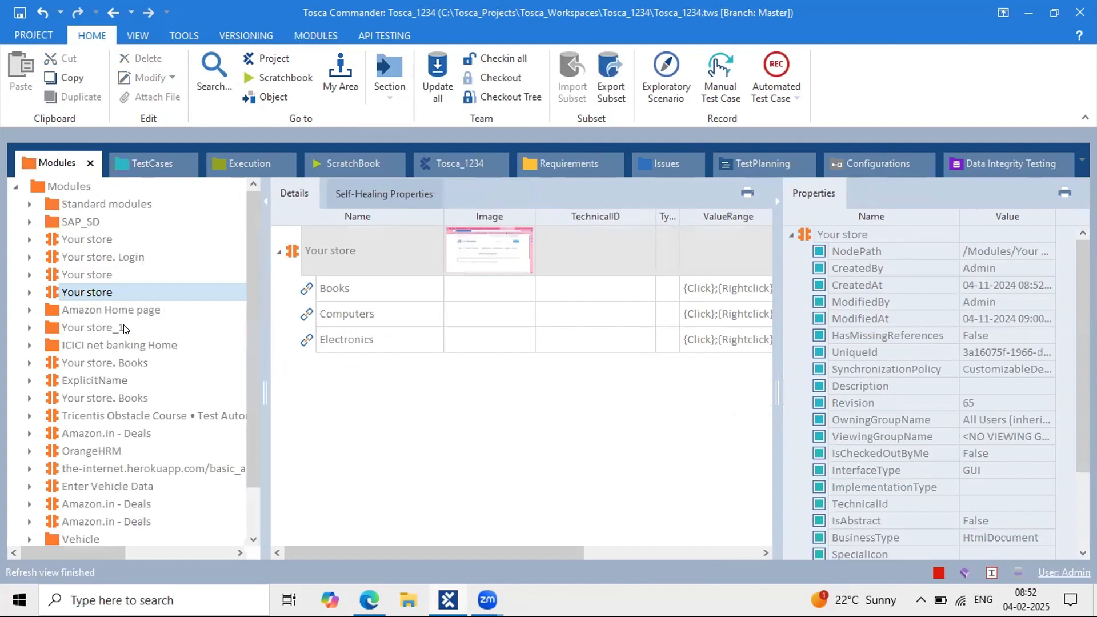
Step: Open the ExplicitName module and confirm its Add to cart button has ExplicitName set to True
{"action": "left_click", "coordinate": [92, 382]}
{"action": "left_click", "coordinate": [393, 261]}
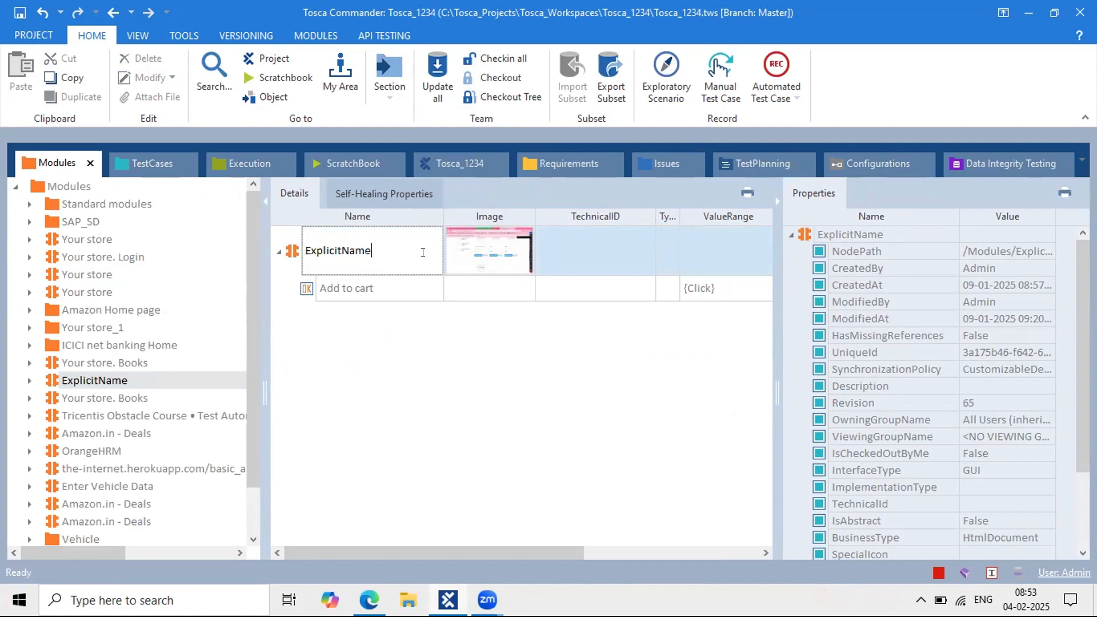
{"action": "scroll", "coordinate": [957, 476], "scroll_direction": "down", "scroll_amount": 2}
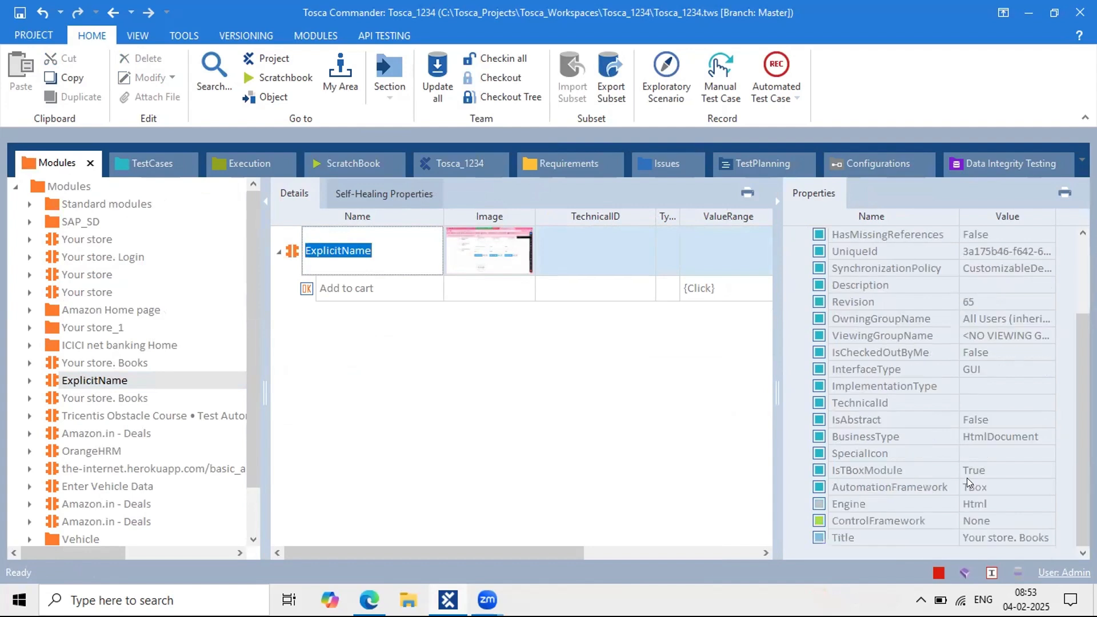
{"action": "left_click", "coordinate": [383, 298]}
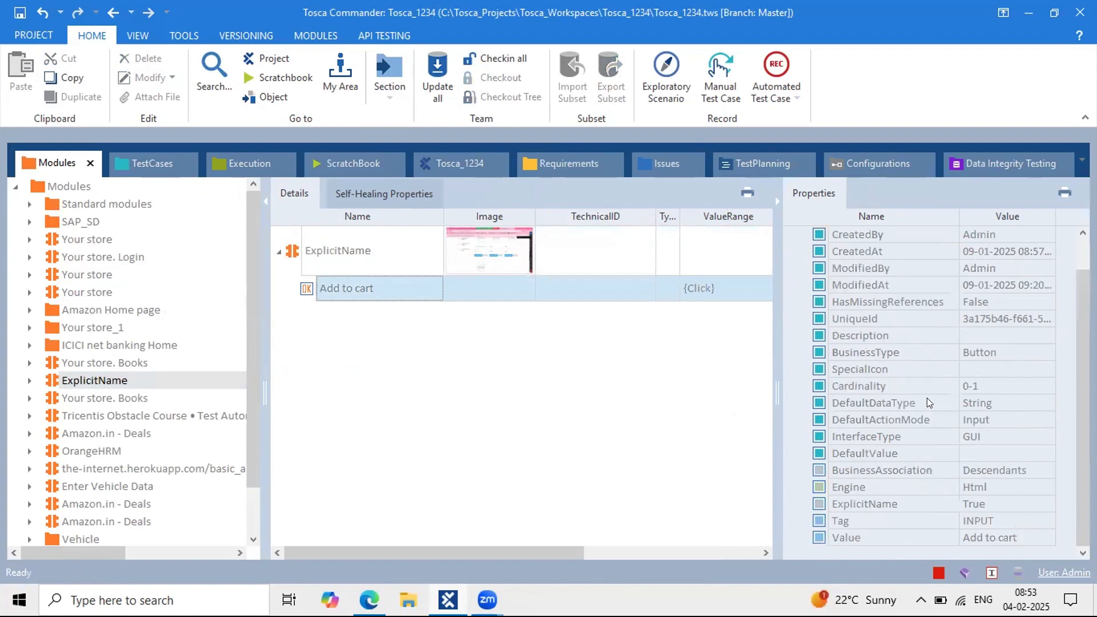
{"action": "left_click", "coordinate": [969, 503]}
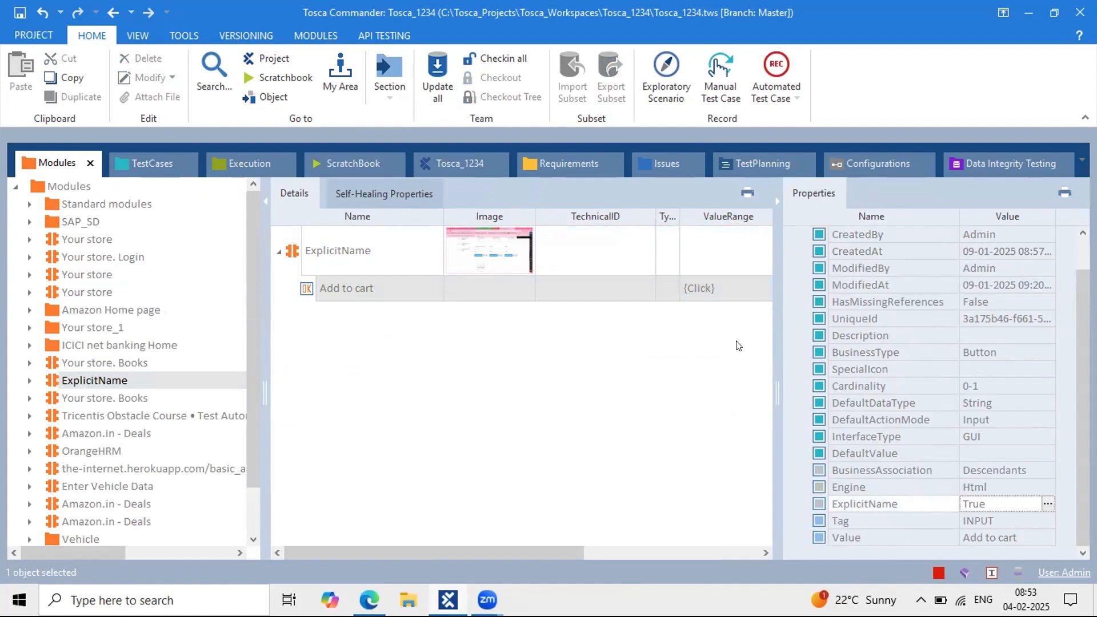
{"action": "mouse_move", "coordinate": [381, 293]}
{"action": "left_mouse_down"}
{"action": "mouse_move", "coordinate": [474, 309]}
{"action": "mouse_move", "coordinate": [850, 509]}
{"action": "mouse_move", "coordinate": [813, 503]}
{"action": "left_mouse_up"}
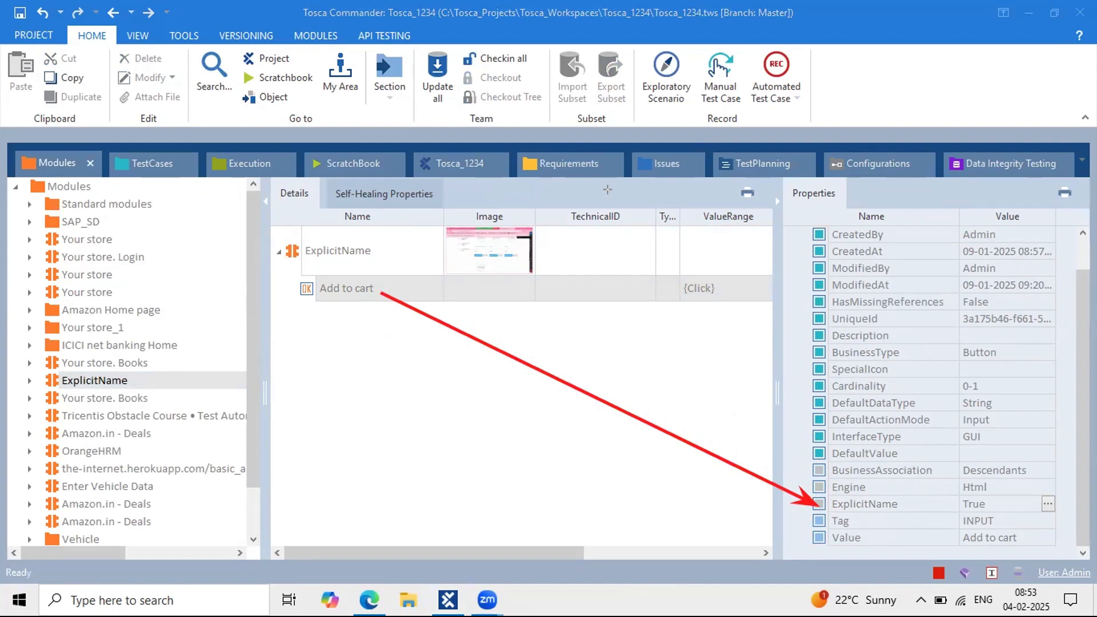
{"action": "left_click_drag", "start_coordinate": [290, 262], "coordinate": [409, 314]}
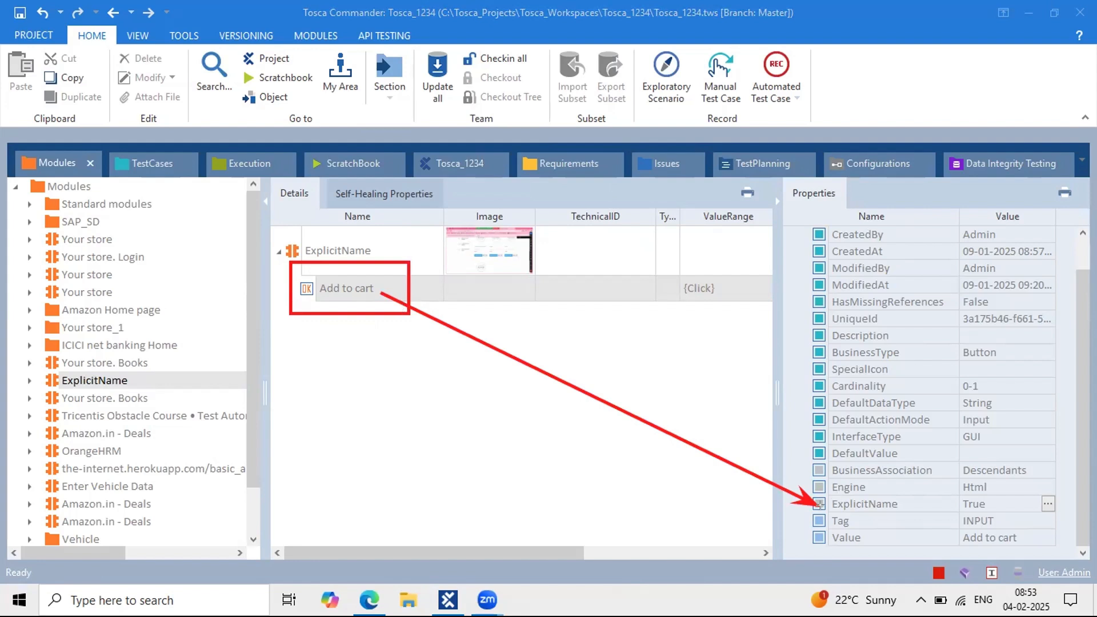
{"action": "left_click_drag", "start_coordinate": [823, 511], "coordinate": [912, 511]}
Step: Add the ExplicitName module under Process as 'add first product 5 times to the cart'
{"action": "mouse_move", "coordinate": [303, 231]}
{"action": "left_mouse_down"}
{"action": "mouse_move", "coordinate": [142, 142]}
{"action": "mouse_move", "coordinate": [152, 163]}
{"action": "mouse_move", "coordinate": [361, 313]}
{"action": "mouse_move", "coordinate": [358, 368]}
{"action": "mouse_move", "coordinate": [318, 365]}
{"action": "left_mouse_up"}
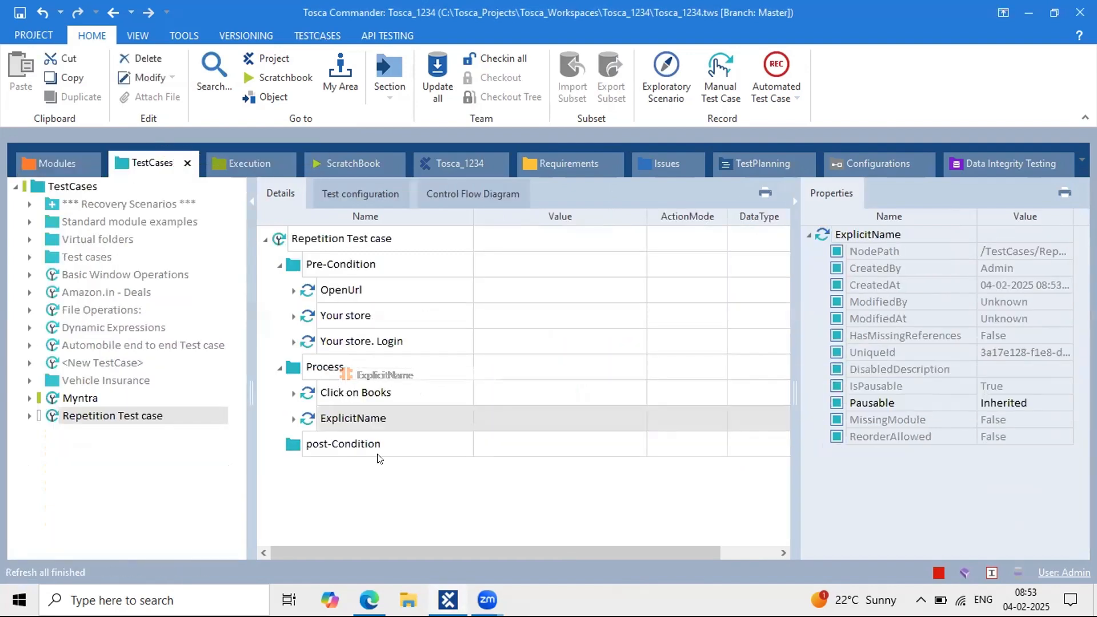
{"action": "left_click", "coordinate": [291, 420]}
{"action": "left_click", "coordinate": [388, 418]}
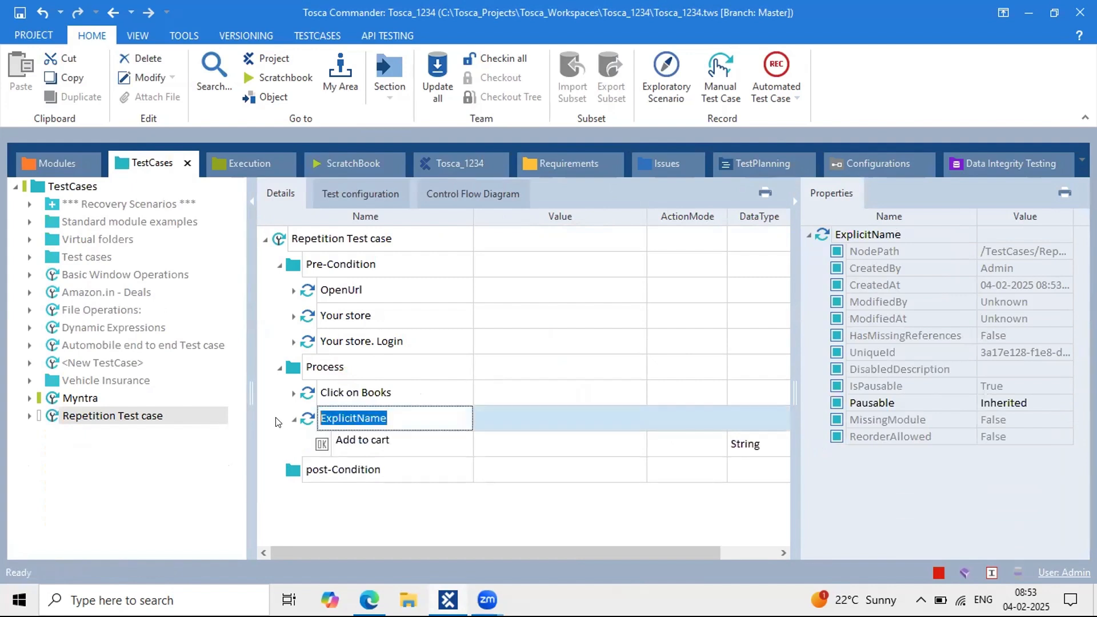
{"action": "type", "text": "add "}
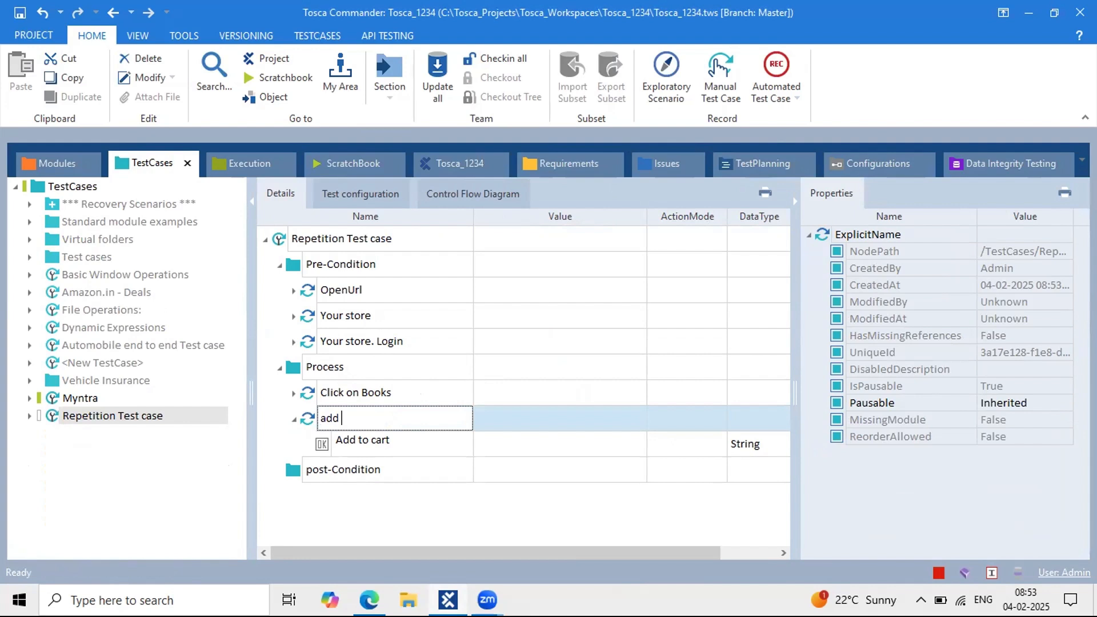
{"action": "type", "text": "first product 5 time"}
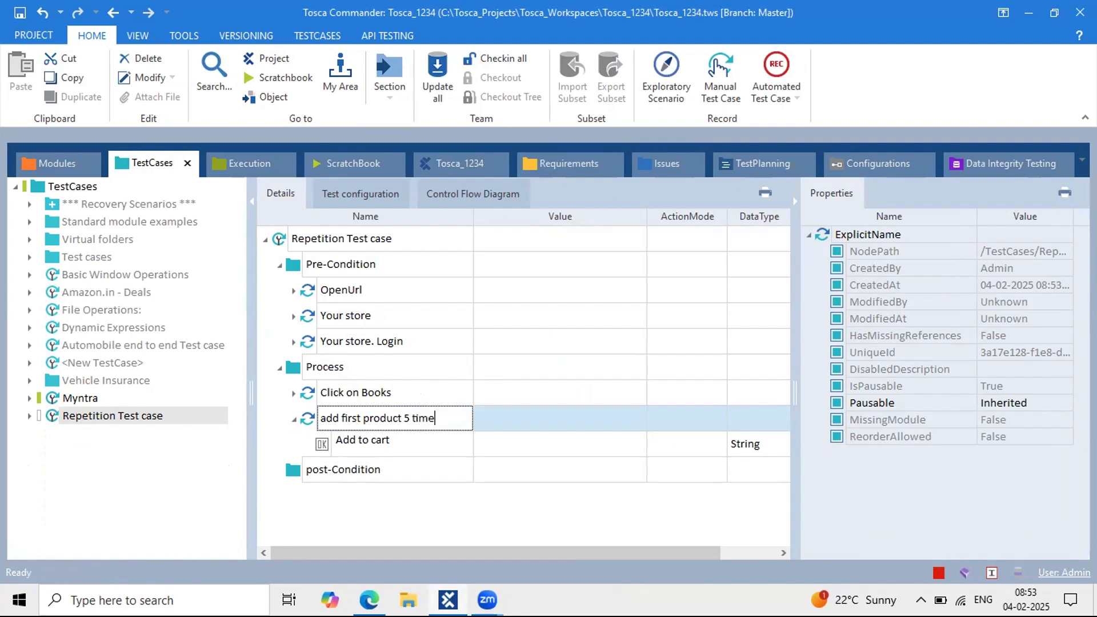
{"action": "type", "text": "s to the cart"}
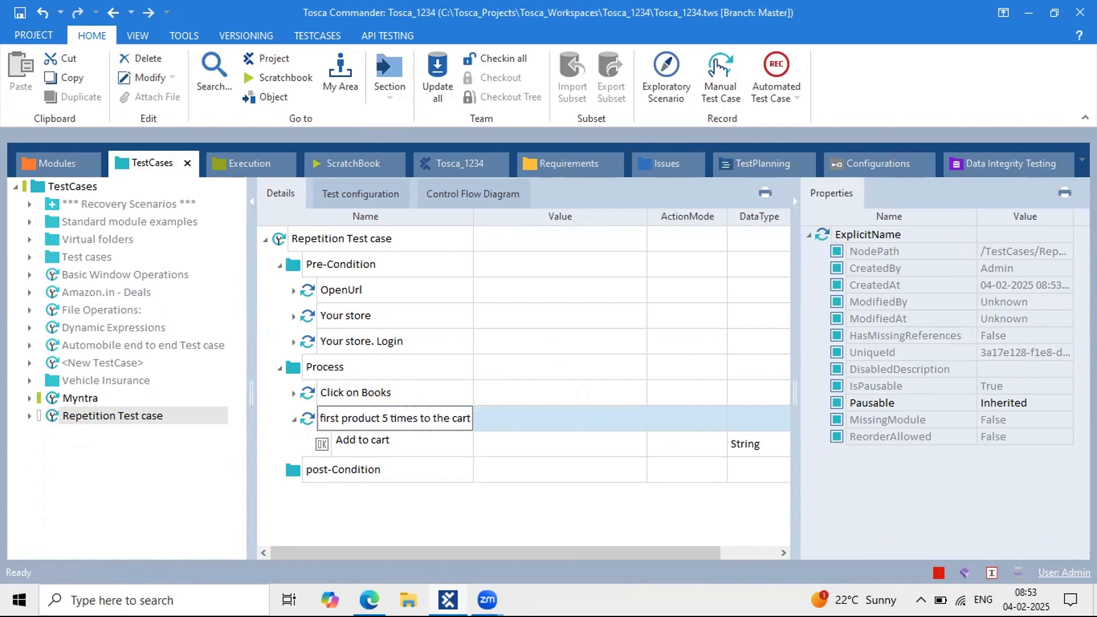
{"action": "key", "text": "Return"}
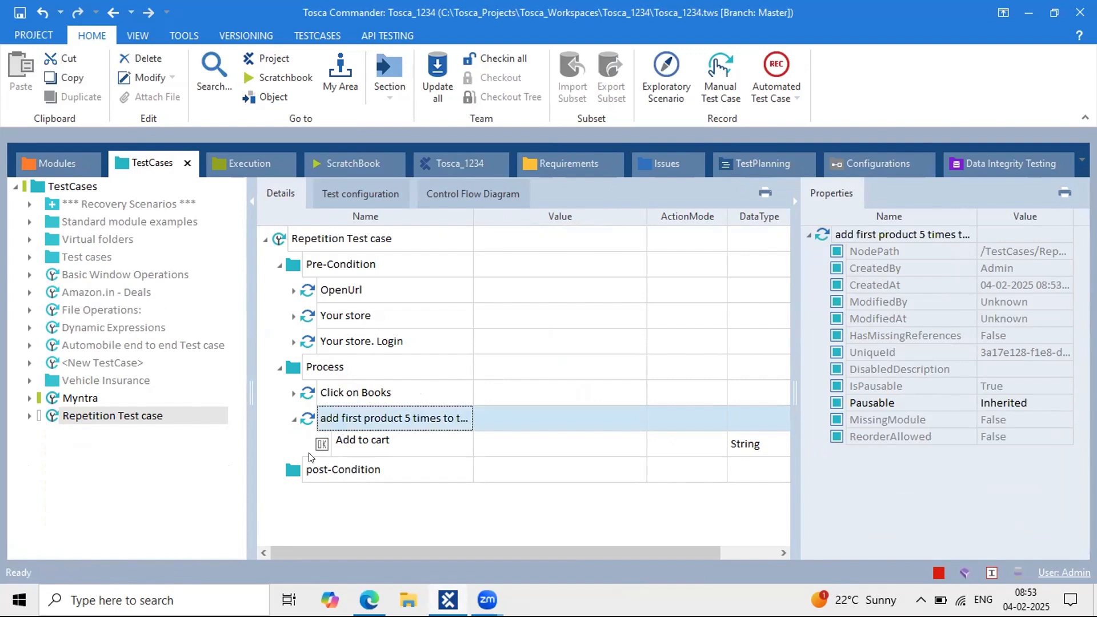
Step: Set the Add to cart value to CLICK and rename that row to #1
{"action": "left_click", "coordinate": [514, 441]}
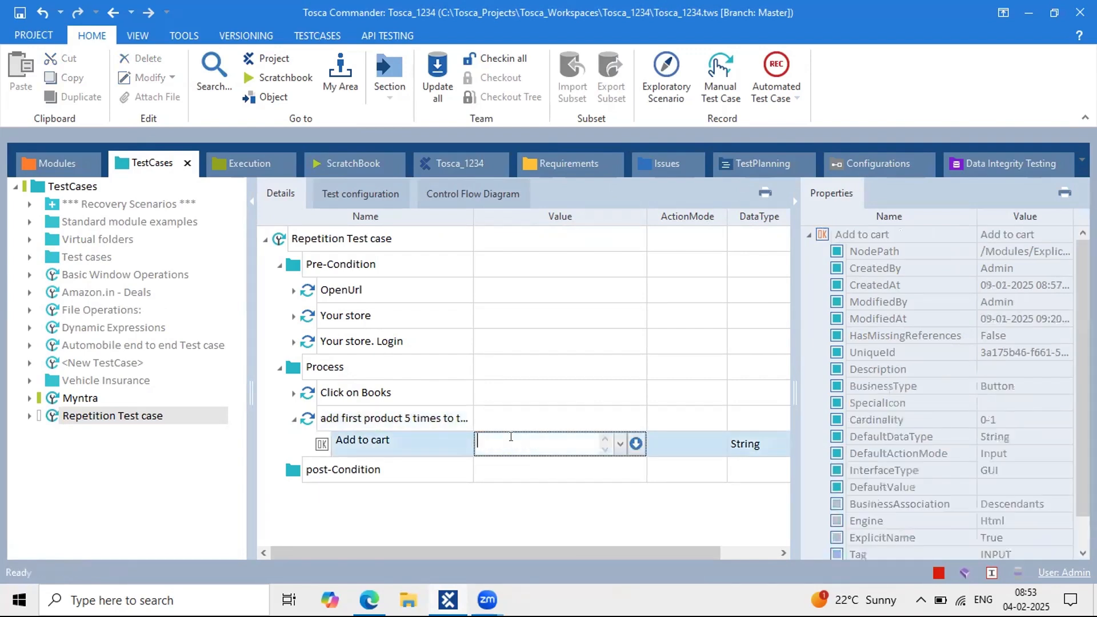
{"action": "type", "text": "{Click"}
{"action": "key", "text": "Return"}
{"action": "left_click", "coordinate": [399, 439]}
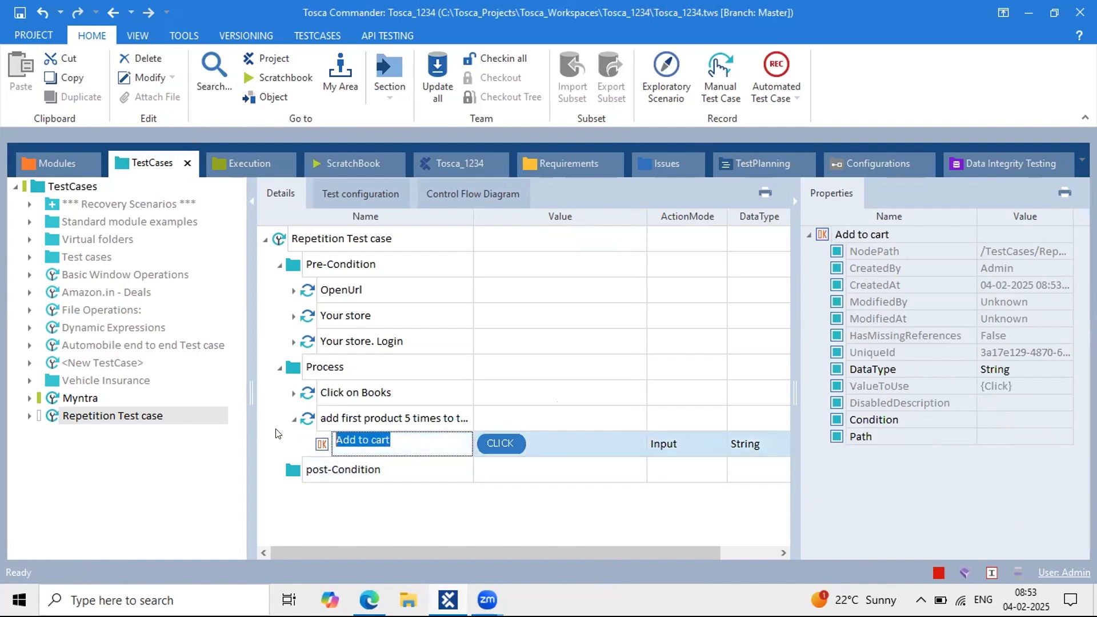
{"action": "type", "text": "#1"}
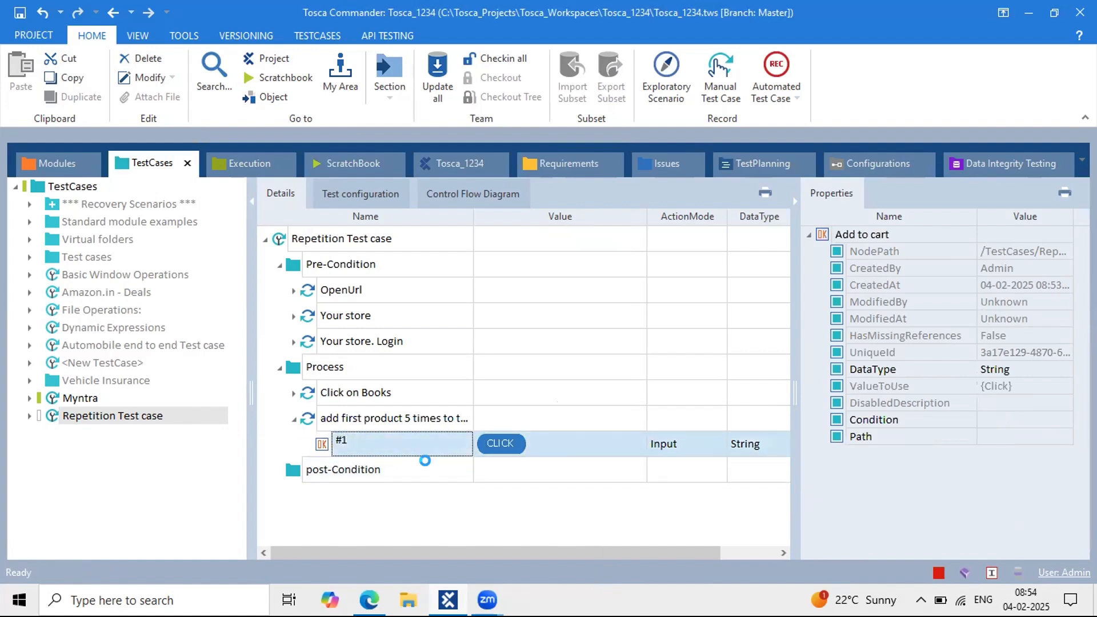
{"action": "left_click", "coordinate": [431, 470]}
Step: Paste several copies of the 'add first product' step into Process and expand each copy
{"action": "left_click", "coordinate": [391, 428]}
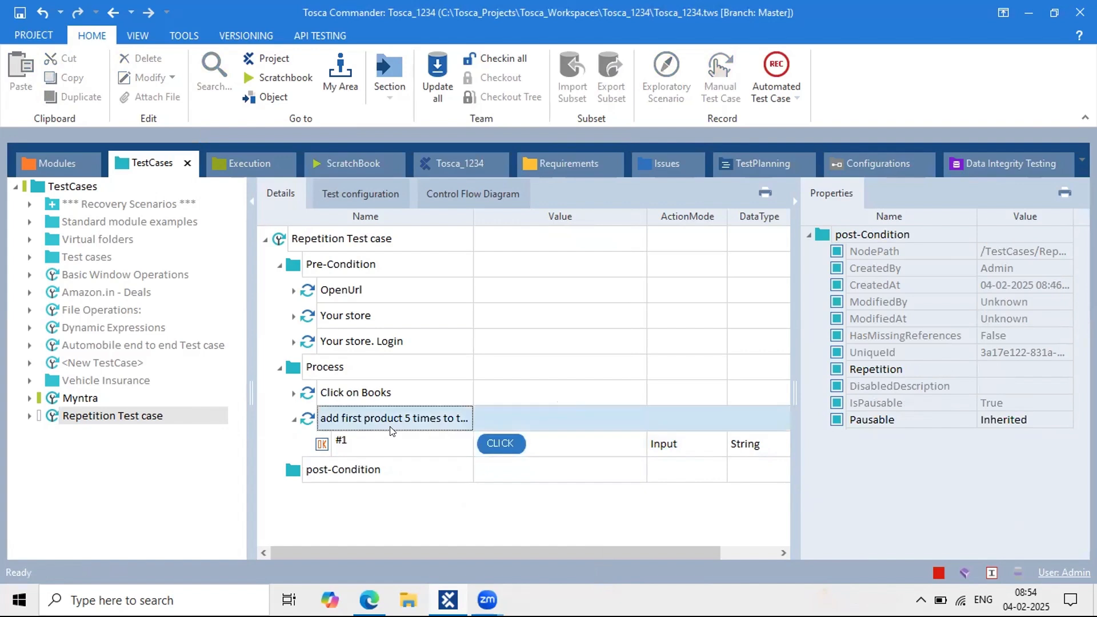
{"action": "left_click_drag", "start_coordinate": [391, 429], "coordinate": [333, 368]}
{"action": "key", "text": "ctrl+v"}
{"action": "key", "text": "ctrl+v"}
{"action": "key", "text": "ctrl+v"}
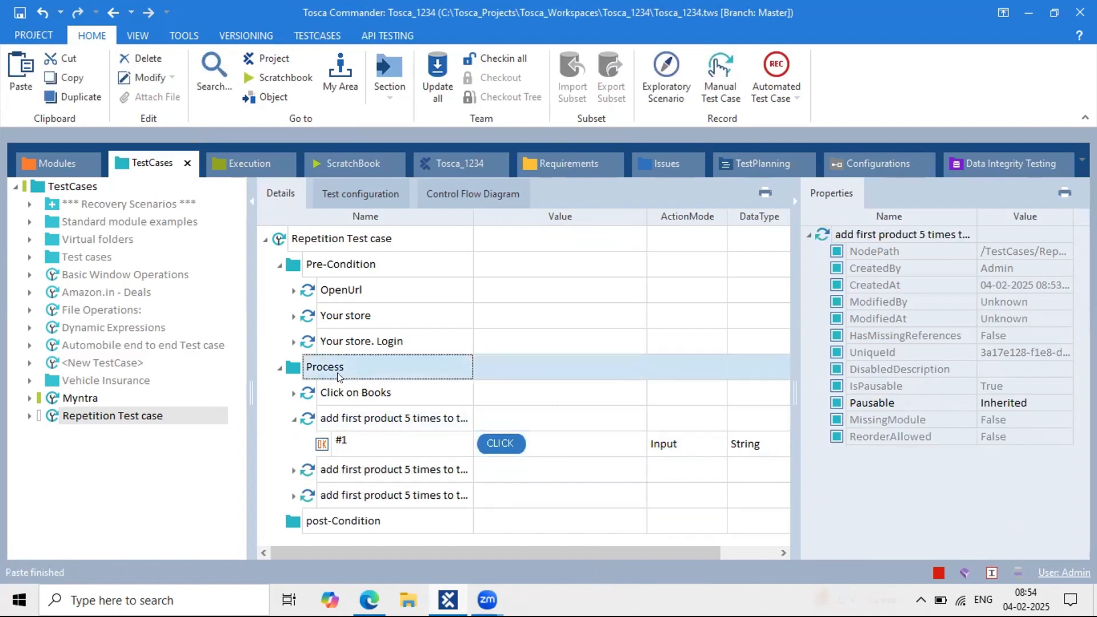
{"action": "scroll", "coordinate": [343, 469], "scroll_direction": "down", "scroll_amount": 1}
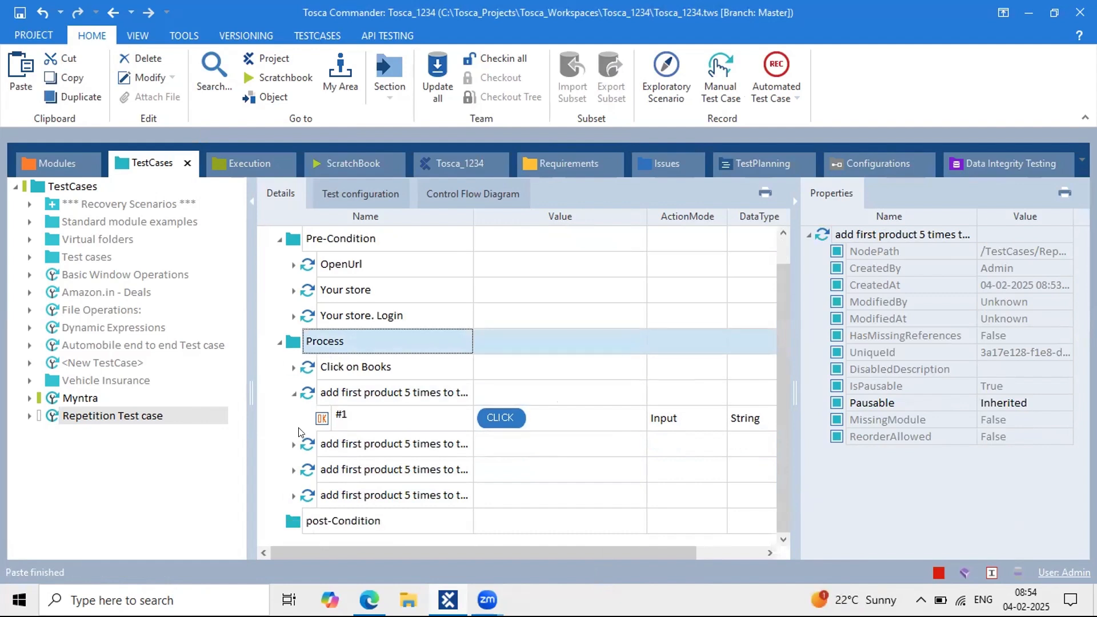
{"action": "left_click", "coordinate": [294, 444]}
{"action": "left_click", "coordinate": [294, 495]}
{"action": "scroll", "coordinate": [292, 491], "scroll_direction": "down", "scroll_amount": 2}
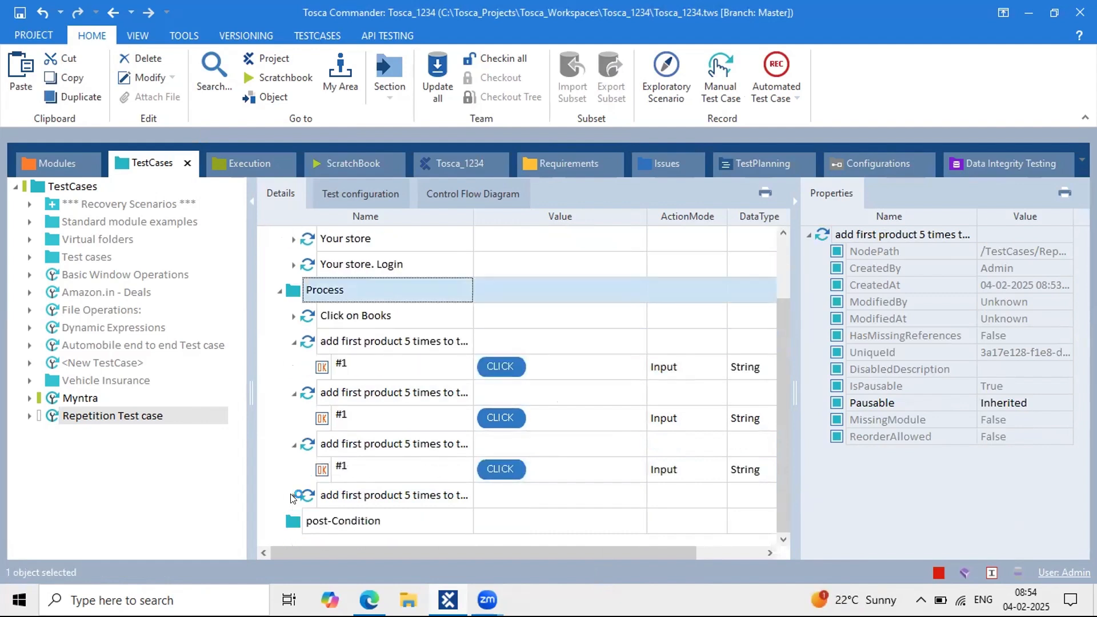
{"action": "left_click", "coordinate": [294, 495]}
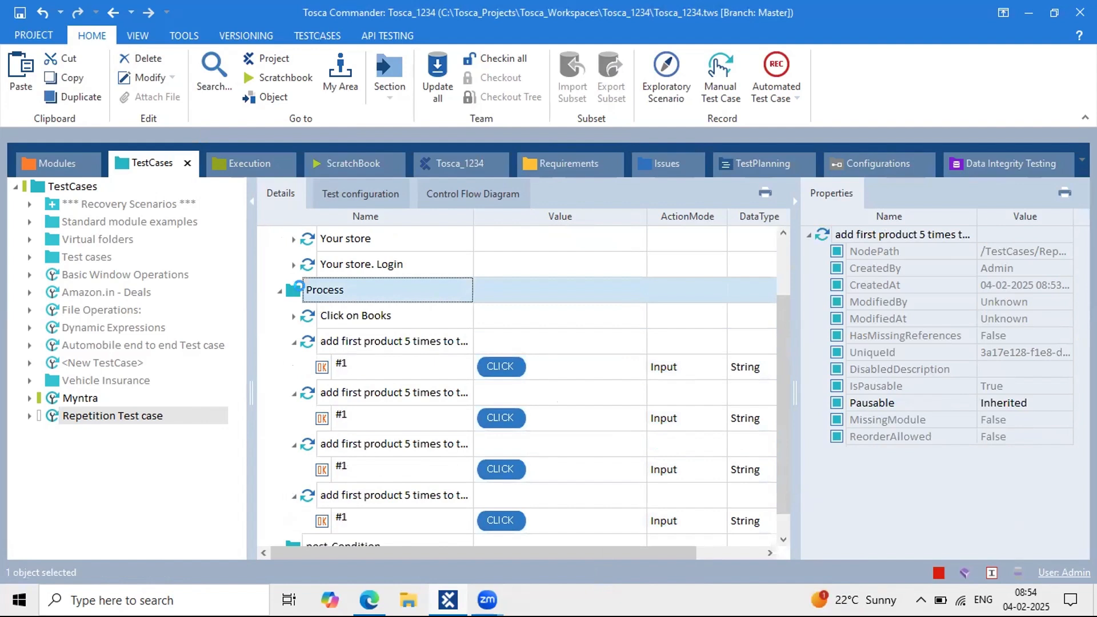
{"action": "key", "text": "ctrl+v"}
{"action": "scroll", "coordinate": [352, 407], "scroll_direction": "down", "scroll_amount": 2}
{"action": "left_click", "coordinate": [293, 495]}
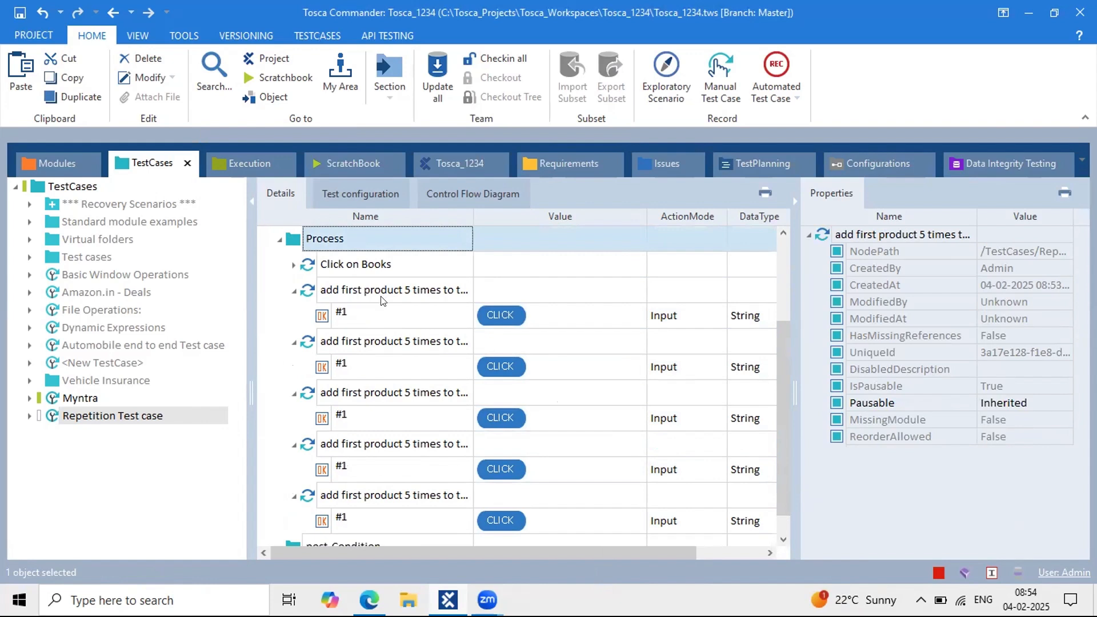
Step: Edit the name of the first add-first-product step
{"action": "left_click", "coordinate": [415, 292]}
{"action": "double_click", "coordinate": [416, 292]}
{"action": "left_click_drag", "start_coordinate": [415, 291], "coordinate": [318, 287]}
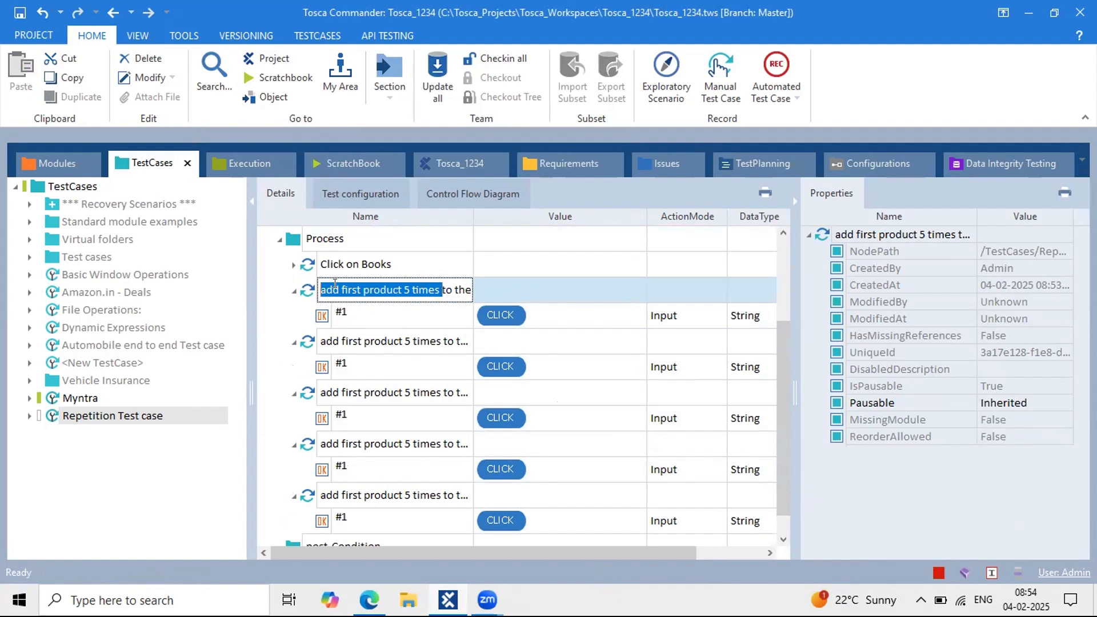
{"action": "left_click", "coordinate": [294, 291]}
Step: Collapse all five add-product steps and delete the four extra copies
{"action": "left_click", "coordinate": [331, 317]}
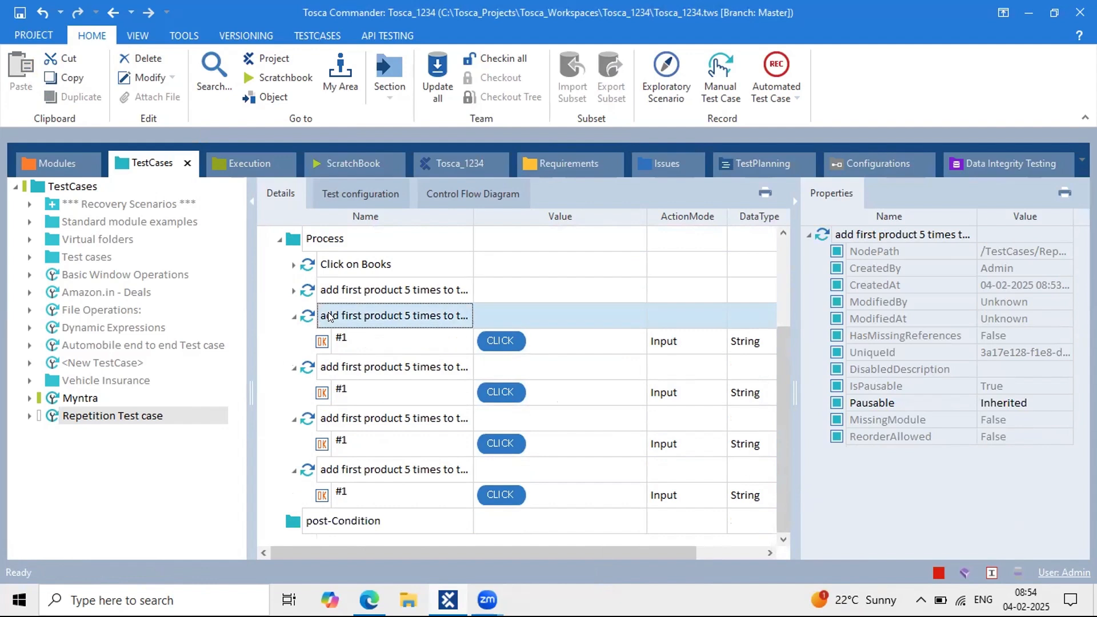
{"action": "left_click", "coordinate": [294, 316]}
{"action": "left_click", "coordinate": [293, 367]}
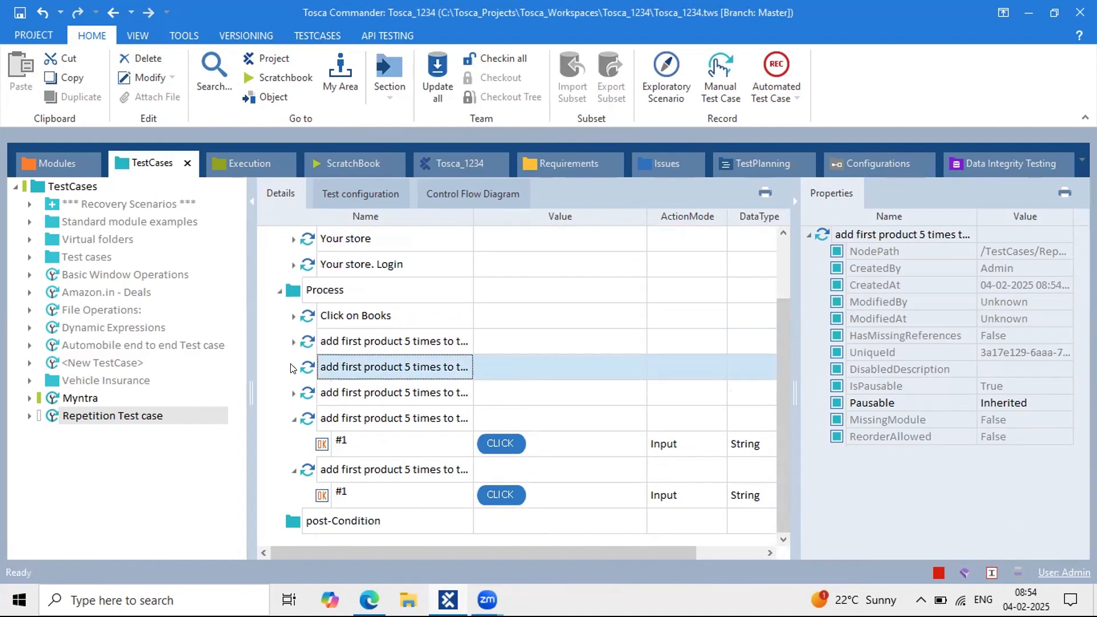
{"action": "left_click", "coordinate": [294, 419]}
{"action": "left_click", "coordinate": [294, 470]}
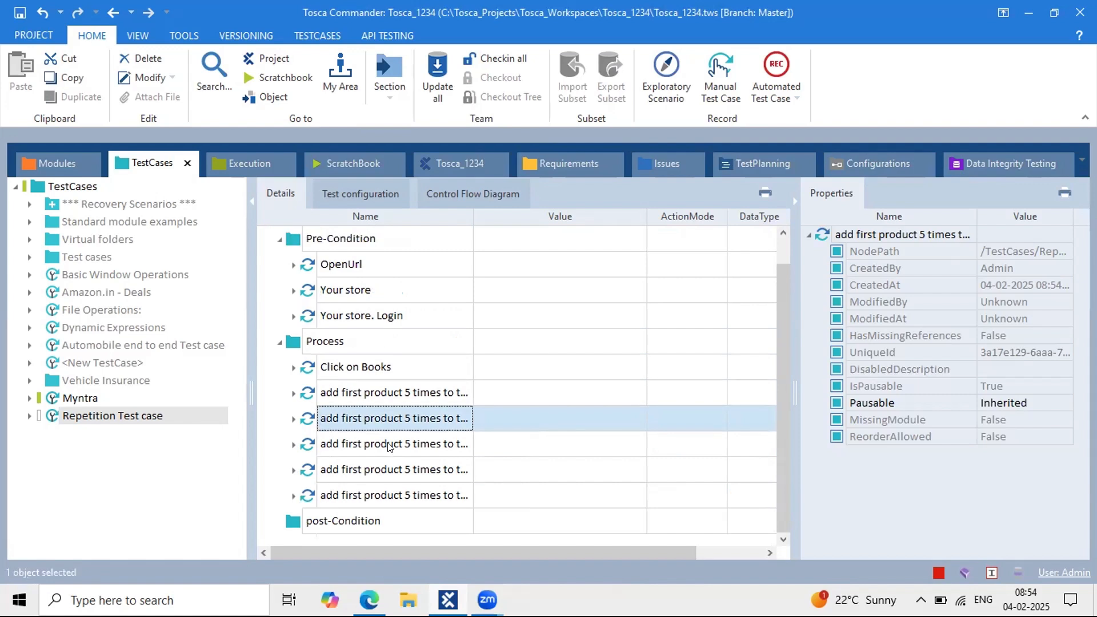
{"action": "left_click", "coordinate": [363, 495], "text": "shift"}
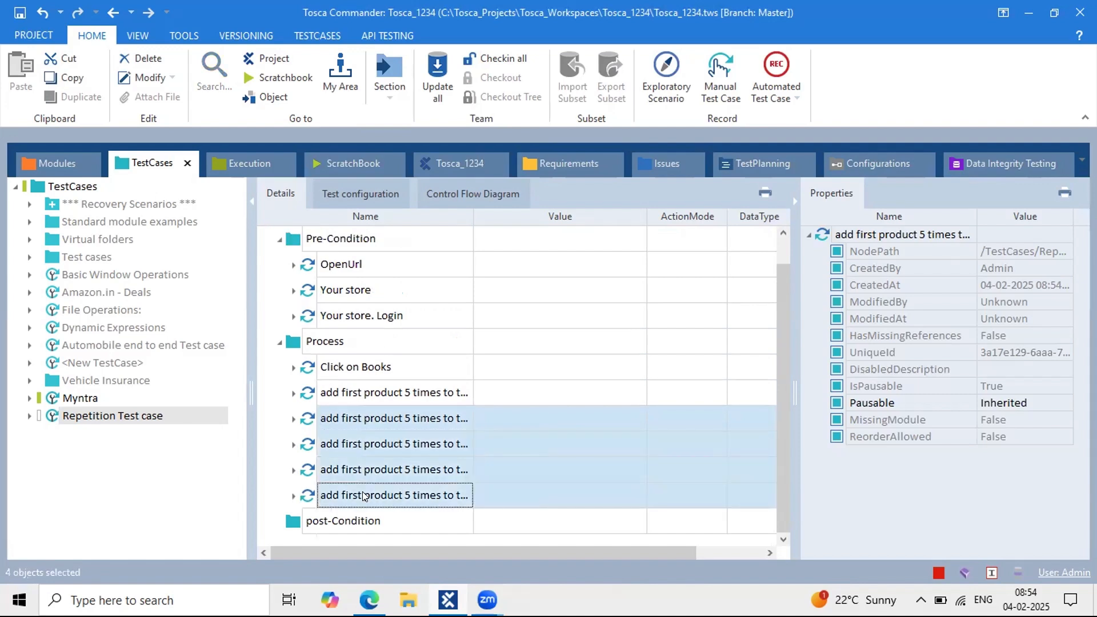
{"action": "key", "text": "Delete"}
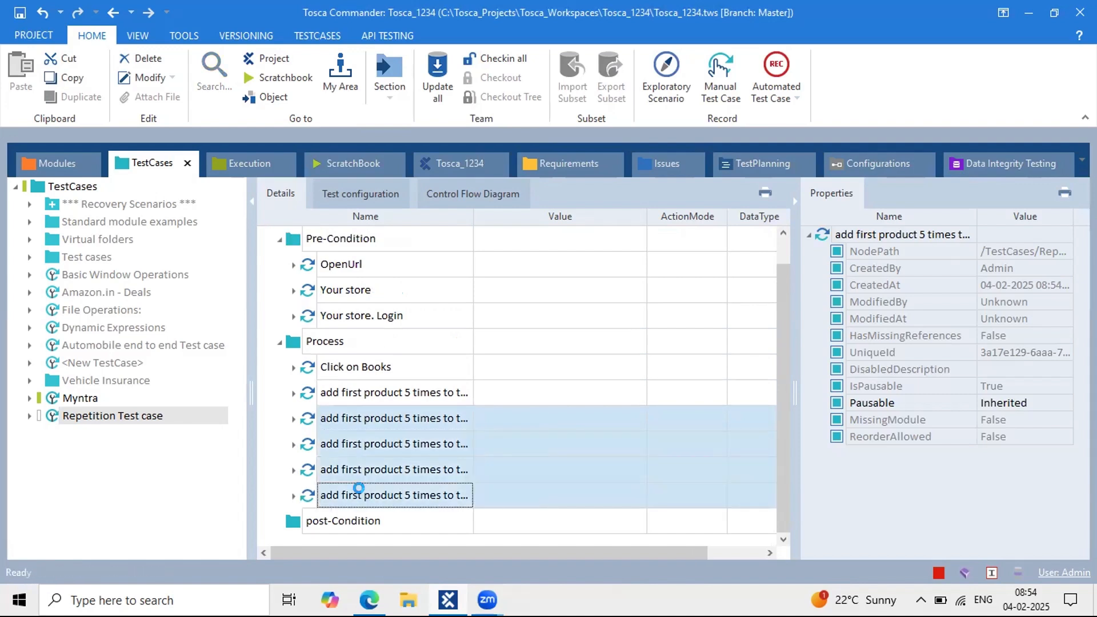
{"action": "left_click", "coordinate": [377, 427]}
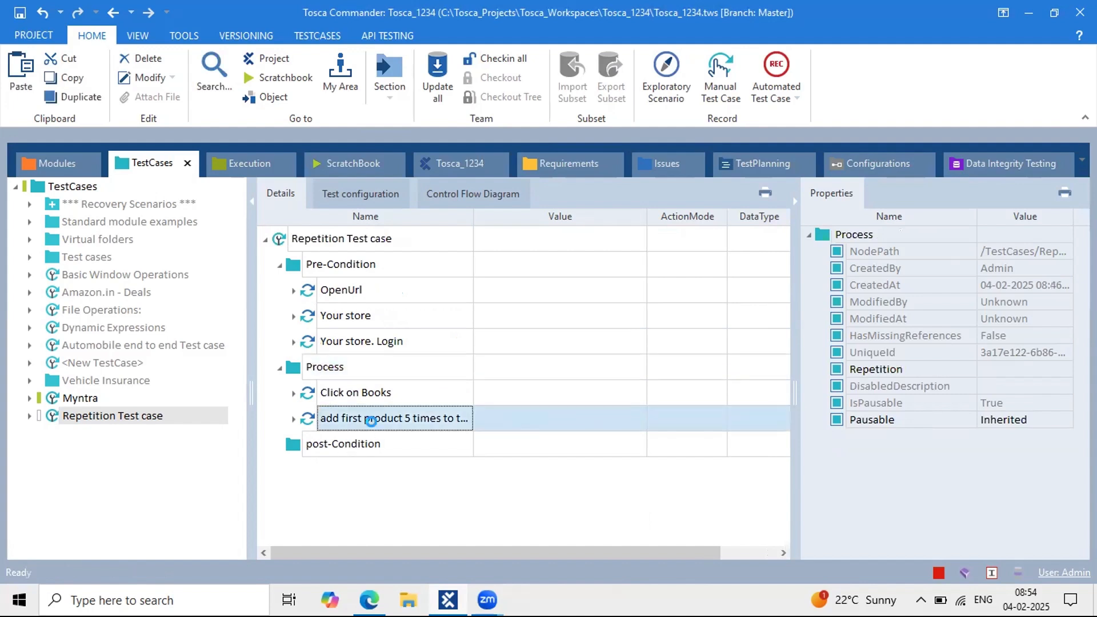
Step: Create a new folder named 'Add item to the cart' inside Process
{"action": "left_click", "coordinate": [329, 375]}
{"action": "right_click", "coordinate": [328, 374]}
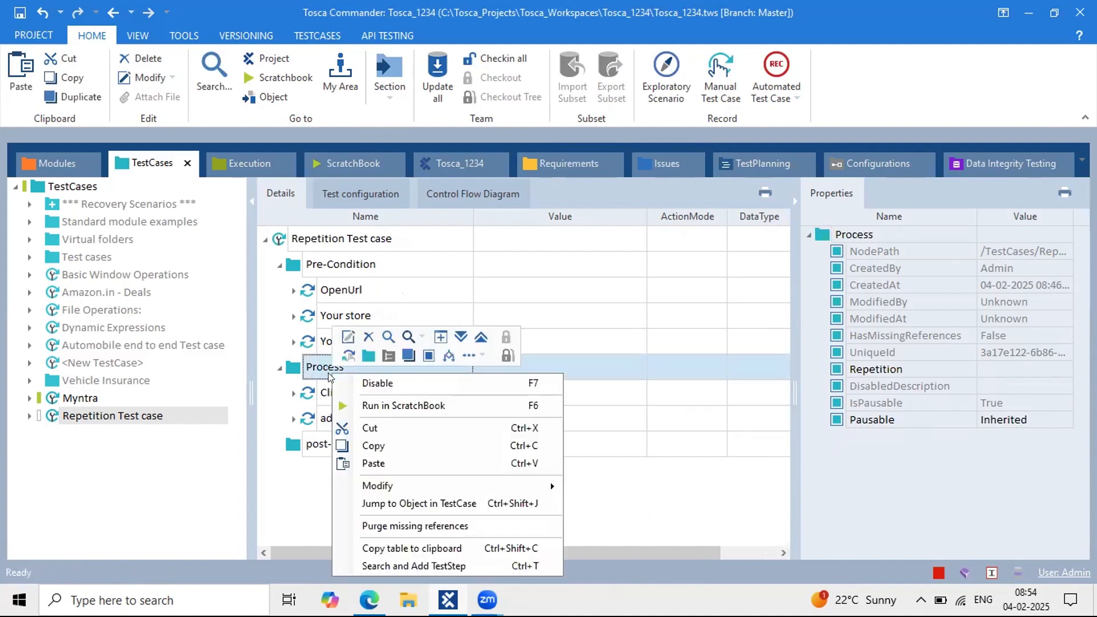
{"action": "left_click", "coordinate": [367, 357]}
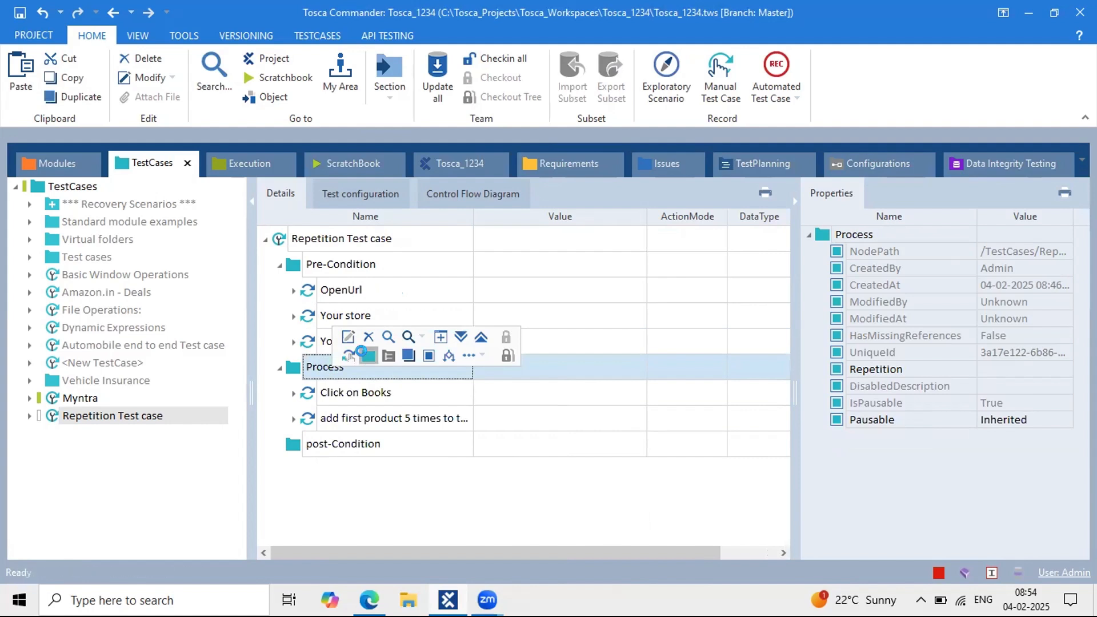
{"action": "type", "text": "Add"}
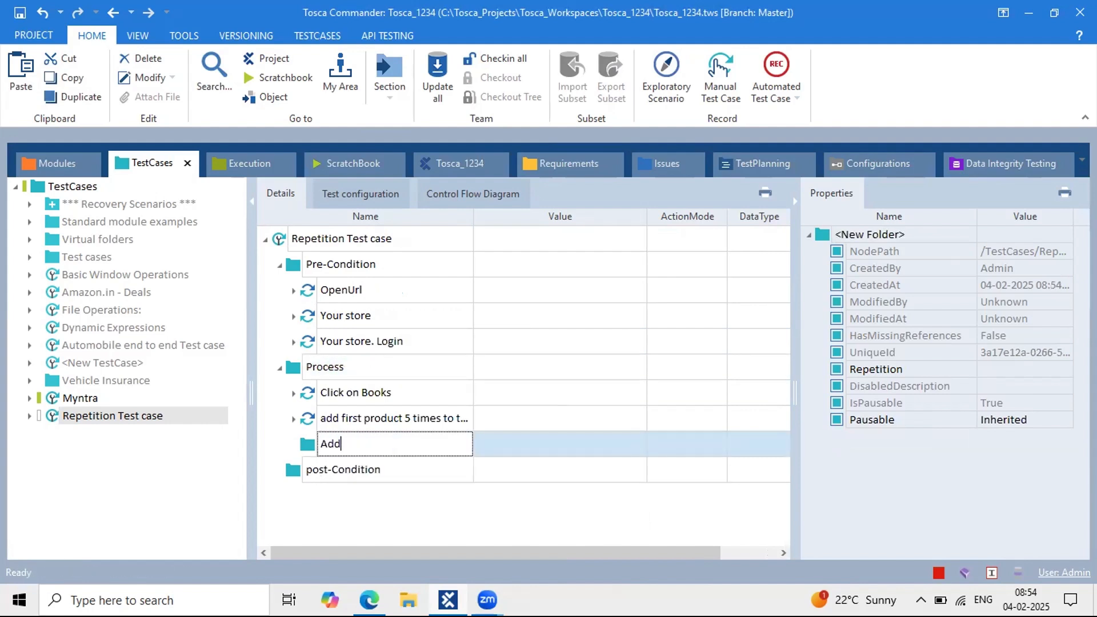
{"action": "type", "text": " item to the cart"}
{"action": "key", "text": "Return"}
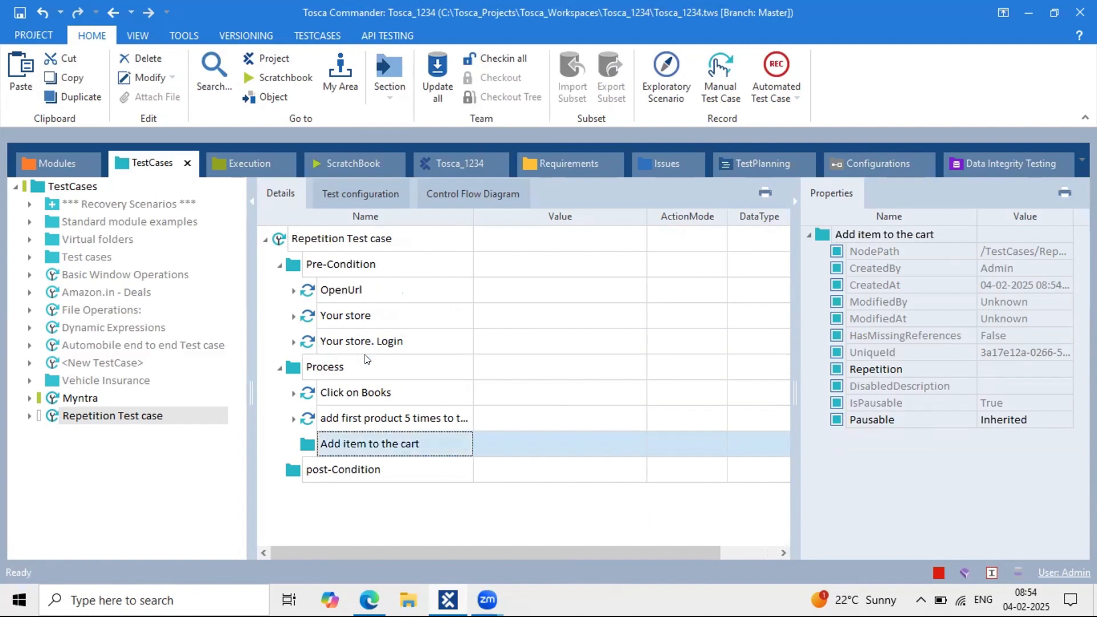
Step: Move the add-first-product step into the 'Add item to the cart' folder
{"action": "left_click_drag", "start_coordinate": [306, 419], "coordinate": [326, 438]}
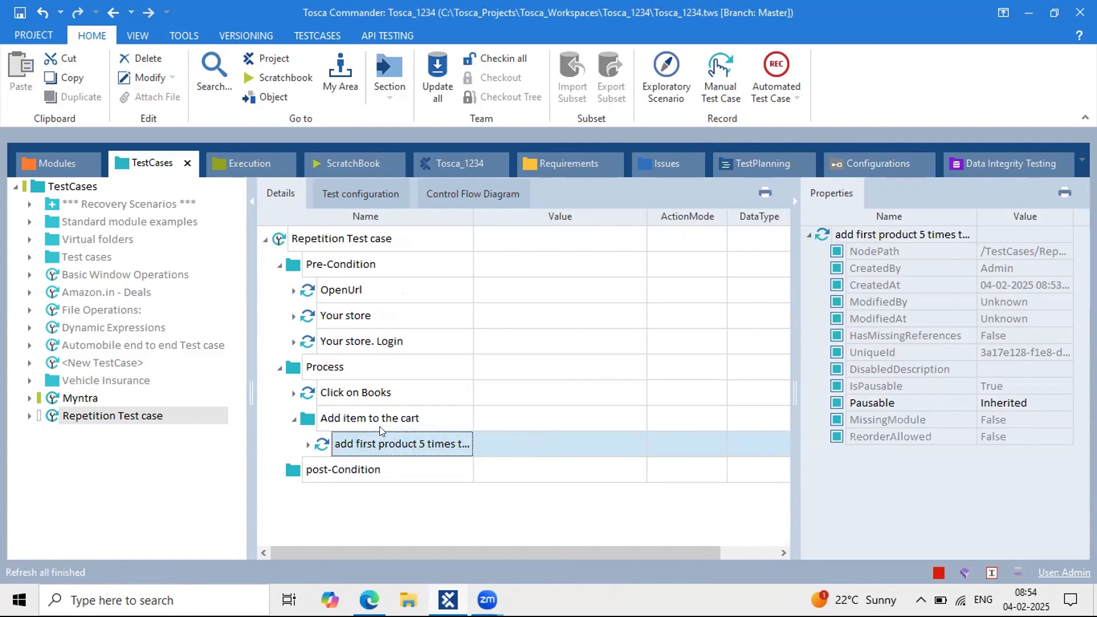
{"action": "left_click", "coordinate": [317, 428]}
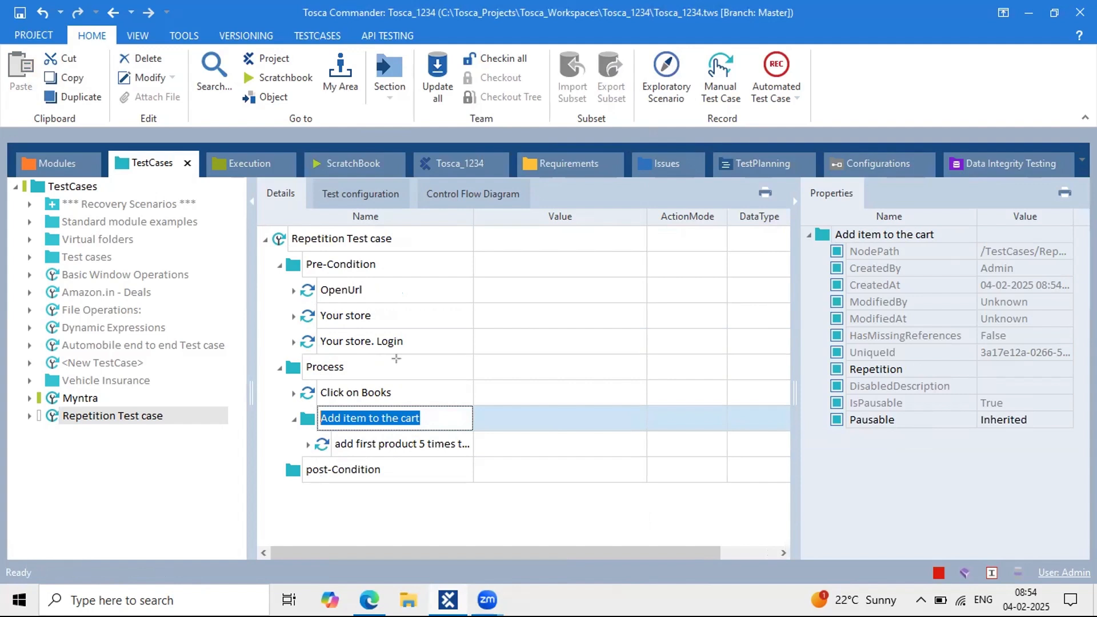
{"action": "left_click_drag", "start_coordinate": [425, 421], "coordinate": [828, 367]}
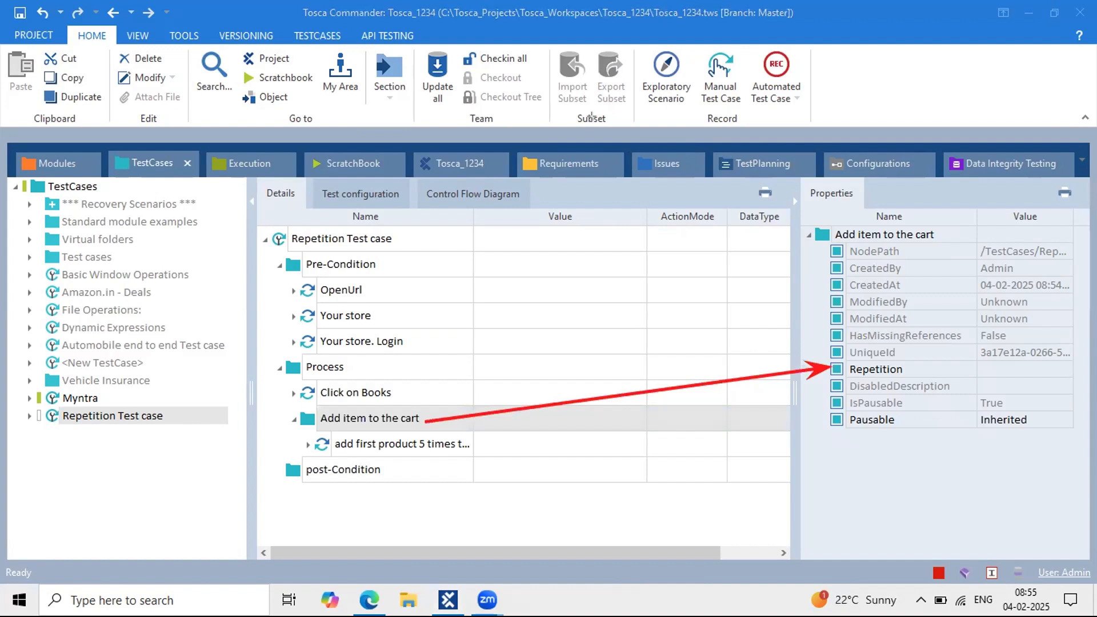
Step: Enter 5 as the Repetition value of 'Add item to the cart' in Properties
{"action": "left_click", "coordinate": [991, 369]}
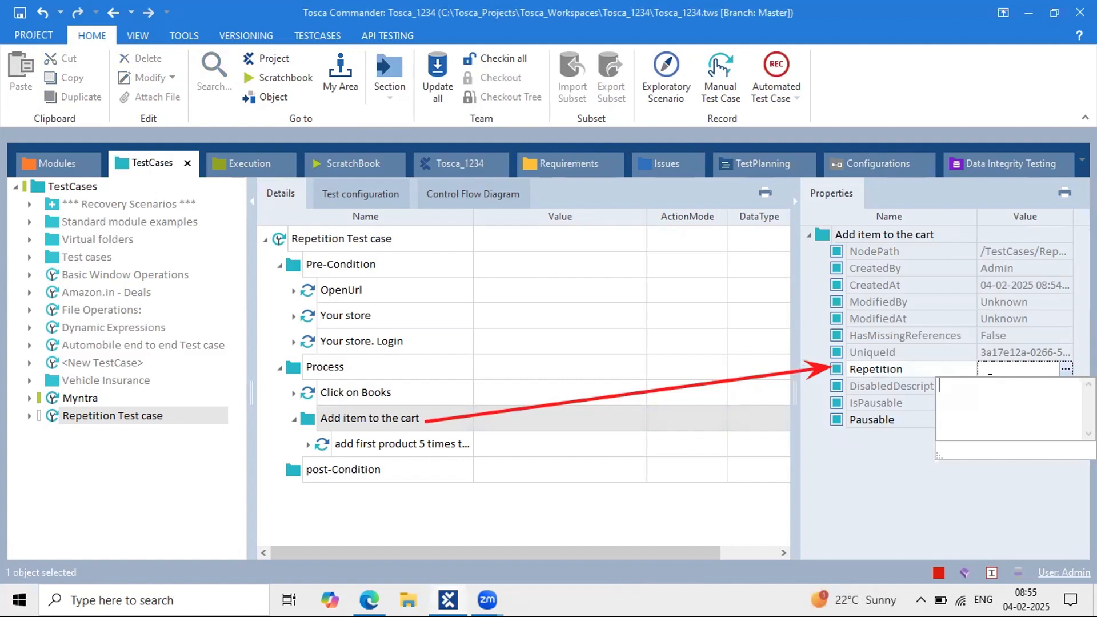
{"action": "left_click", "coordinate": [995, 366]}
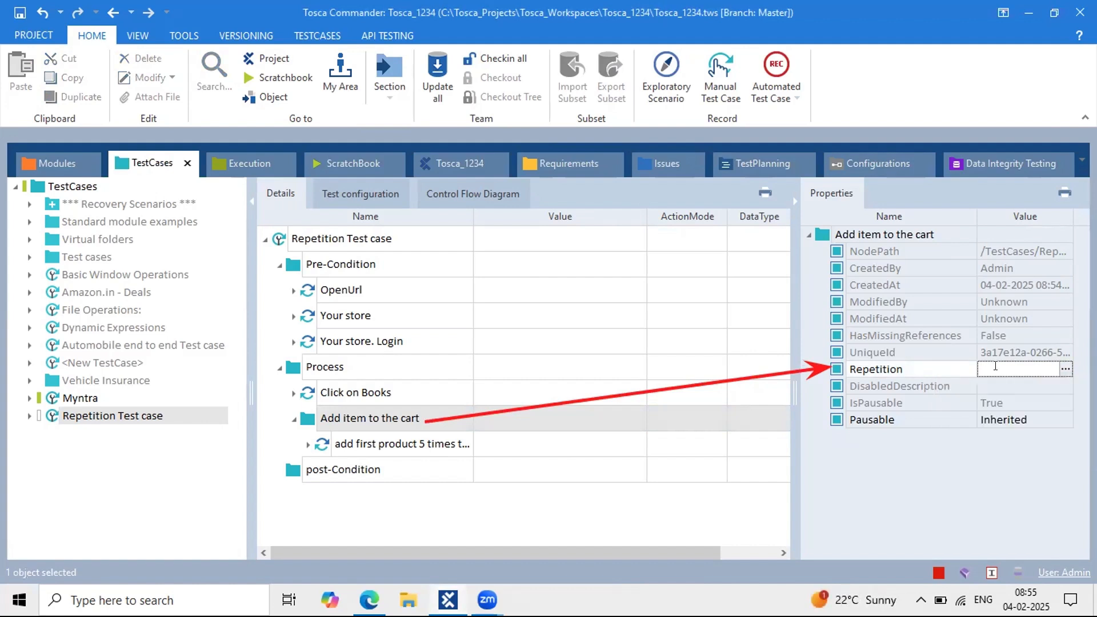
{"action": "type", "text": "5"}
{"action": "left_click", "coordinate": [632, 459]}
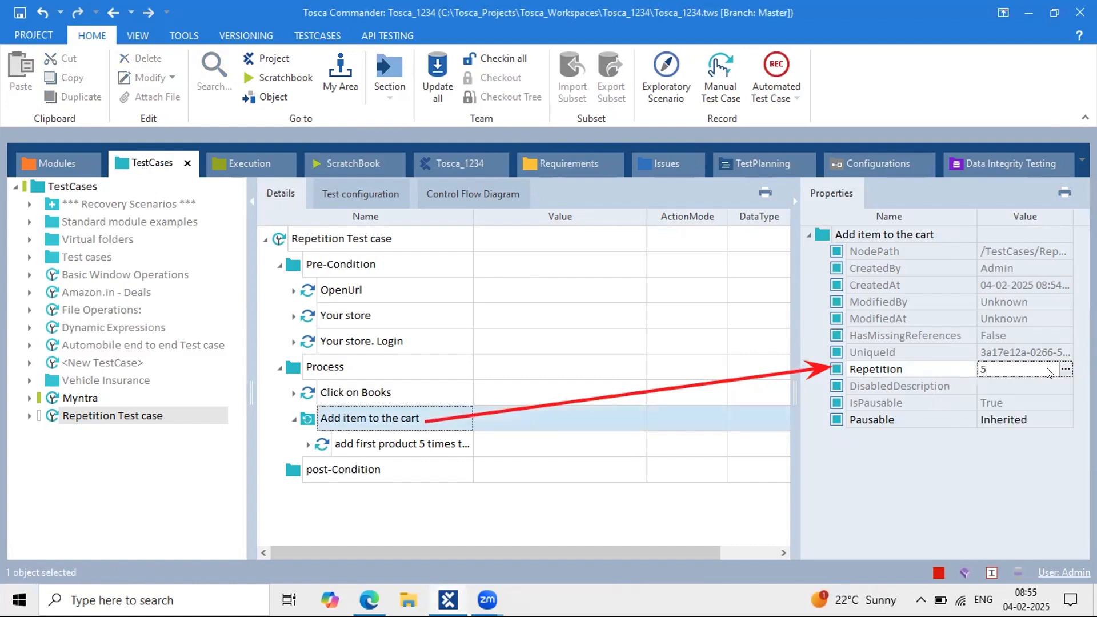
{"action": "left_click", "coordinate": [401, 420]}
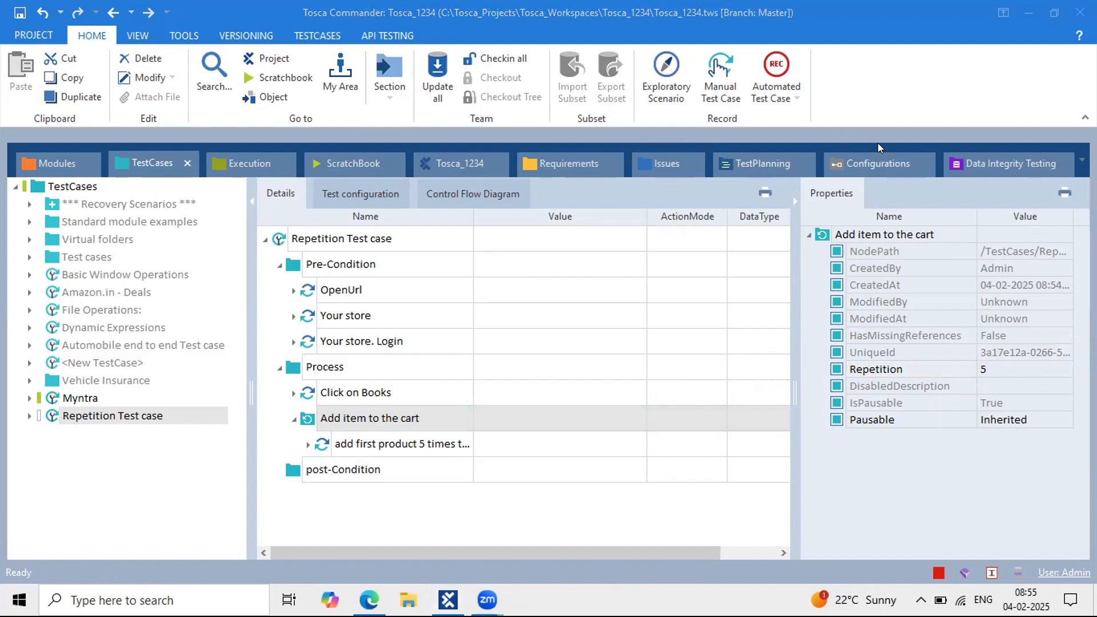
Step: Set the Repetition Test case's Browser configuration to Edge
{"action": "left_click", "coordinate": [305, 238]}
{"action": "left_click", "coordinate": [354, 190]}
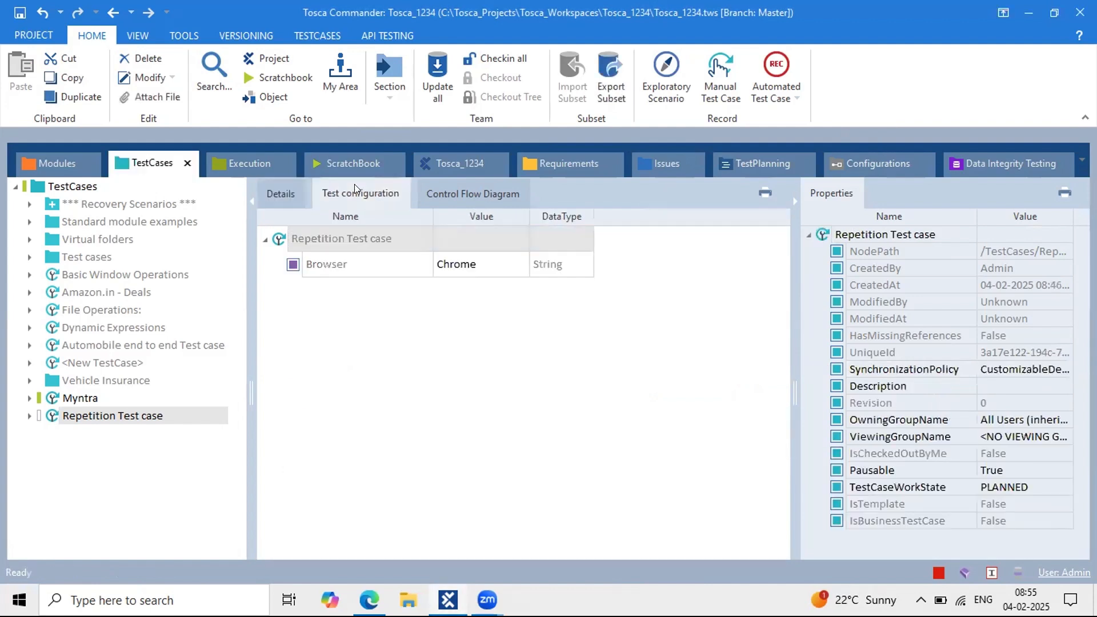
{"action": "left_click", "coordinate": [455, 264]}
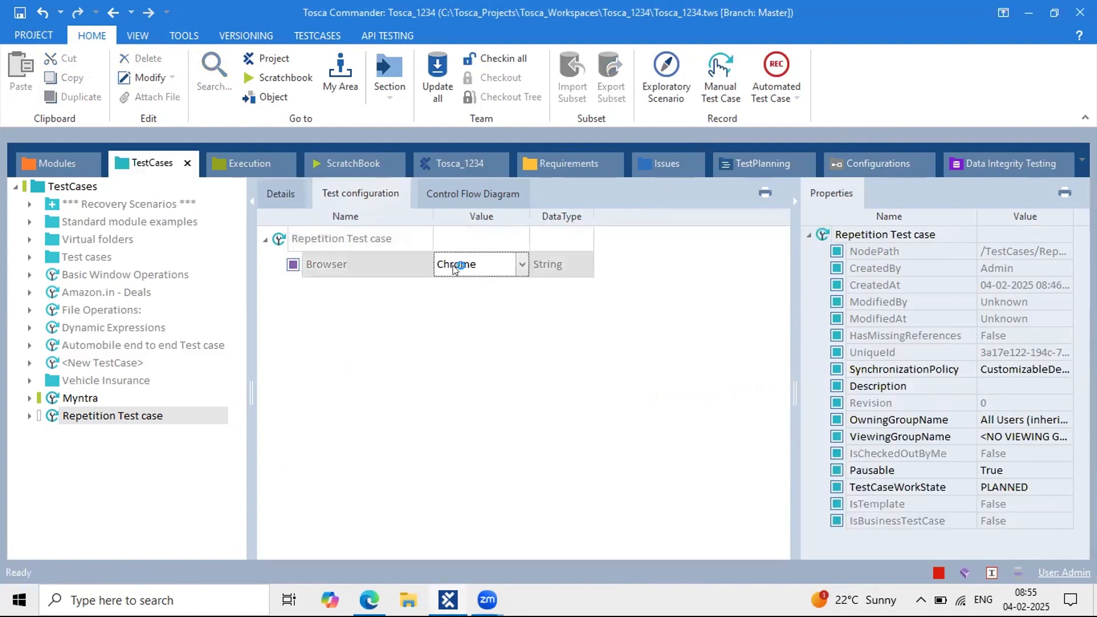
{"action": "left_click", "coordinate": [522, 264]}
{"action": "left_click", "coordinate": [469, 295]}
Step: Run the 'Add item to the cart' folder in ScratchBook
{"action": "left_click", "coordinate": [264, 189]}
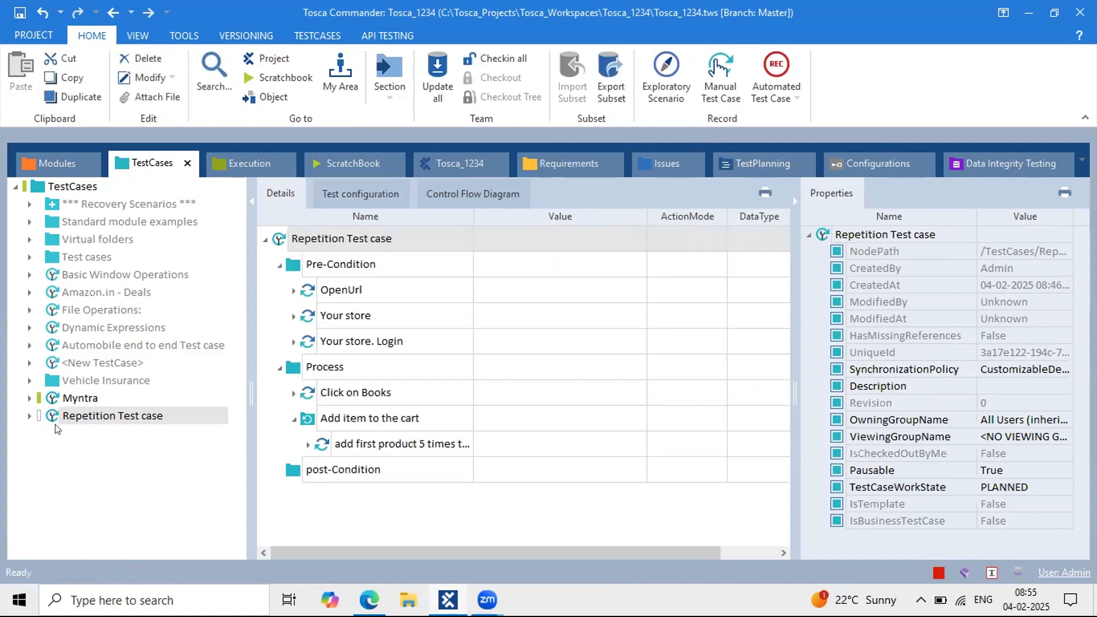
{"action": "left_click", "coordinate": [29, 416]}
{"action": "left_click", "coordinate": [73, 451]}
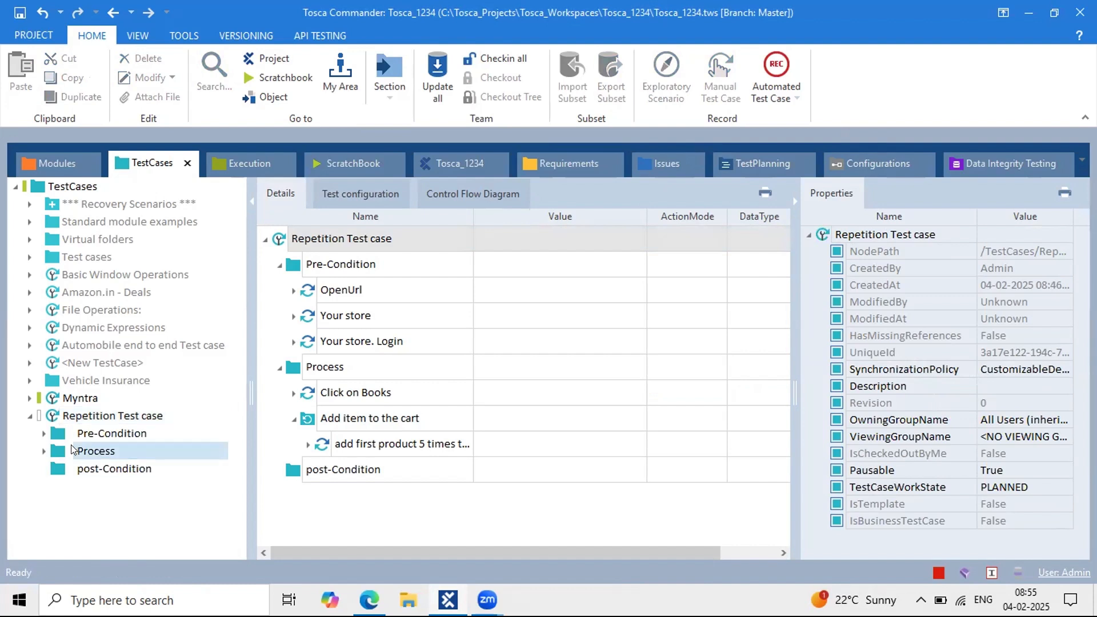
{"action": "left_click", "coordinate": [44, 451]}
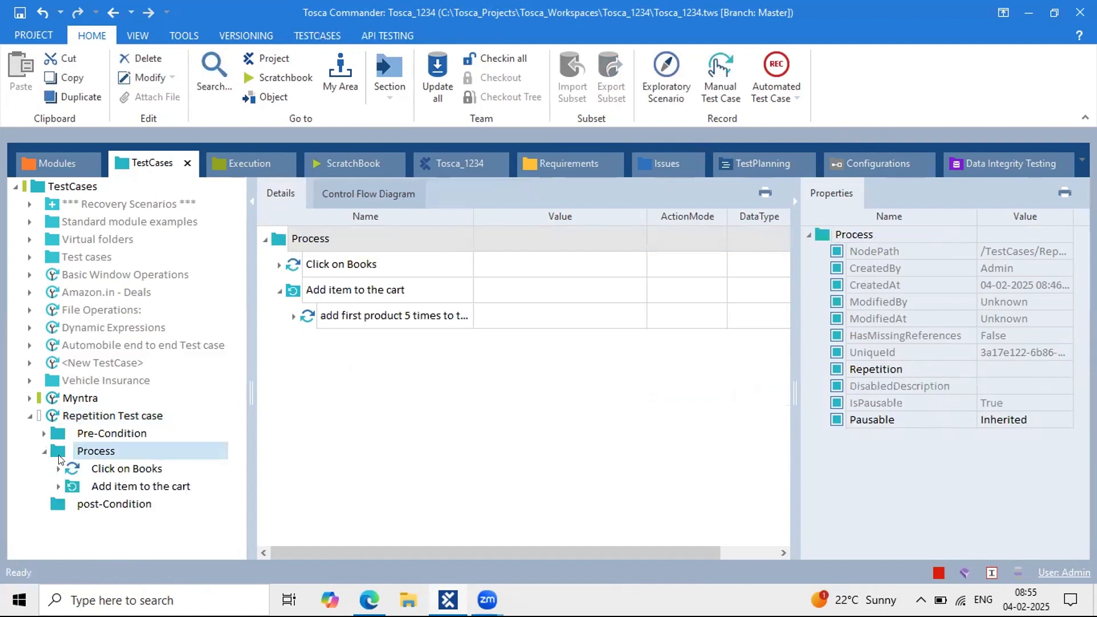
{"action": "left_click", "coordinate": [131, 487]}
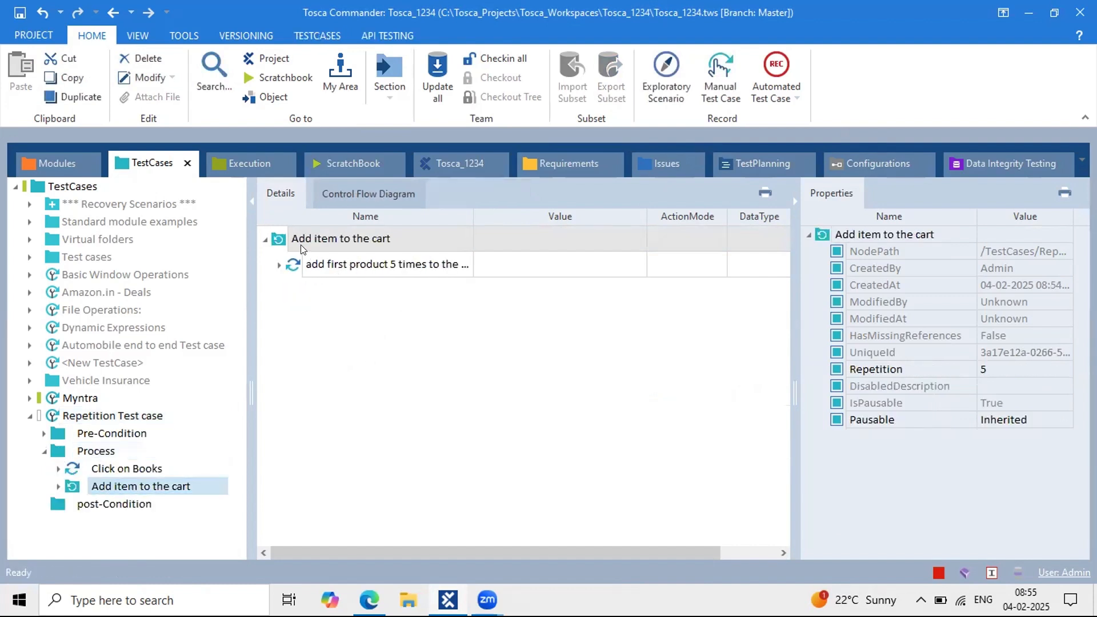
{"action": "right_click", "coordinate": [301, 250]}
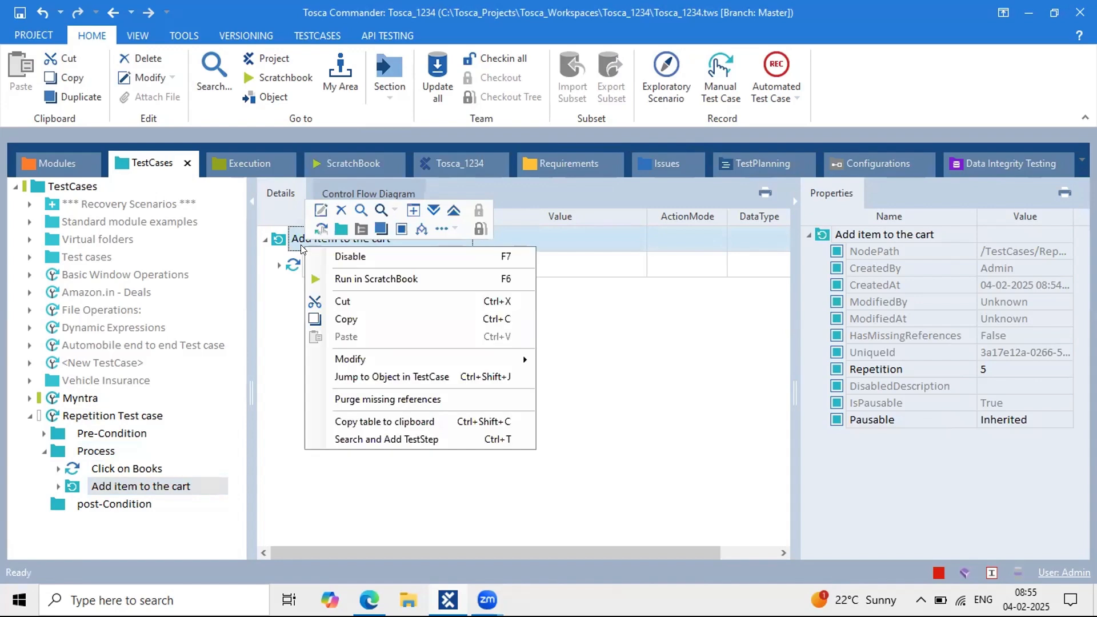
{"action": "left_click", "coordinate": [363, 280]}
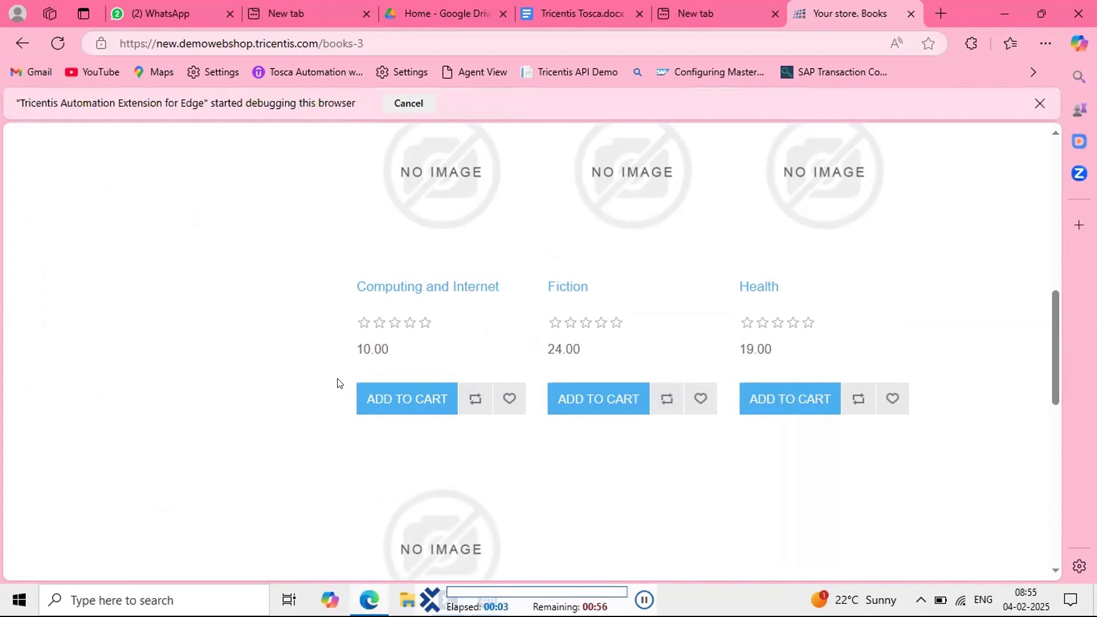
{"action": "left_click", "coordinate": [404, 352]}
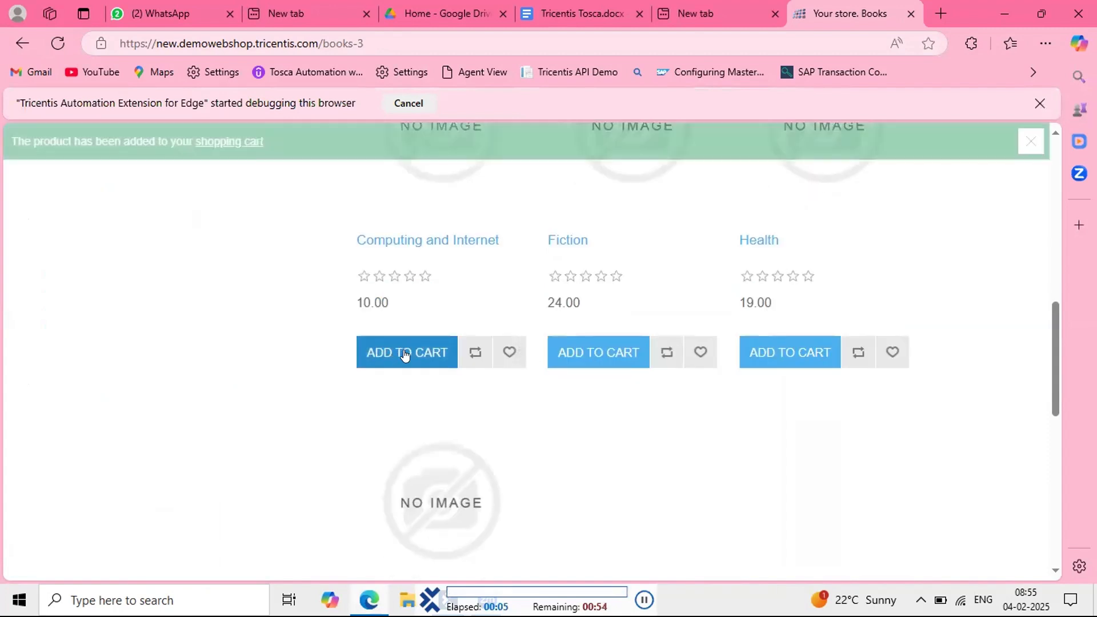
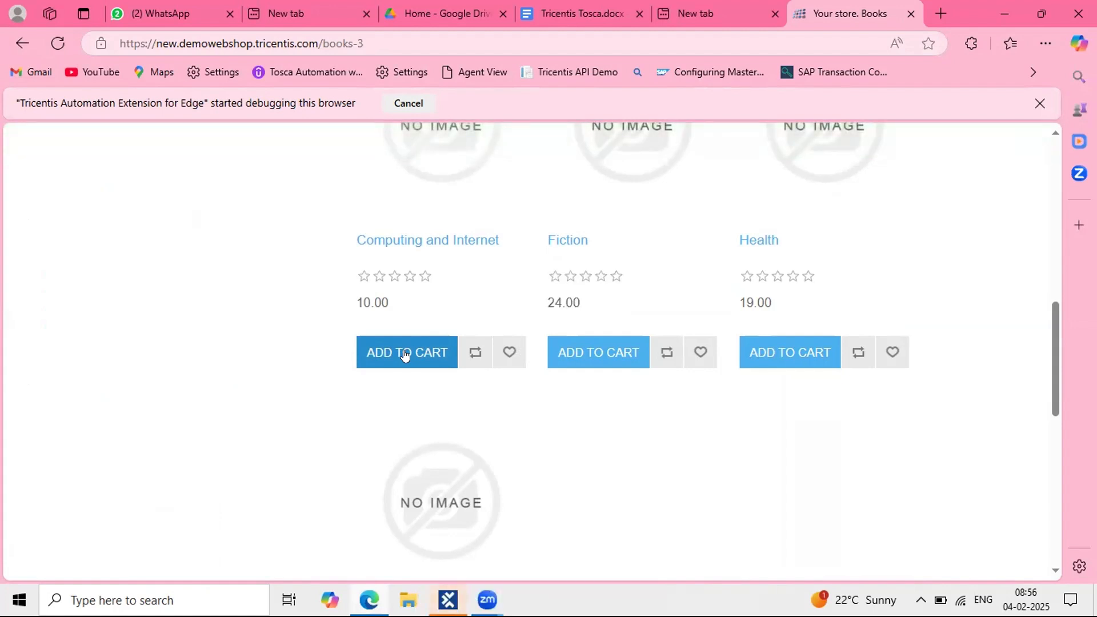
Step: Bring Tosca Commander to the front and show the TestCases workspace
{"action": "left_click", "coordinate": [449, 600]}
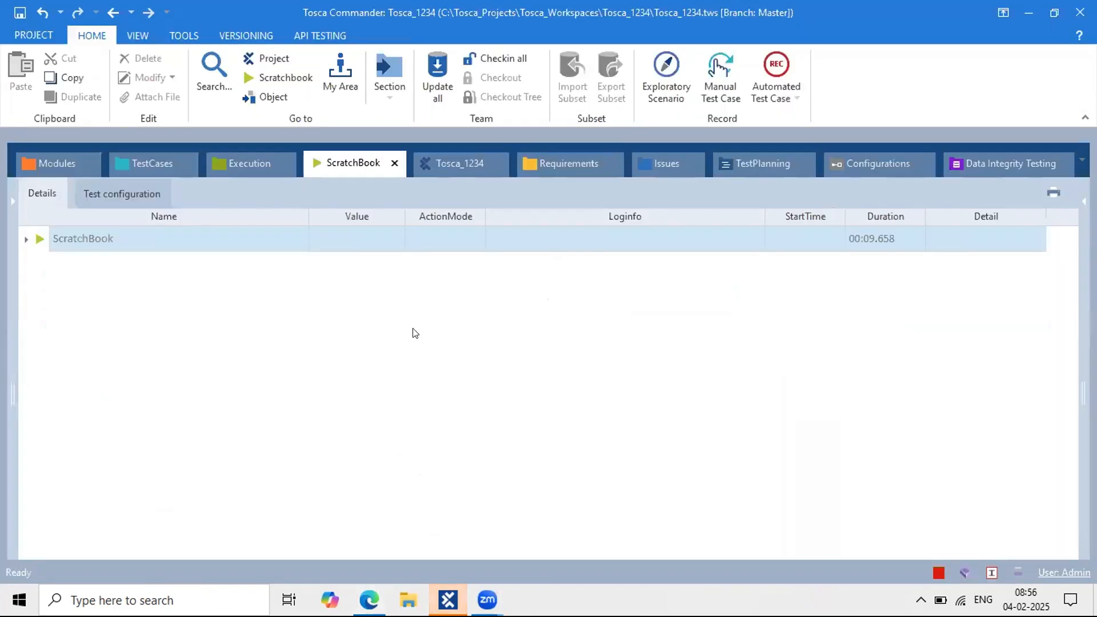
{"action": "left_click", "coordinate": [145, 161]}
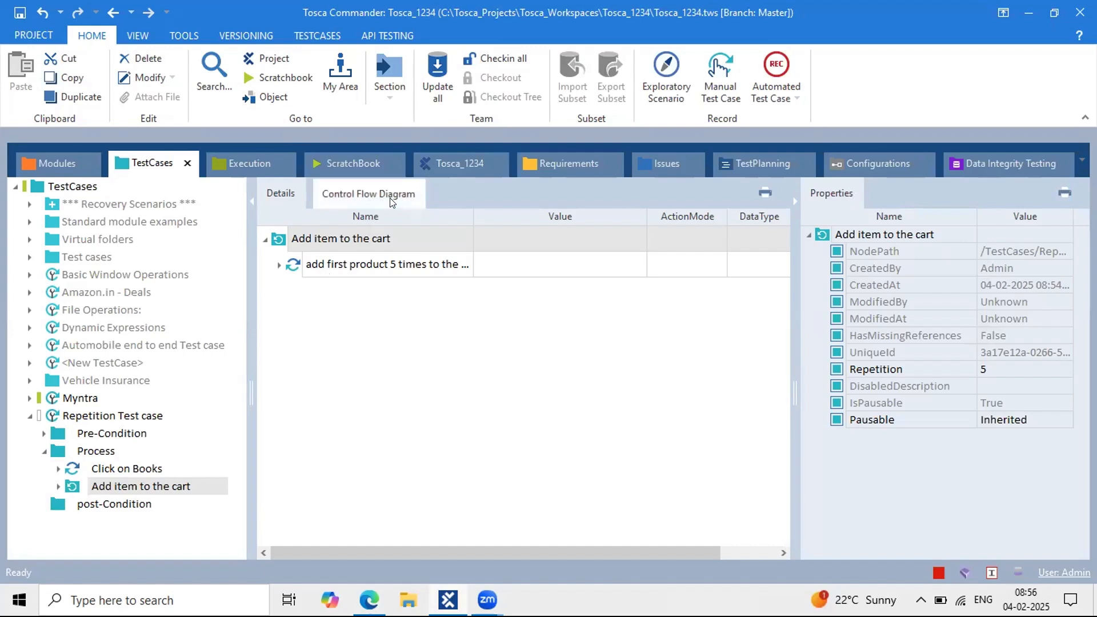
Step: Begin renaming the 'add first product 5 times' step, leave its name unchanged, and reselect Add item to the cart
{"action": "left_click", "coordinate": [333, 238]}
{"action": "left_click", "coordinate": [405, 270]}
{"action": "left_click_drag", "start_coordinate": [405, 269], "coordinate": [186, 276]}
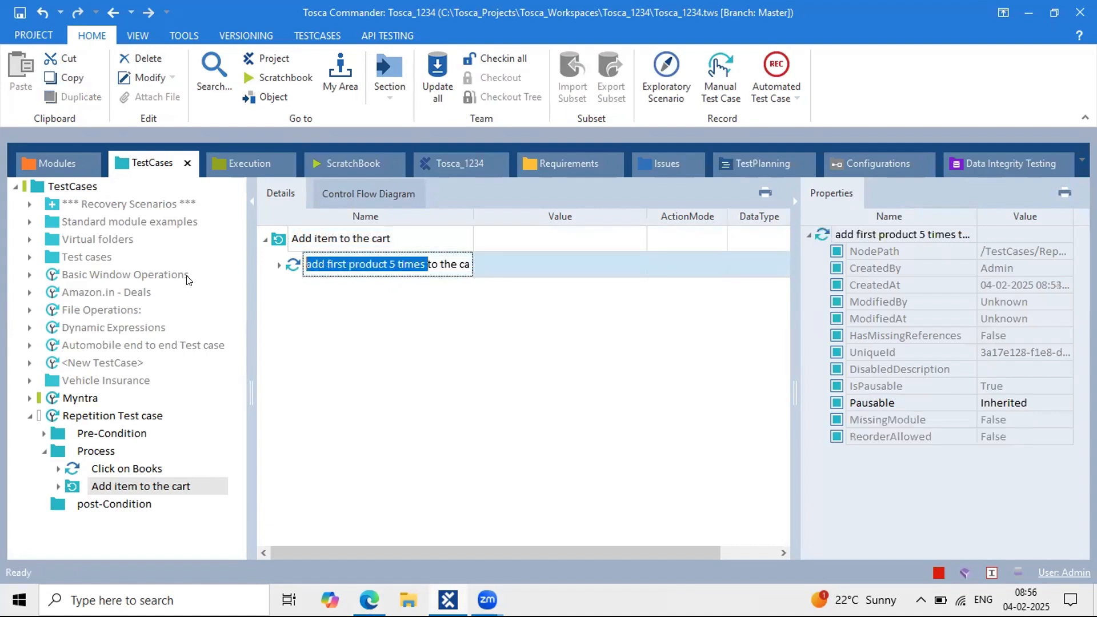
{"action": "left_click", "coordinate": [302, 334]}
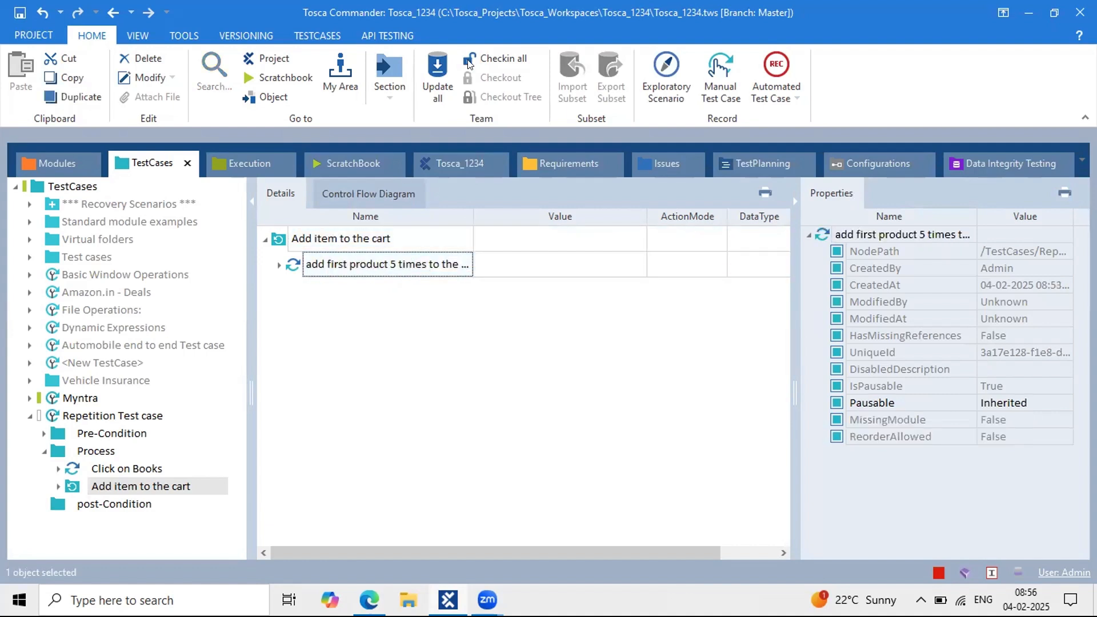
{"action": "left_click", "coordinate": [469, 64]}
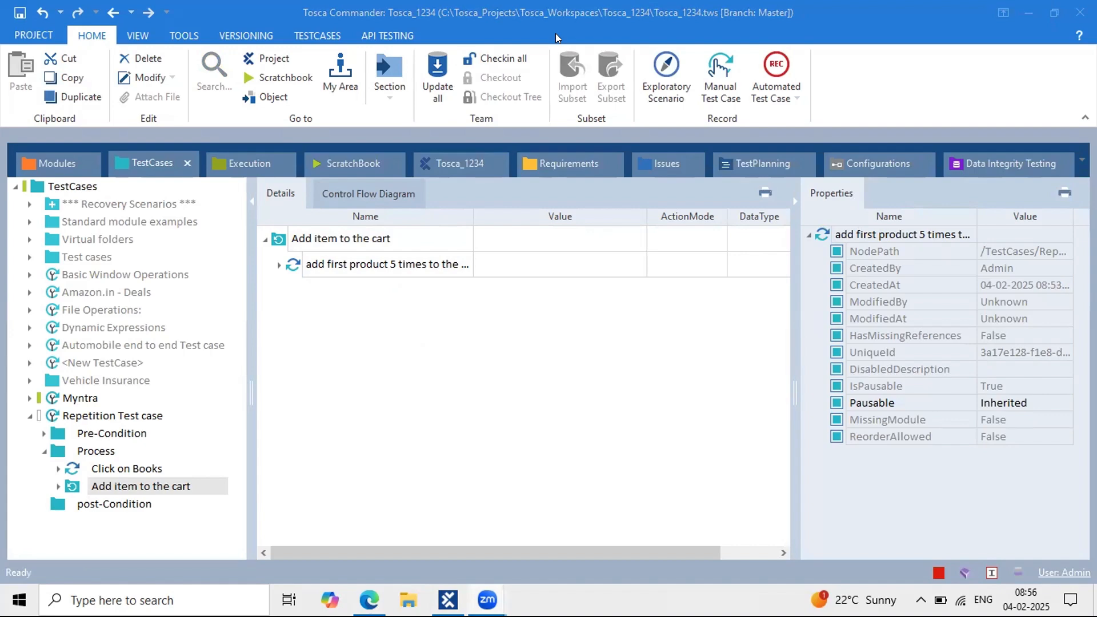
{"action": "left_click", "coordinate": [393, 332]}
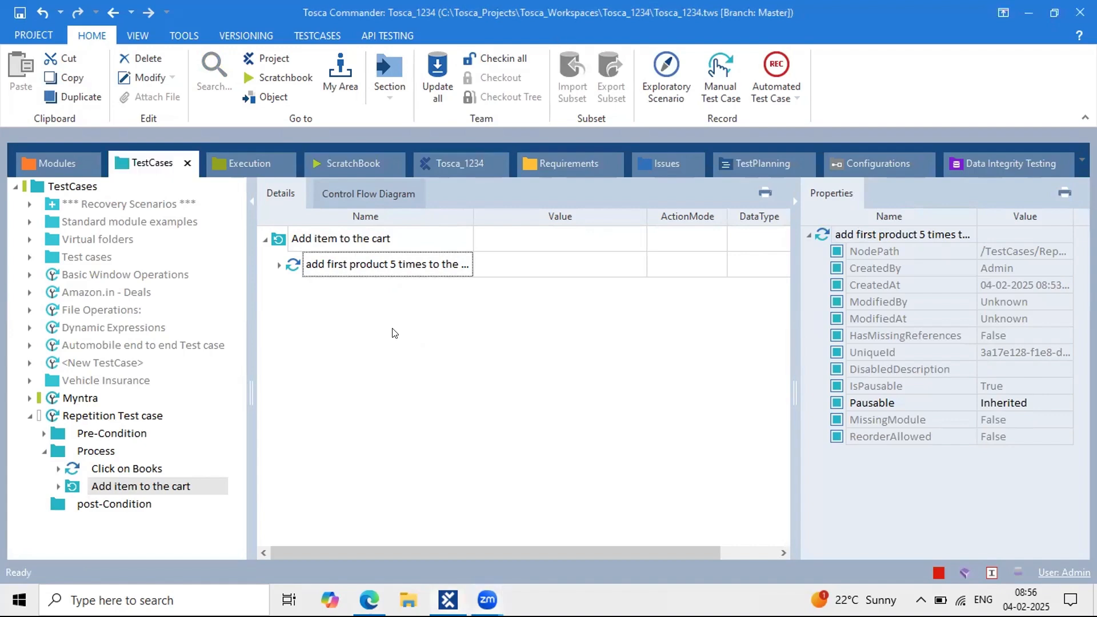
{"action": "left_click", "coordinate": [362, 236]}
Step: In the Tricentis Tosca.docx notes, add a 'Repetition Function:' heading with a dashed rule
{"action": "key", "text": "alt+Tab"}
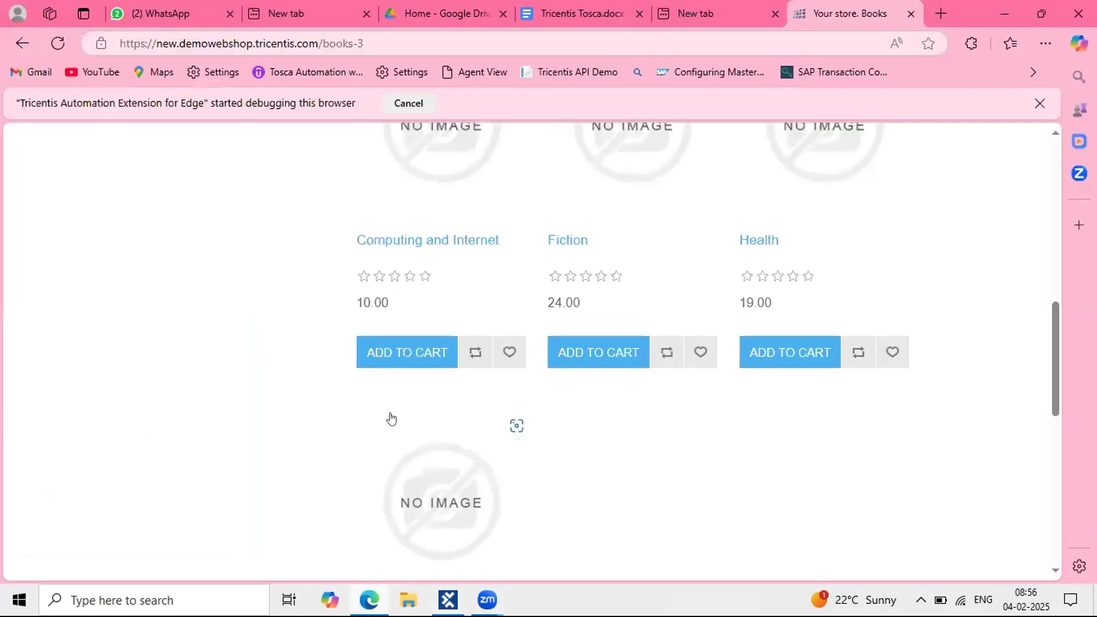
{"action": "left_click", "coordinate": [758, 20]}
{"action": "left_click", "coordinate": [579, 19]}
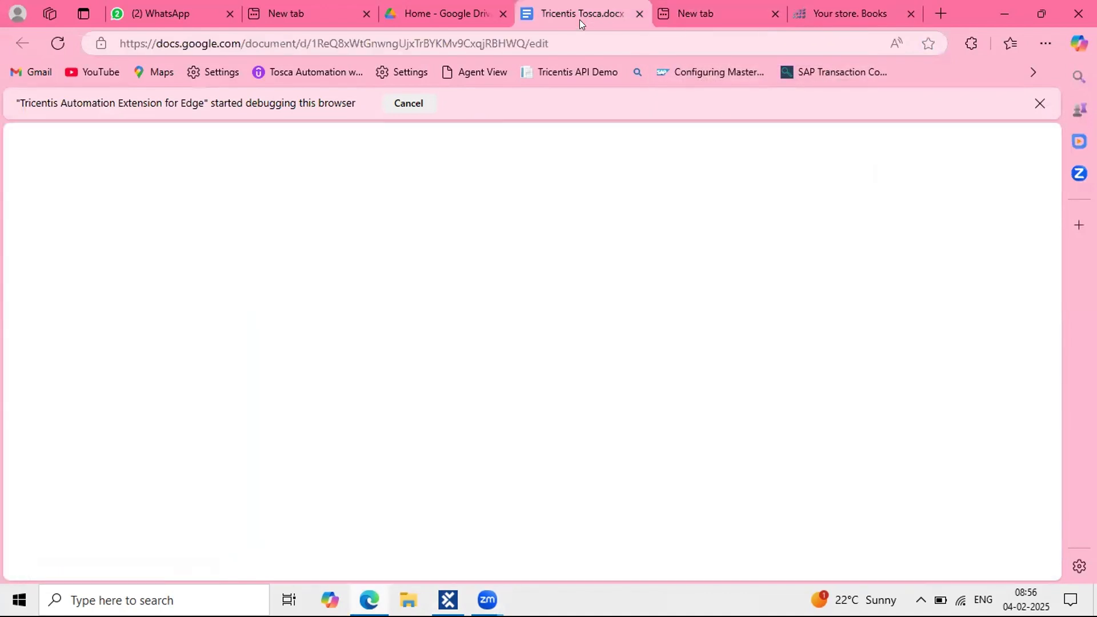
{"action": "left_click", "coordinate": [380, 409]}
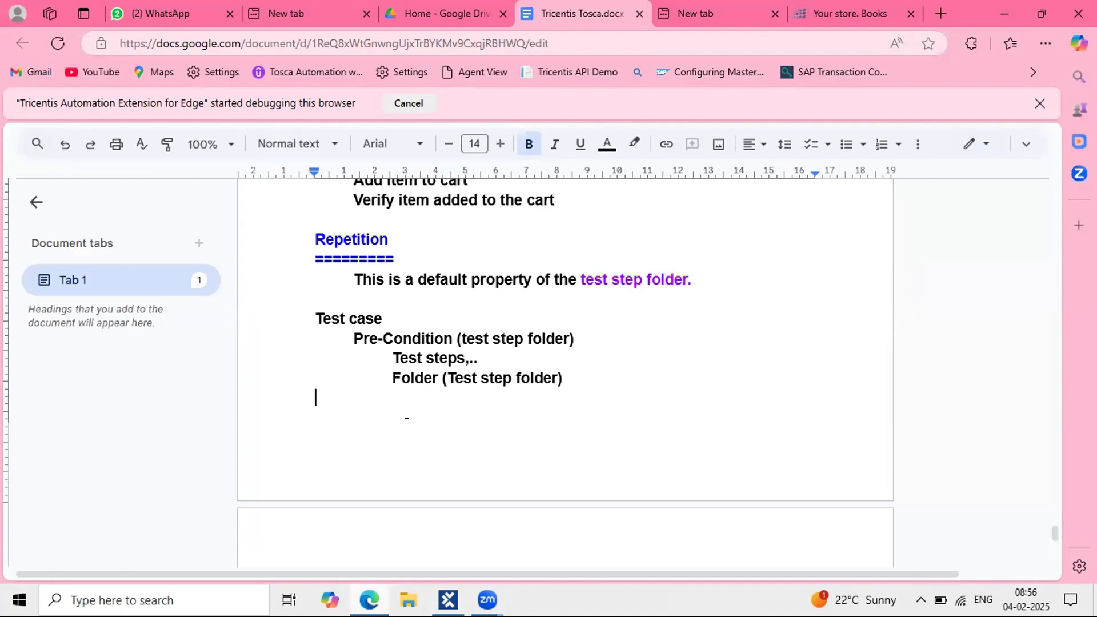
{"action": "key", "text": "Return"}
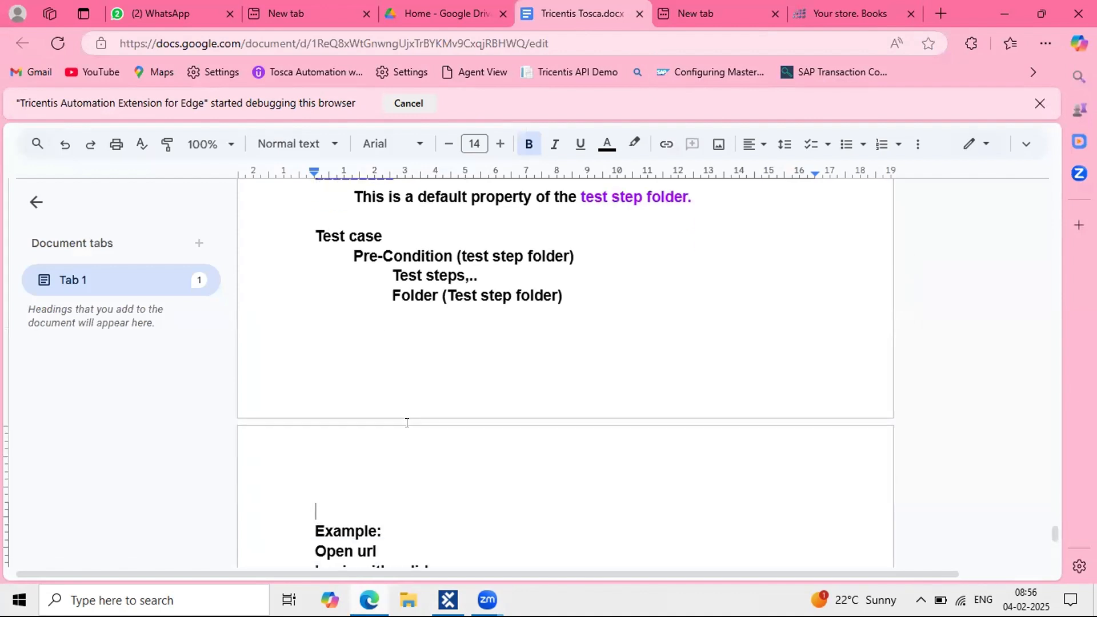
{"action": "key", "text": "BackSpace"}
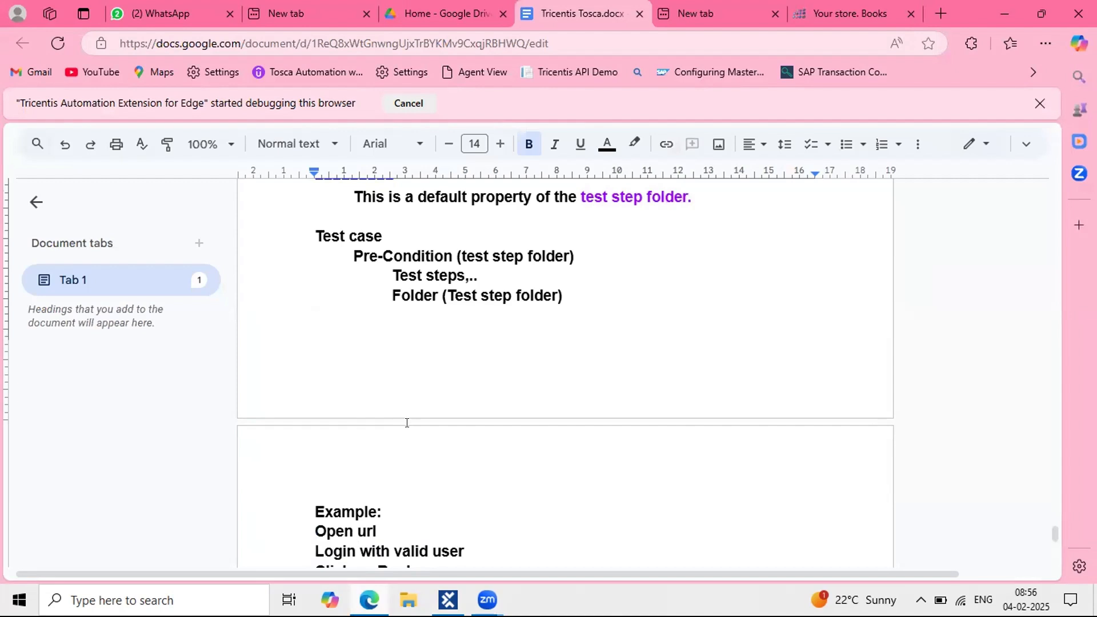
{"action": "key", "text": "Return"}
{"action": "type", "text": "Repeti"}
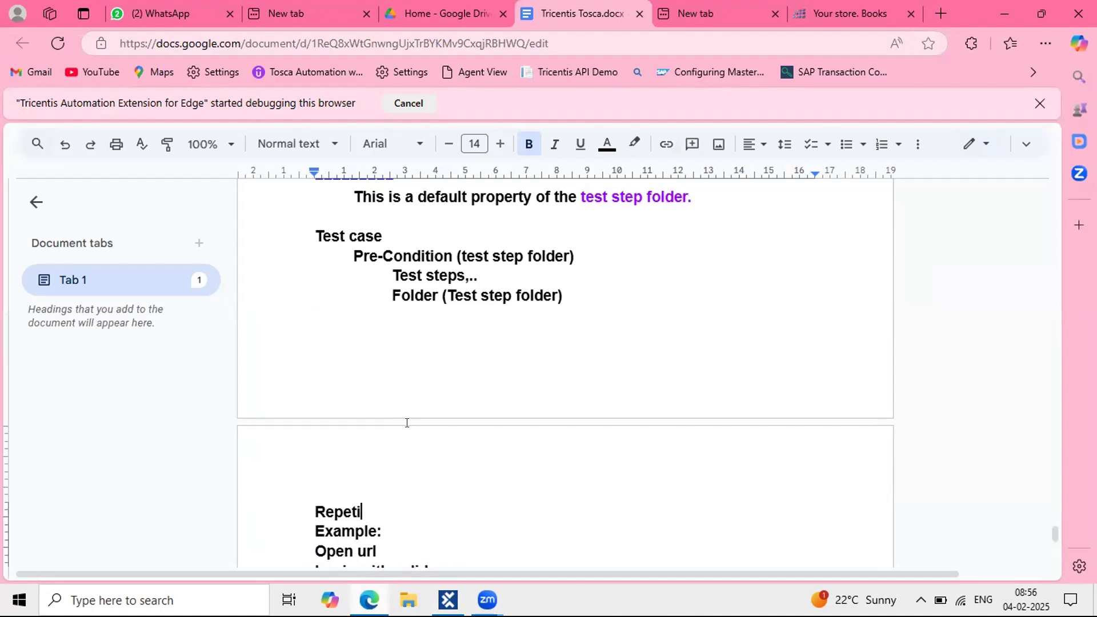
{"action": "type", "text": "tion Function:"}
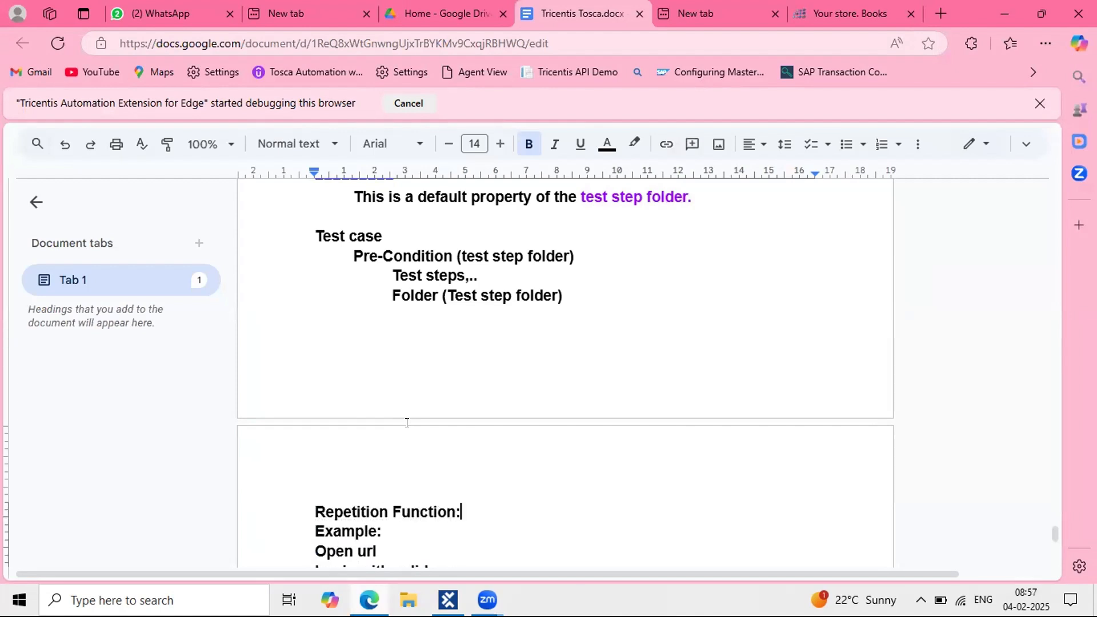
{"action": "key", "text": "Return"}
{"action": "type", "text": "------------------------"}
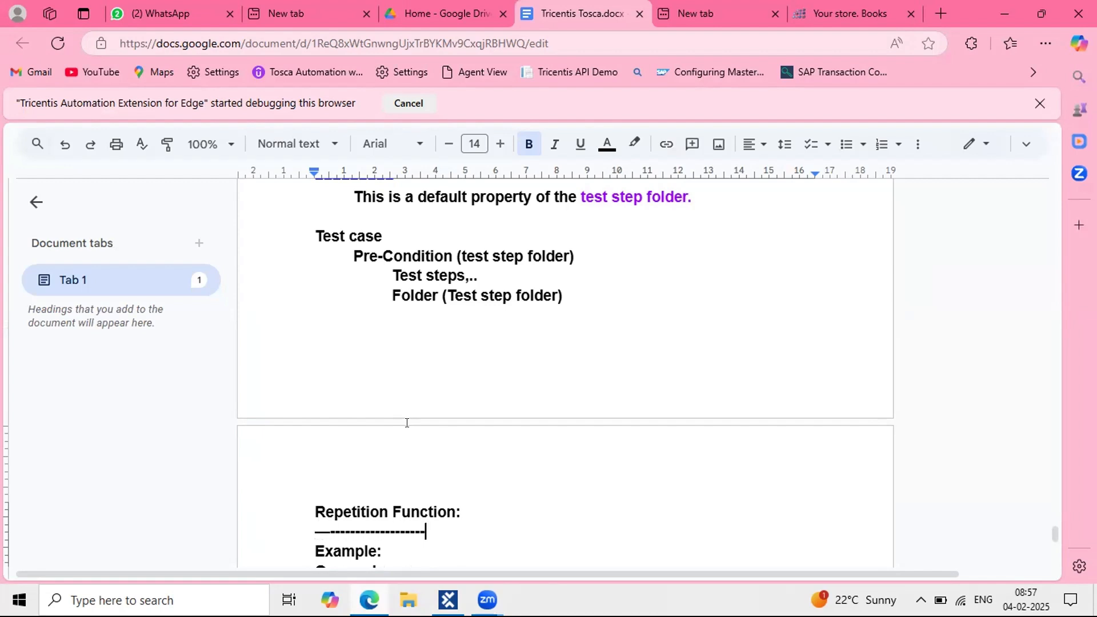
{"action": "key", "text": "Return"}
{"action": "key", "text": "Return"}
{"action": "key", "text": "Return"}
{"action": "key", "text": "Return"}
{"action": "key", "text": "Return"}
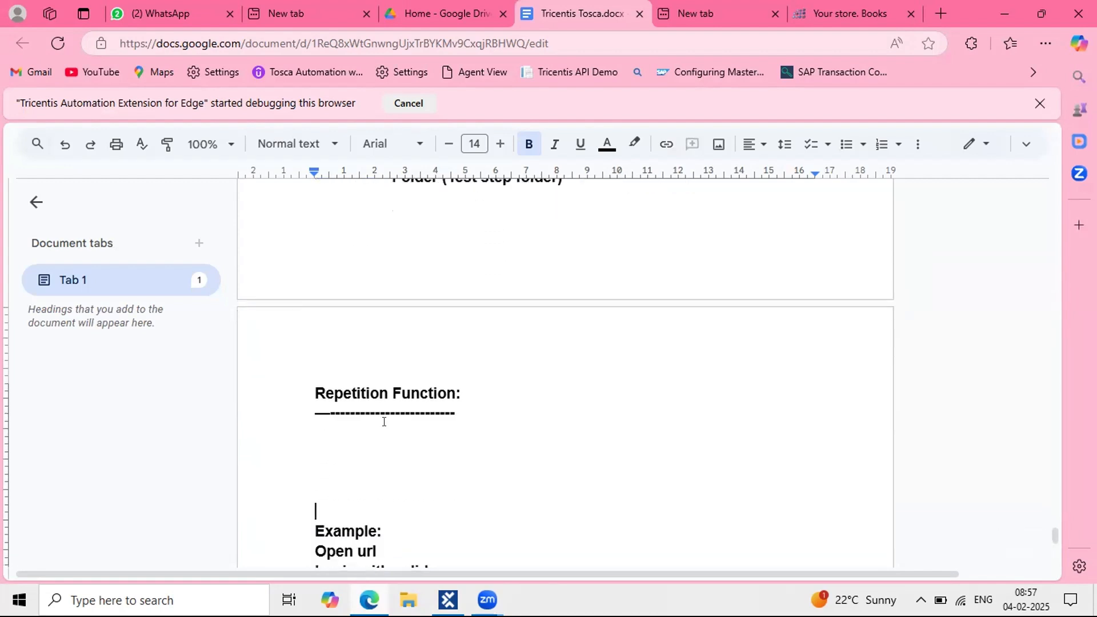
Step: Add the indented line '{REPETITION} => Numeric values in sequence manner', correcting REPETITION's spelling
{"action": "left_click", "coordinate": [384, 422]}
{"action": "key", "text": "Tab"}
{"action": "type", "text": "{REPETION"}
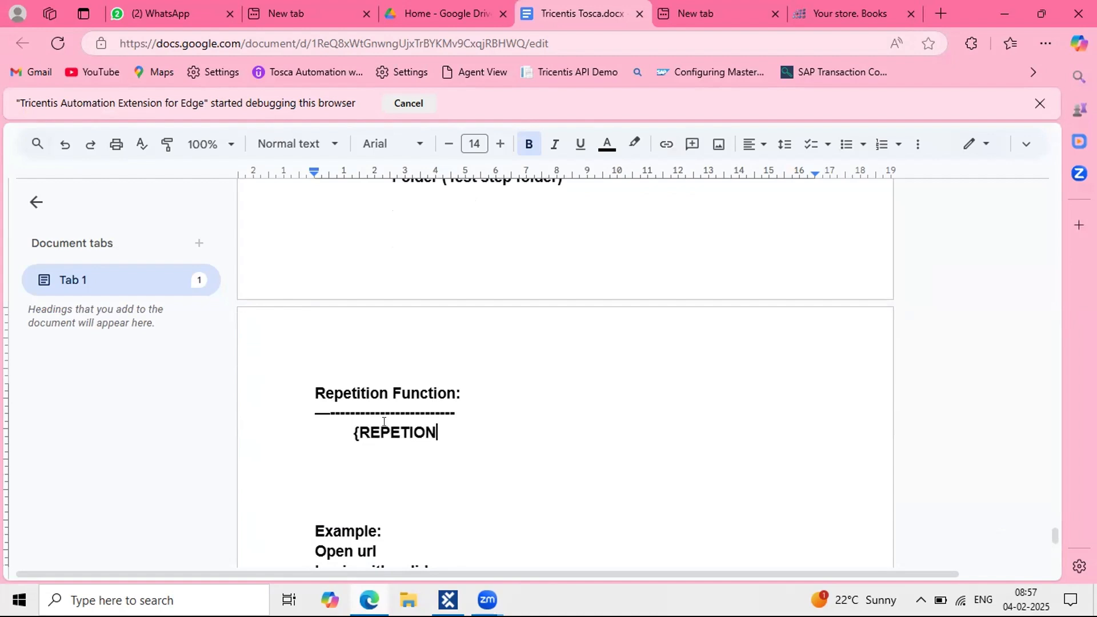
{"action": "type", "text": "} =>"}
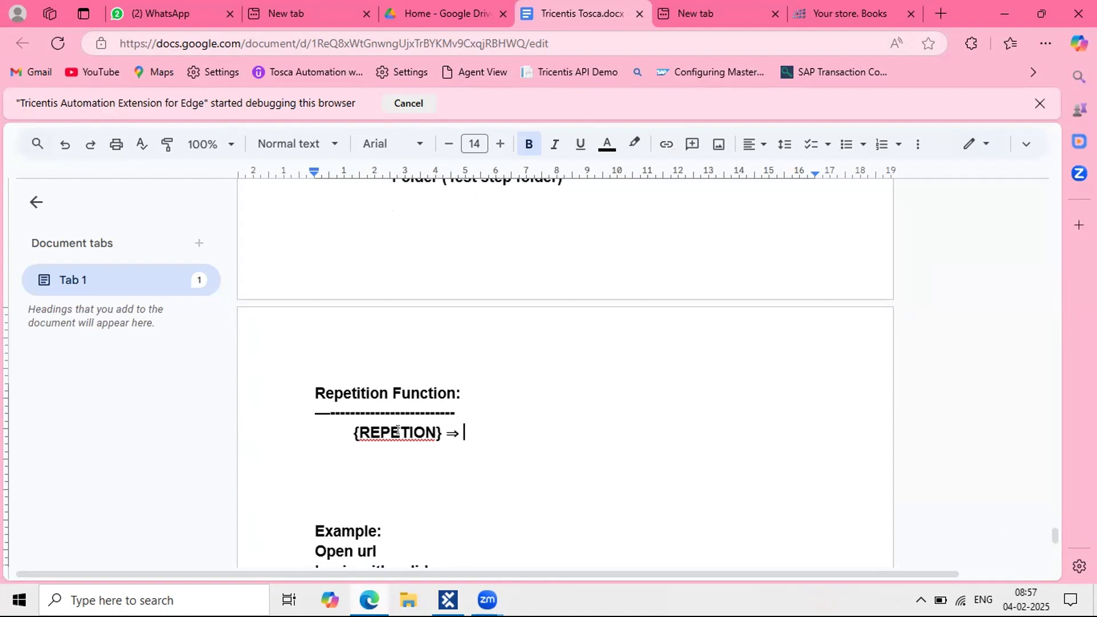
{"action": "left_click", "coordinate": [399, 431]}
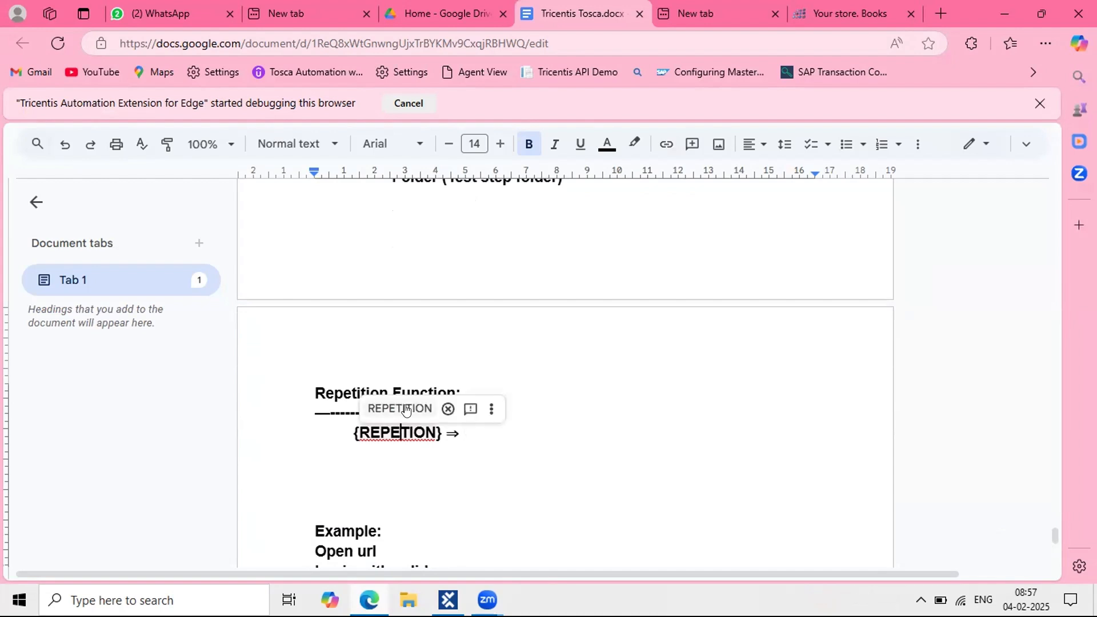
{"action": "left_click", "coordinate": [400, 408]}
{"action": "left_click", "coordinate": [518, 438]}
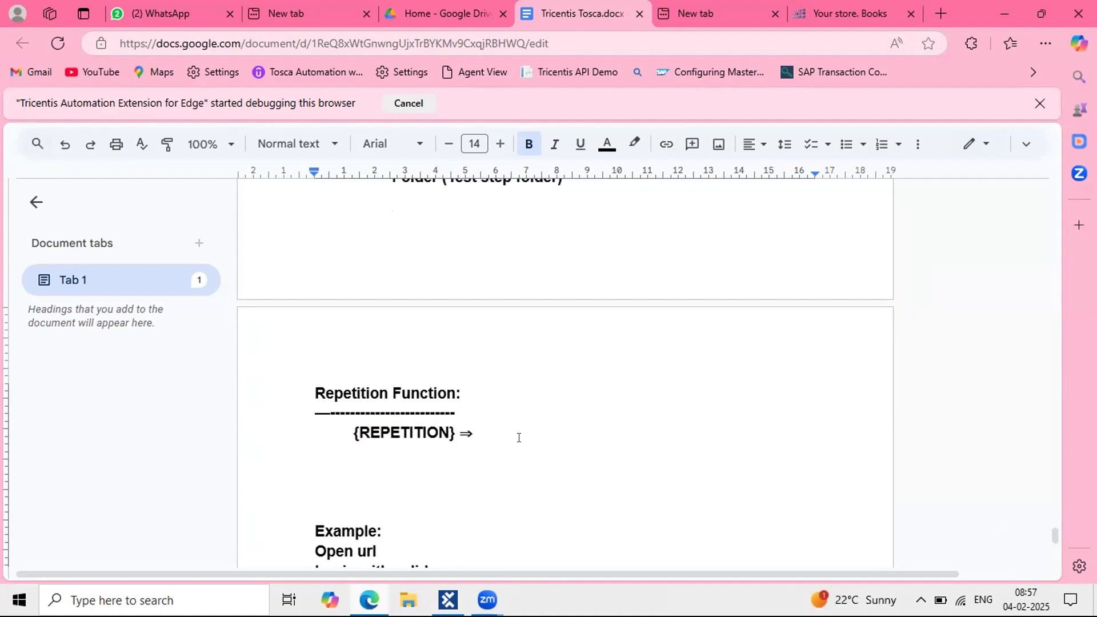
{"action": "type", "text": "Num"}
{"action": "type", "text": "eric values"}
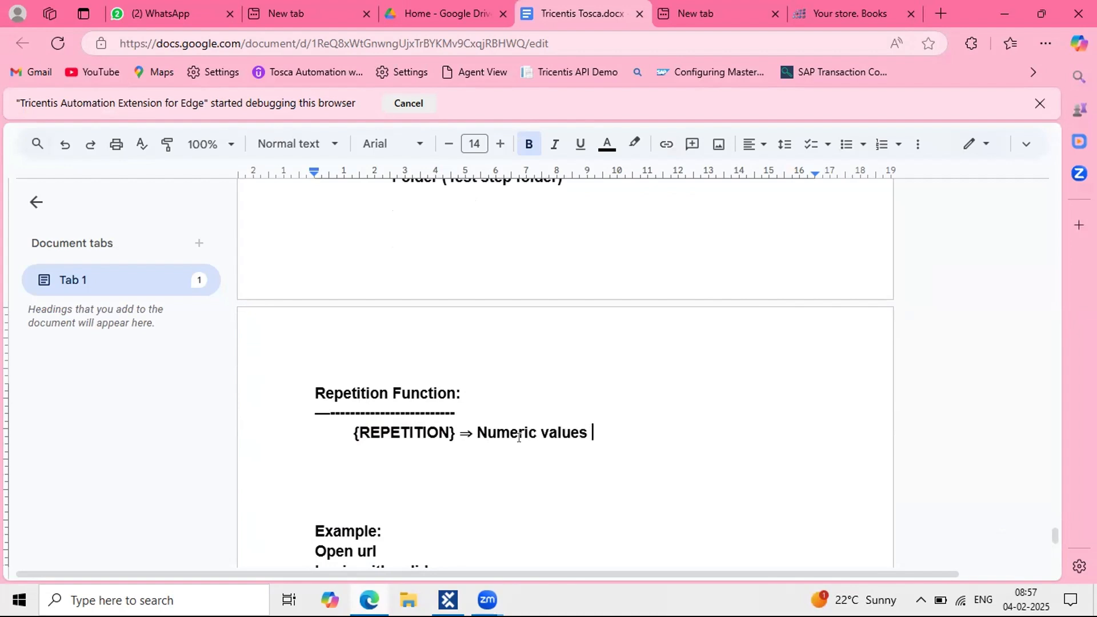
{"action": "type", "text": " in sequence manner"}
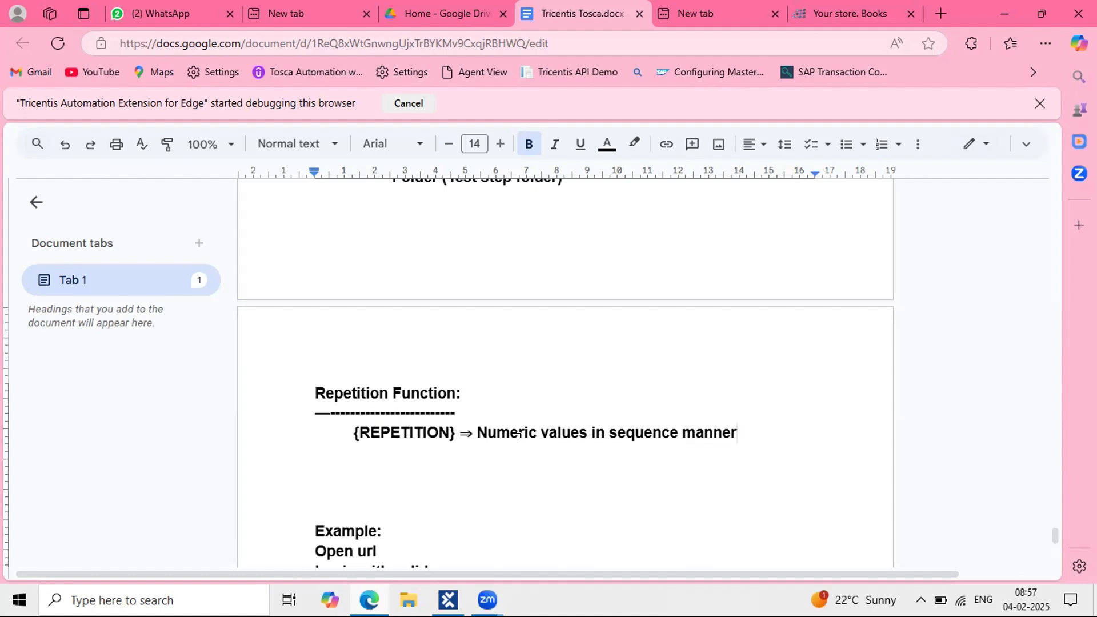
{"action": "key", "text": "Return"}
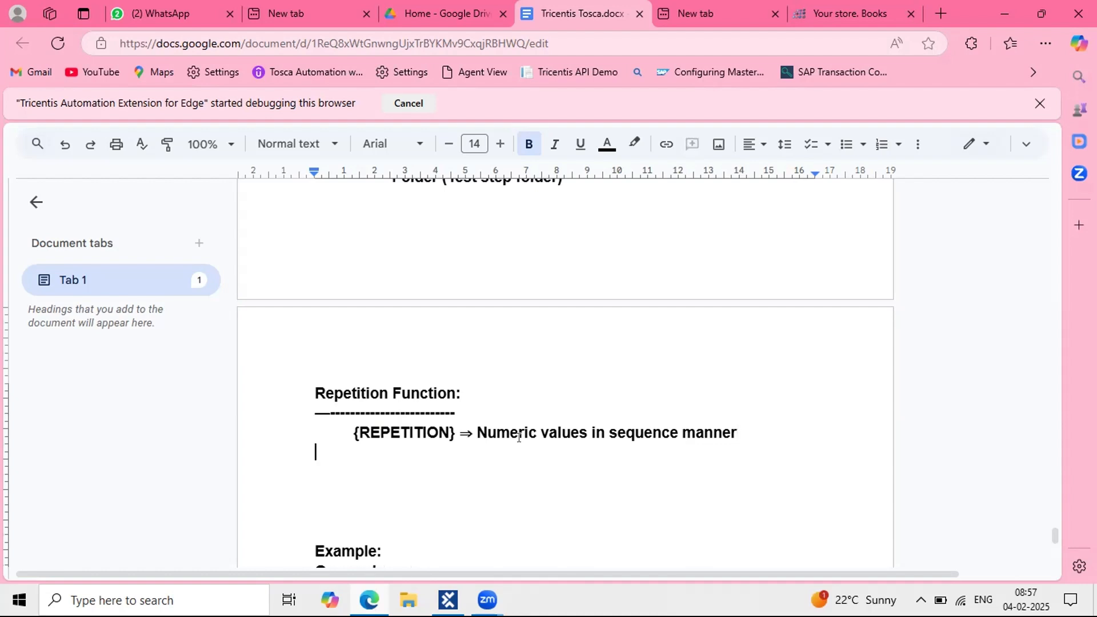
Step: Type the line '#{REPETITION} 5' beneath the {REPETITION} definition
{"action": "type", "text": "#{REp"}
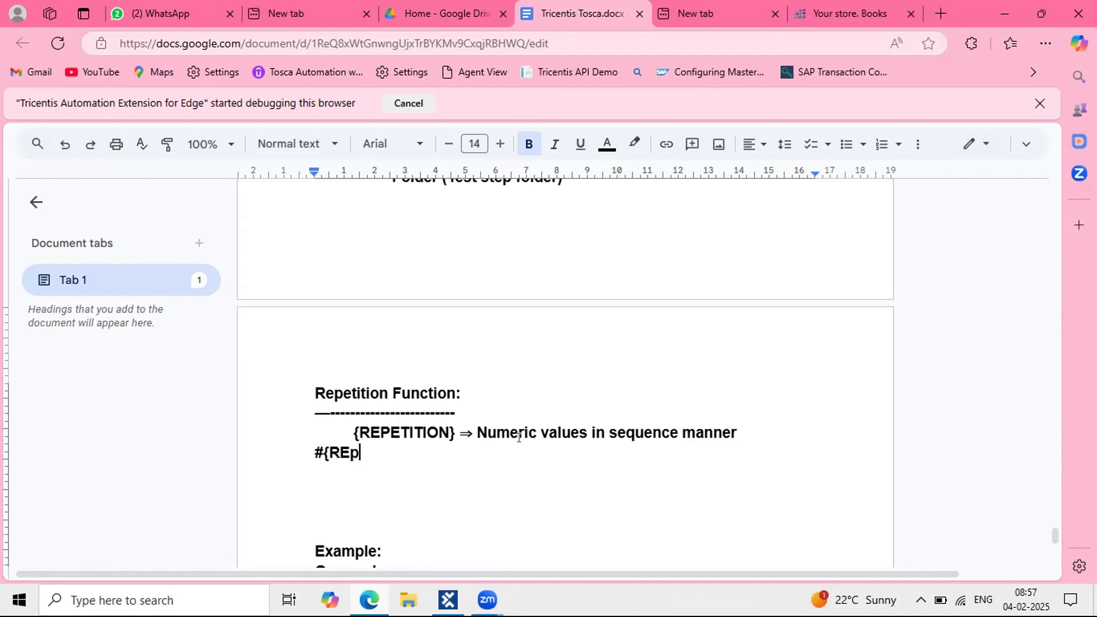
{"action": "key", "text": "BackSpace"}
{"action": "type", "text": "PETITION{"}
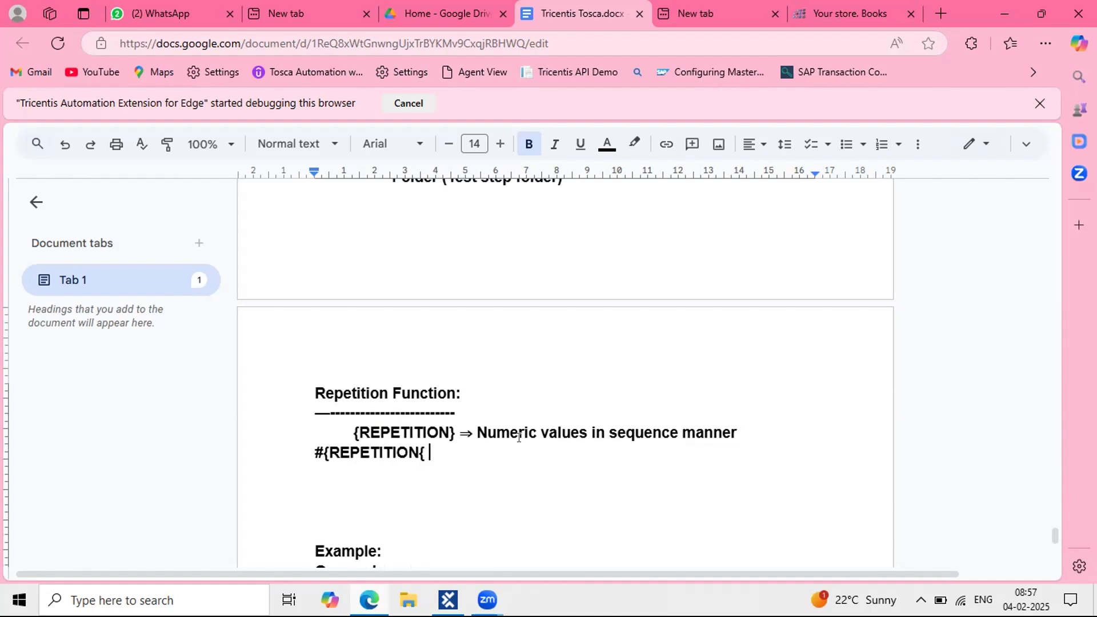
{"action": "key", "text": "BackSpace"}
{"action": "key", "text": "BackSpace"}
{"action": "type", "text": "} "}
{"action": "type", "text": "=>"}
{"action": "key", "text": "BackSpace"}
{"action": "key", "text": "BackSpace"}
{"action": "type", "text": "=>"}
{"action": "type", "text": " 5"}
{"action": "key", "text": "BackSpace"}
{"action": "key", "text": "BackSpace"}
{"action": "key", "text": "BackSpace"}
{"action": "type", "text": "5"}
{"action": "key", "text": "Return"}
{"action": "key", "text": "Return"}
{"action": "key", "text": "Tab"}
{"action": "key", "text": "BackSpace"}
{"action": "key", "text": "BackSpace"}
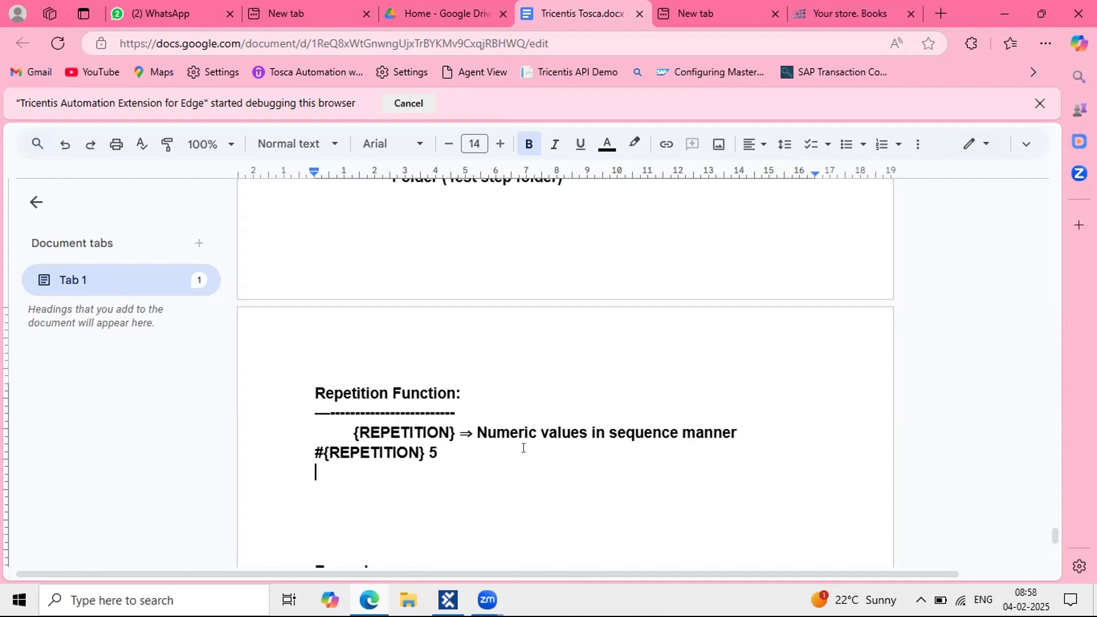
{"action": "key", "text": "BackSpace"}
Step: List indented lines #1, #2, #3, #4 and #5 under it
{"action": "key", "text": "Return"}
{"action": "key", "text": "Tab"}
{"action": "type", "text": "#1"}
{"action": "key", "text": "Return"}
{"action": "type", "text": "#2"}
{"action": "key", "text": "Return"}
{"action": "type", "text": "#3"}
{"action": "key", "text": "Return"}
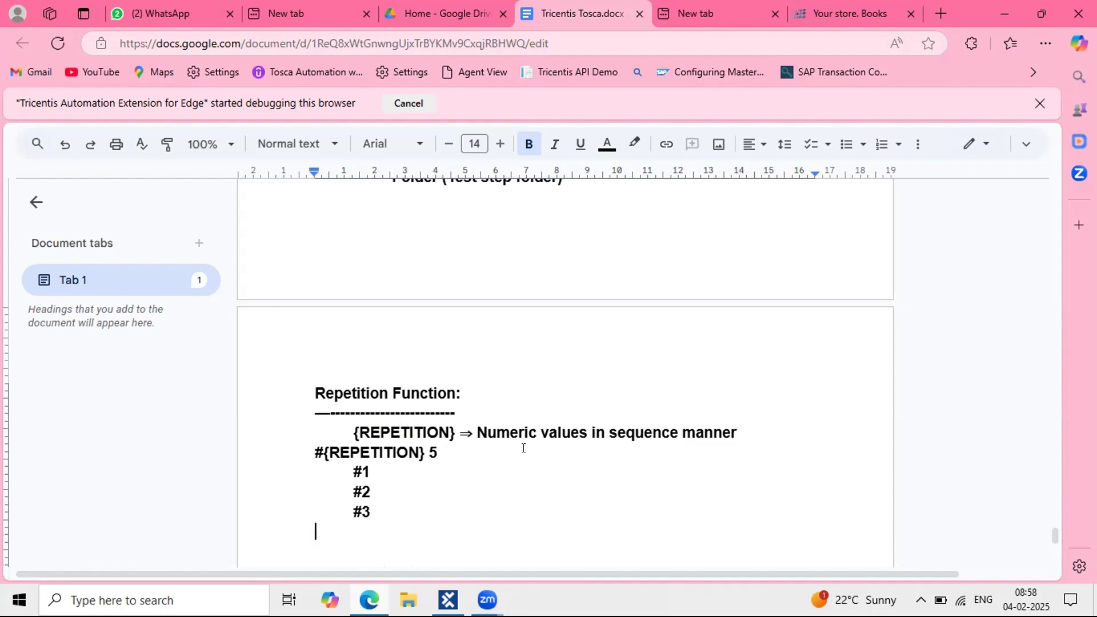
{"action": "key", "text": "Tab"}
{"action": "type", "text": "#4"}
{"action": "key", "text": "Return"}
{"action": "key", "text": "Tab"}
{"action": "type", "text": "#5"}
Step: Delete lines #1 to #5 and the '#{REPETITION} 5' line
{"action": "scroll", "coordinate": [422, 452], "scroll_direction": "down", "scroll_amount": 2}
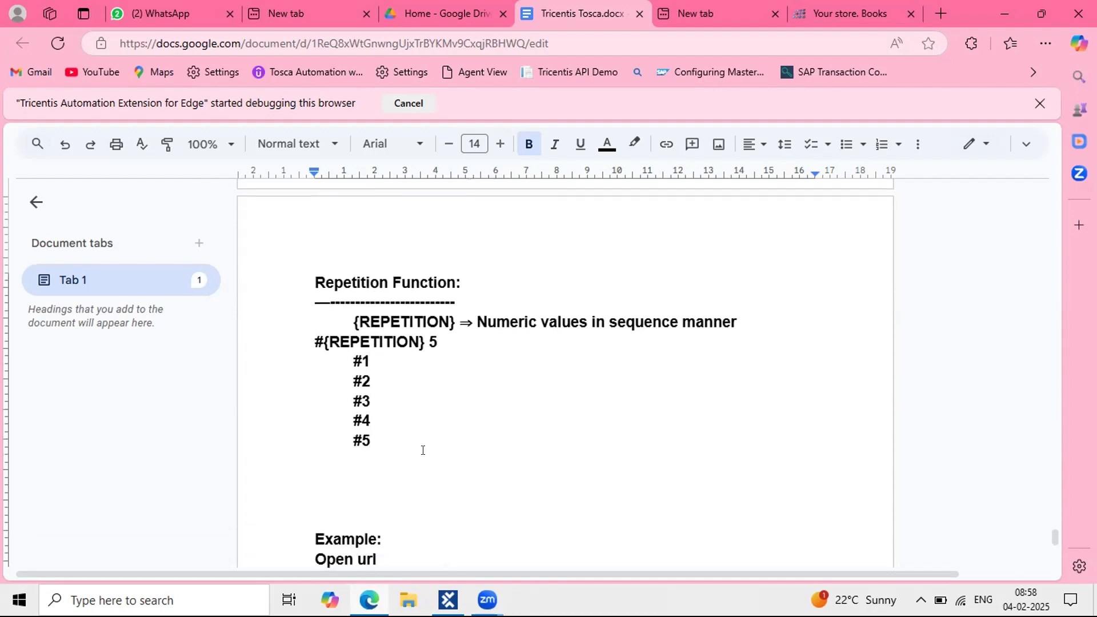
{"action": "left_click_drag", "start_coordinate": [393, 431], "coordinate": [283, 353]}
{"action": "key", "text": "BackSpace"}
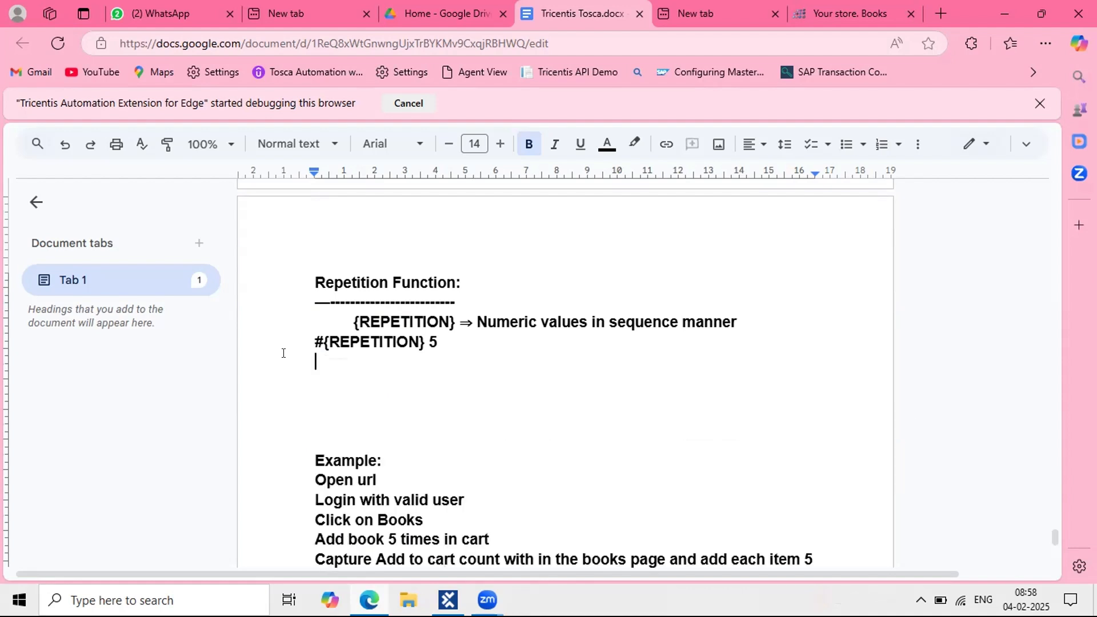
{"action": "left_click_drag", "start_coordinate": [460, 342], "coordinate": [280, 345]}
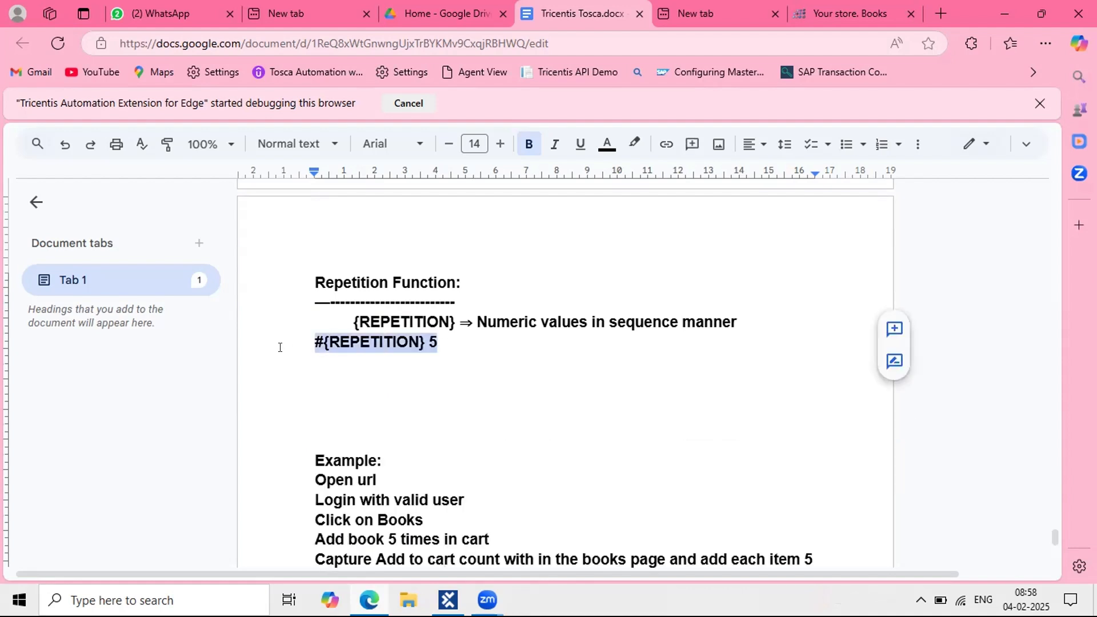
{"action": "key", "text": "BackSpace"}
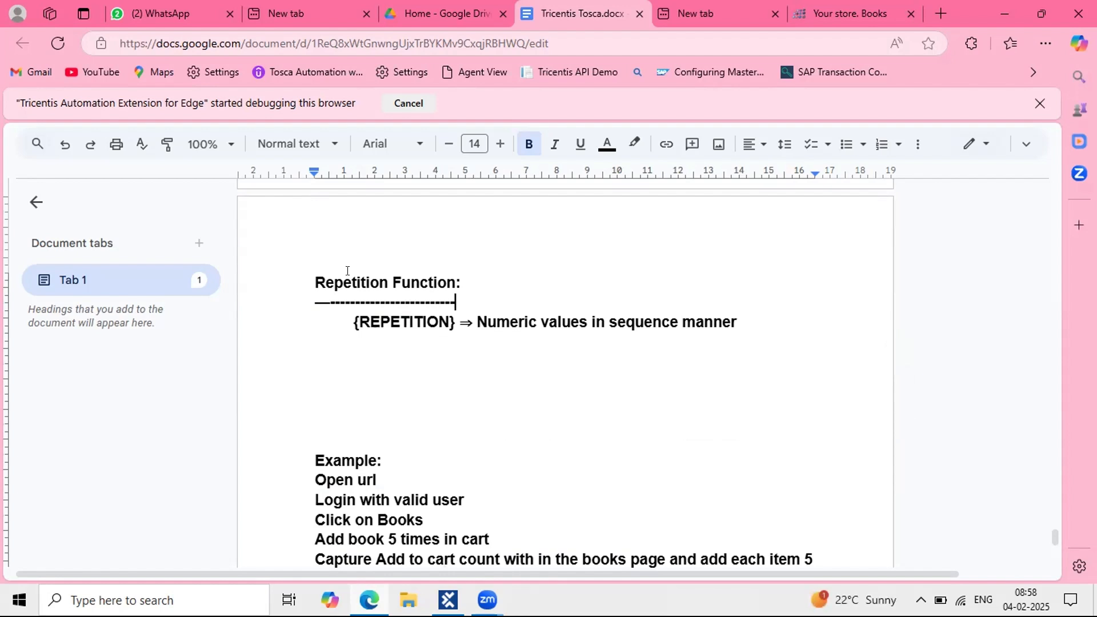
Step: Colour the Repetition Function heading paragraph blue
{"action": "triple_click", "coordinate": [320, 278]}
{"action": "left_click", "coordinate": [607, 143]}
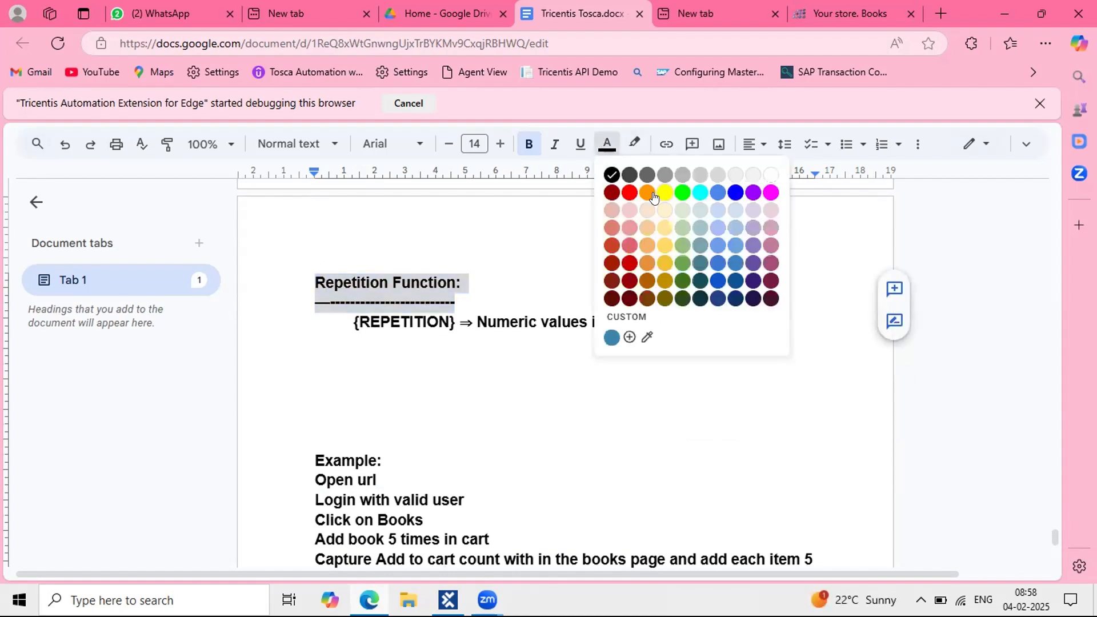
{"action": "left_click", "coordinate": [735, 193]}
{"action": "left_click", "coordinate": [356, 461]}
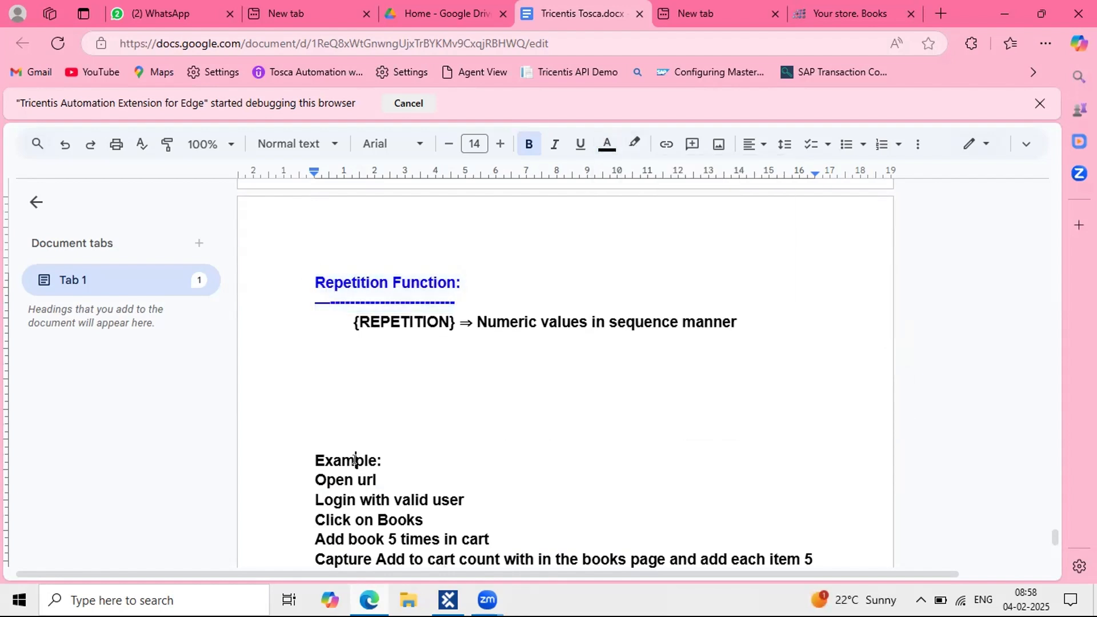
Step: Colour the Example: label dark red
{"action": "scroll", "coordinate": [360, 371], "scroll_direction": "down", "scroll_amount": 2}
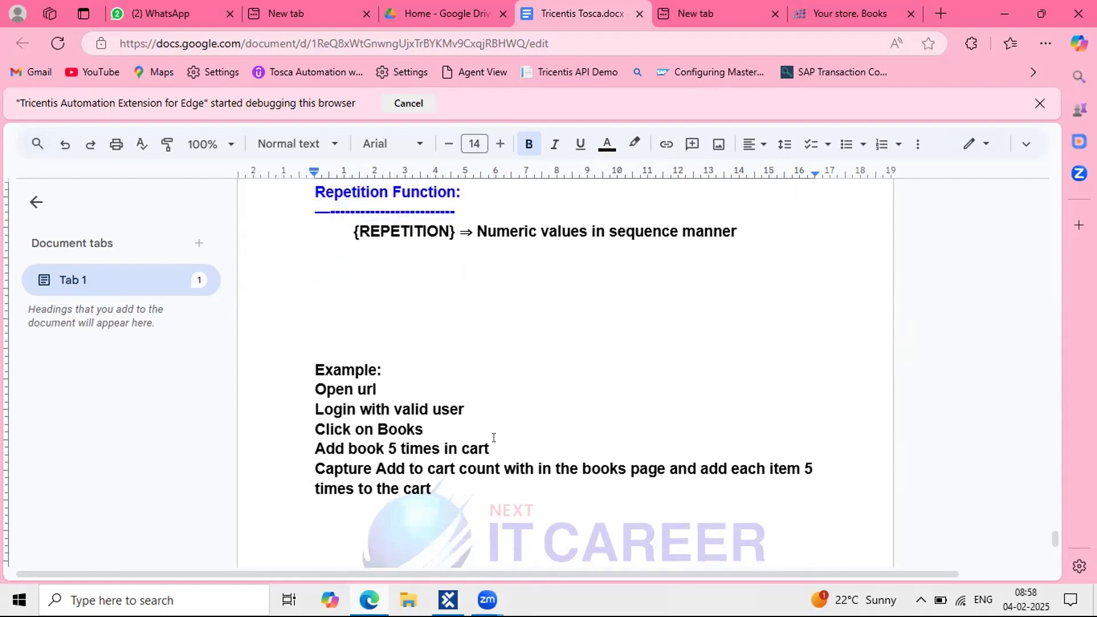
{"action": "left_click_drag", "start_coordinate": [492, 449], "coordinate": [283, 372]}
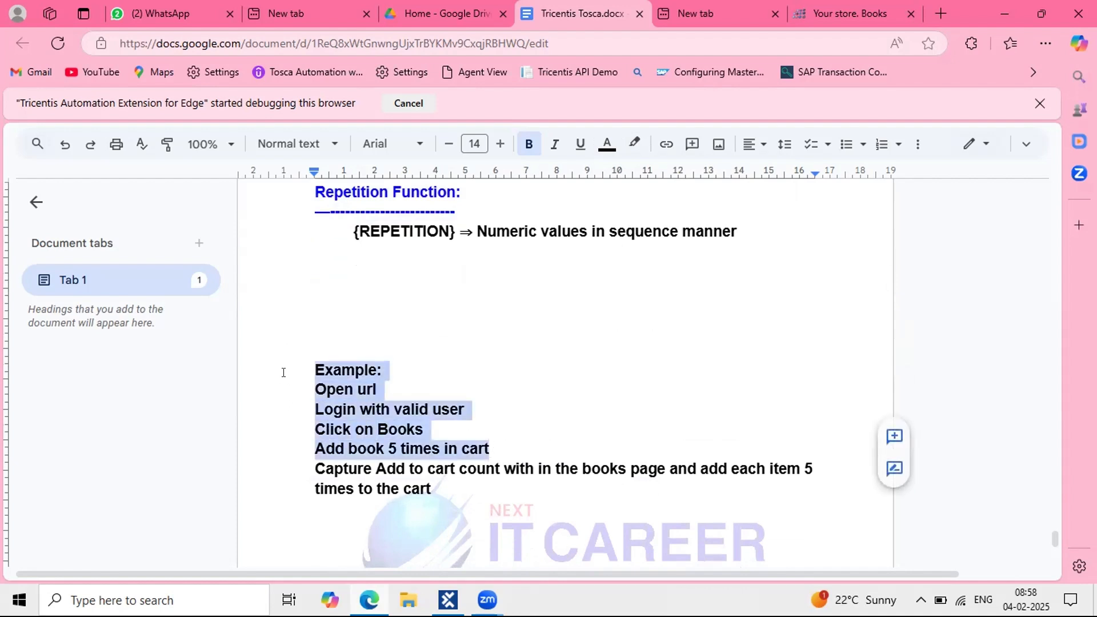
{"action": "left_click", "coordinate": [386, 371]}
{"action": "left_click_drag", "start_coordinate": [384, 370], "coordinate": [316, 366]}
{"action": "left_click", "coordinate": [607, 144]}
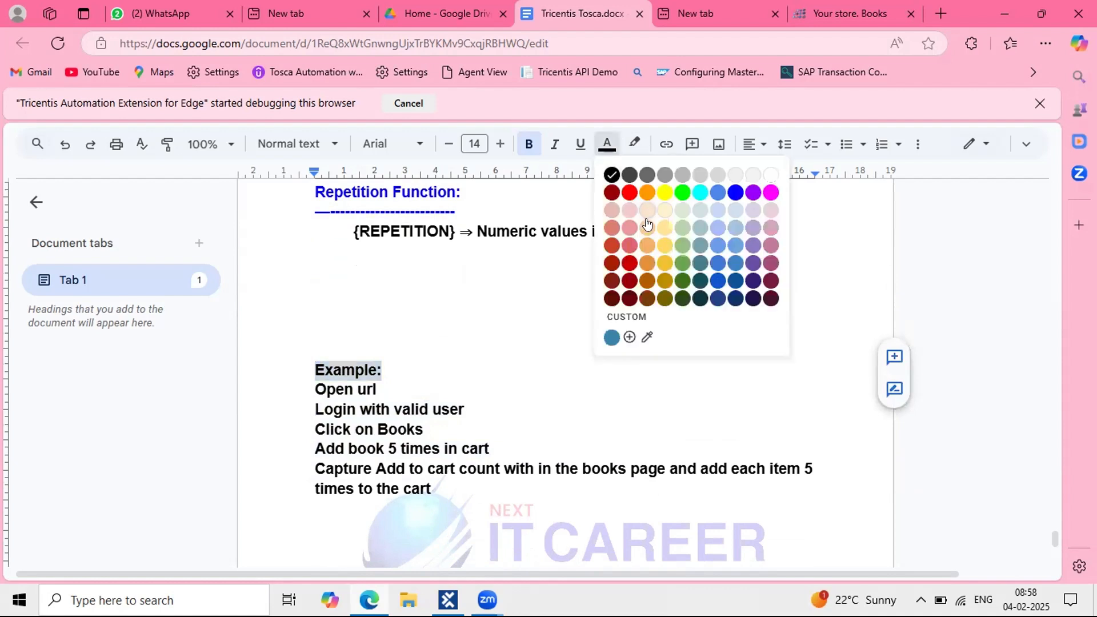
{"action": "left_click", "coordinate": [629, 263]}
{"action": "left_click_drag", "start_coordinate": [312, 468], "coordinate": [496, 469]}
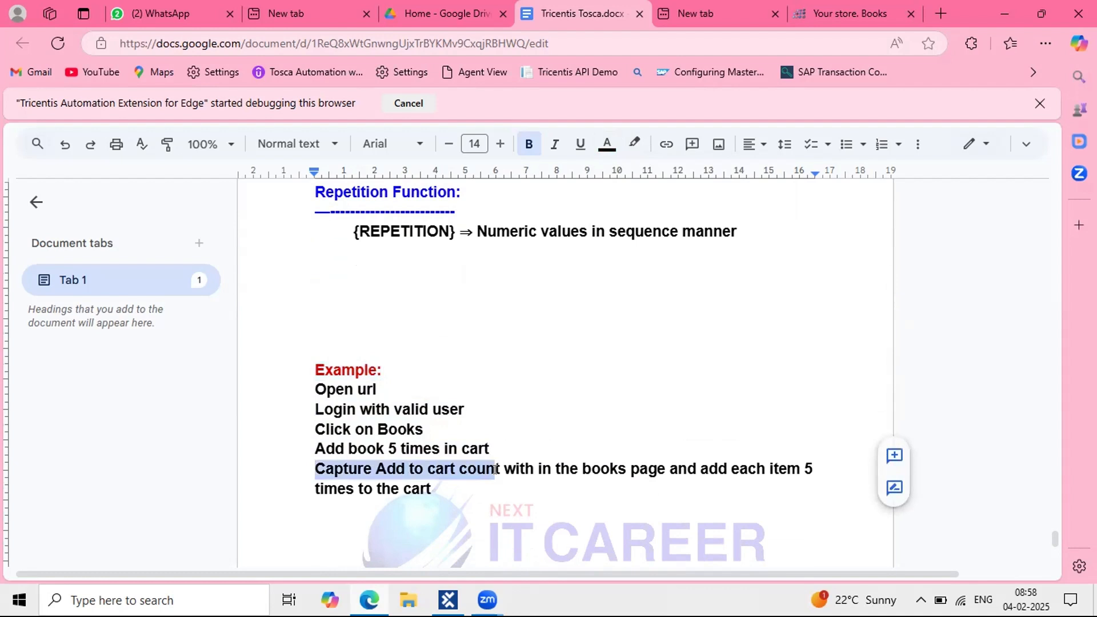
{"action": "left_click", "coordinate": [790, 178]}
{"action": "left_click", "coordinate": [849, 14]}
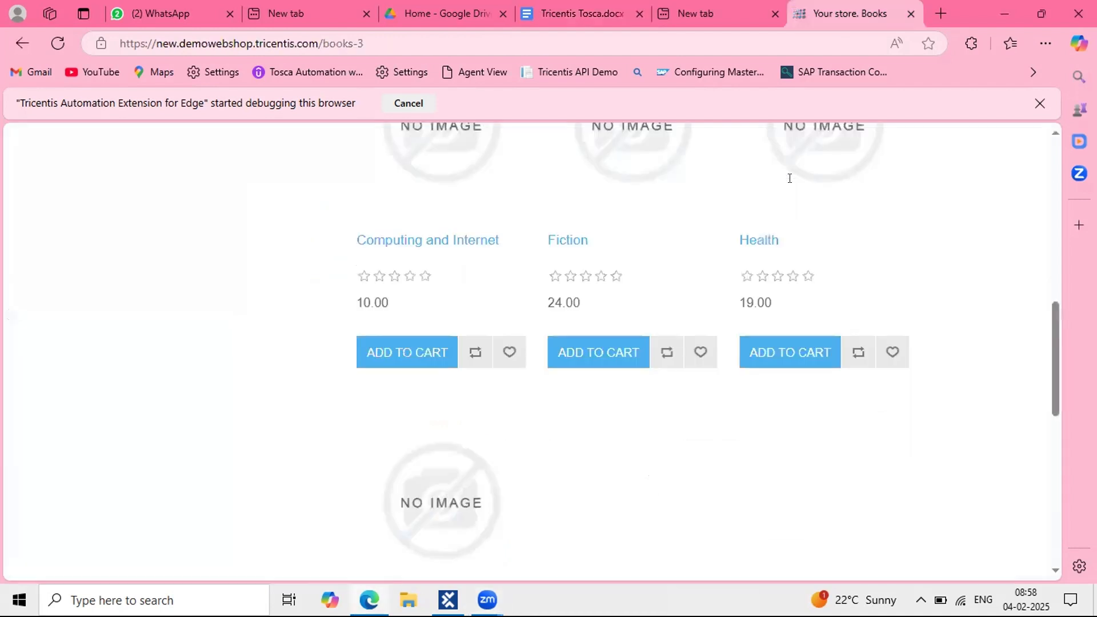
{"action": "scroll", "coordinate": [644, 379], "scroll_direction": "down", "scroll_amount": 3}
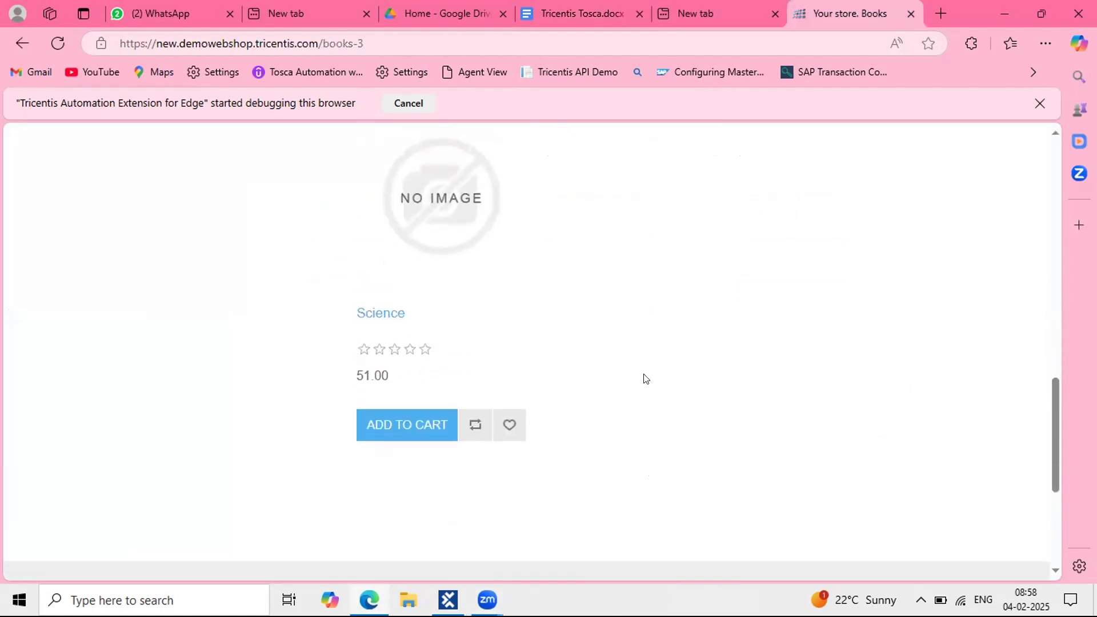
{"action": "scroll", "coordinate": [642, 377], "scroll_direction": "up", "scroll_amount": 4}
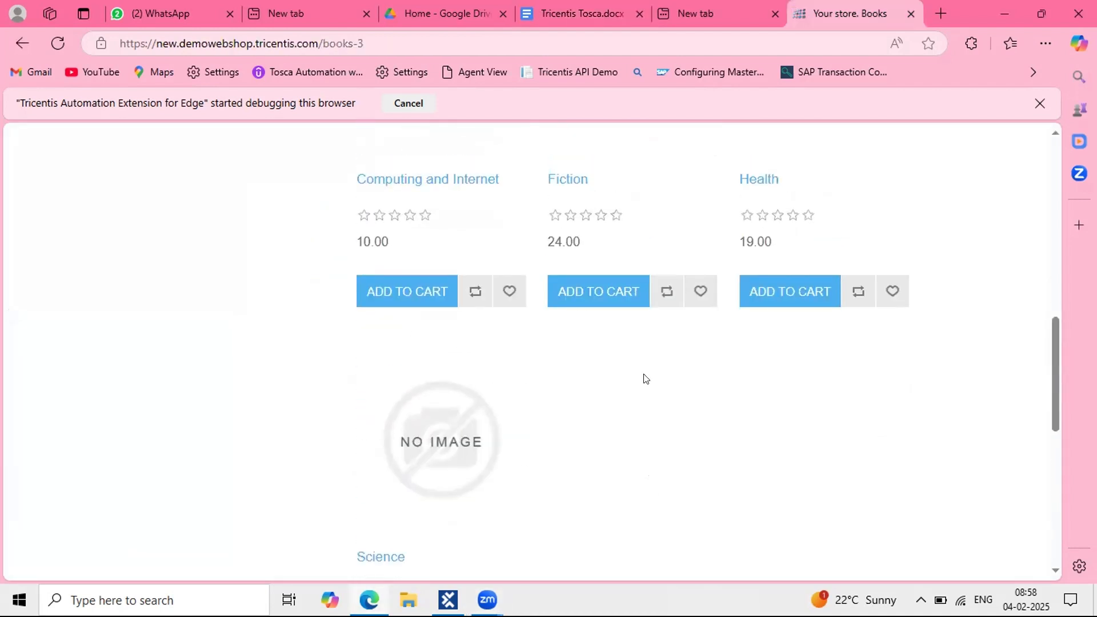
{"action": "left_click", "coordinate": [748, 20]}
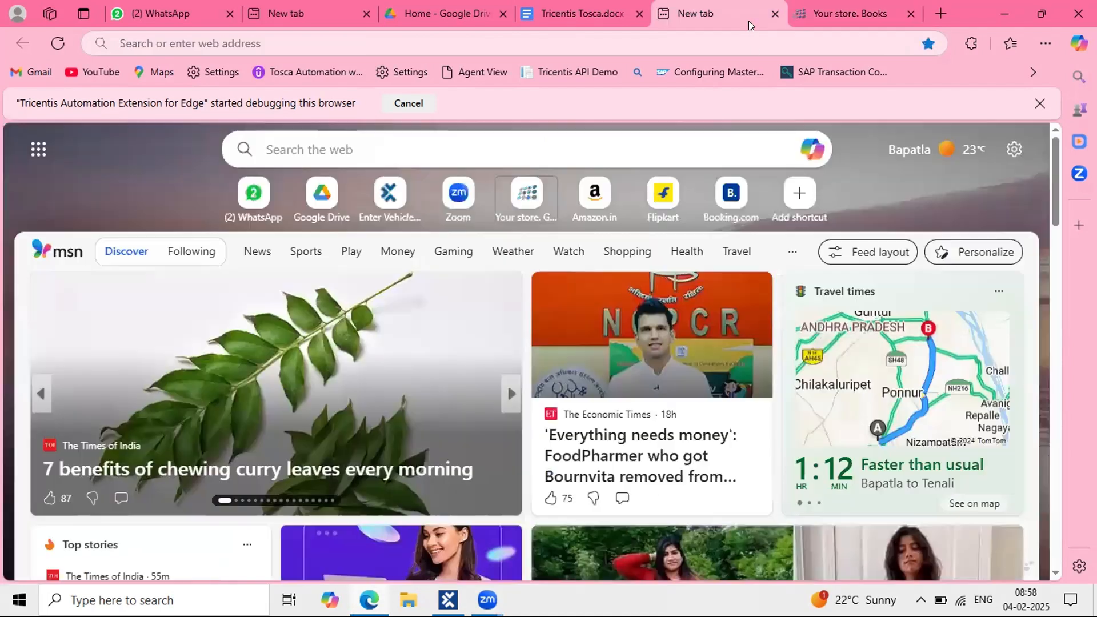
{"action": "left_click", "coordinate": [594, 21]}
{"action": "scroll", "coordinate": [549, 406], "scroll_direction": "down", "scroll_amount": 1}
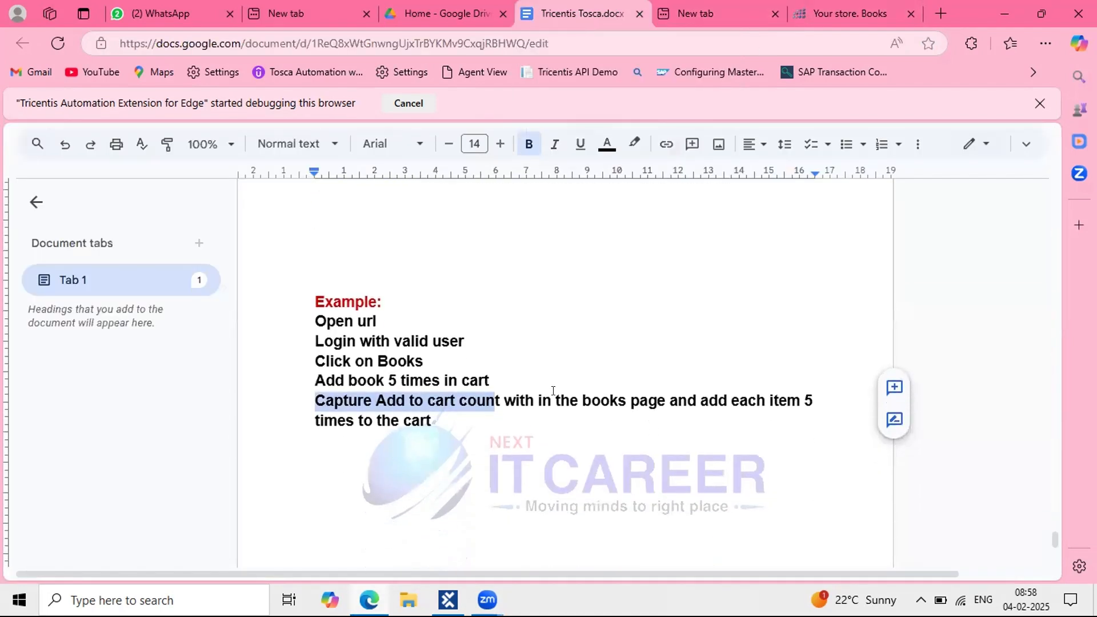
Step: Select the words 'each item' and the end of the example sentence in the notes
{"action": "left_click", "coordinate": [552, 395]}
{"action": "left_click", "coordinate": [745, 400]}
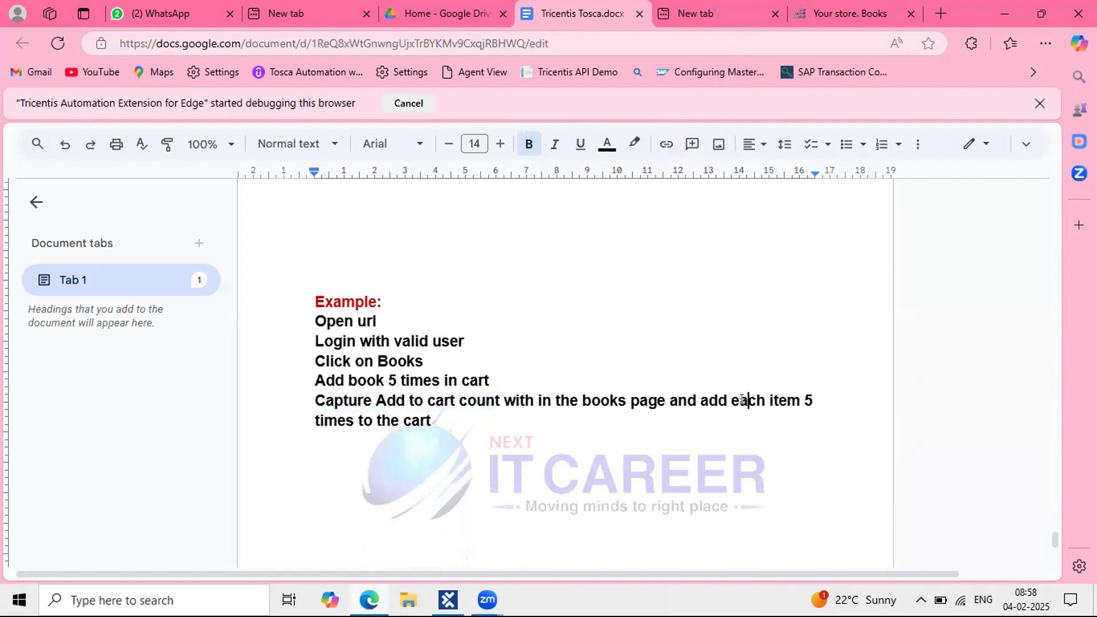
{"action": "left_click_drag", "start_coordinate": [731, 400], "coordinate": [792, 395]}
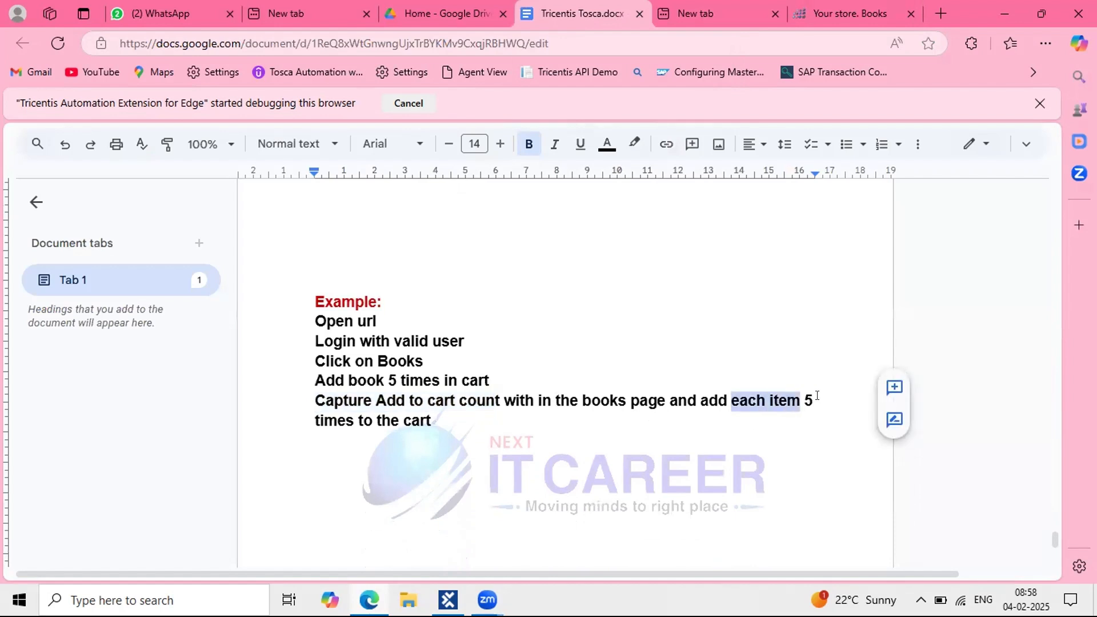
{"action": "left_click_drag", "start_coordinate": [438, 421], "coordinate": [341, 420]}
{"action": "left_click", "coordinate": [795, 397]}
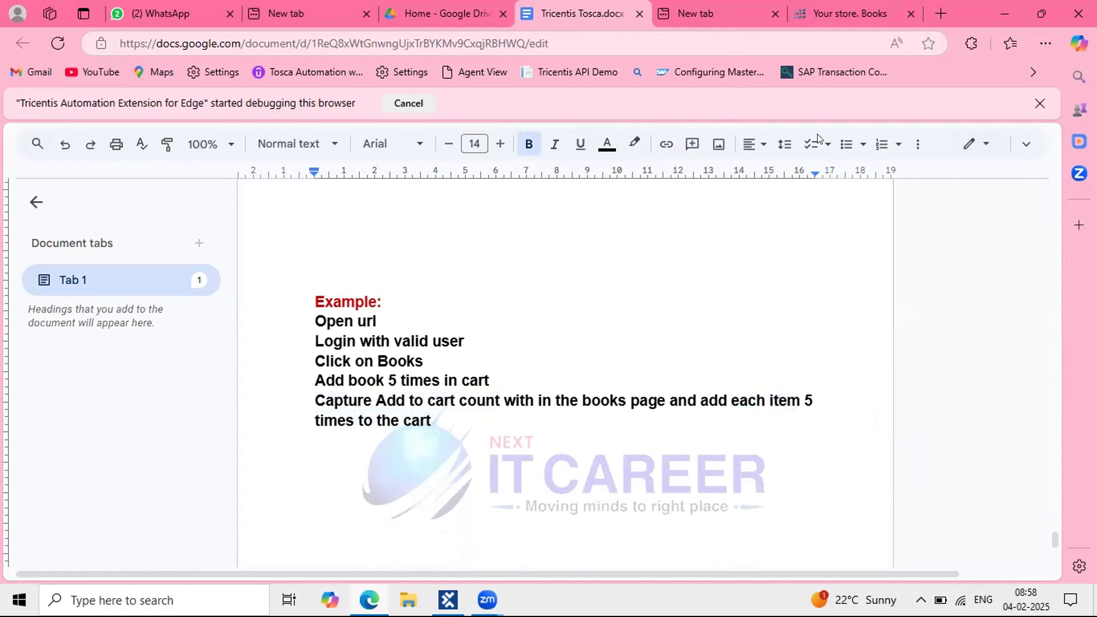
Step: Return to the web shop's Books page and scroll down to the Science book
{"action": "left_click", "coordinate": [849, 15]}
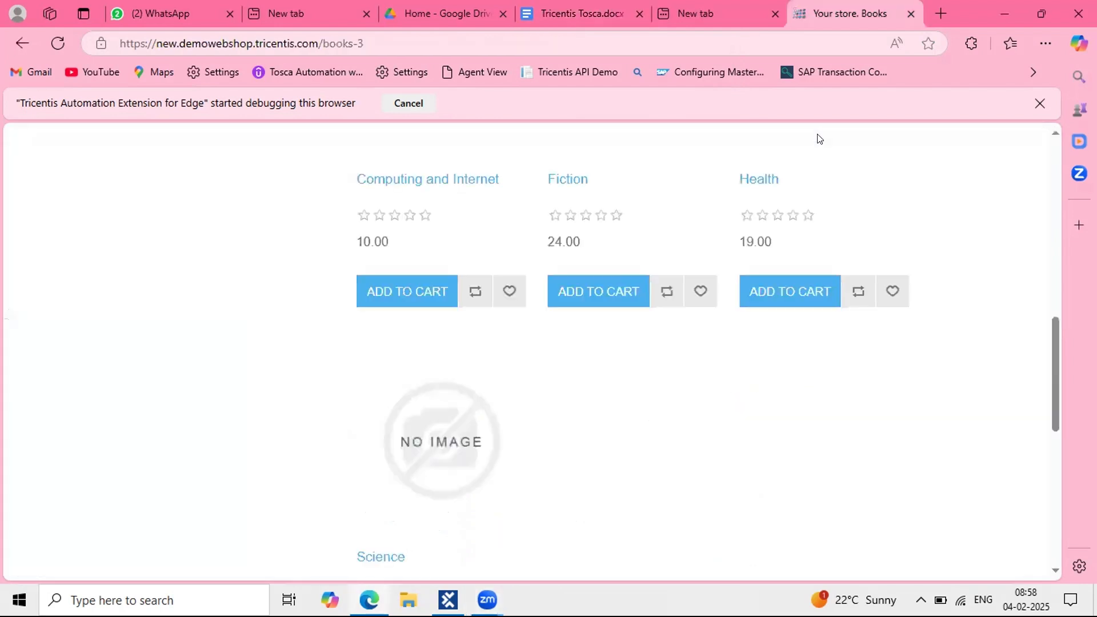
{"action": "scroll", "coordinate": [543, 447], "scroll_direction": "down", "scroll_amount": 1}
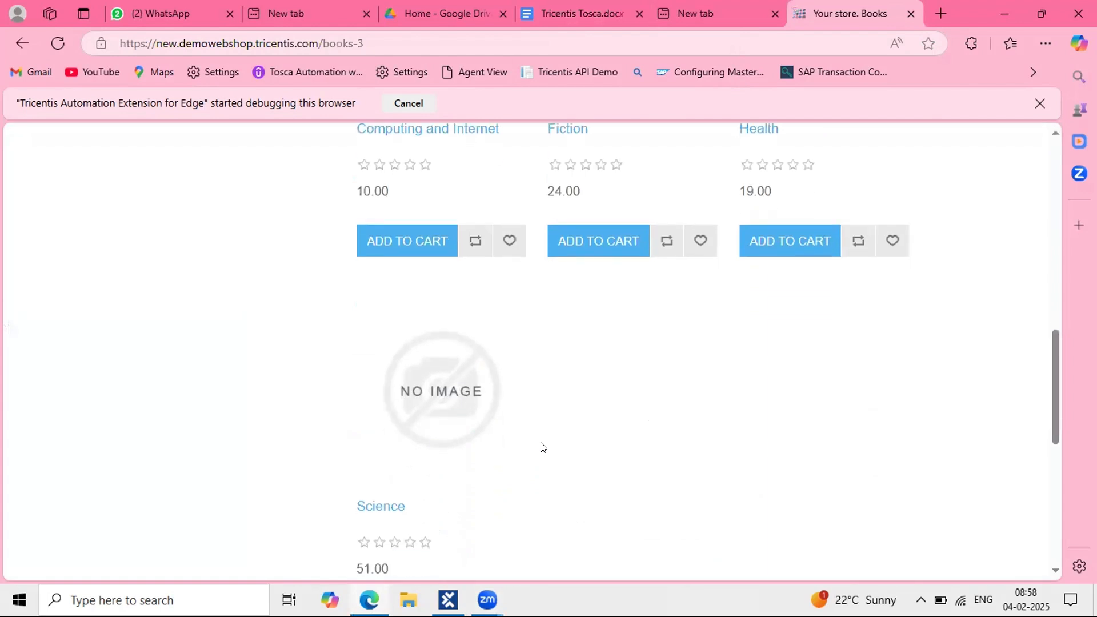
{"action": "scroll", "coordinate": [543, 447], "scroll_direction": "down", "scroll_amount": 1}
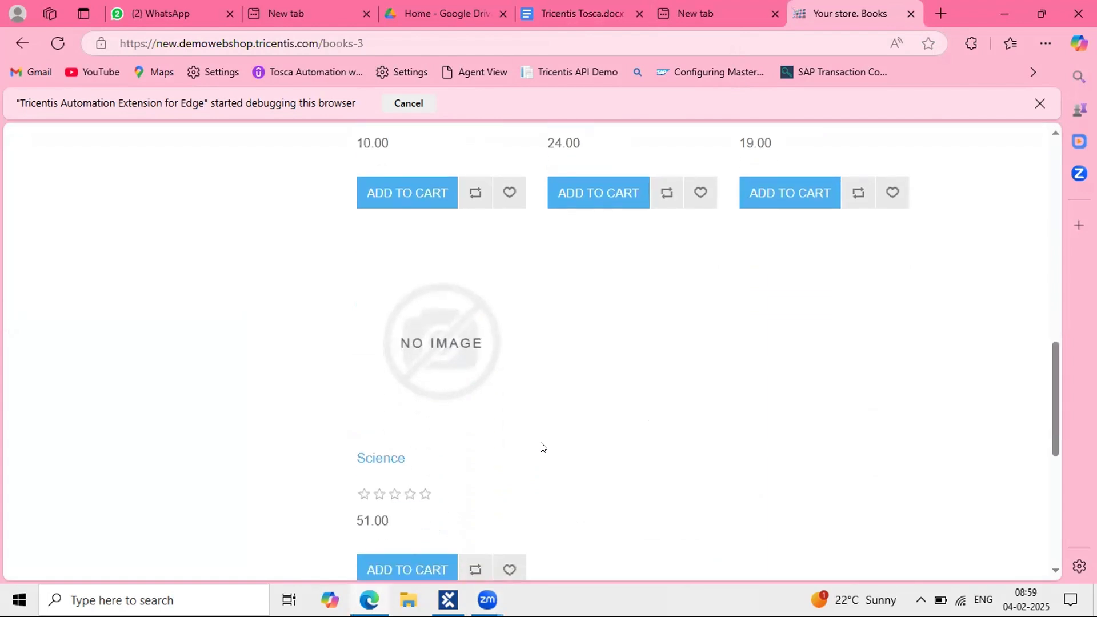
Step: Add the ExplicitName module as a new step under the Repetition Test case's Process folder
{"action": "key", "text": "alt+Tab"}
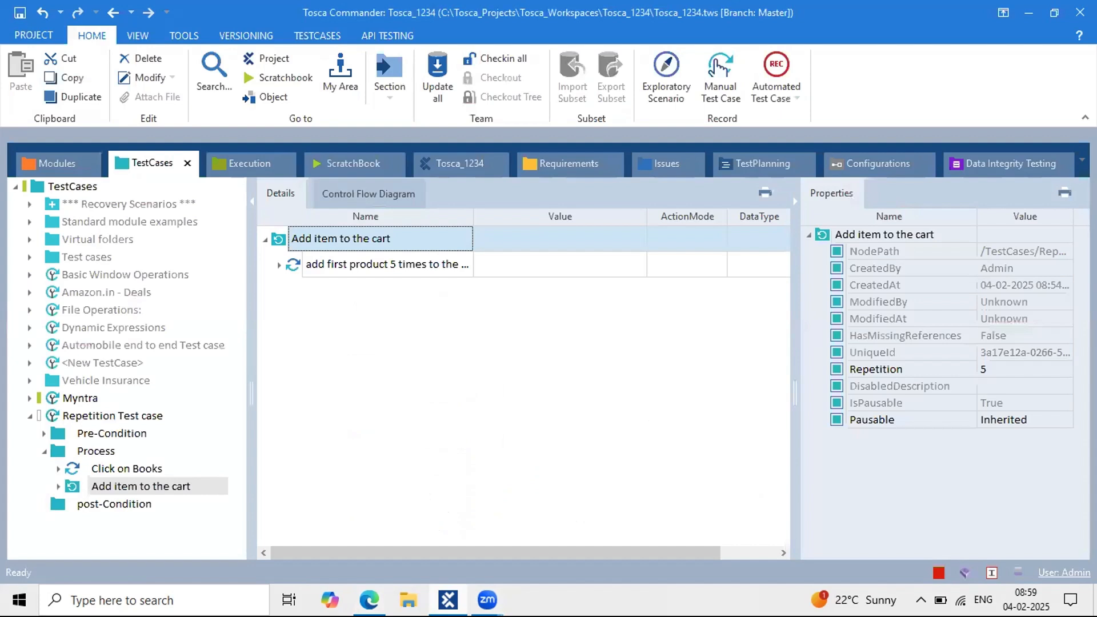
{"action": "left_click", "coordinate": [66, 449]}
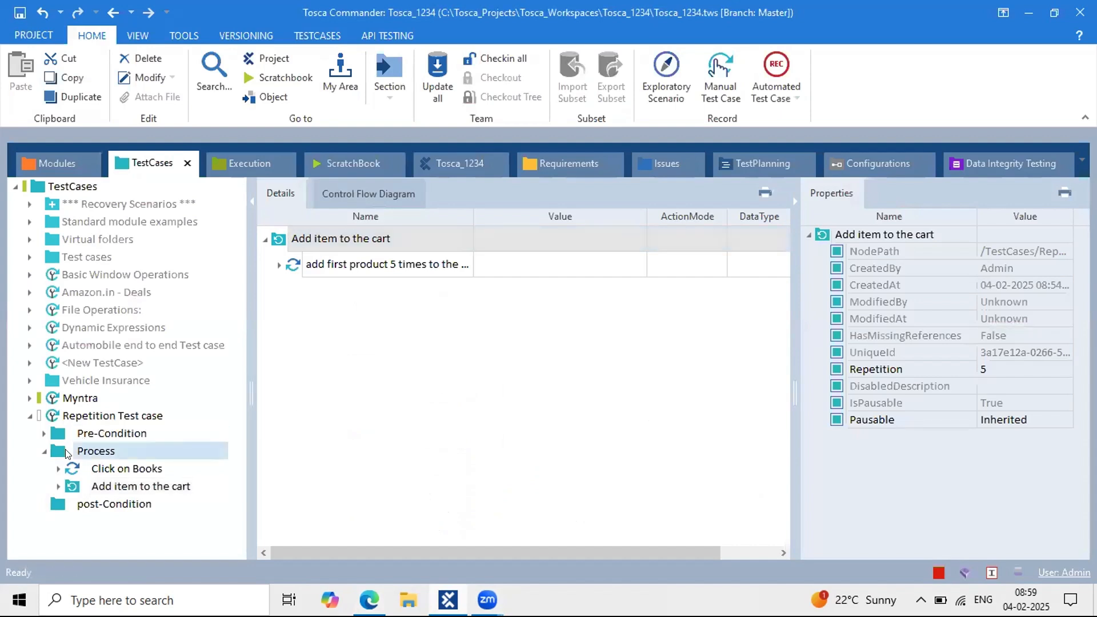
{"action": "left_click", "coordinate": [355, 316]}
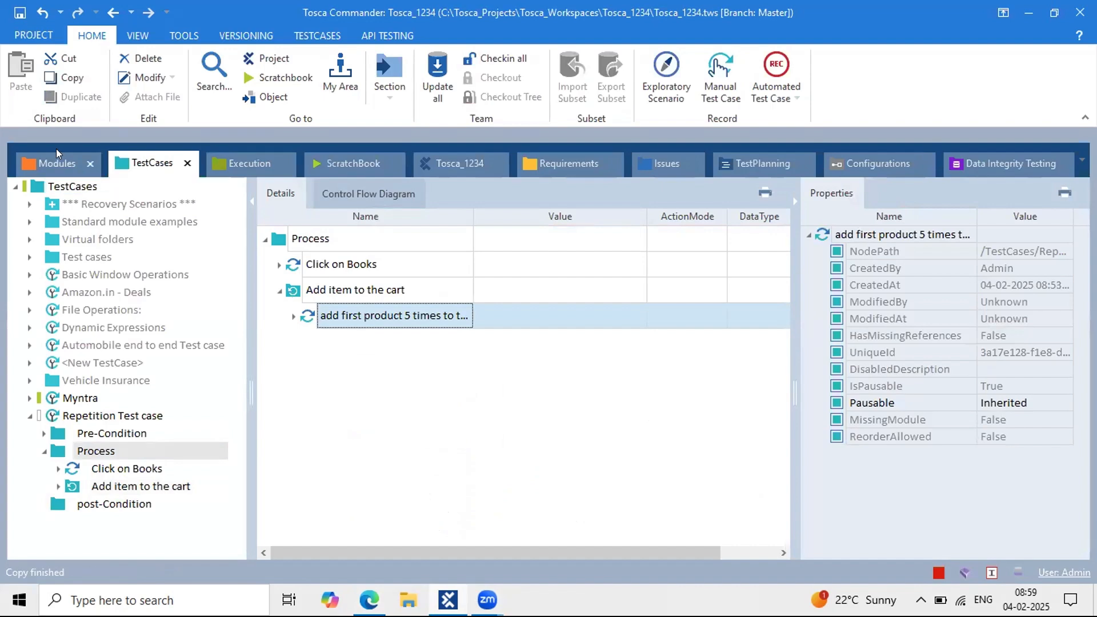
{"action": "left_click_drag", "start_coordinate": [337, 250], "coordinate": [87, 452]}
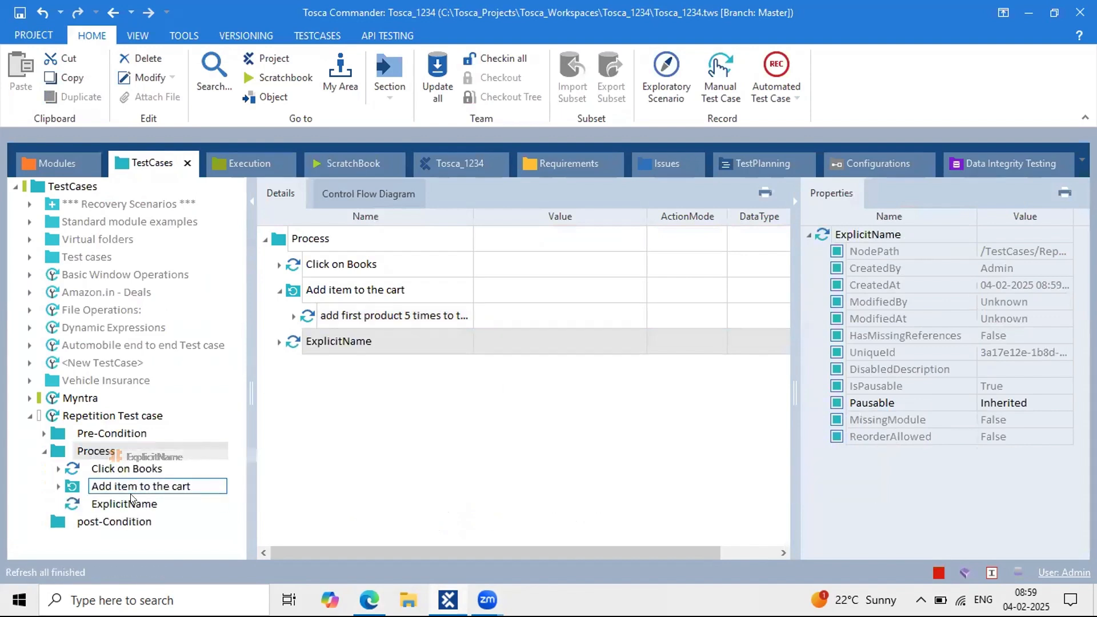
Step: Rename the new step 'capture add to cart count' and select its Add to cart attribute
{"action": "left_click", "coordinate": [390, 239]}
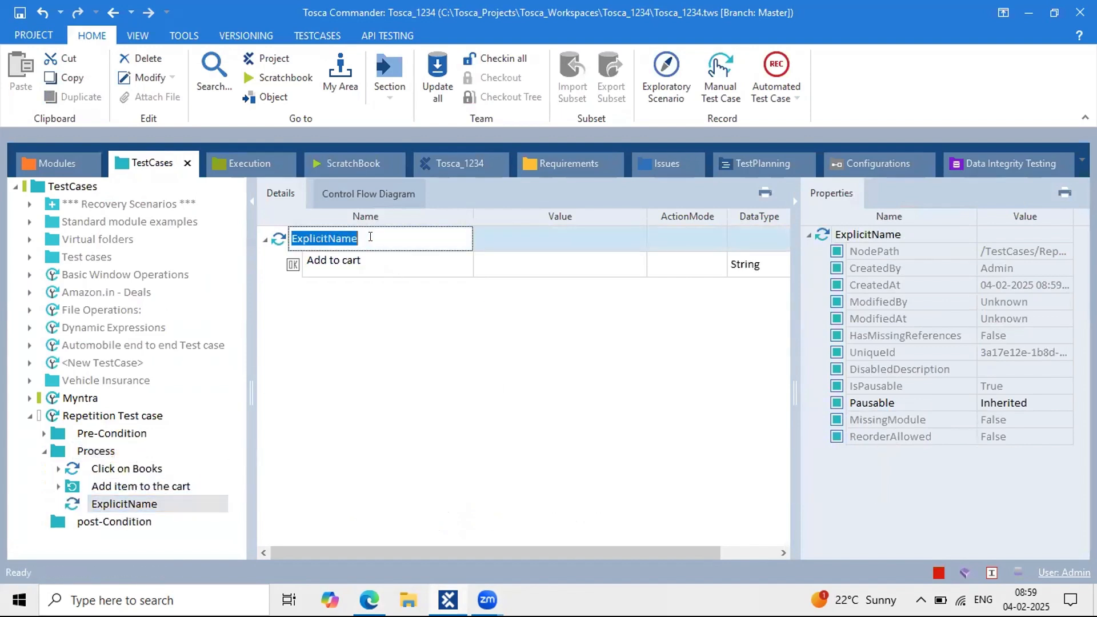
{"action": "type", "text": "capture "}
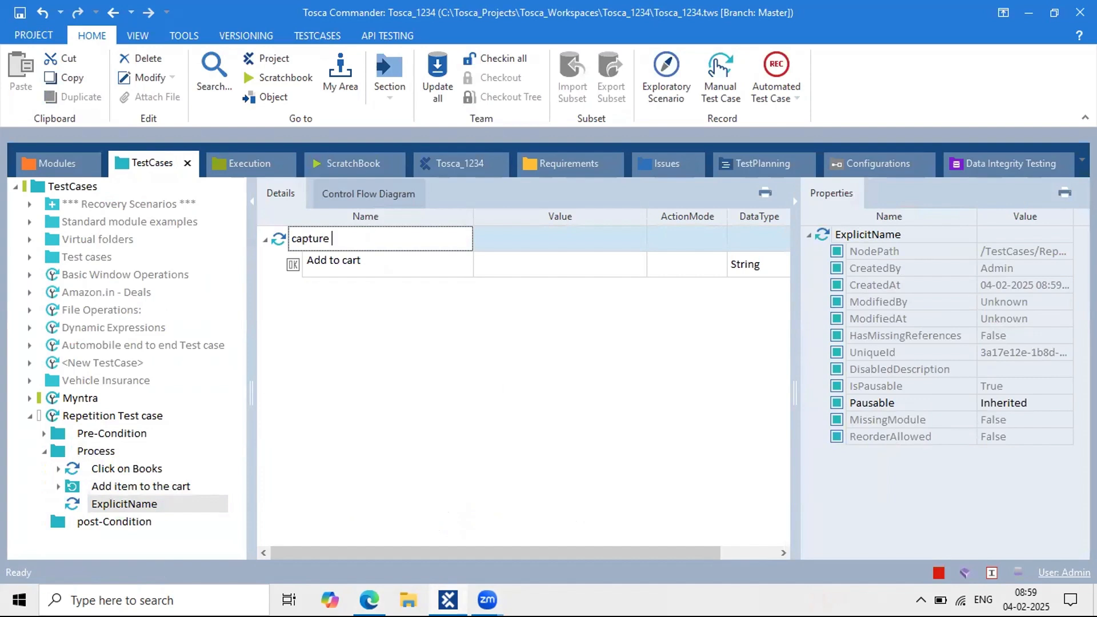
{"action": "type", "text": "add to cart count"}
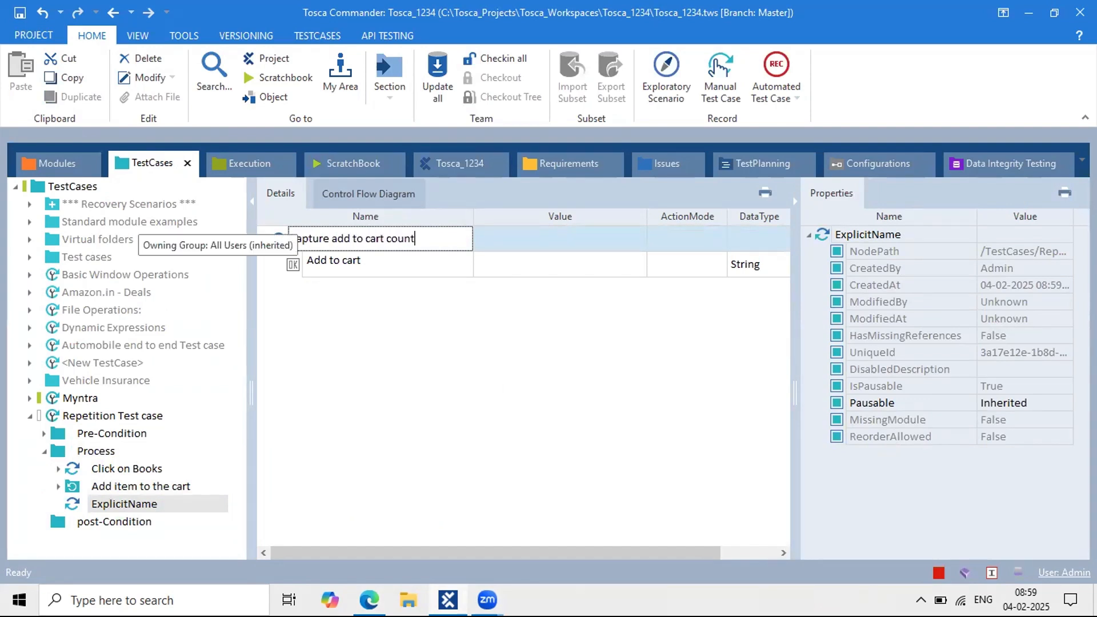
{"action": "key", "text": "Return"}
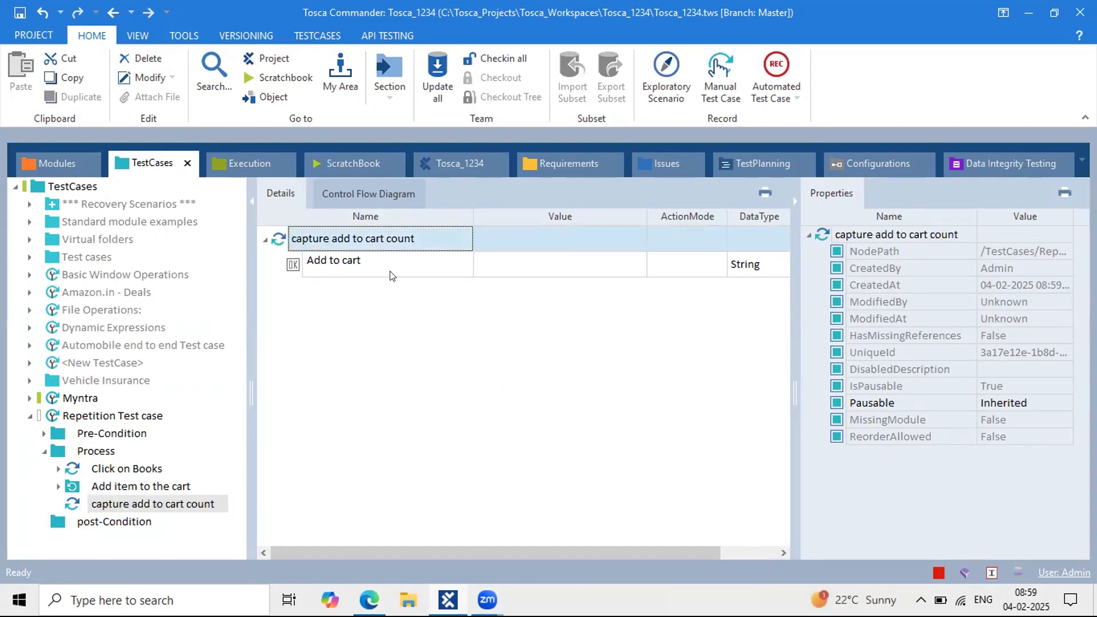
{"action": "left_click_drag", "start_coordinate": [467, 215], "coordinate": [413, 216]}
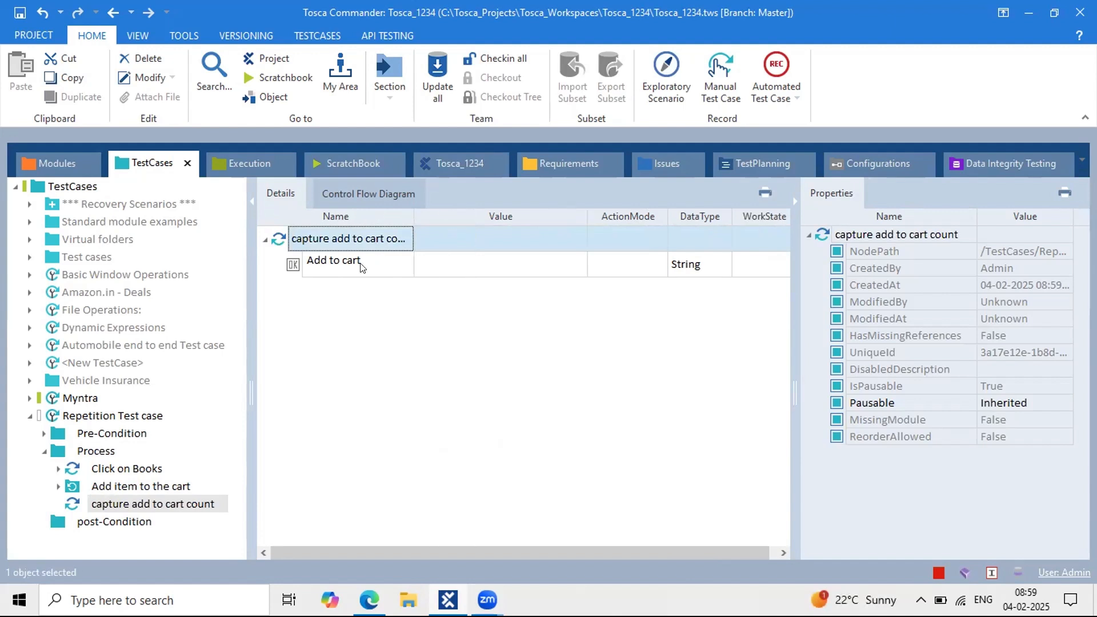
{"action": "left_click", "coordinate": [362, 264]}
Step: Set the Add to cart value to property ResultCount with buffer name 'add to cart count'
{"action": "double_click", "coordinate": [357, 264]}
{"action": "left_click_drag", "start_coordinate": [358, 263], "coordinate": [287, 266]}
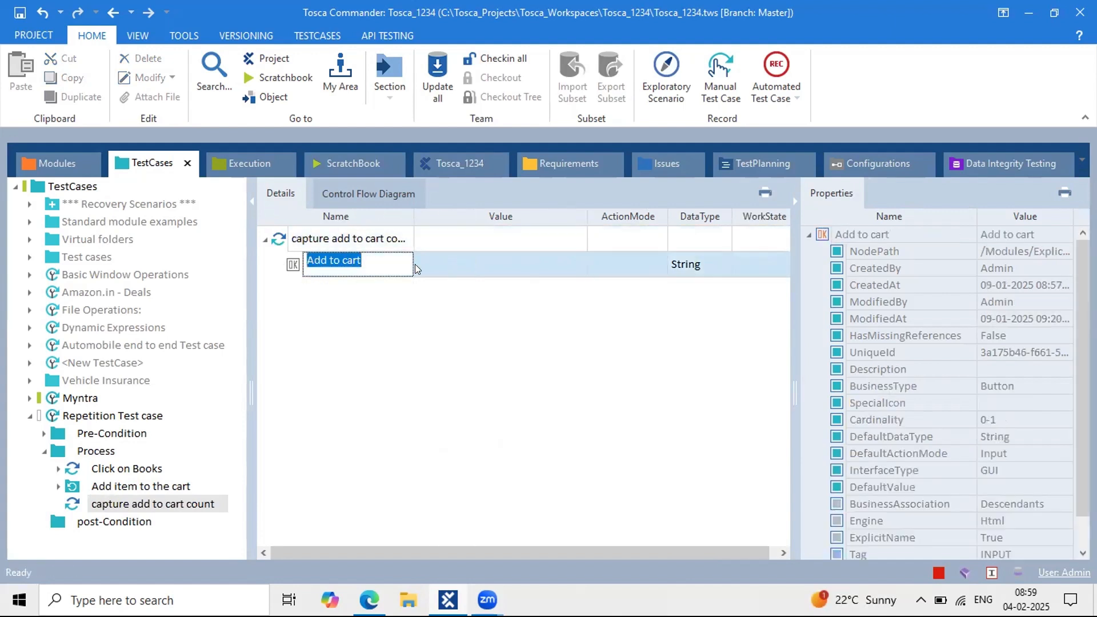
{"action": "left_click_drag", "start_coordinate": [393, 266], "coordinate": [304, 266]}
{"action": "left_click", "coordinate": [480, 263]}
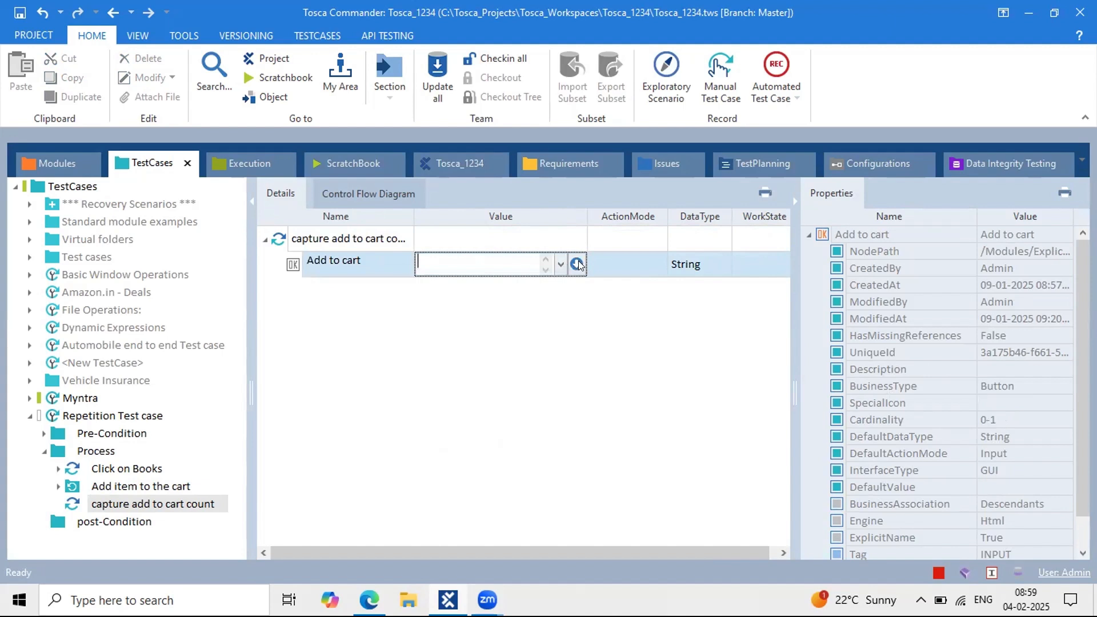
{"action": "left_click", "coordinate": [578, 264]}
{"action": "left_click", "coordinate": [479, 281]}
{"action": "type", "text": "R"}
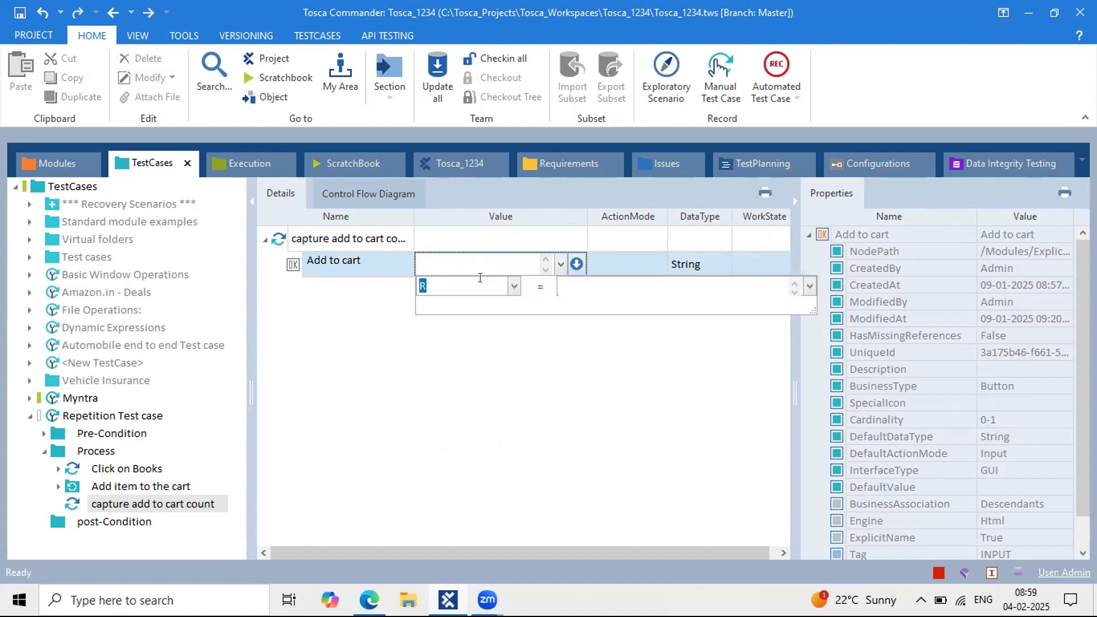
{"action": "type", "text": "esultC"}
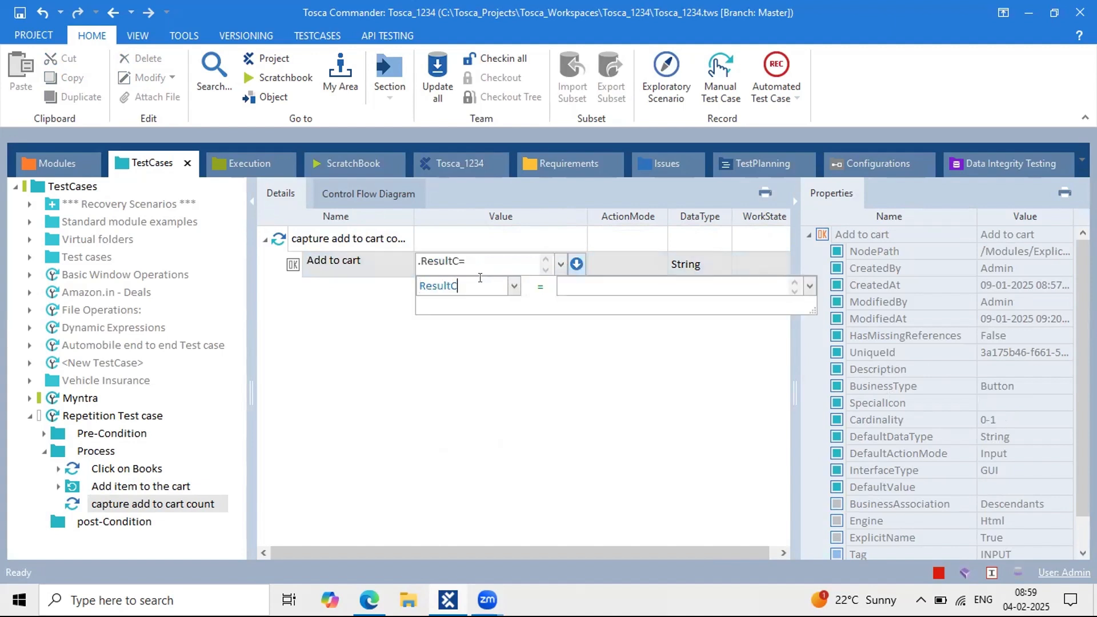
{"action": "type", "text": "ount"}
{"action": "key", "text": "Return"}
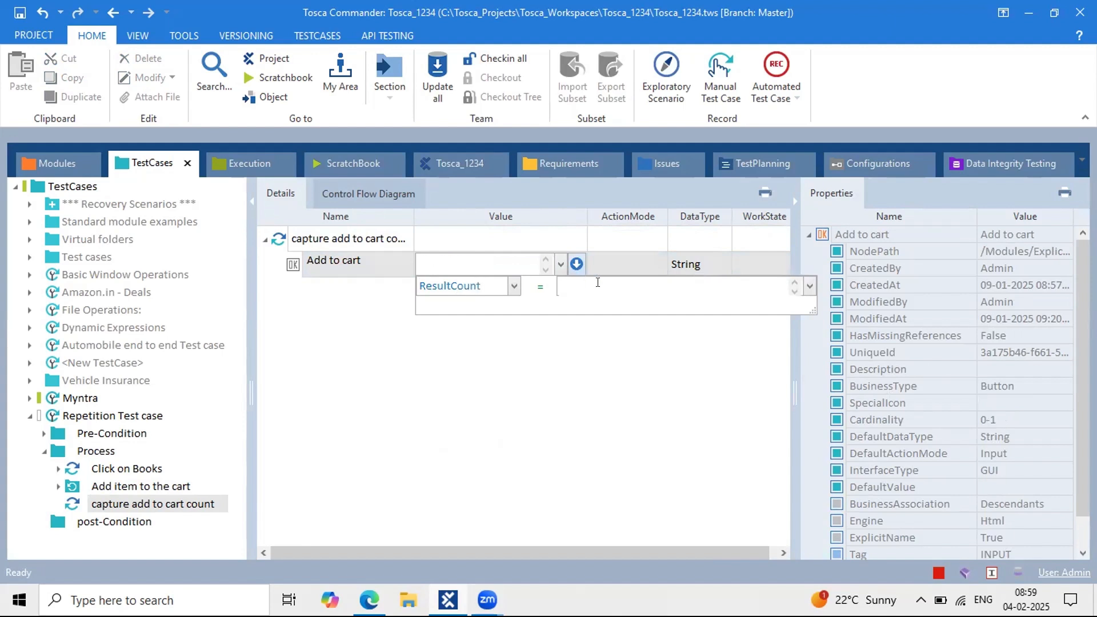
{"action": "type", "text": "add to"}
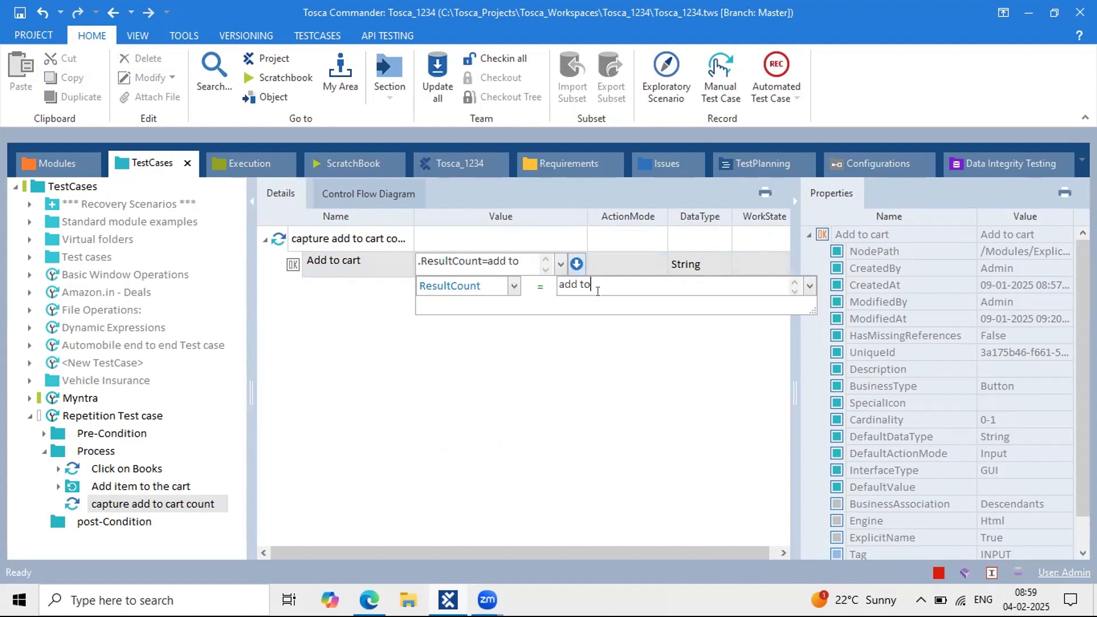
{"action": "key", "text": "Return"}
{"action": "type", "text": "cart count"}
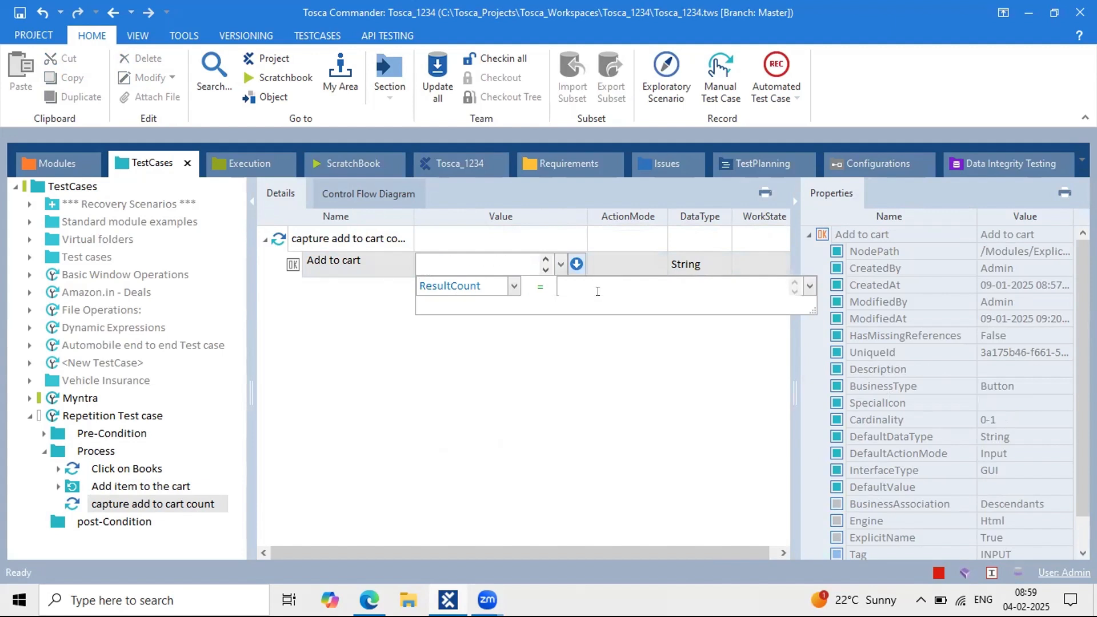
{"action": "key", "text": "Return"}
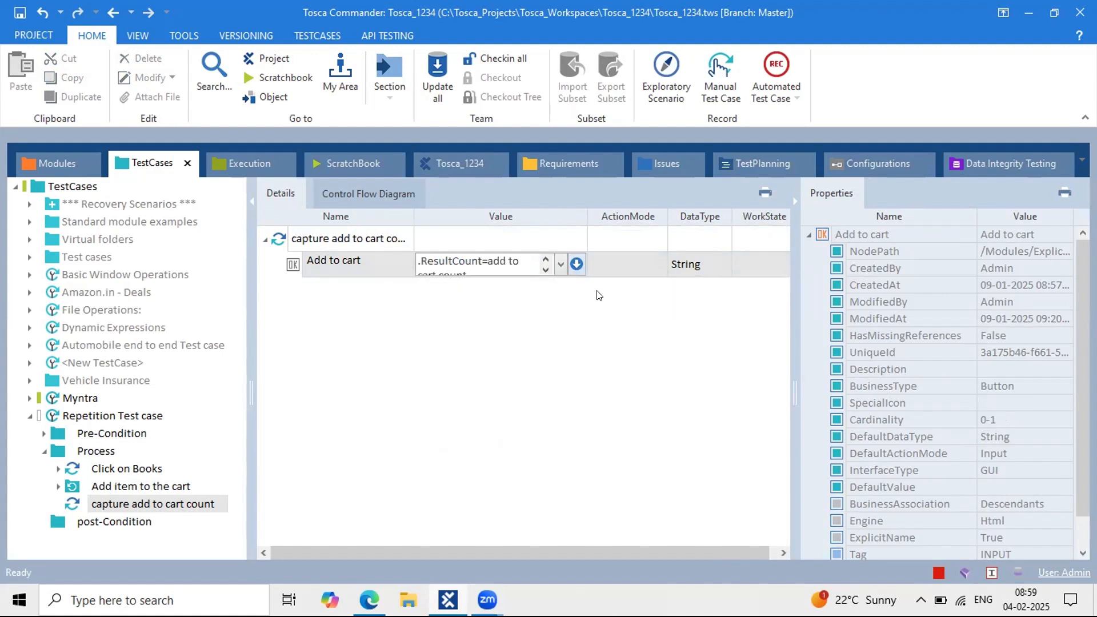
Step: Change the Add to cart ActionMode to Buffer
{"action": "left_click", "coordinate": [617, 264]}
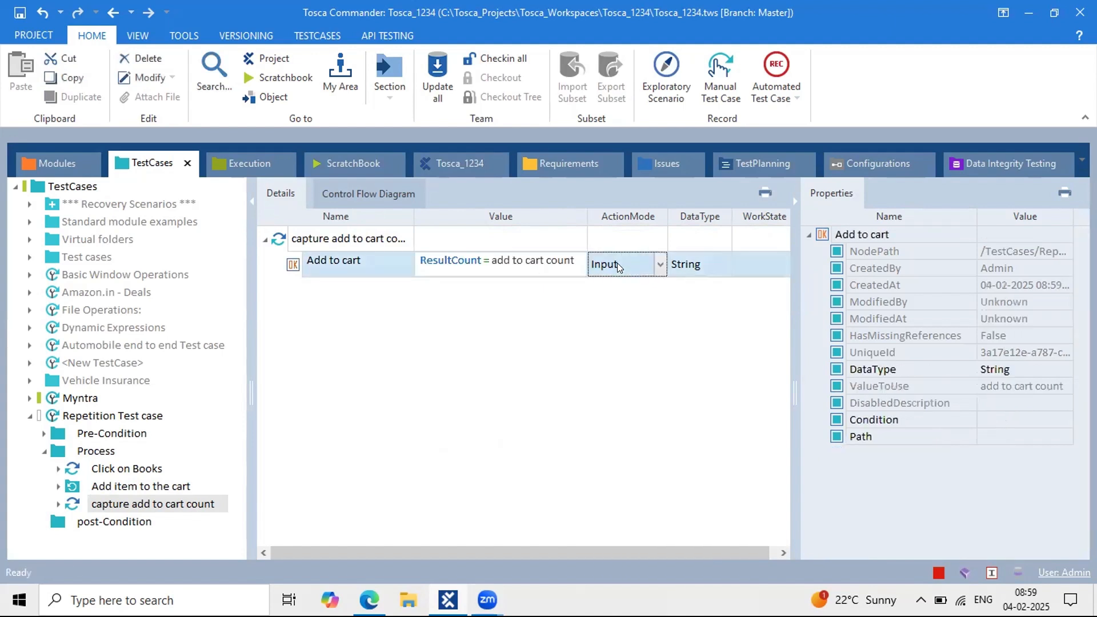
{"action": "type", "text": "Buffer"}
{"action": "left_click", "coordinate": [592, 349]}
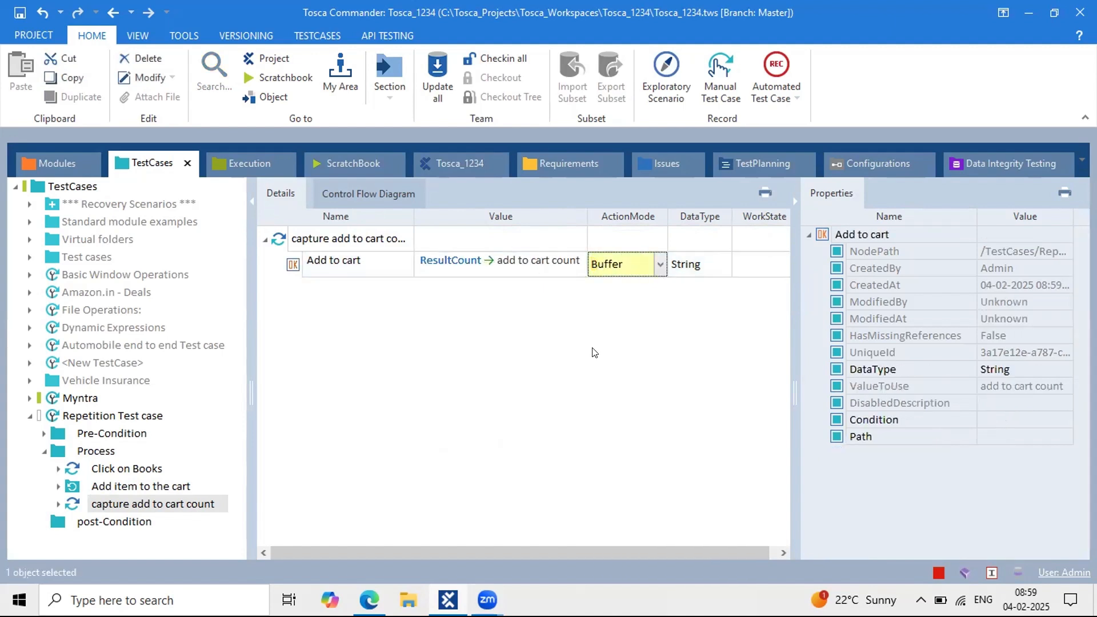
{"action": "left_click", "coordinate": [340, 239]}
Step: Run the capture add to cart count step in ScratchBook
{"action": "right_click", "coordinate": [340, 239]}
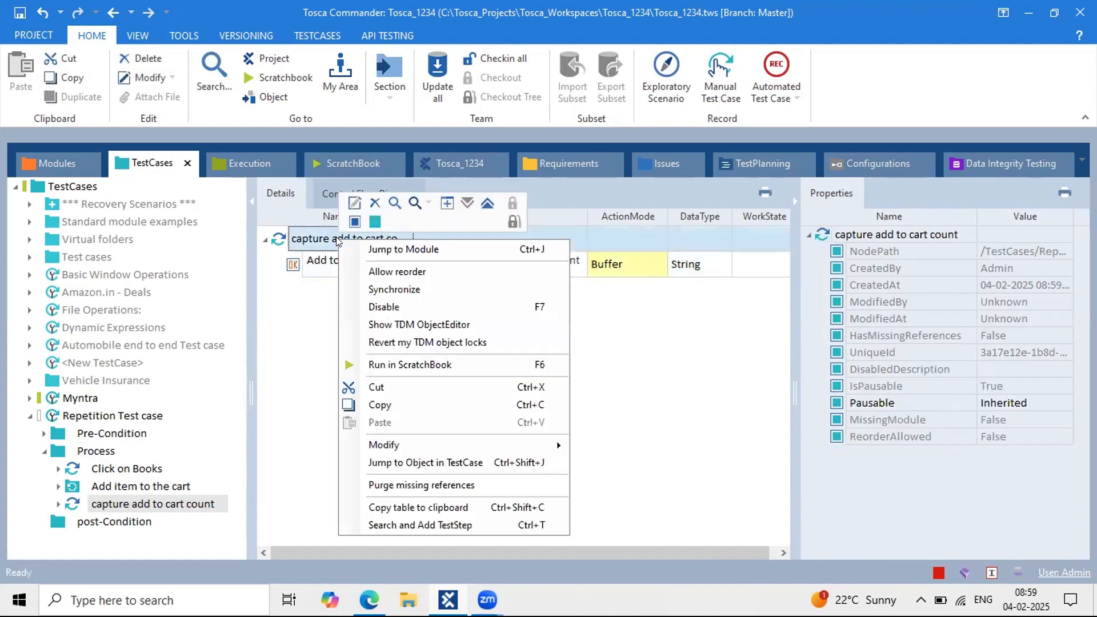
{"action": "left_click", "coordinate": [416, 364]}
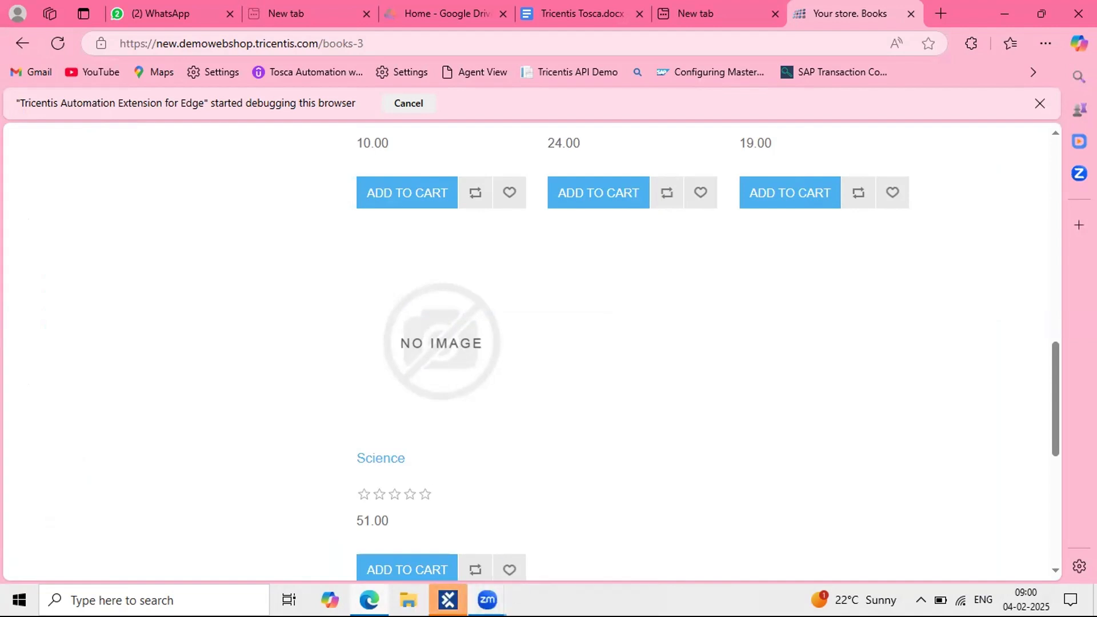
{"action": "left_click", "coordinate": [448, 600]}
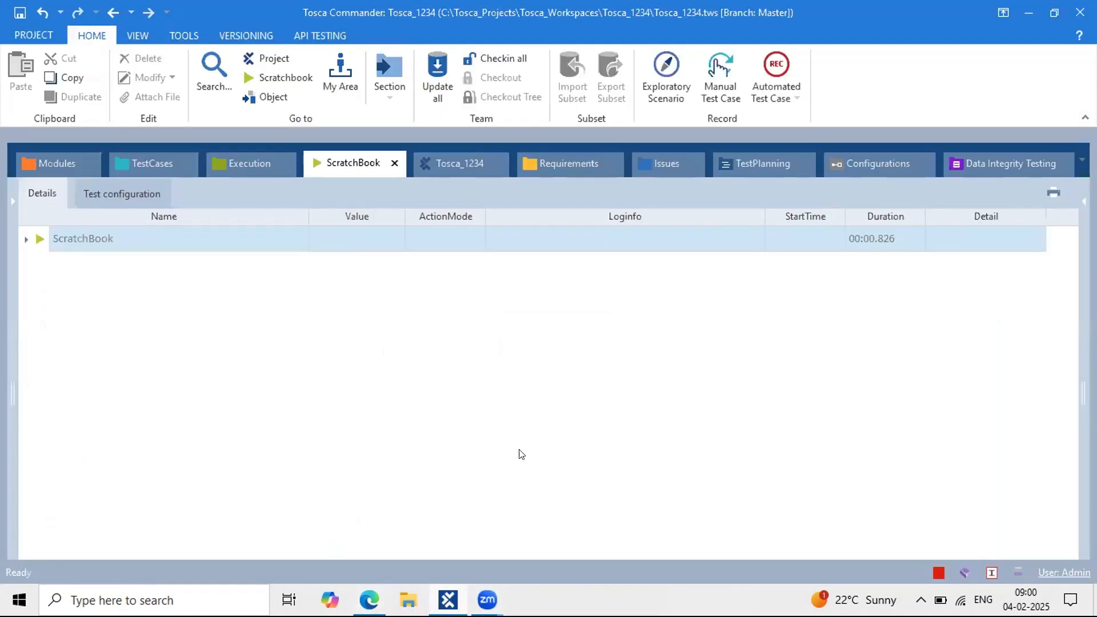
Step: Check the run log showing the add to cart count buffer set to 4, then return to TestCases
{"action": "left_click", "coordinate": [26, 239]}
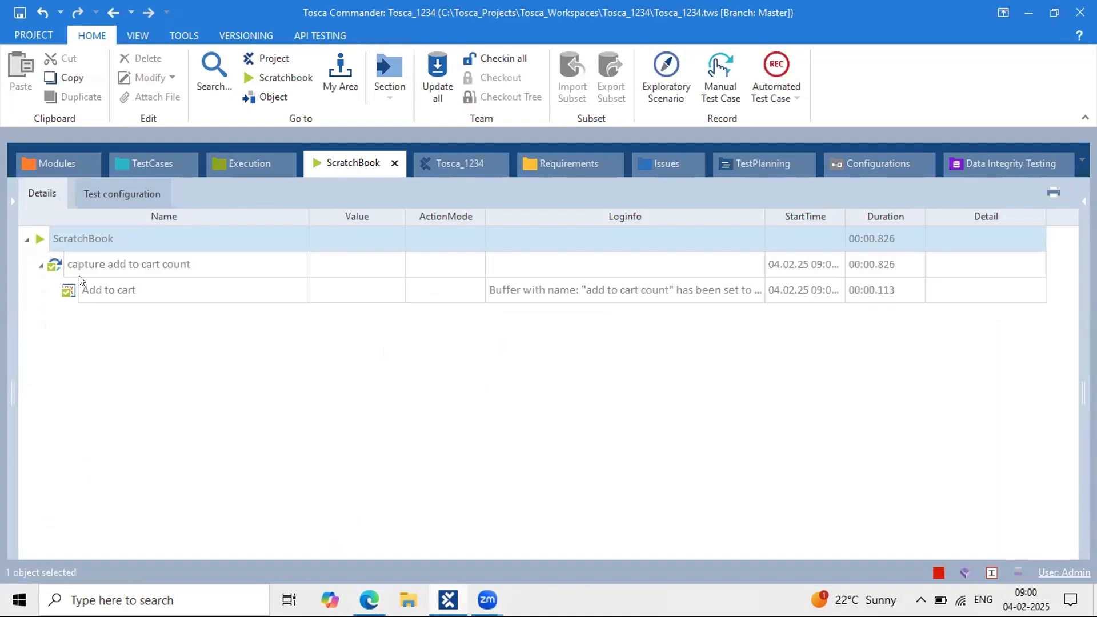
{"action": "left_click", "coordinate": [41, 265]}
{"action": "left_click", "coordinate": [711, 296]}
{"action": "left_click", "coordinate": [752, 290]}
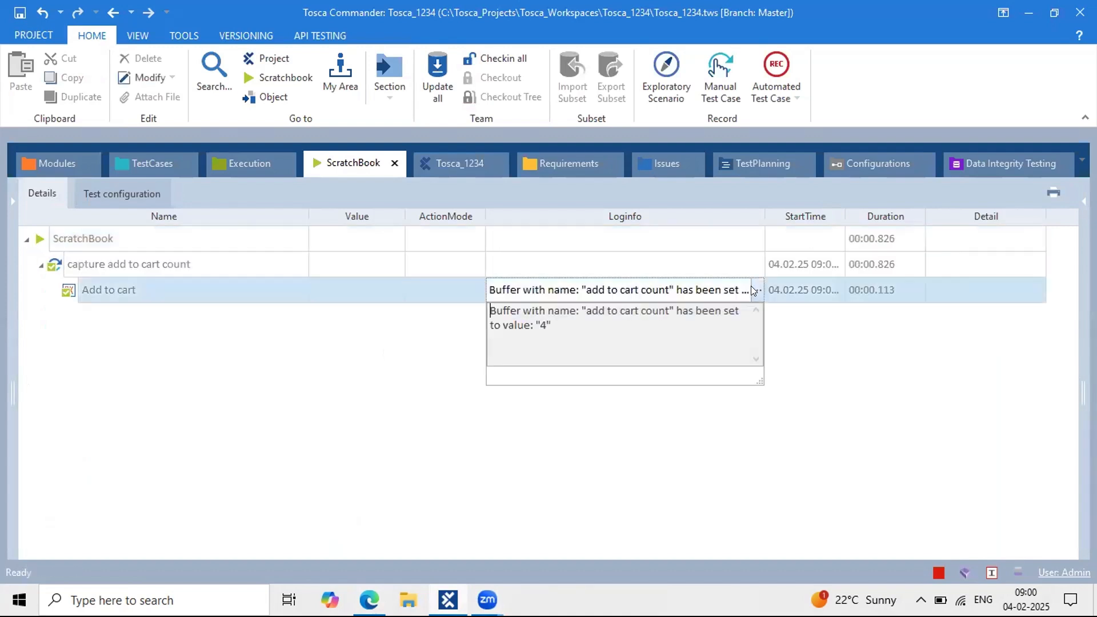
{"action": "left_click_drag", "start_coordinate": [553, 330], "coordinate": [534, 326]}
{"action": "left_click", "coordinate": [146, 162]}
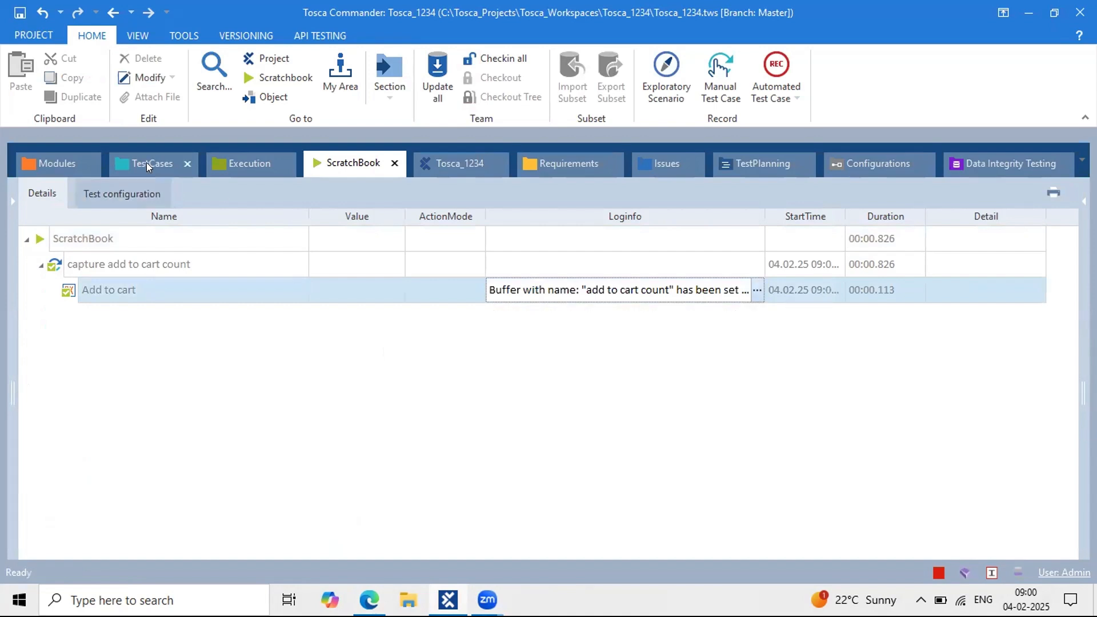
{"action": "left_click", "coordinate": [328, 338]}
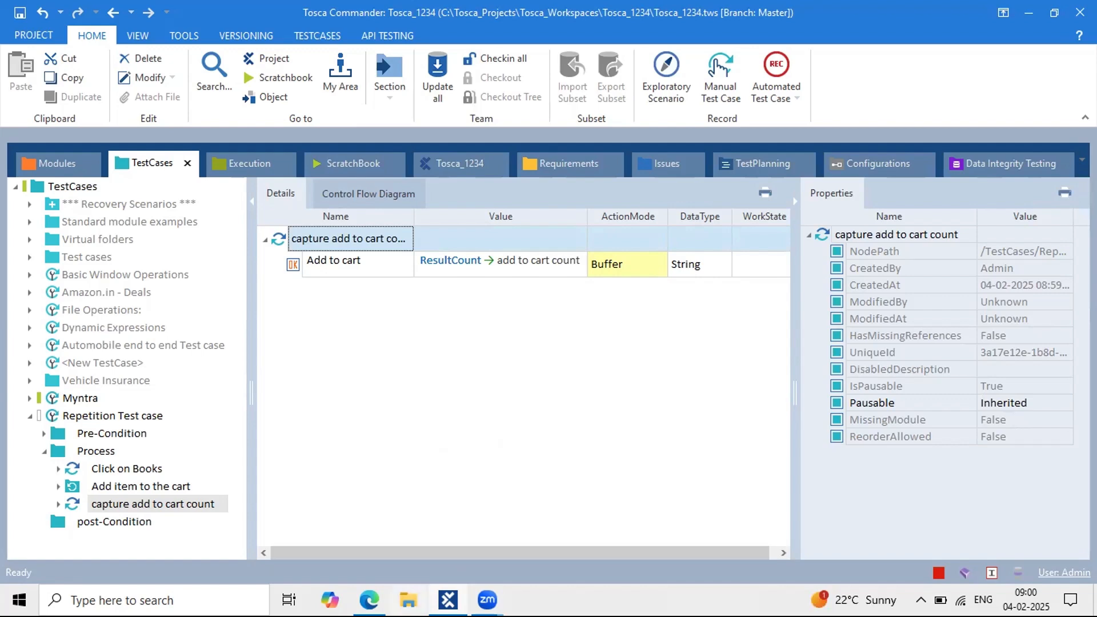
Step: Copy the Add item to the cart folder and paste it into Process after capture add to cart count
{"action": "left_click", "coordinate": [370, 600]}
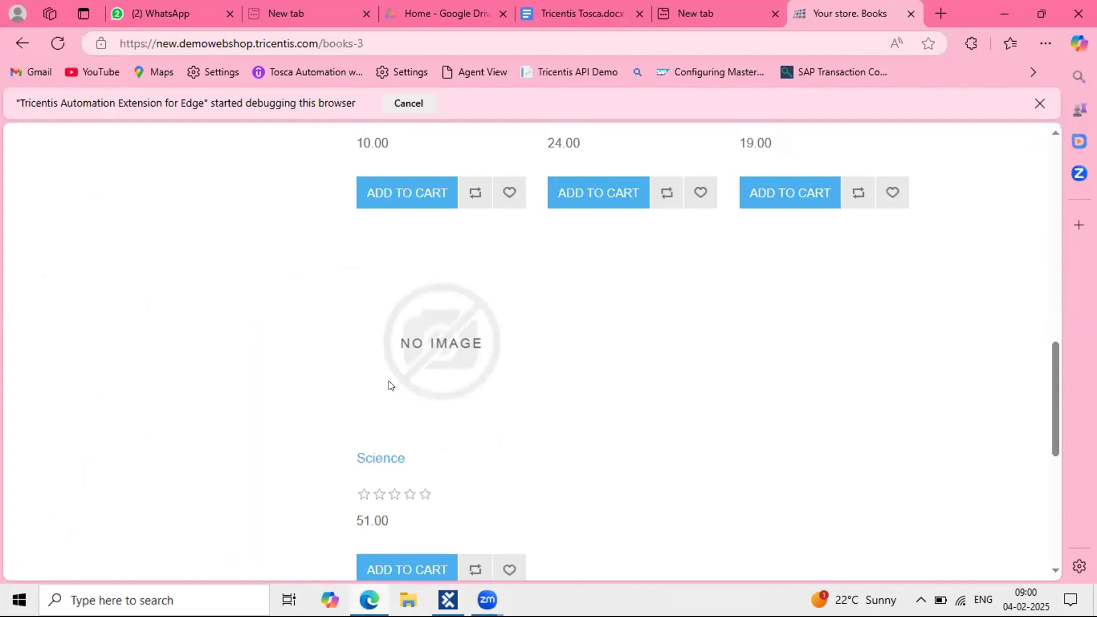
{"action": "left_click", "coordinate": [448, 599]}
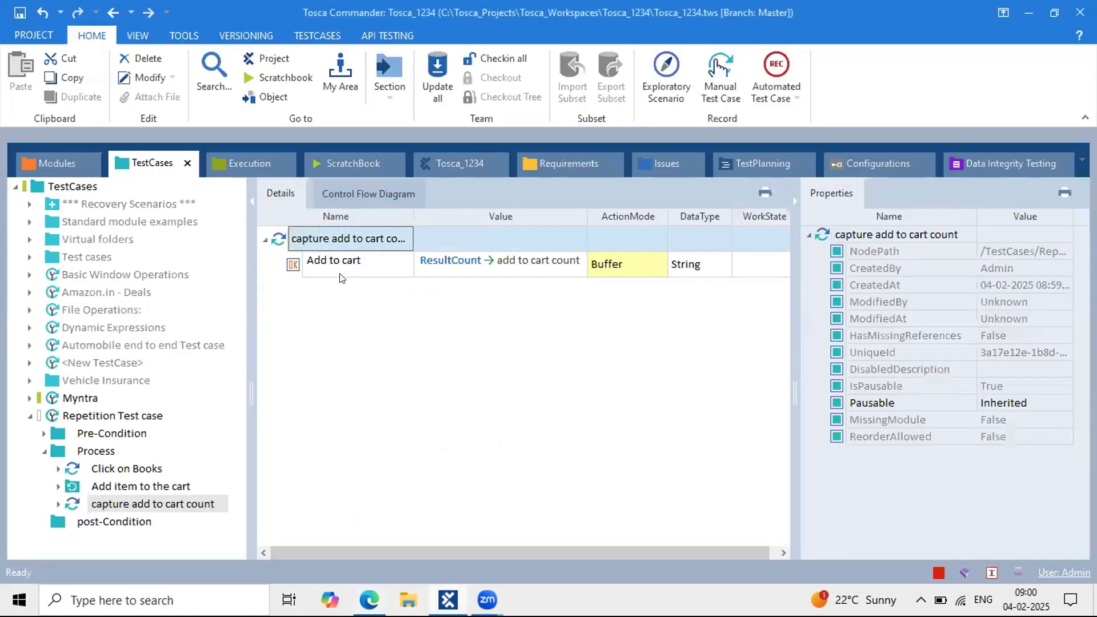
{"action": "left_click", "coordinate": [92, 452]}
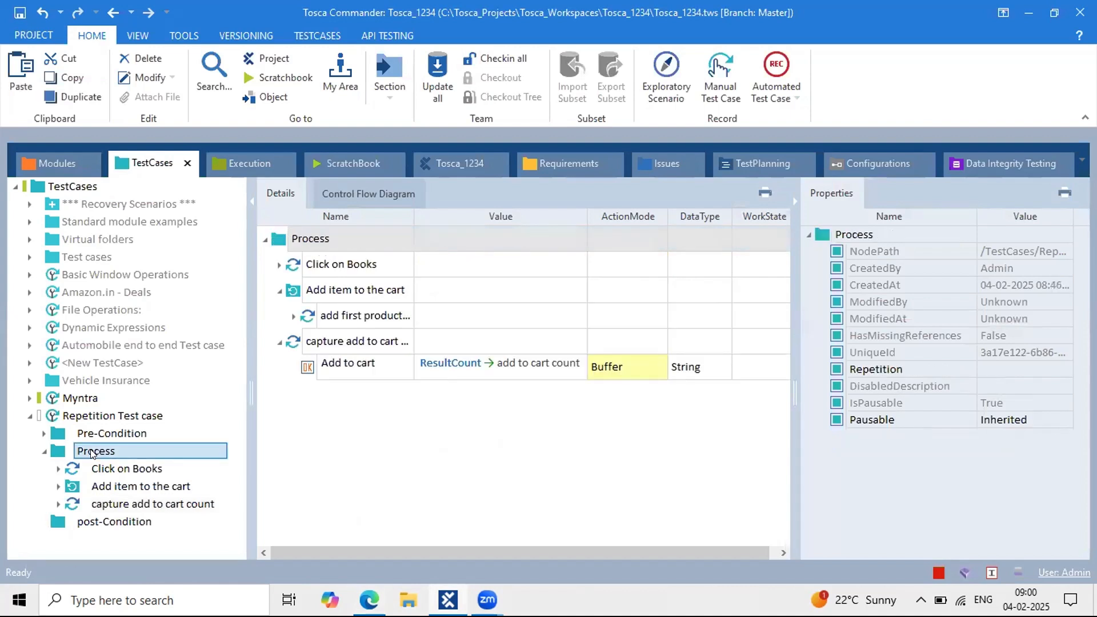
{"action": "right_click", "coordinate": [91, 452]}
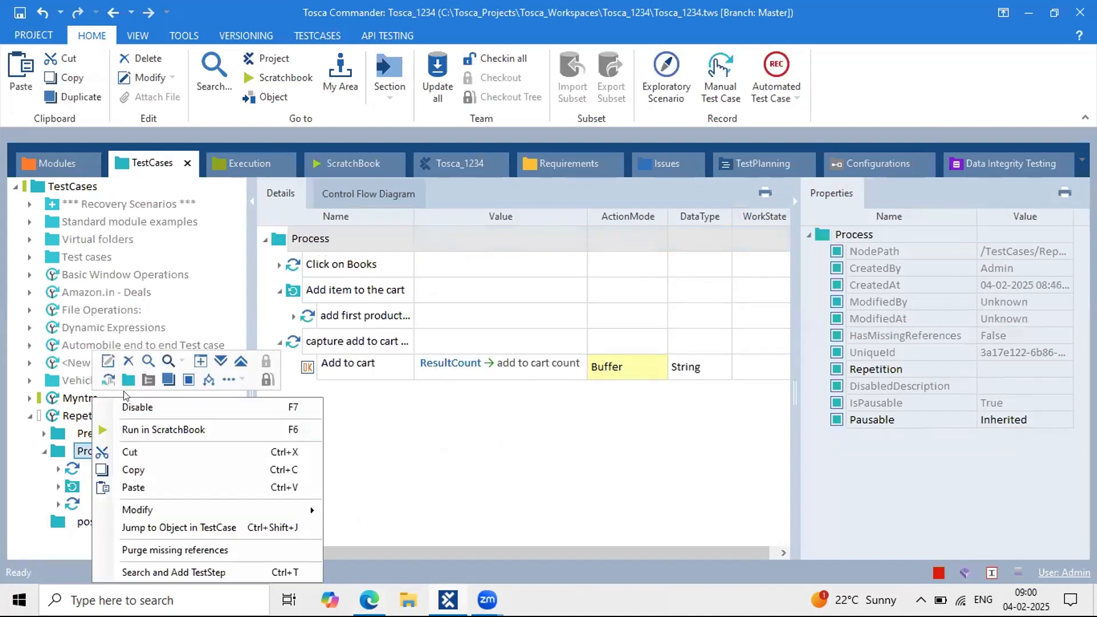
{"action": "left_click", "coordinate": [73, 503]}
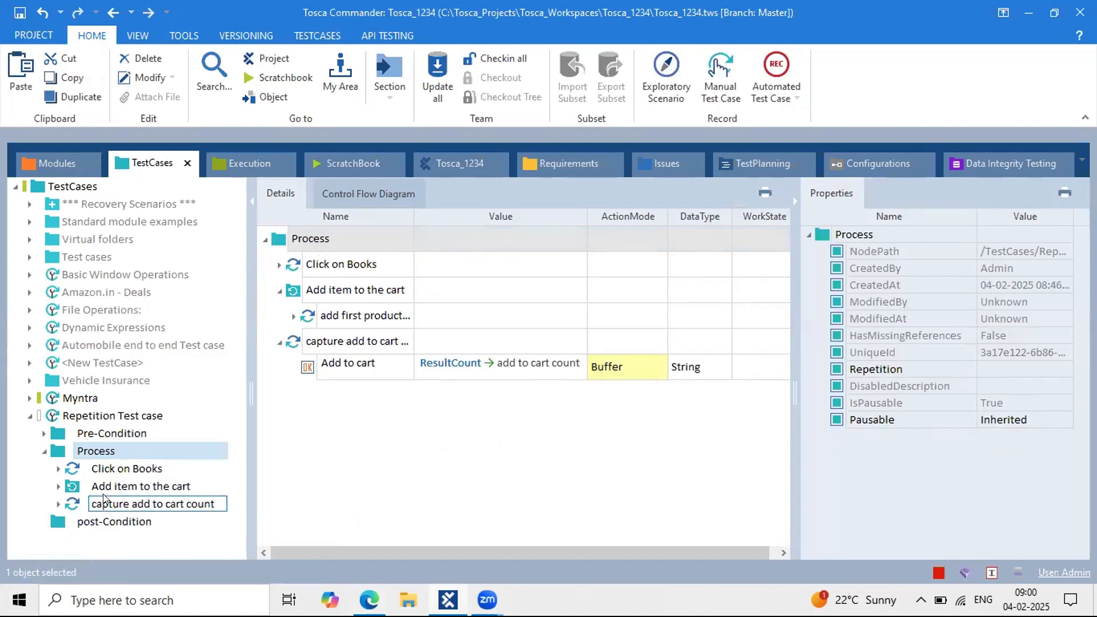
{"action": "left_click", "coordinate": [117, 491]}
{"action": "key", "text": "ctrl+c"}
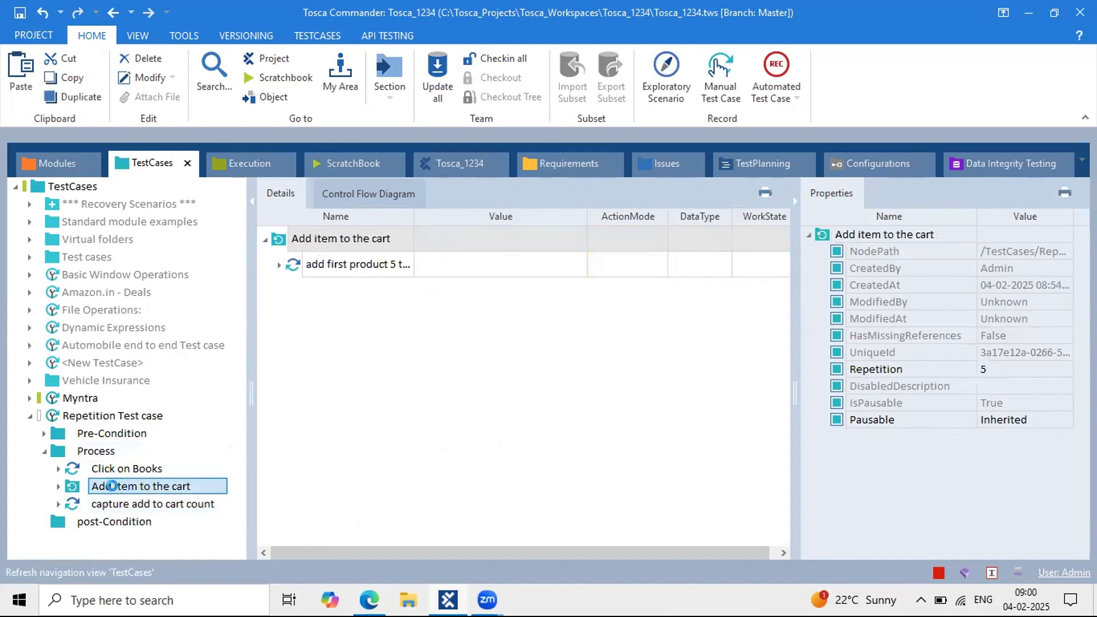
{"action": "left_click_drag", "start_coordinate": [117, 490], "coordinate": [109, 445]}
{"action": "left_click", "coordinate": [109, 446]}
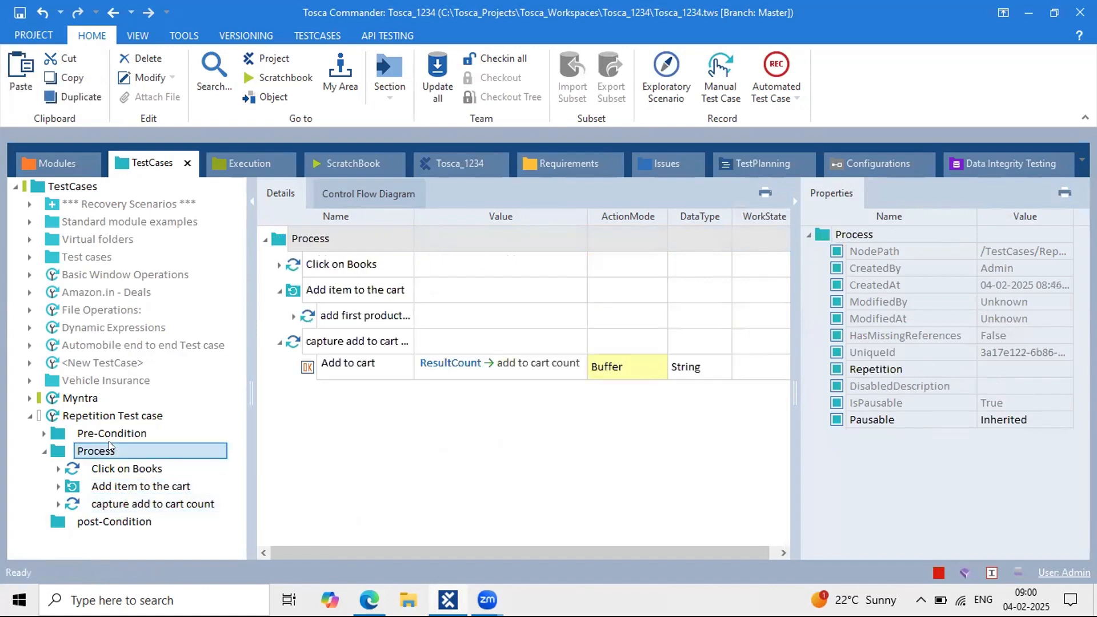
{"action": "key", "text": "ctrl+v"}
Step: Set the pasted Add item to the cart copy's Repetition to 5 and start renaming its #1 step
{"action": "left_click", "coordinate": [156, 521]}
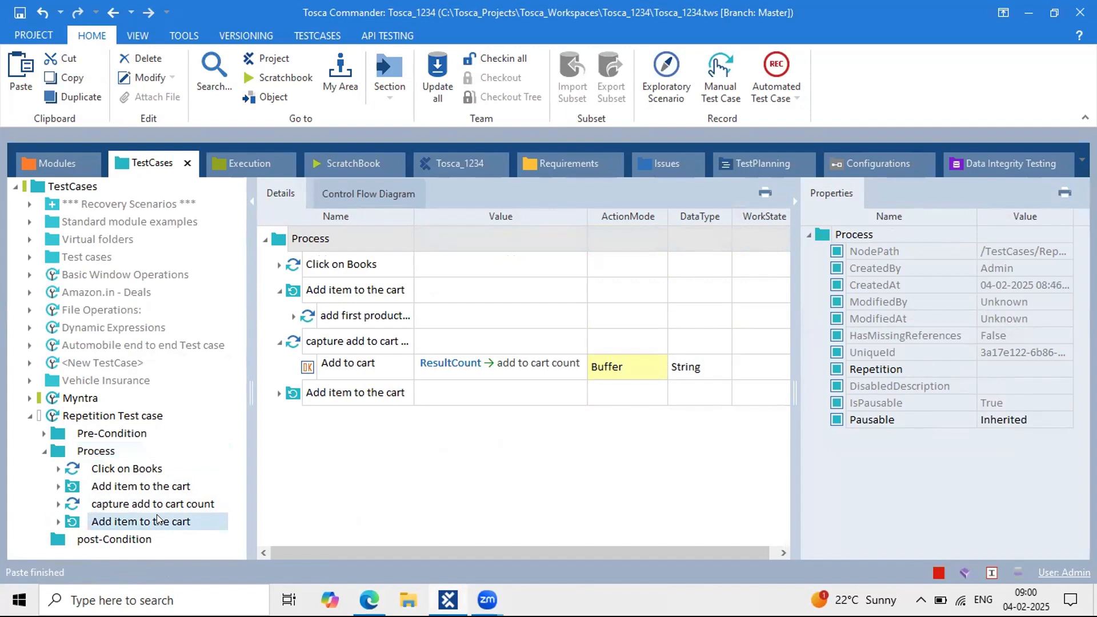
{"action": "left_click", "coordinate": [278, 264]}
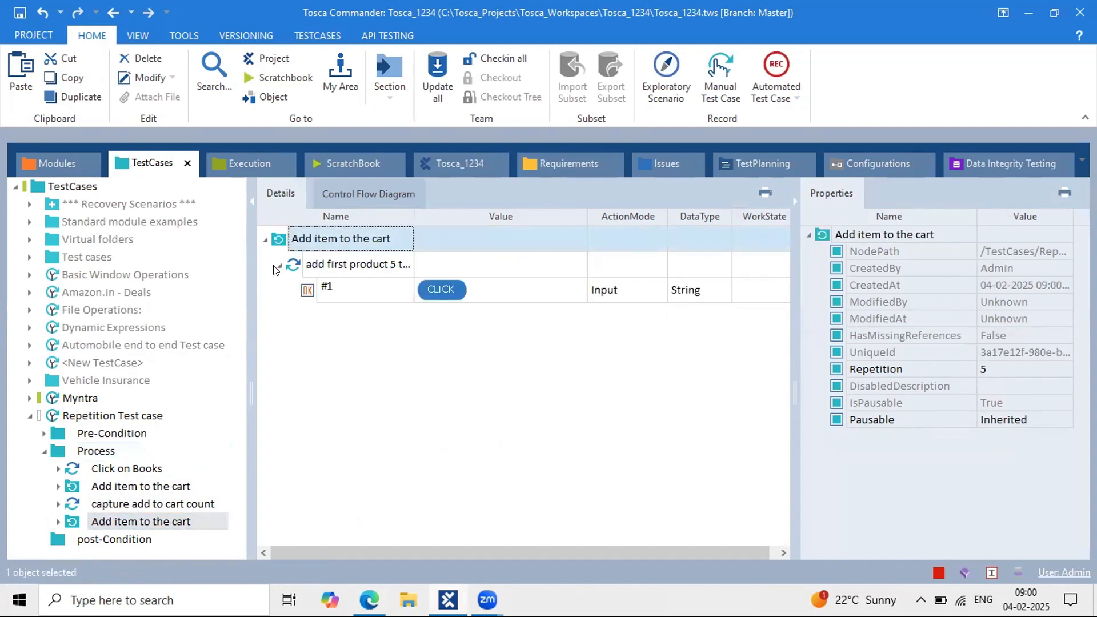
{"action": "left_click", "coordinate": [353, 286]}
{"action": "left_click", "coordinate": [354, 284]}
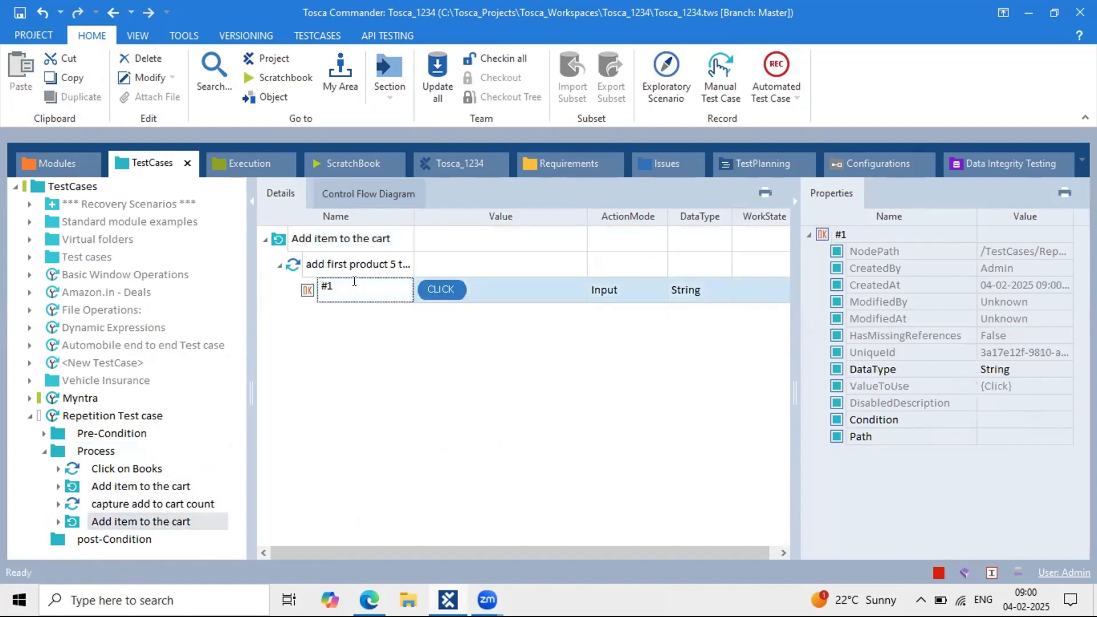
{"action": "left_click", "coordinate": [327, 238]}
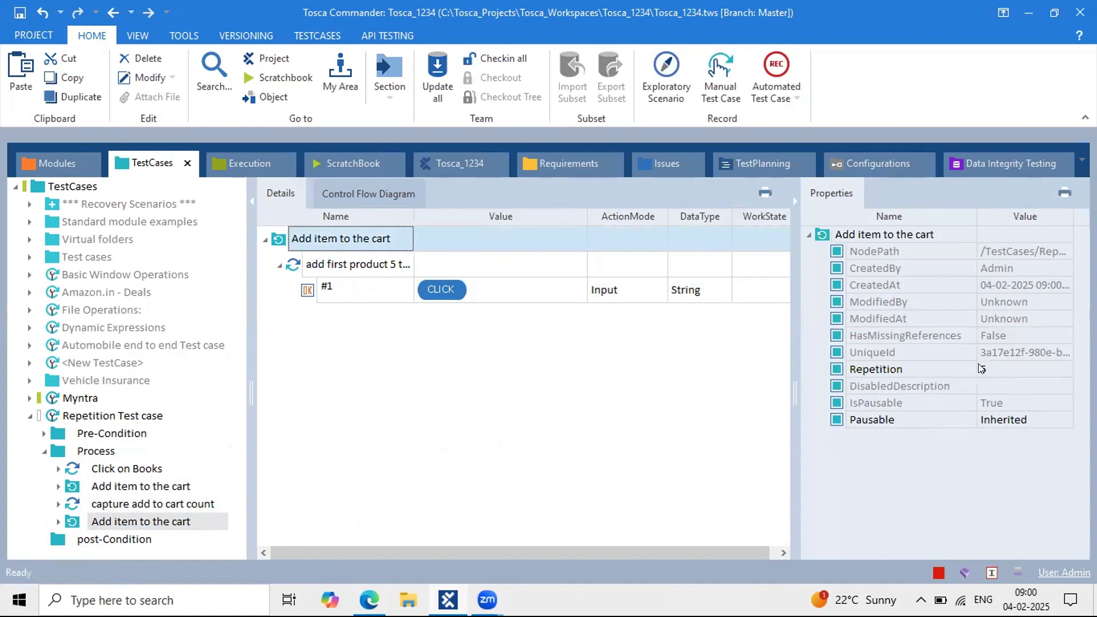
{"action": "left_click", "coordinate": [994, 369]}
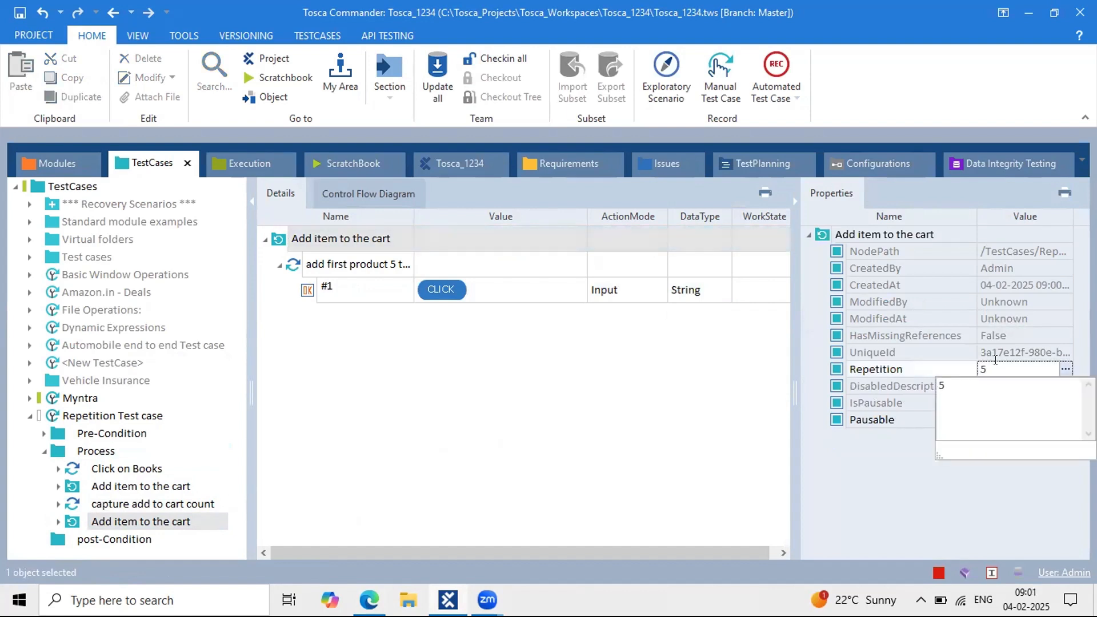
{"action": "left_click", "coordinate": [908, 369]}
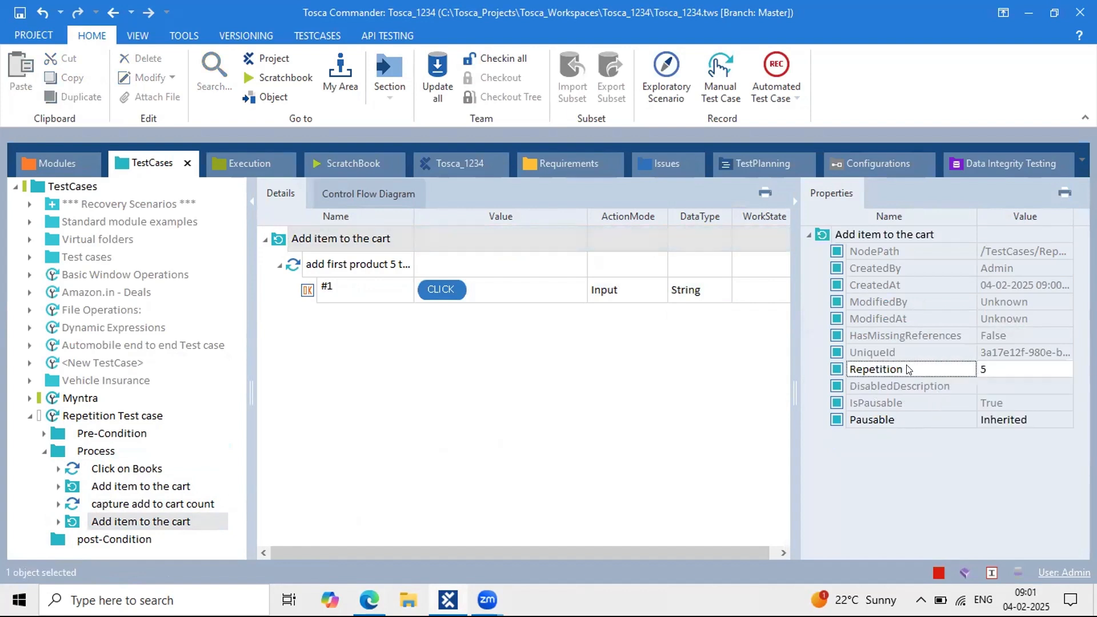
{"action": "double_click", "coordinate": [987, 370]}
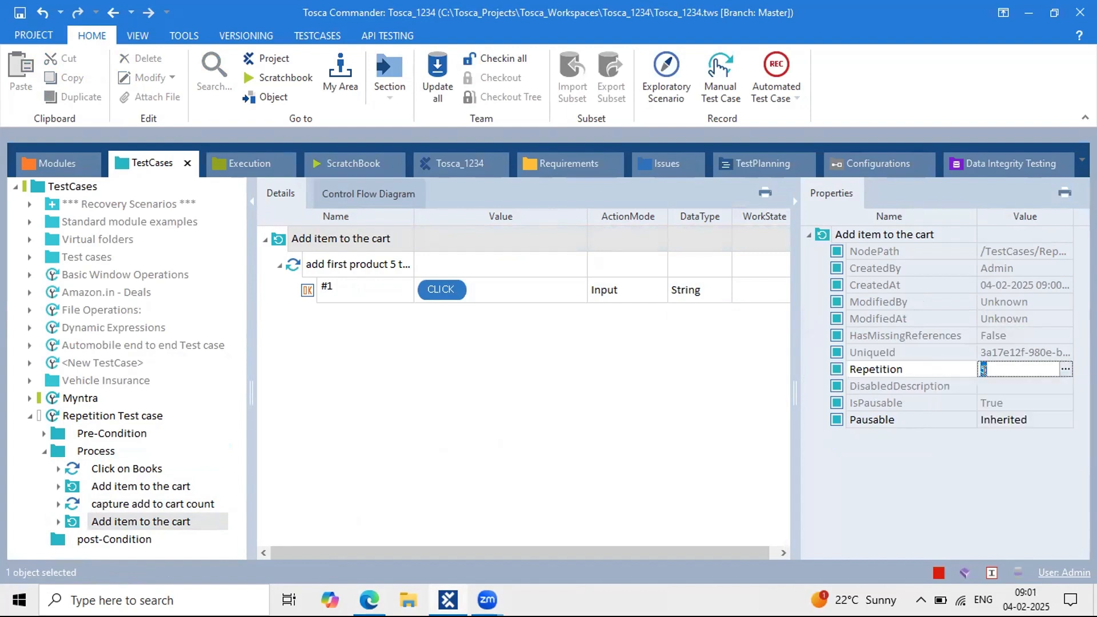
{"action": "left_click", "coordinate": [530, 340]}
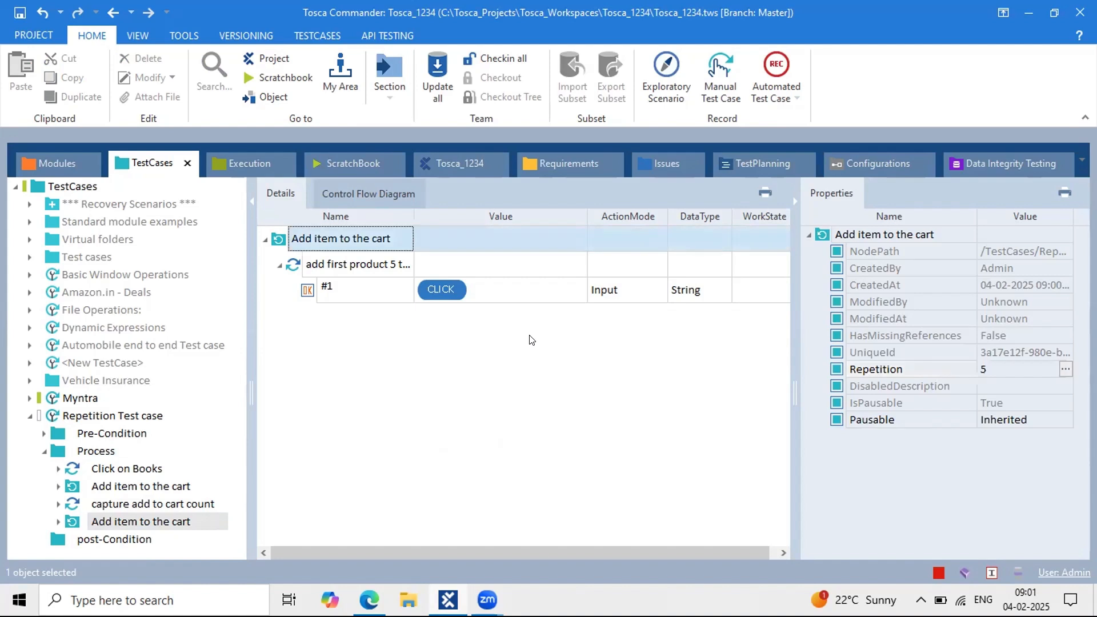
{"action": "left_click", "coordinate": [343, 288]}
{"action": "left_click", "coordinate": [341, 285]}
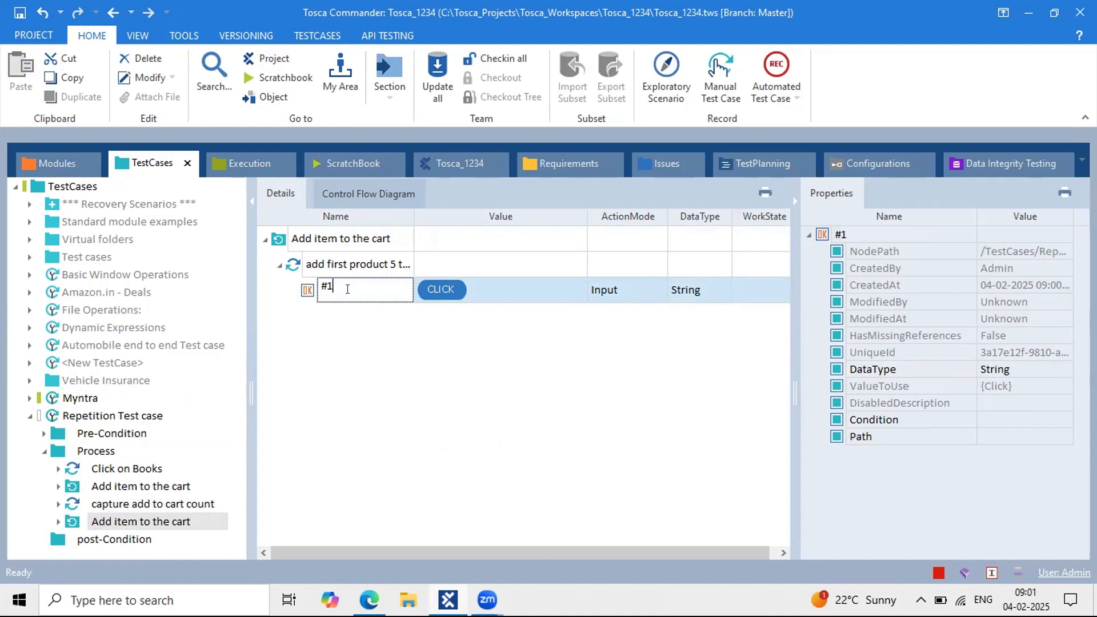
Step: Rename the looped click step in add first product 5 times from #1 to #{B[add to cart}
{"action": "key", "text": "BackSpace"}
{"action": "type", "text": "{B[add"}
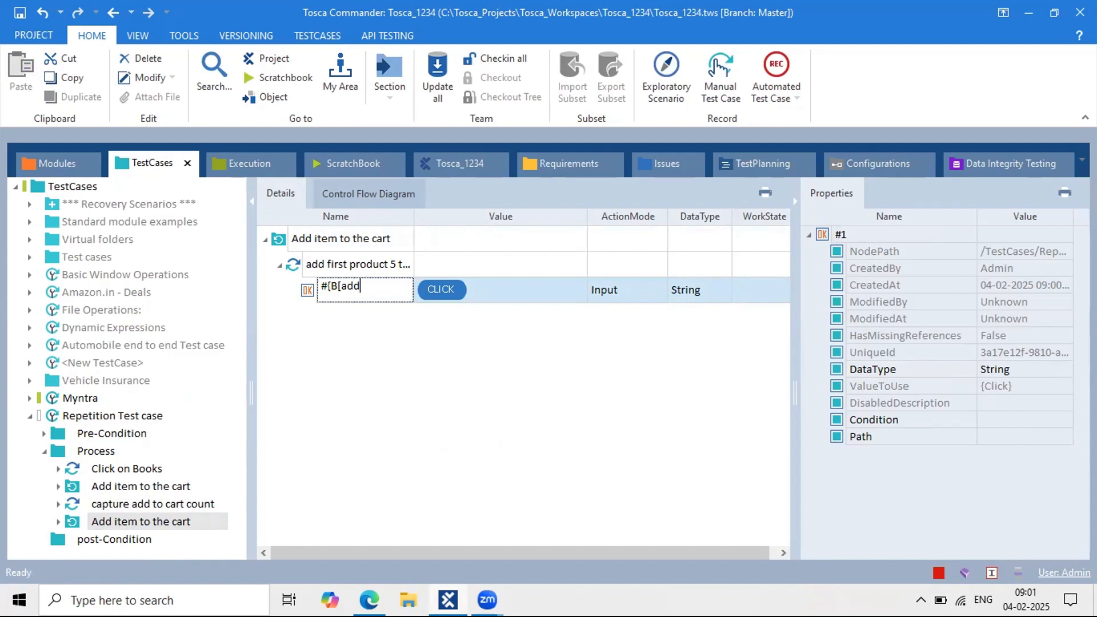
{"action": "type", "text": " to cart}"}
{"action": "key", "text": "Return"}
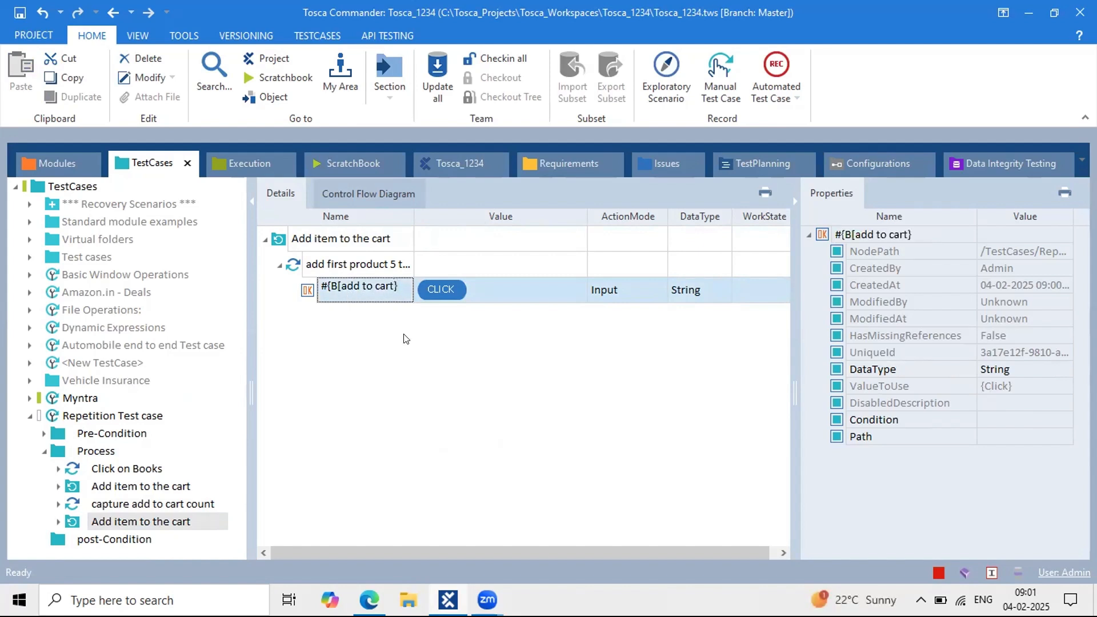
{"action": "left_click", "coordinate": [297, 275]}
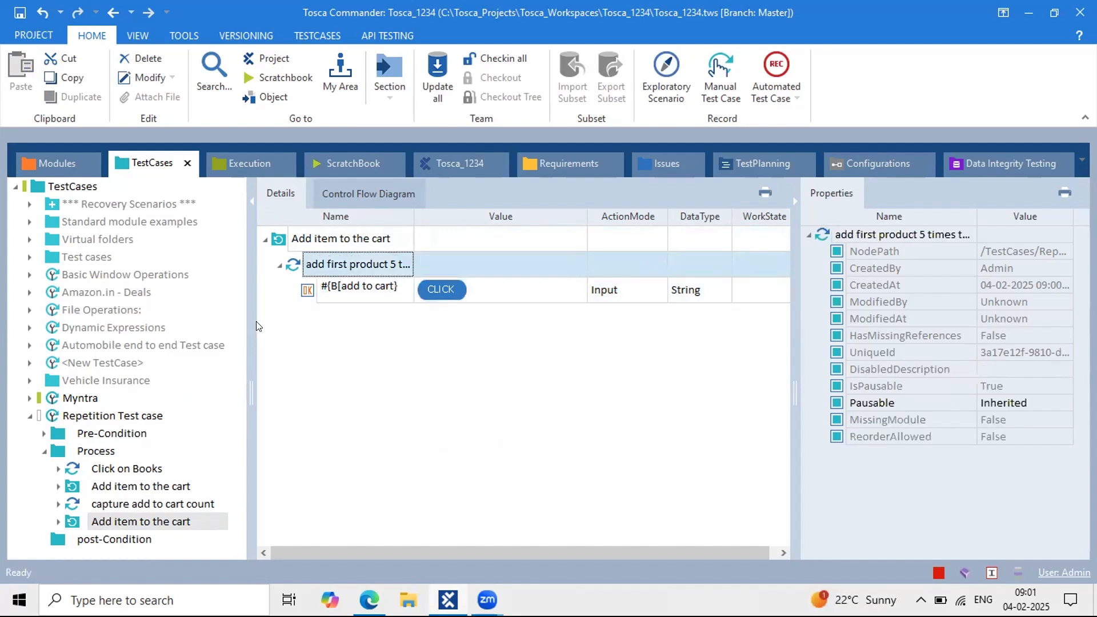
{"action": "left_click_drag", "start_coordinate": [246, 324], "coordinate": [252, 323]}
{"action": "left_click", "coordinate": [350, 287]}
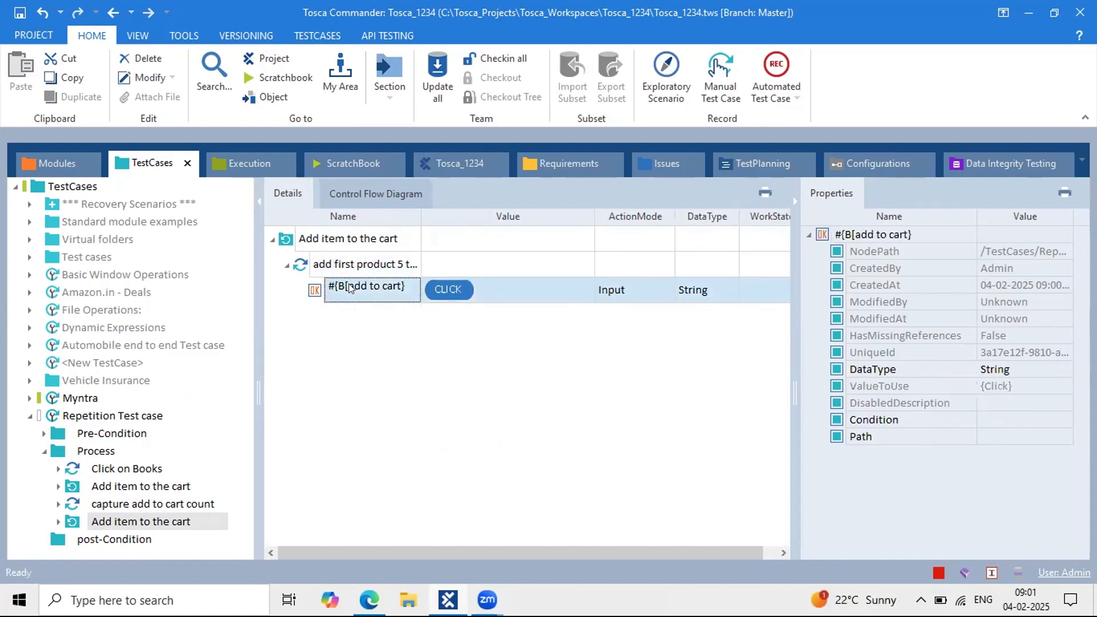
{"action": "left_click", "coordinate": [189, 35]}
{"action": "left_click", "coordinate": [197, 76]}
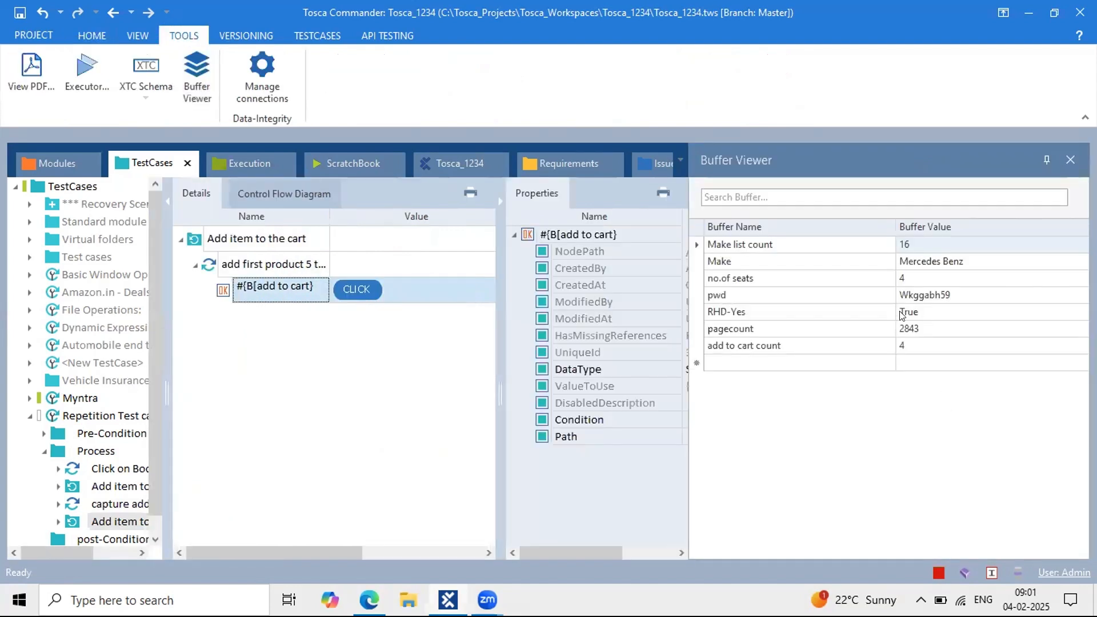
{"action": "left_click", "coordinate": [907, 345]}
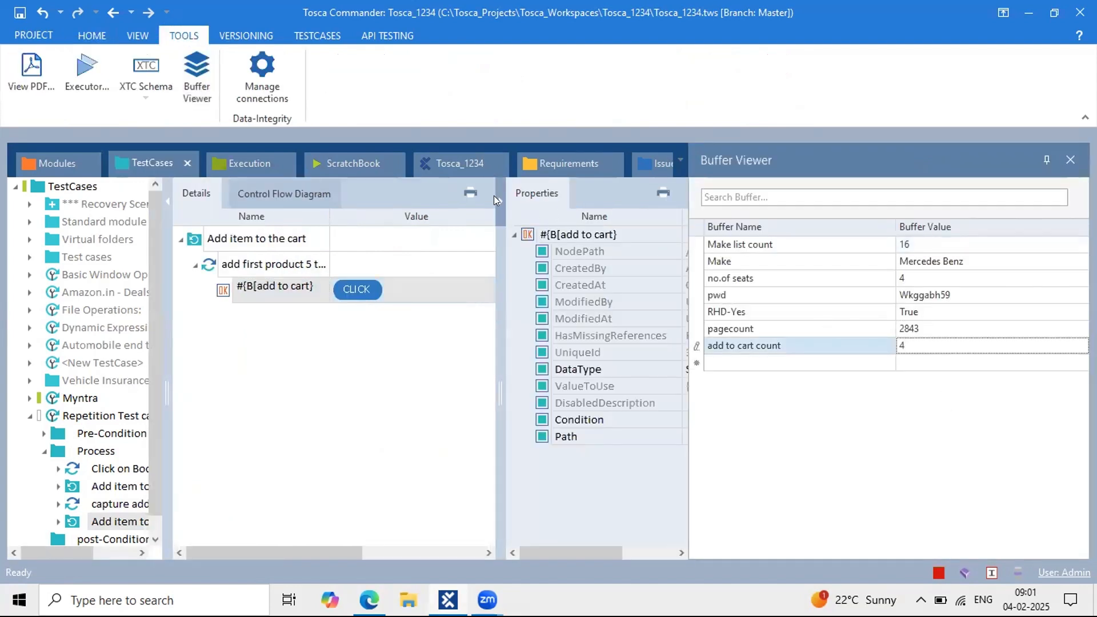
{"action": "left_click", "coordinate": [493, 195]}
{"action": "left_click", "coordinate": [251, 247]}
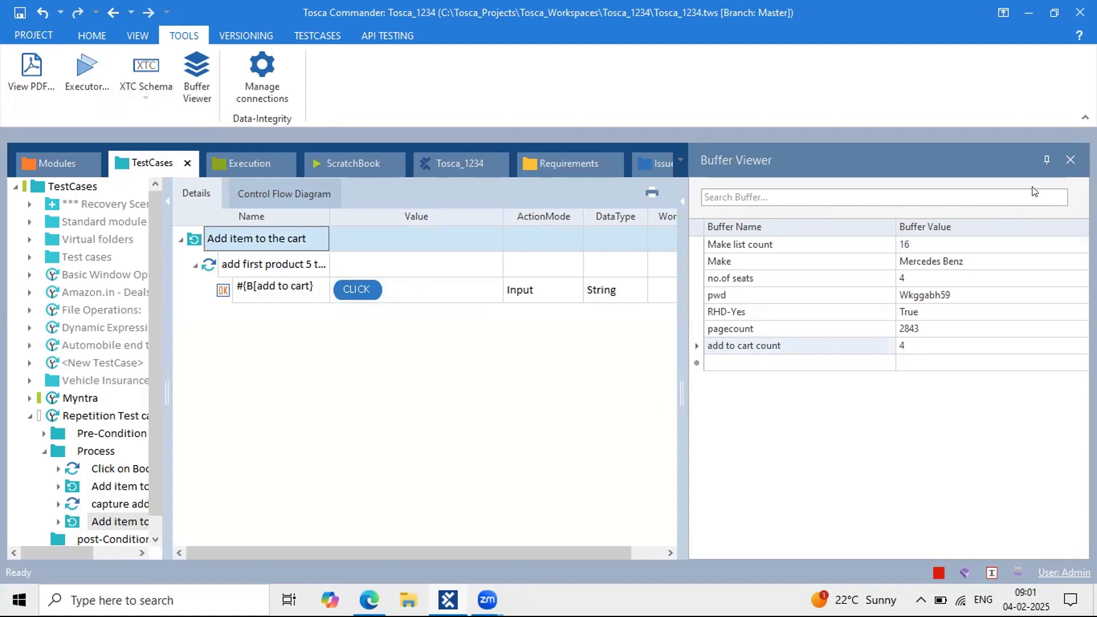
{"action": "left_click", "coordinate": [1067, 161]}
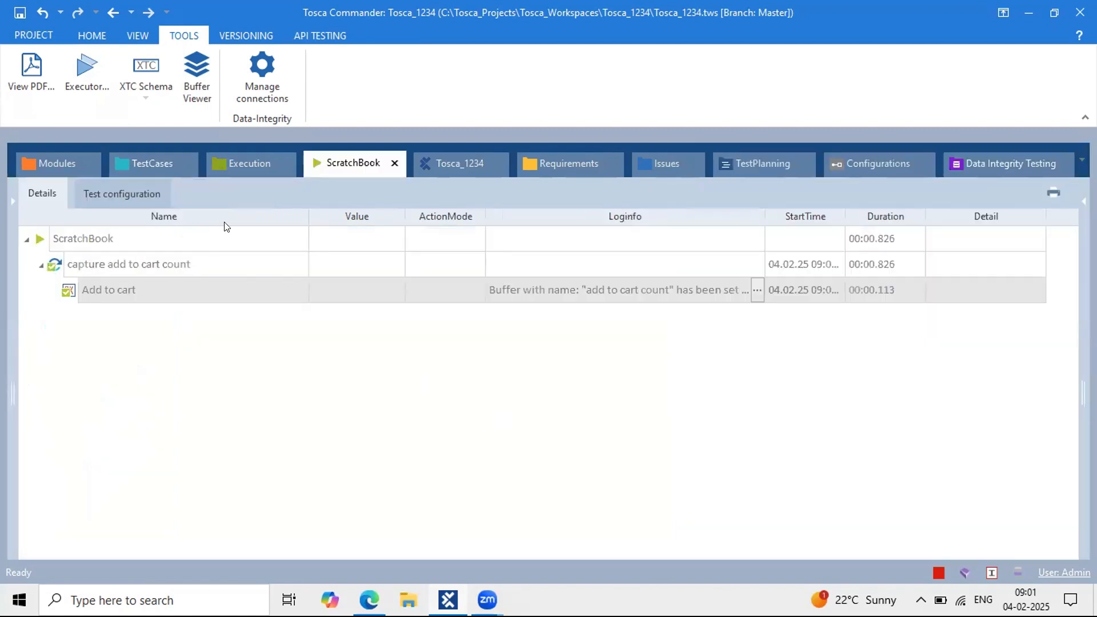
{"action": "left_click", "coordinate": [161, 167]}
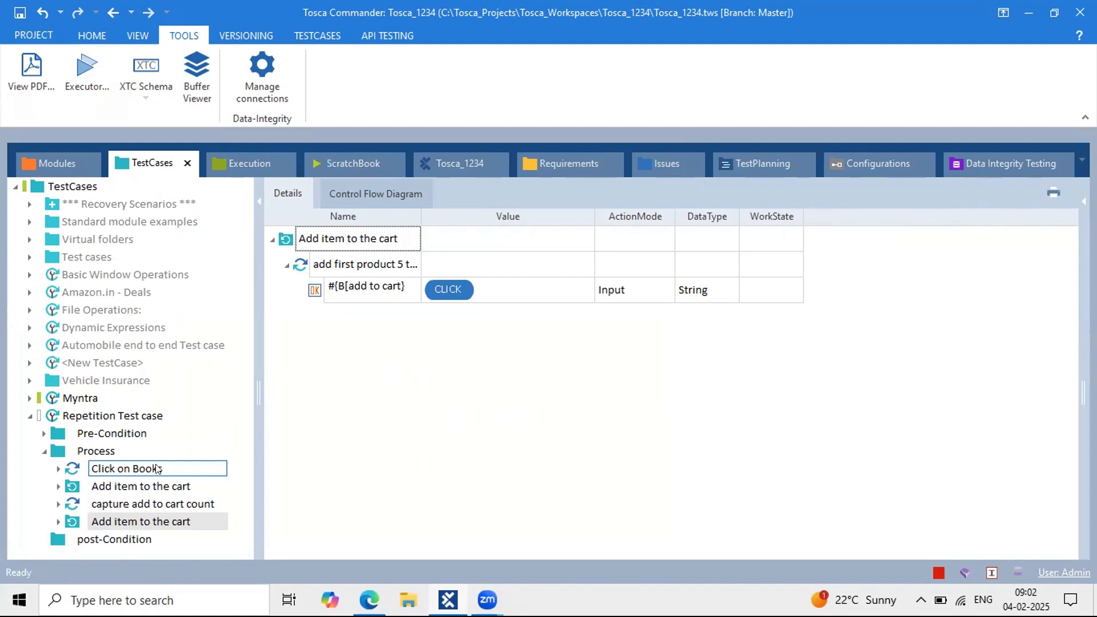
Step: Expand the Process folder and collapse the other folders to reach the last Add item to the cart
{"action": "left_click", "coordinate": [132, 445]}
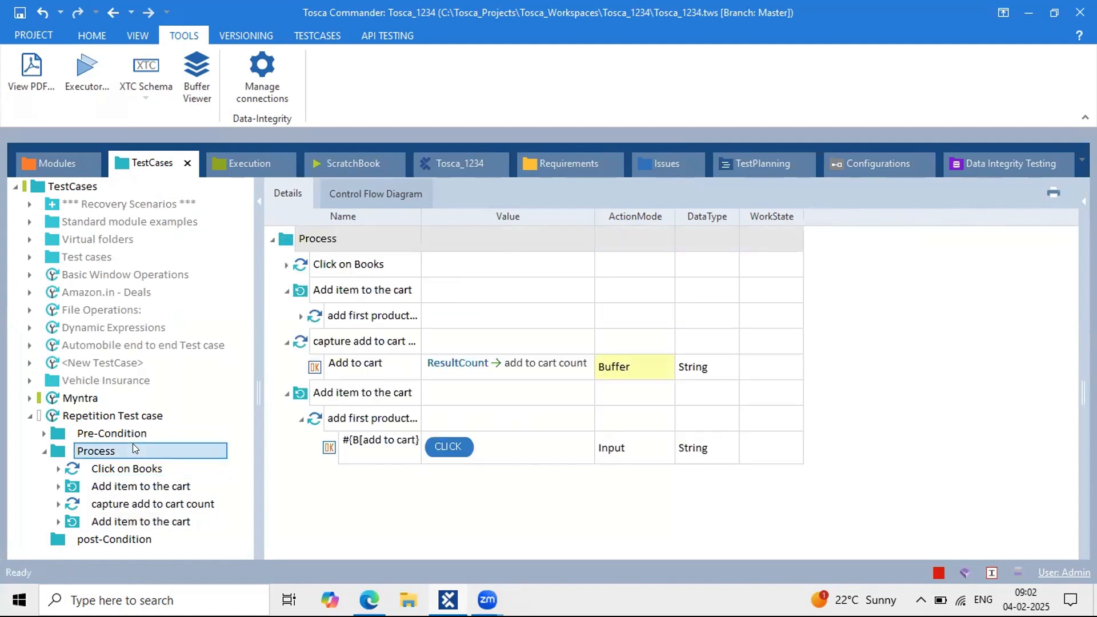
{"action": "left_click", "coordinate": [286, 290]}
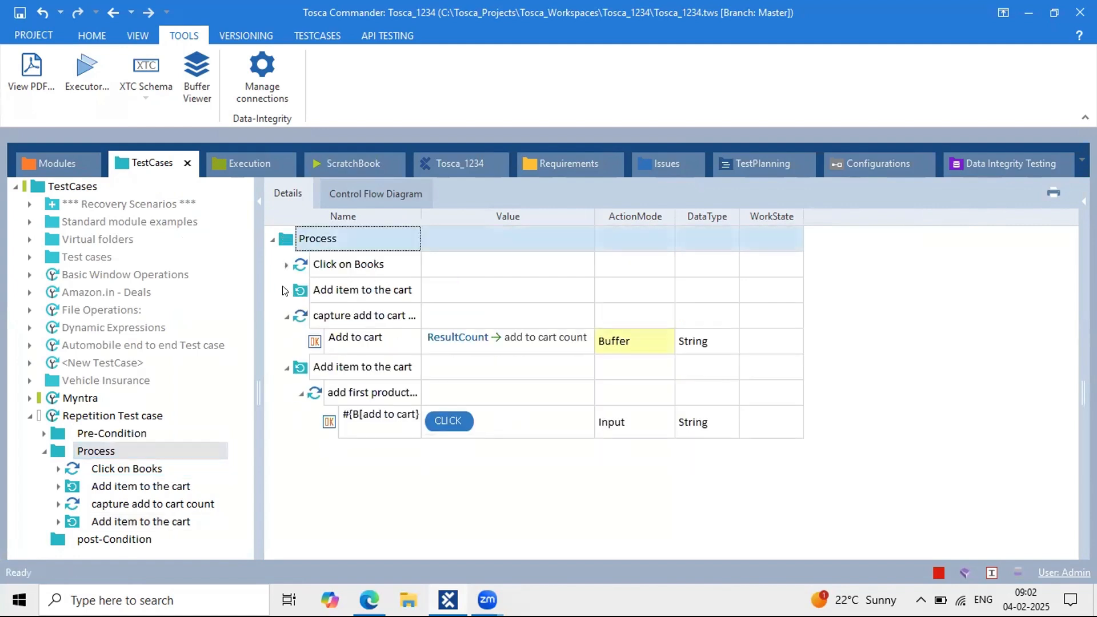
{"action": "left_click", "coordinate": [287, 315]}
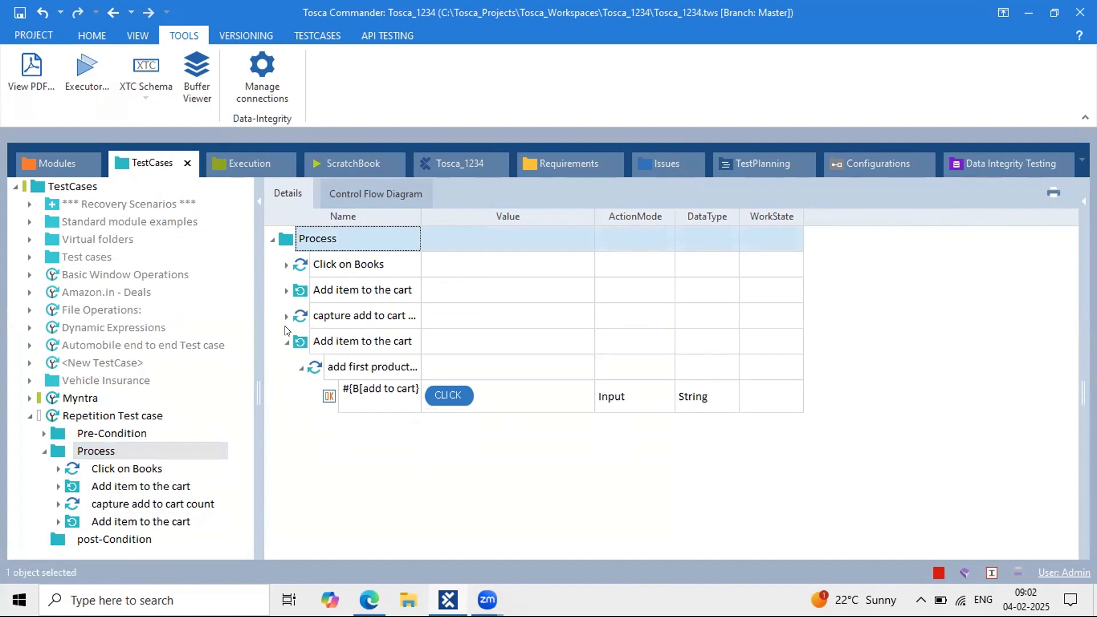
{"action": "left_click", "coordinate": [339, 343]}
{"action": "left_click", "coordinate": [352, 367]}
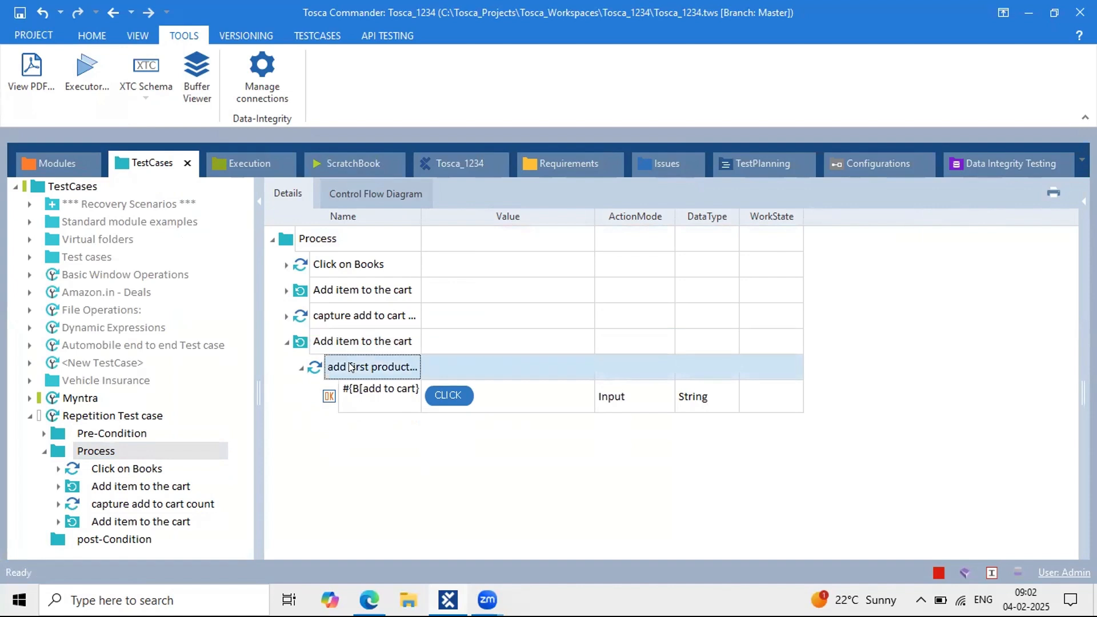
{"action": "left_click", "coordinate": [130, 520]}
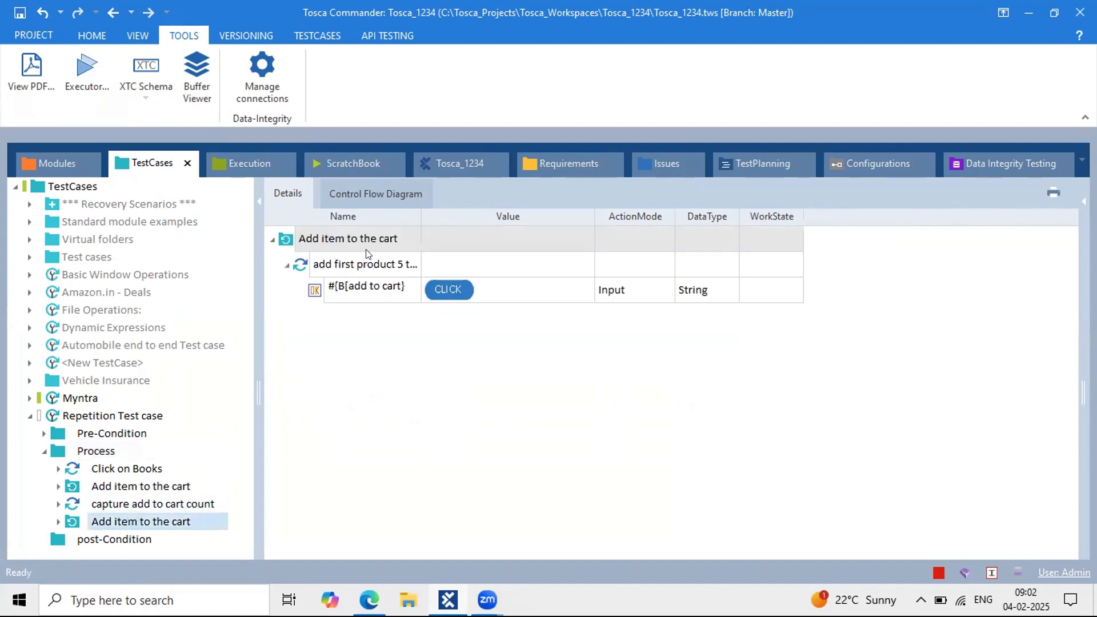
{"action": "left_click", "coordinate": [350, 239]}
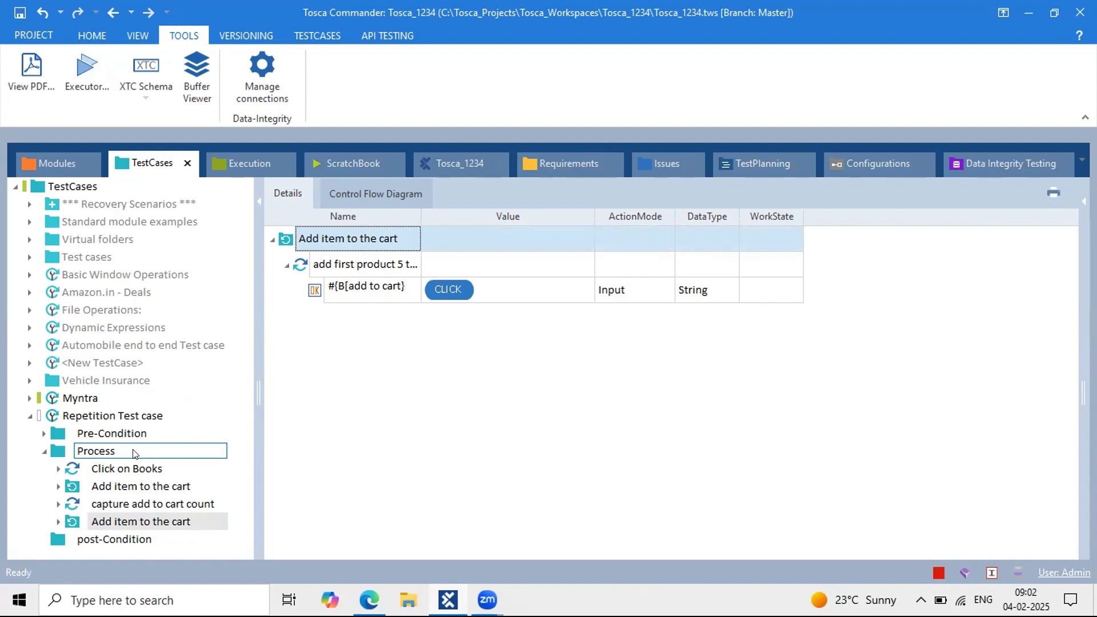
{"action": "left_click", "coordinate": [133, 454]}
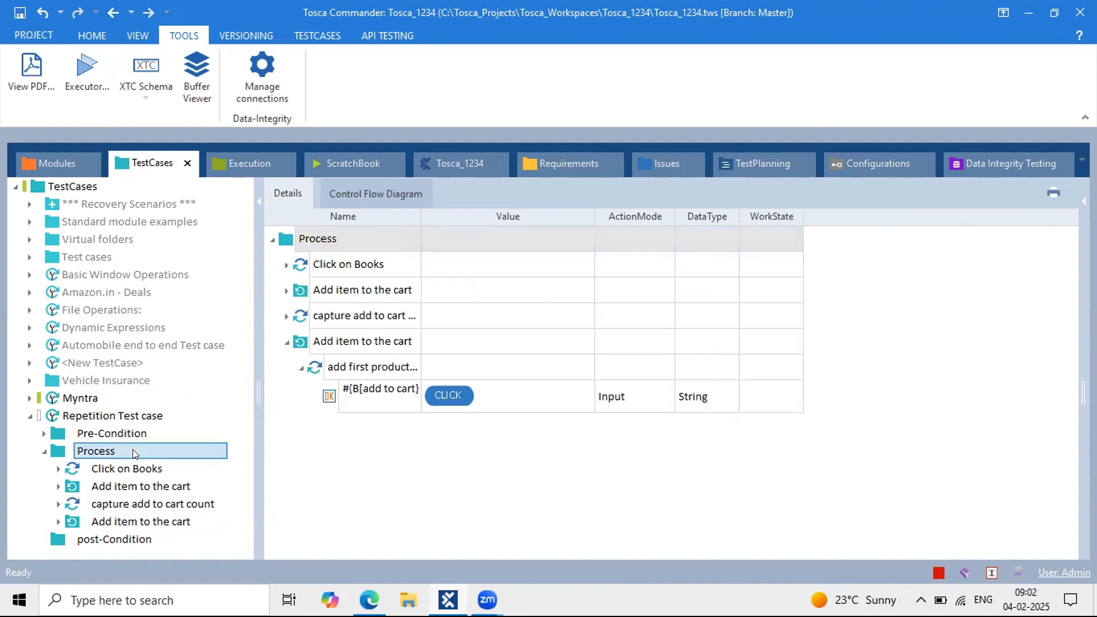
Step: Rename the #{B[add to cart} step back to #1
{"action": "left_click", "coordinate": [406, 401]}
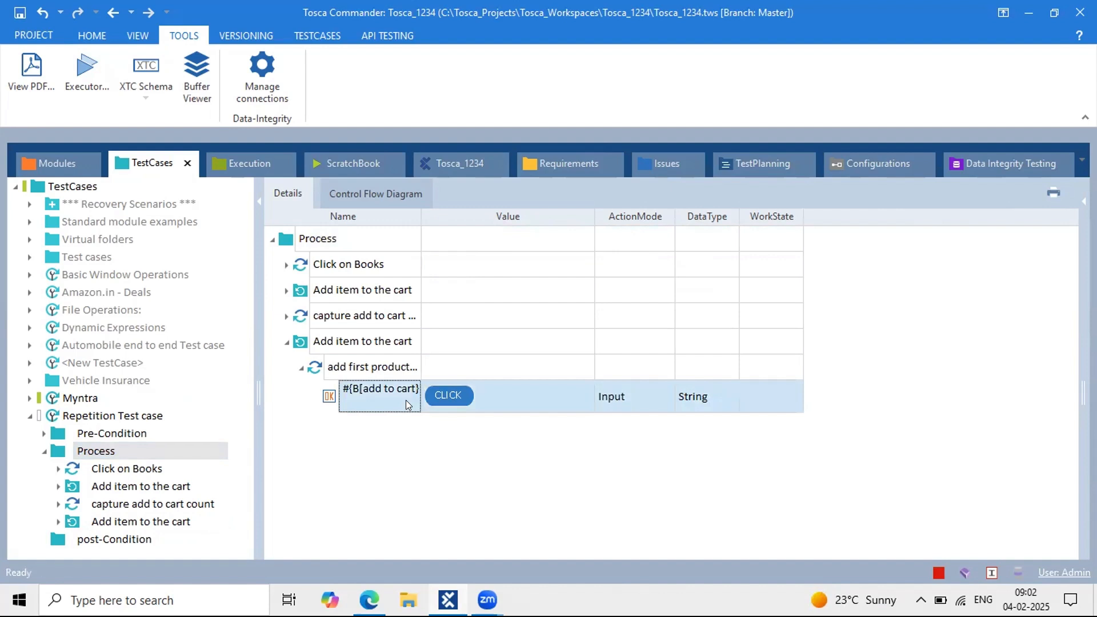
{"action": "left_click", "coordinate": [406, 400]}
{"action": "left_click", "coordinate": [413, 387]}
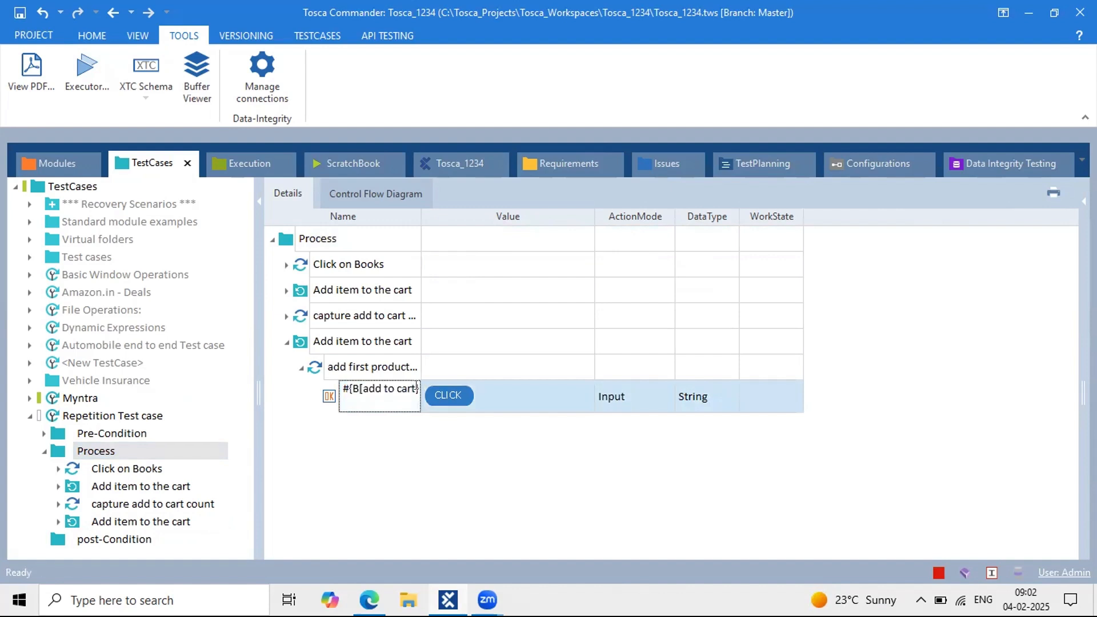
{"action": "left_click_drag", "start_coordinate": [417, 386], "coordinate": [347, 386]}
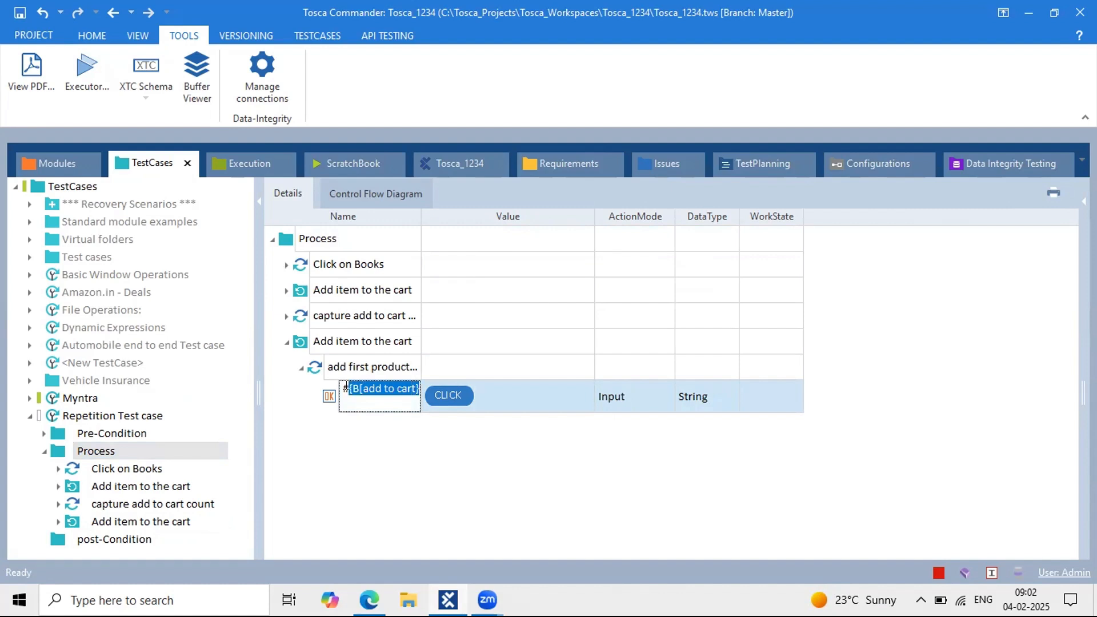
{"action": "type", "text": "1"}
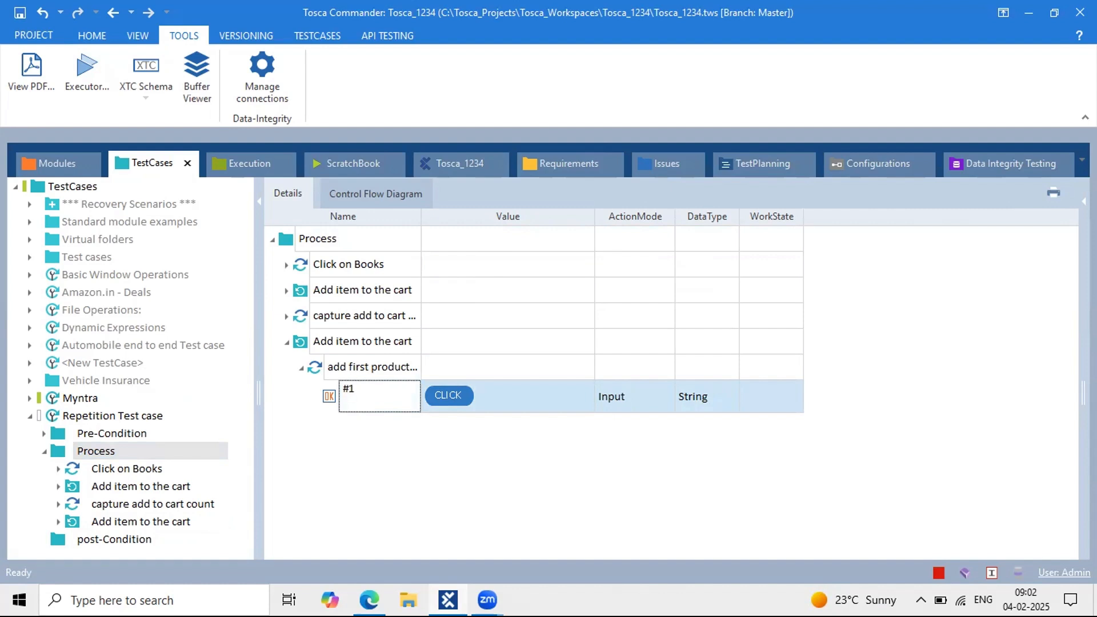
{"action": "left_click", "coordinate": [457, 473]}
Step: Jump from the #1 step to its module attribute and check out the ExplicitName module
{"action": "right_click", "coordinate": [328, 394]}
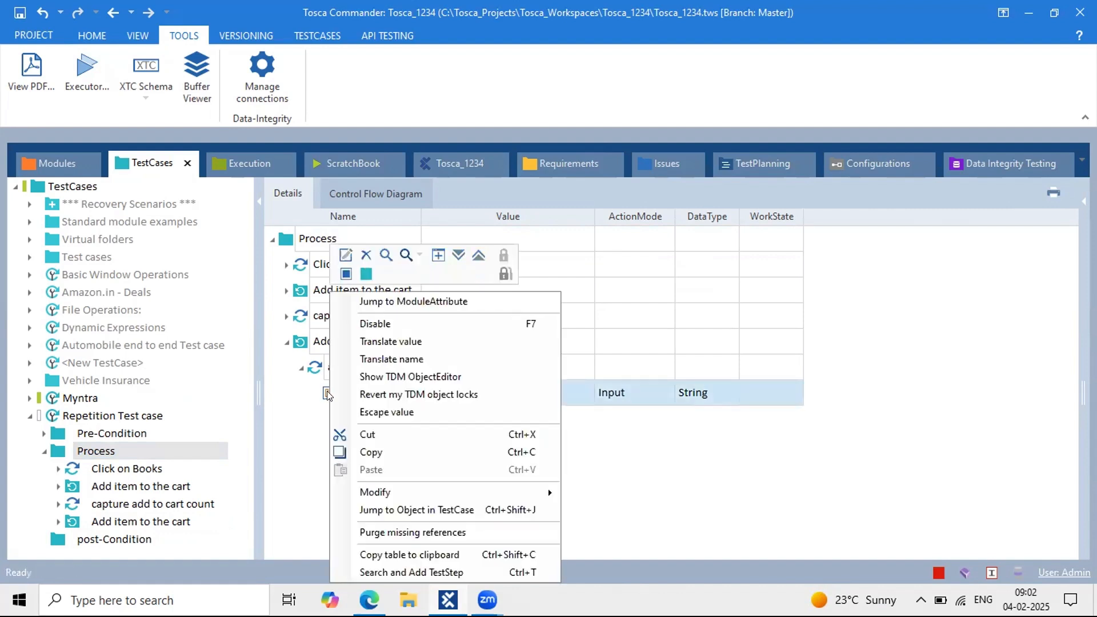
{"action": "left_click", "coordinate": [391, 301]}
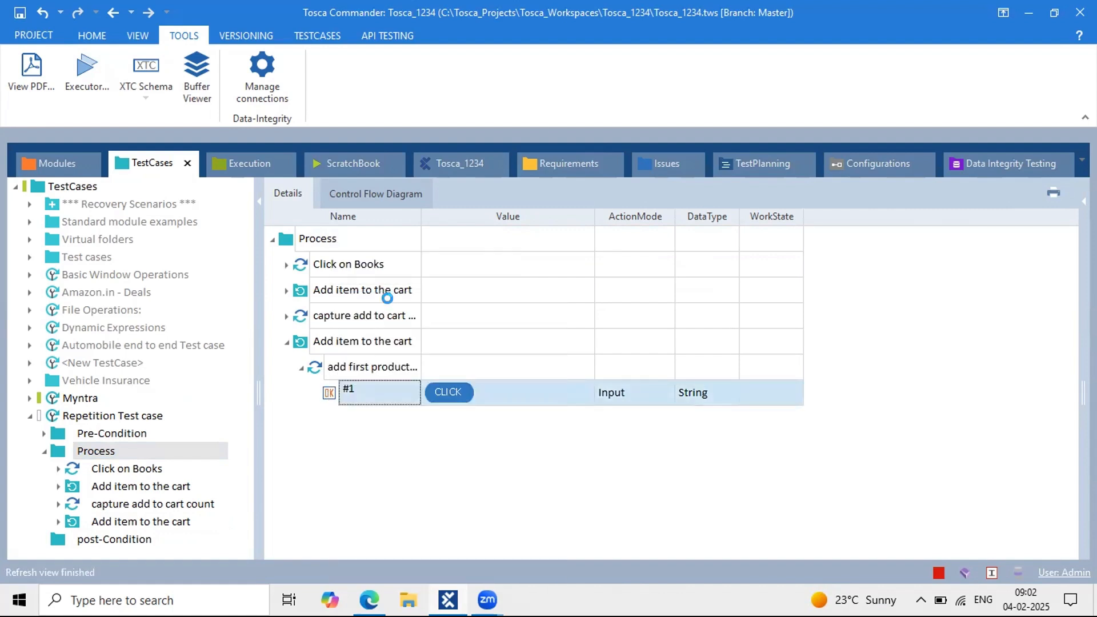
{"action": "left_click", "coordinate": [290, 238]}
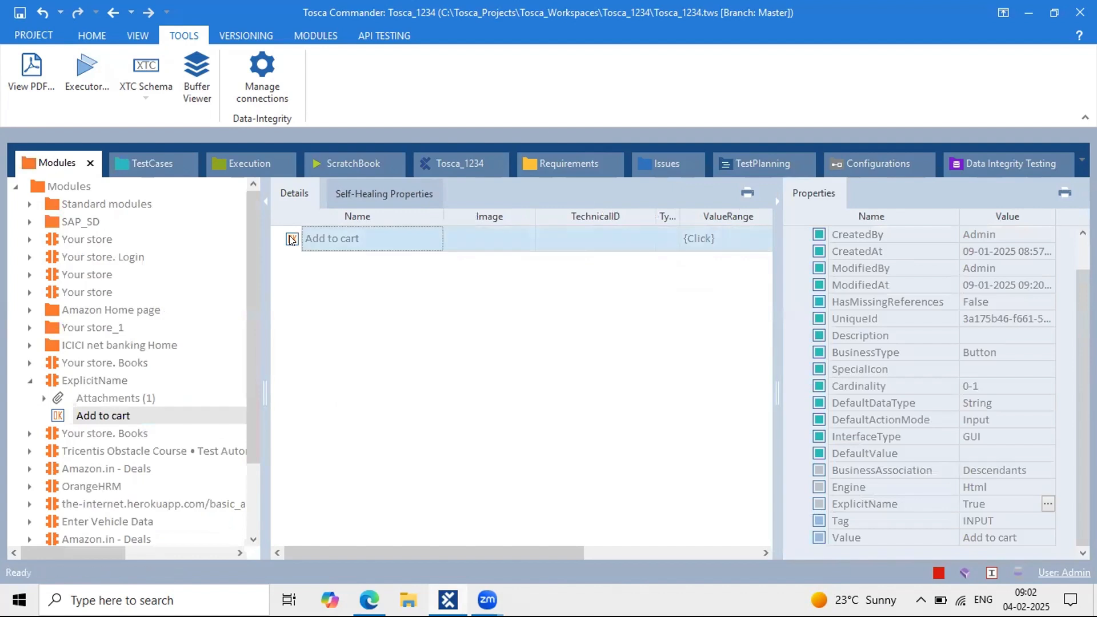
{"action": "left_click", "coordinate": [86, 380]}
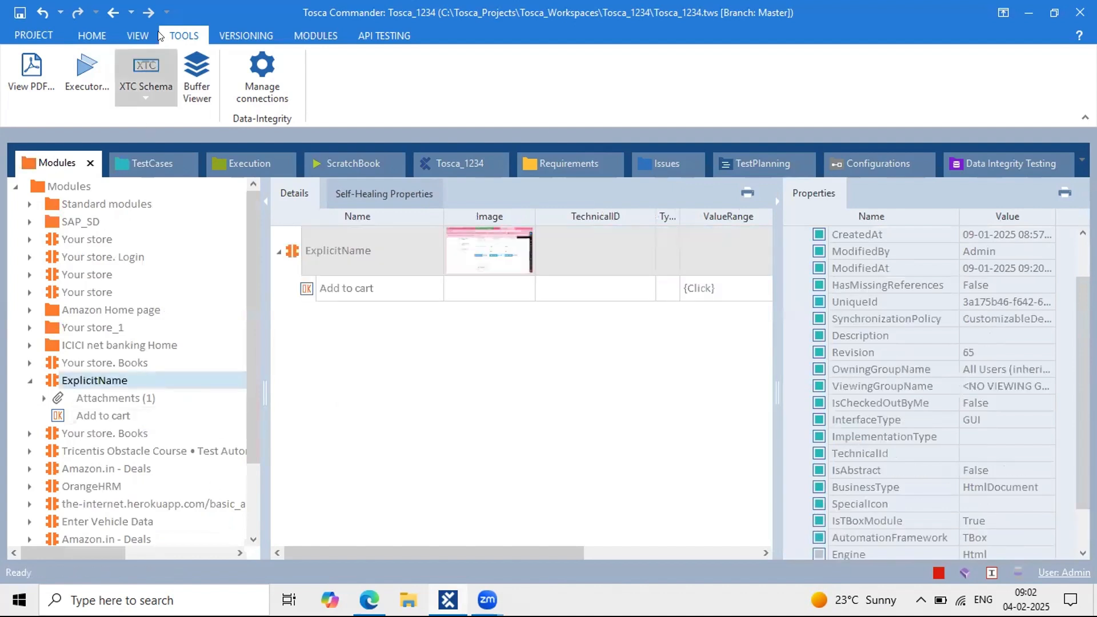
{"action": "left_click", "coordinate": [91, 35]}
{"action": "left_click", "coordinate": [505, 78]}
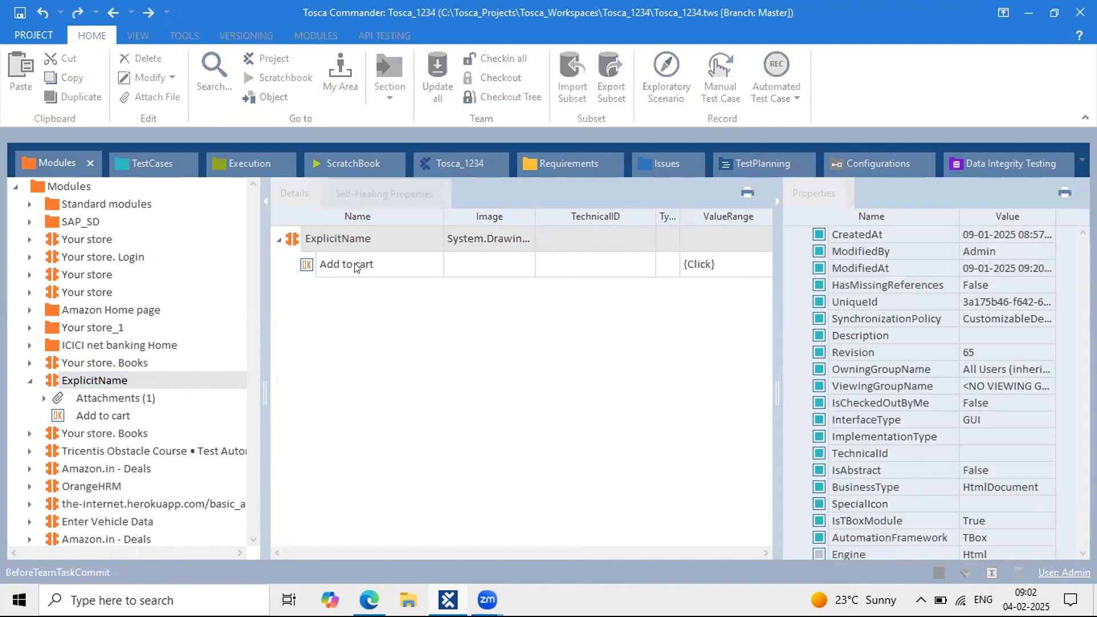
Step: Change the Add to cart attribute's Cardinality from 0-1 to 0-n
{"action": "left_click", "coordinate": [355, 265]}
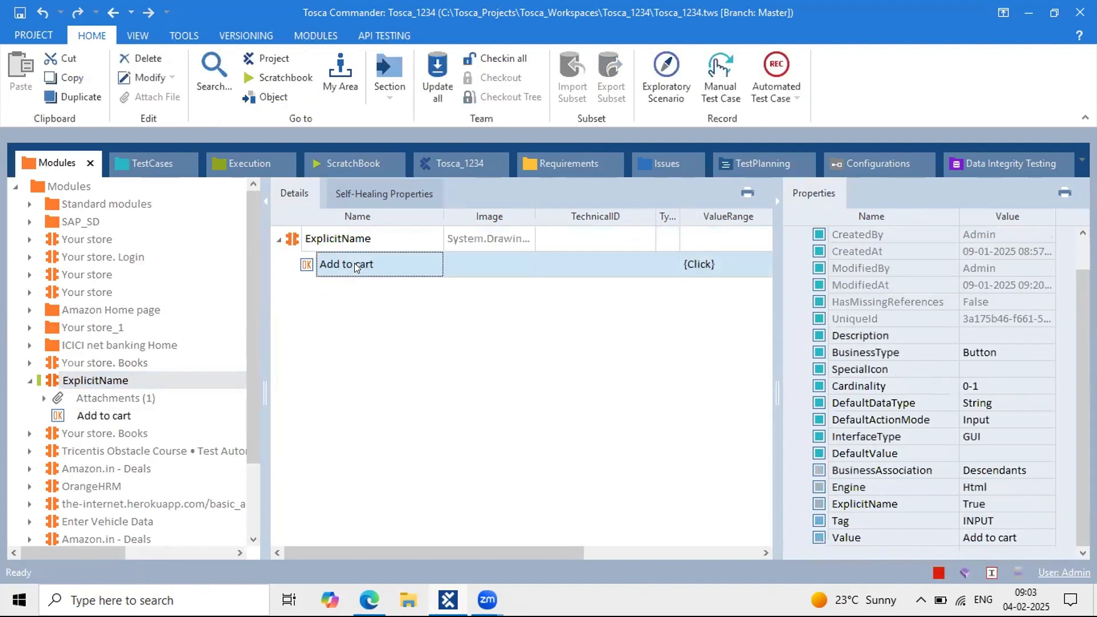
{"action": "left_click", "coordinate": [983, 385]}
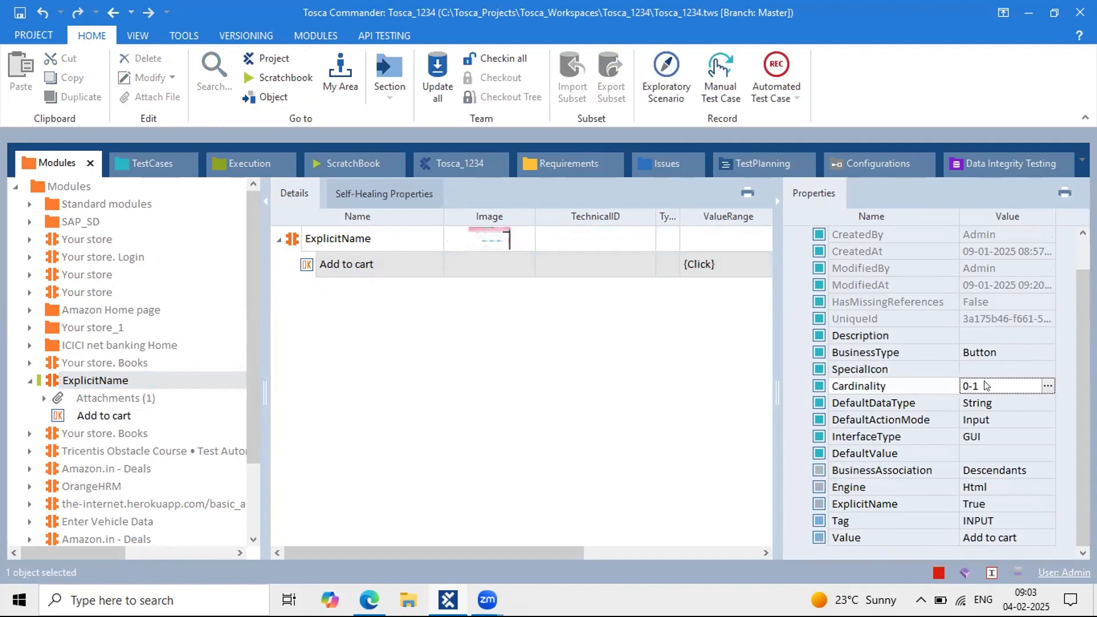
{"action": "key", "text": "BackSpace"}
{"action": "key", "text": "BackSpace"}
{"action": "type", "text": "-n"}
{"action": "left_click", "coordinate": [153, 165]}
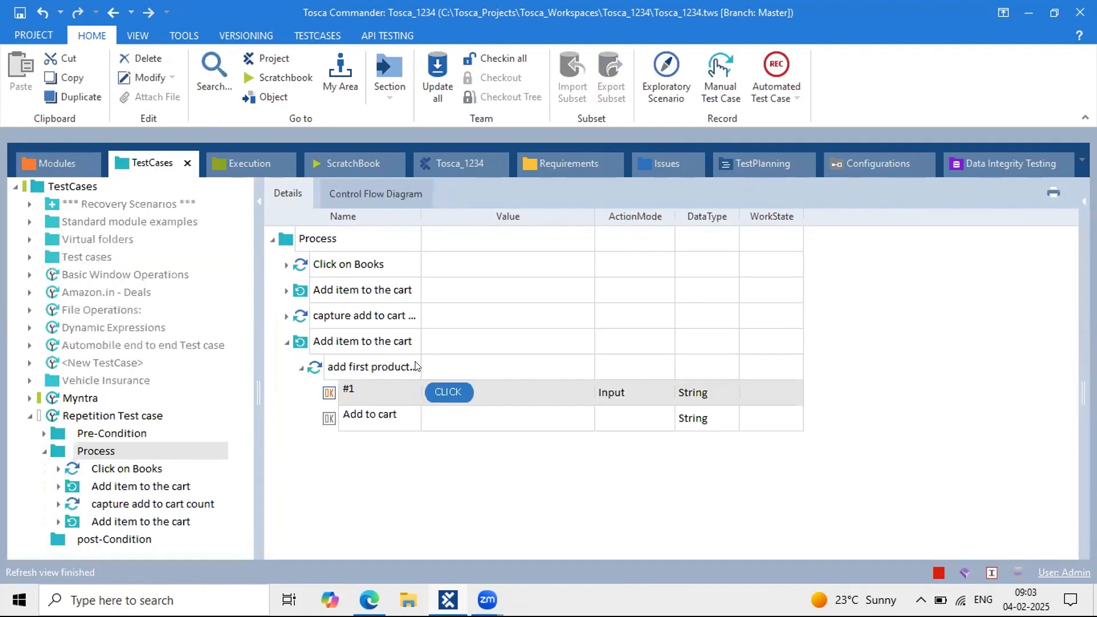
Step: Add Input rows #2, #3 and #4 to the add first product step
{"action": "left_click", "coordinate": [393, 415]}
{"action": "left_click", "coordinate": [393, 414]}
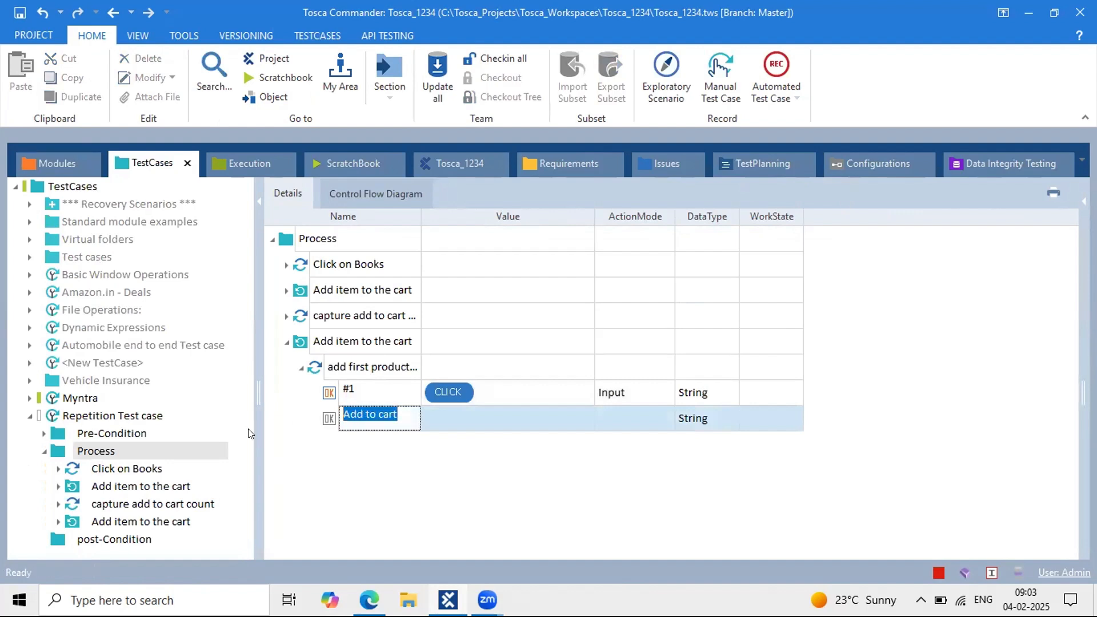
{"action": "type", "text": "#2"}
{"action": "key", "text": "Return"}
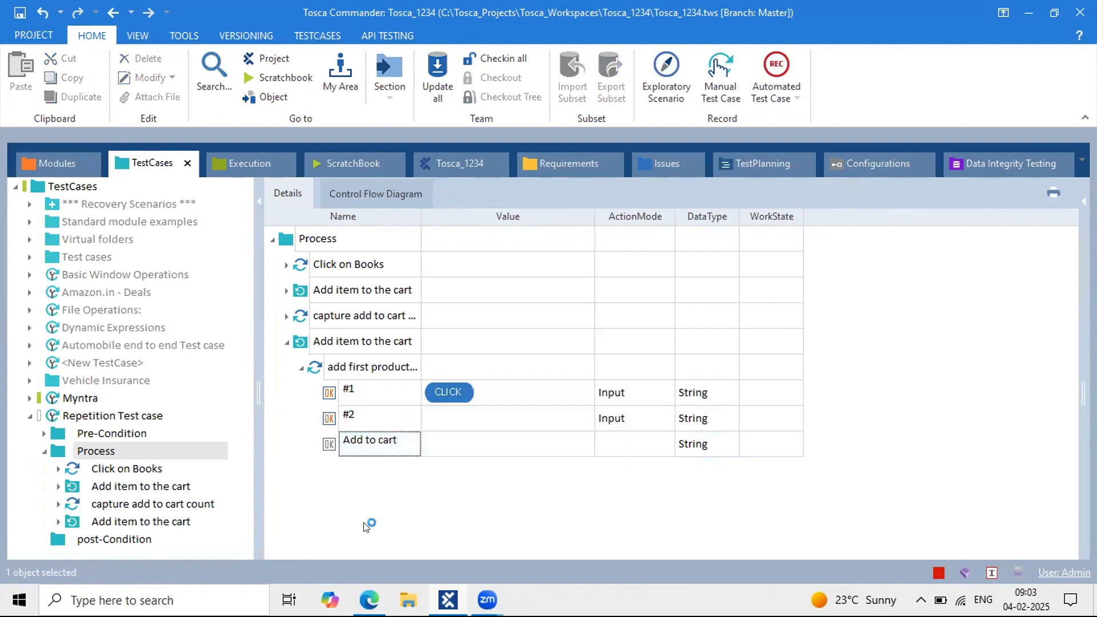
{"action": "left_click_drag", "start_coordinate": [393, 443], "coordinate": [286, 432]}
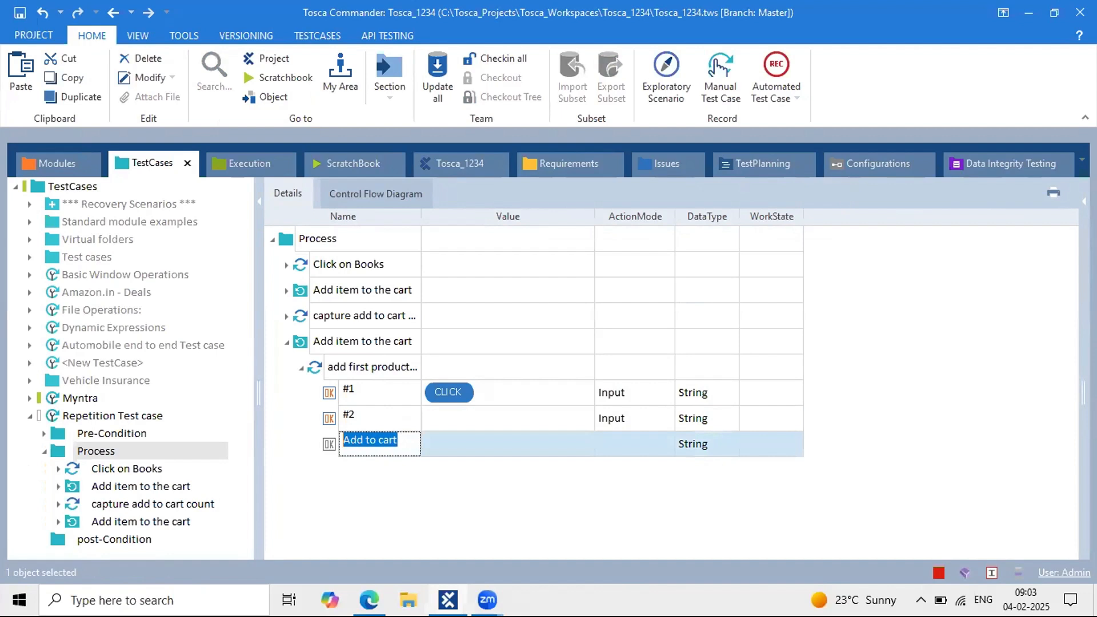
{"action": "type", "text": "#3"}
{"action": "key", "text": "Return"}
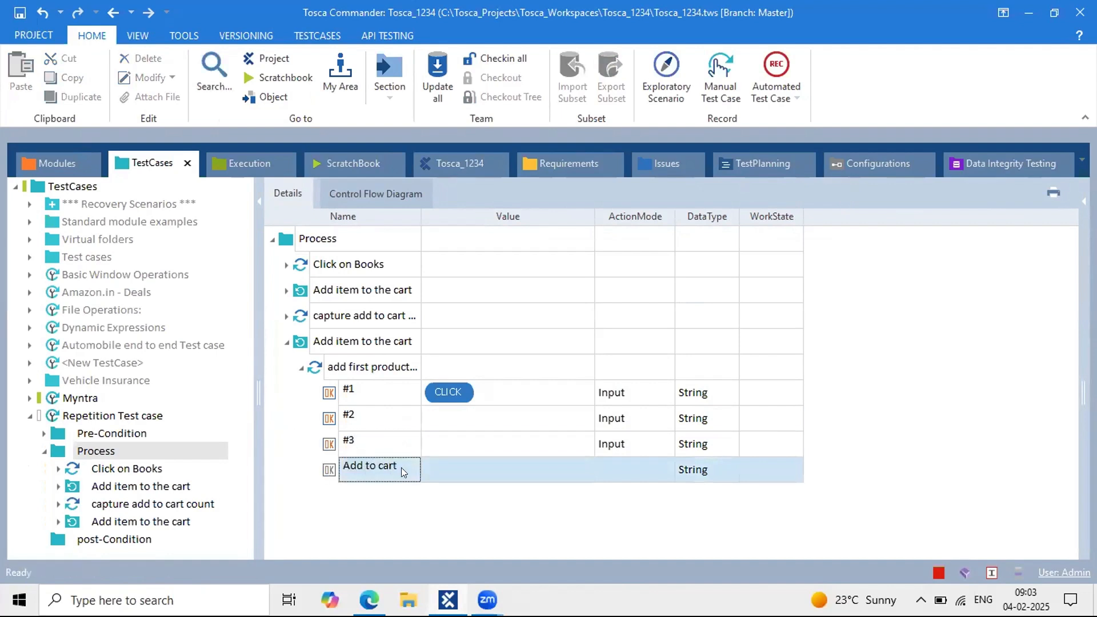
{"action": "left_click_drag", "start_coordinate": [400, 467], "coordinate": [289, 467]}
{"action": "type", "text": "#4"}
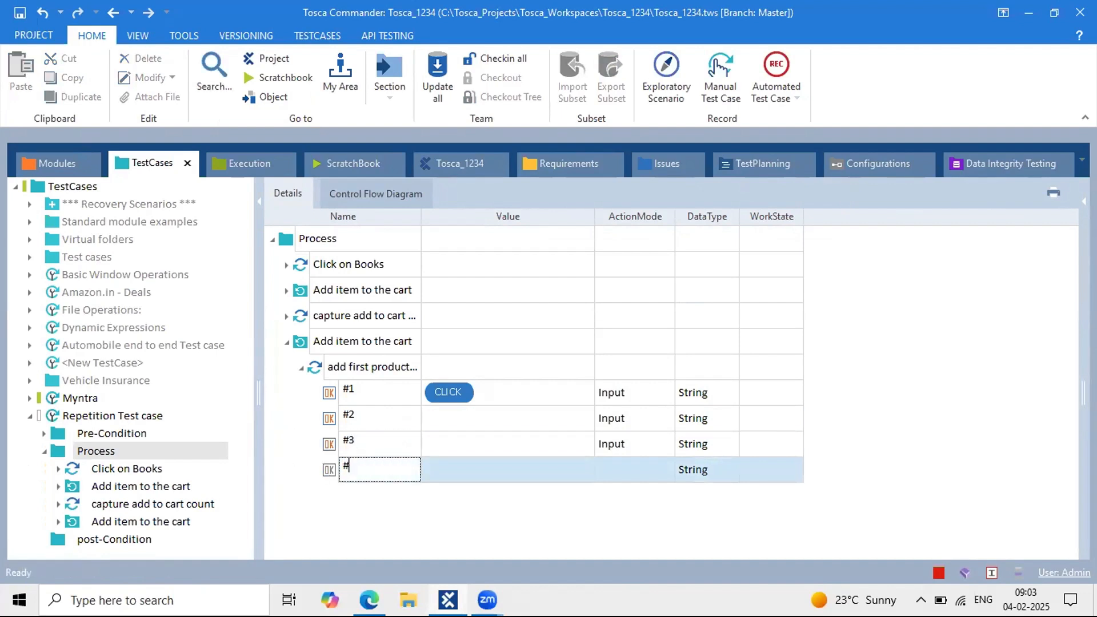
{"action": "left_click", "coordinate": [378, 410]}
Step: Widen the Value column while checking the capture add to cart count step's rows
{"action": "left_click", "coordinate": [361, 386]}
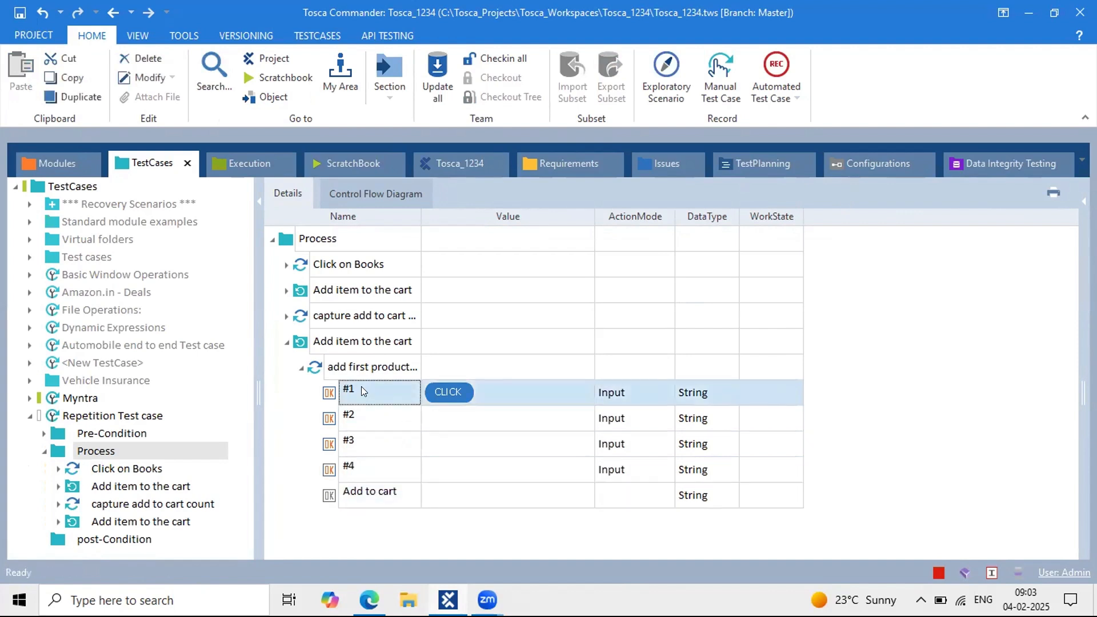
{"action": "left_click", "coordinate": [375, 451], "text": "shift"}
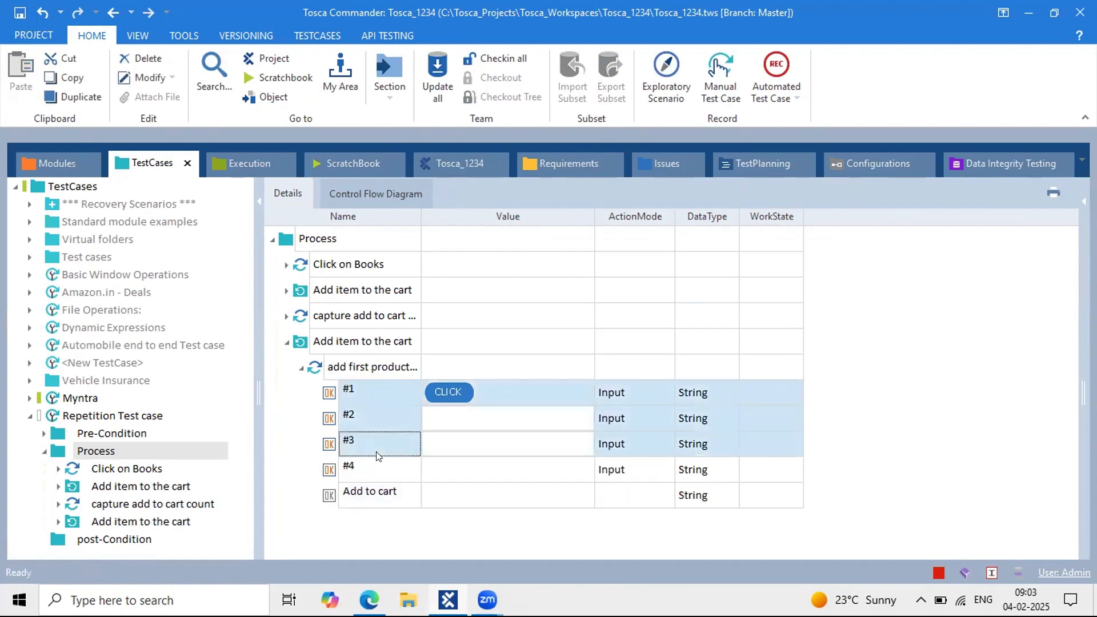
{"action": "left_click", "coordinate": [325, 315]}
{"action": "left_click", "coordinate": [286, 315]}
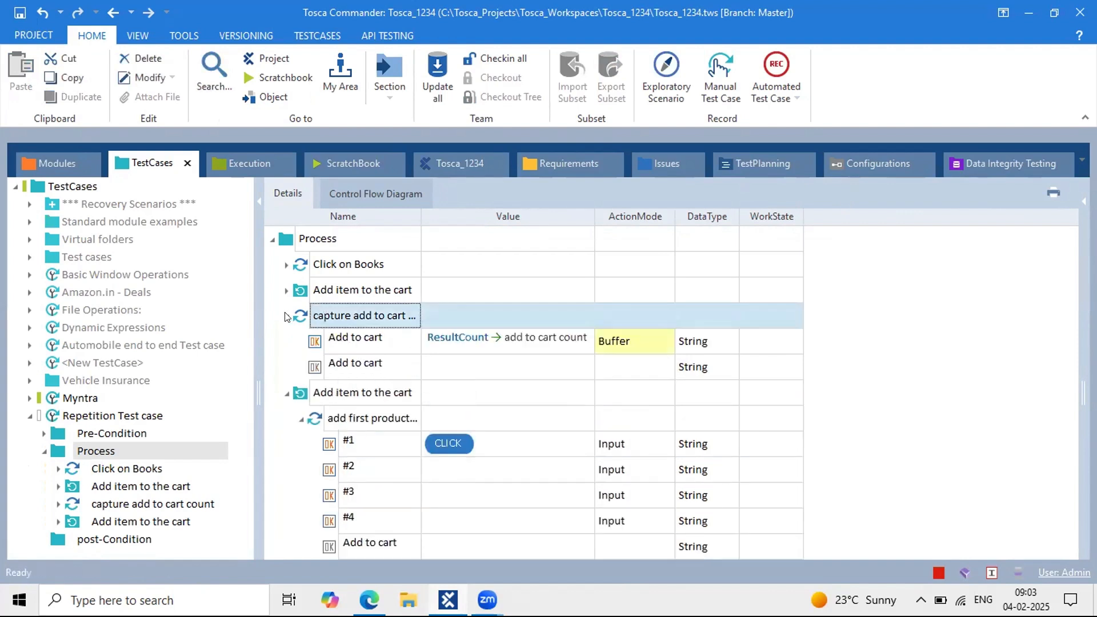
{"action": "left_click", "coordinate": [286, 315]}
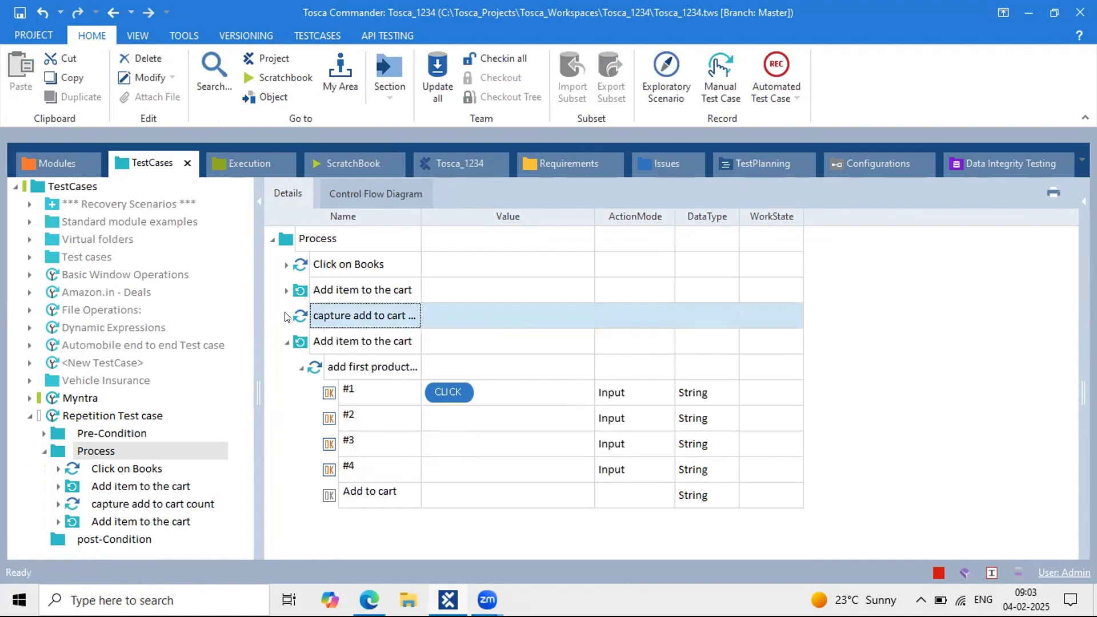
{"action": "left_click", "coordinate": [286, 315]}
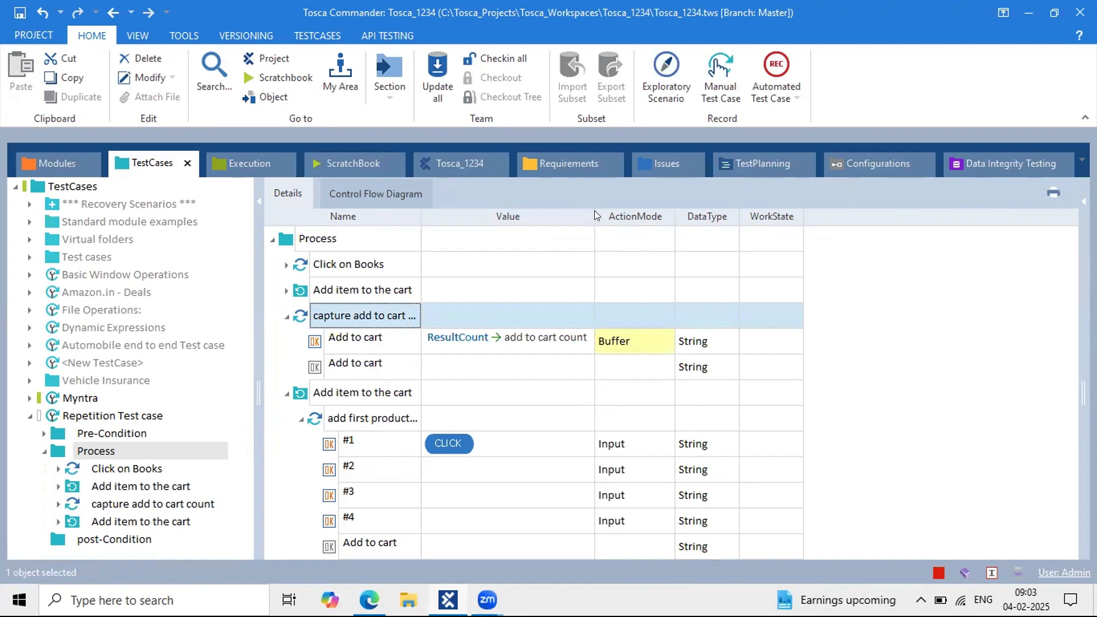
{"action": "left_click_drag", "start_coordinate": [588, 210], "coordinate": [612, 210]}
{"action": "left_click", "coordinate": [287, 317]}
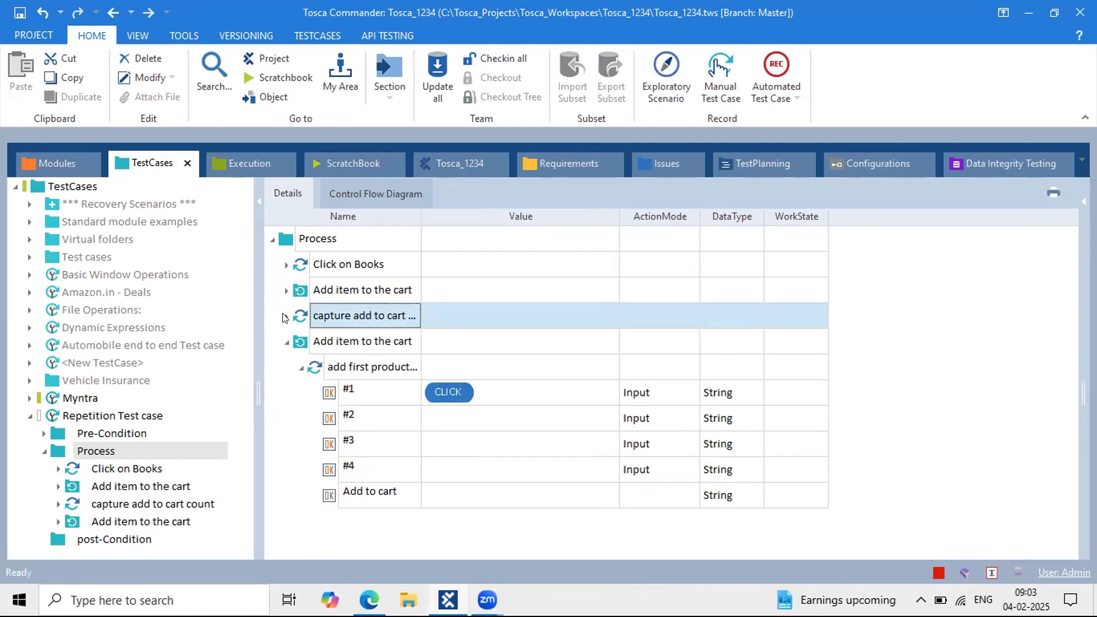
Step: Copy the add first product step with Ctrl+C
{"action": "left_click", "coordinate": [375, 392]}
{"action": "left_click", "coordinate": [371, 392]}
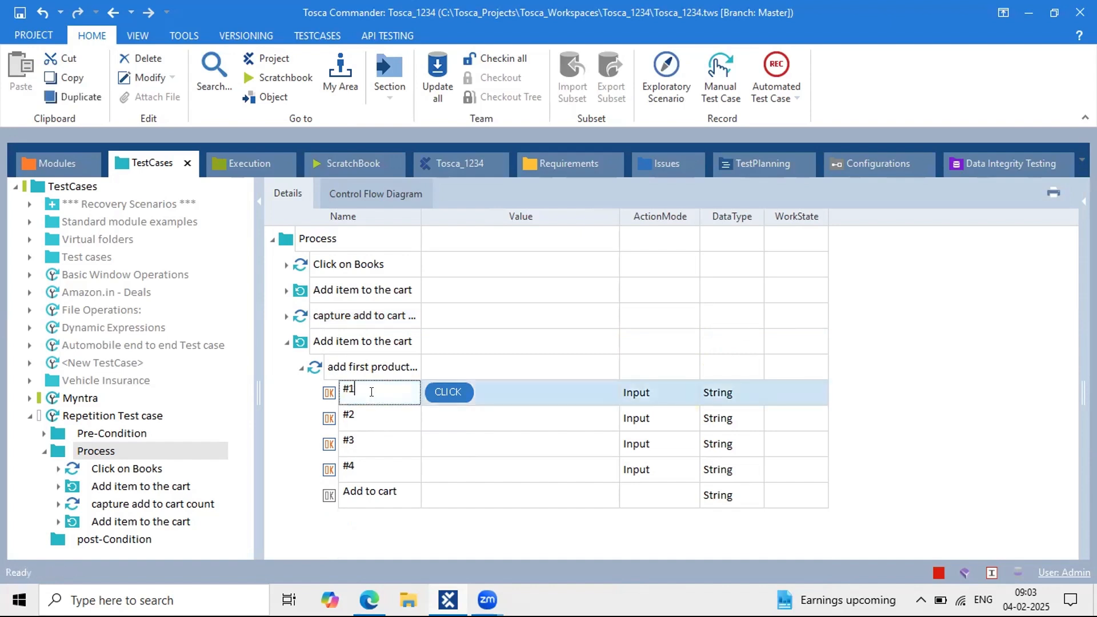
{"action": "left_click", "coordinate": [322, 365]}
{"action": "key", "text": "ctrl+c"}
Step: Paste the step into Add item to the cart and delete rows #2–#4 from the copy
{"action": "left_click", "coordinate": [329, 343]}
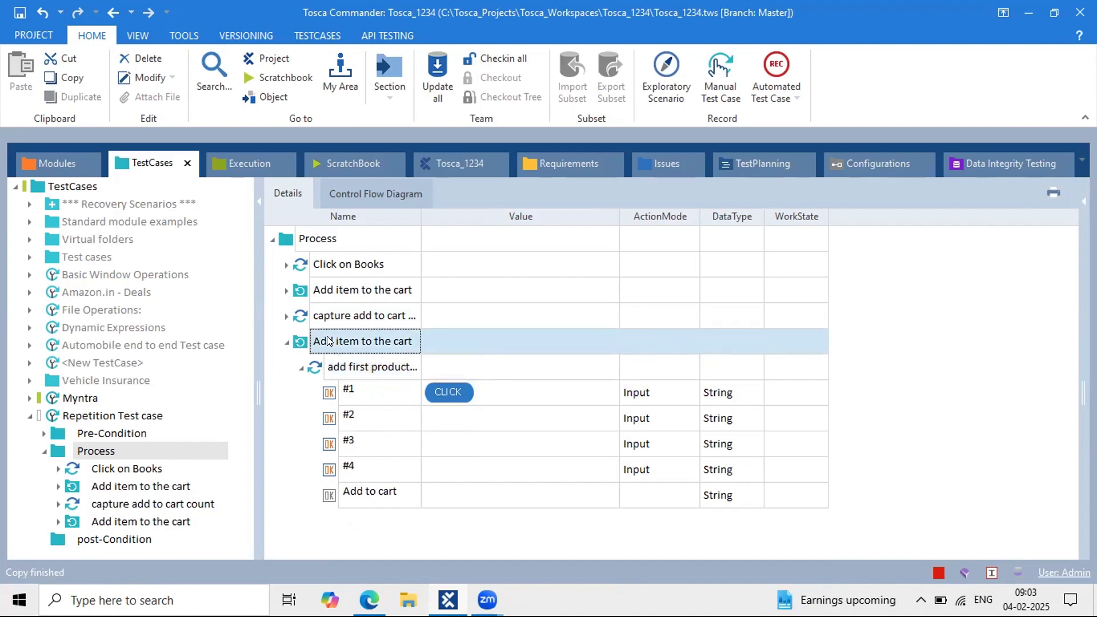
{"action": "key", "text": "ctrl+v"}
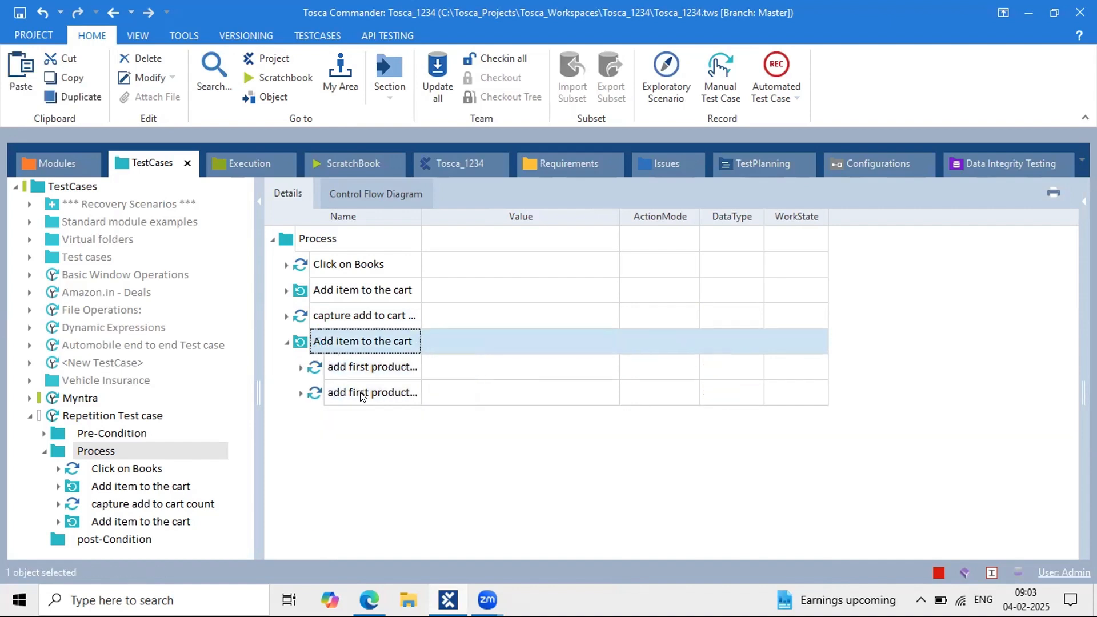
{"action": "left_click", "coordinate": [301, 393]}
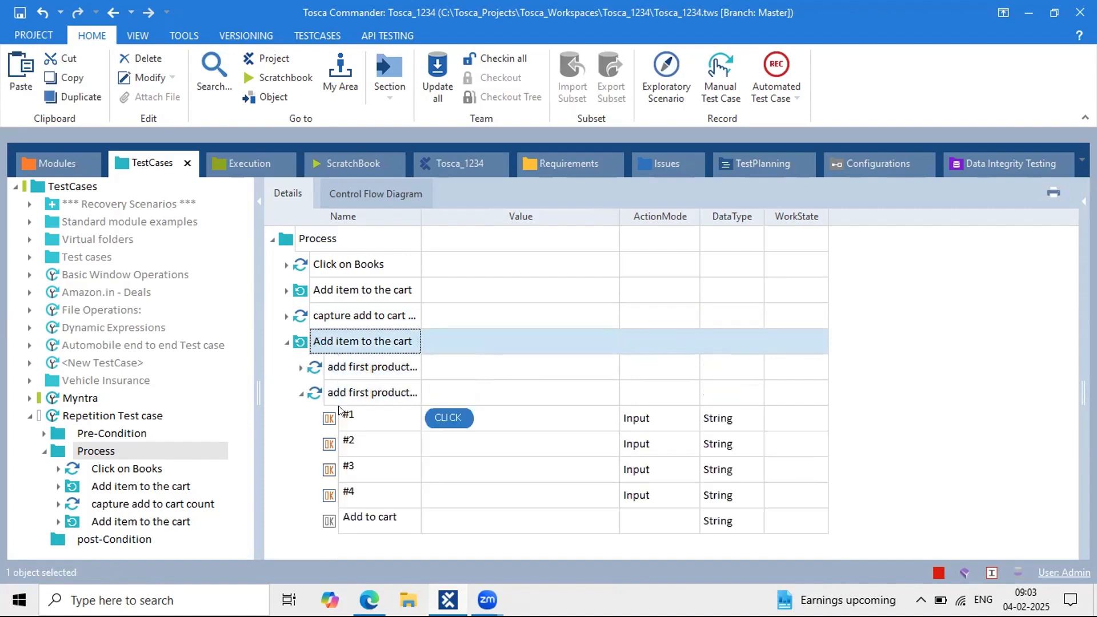
{"action": "left_click", "coordinate": [393, 419]}
{"action": "left_click", "coordinate": [372, 443]}
{"action": "left_click", "coordinate": [375, 504], "text": "shift"}
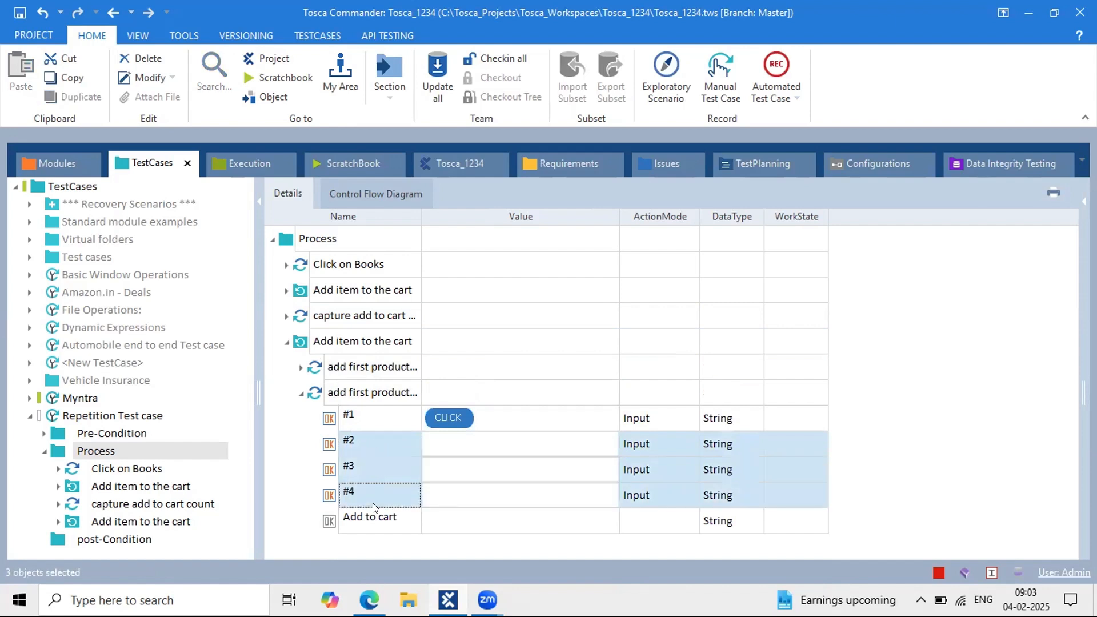
{"action": "key", "text": "Delete"}
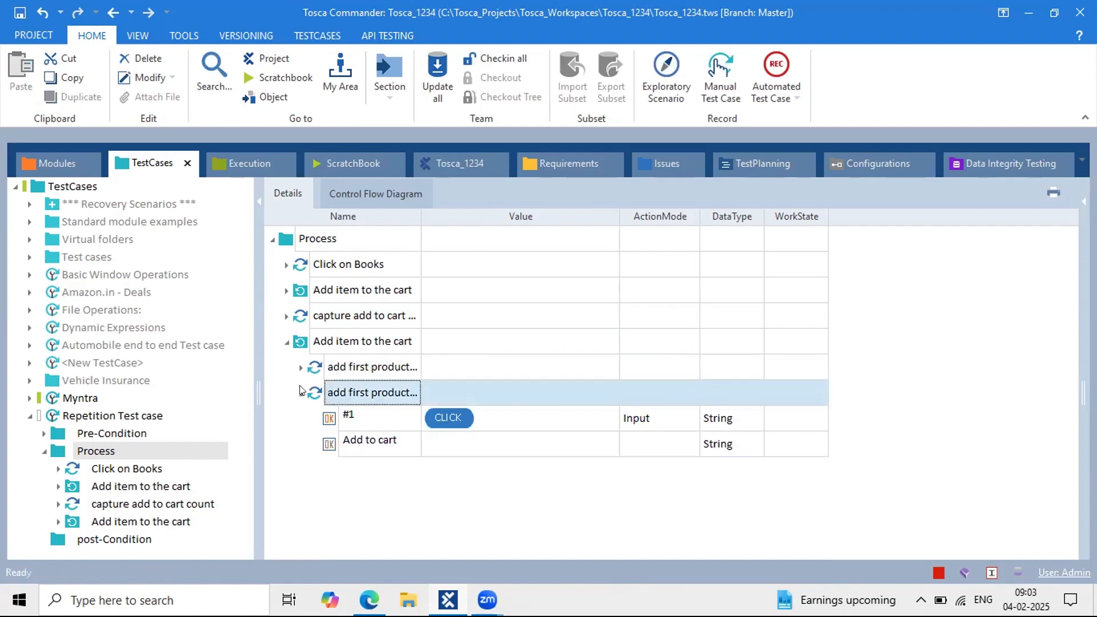
{"action": "left_click", "coordinate": [376, 409]}
{"action": "left_click", "coordinate": [374, 406]}
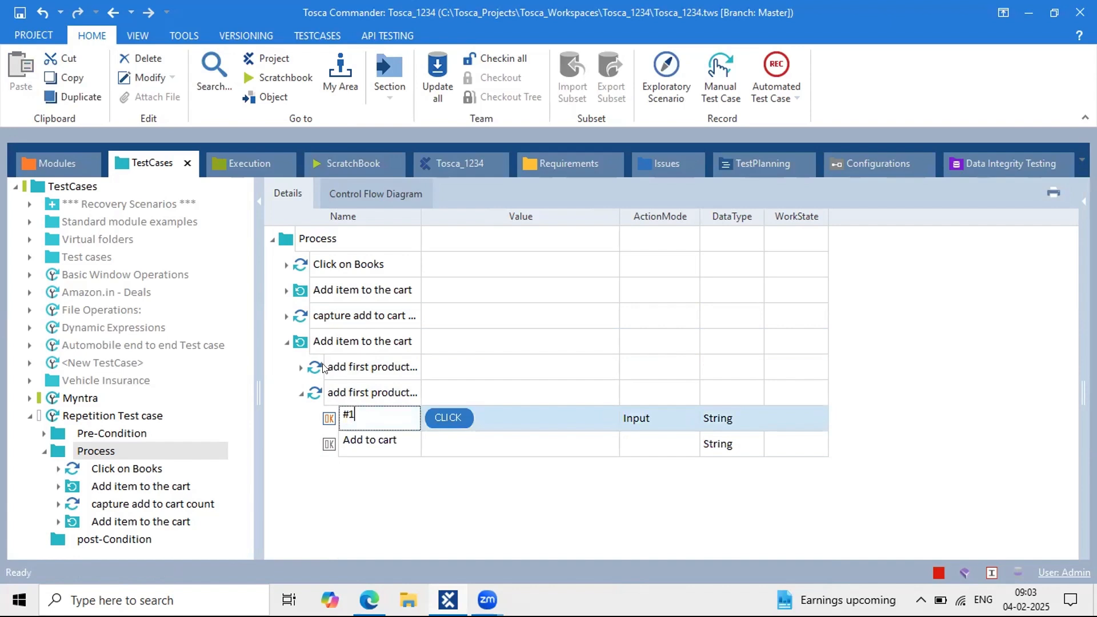
{"action": "left_click", "coordinate": [295, 362]}
Step: In the original step, set row #2 to {CLICK} and rows #3 and #4 to X
{"action": "left_click", "coordinate": [366, 368]}
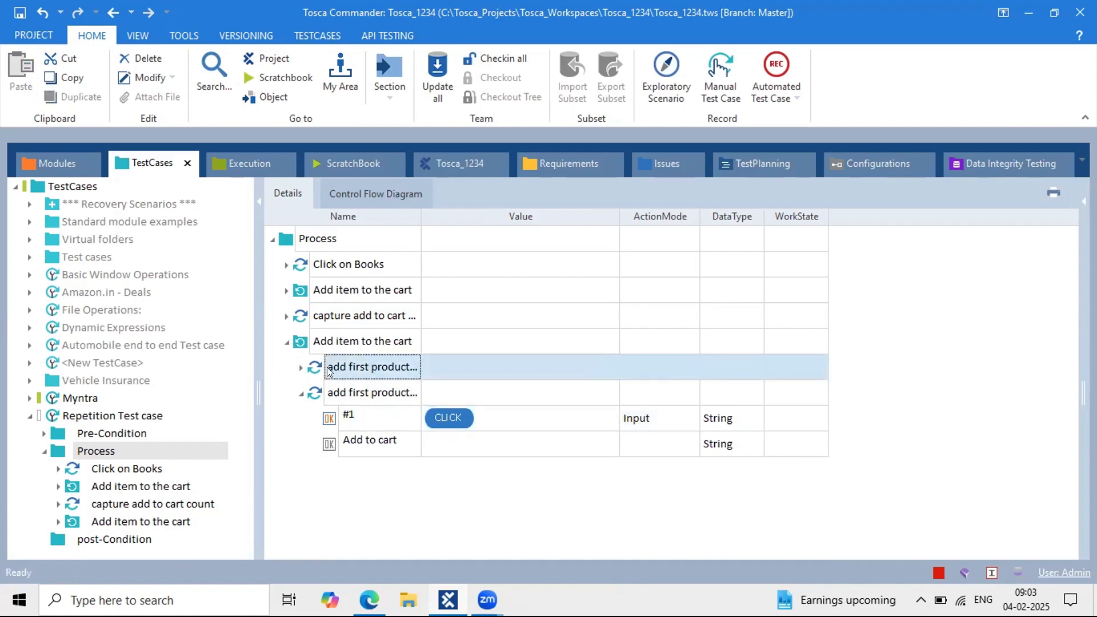
{"action": "left_click", "coordinate": [301, 367]}
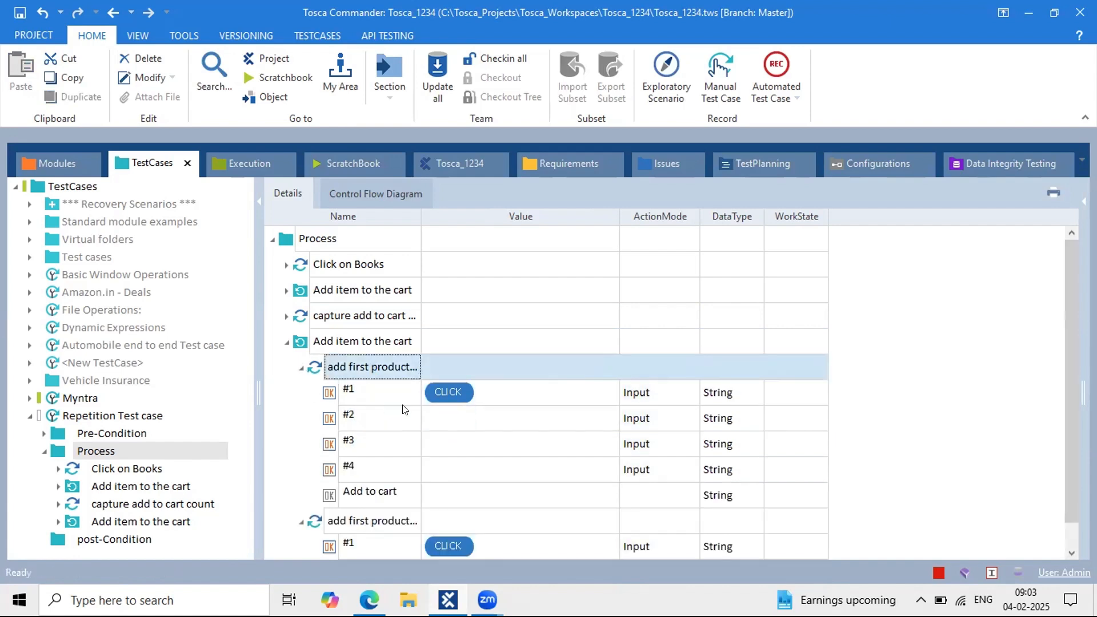
{"action": "left_click", "coordinate": [432, 413]}
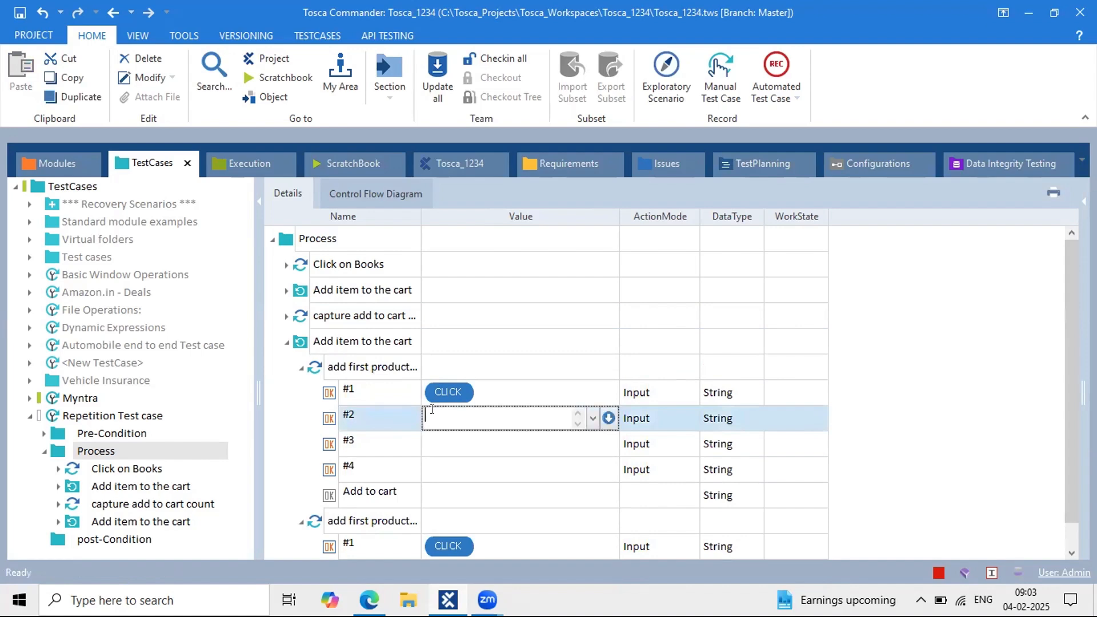
{"action": "type", "text": "{Click"}
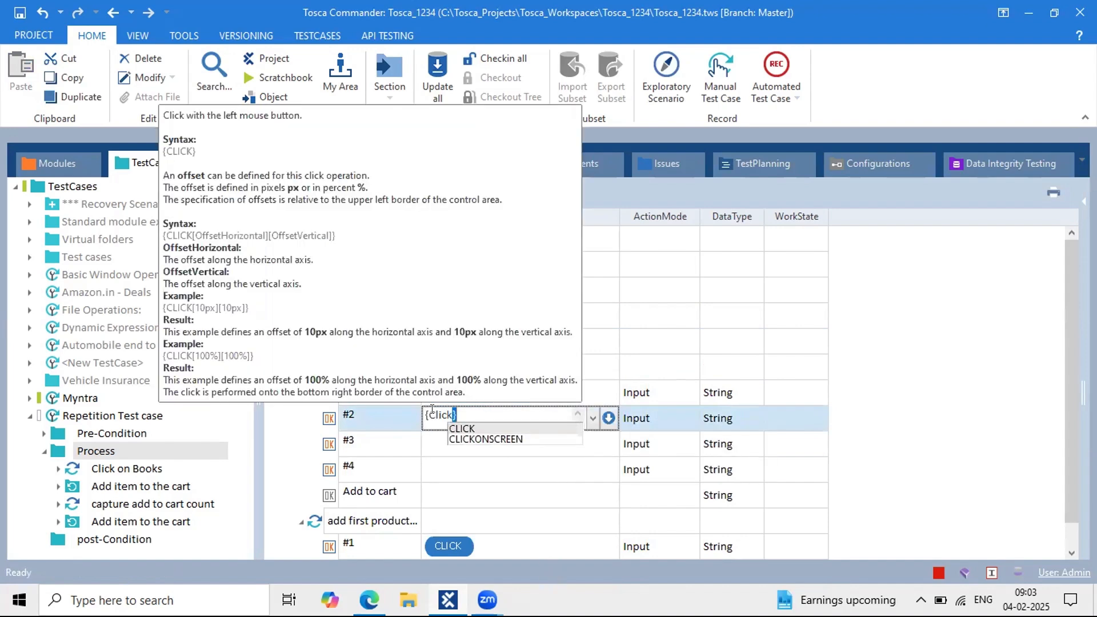
{"action": "key", "text": "Return"}
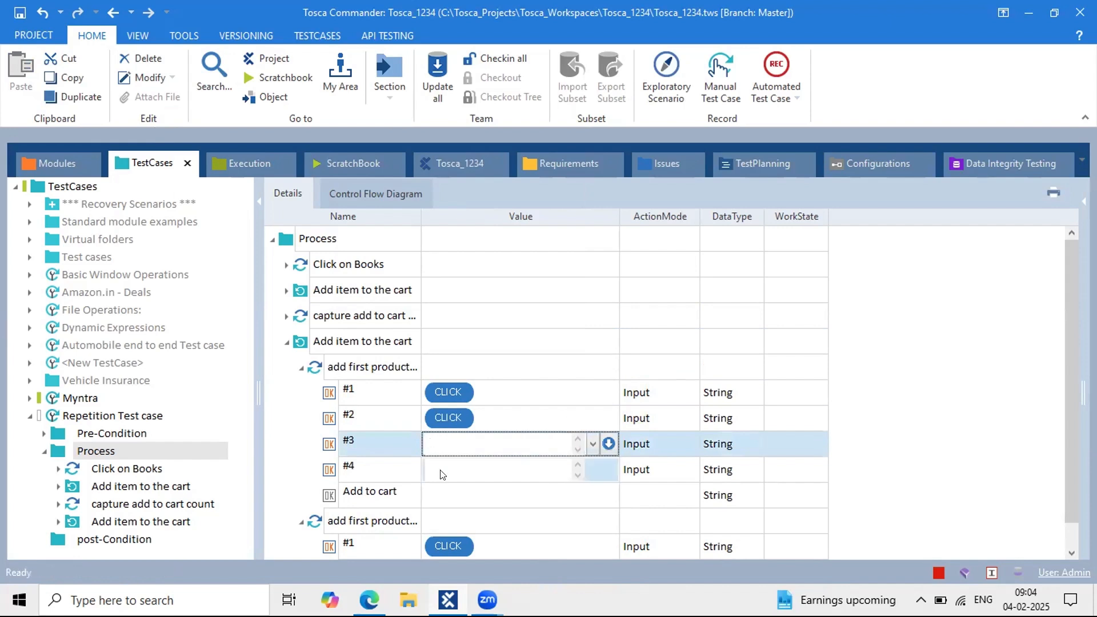
{"action": "type", "text": "X"}
{"action": "key", "text": "Return"}
{"action": "type", "text": "x"}
{"action": "left_click", "coordinate": [500, 416]}
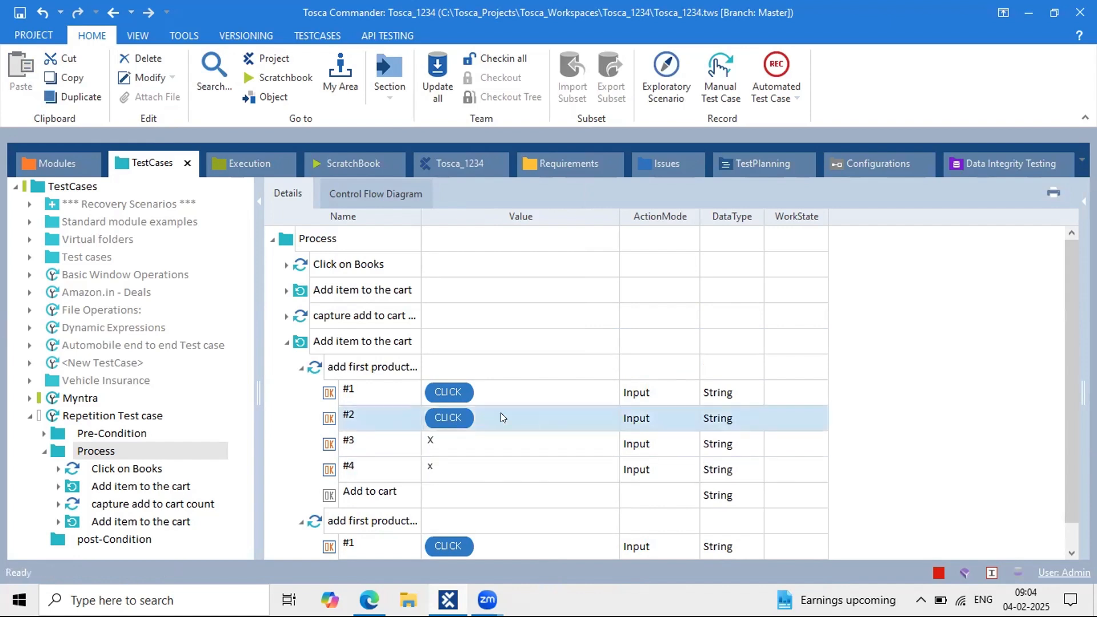
{"action": "left_click", "coordinate": [301, 367]}
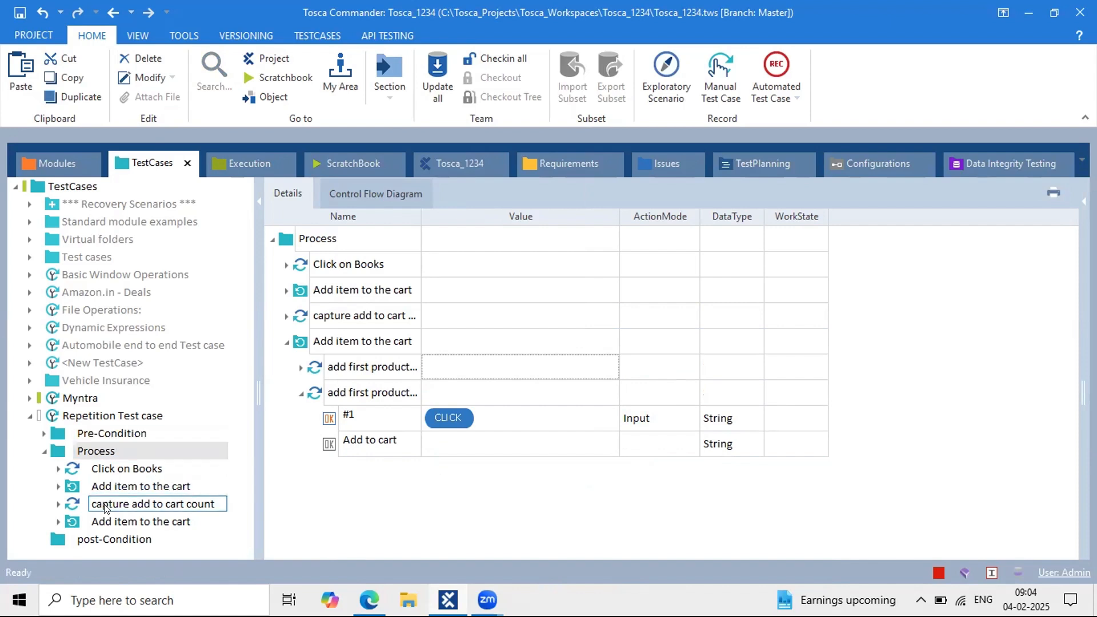
Step: Rename the copied step's #1 row to #{REPETITION}
{"action": "left_click", "coordinate": [58, 521]}
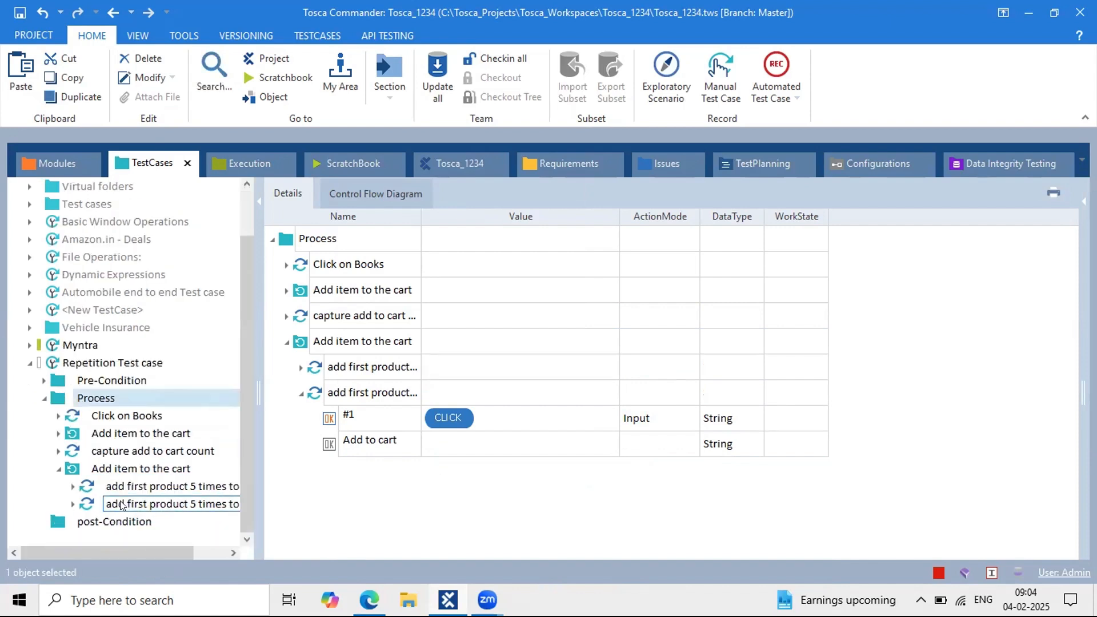
{"action": "left_click", "coordinate": [166, 503]}
{"action": "left_click", "coordinate": [350, 267]}
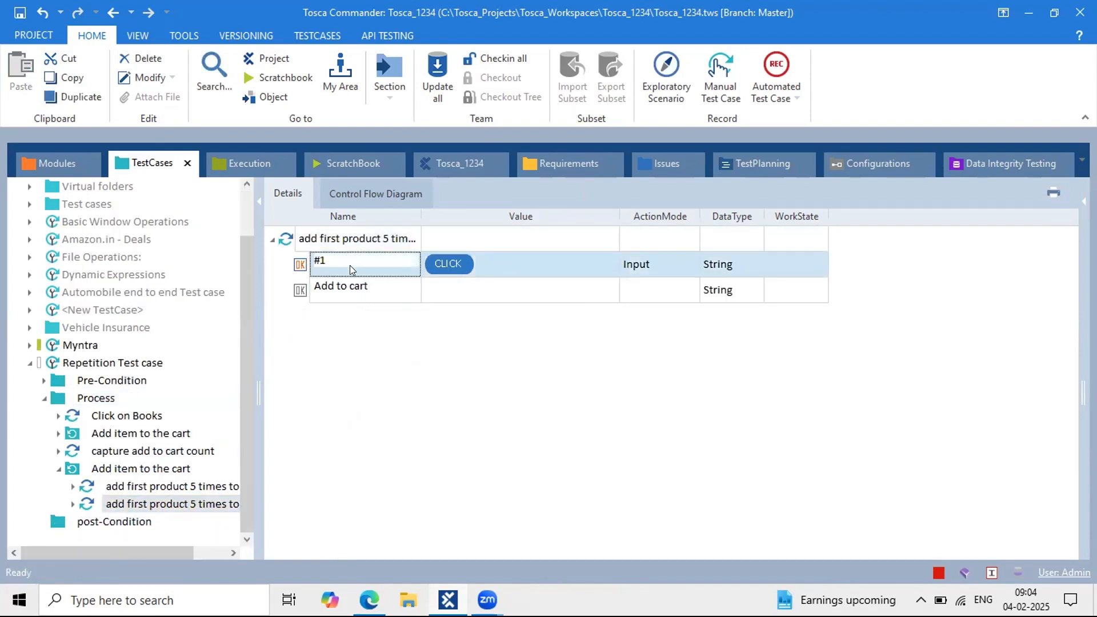
{"action": "left_click", "coordinate": [350, 265]}
{"action": "key", "text": "BackSpace"}
{"action": "type", "text": "{"}
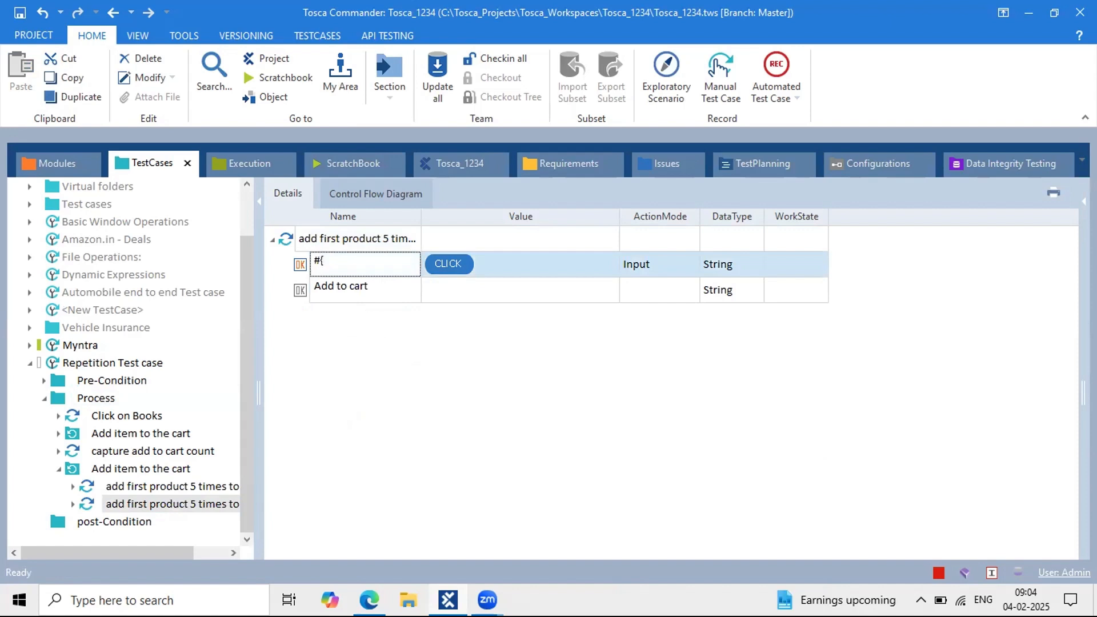
{"action": "type", "text": "REPETITION}"}
{"action": "key", "text": "Return"}
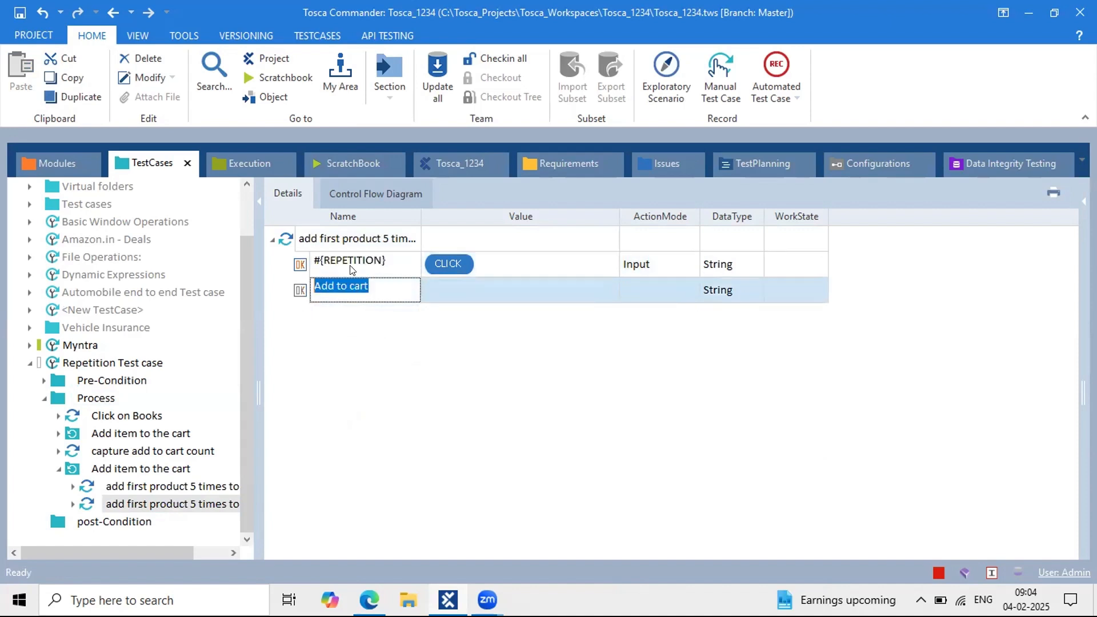
{"action": "left_click", "coordinate": [162, 489]}
Step: Disable the first add first product loop folder with the default reason
{"action": "right_click", "coordinate": [162, 489]}
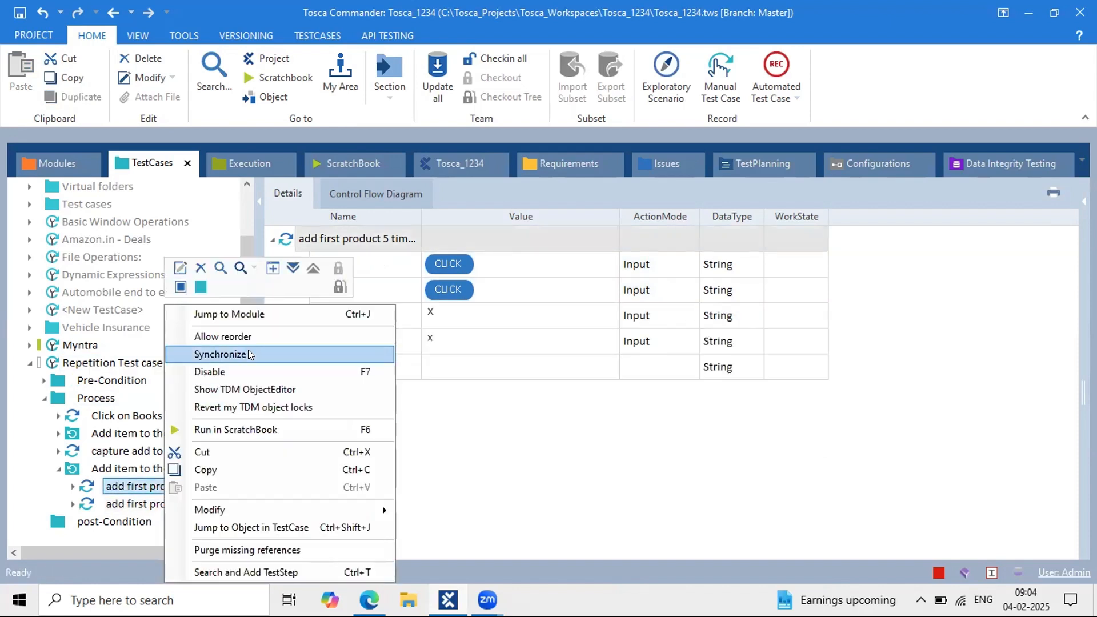
{"action": "left_click", "coordinate": [248, 369]}
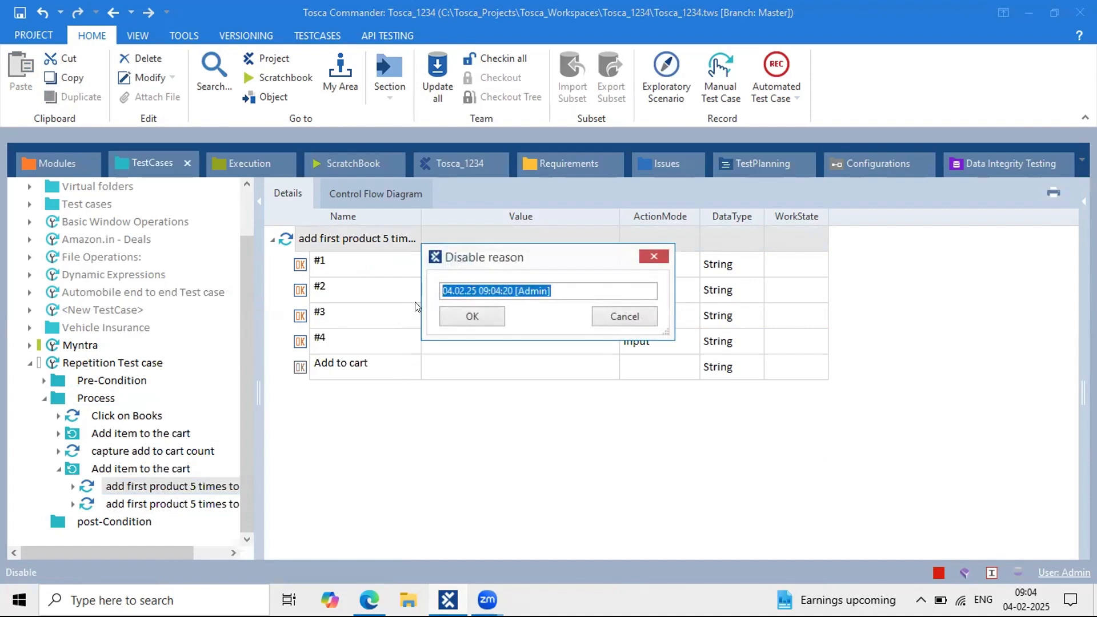
{"action": "left_click", "coordinate": [479, 310]}
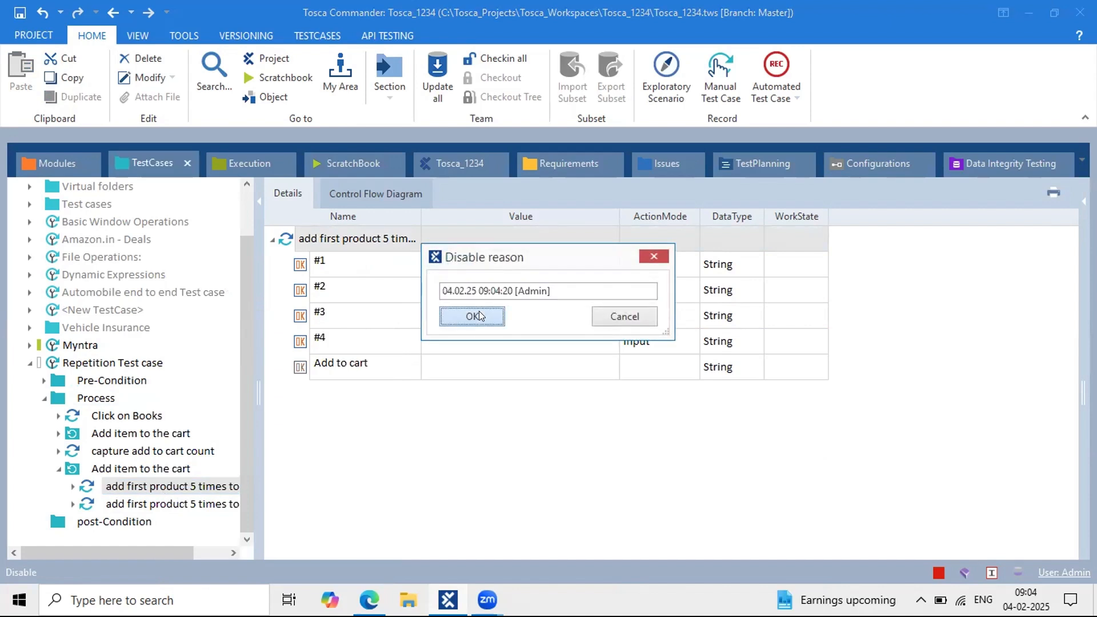
{"action": "left_click", "coordinate": [115, 469]}
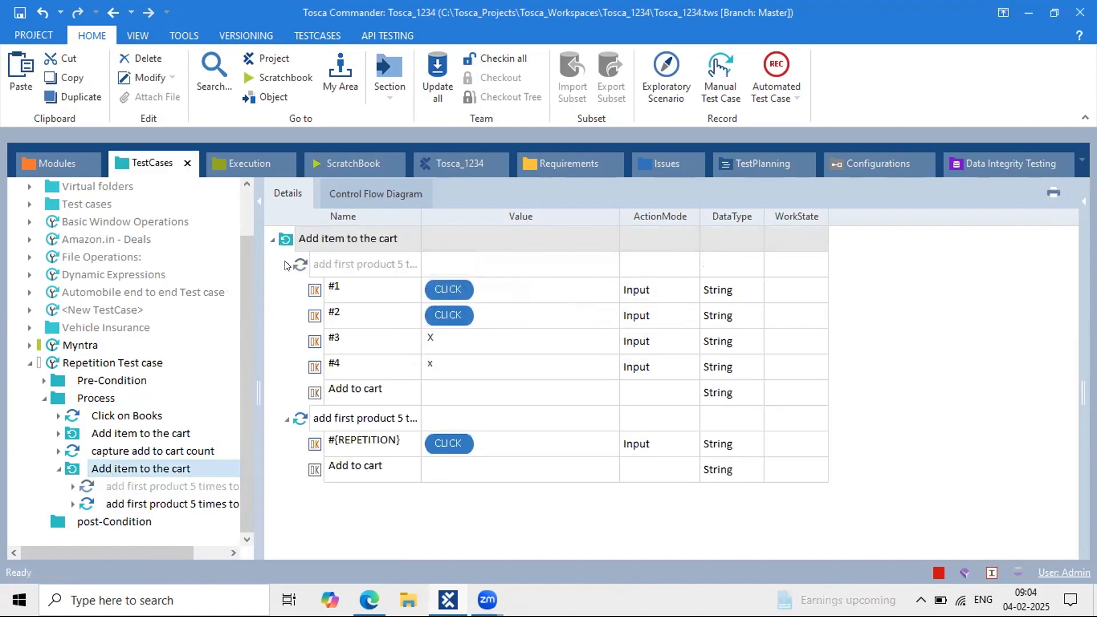
{"action": "left_click", "coordinate": [287, 265]}
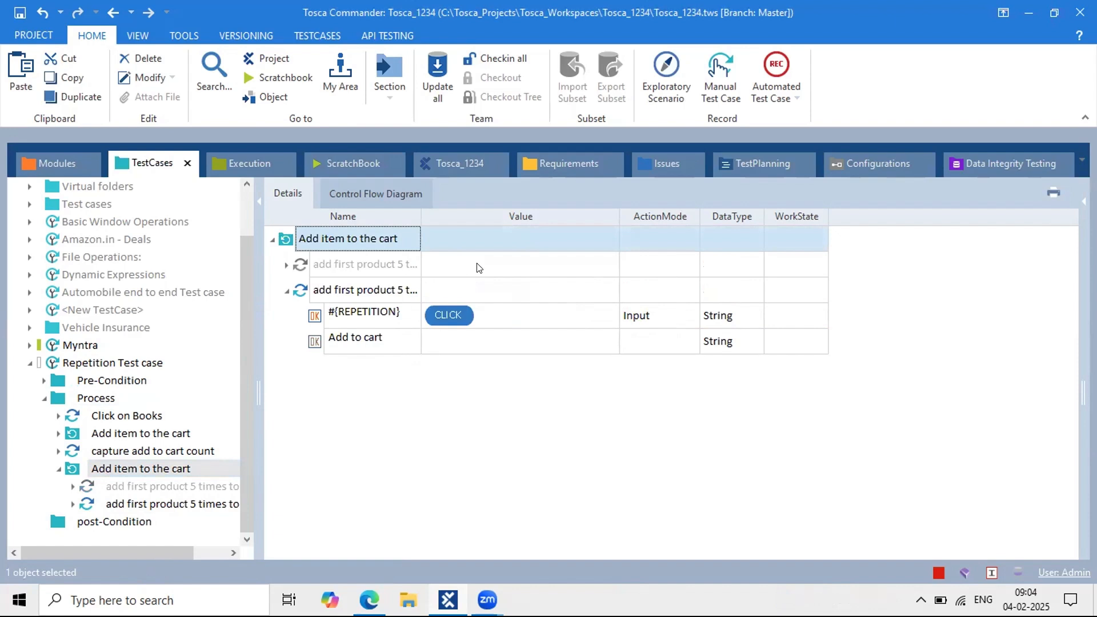
Step: Run Add item to the cart in ScratchBook
{"action": "left_click", "coordinate": [361, 325]}
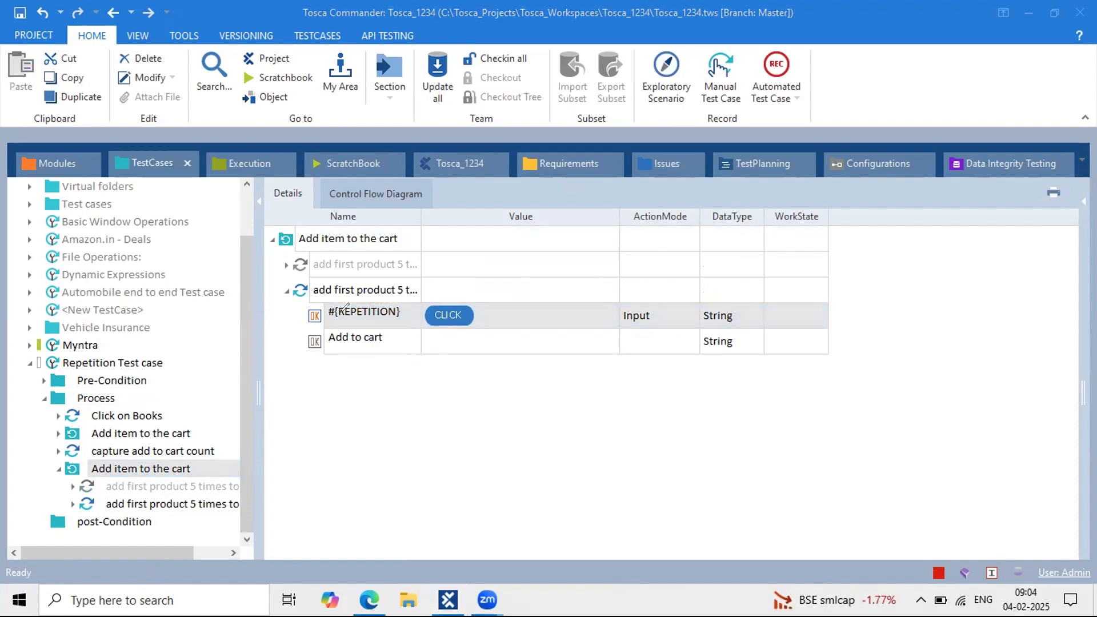
{"action": "mouse_move", "coordinate": [328, 315]}
{"action": "left_mouse_down"}
{"action": "mouse_move", "coordinate": [398, 315]}
{"action": "mouse_move", "coordinate": [427, 279]}
{"action": "mouse_move", "coordinate": [401, 226]}
{"action": "mouse_move", "coordinate": [411, 242]}
{"action": "left_mouse_up"}
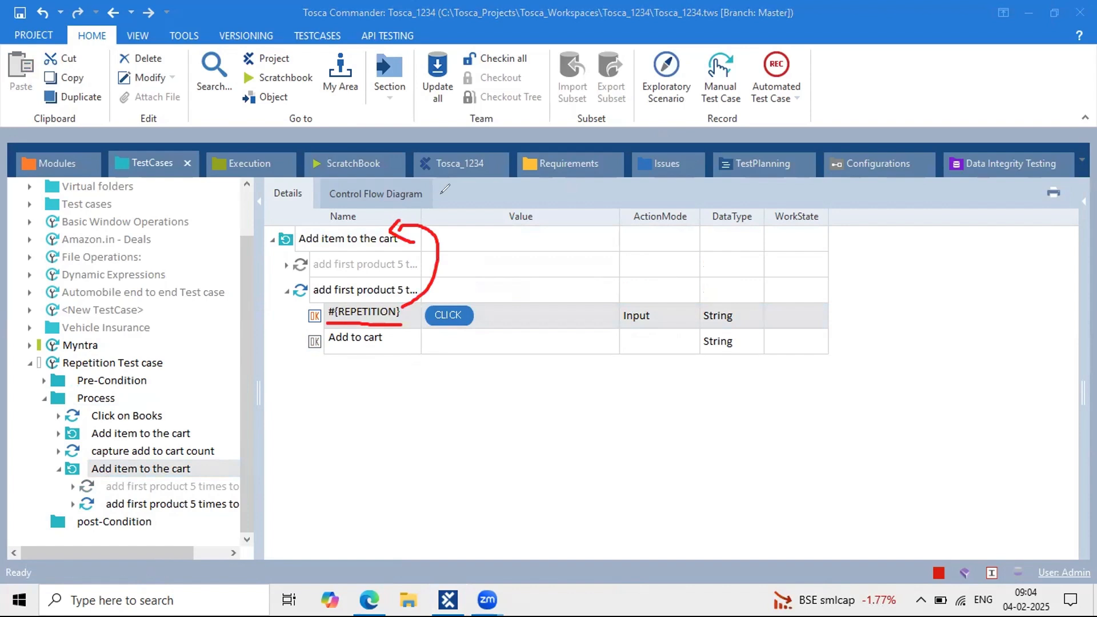
{"action": "mouse_move", "coordinate": [443, 199]}
{"action": "left_mouse_down"}
{"action": "mouse_move", "coordinate": [464, 223]}
{"action": "mouse_move", "coordinate": [460, 179]}
{"action": "left_mouse_up"}
{"action": "key", "text": "Escape"}
{"action": "left_click", "coordinate": [339, 238]}
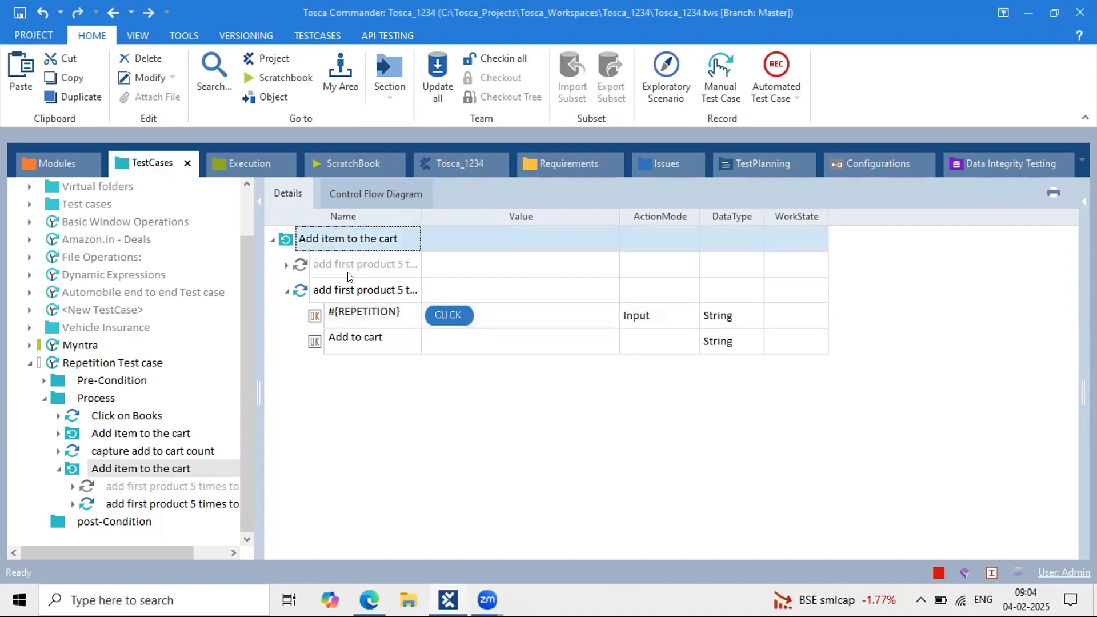
{"action": "right_click", "coordinate": [303, 236]}
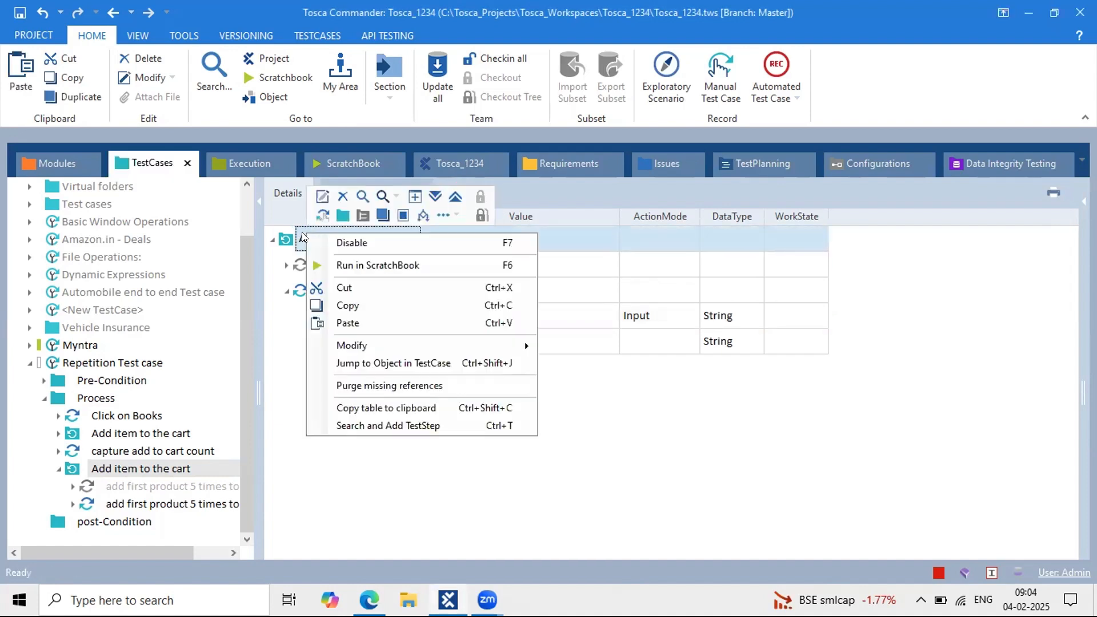
{"action": "left_click", "coordinate": [371, 265]}
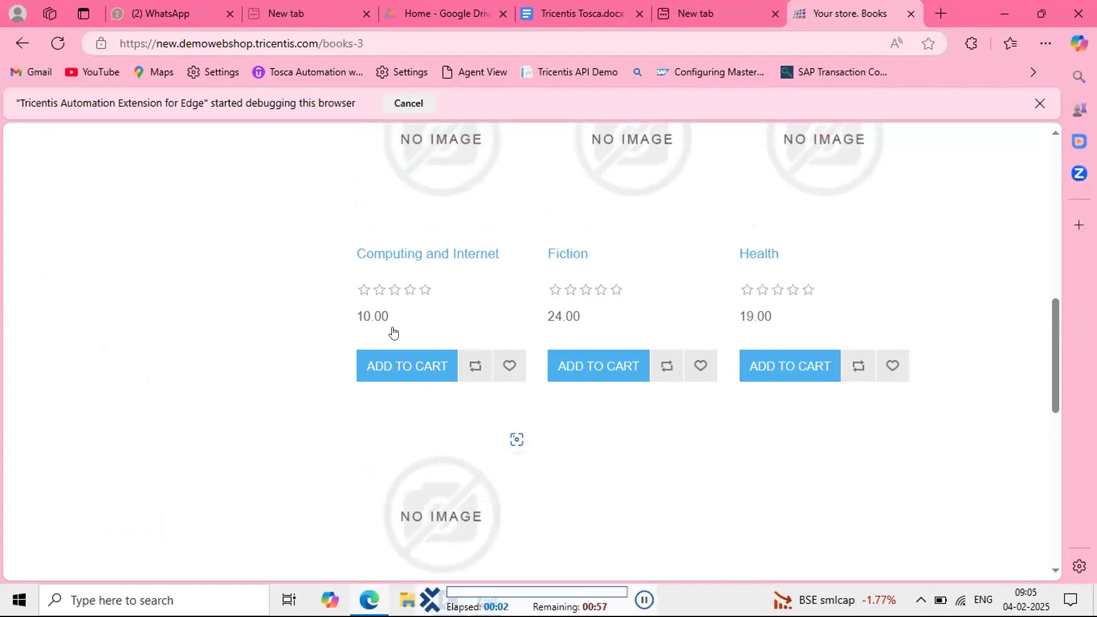
Step: Add the Computing and Internet, Fiction, Health and Science books to the cart, then return to Tosca
{"action": "scroll", "coordinate": [400, 342], "scroll_direction": "down", "scroll_amount": 1}
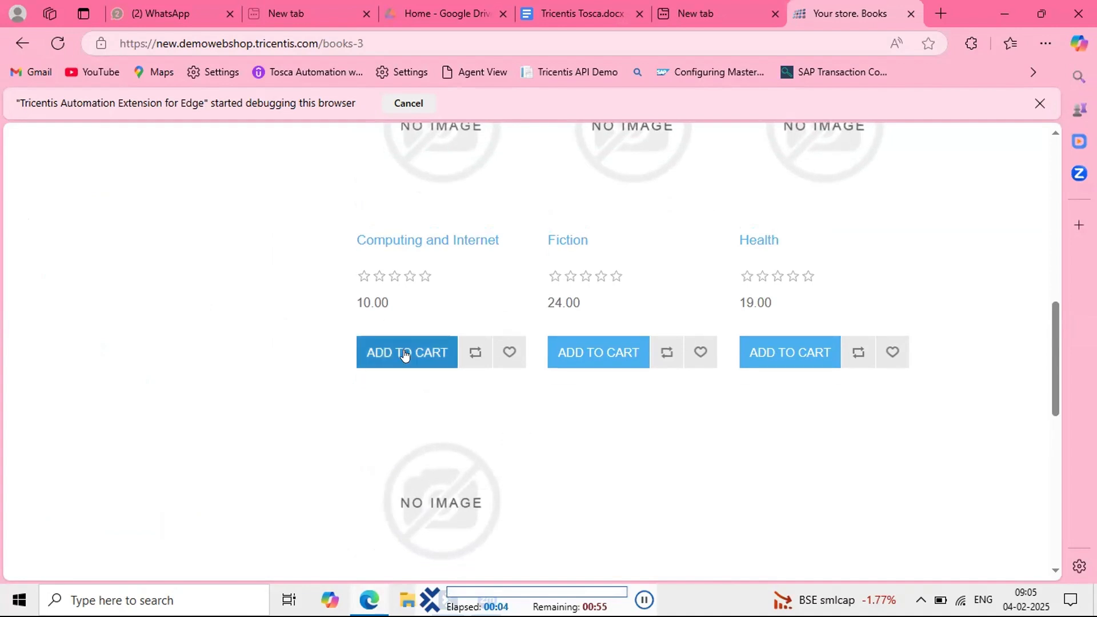
{"action": "left_click", "coordinate": [404, 354]}
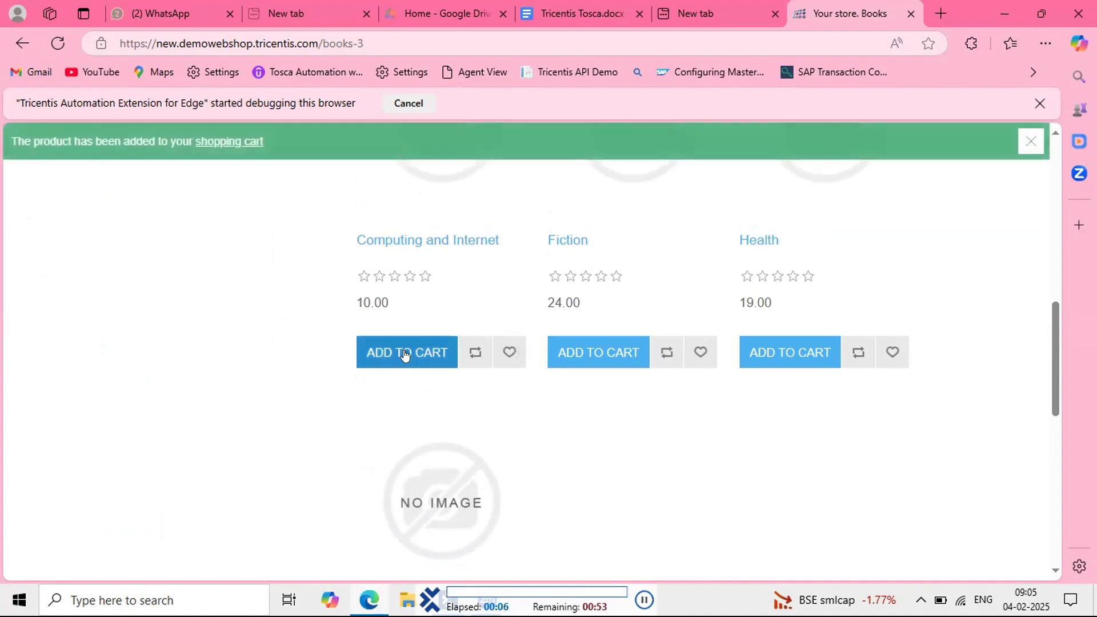
{"action": "left_click", "coordinate": [596, 354]}
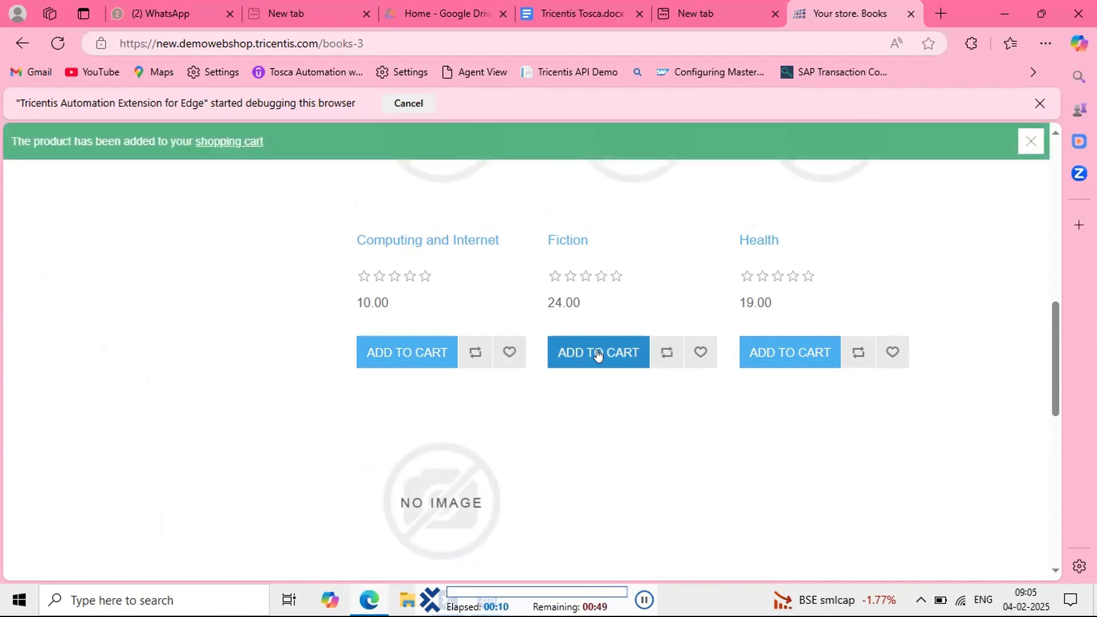
{"action": "left_click", "coordinate": [787, 354]}
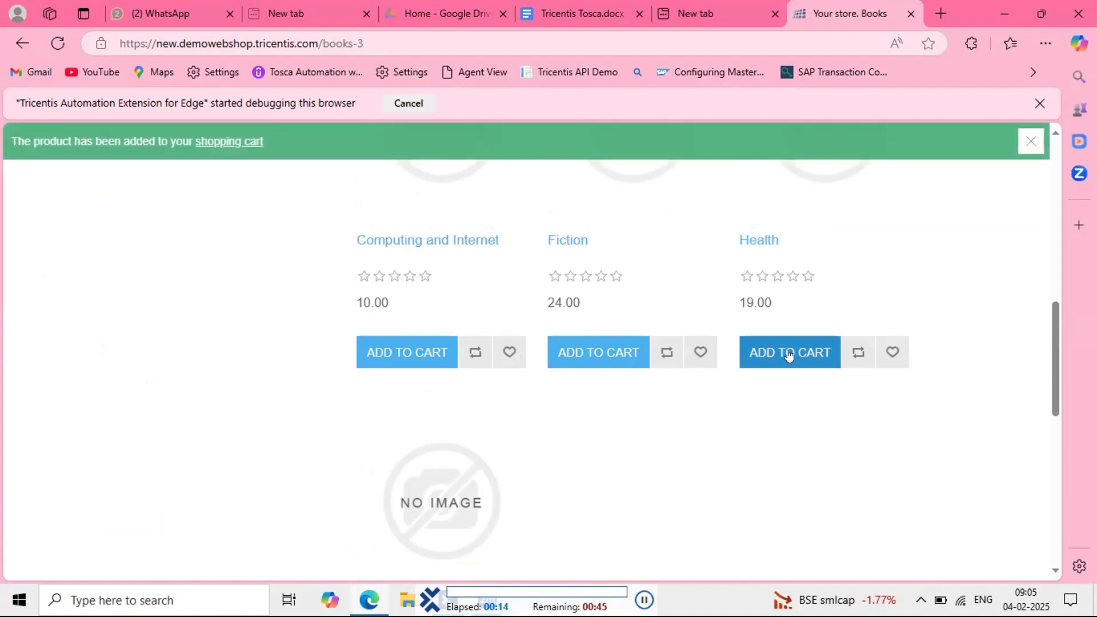
{"action": "scroll", "coordinate": [606, 354], "scroll_direction": "down", "scroll_amount": 5}
{"action": "left_click", "coordinate": [405, 353]}
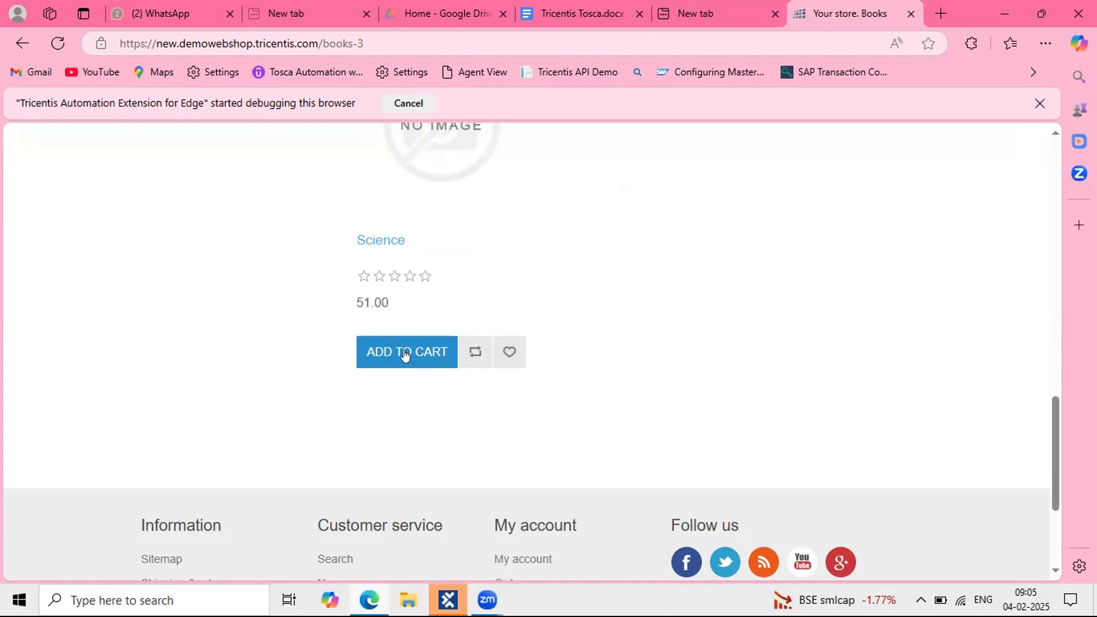
{"action": "left_click", "coordinate": [447, 600]}
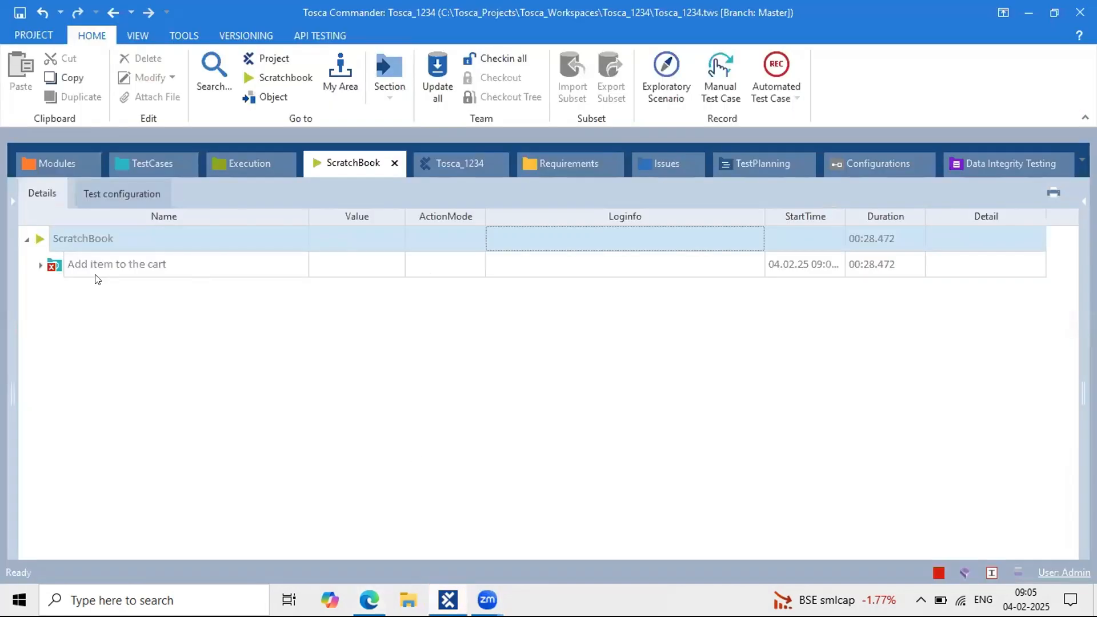
Step: Expand the run log to repetition 5 and read its Button '#5' not found error
{"action": "left_click", "coordinate": [35, 266]}
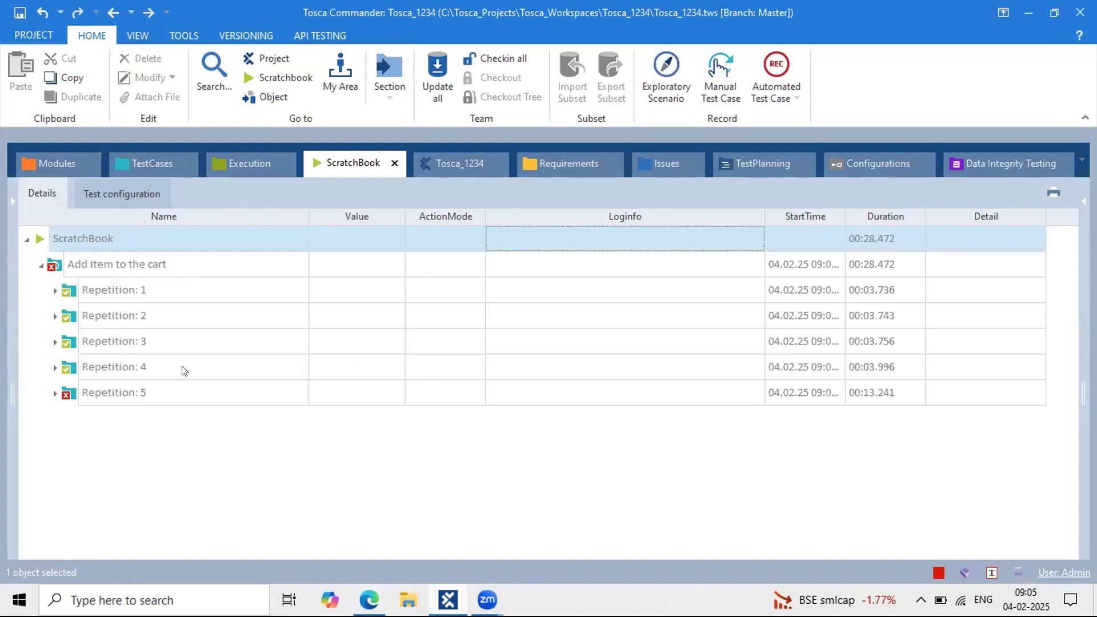
{"action": "left_click", "coordinate": [55, 393]}
{"action": "left_click", "coordinate": [185, 419]}
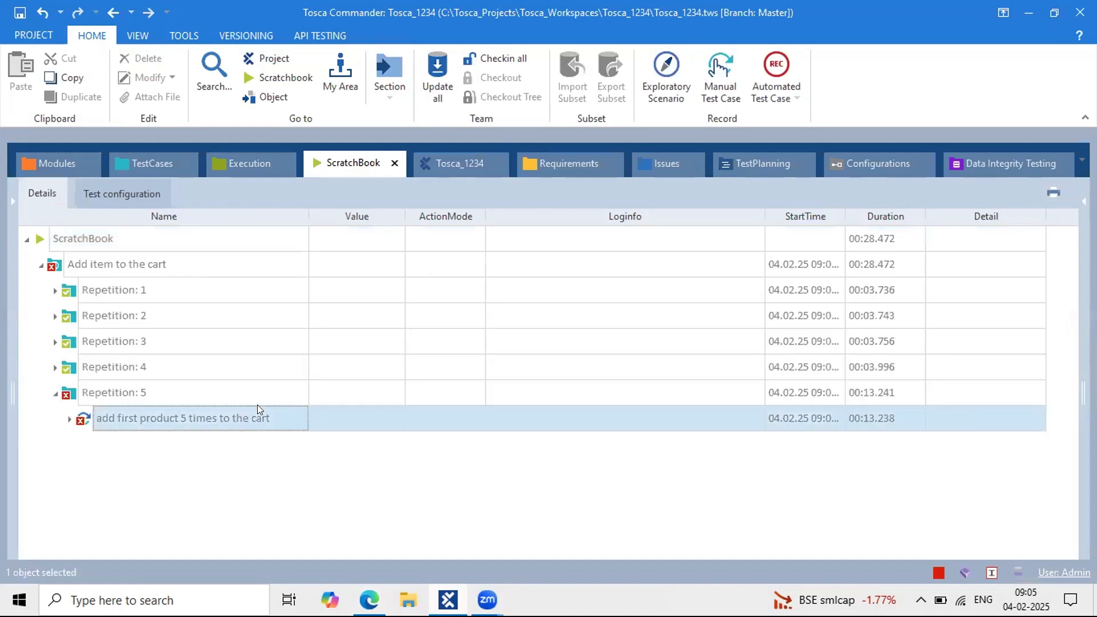
{"action": "left_click", "coordinate": [68, 419]}
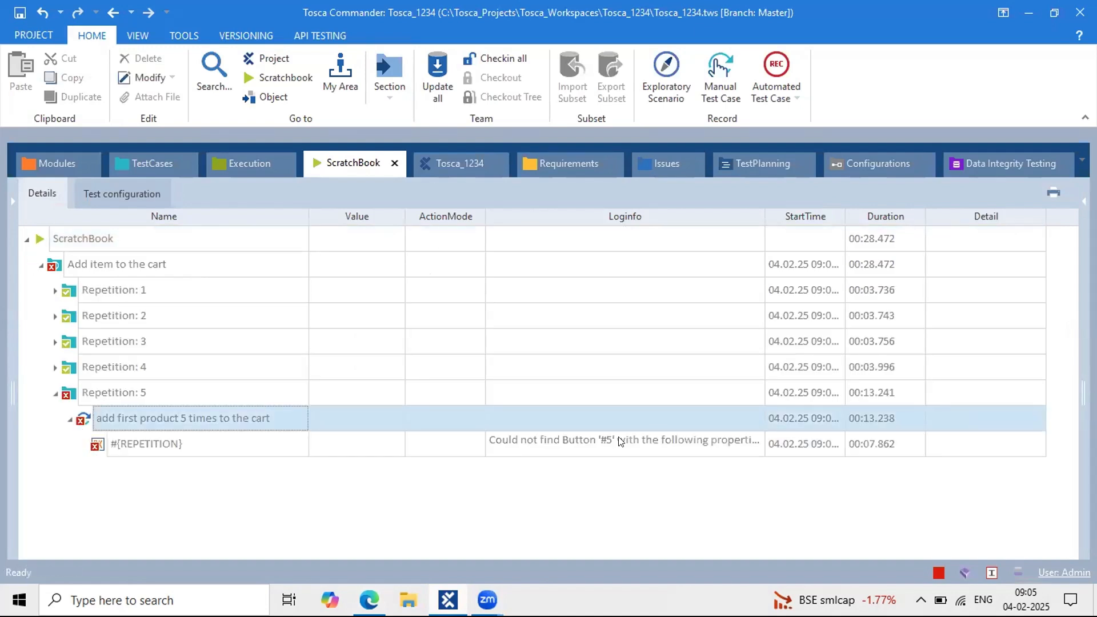
{"action": "left_click", "coordinate": [643, 439]}
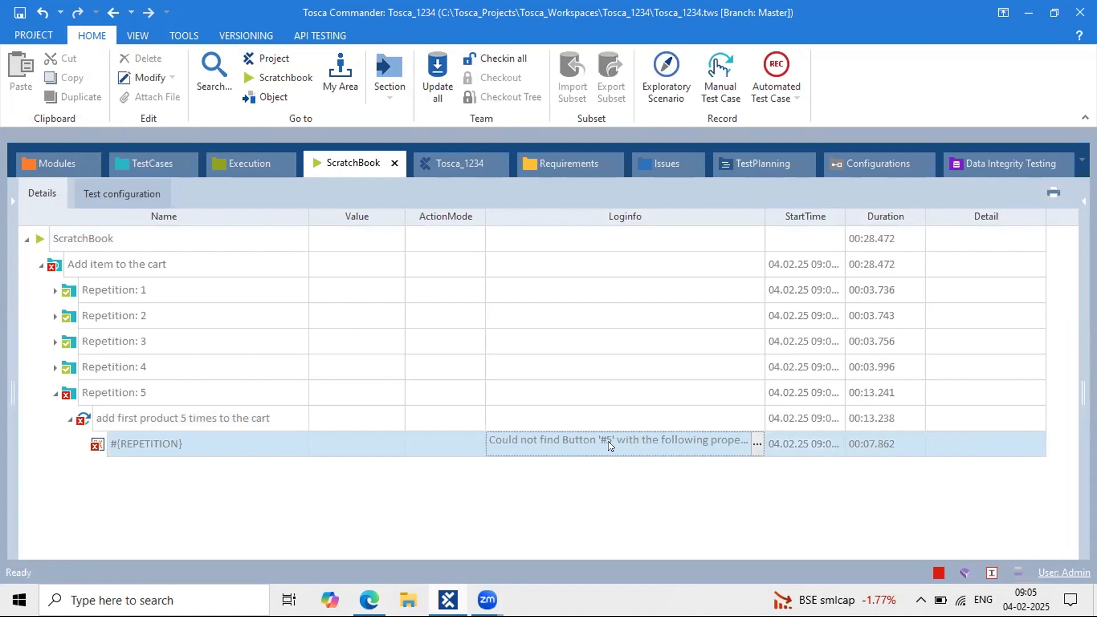
{"action": "left_click", "coordinate": [200, 450]}
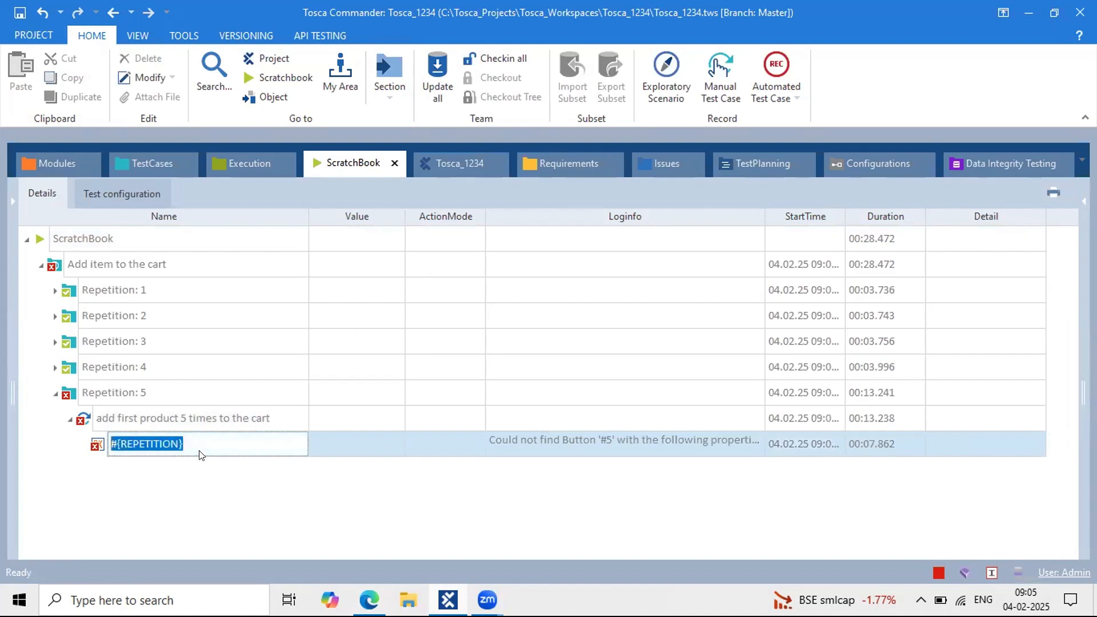
{"action": "left_click", "coordinate": [158, 165]}
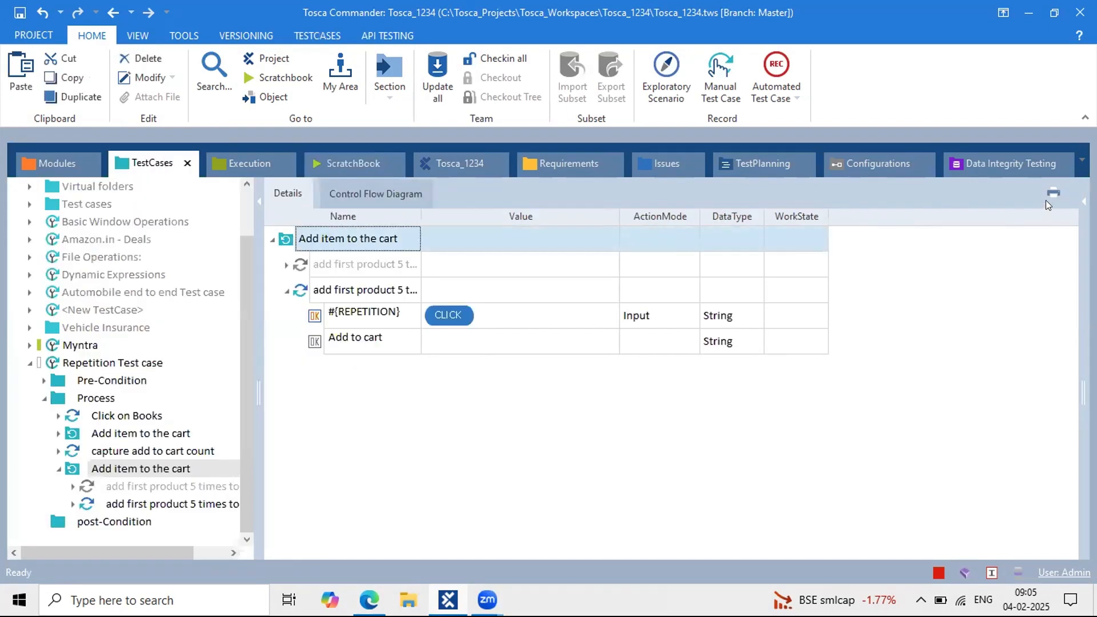
Step: In the Properties pane, confirm Add item to the cart has Repetition set to 5
{"action": "left_click", "coordinate": [1076, 201]}
{"action": "left_click", "coordinate": [1005, 382]}
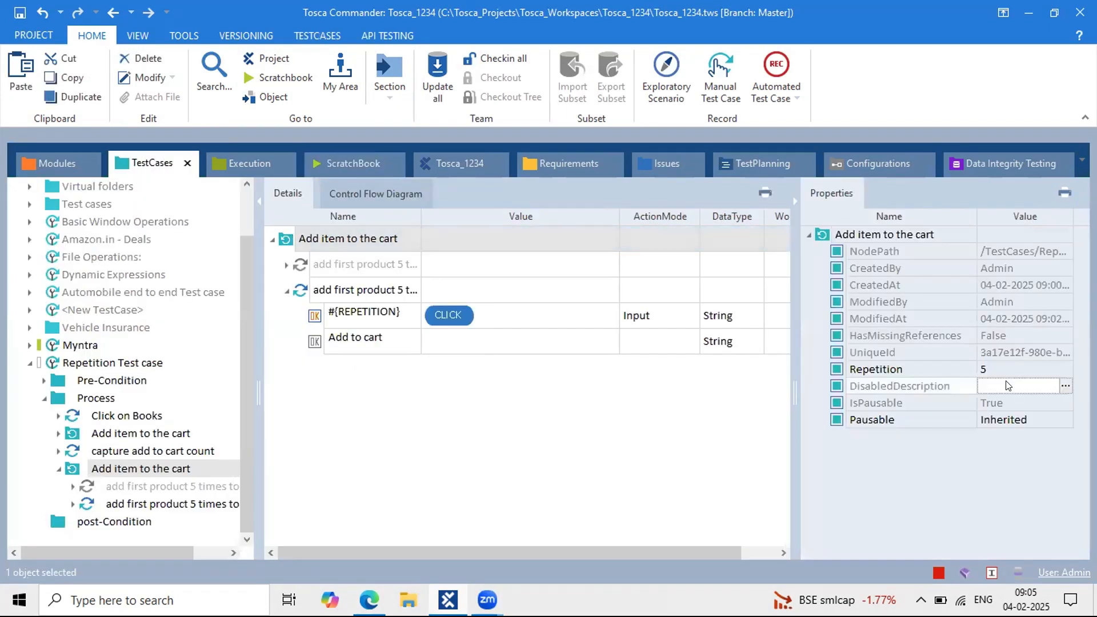
{"action": "left_click", "coordinate": [994, 369]}
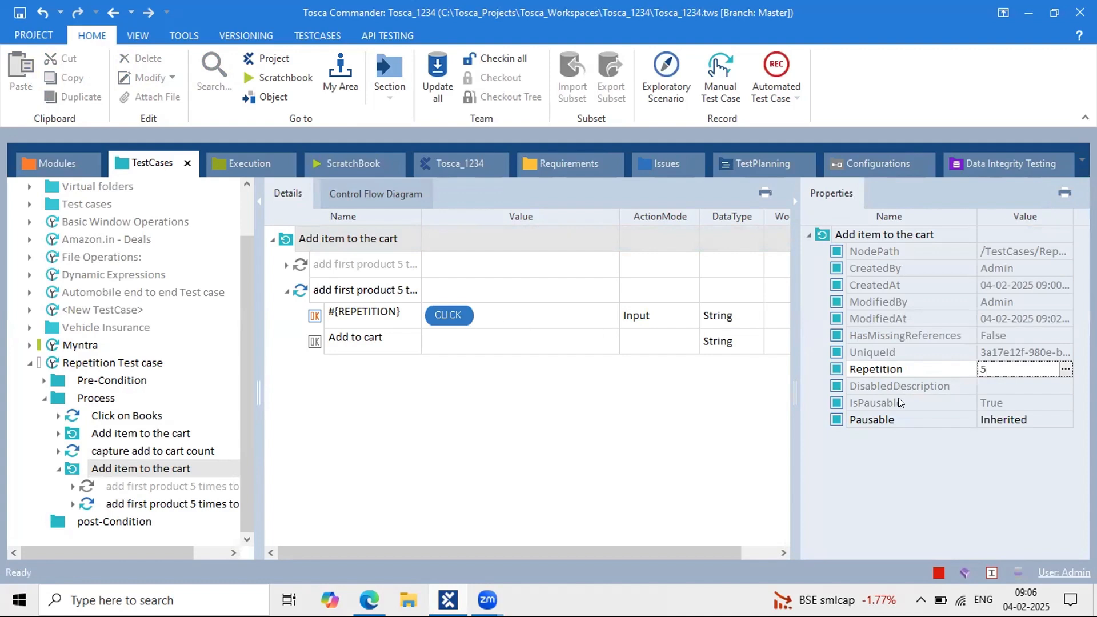
{"action": "left_click_drag", "start_coordinate": [984, 358], "coordinate": [975, 360]}
{"action": "left_click", "coordinate": [991, 355]}
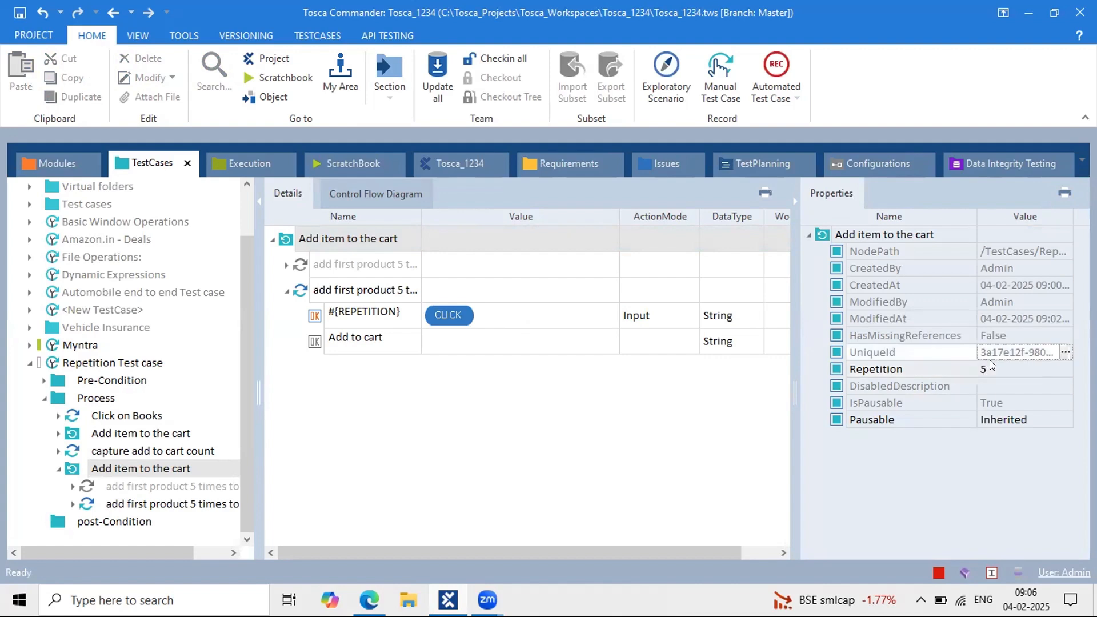
{"action": "left_click", "coordinate": [991, 375]}
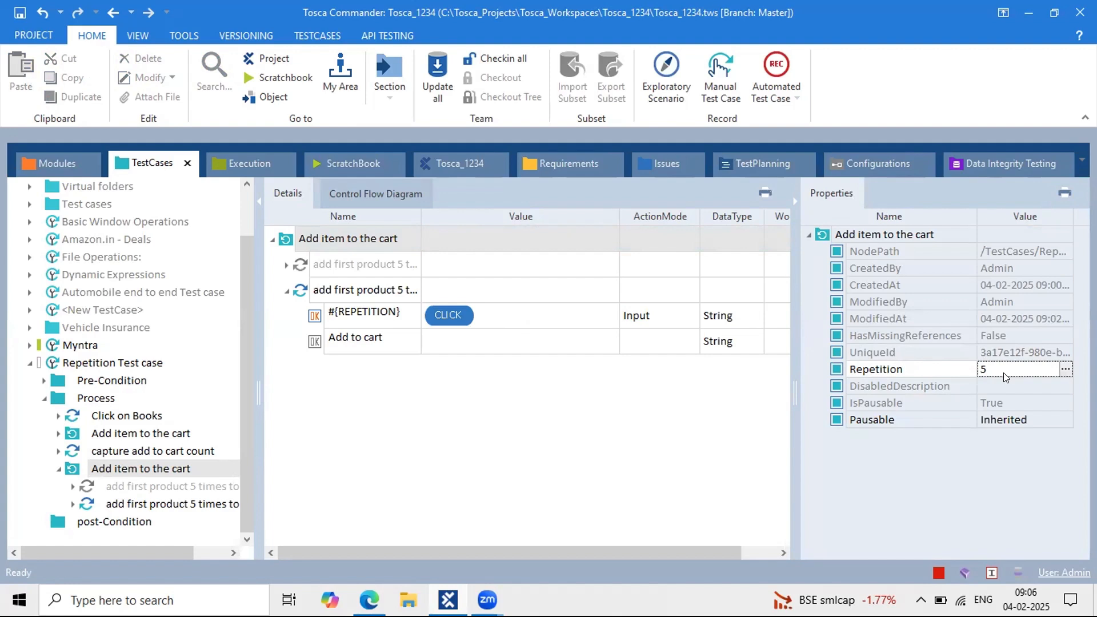
{"action": "left_click", "coordinate": [302, 293]}
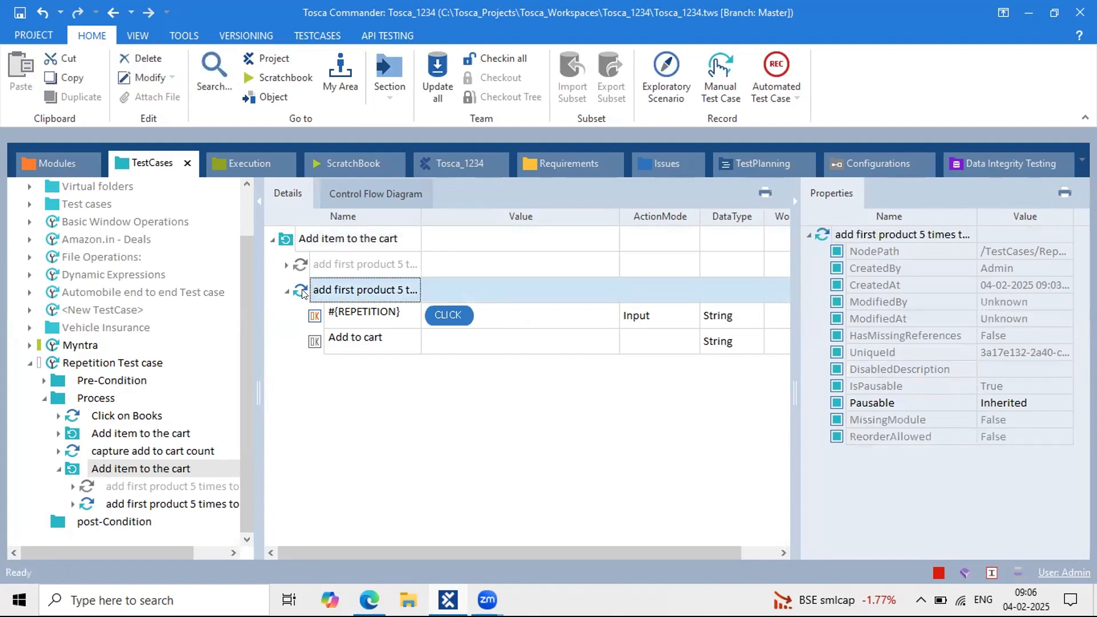
{"action": "left_click", "coordinate": [102, 400]}
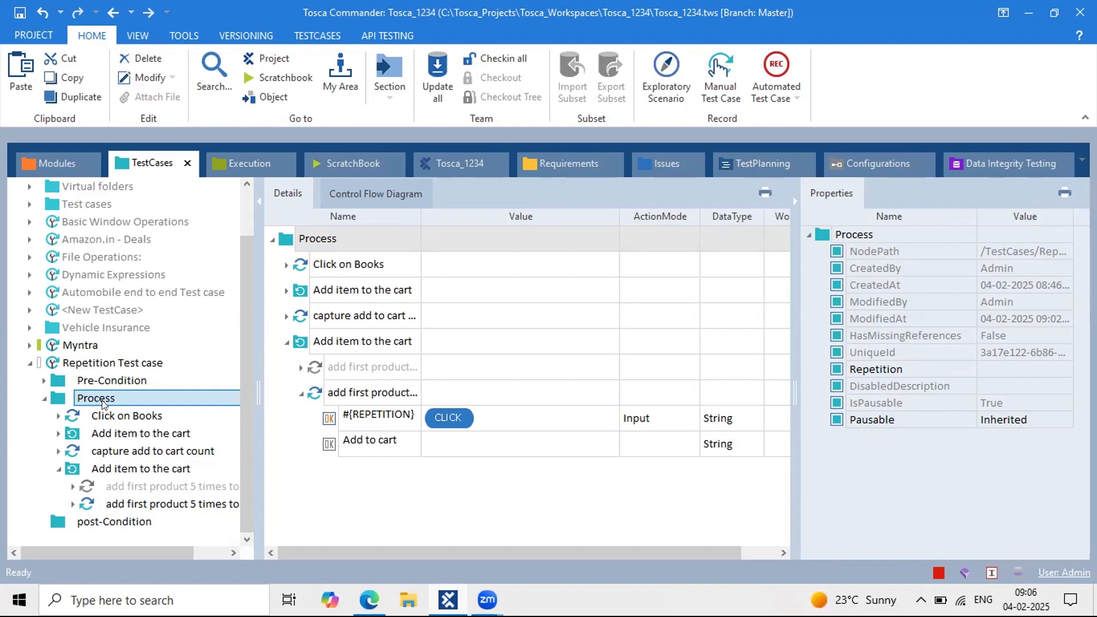
Step: Add a While statement at the end of the Process folder and select its Condition part
{"action": "right_click", "coordinate": [103, 404]}
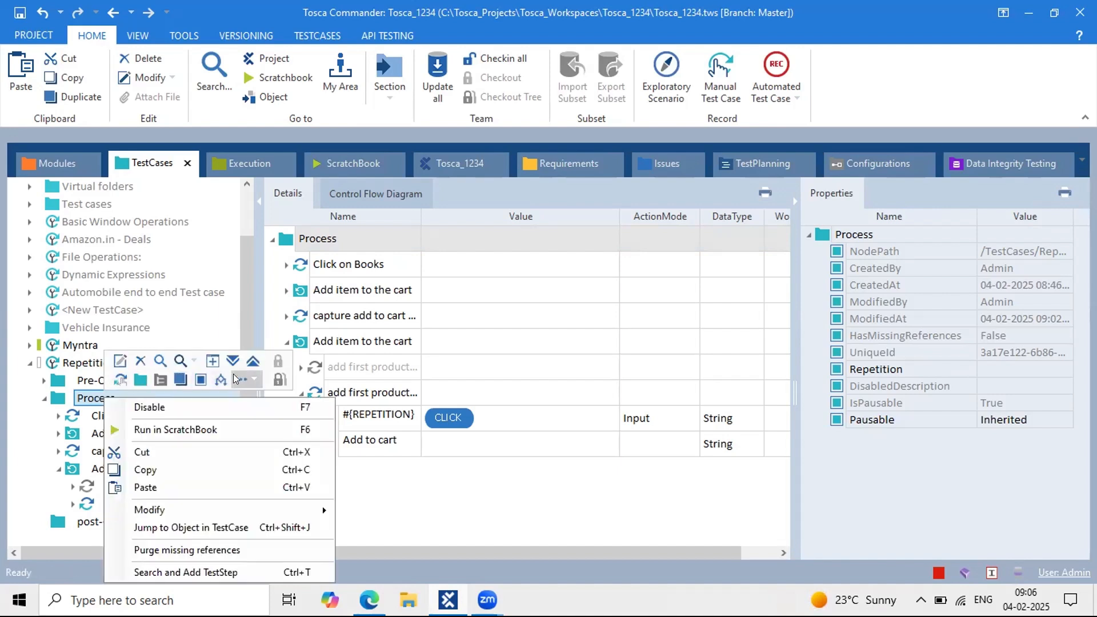
{"action": "left_click", "coordinate": [234, 378]}
{"action": "left_click", "coordinate": [299, 406]}
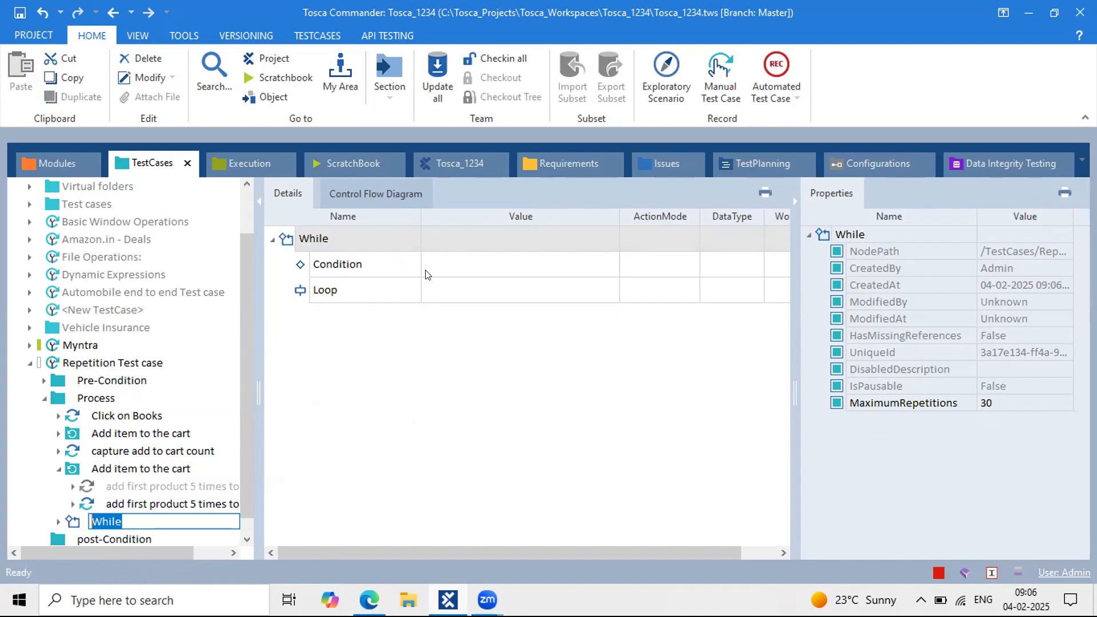
{"action": "left_click", "coordinate": [314, 246]}
{"action": "left_click", "coordinate": [315, 255]}
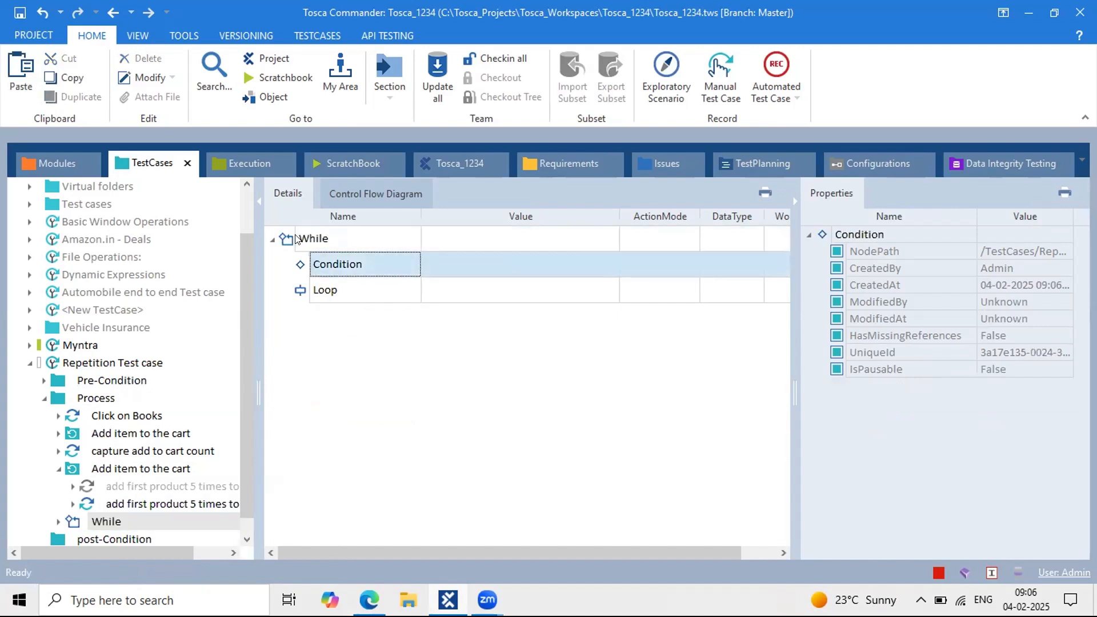
{"action": "left_click", "coordinate": [297, 238]}
{"action": "left_click", "coordinate": [312, 268]}
Step: Open the Buffer Viewer and select the 'add to cart count' buffer name
{"action": "left_click", "coordinate": [181, 36]}
{"action": "left_click", "coordinate": [194, 69]}
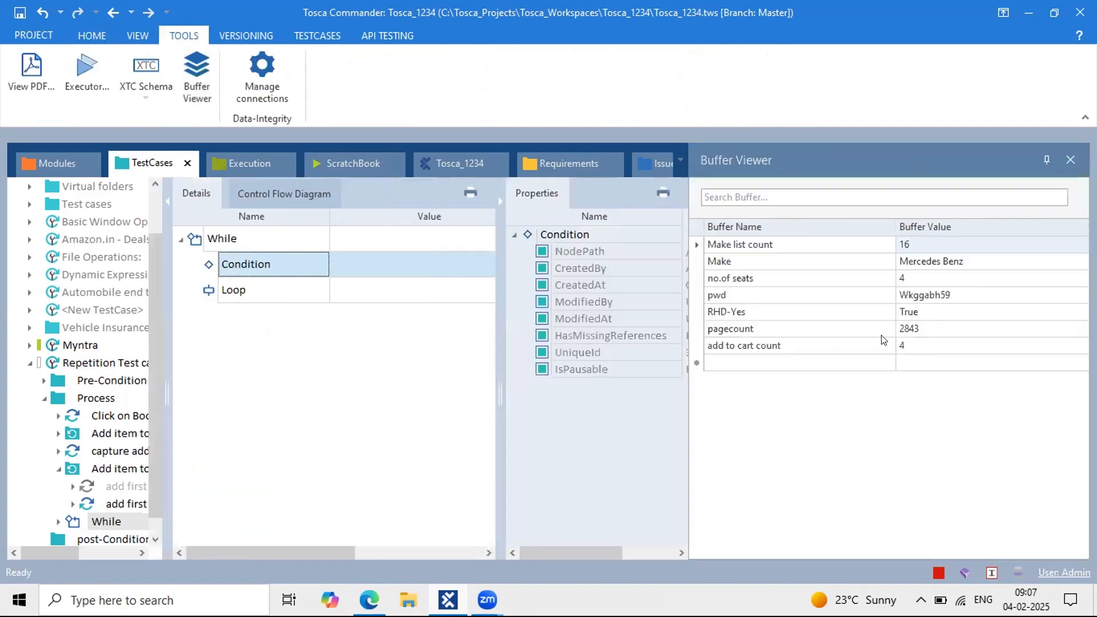
{"action": "double_click", "coordinate": [792, 344]}
{"action": "left_click_drag", "start_coordinate": [792, 344], "coordinate": [656, 327]}
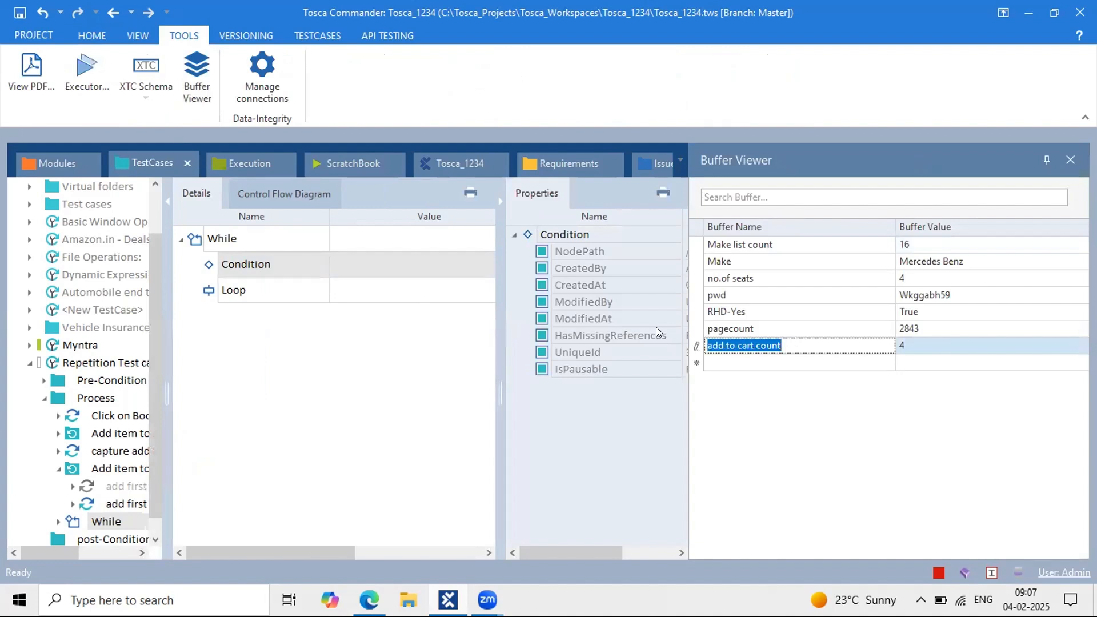
Step: Hide Properties, widen the test case tree, and select the While's Condition
{"action": "left_click", "coordinate": [499, 201]}
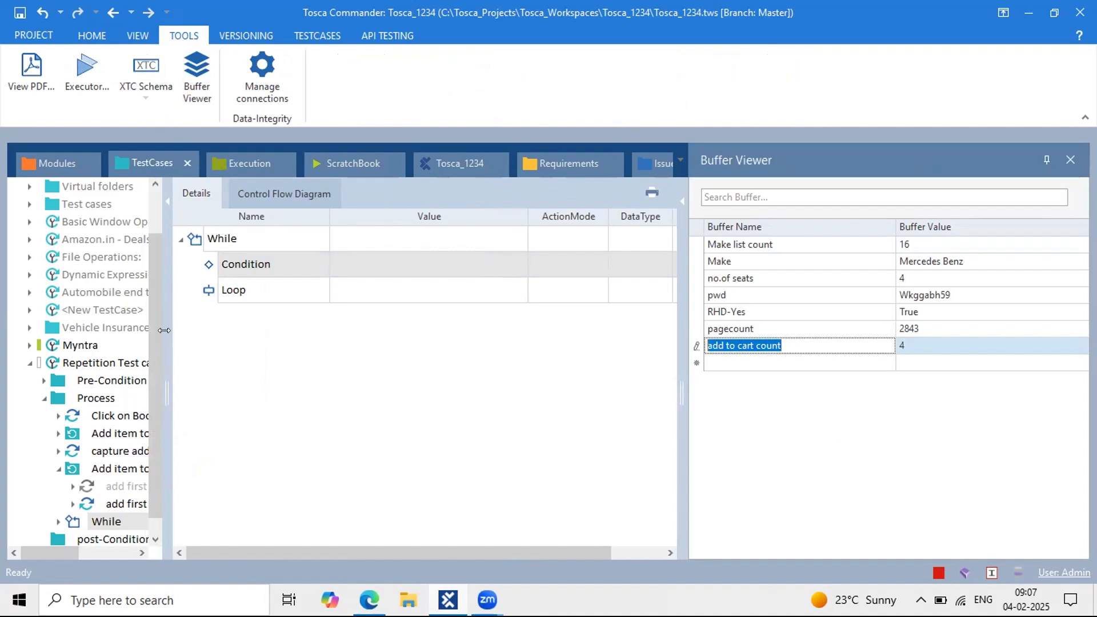
{"action": "left_click_drag", "start_coordinate": [167, 326], "coordinate": [226, 329]}
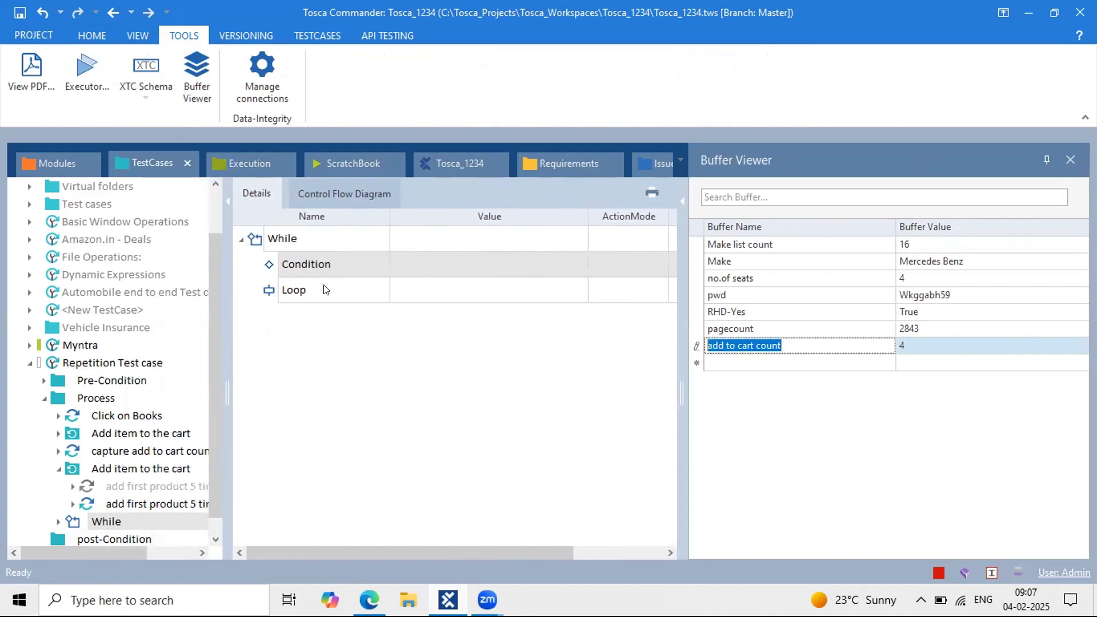
{"action": "left_click", "coordinate": [266, 264]}
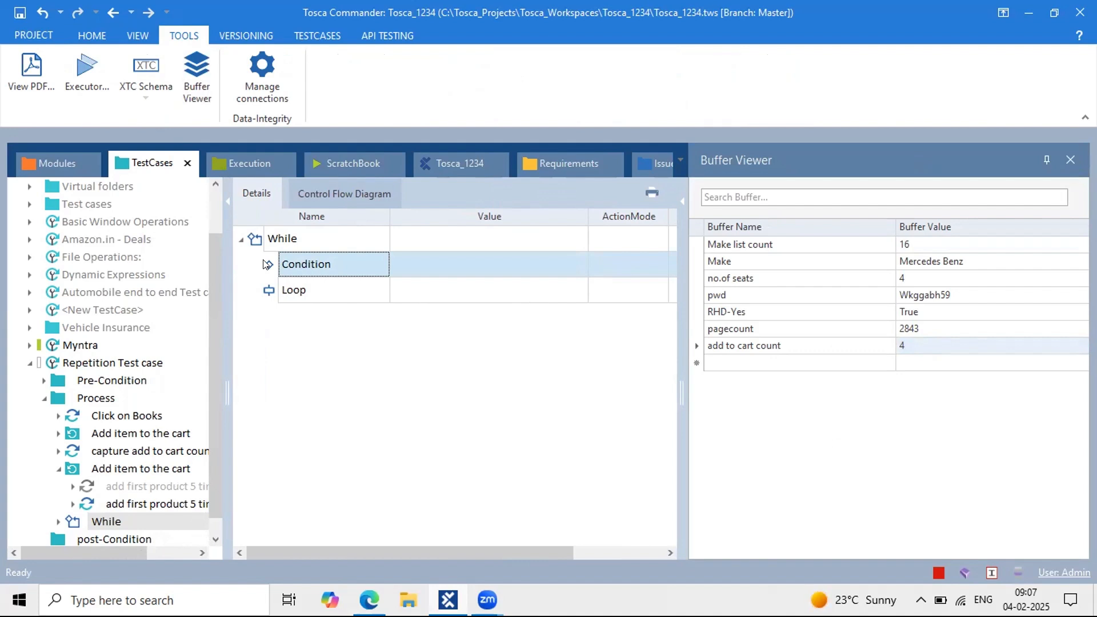
Step: Add a TBox Evaluation Tool step to the Condition with expression {B[add to cart count]}<=4
{"action": "key", "text": "ctrl+t"}
{"action": "type", "text": "t"}
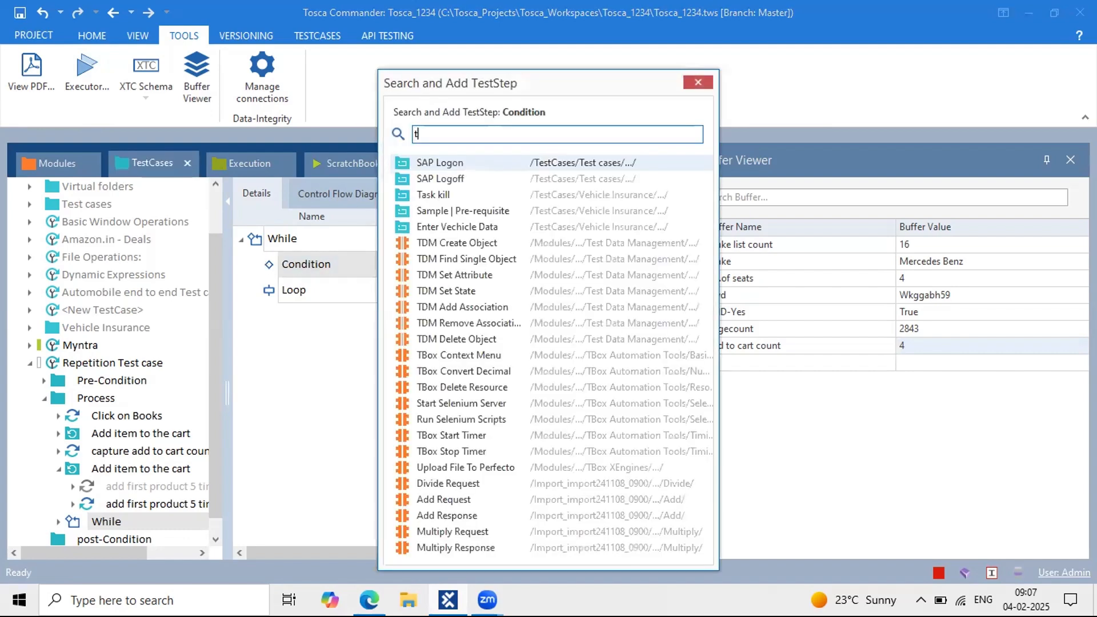
{"action": "type", "text": "box eval"}
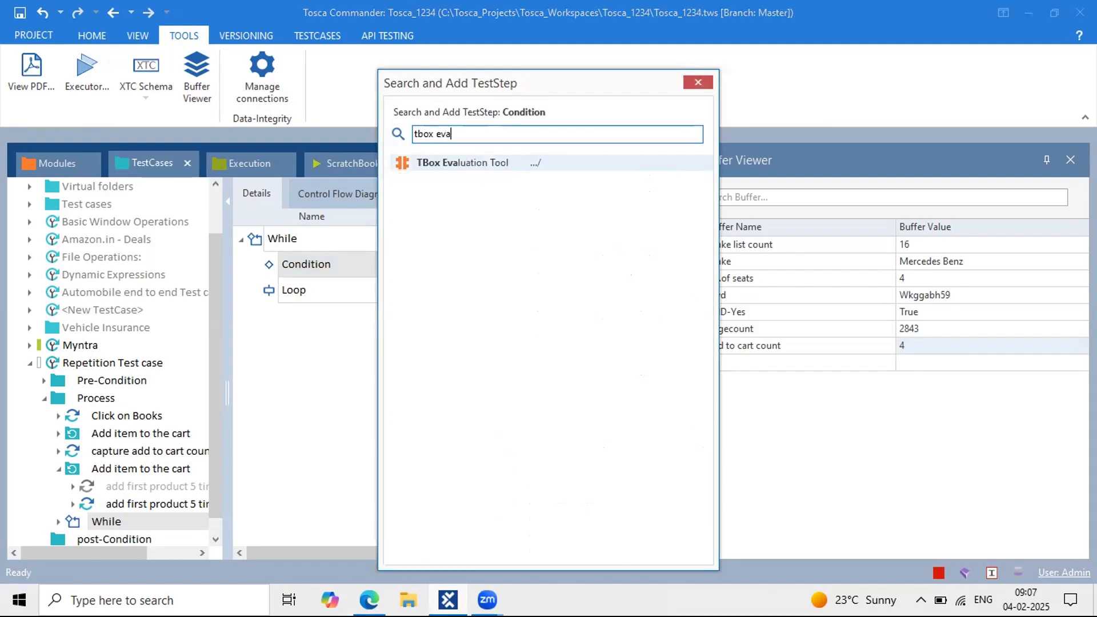
{"action": "key", "text": "Return"}
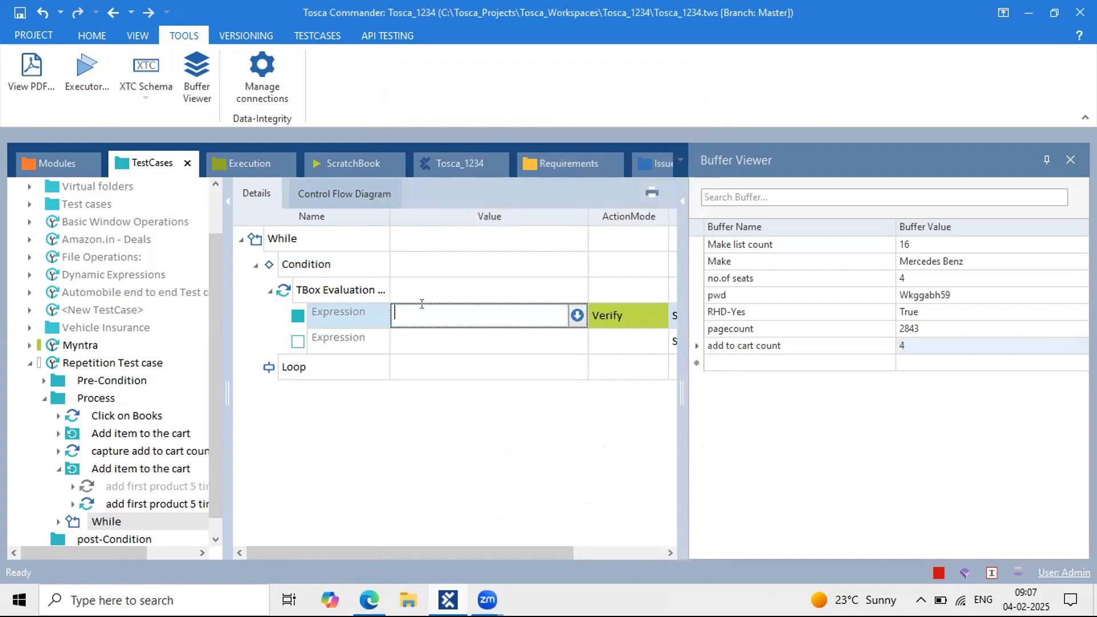
{"action": "type", "text": "{B[add to cart count]}<=4"}
{"action": "key", "text": "Return"}
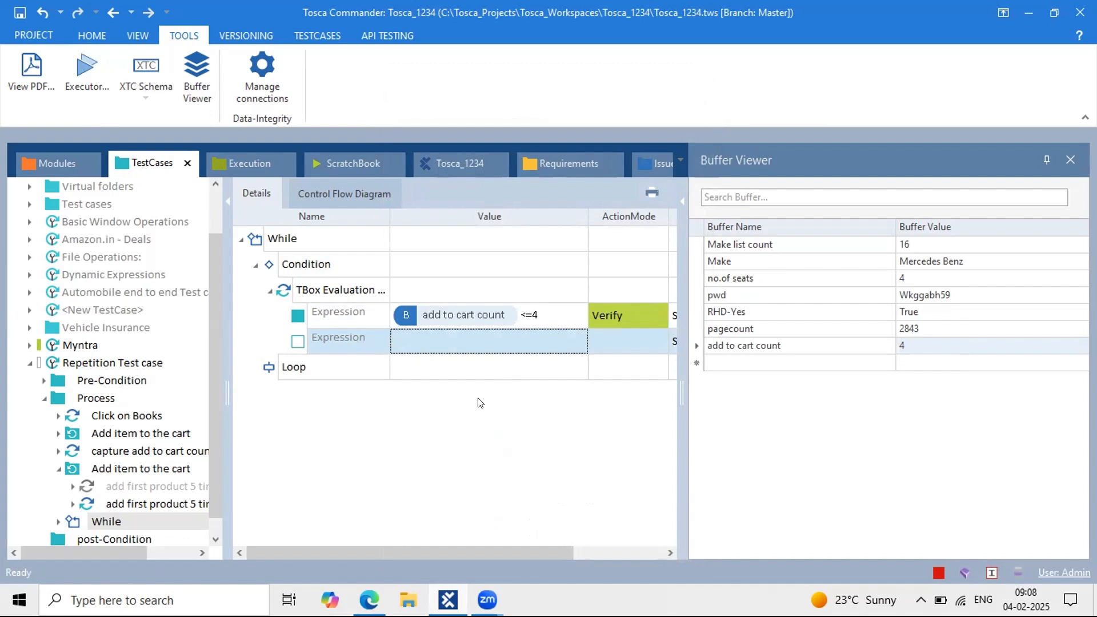
{"action": "left_click", "coordinate": [286, 366]}
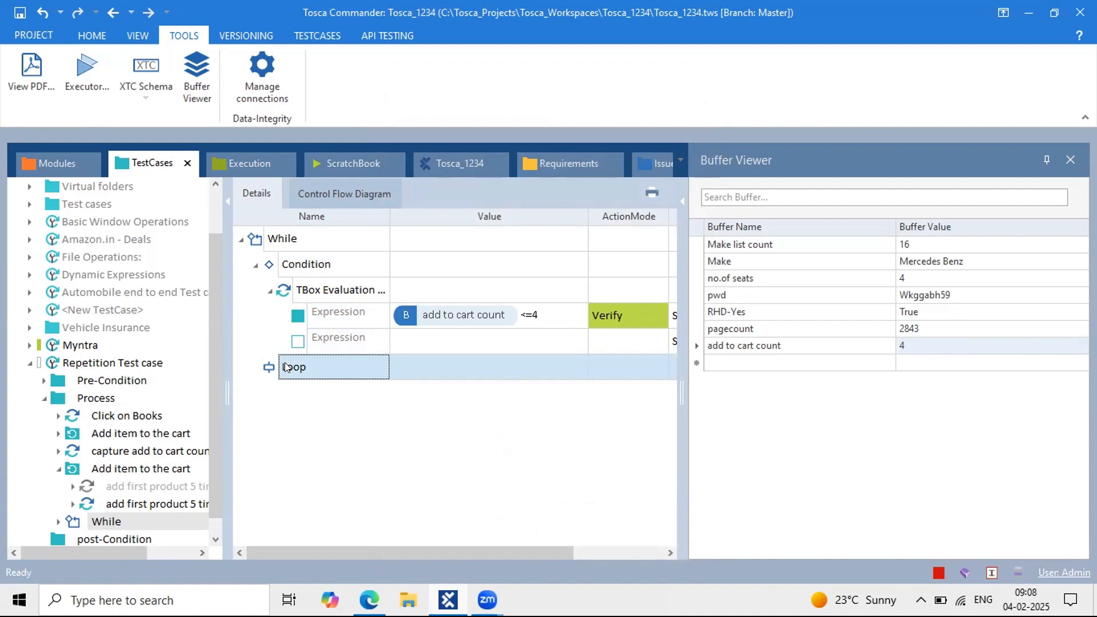
{"action": "right_click", "coordinate": [287, 366]}
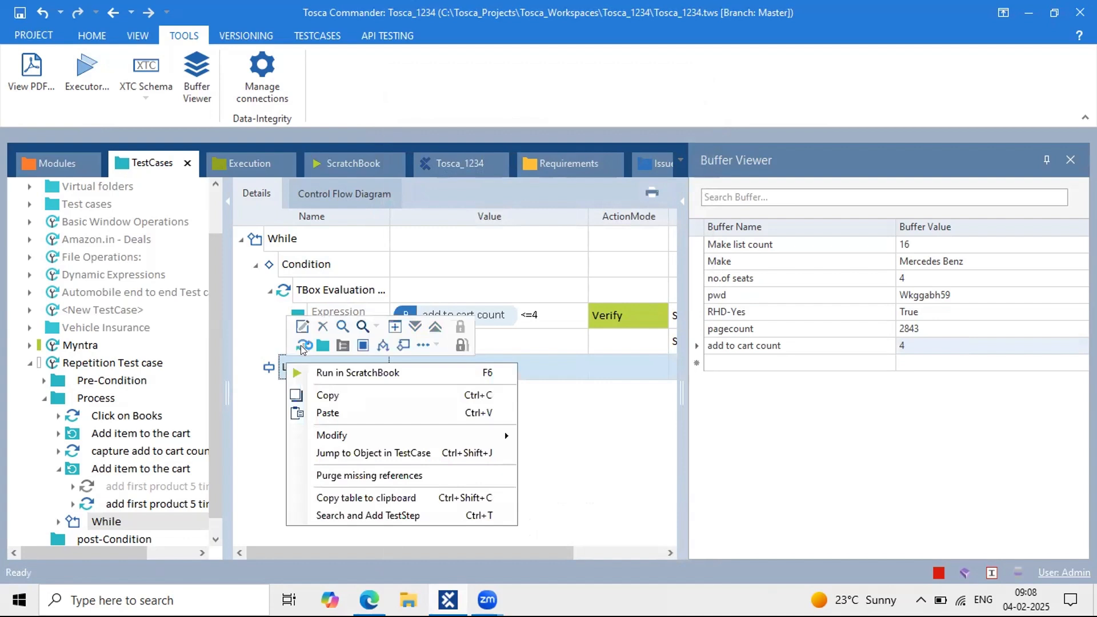
Step: Copy the 'Add item to the cart' folder into the While's Loop and expand it
{"action": "left_click", "coordinate": [130, 434]}
{"action": "left_click", "coordinate": [131, 434]}
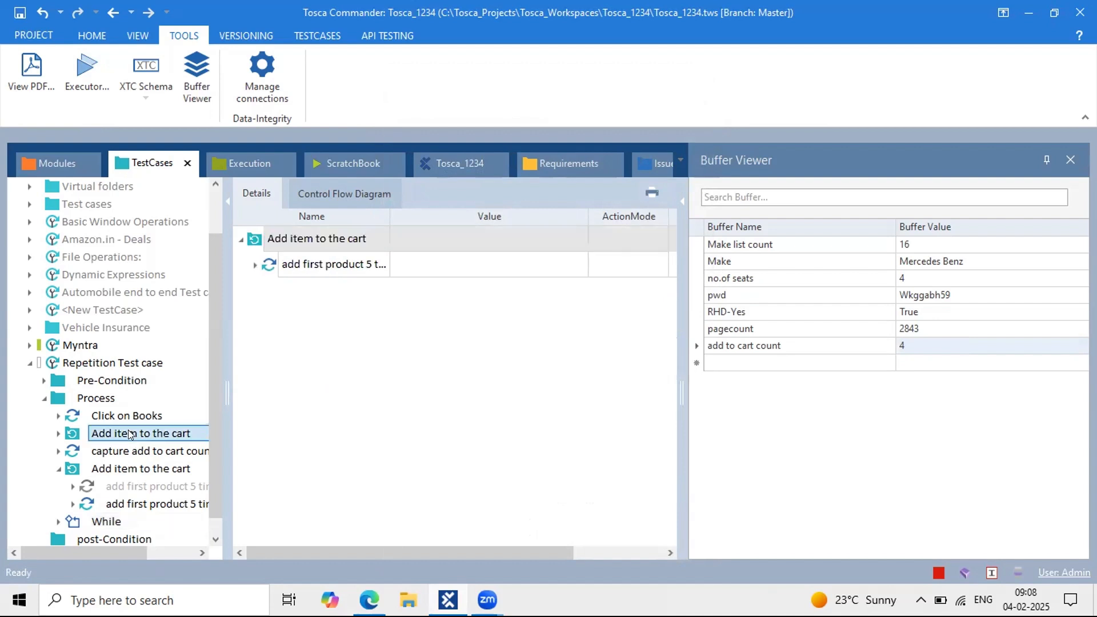
{"action": "key", "text": "ctrl+c"}
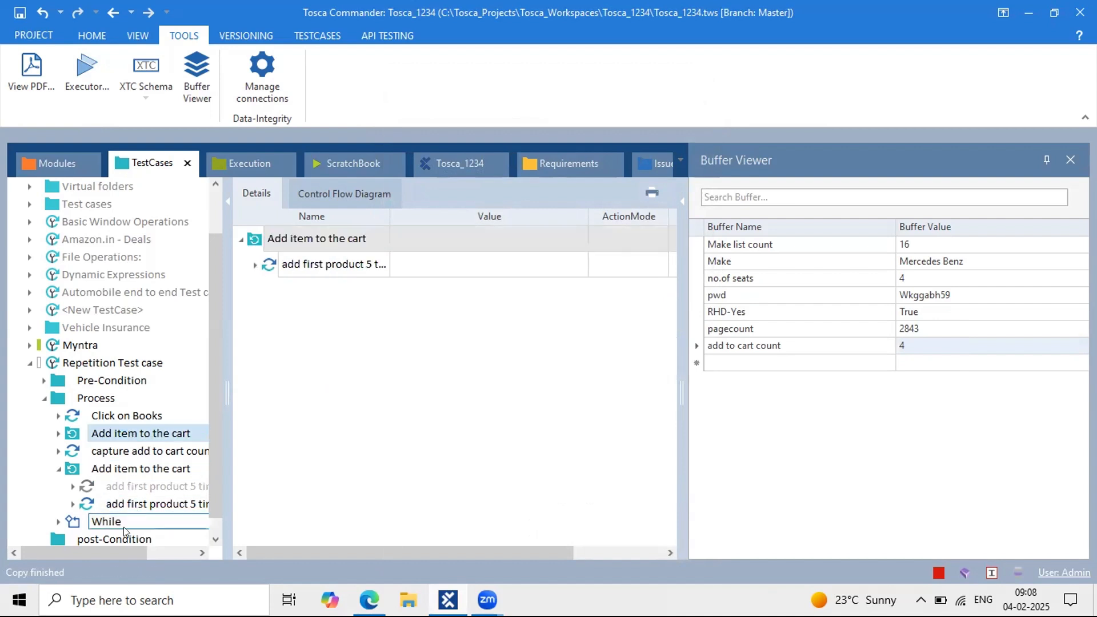
{"action": "left_click", "coordinate": [126, 522]}
{"action": "left_click", "coordinate": [283, 368]}
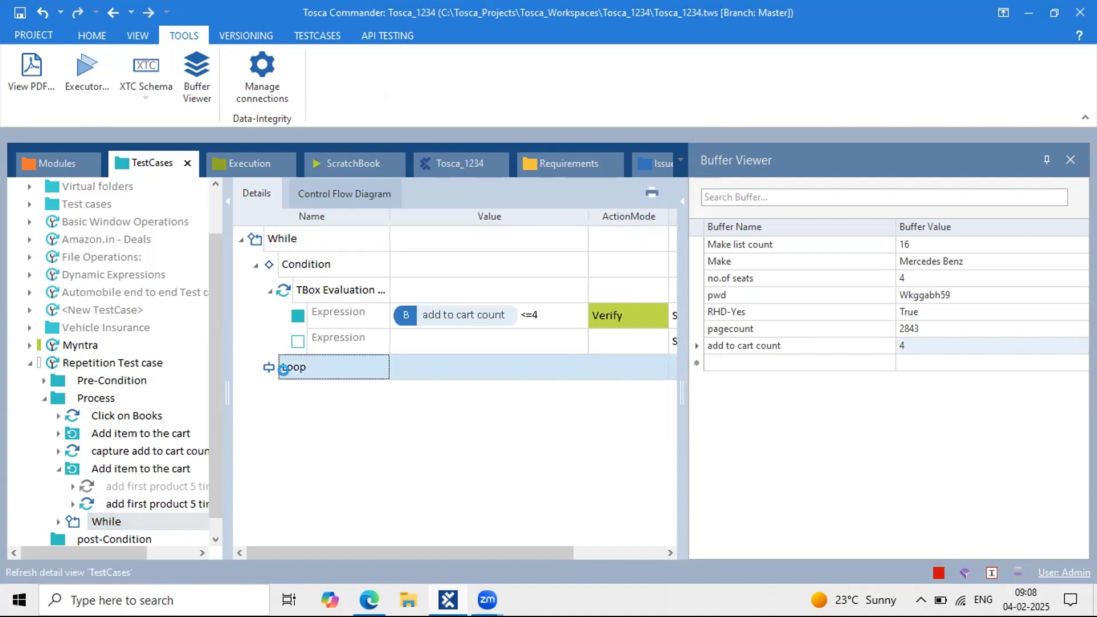
{"action": "key", "text": "ctrl+v"}
{"action": "left_click", "coordinate": [271, 394]}
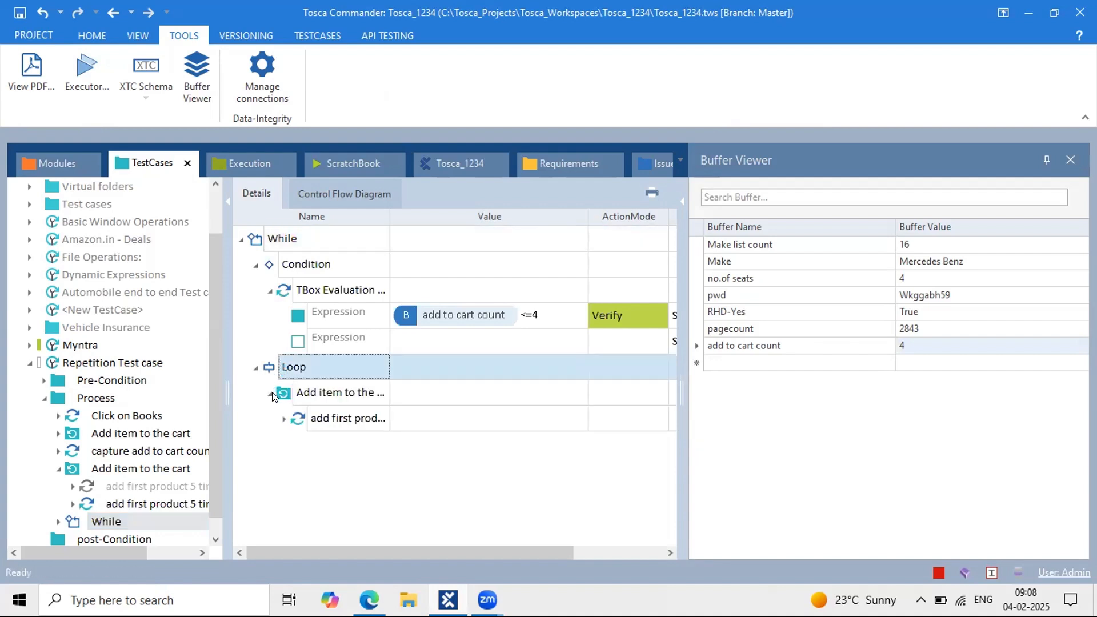
{"action": "left_click", "coordinate": [284, 418]}
{"action": "left_click", "coordinate": [304, 394]}
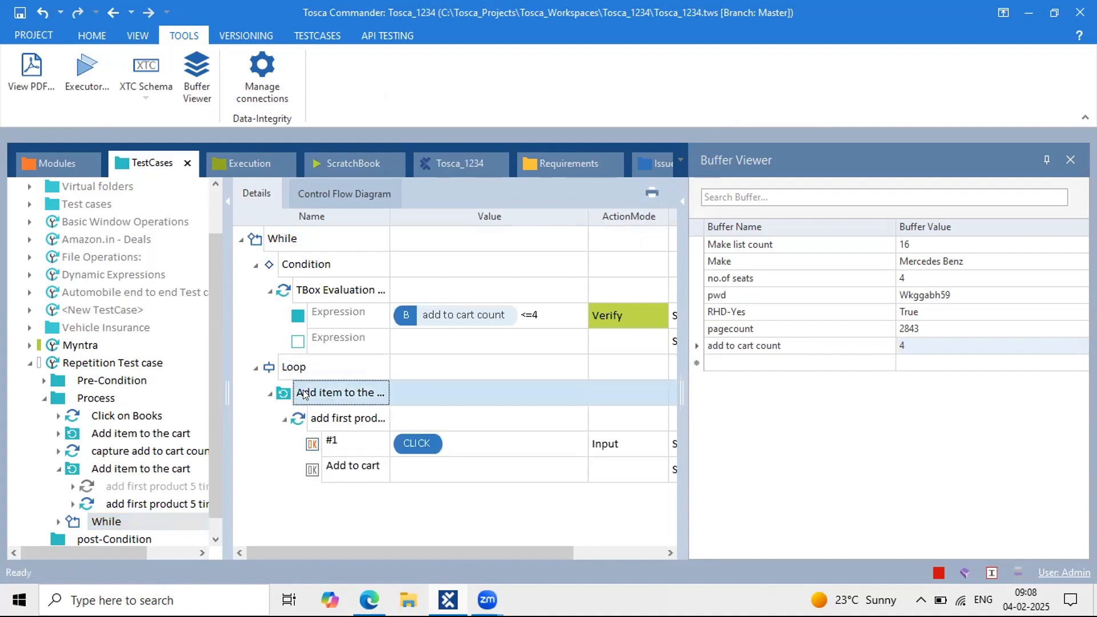
Step: Rename the pasted #1 button step to #{B[add to cart count]}
{"action": "left_click", "coordinate": [1068, 161]}
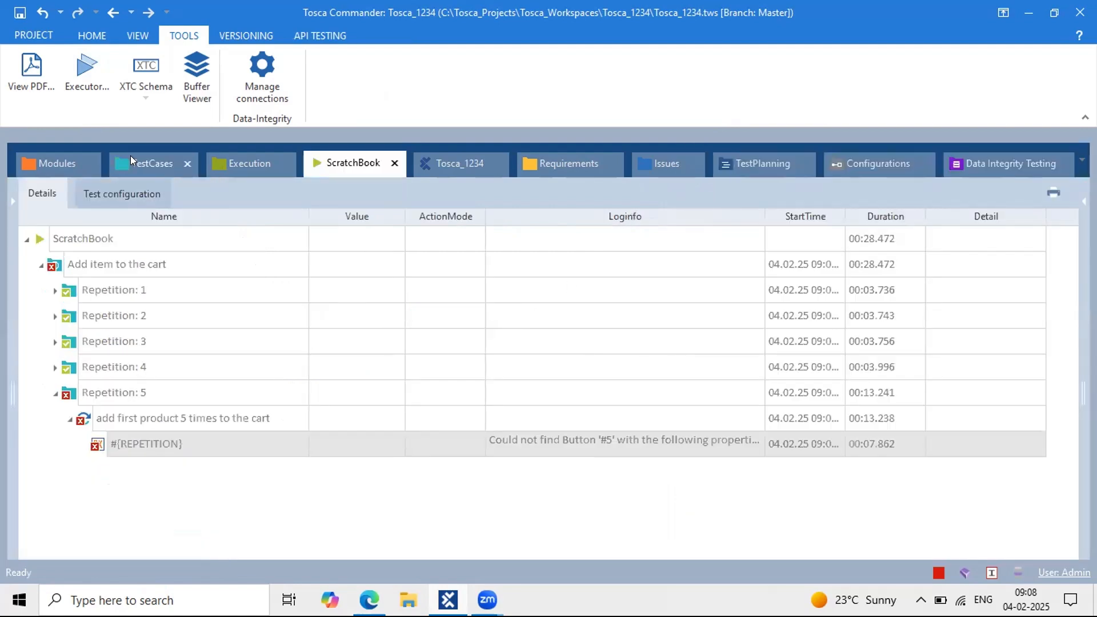
{"action": "left_click", "coordinate": [130, 157]}
{"action": "left_click", "coordinate": [476, 452]}
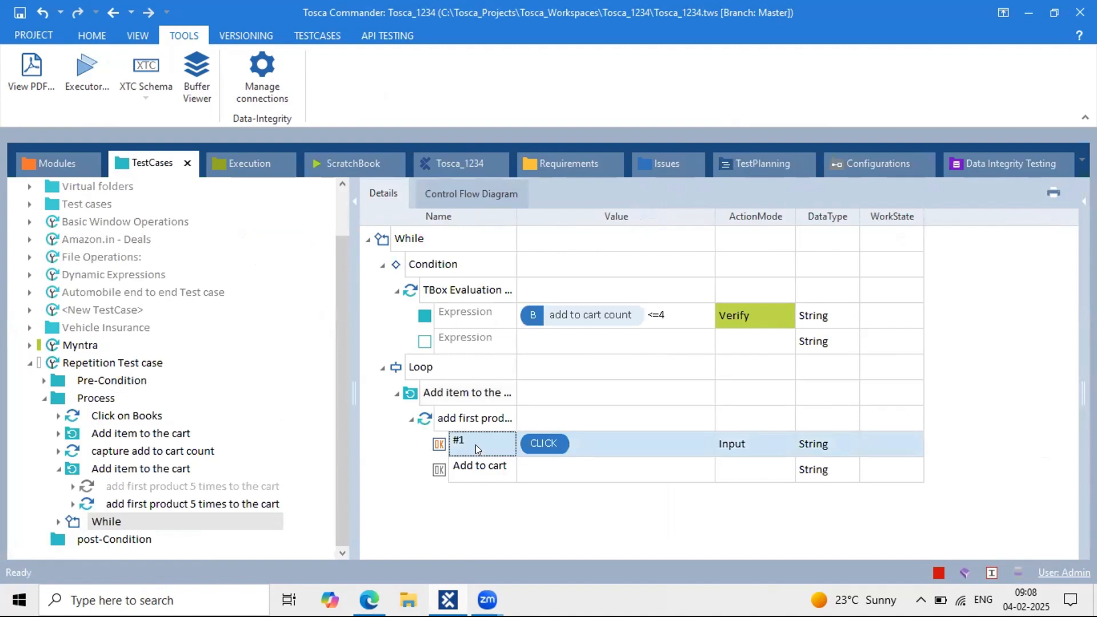
{"action": "left_click", "coordinate": [475, 445]}
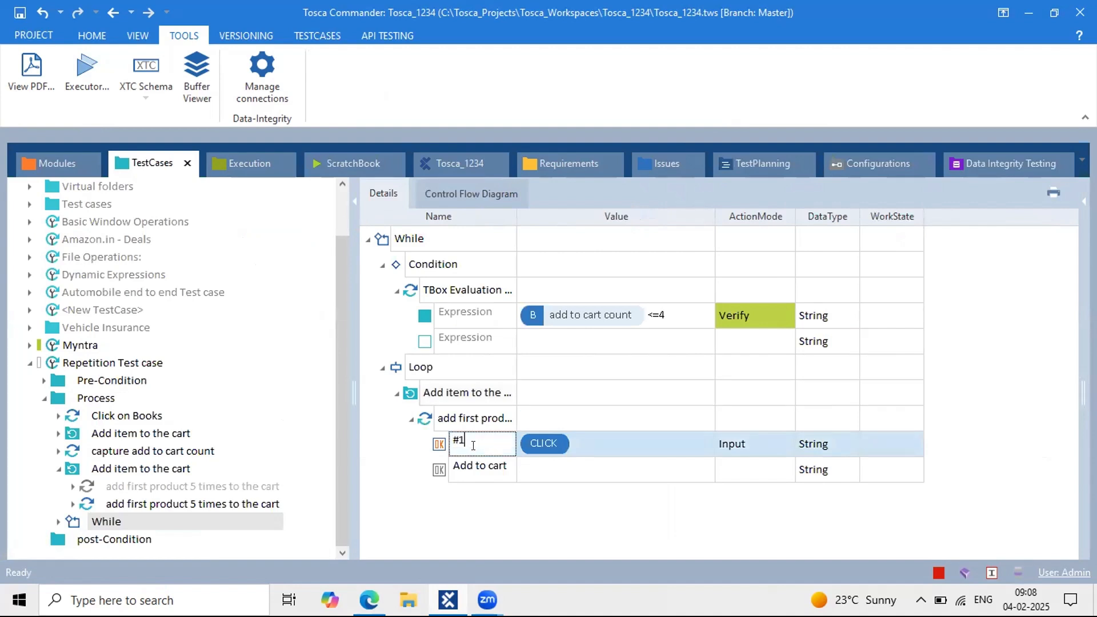
{"action": "key", "text": "BackSpace"}
{"action": "type", "text": "{R"}
{"action": "key", "text": "BackSpace"}
{"action": "type", "text": "B["}
{"action": "key", "text": "ctrl+v"}
{"action": "type", "text": "]}"}
{"action": "key", "text": "Return"}
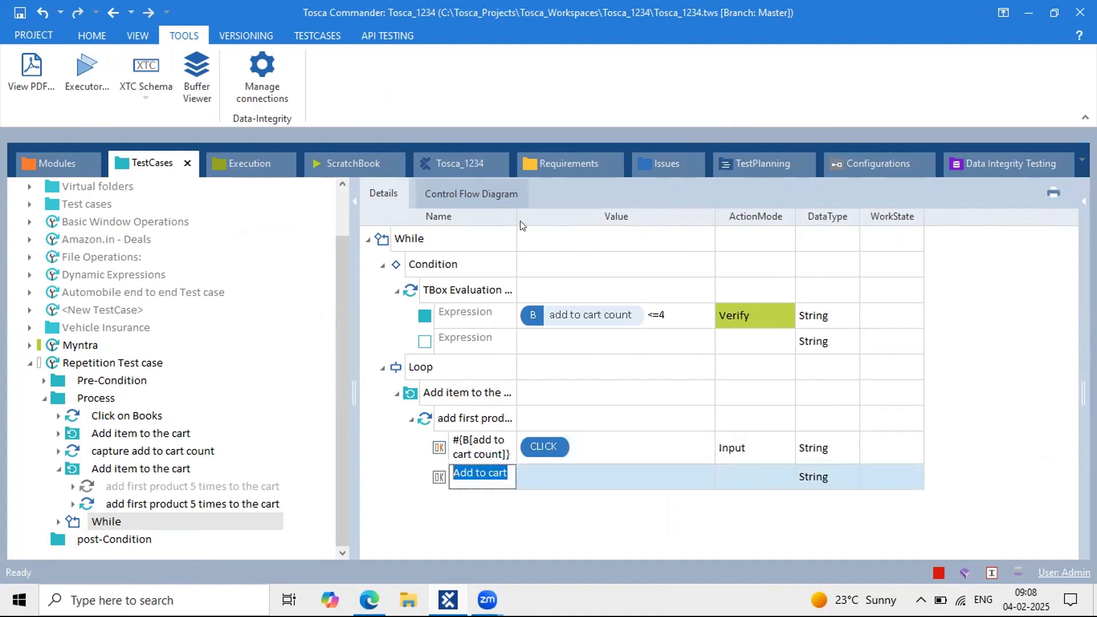
Step: Run the While statement in ScratchBook
{"action": "left_click_drag", "start_coordinate": [509, 211], "coordinate": [597, 213]}
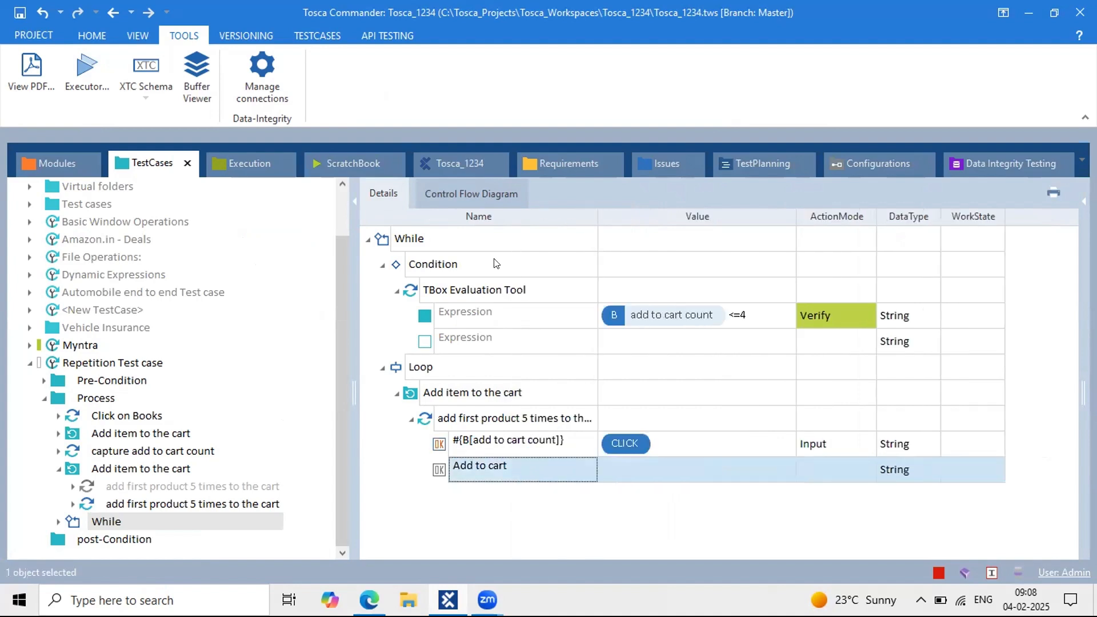
{"action": "left_click", "coordinate": [404, 240]}
{"action": "right_click", "coordinate": [404, 240]}
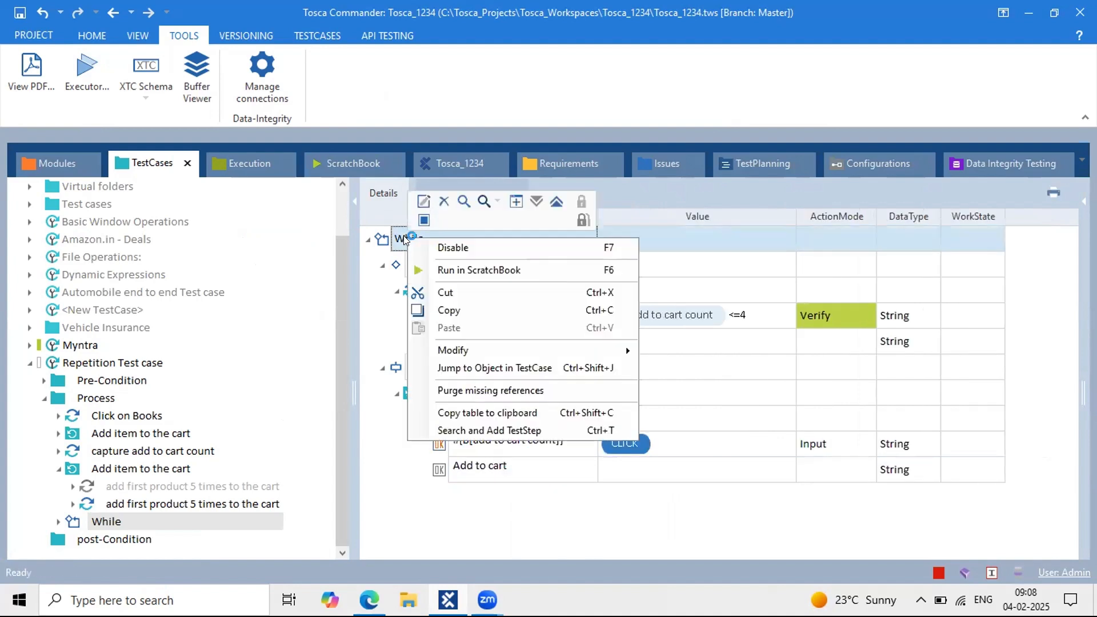
{"action": "left_click", "coordinate": [437, 267]}
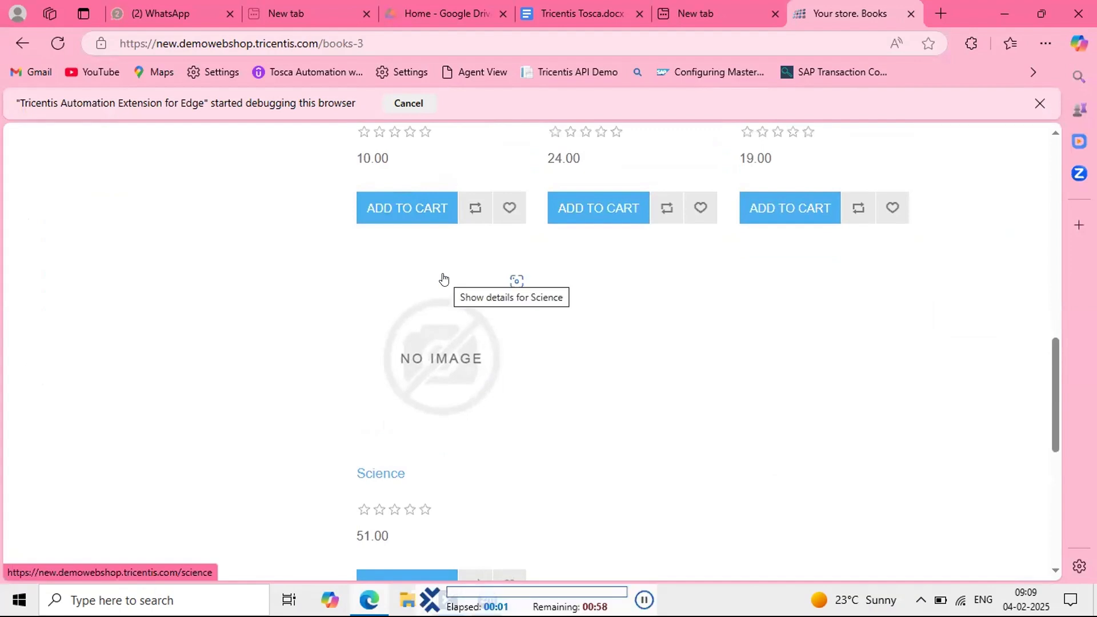
Step: Scroll the Books page and add the Science book to the cart
{"action": "scroll", "coordinate": [443, 280], "scroll_direction": "down", "scroll_amount": 4}
{"action": "left_click", "coordinate": [404, 354]}
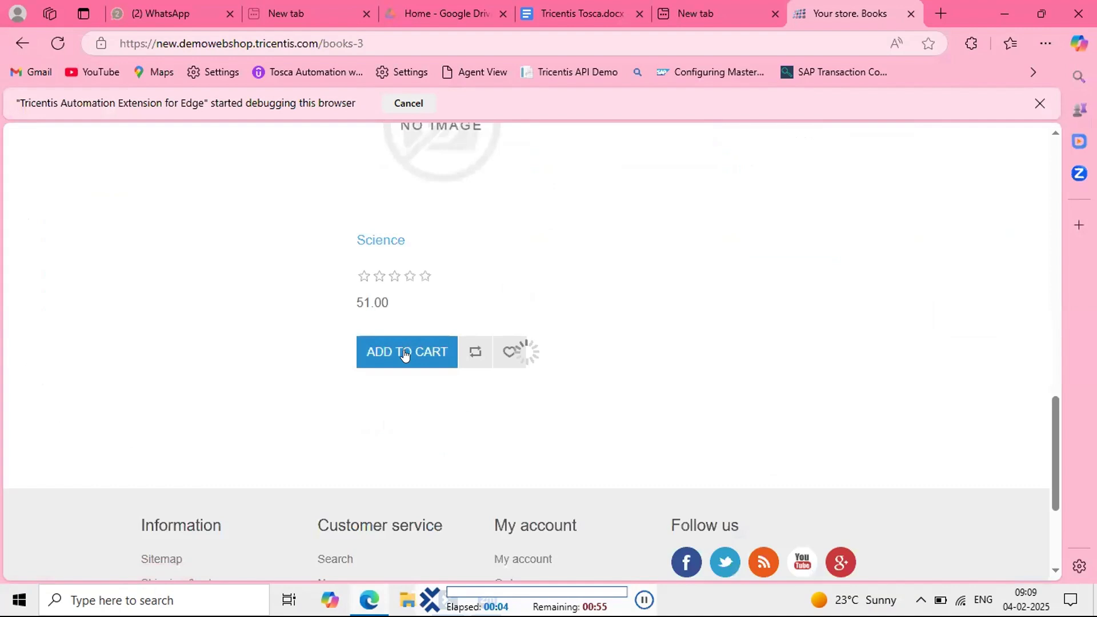
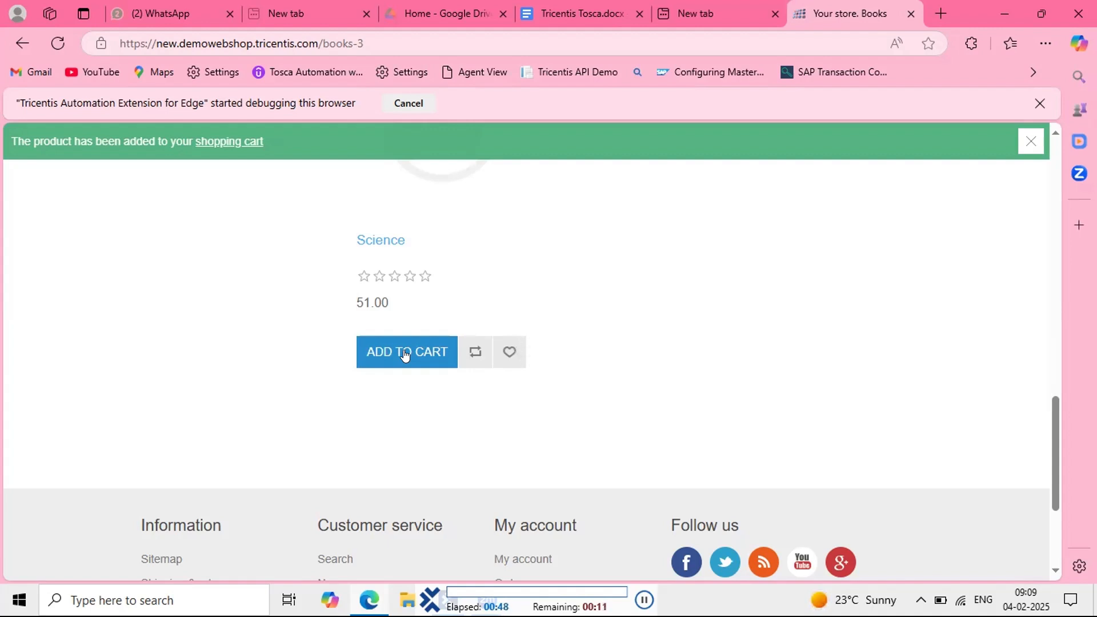
Step: Add the 51.00 Science book to the cart 31 times while the While loop runs
{"action": "left_click", "coordinate": [404, 353]}
{"action": "left_click", "coordinate": [405, 354]}
{"action": "left_click", "coordinate": [405, 354]}
{"action": "left_click", "coordinate": [405, 354]}
{"action": "left_click", "coordinate": [405, 353]}
{"action": "left_click", "coordinate": [405, 353]}
{"action": "left_click", "coordinate": [405, 354]}
{"action": "left_click", "coordinate": [405, 354]}
{"action": "left_click", "coordinate": [404, 354]}
{"action": "left_click", "coordinate": [405, 353]}
{"action": "left_click", "coordinate": [405, 353]}
{"action": "left_click", "coordinate": [405, 353]}
{"action": "left_click", "coordinate": [405, 354]}
{"action": "left_click", "coordinate": [405, 354]}
{"action": "left_click", "coordinate": [405, 354]}
{"action": "left_click", "coordinate": [405, 354]}
{"action": "left_click", "coordinate": [405, 354]}
{"action": "left_click", "coordinate": [405, 354]}
{"action": "left_click", "coordinate": [405, 355]}
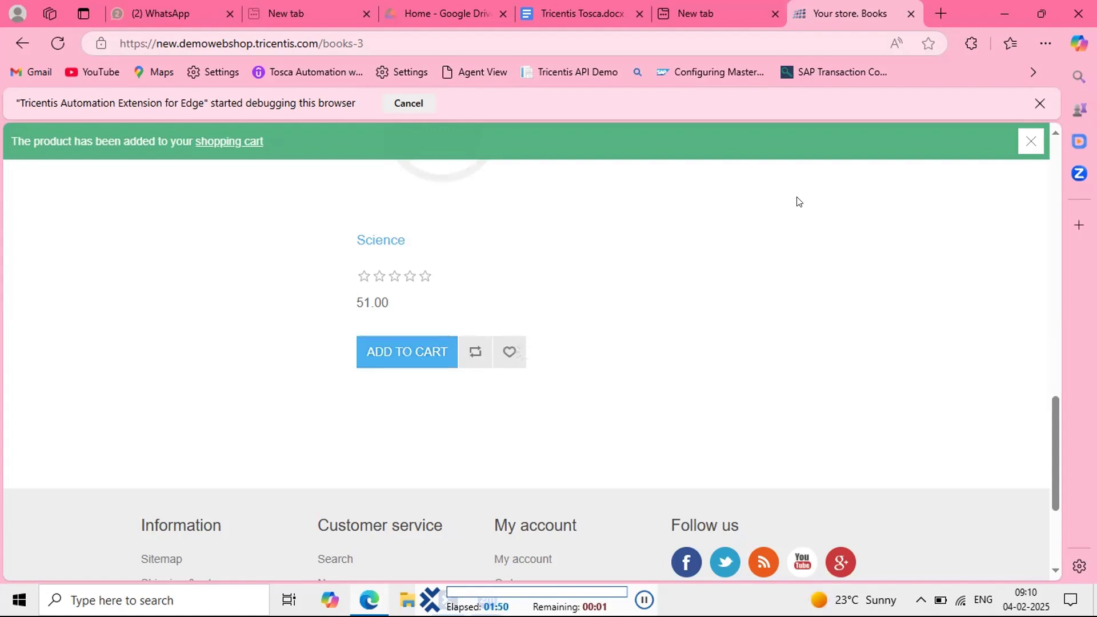
{"action": "left_click", "coordinate": [405, 353]}
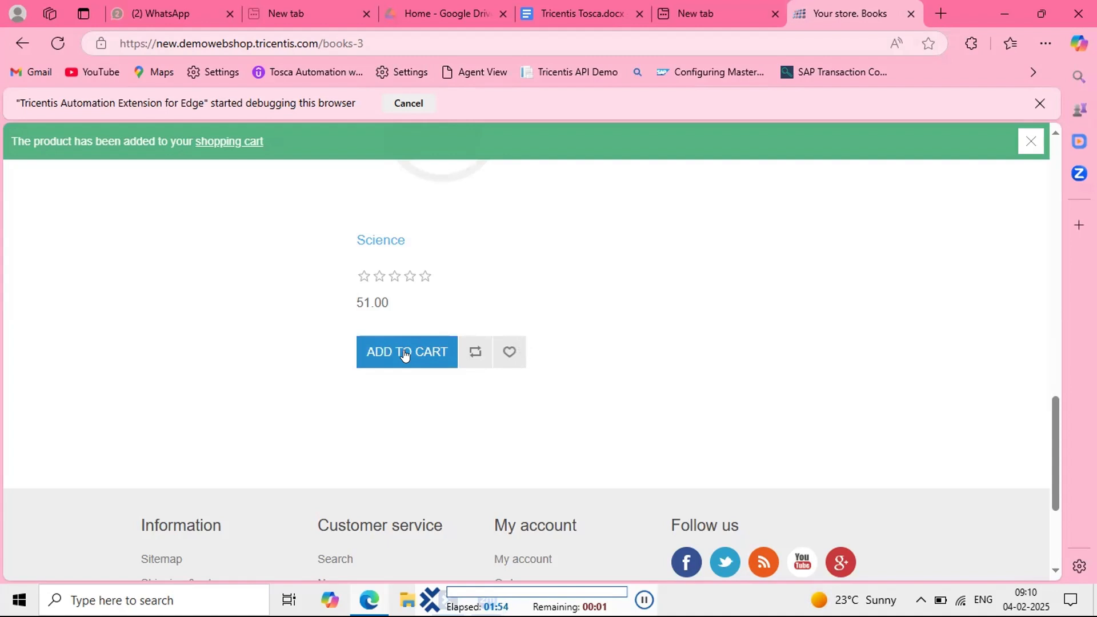
{"action": "left_click", "coordinate": [405, 354]}
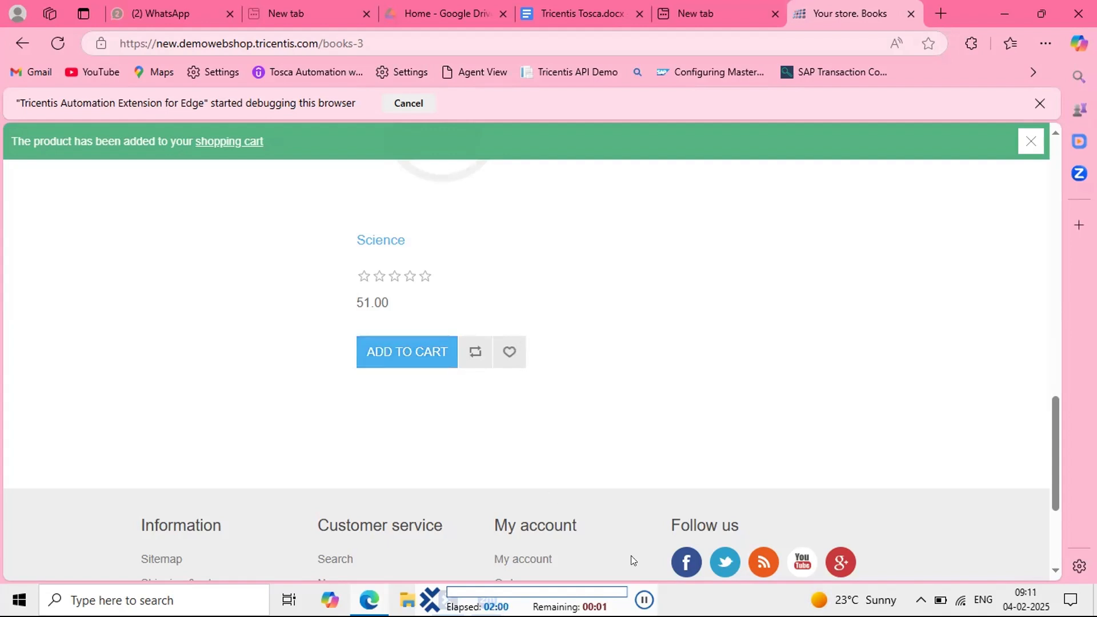
{"action": "left_click", "coordinate": [405, 354]}
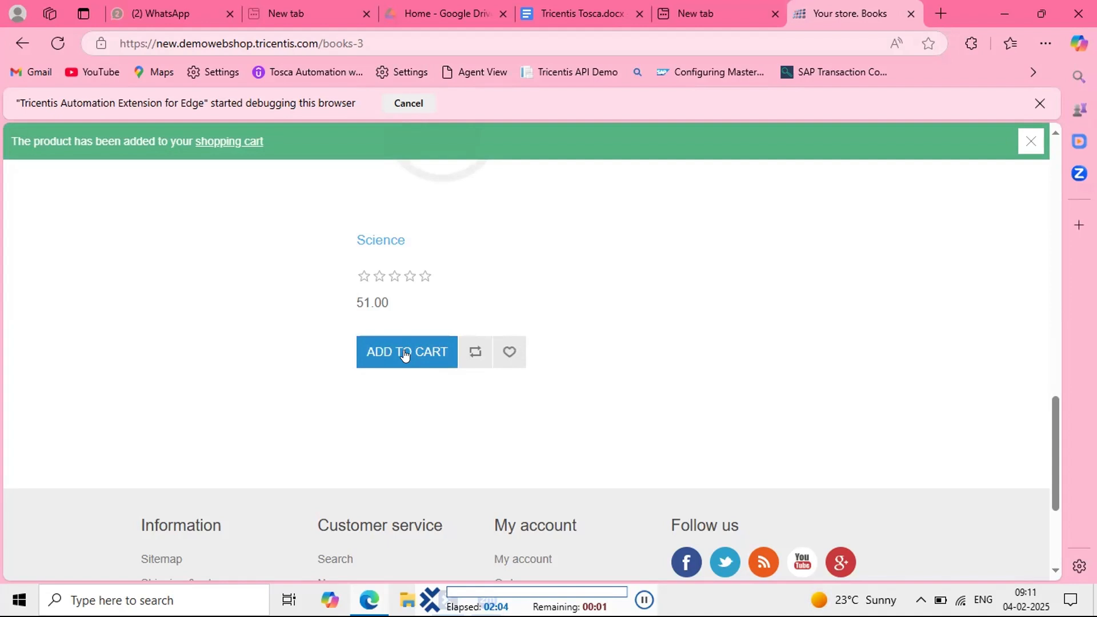
{"action": "left_click", "coordinate": [404, 355]}
{"action": "left_click", "coordinate": [405, 355]}
{"action": "left_click", "coordinate": [405, 355]}
{"action": "left_click", "coordinate": [405, 354]}
{"action": "left_click", "coordinate": [404, 354]}
{"action": "left_click", "coordinate": [405, 355]}
{"action": "left_click", "coordinate": [405, 355]}
{"action": "left_click", "coordinate": [405, 355]}
{"action": "left_click", "coordinate": [405, 354]}
Step: Add the Science book to the cart five more times until the 03:01.040 run finishes
{"action": "scroll", "coordinate": [406, 352], "scroll_direction": "up", "scroll_amount": 2}
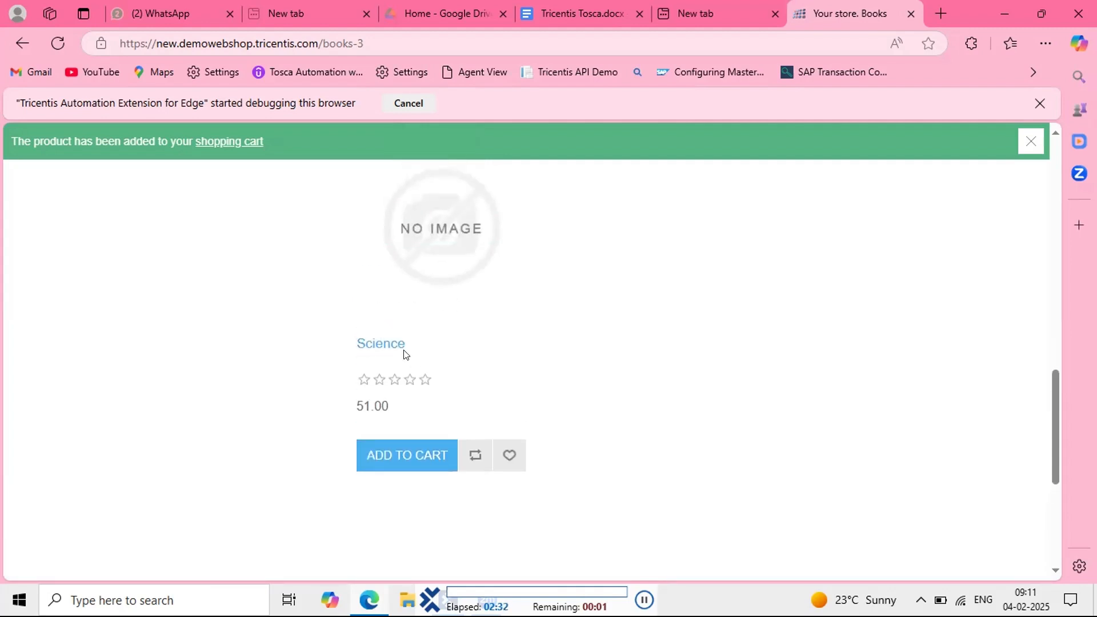
{"action": "scroll", "coordinate": [424, 455], "scroll_direction": "down", "scroll_amount": 1}
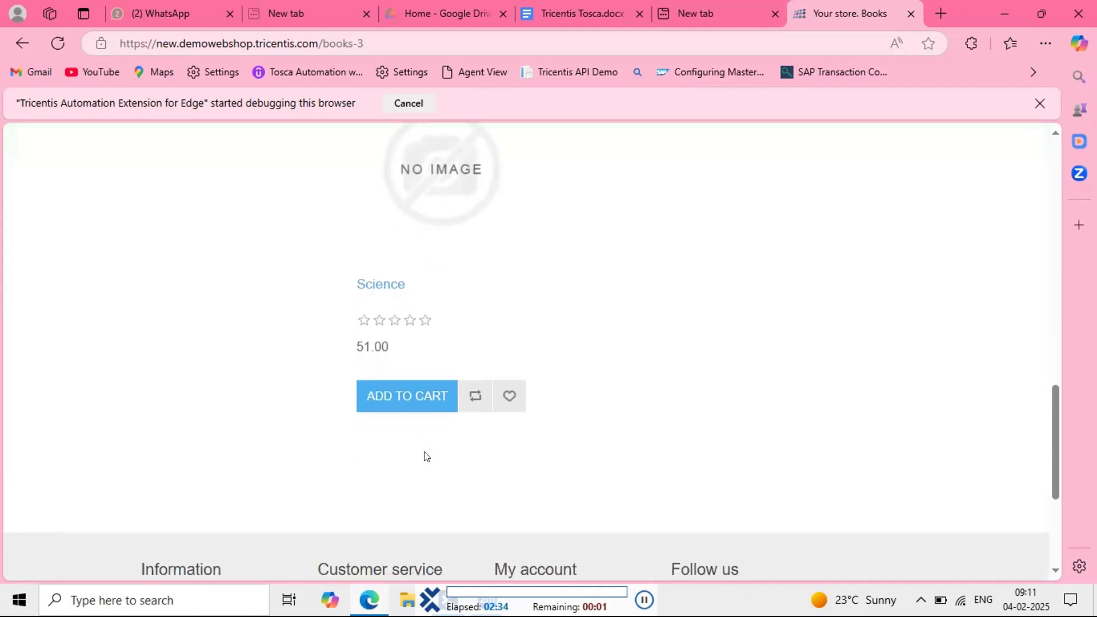
{"action": "scroll", "coordinate": [424, 455], "scroll_direction": "down", "scroll_amount": 1}
{"action": "left_click", "coordinate": [405, 353]}
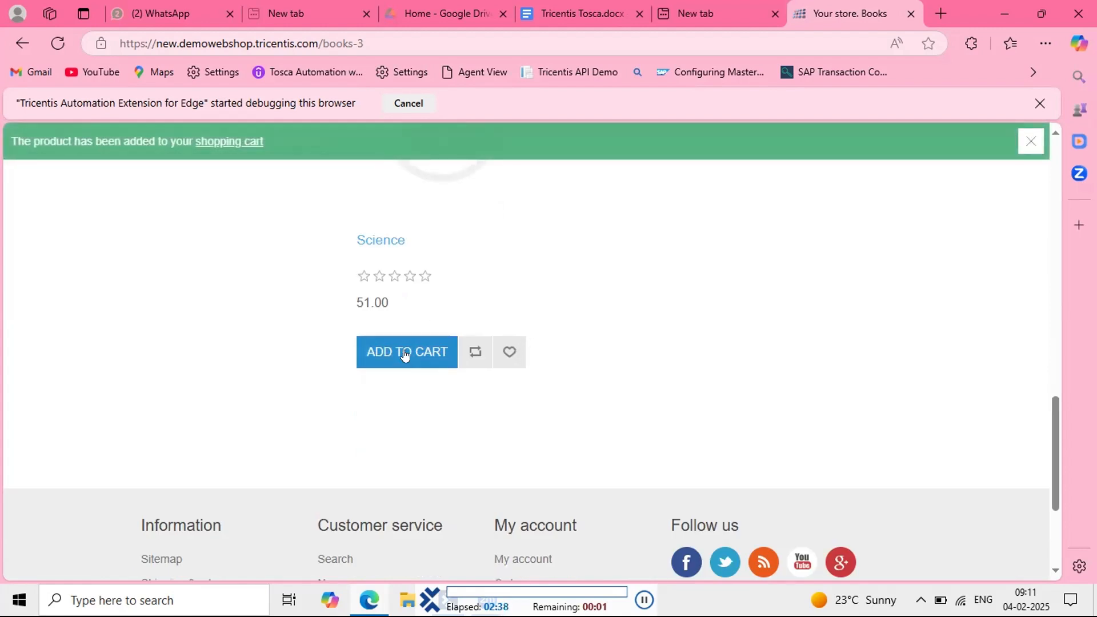
{"action": "left_click", "coordinate": [405, 354]}
{"action": "scroll", "coordinate": [404, 354], "scroll_direction": "up", "scroll_amount": 6}
{"action": "scroll", "coordinate": [405, 354], "scroll_direction": "down", "scroll_amount": 7}
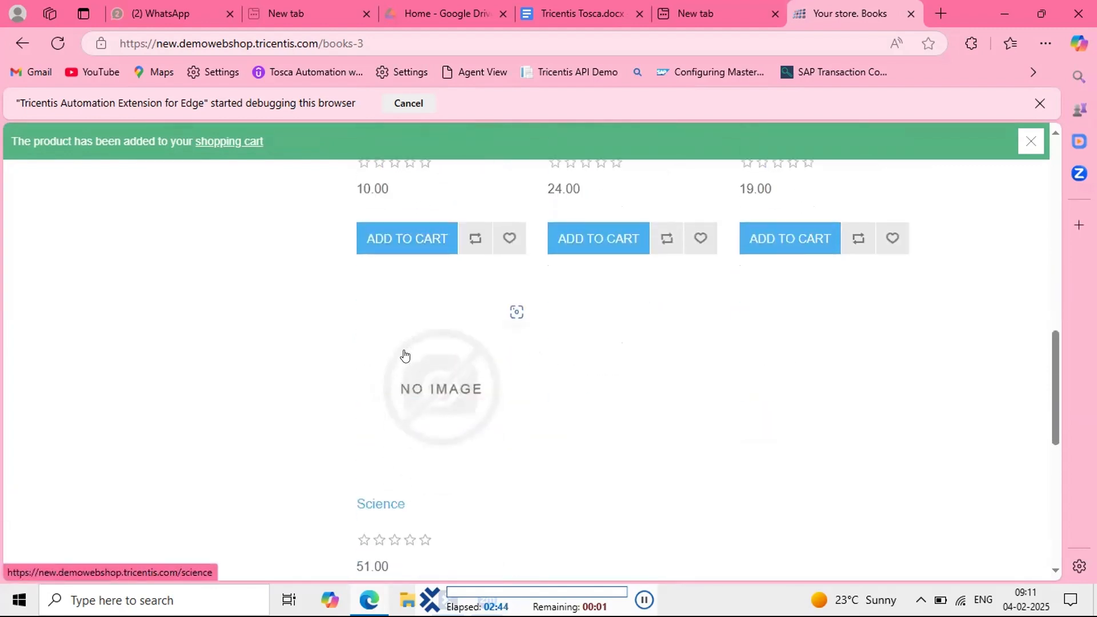
{"action": "left_click", "coordinate": [404, 353]}
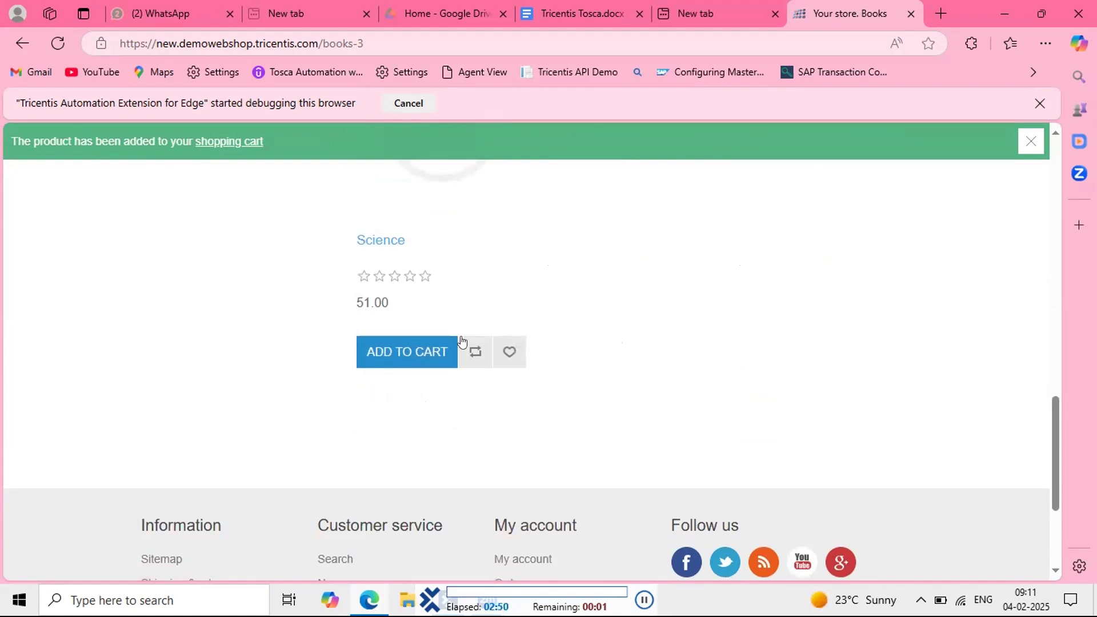
{"action": "left_click", "coordinate": [405, 354]}
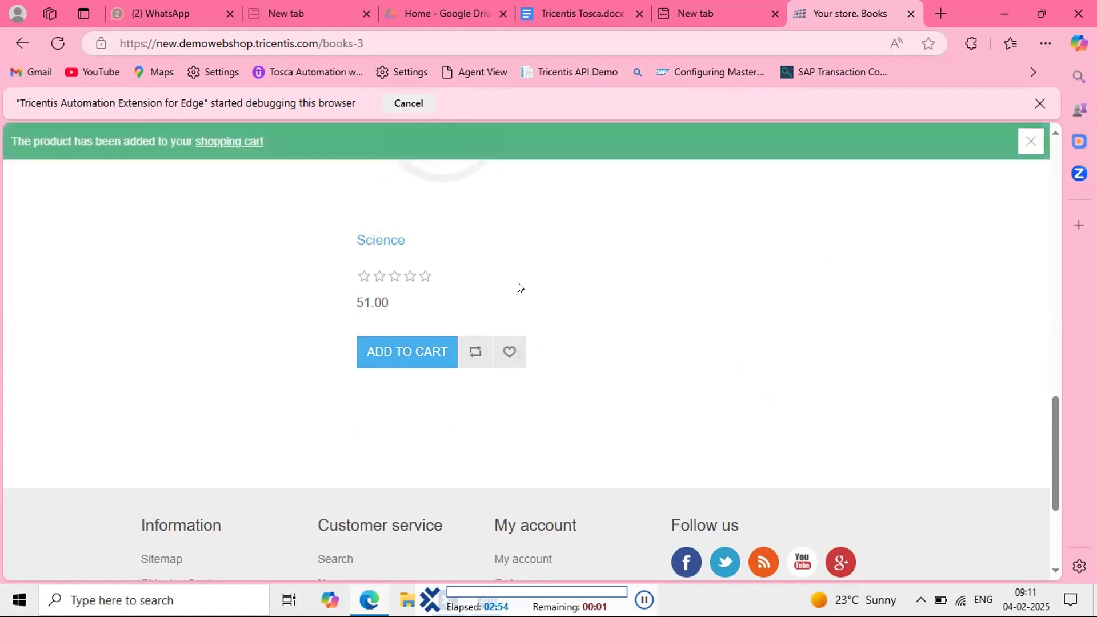
{"action": "left_click", "coordinate": [405, 354]}
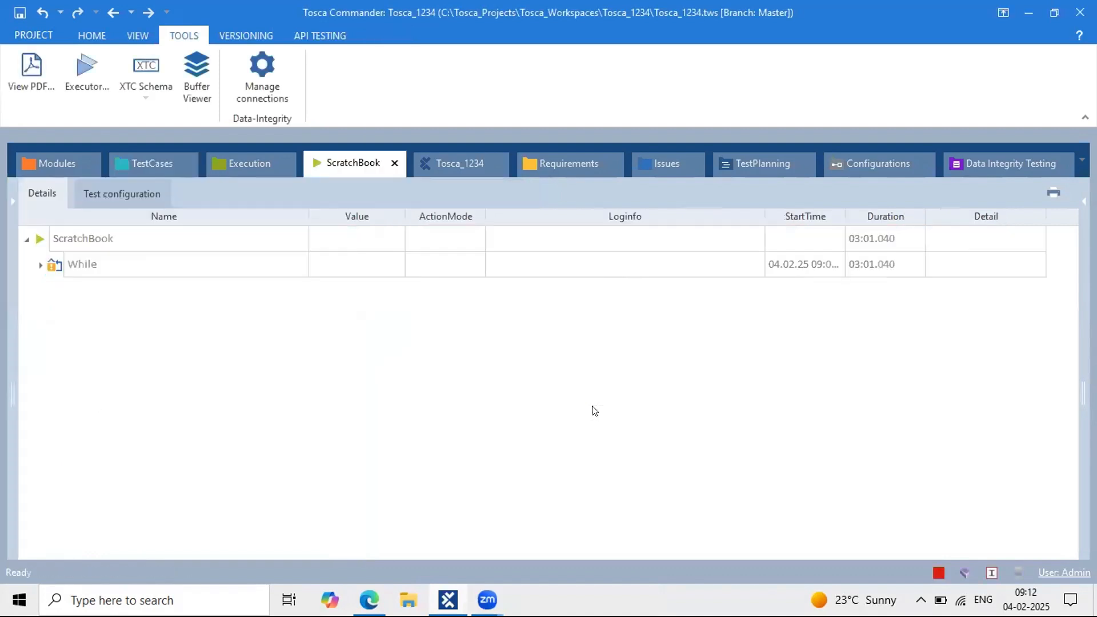
Step: Expand the While run results to list Repetition 1–12
{"action": "left_click", "coordinate": [40, 265]}
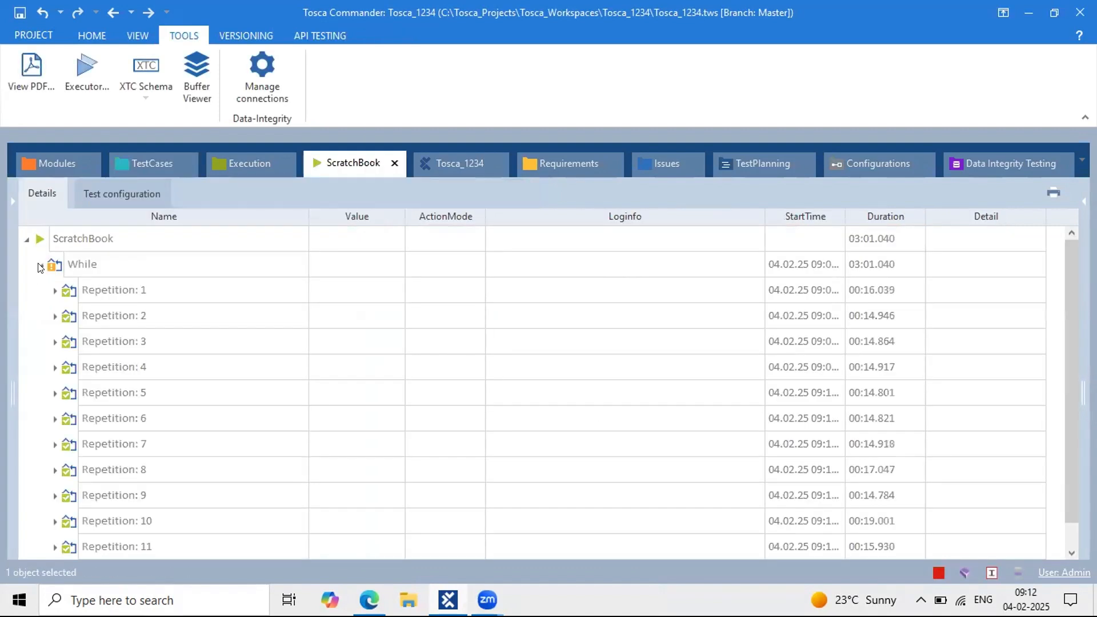
{"action": "scroll", "coordinate": [300, 422], "scroll_direction": "down", "scroll_amount": 1}
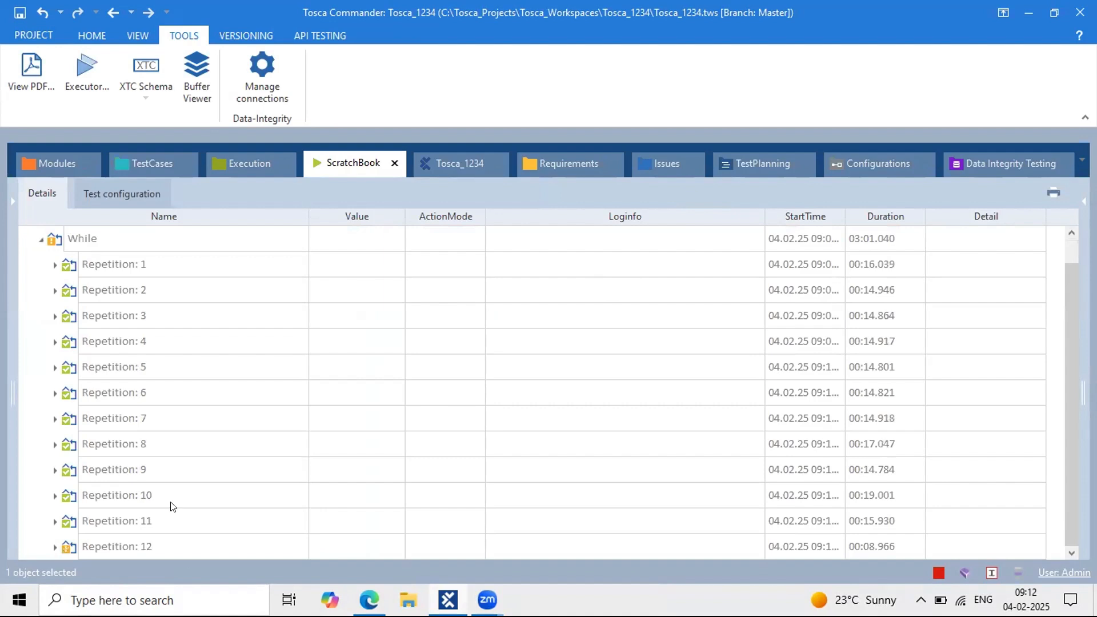
{"action": "scroll", "coordinate": [172, 506], "scroll_direction": "up", "scroll_amount": 1}
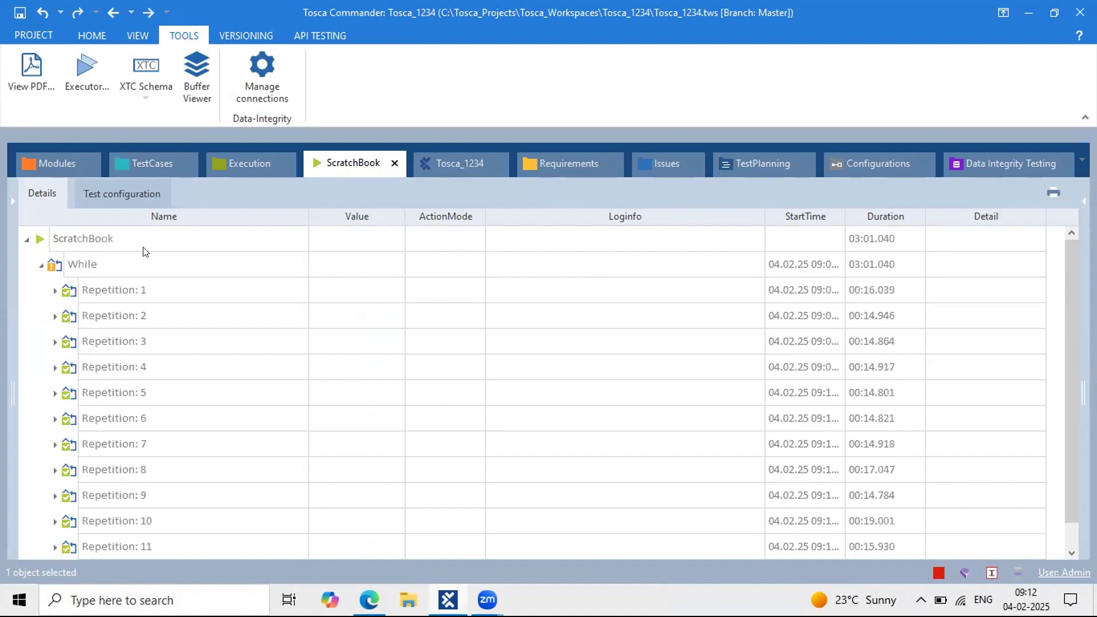
Step: Show the Repetition Test case's Process folder steps in the test case tree
{"action": "left_click", "coordinate": [145, 162]}
{"action": "left_click", "coordinate": [431, 293]}
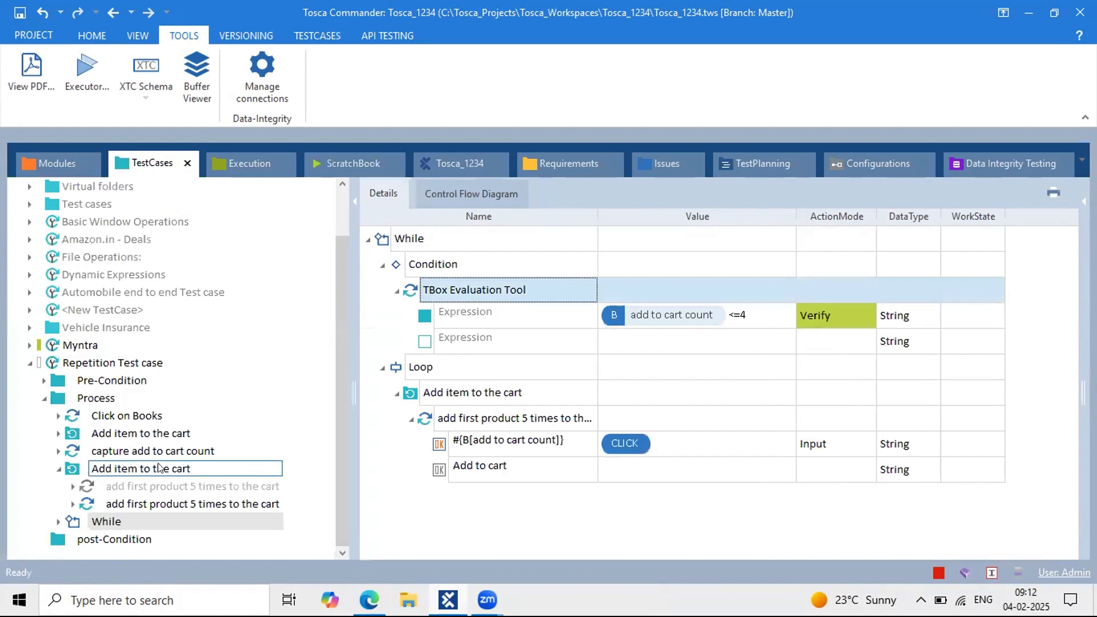
{"action": "left_click", "coordinate": [57, 471]}
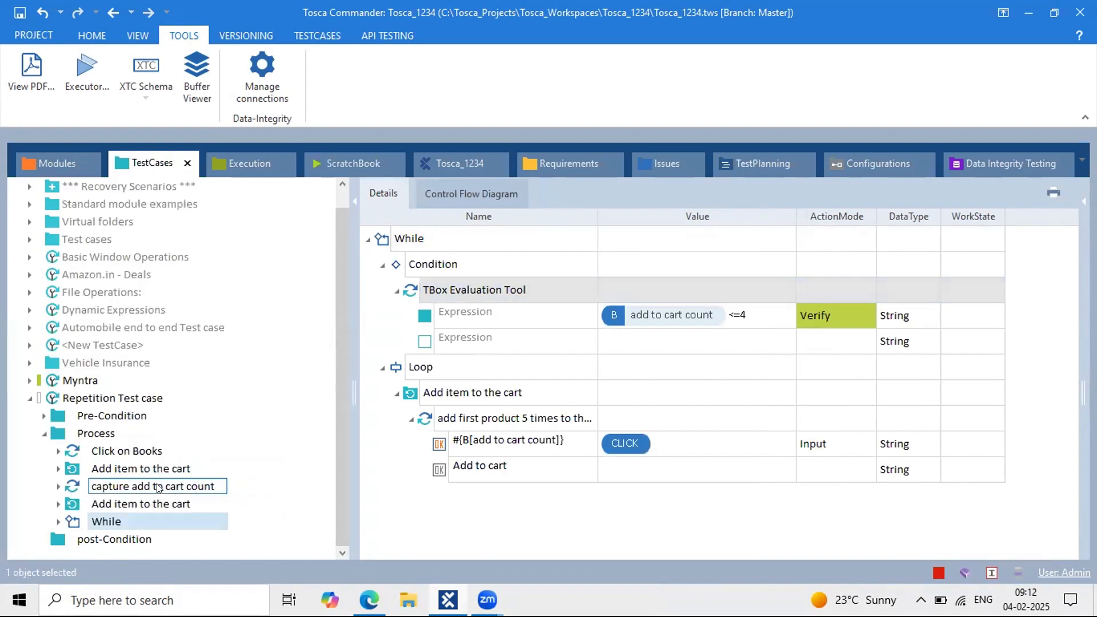
{"action": "left_click", "coordinate": [103, 433]}
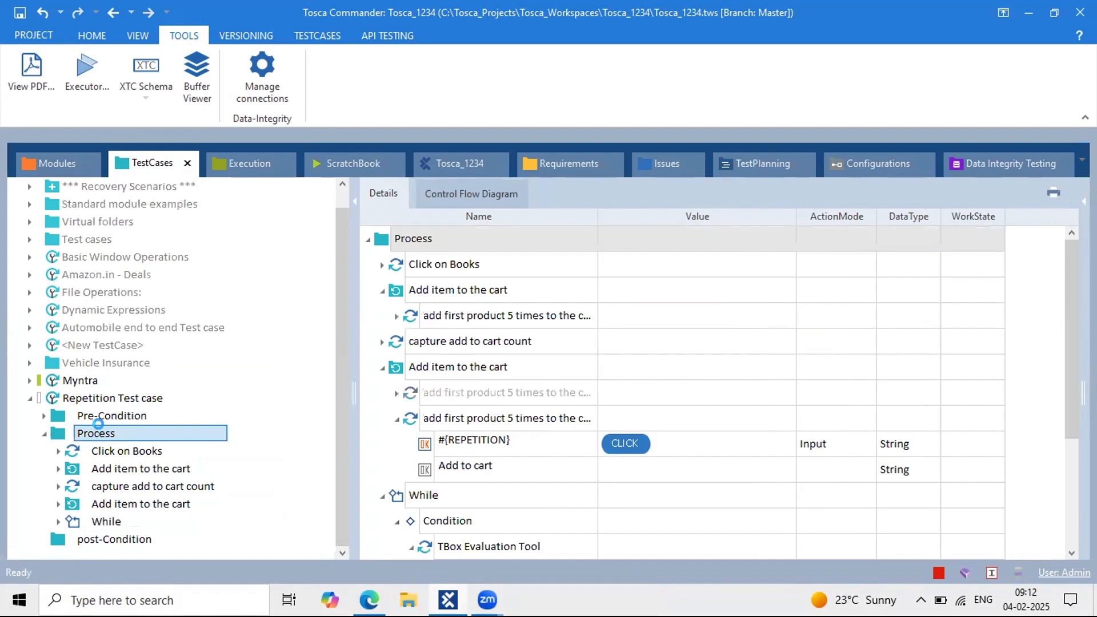
Step: Add a TBox Set Buffer step under Process
{"action": "key", "text": "ctrl+t"}
{"action": "type", "text": "tbox set"}
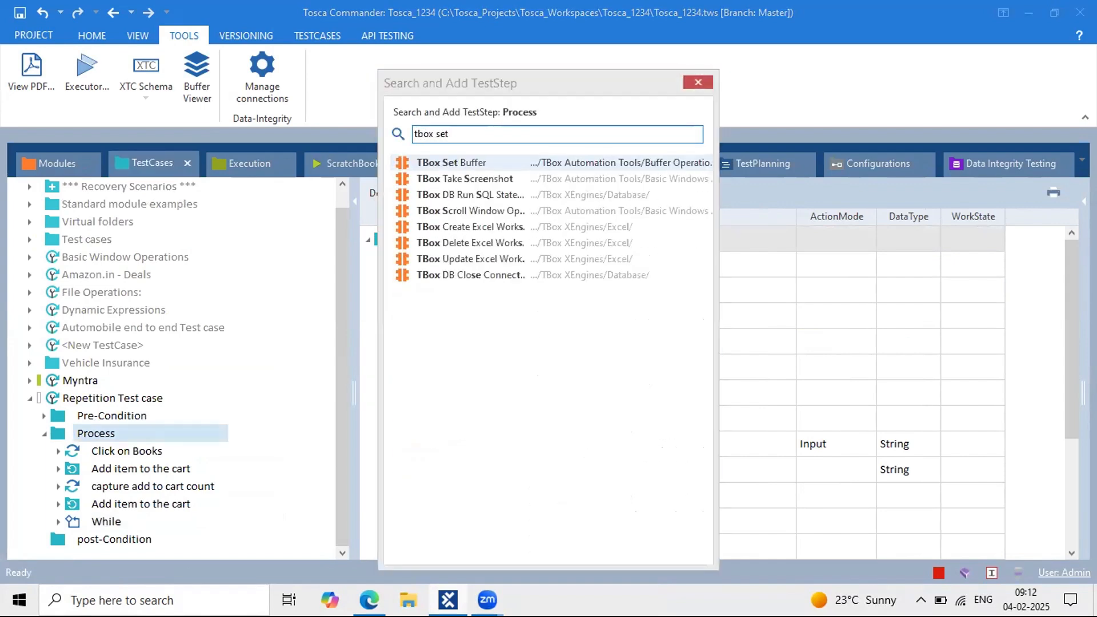
{"action": "key", "text": "Return"}
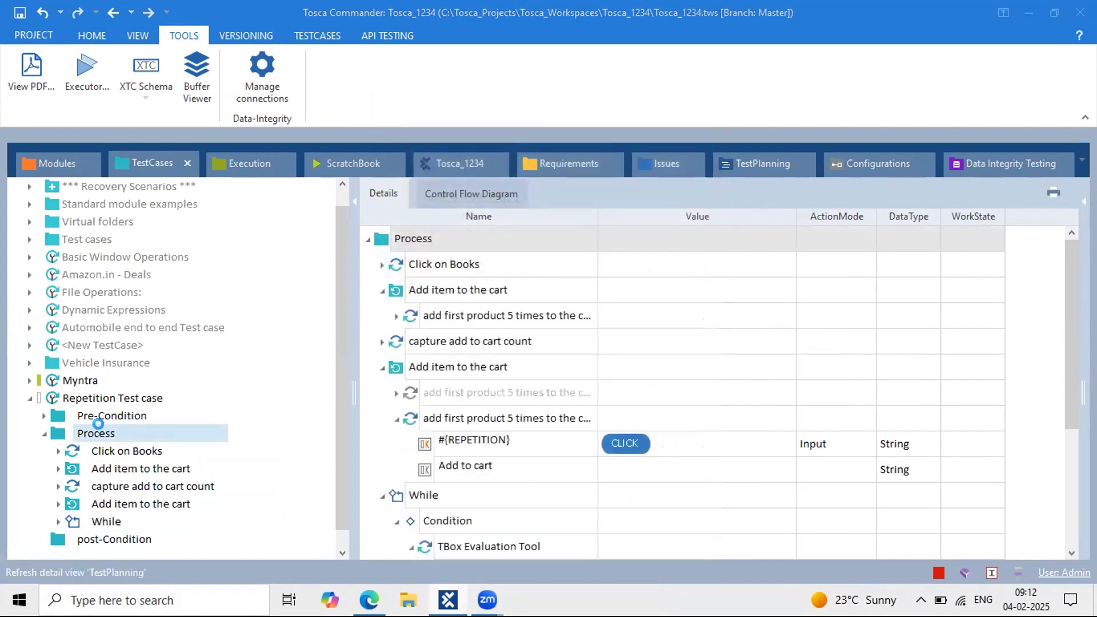
Step: Create a new folder under Process and move TBox Set Buffer and While into it
{"action": "left_click", "coordinate": [69, 523]}
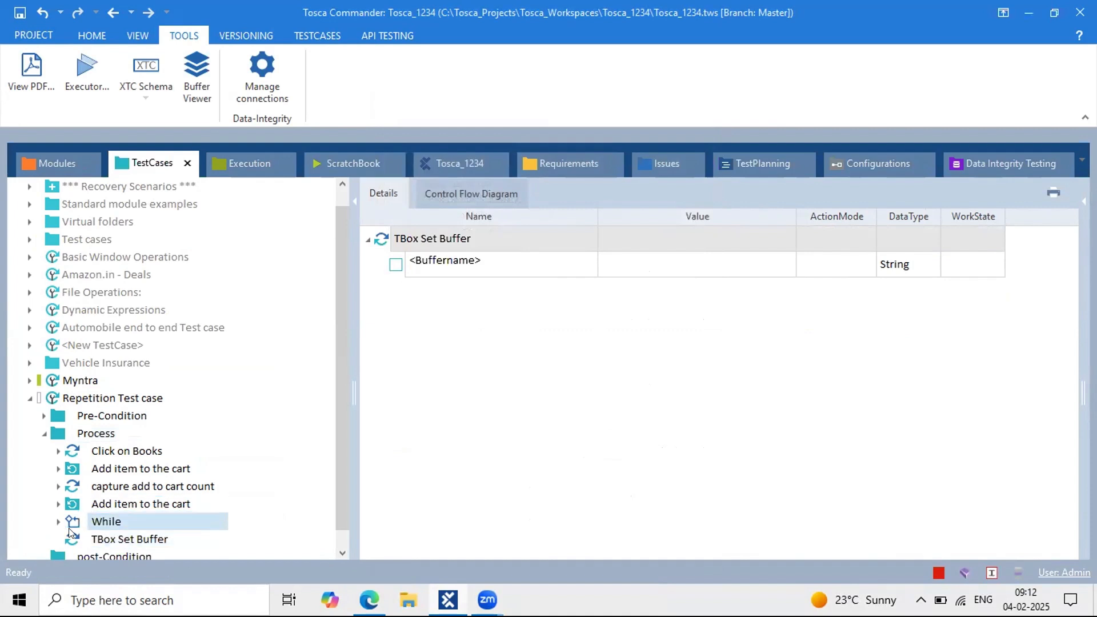
{"action": "left_click", "coordinate": [69, 437]}
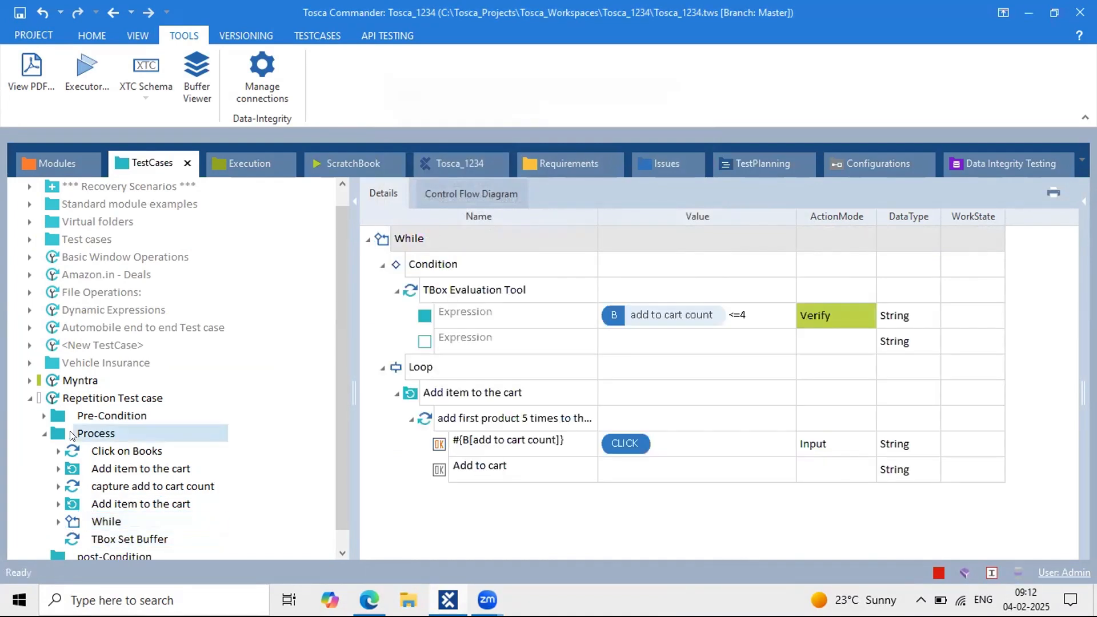
{"action": "right_click", "coordinate": [64, 429]}
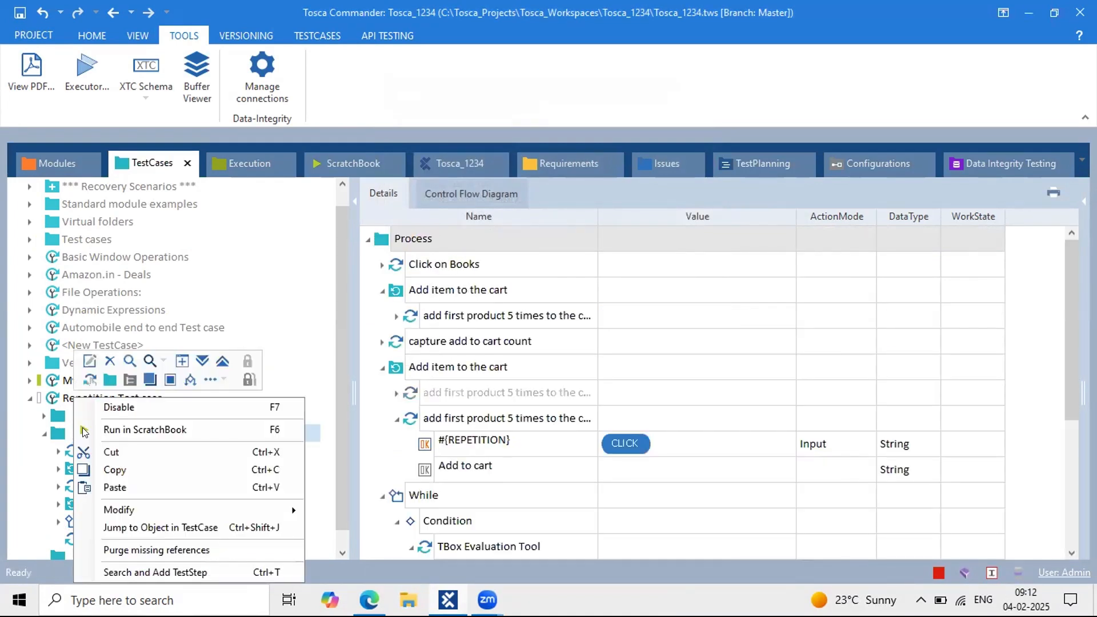
{"action": "left_click", "coordinate": [108, 379]}
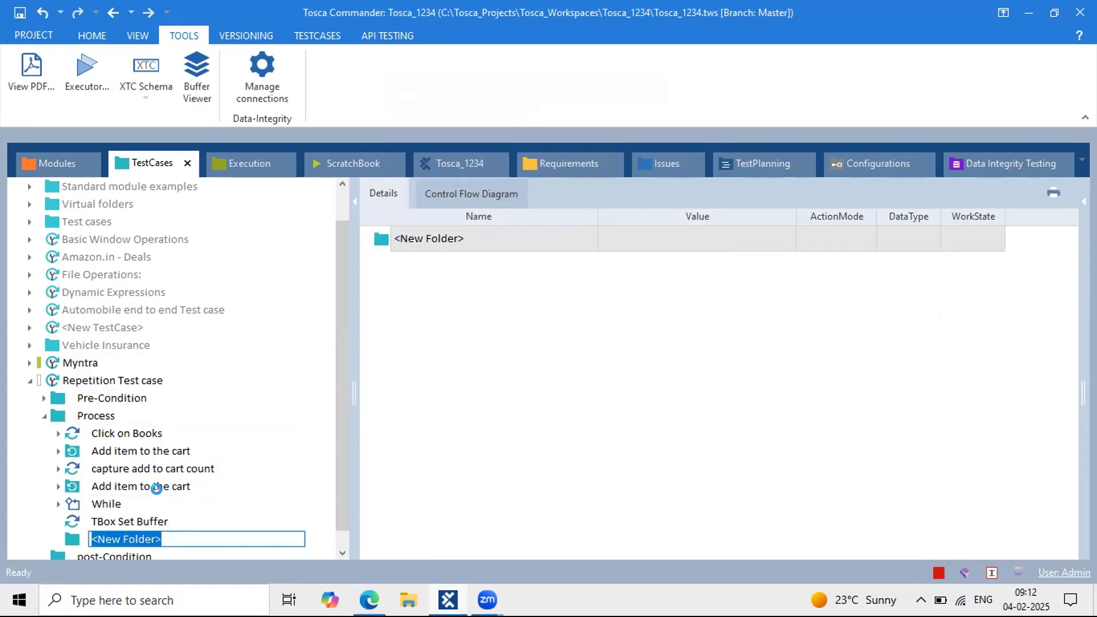
{"action": "left_click", "coordinate": [106, 504]}
{"action": "left_click", "coordinate": [124, 522]}
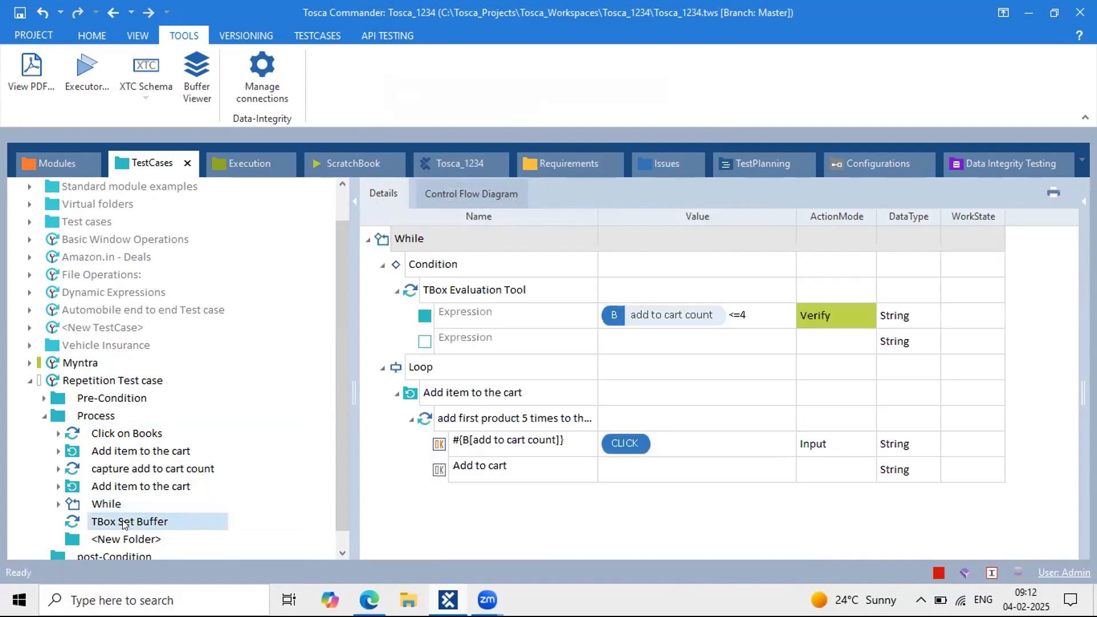
{"action": "left_click_drag", "start_coordinate": [125, 522], "coordinate": [143, 537]}
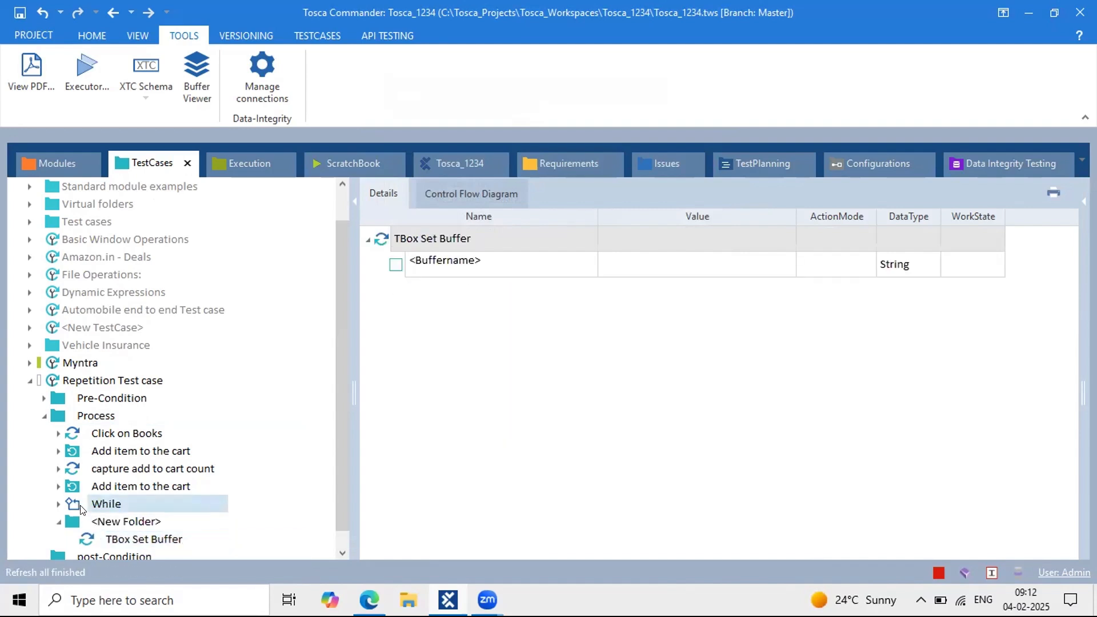
{"action": "left_click_drag", "start_coordinate": [80, 509], "coordinate": [108, 523]}
{"action": "left_click", "coordinate": [143, 487]}
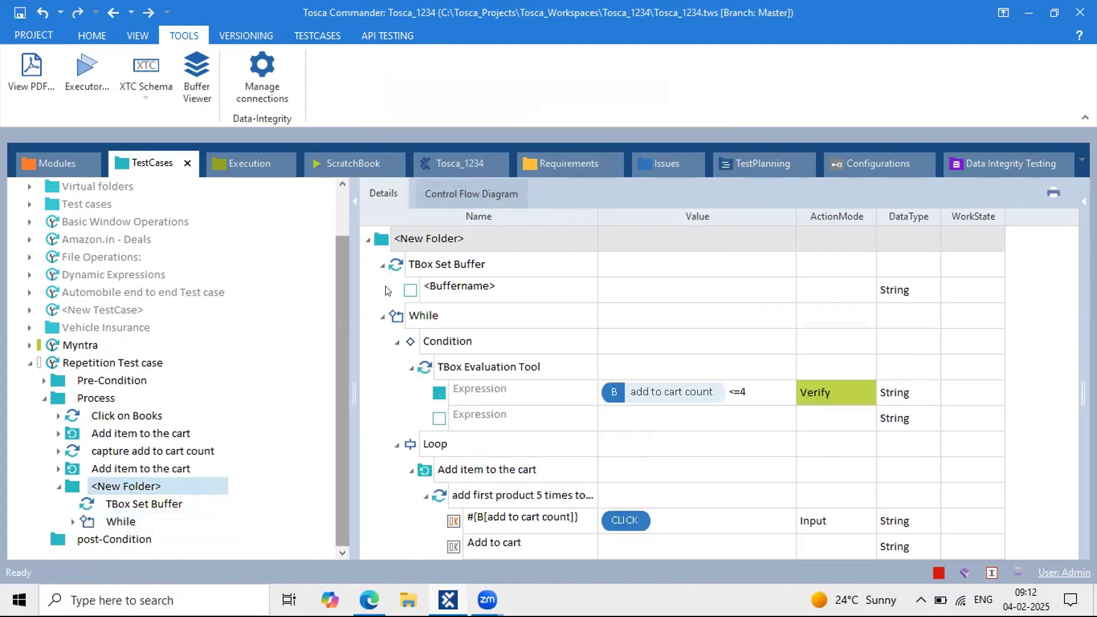
Step: Name the new folder 'click each add to cart 5 times in web page'
{"action": "left_click", "coordinate": [474, 238]}
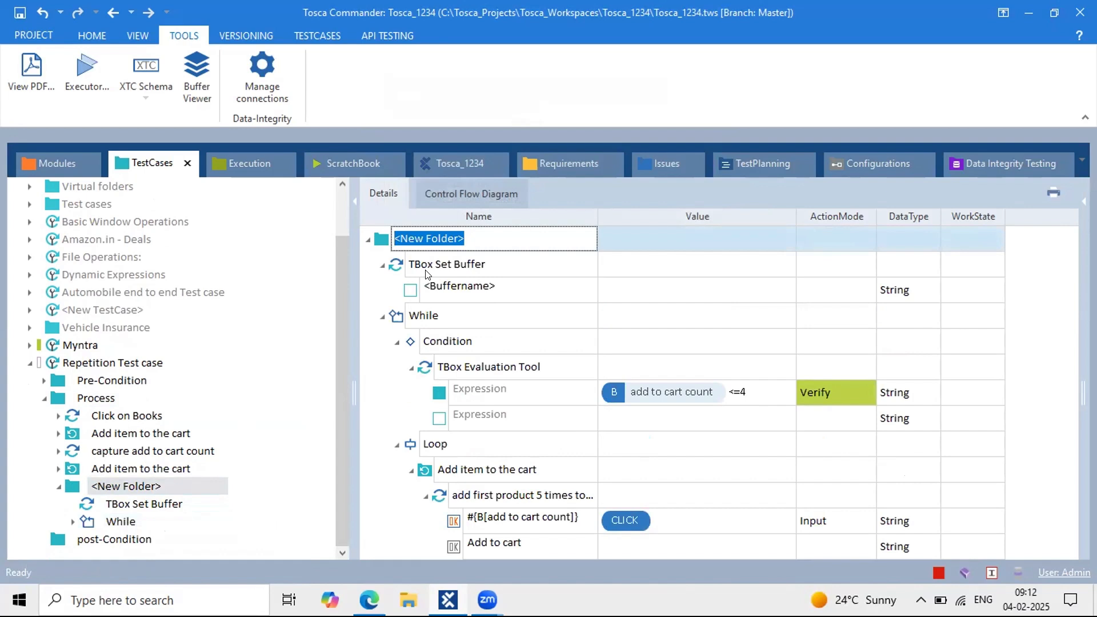
{"action": "type", "text": "Add"}
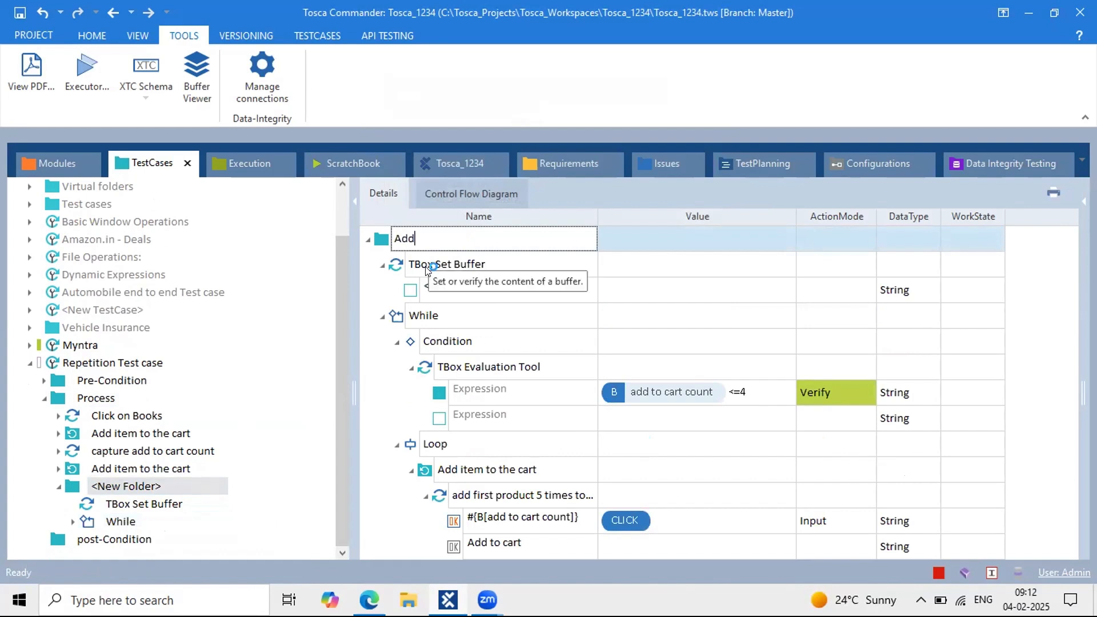
{"action": "key", "text": "BackSpace"}
{"action": "key", "text": "BackSpace"}
{"action": "key", "text": "BackSpace"}
{"action": "type", "text": "click each add"}
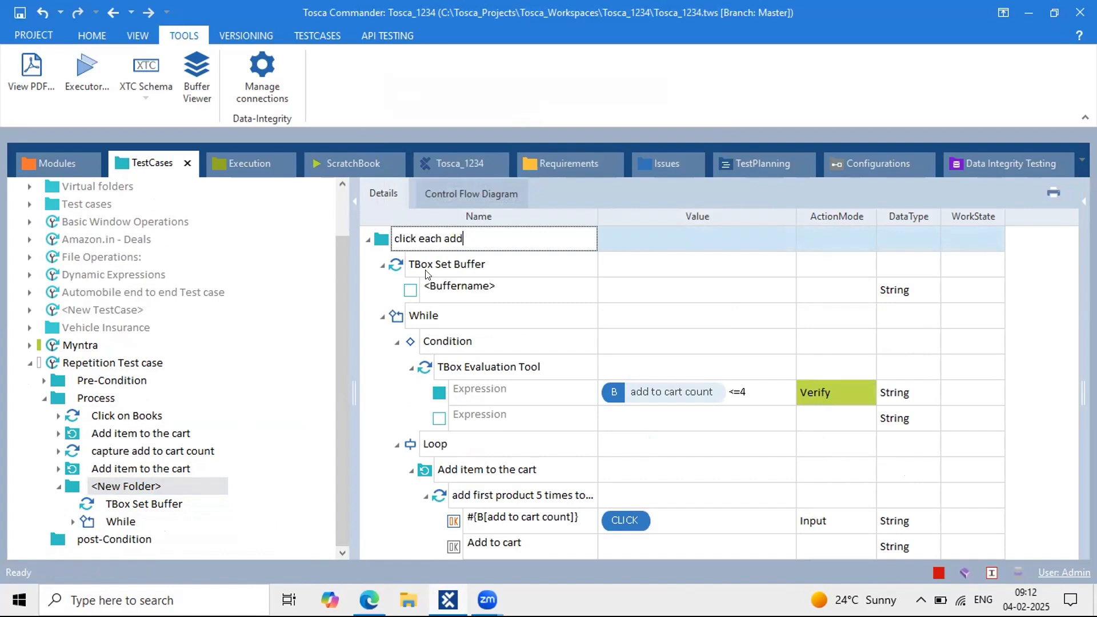
{"action": "type", "text": " to cart 5 ties"}
{"action": "key", "text": "BackSpace"}
{"action": "type", "text": "mes in web page"}
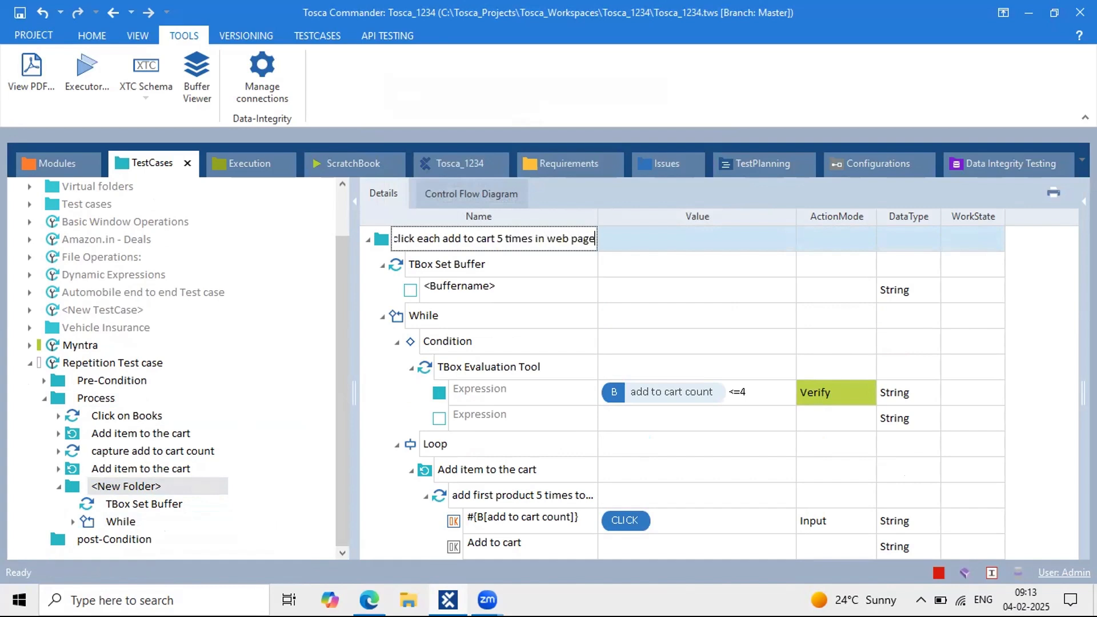
{"action": "key", "text": "Return"}
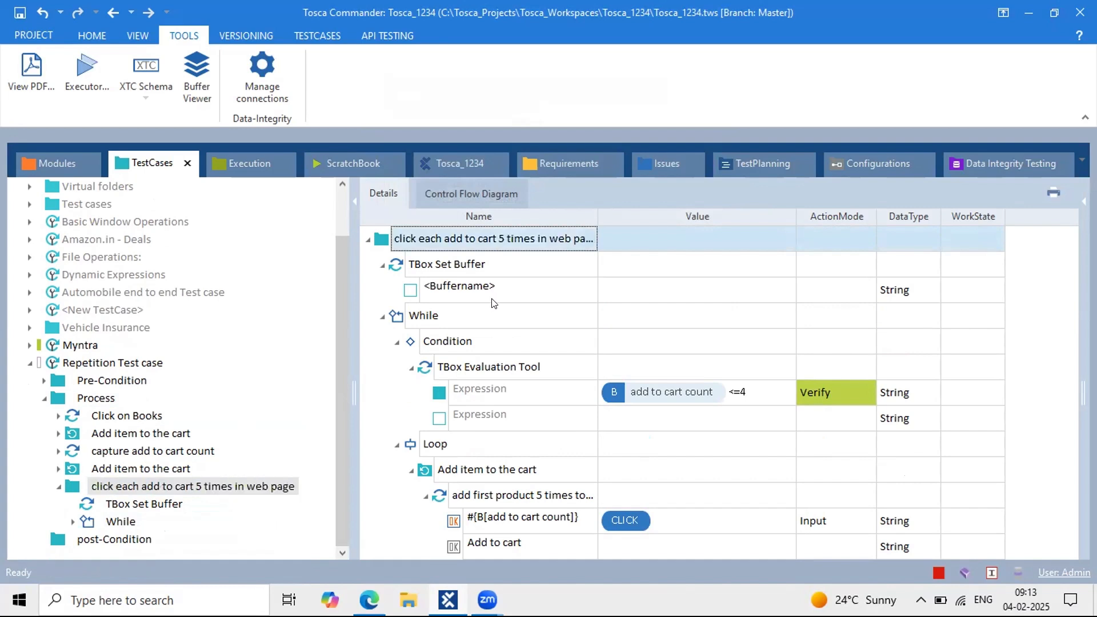
Step: Make TBox Set Buffer set buffer a to value 1
{"action": "left_click", "coordinate": [527, 285]}
{"action": "left_click", "coordinate": [526, 286]}
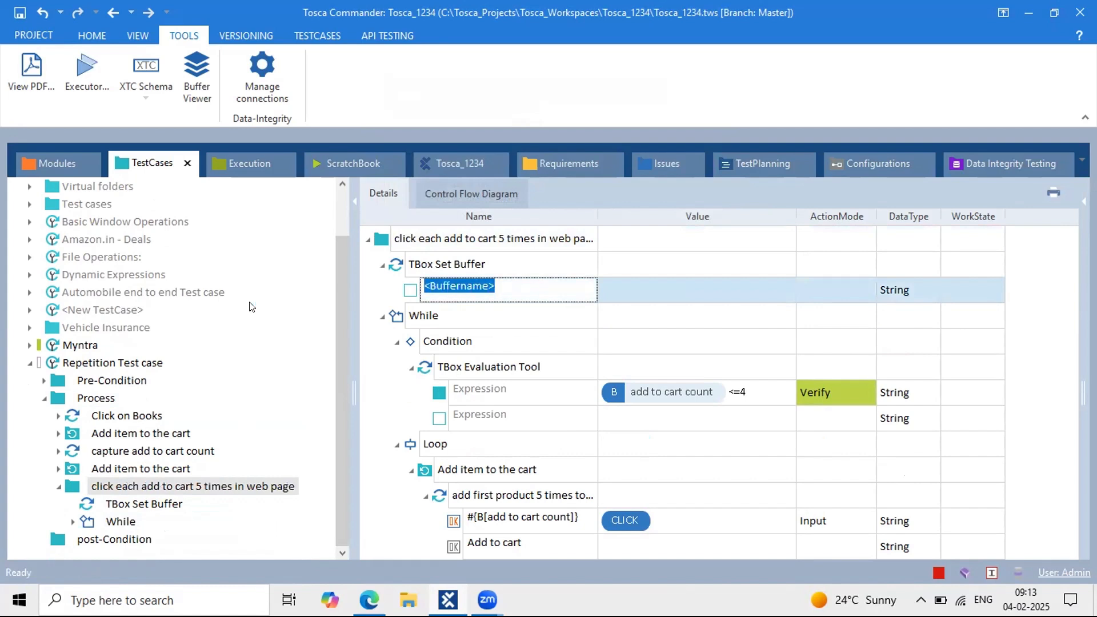
{"action": "type", "text": "a"}
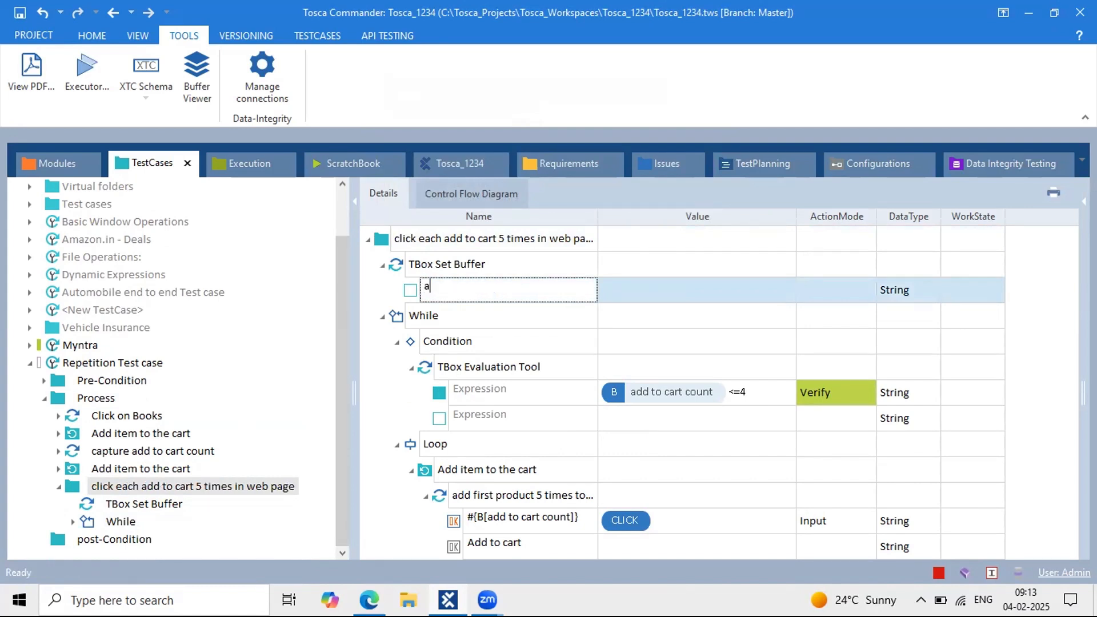
{"action": "left_click", "coordinate": [624, 297]}
{"action": "type", "text": "1"}
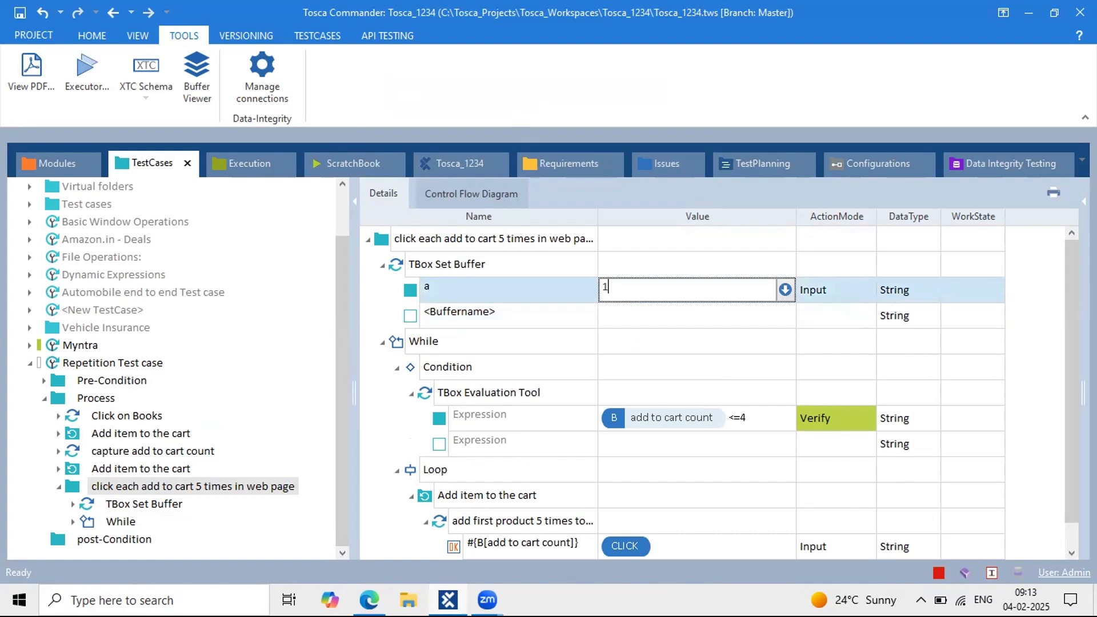
{"action": "left_click", "coordinate": [774, 430]}
Step: Change the While condition expression to {B[a]}<5
{"action": "left_click", "coordinate": [752, 417]}
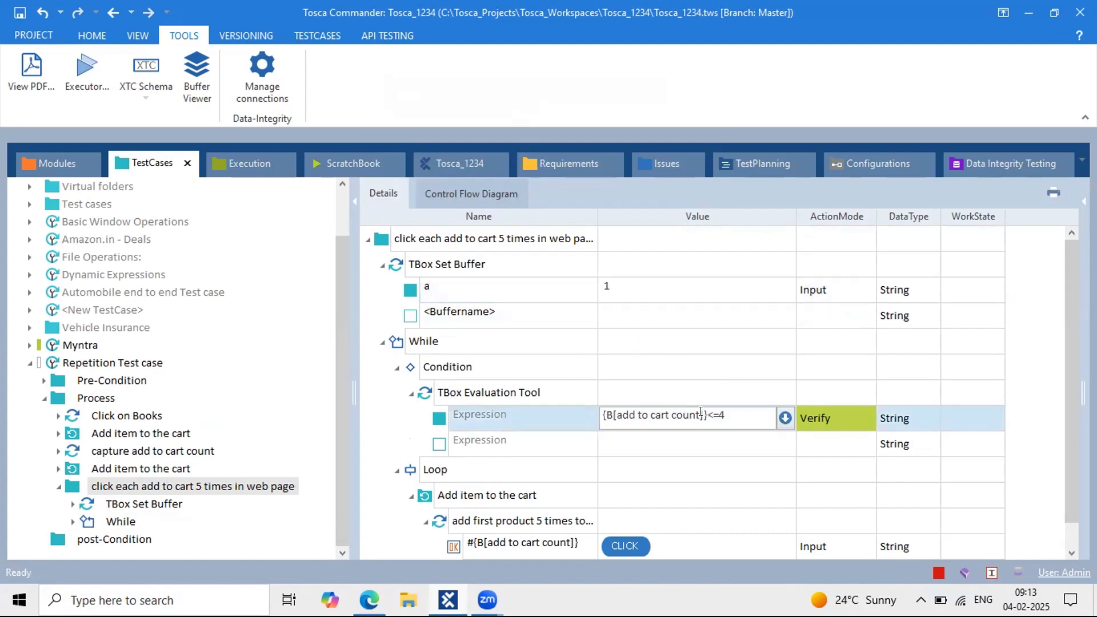
{"action": "left_click_drag", "start_coordinate": [693, 412], "coordinate": [614, 417]}
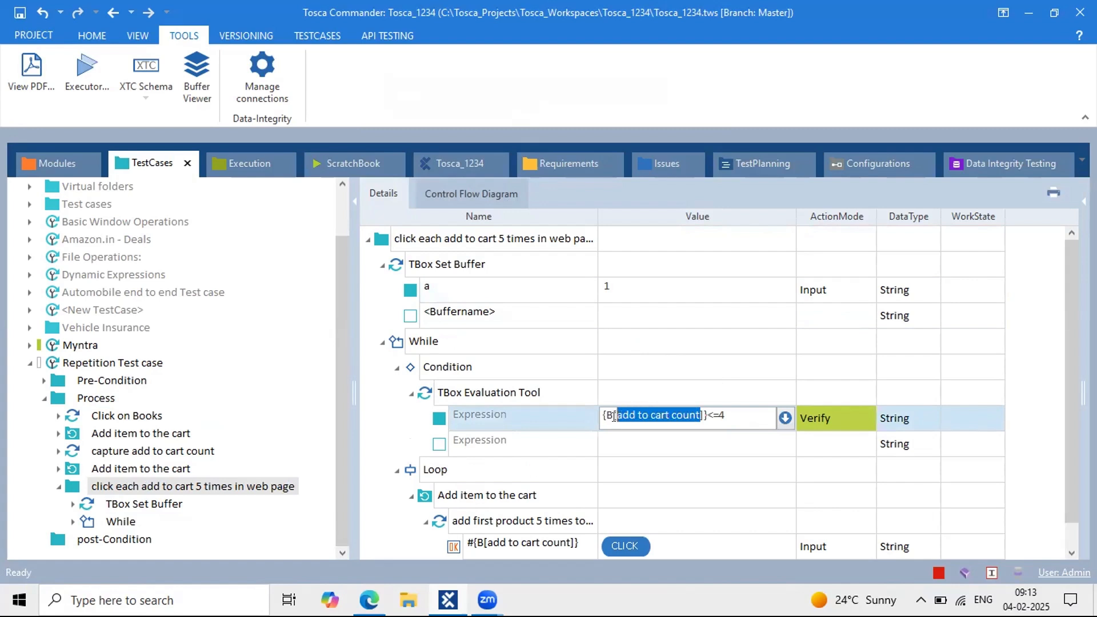
{"action": "type", "text": "a"}
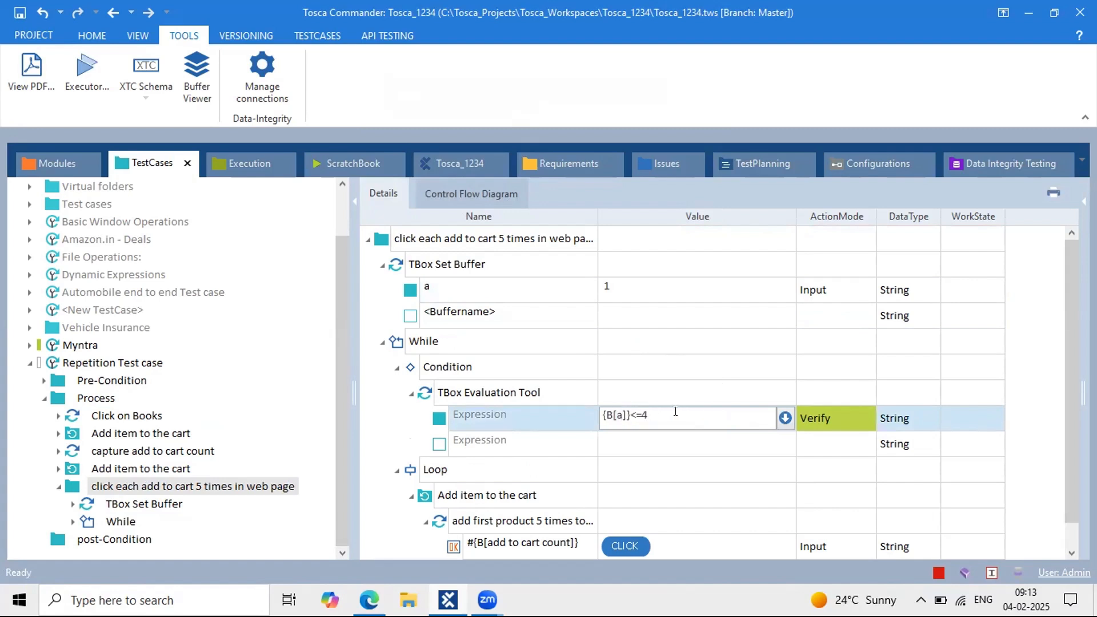
{"action": "key", "text": "BackSpace"}
{"action": "key", "text": "BackSpace"}
{"action": "key", "text": "BackSpace"}
{"action": "type", "text": "<5"}
{"action": "left_click", "coordinate": [708, 379]}
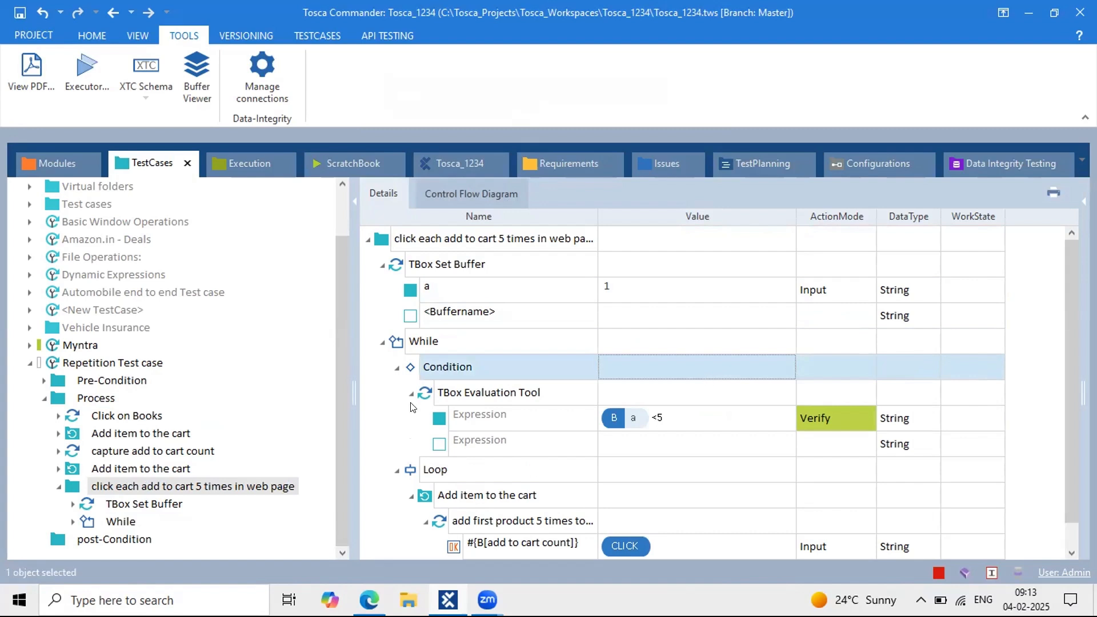
Step: Check buffer a's value and the B[a]<5 condition in the details
{"action": "scroll", "coordinate": [572, 370], "scroll_direction": "down", "scroll_amount": 1}
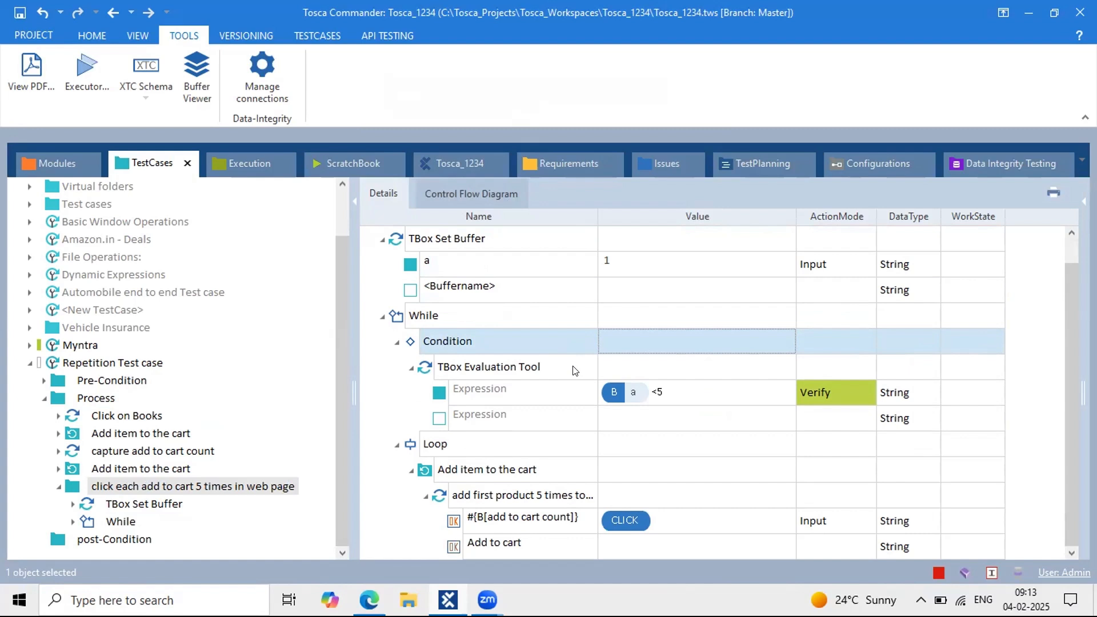
{"action": "left_click", "coordinate": [619, 267]}
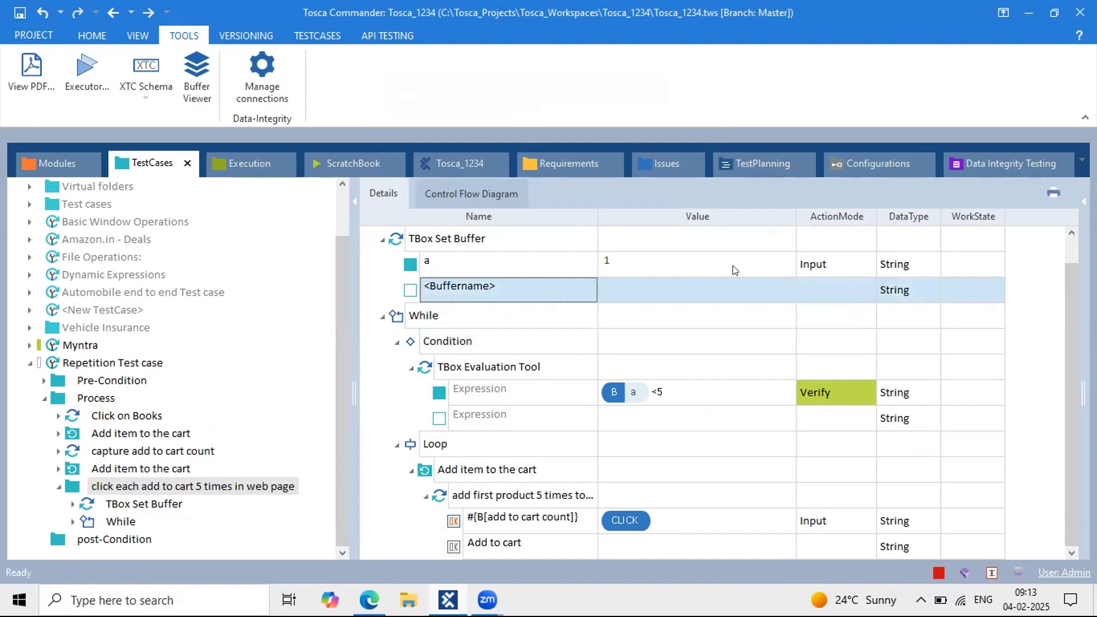
{"action": "left_click", "coordinate": [450, 454]}
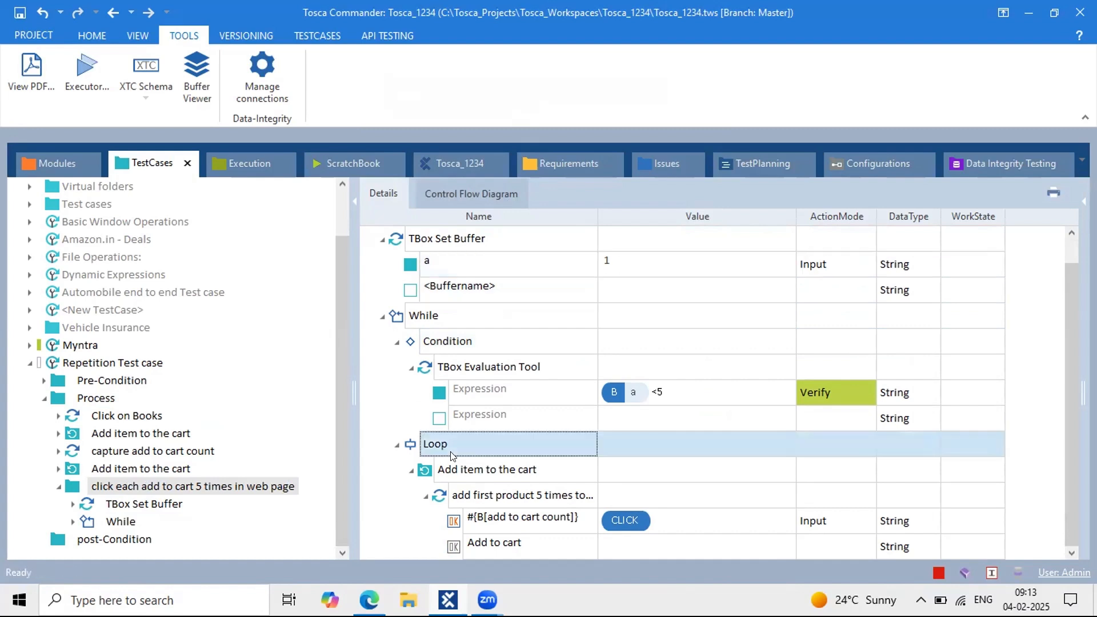
{"action": "left_click", "coordinate": [502, 263]}
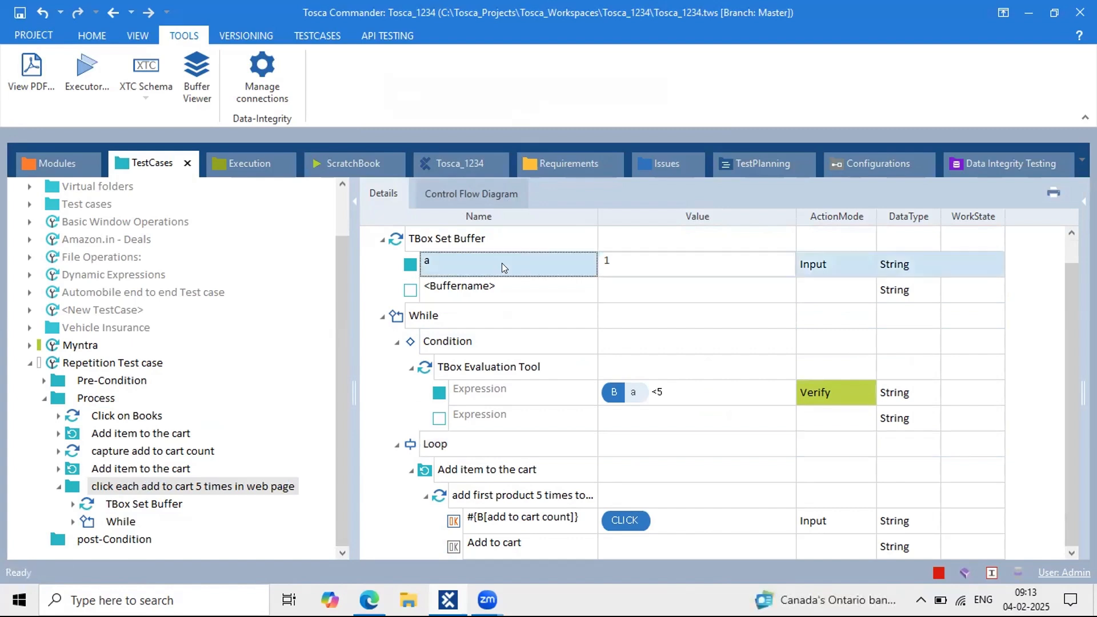
{"action": "left_click", "coordinate": [706, 393]}
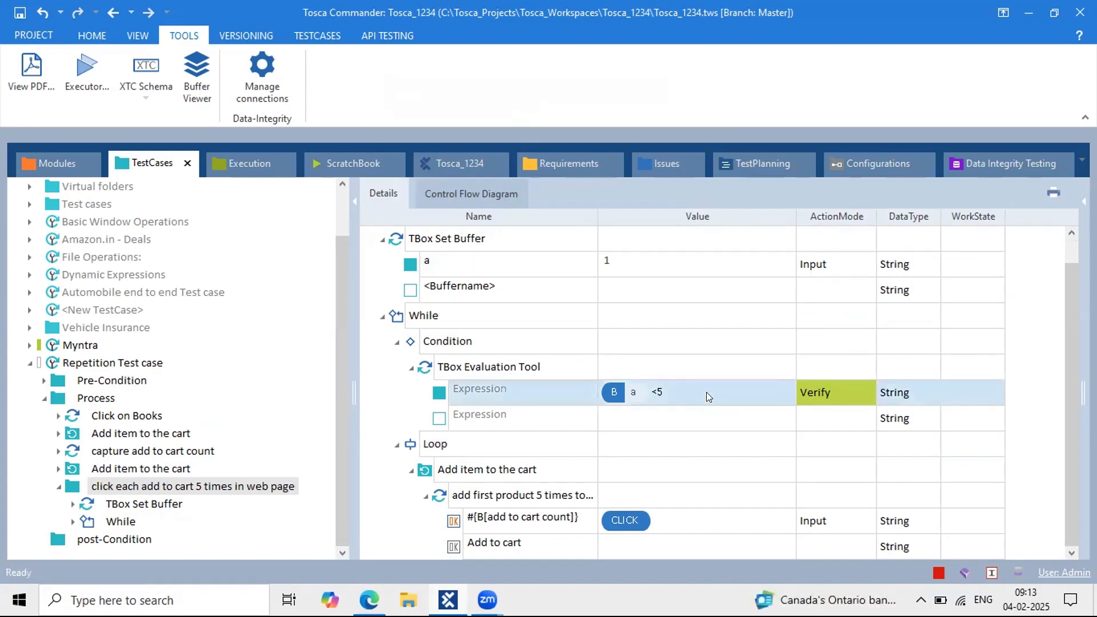
{"action": "left_click", "coordinate": [443, 443]}
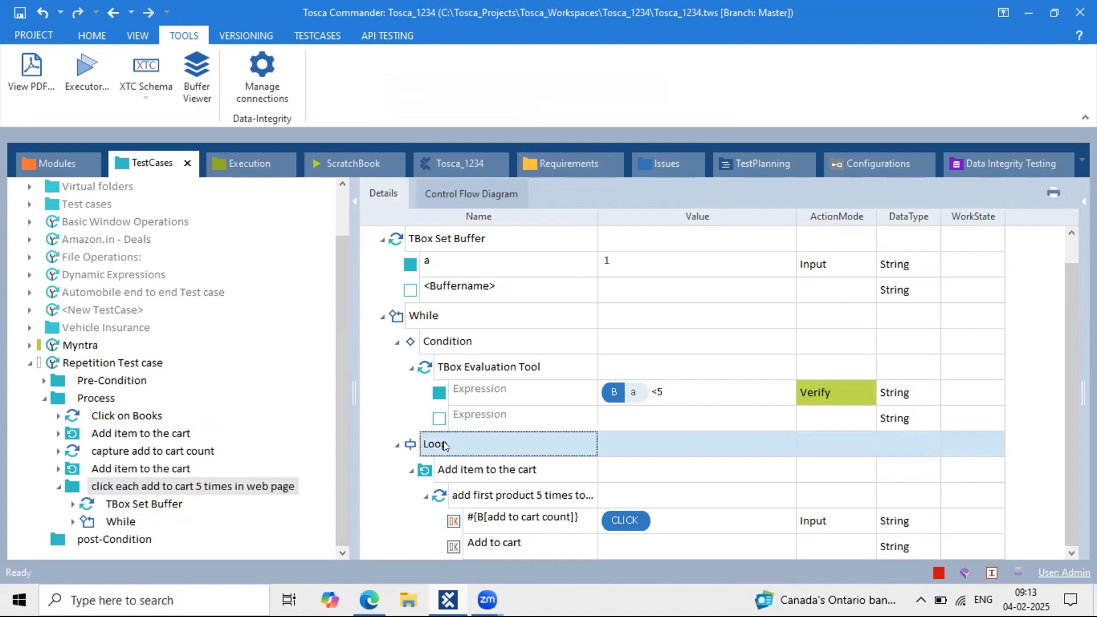
Step: Locate the buffer a entry of the TBox Set Buffer step inside the Loop
{"action": "left_click", "coordinate": [401, 235]}
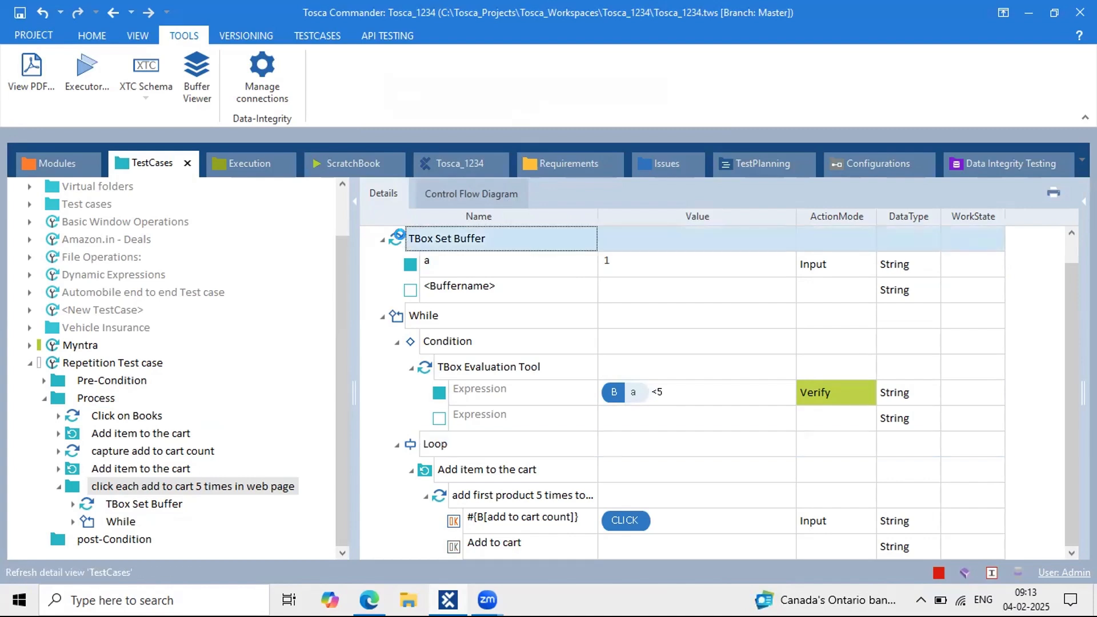
{"action": "left_click", "coordinate": [434, 441]}
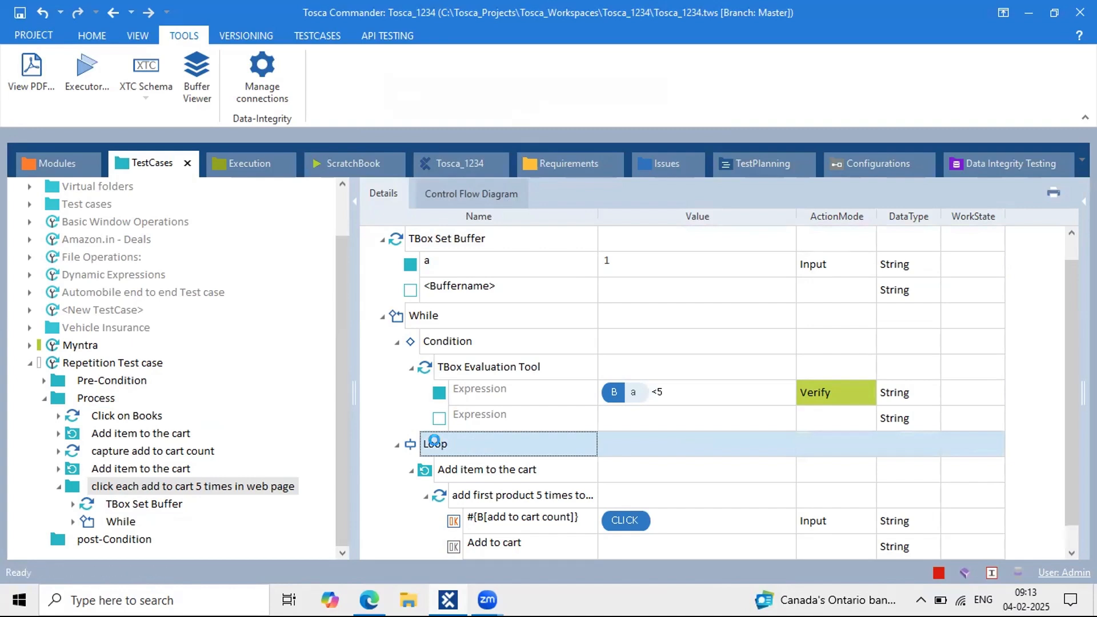
{"action": "scroll", "coordinate": [445, 457], "scroll_direction": "down", "scroll_amount": 1}
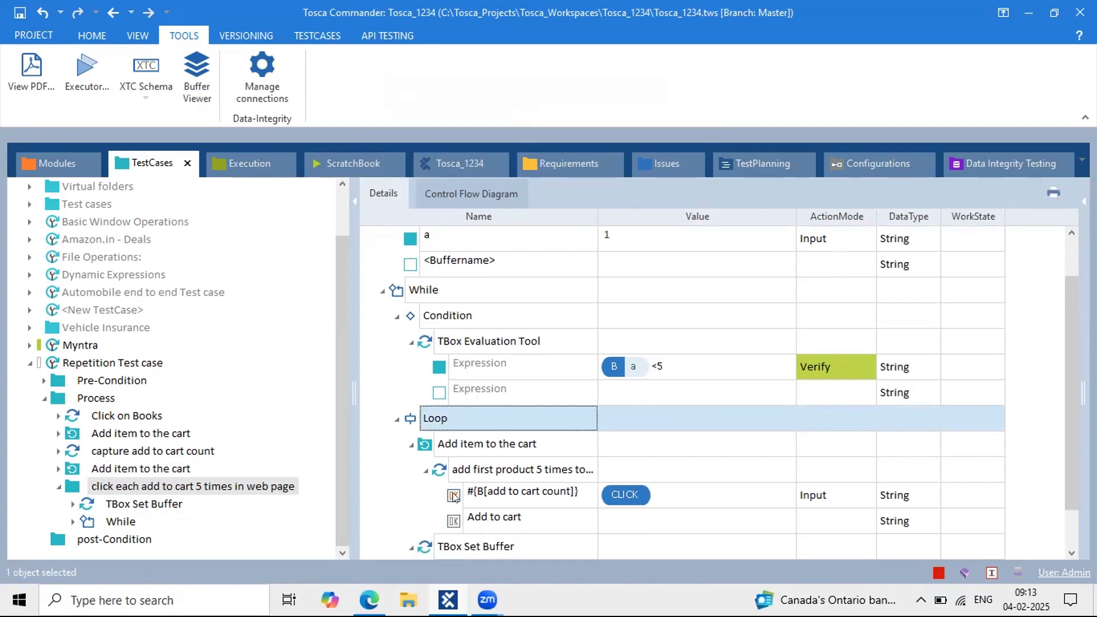
{"action": "scroll", "coordinate": [454, 497], "scroll_direction": "down", "scroll_amount": 2}
{"action": "left_click", "coordinate": [599, 522]}
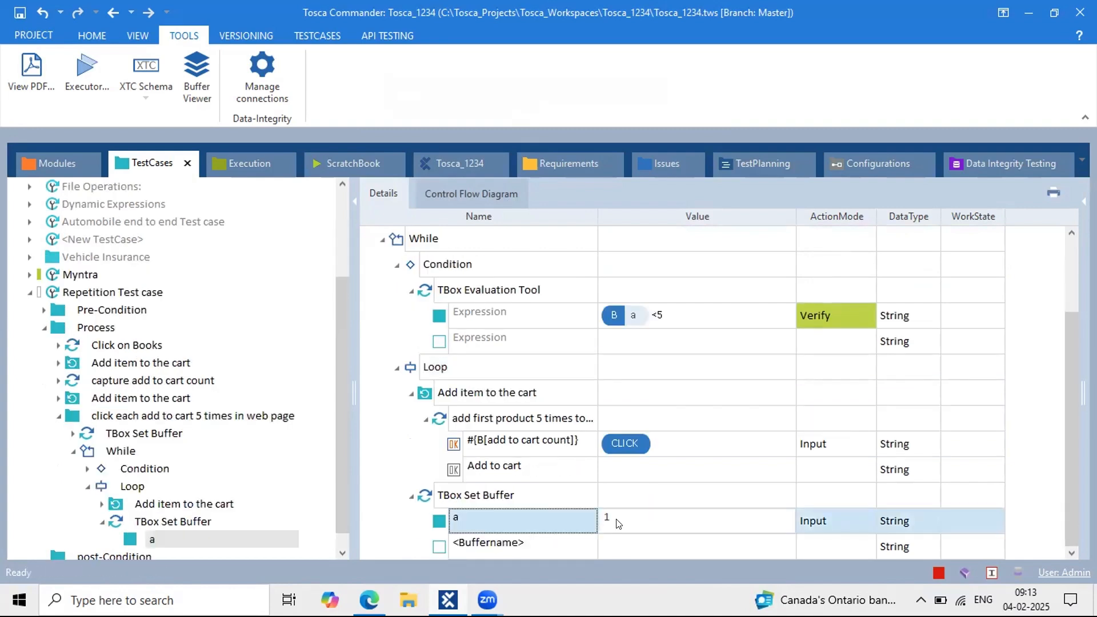
{"action": "left_click", "coordinate": [143, 487]}
Step: Set buffer a's Loop value to {MATH[{B[a]}+1]}
{"action": "left_click", "coordinate": [620, 396]}
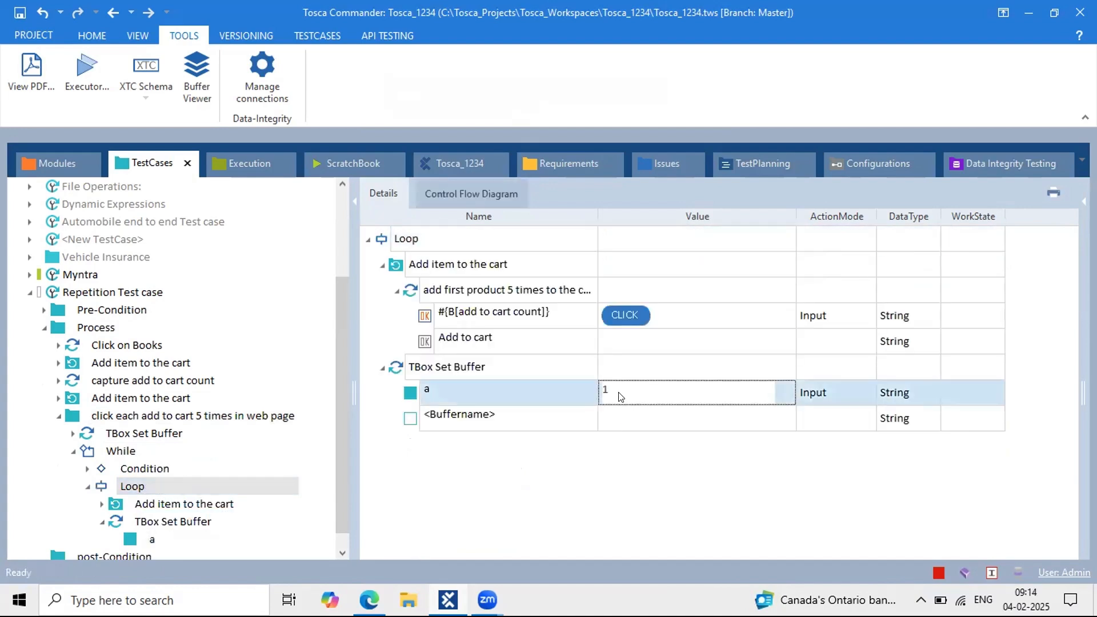
{"action": "type", "text": "{"}
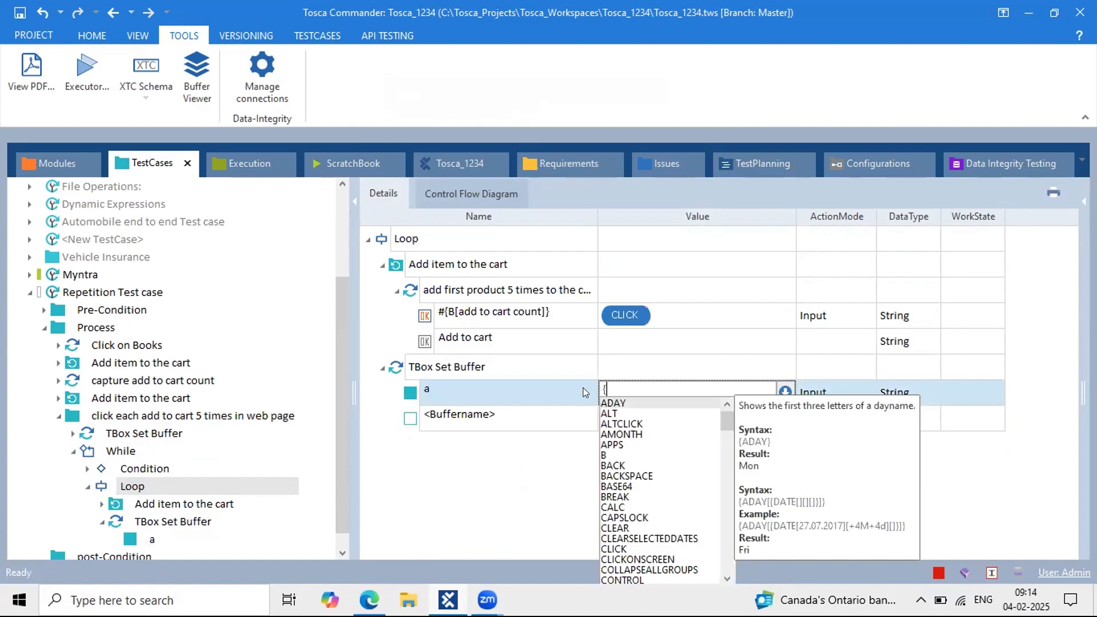
{"action": "type", "text": "MATH"}
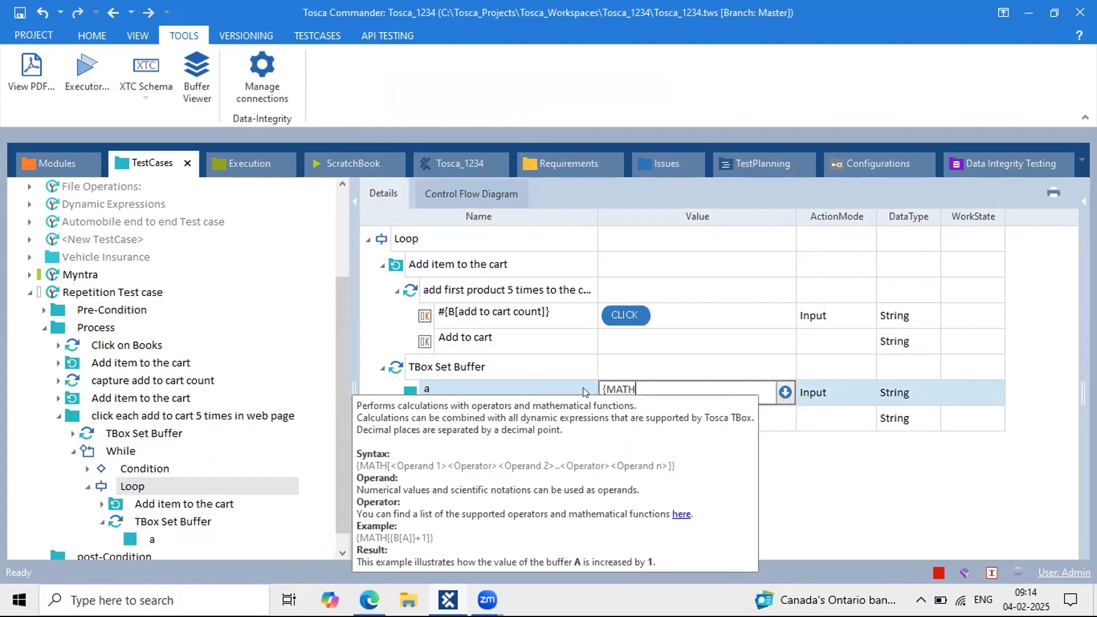
{"action": "type", "text": "[]}"}
{"action": "key", "text": "Left"}
{"action": "key", "text": "Left"}
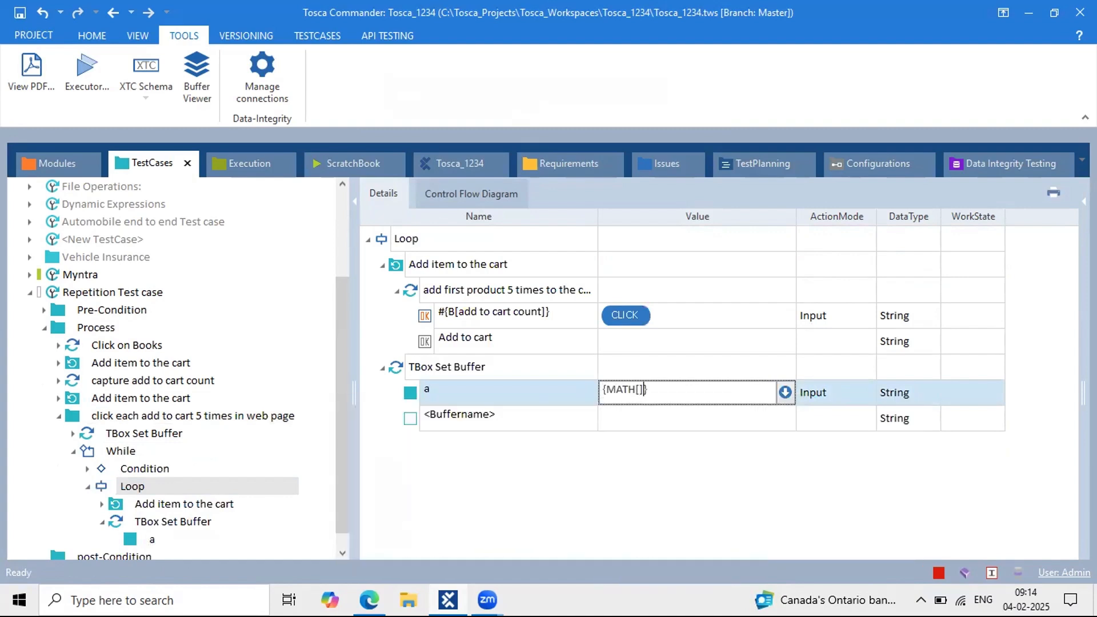
{"action": "type", "text": "{B["}
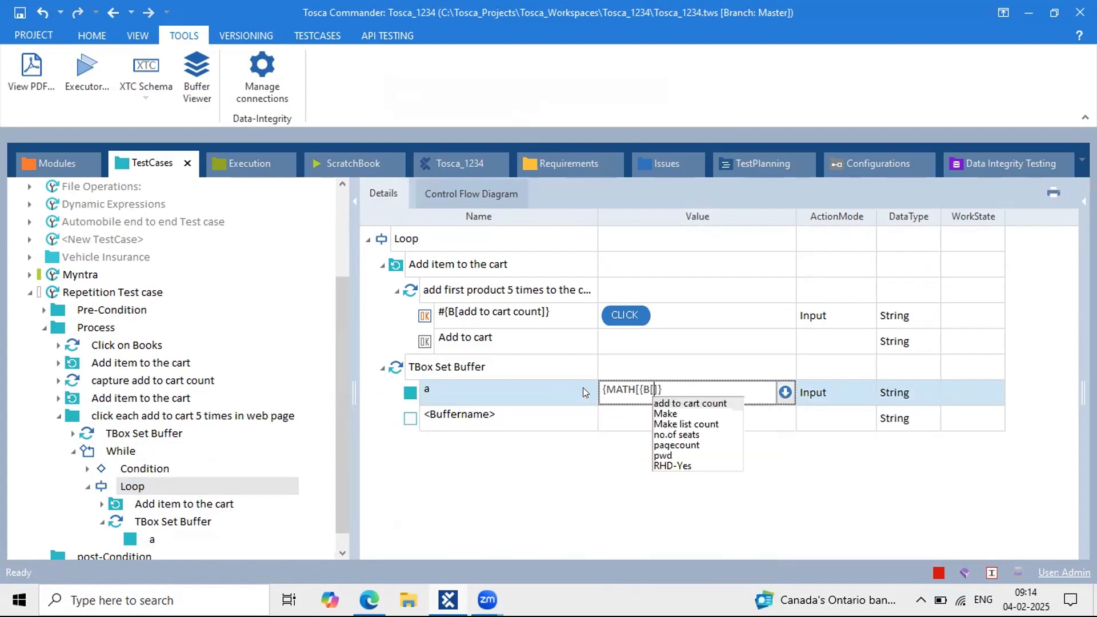
{"action": "type", "text": "a]"}
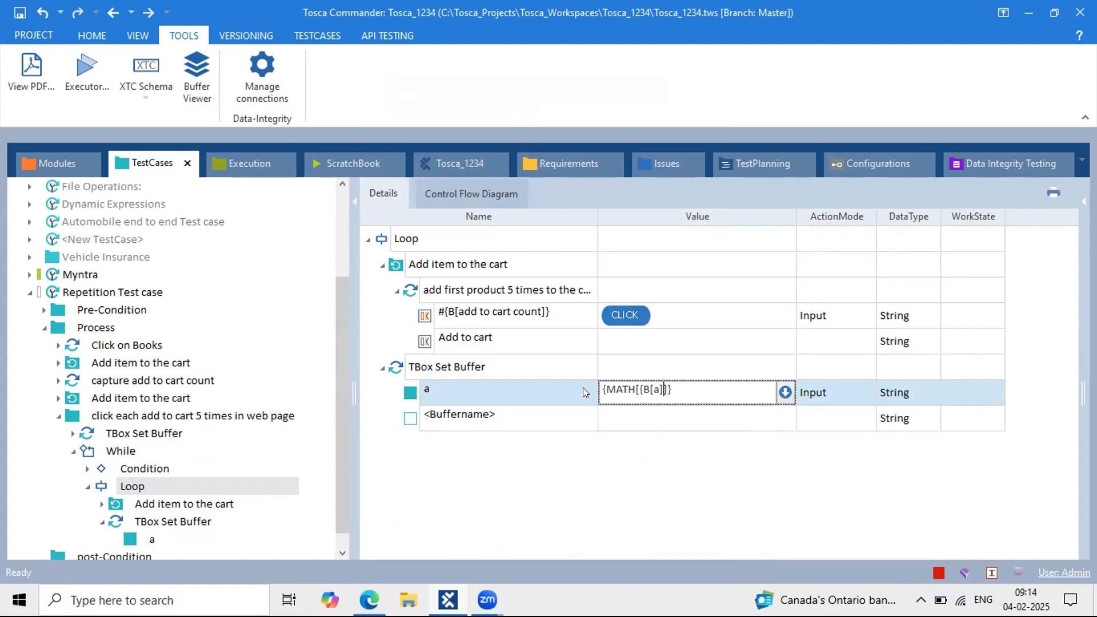
{"action": "type", "text": "}+1"}
{"action": "key", "text": "Return"}
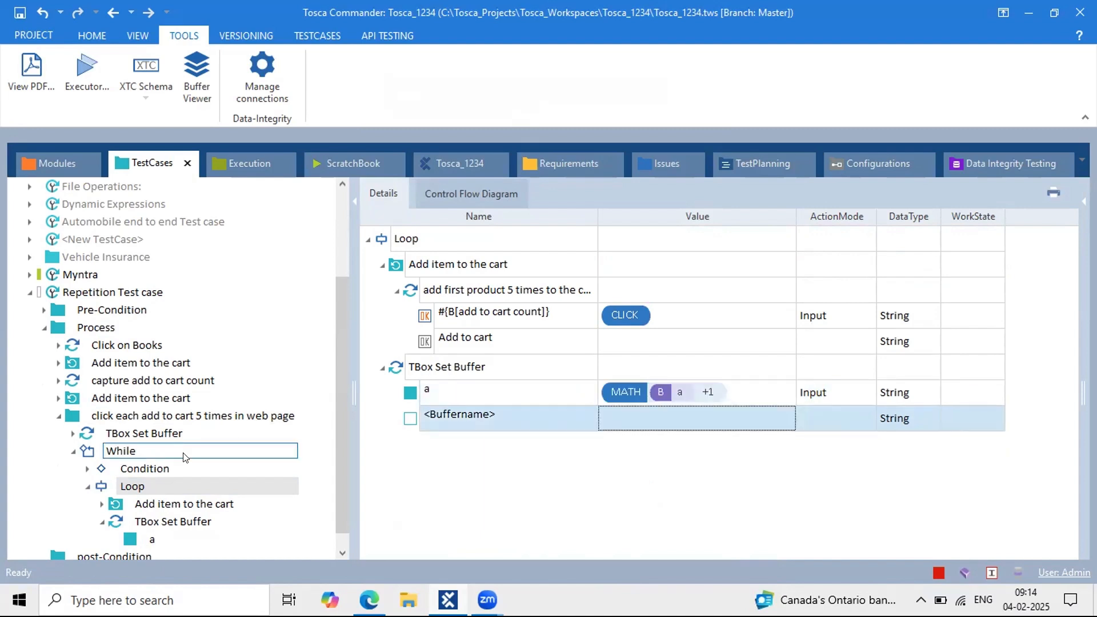
{"action": "left_click", "coordinate": [135, 416]}
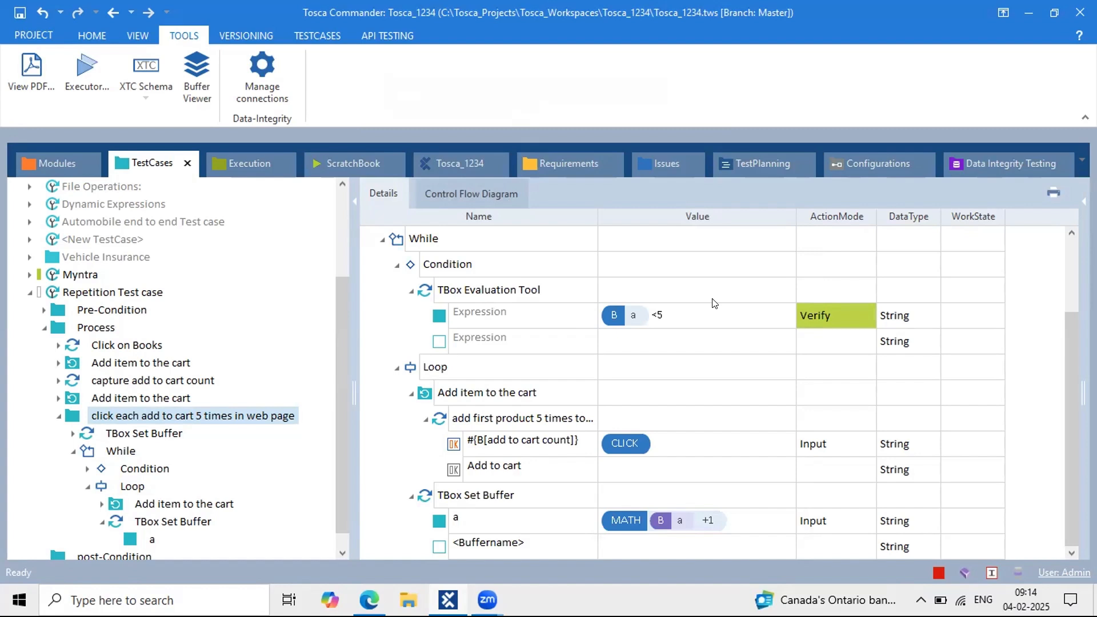
{"action": "left_click", "coordinate": [469, 291]}
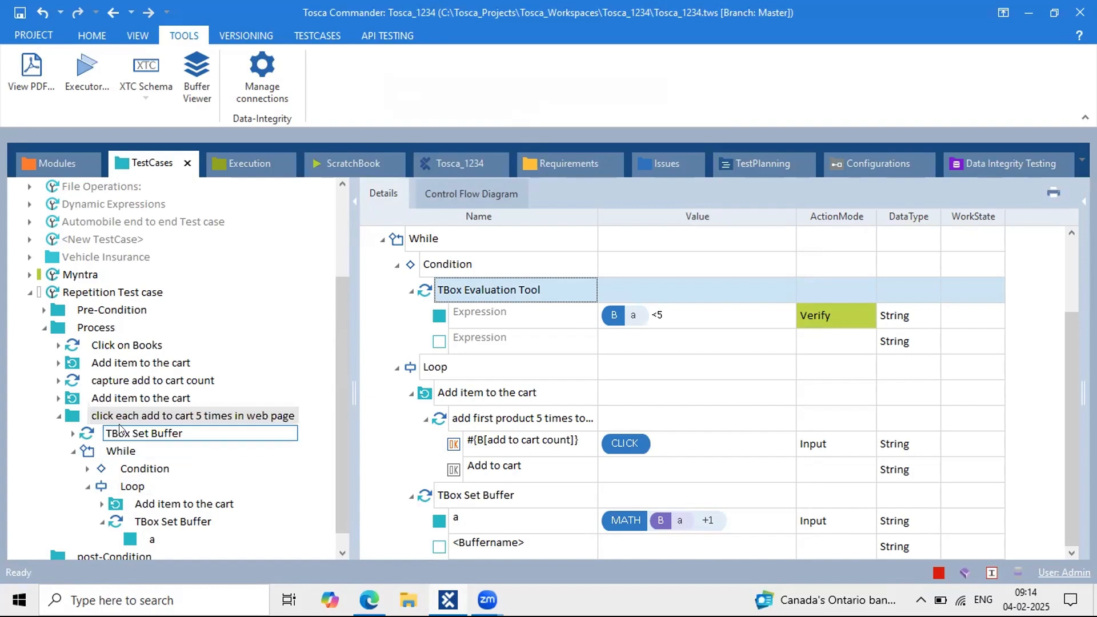
{"action": "scroll", "coordinate": [617, 330], "scroll_direction": "up", "scroll_amount": 2}
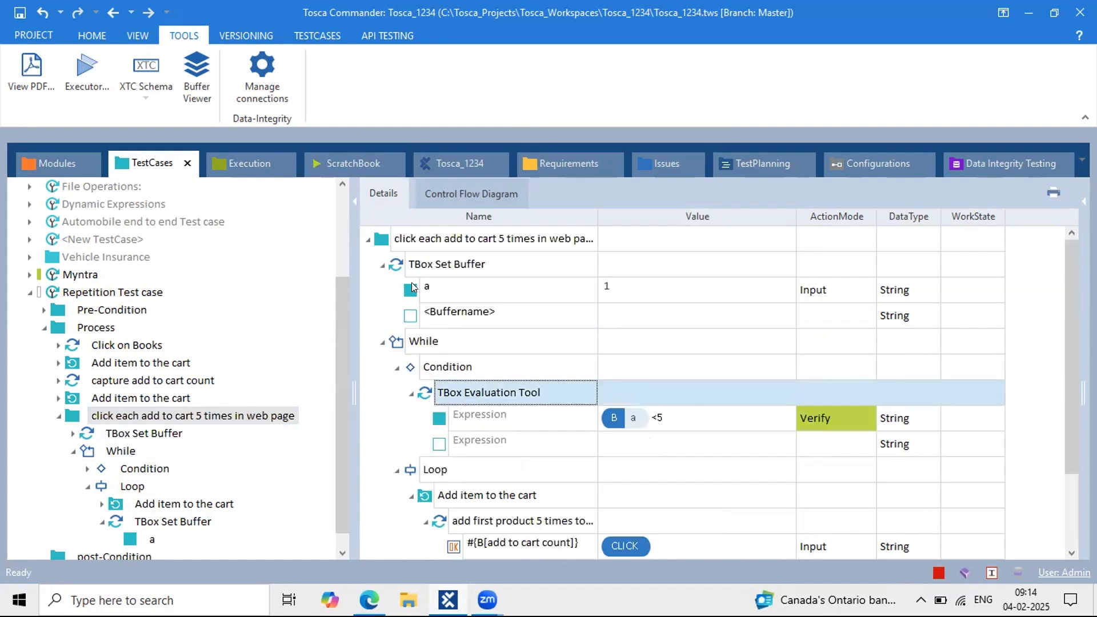
{"action": "left_click", "coordinate": [381, 265]}
{"action": "left_click", "coordinate": [383, 291]}
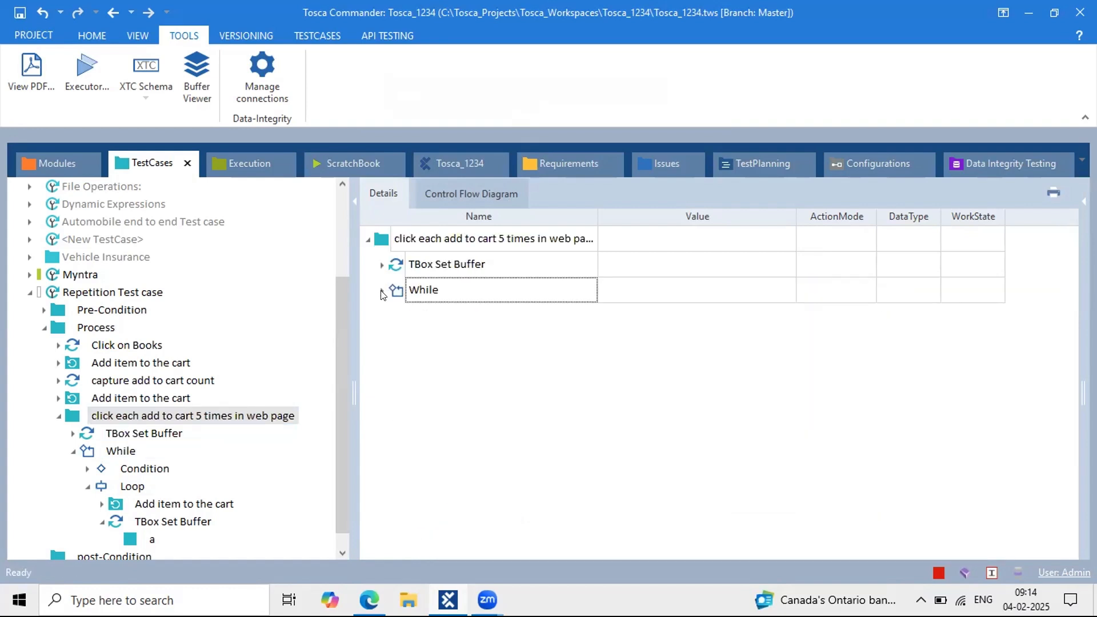
{"action": "left_click", "coordinate": [383, 291]}
{"action": "left_click", "coordinate": [396, 316]}
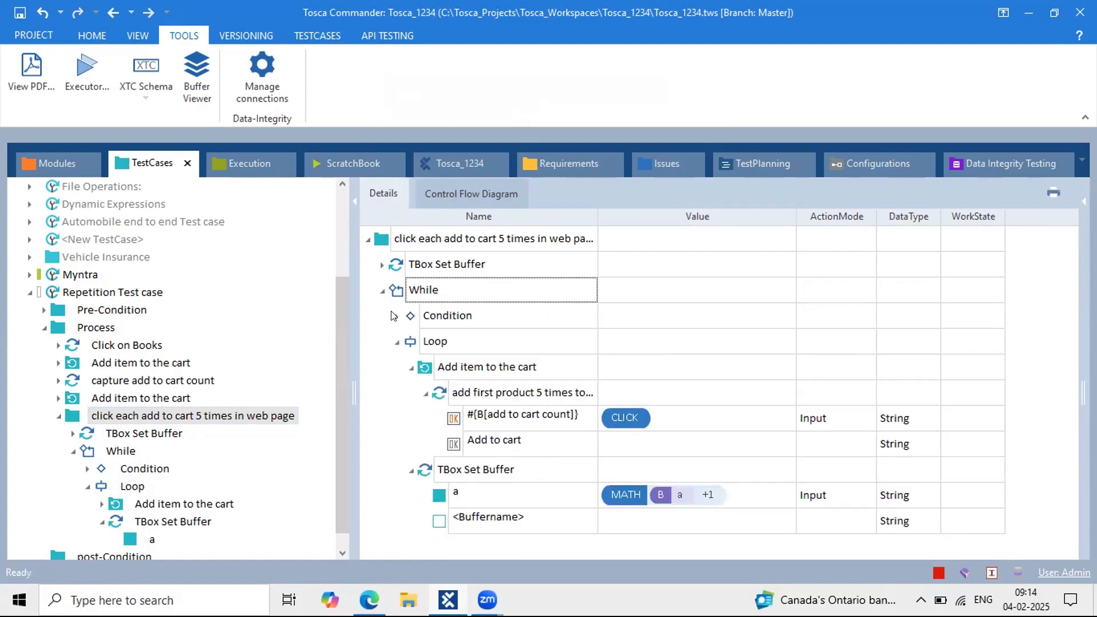
{"action": "left_click", "coordinate": [396, 342]}
{"action": "left_click", "coordinate": [381, 265]}
{"action": "left_click", "coordinate": [451, 267]}
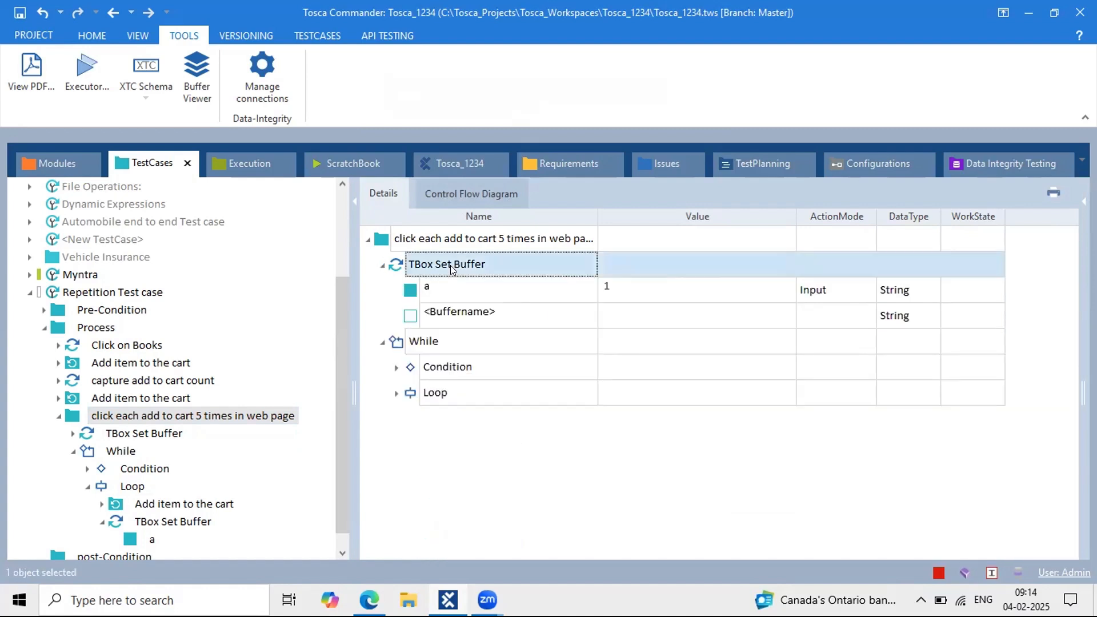
{"action": "left_click", "coordinate": [446, 276]}
{"action": "left_click", "coordinate": [383, 265]}
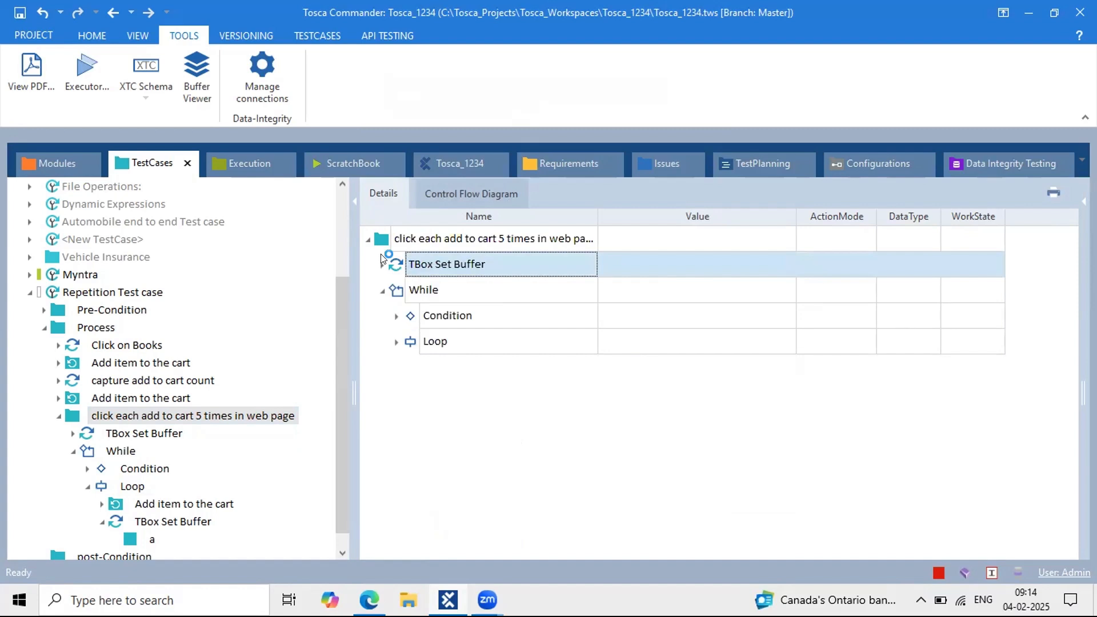
{"action": "left_click", "coordinate": [394, 313]}
{"action": "left_click", "coordinate": [490, 335]}
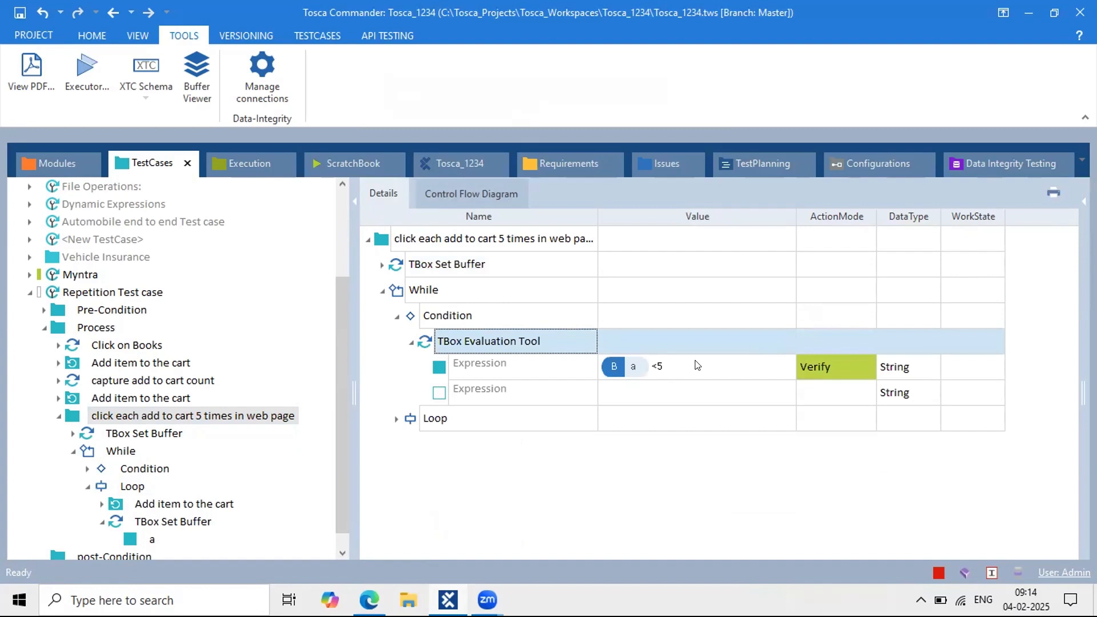
{"action": "left_click", "coordinate": [397, 315]}
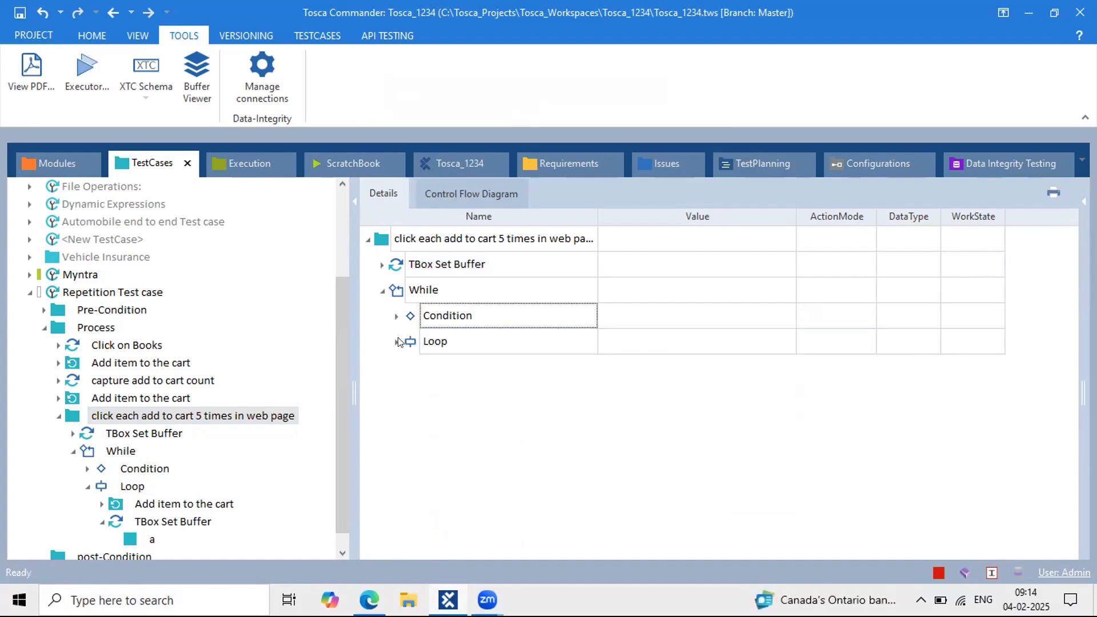
{"action": "left_click", "coordinate": [398, 341]}
{"action": "left_click", "coordinate": [446, 351]}
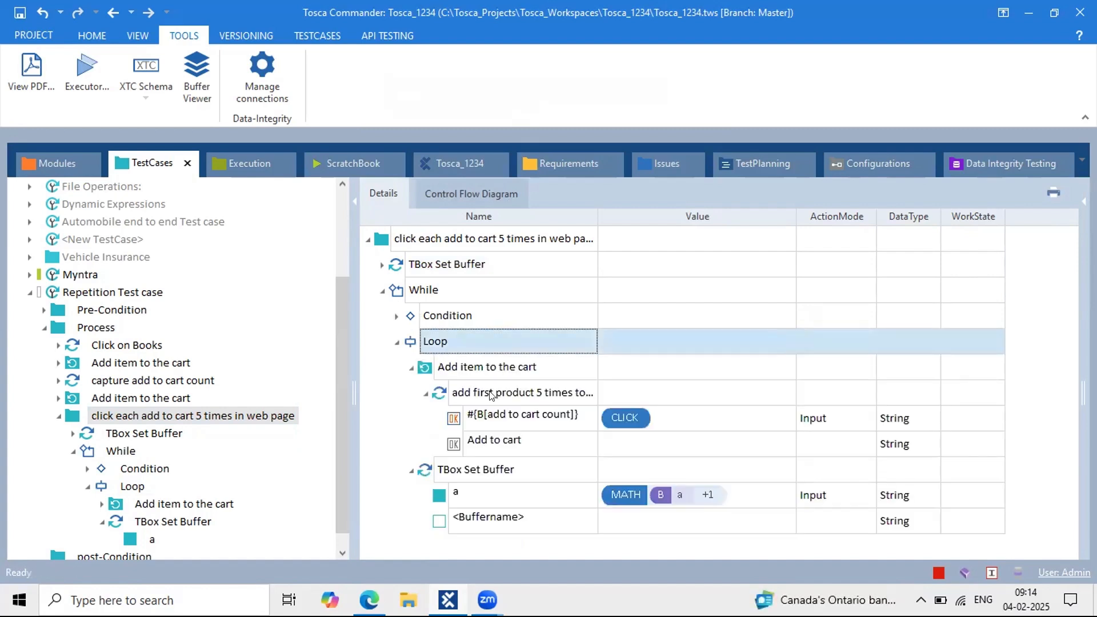
{"action": "left_click", "coordinate": [531, 417]}
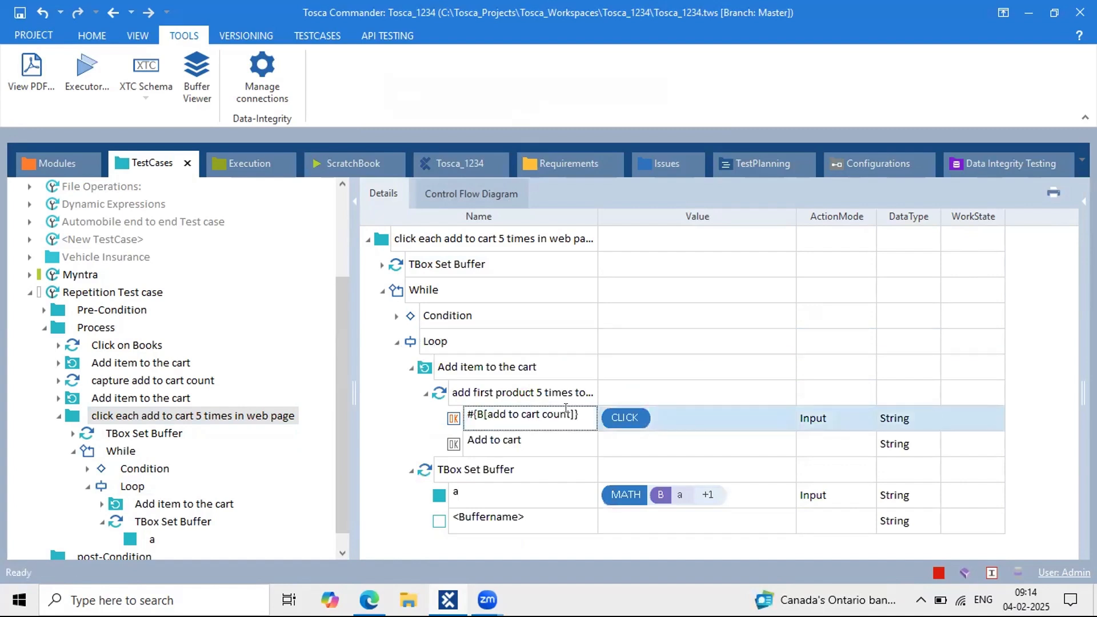
Step: Change 'add to cart count' to 'a' in the click step name, giving #{B[a]}
{"action": "left_click_drag", "start_coordinate": [571, 412], "coordinate": [488, 412]}
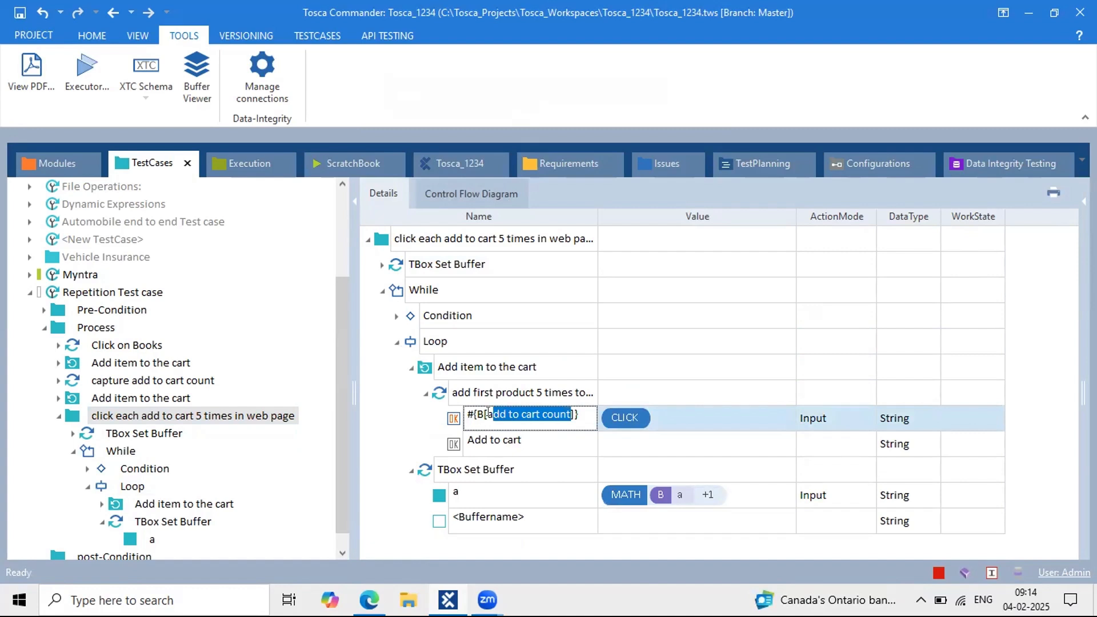
{"action": "type", "text": "a"}
{"action": "left_click", "coordinate": [557, 460]}
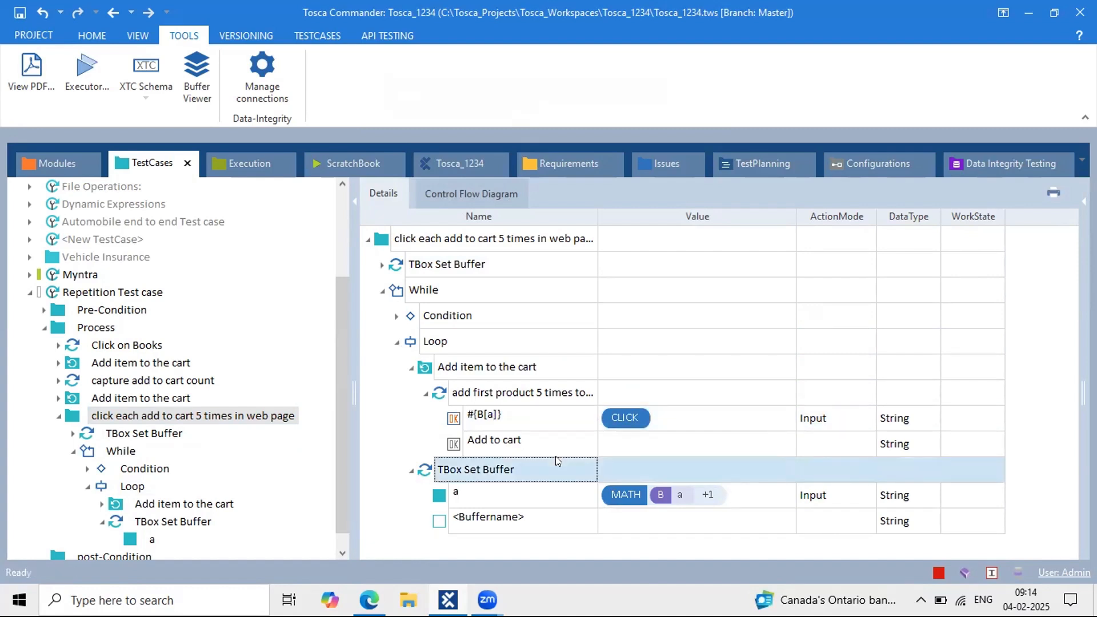
{"action": "left_click", "coordinate": [494, 427]}
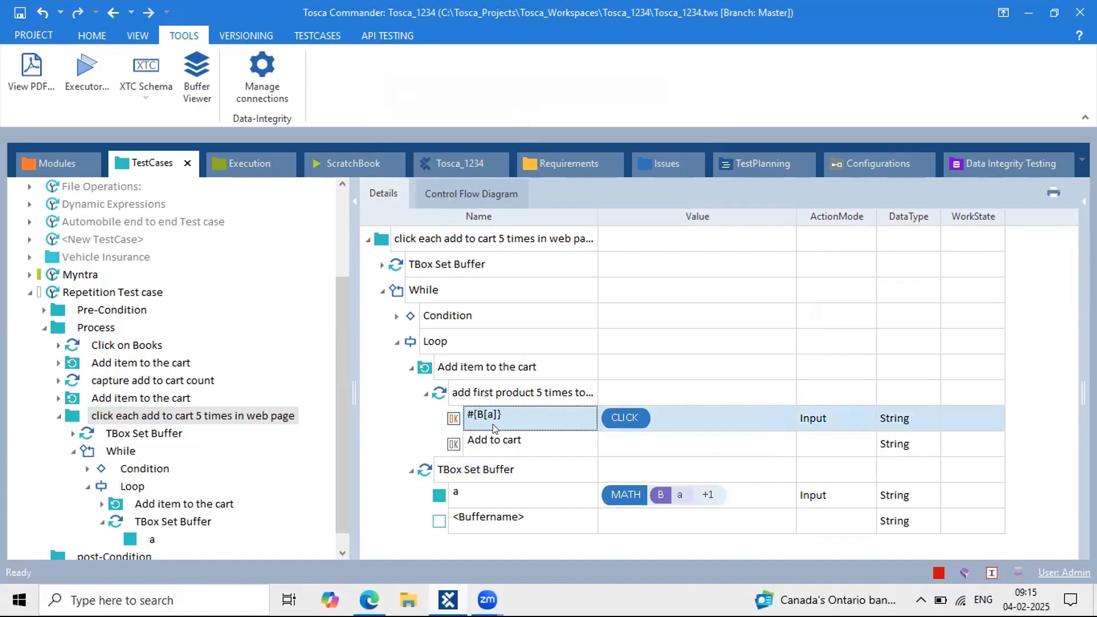
Step: Review the Loop, Condition expression and buffer increment steps in the test case tree
{"action": "left_click", "coordinate": [655, 414]}
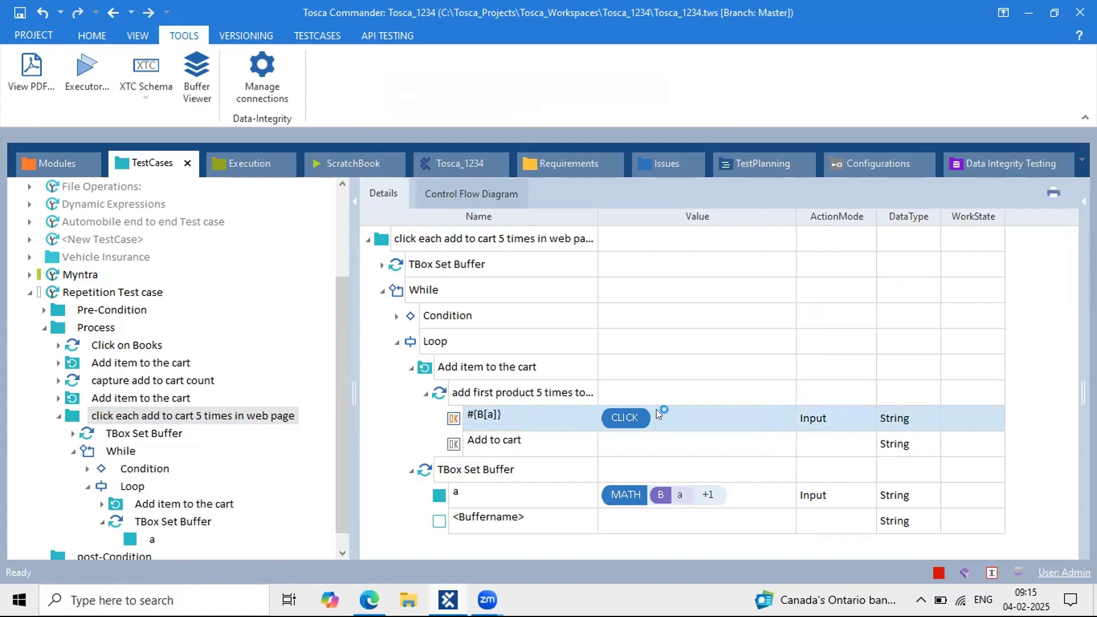
{"action": "left_click", "coordinate": [560, 485]}
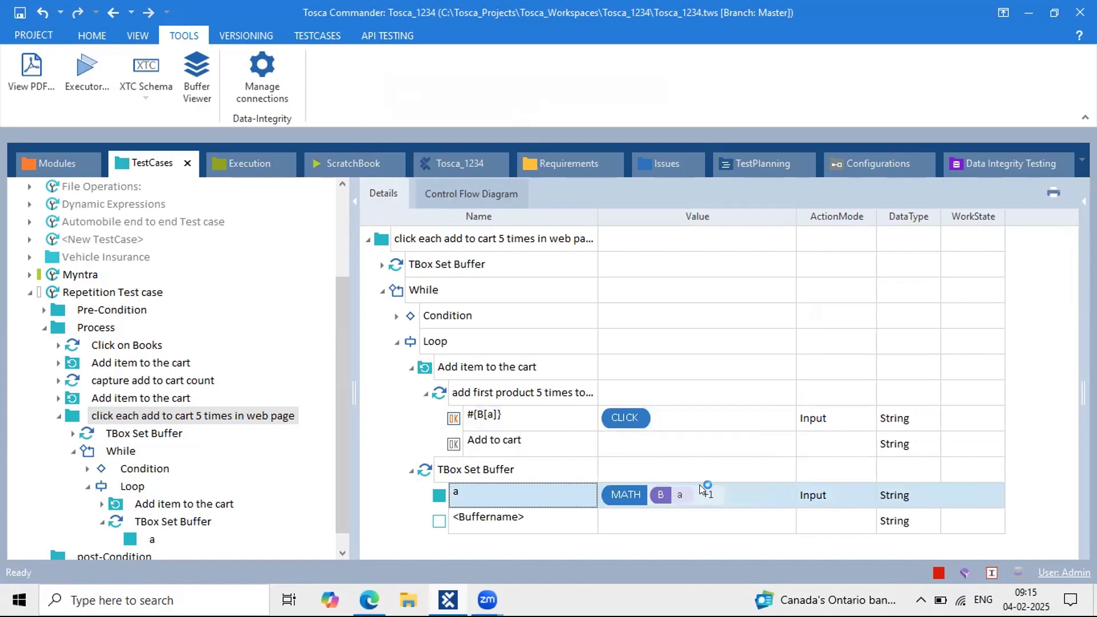
{"action": "left_click", "coordinate": [396, 342]}
{"action": "left_click", "coordinate": [439, 320]}
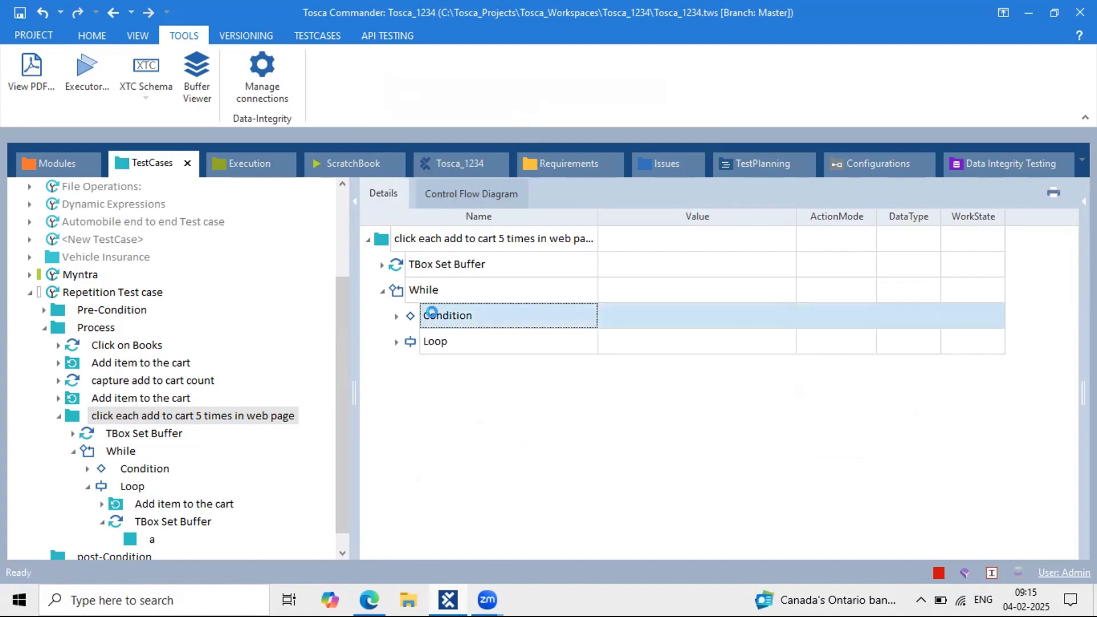
{"action": "left_click", "coordinate": [396, 315]}
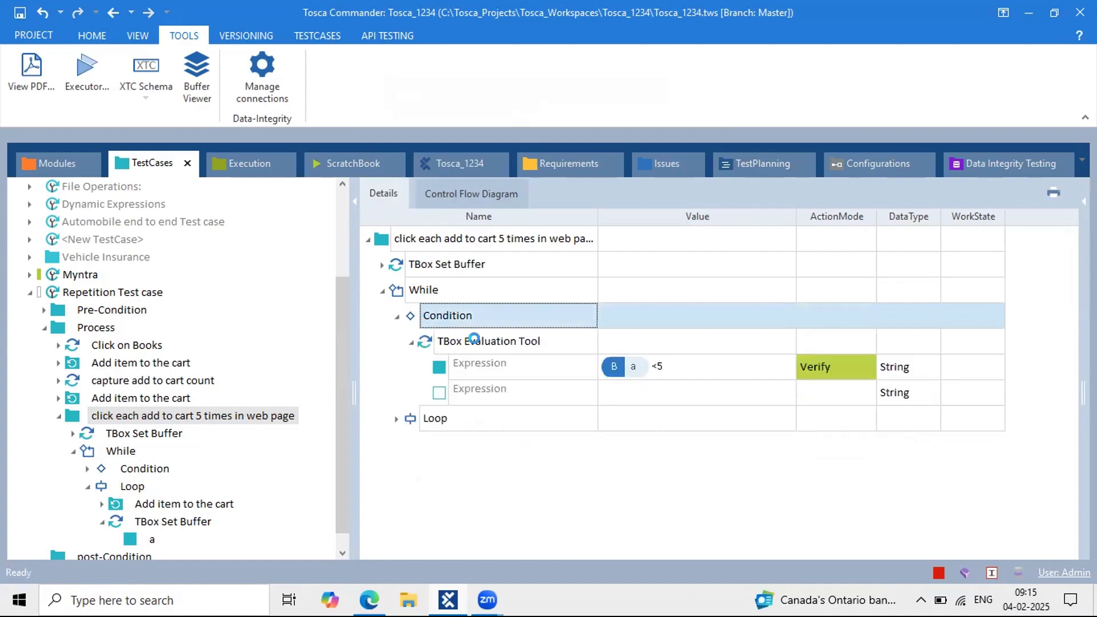
{"action": "left_click", "coordinate": [397, 419]}
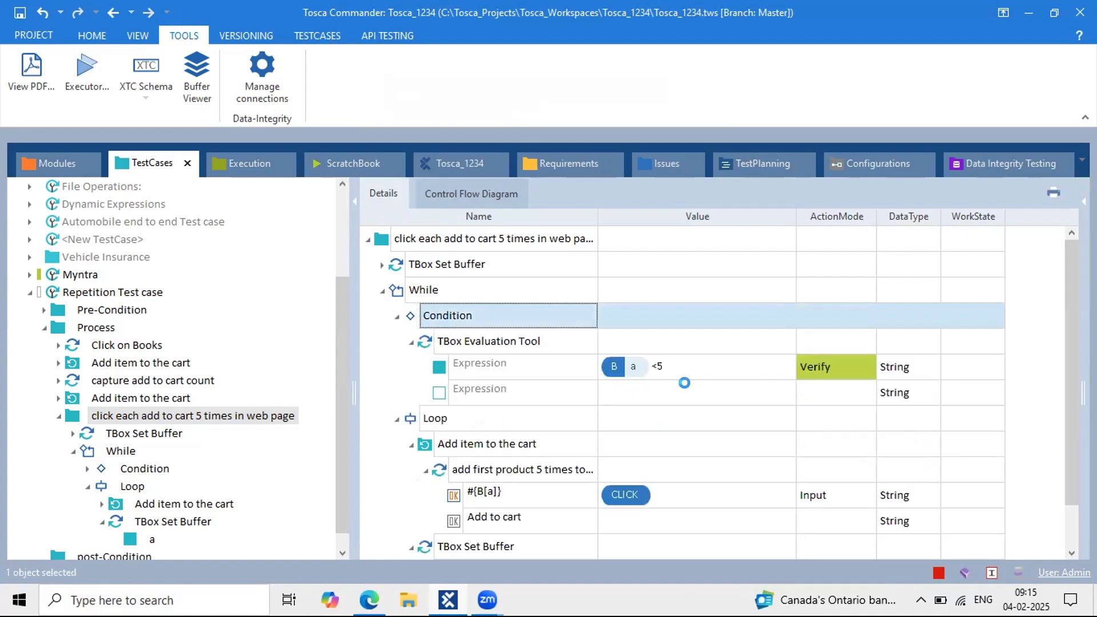
{"action": "left_click", "coordinate": [426, 470]}
{"action": "left_click", "coordinate": [410, 445]}
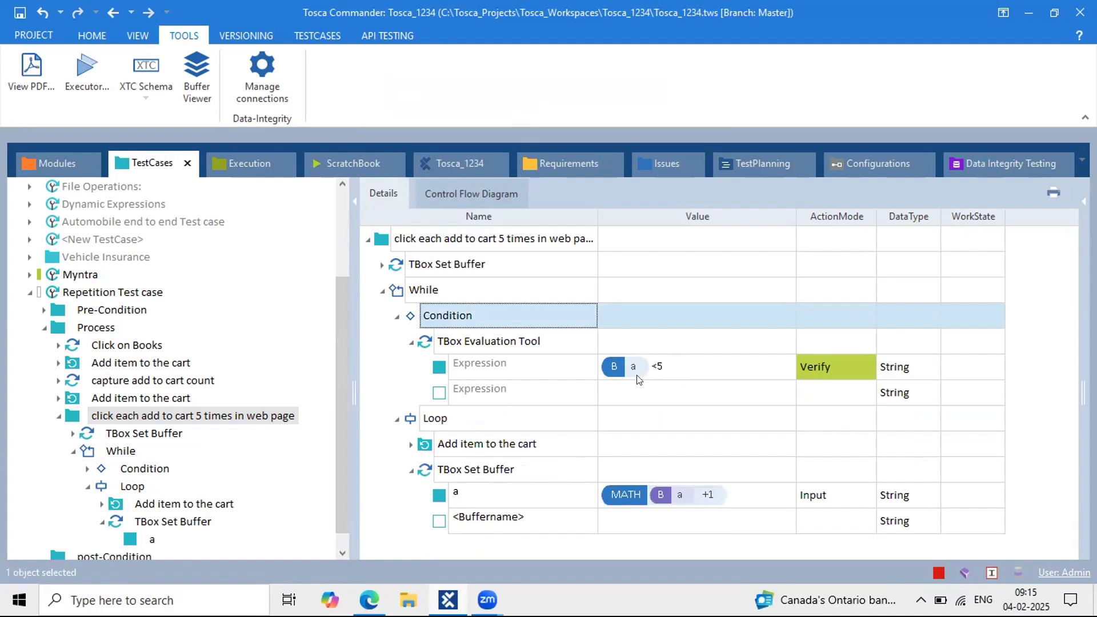
{"action": "left_click", "coordinate": [504, 445]}
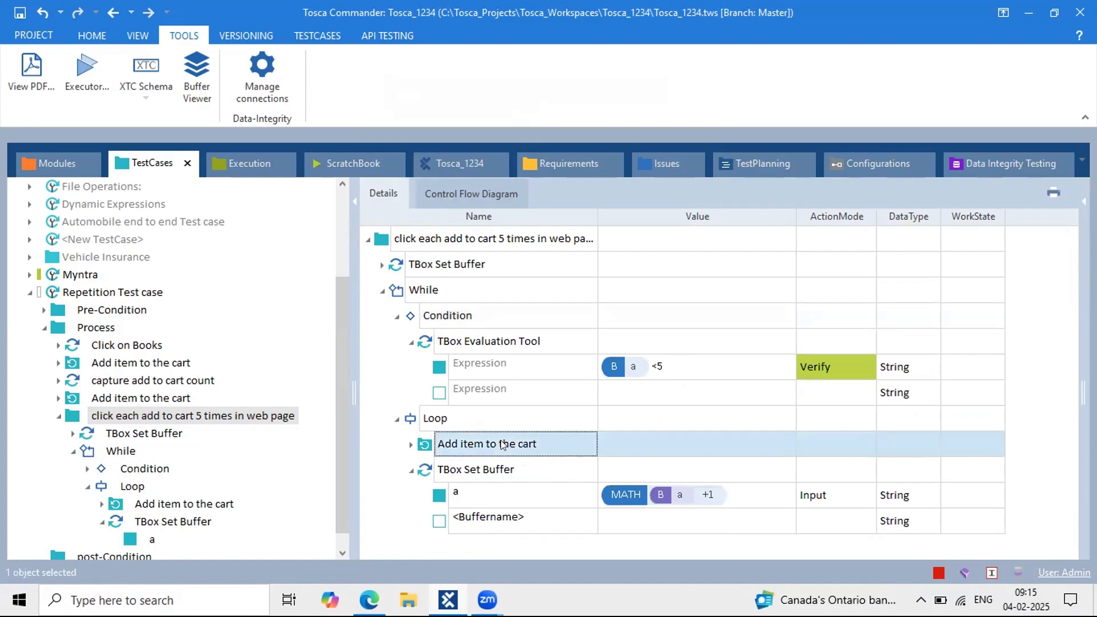
{"action": "left_click", "coordinate": [520, 468]}
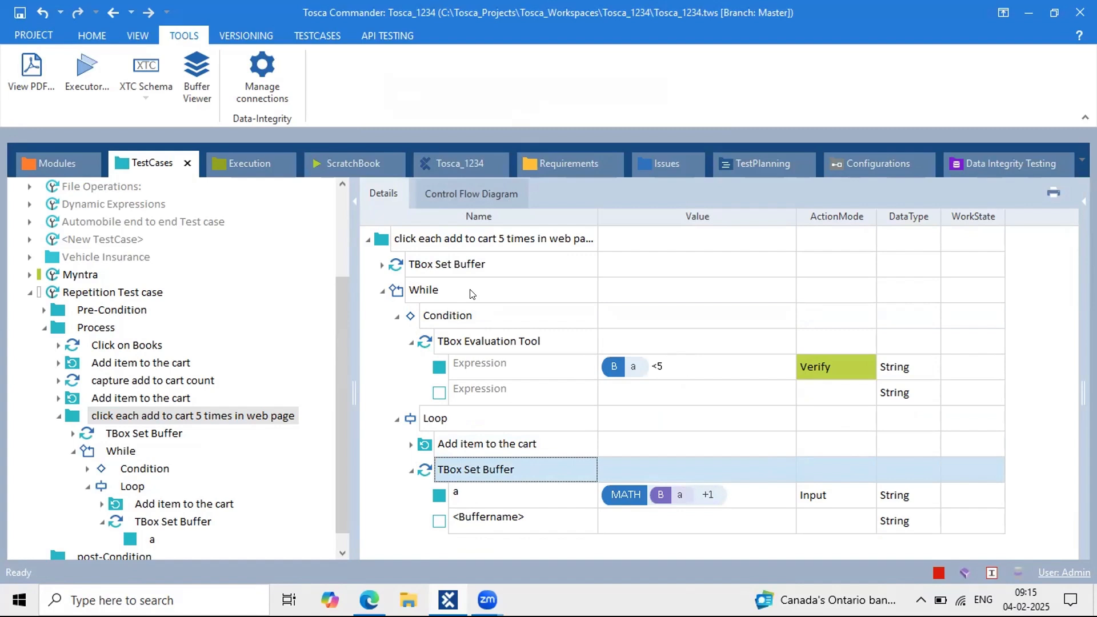
{"action": "left_click", "coordinate": [445, 248]}
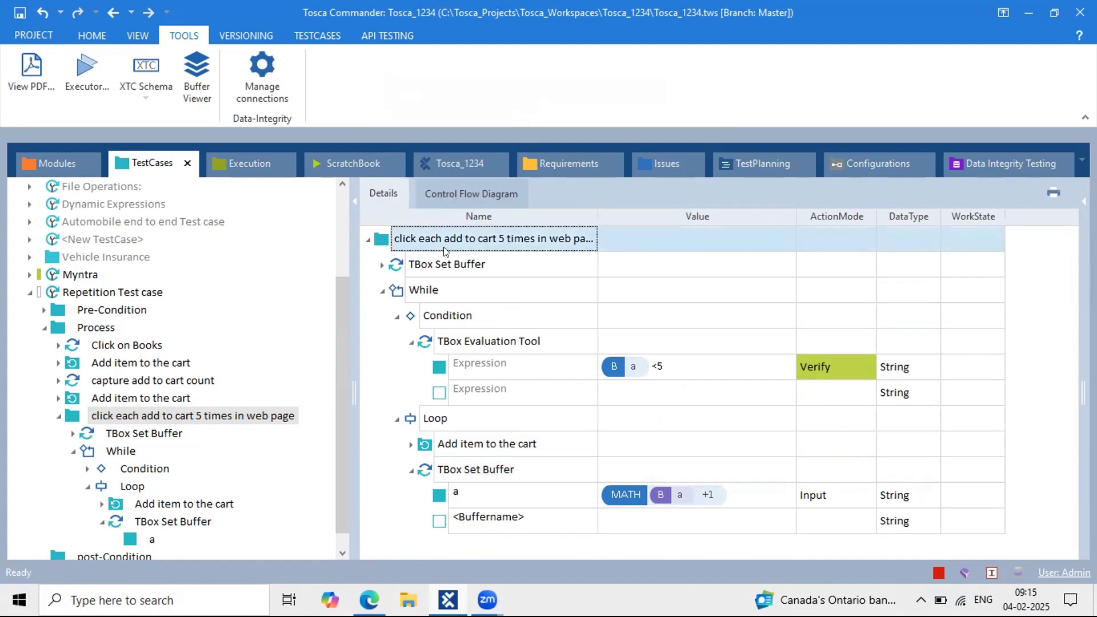
Step: Run the 'click each add to cart 5 times in web page' folder in ScratchBook
{"action": "right_click", "coordinate": [444, 251]}
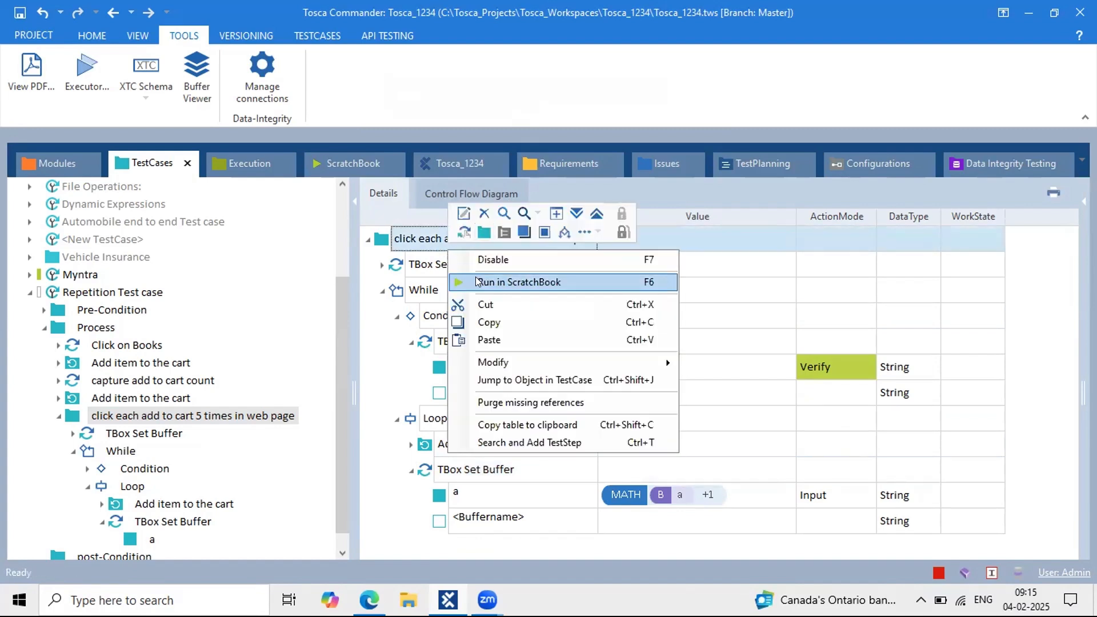
{"action": "left_click", "coordinate": [476, 280]}
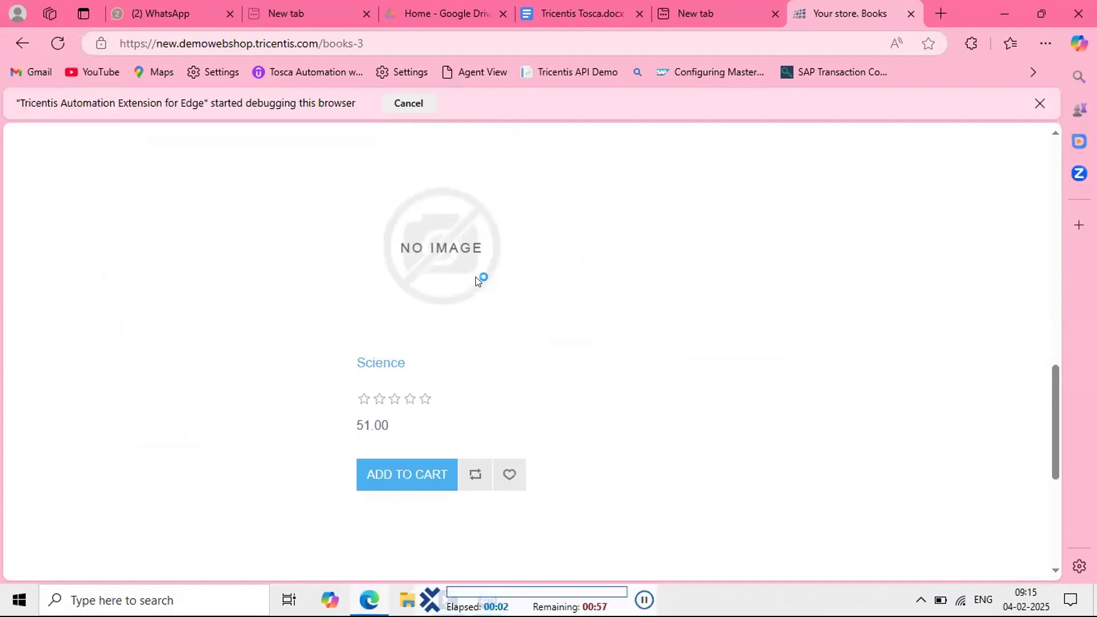
Step: Add the first book, Fiction and Health, then the Science book five times to the cart
{"action": "left_click", "coordinate": [404, 353]}
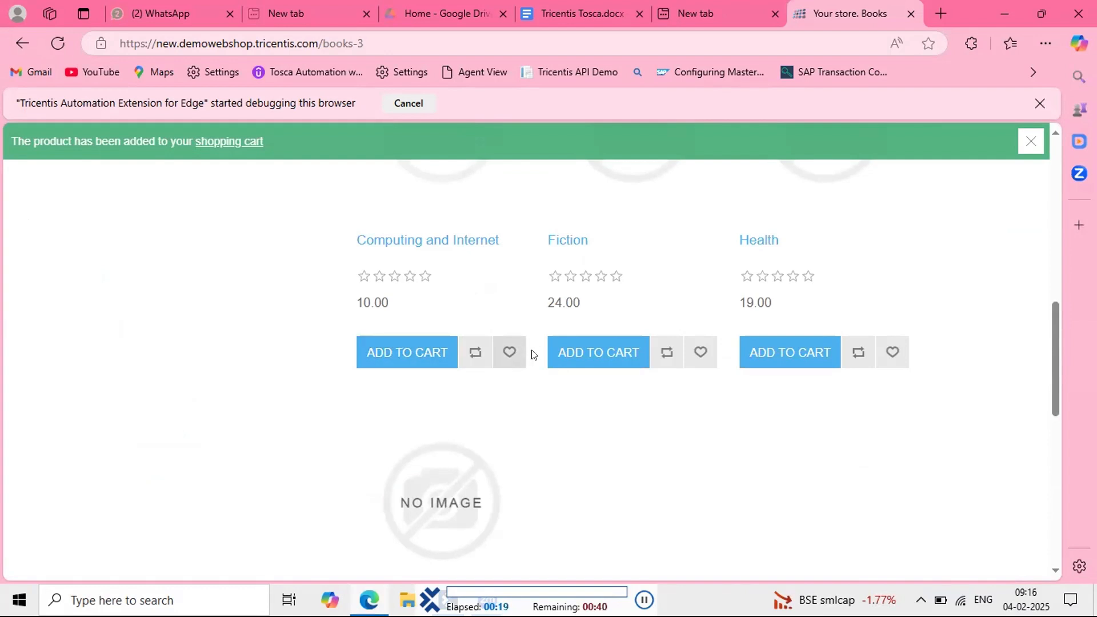
{"action": "left_click", "coordinate": [598, 354]}
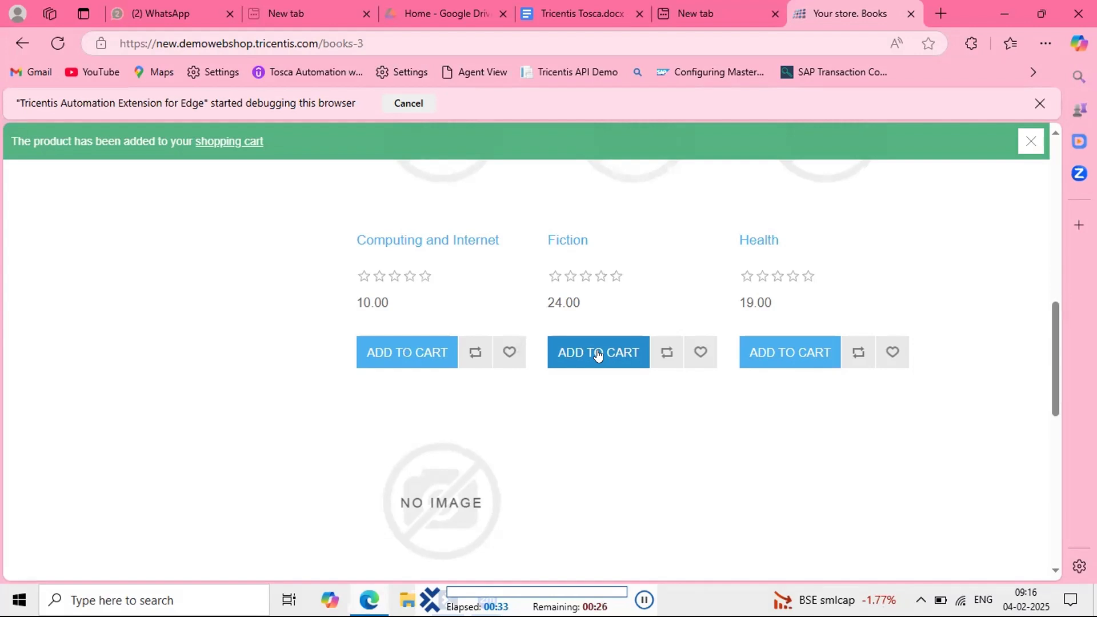
{"action": "left_click", "coordinate": [788, 353]}
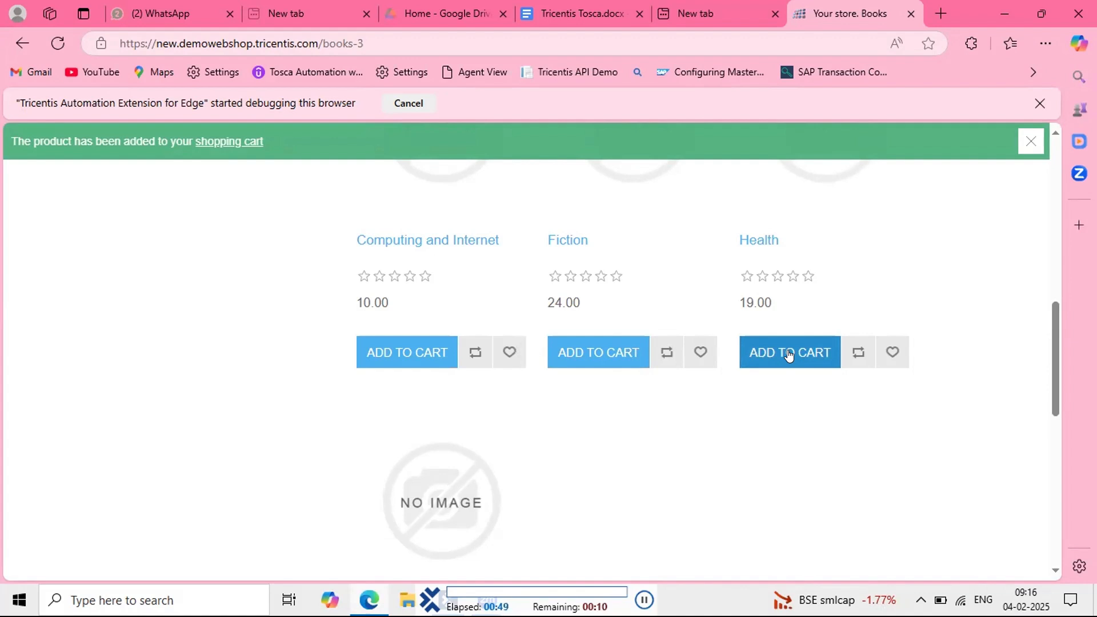
{"action": "scroll", "coordinate": [628, 354], "scroll_direction": "down", "scroll_amount": 5}
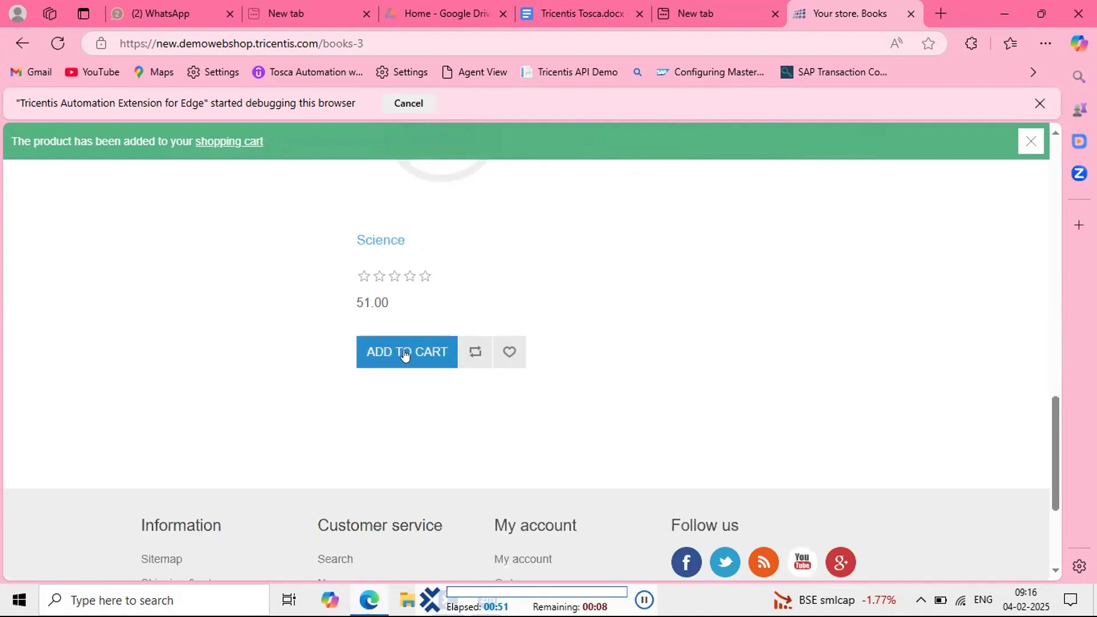
{"action": "left_click", "coordinate": [403, 352]}
{"action": "left_click", "coordinate": [404, 352]}
{"action": "left_click", "coordinate": [404, 352]}
{"action": "left_click", "coordinate": [404, 352]}
{"action": "left_click", "coordinate": [404, 353]}
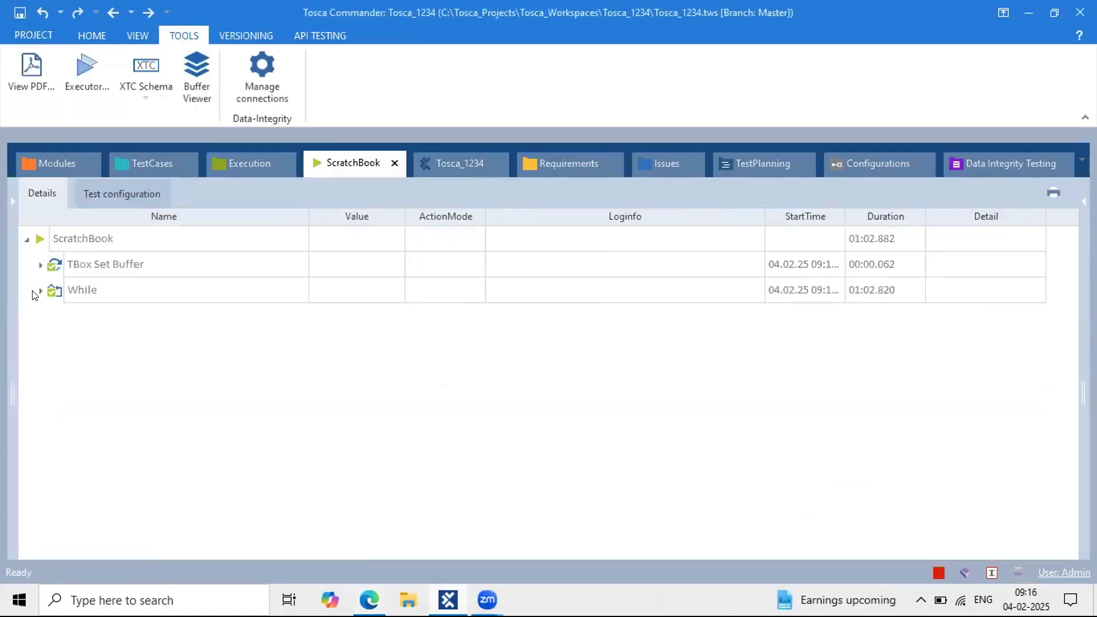
Step: Inspect Repetition 5's condition, where '5<5' evaluated to False, then return to the test cases
{"action": "left_click", "coordinate": [40, 291]}
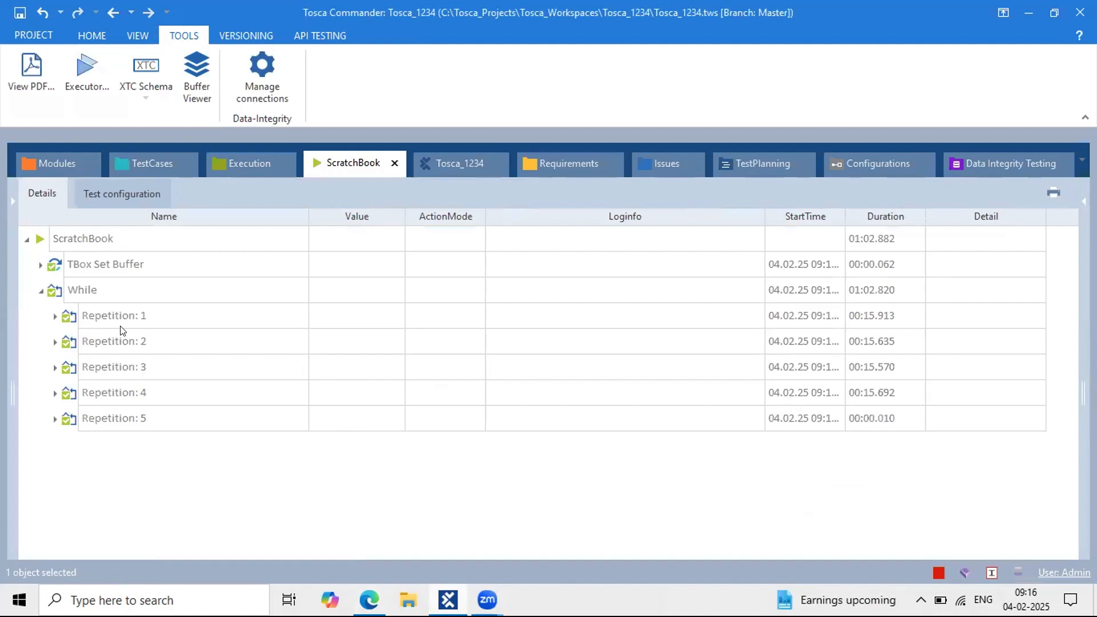
{"action": "left_click", "coordinate": [56, 419]}
{"action": "left_click", "coordinate": [69, 445]}
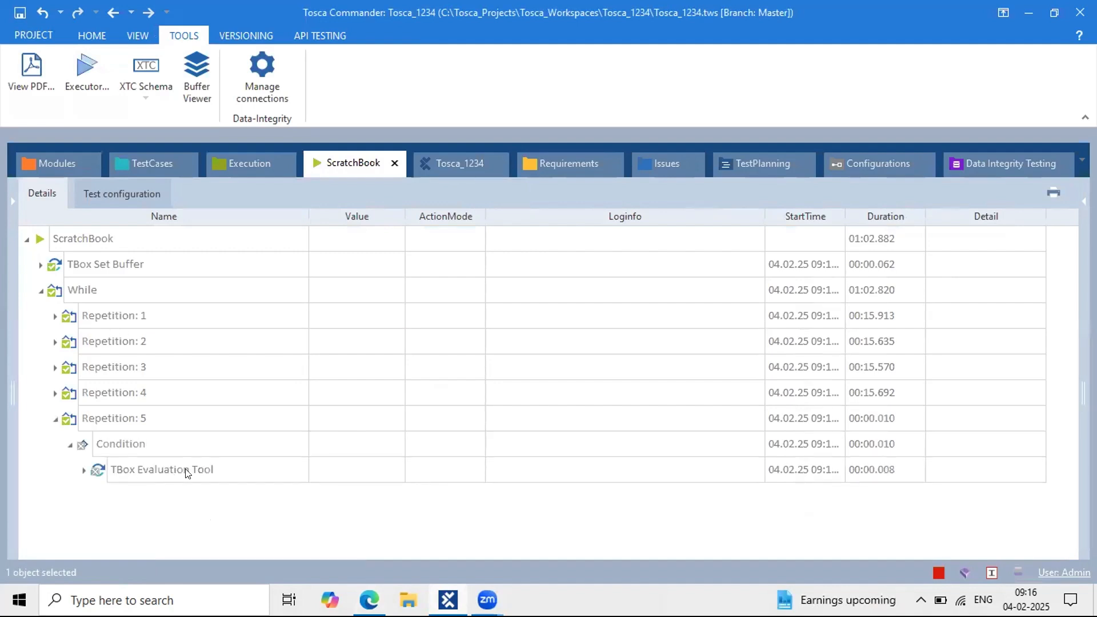
{"action": "left_click", "coordinate": [83, 471]}
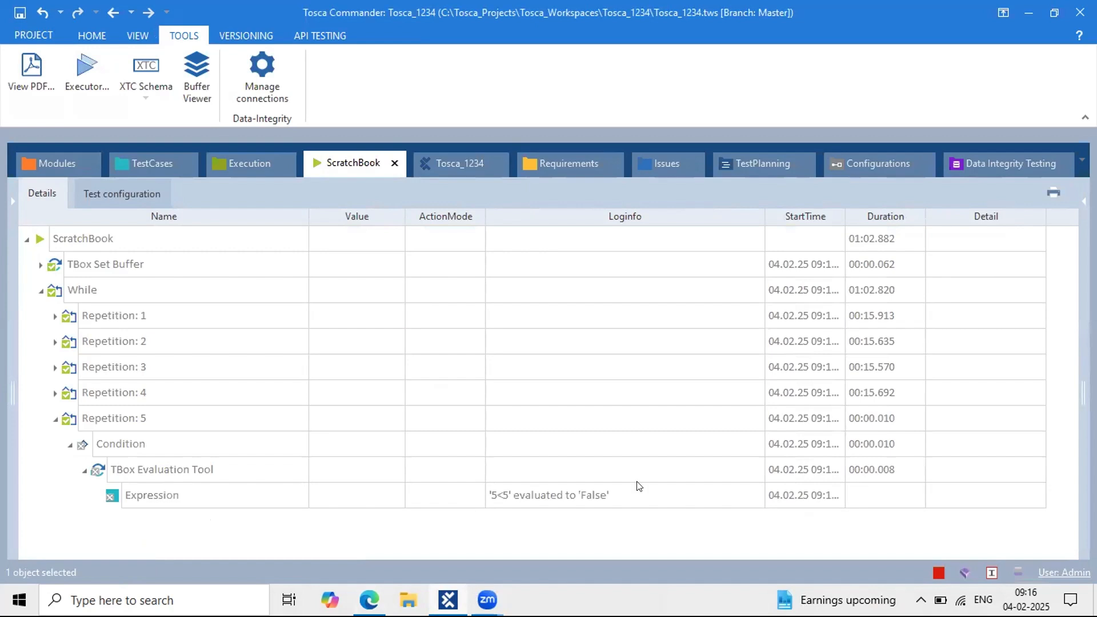
{"action": "left_click", "coordinate": [593, 496]}
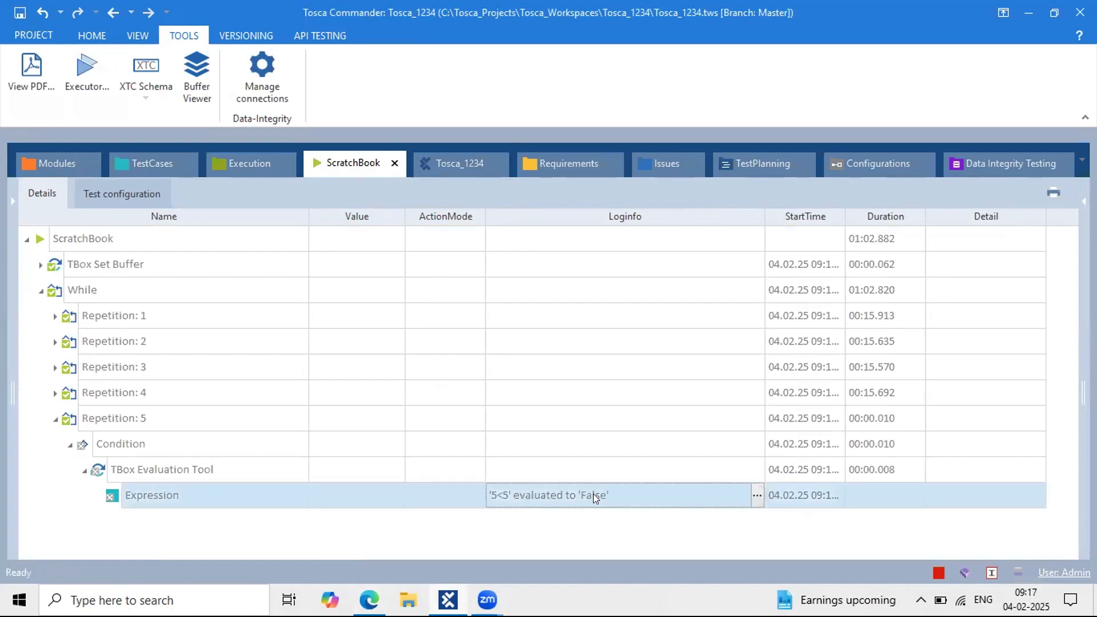
{"action": "left_click", "coordinate": [593, 495]}
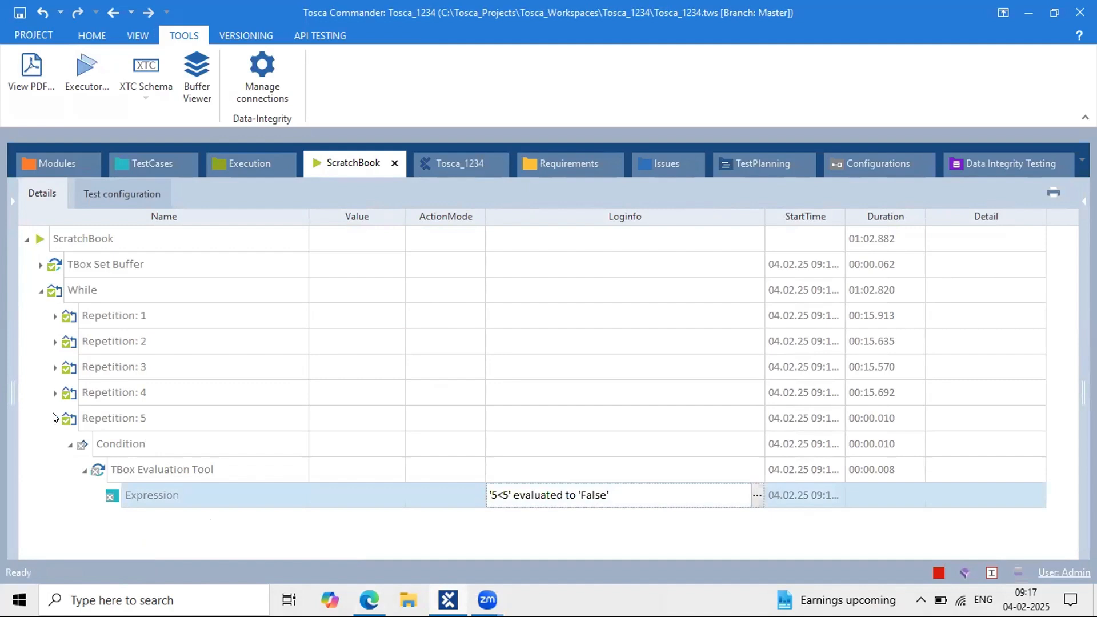
{"action": "left_click", "coordinate": [137, 153]}
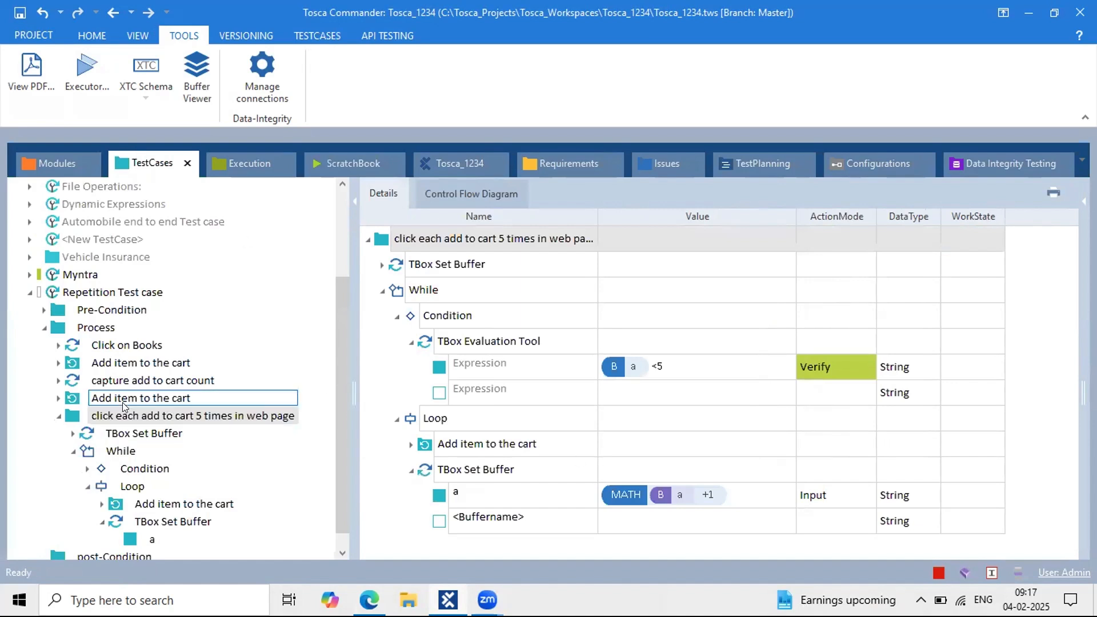
Step: Expand the a = 1 buffer step, the Add item to the cart step and its #{B[a]} click, then bring up the web shop
{"action": "scroll", "coordinate": [122, 403], "scroll_direction": "down", "scroll_amount": 1}
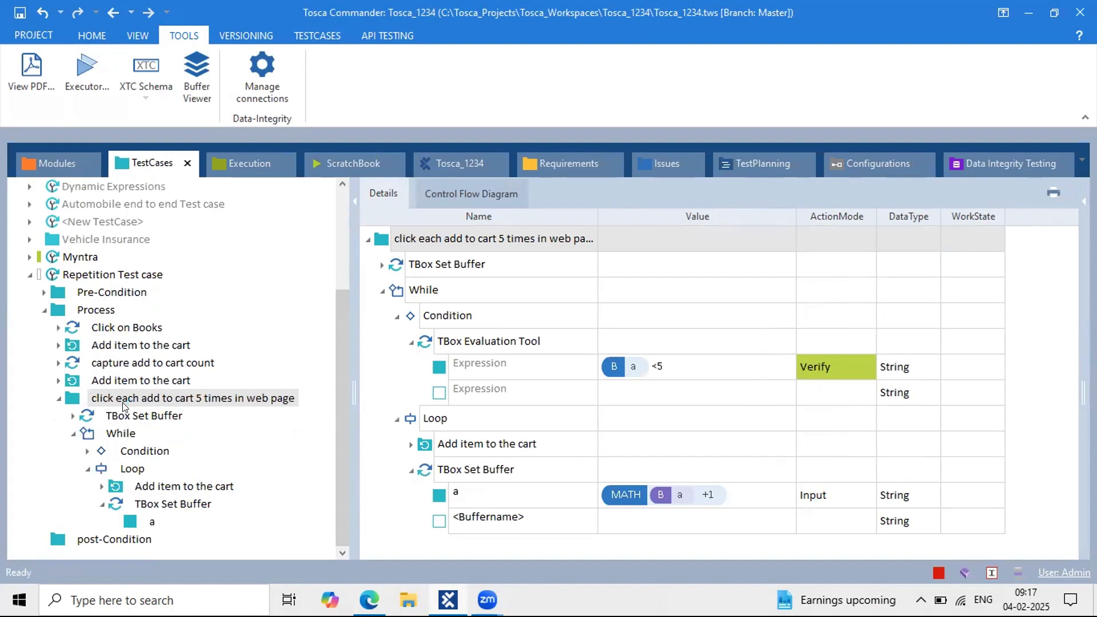
{"action": "left_click", "coordinate": [375, 263]}
{"action": "scroll", "coordinate": [583, 397], "scroll_direction": "down", "scroll_amount": 1}
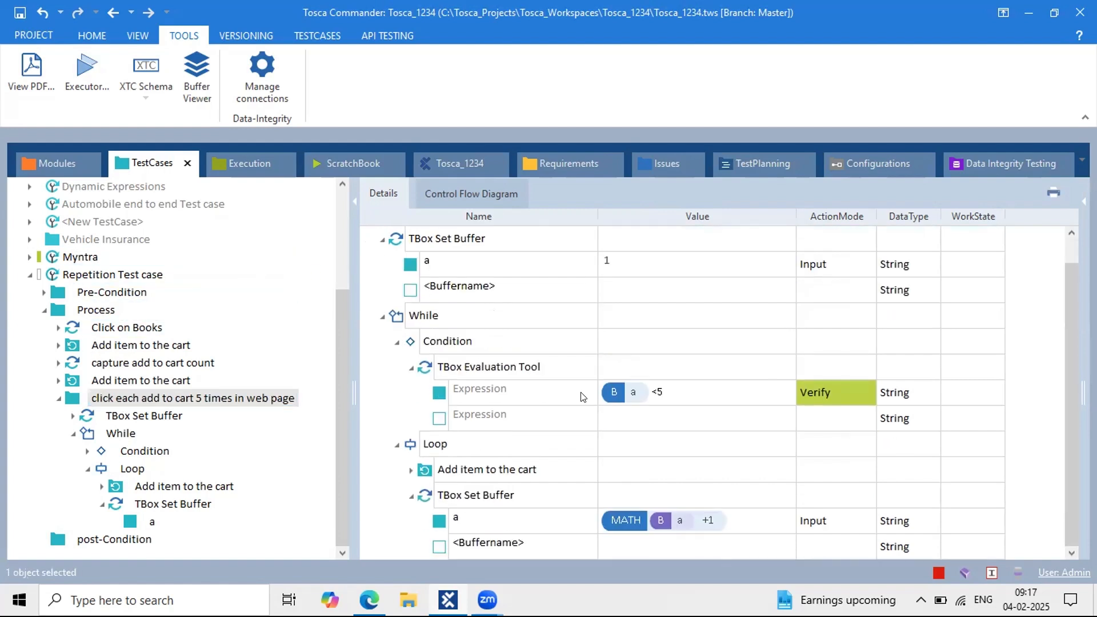
{"action": "left_click", "coordinate": [410, 471]}
{"action": "scroll", "coordinate": [566, 430], "scroll_direction": "down", "scroll_amount": 1}
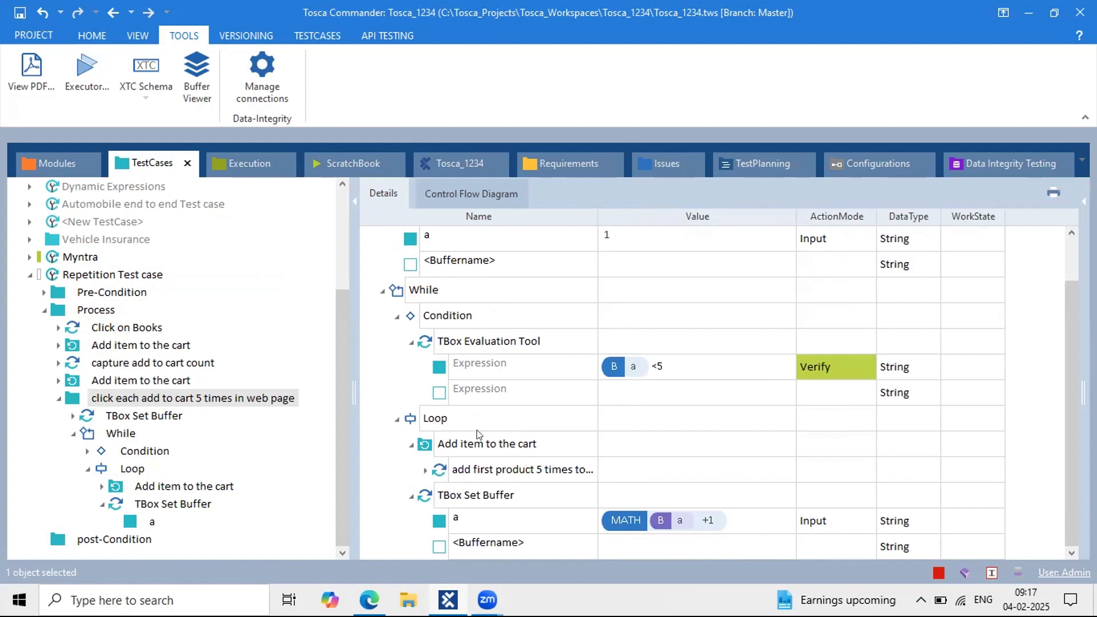
{"action": "left_click", "coordinate": [425, 470]}
{"action": "scroll", "coordinate": [555, 422], "scroll_direction": "down", "scroll_amount": 2}
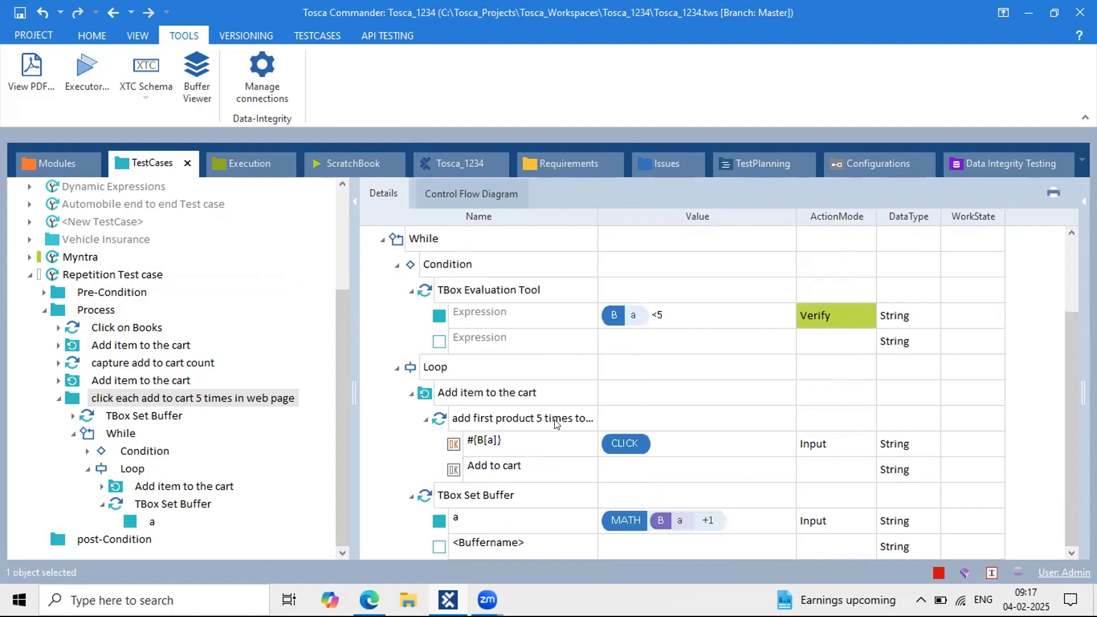
{"action": "scroll", "coordinate": [556, 423], "scroll_direction": "up", "scroll_amount": 4}
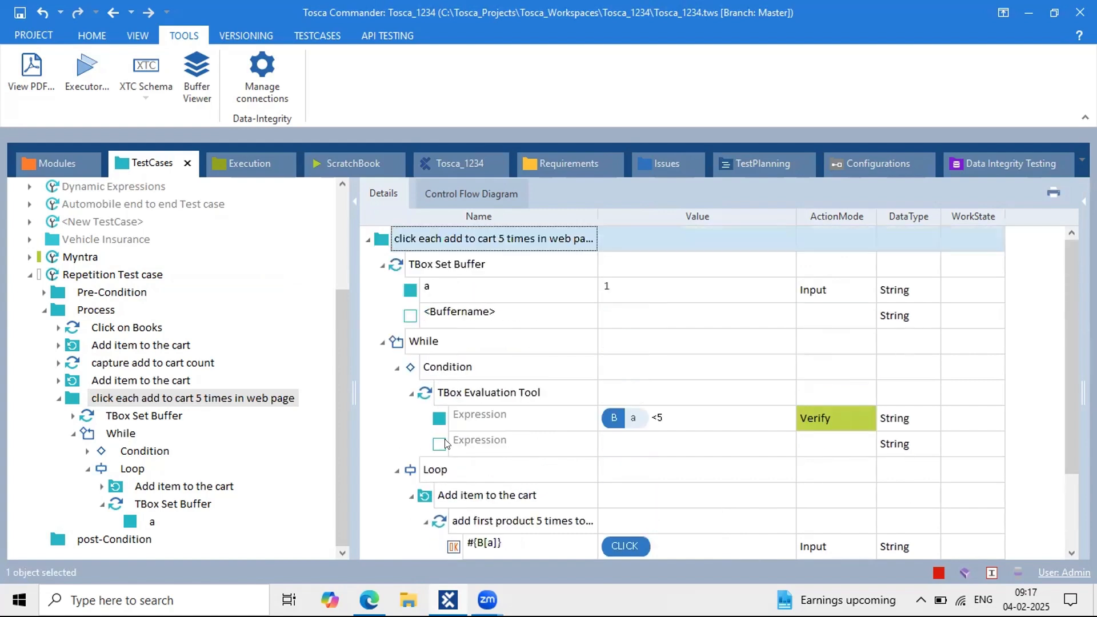
{"action": "left_click", "coordinate": [369, 600]}
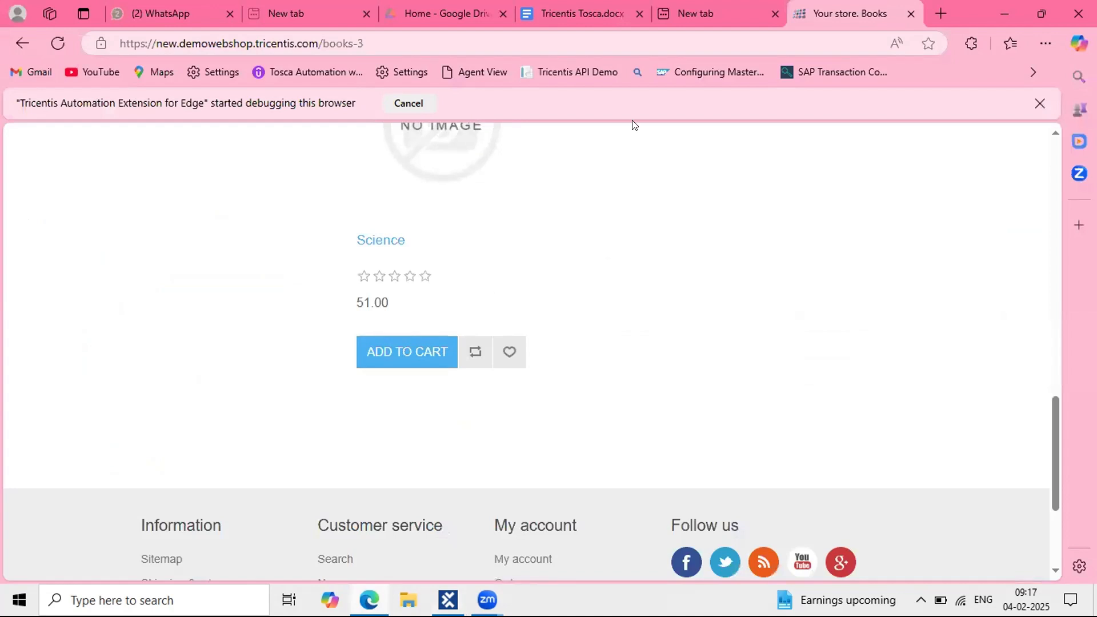
Step: In the Tricentis Tosca notes, delete the blank lines above Example
{"action": "left_click", "coordinate": [542, 17]}
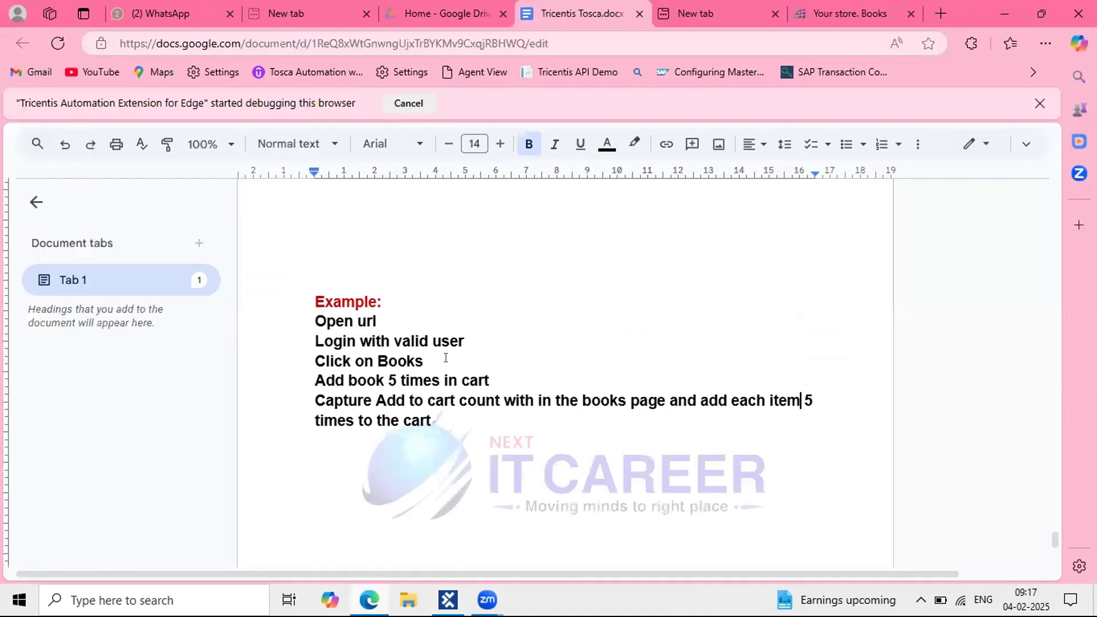
{"action": "scroll", "coordinate": [443, 358], "scroll_direction": "down", "scroll_amount": 1}
{"action": "scroll", "coordinate": [445, 357], "scroll_direction": "up", "scroll_amount": 4}
{"action": "scroll", "coordinate": [355, 404], "scroll_direction": "up", "scroll_amount": 1}
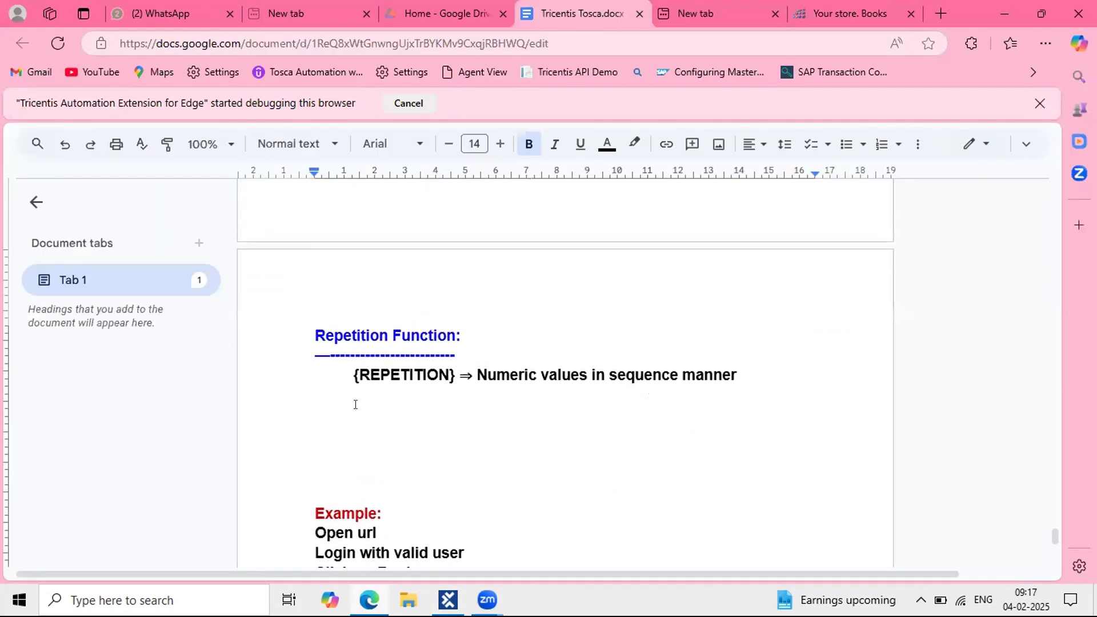
{"action": "left_click", "coordinate": [320, 481]}
{"action": "key", "text": "BackSpace"}
{"action": "key", "text": "BackSpace"}
{"action": "key", "text": "BackSpace"}
{"action": "key", "text": "BackSpace"}
{"action": "key", "text": "BackSpace"}
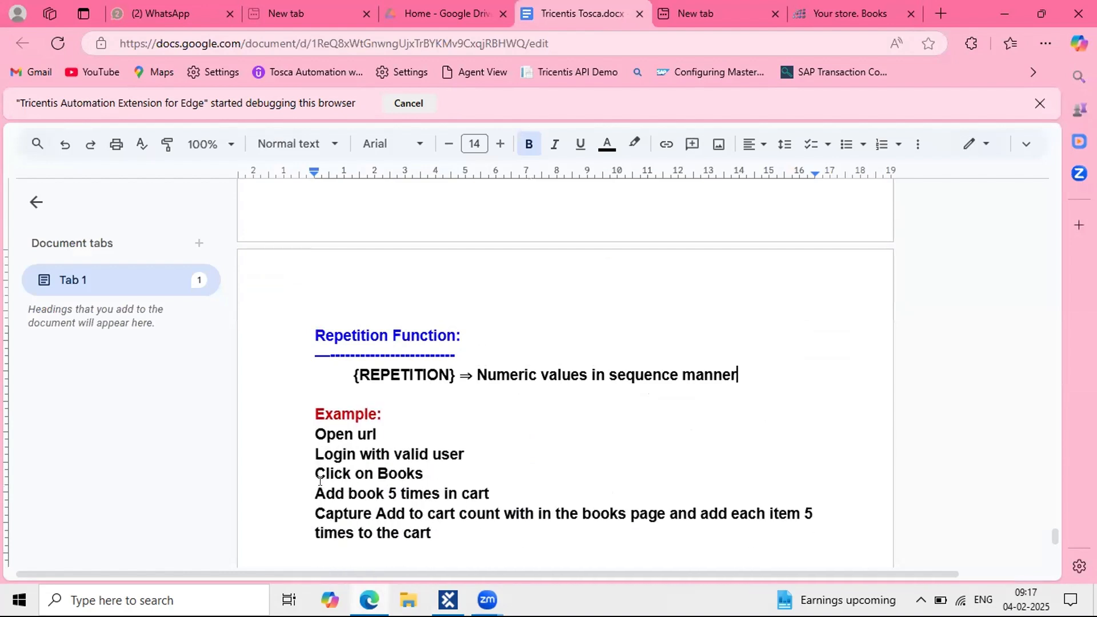
Step: Below the example steps, start the trace line 'A = 1 ; a<5 (T) ; A= A+1 =>'
{"action": "scroll", "coordinate": [355, 436], "scroll_direction": "down", "scroll_amount": 3}
{"action": "left_click", "coordinate": [321, 406]}
{"action": "key", "text": "Return"}
{"action": "key", "text": "Return"}
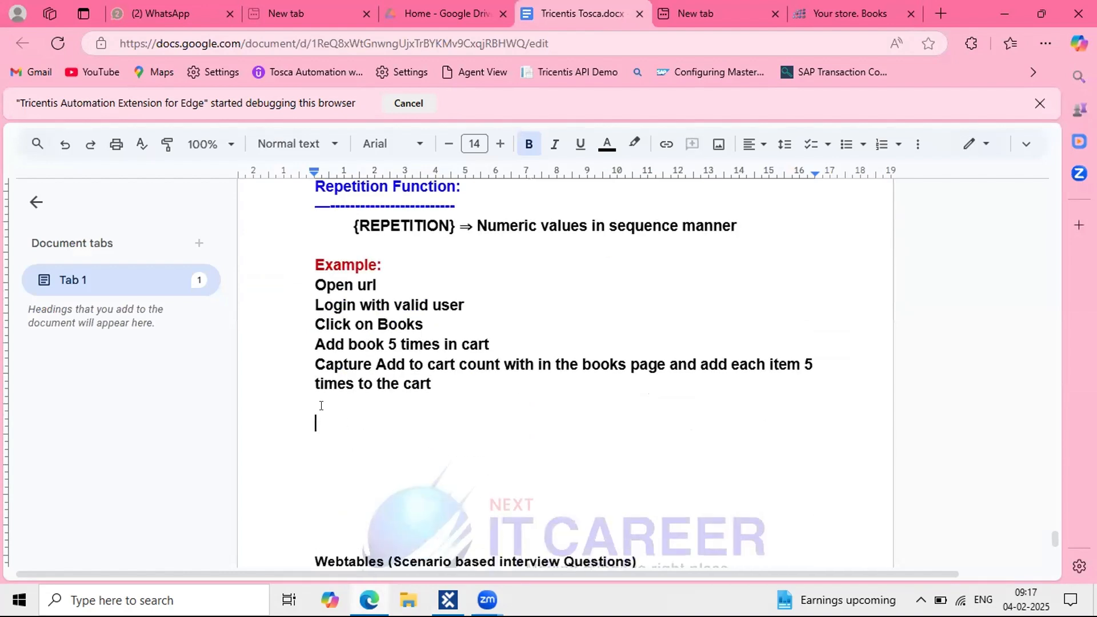
{"action": "type", "text": "A = 1"}
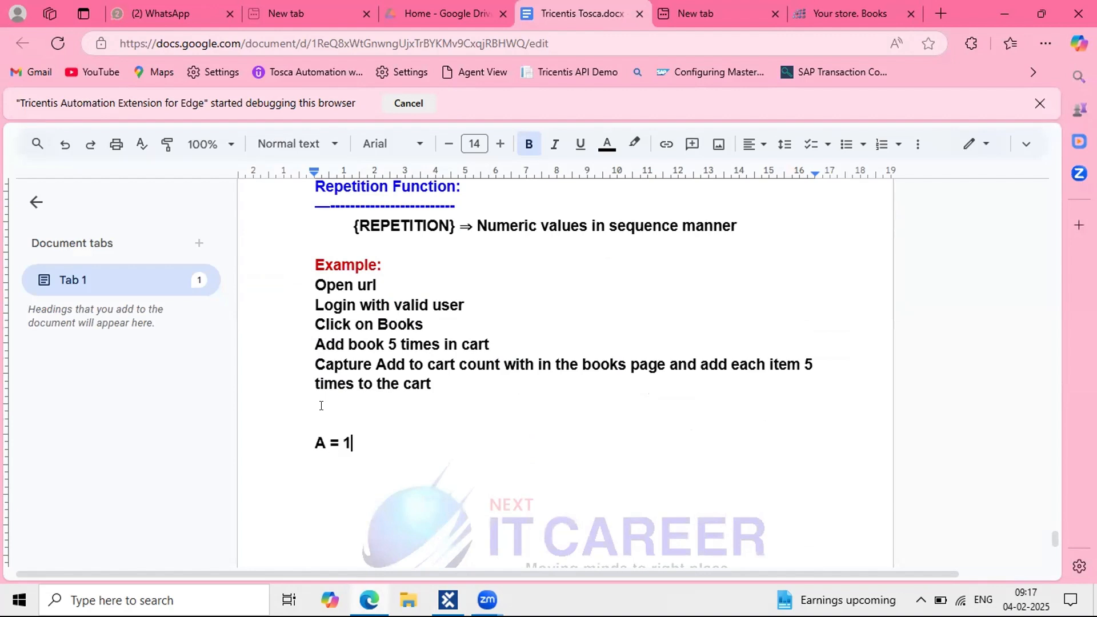
{"action": "key", "text": "Return"}
{"action": "key", "text": "BackSpace"}
{"action": "type", "text": "; a<5 ("}
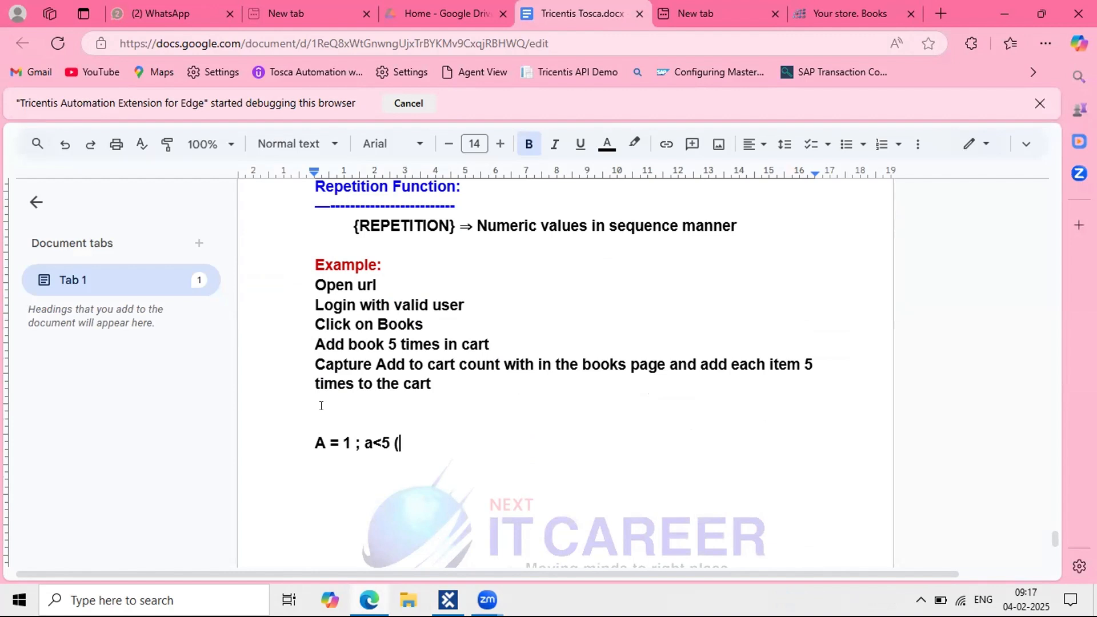
{"action": "type", "text": "T"}
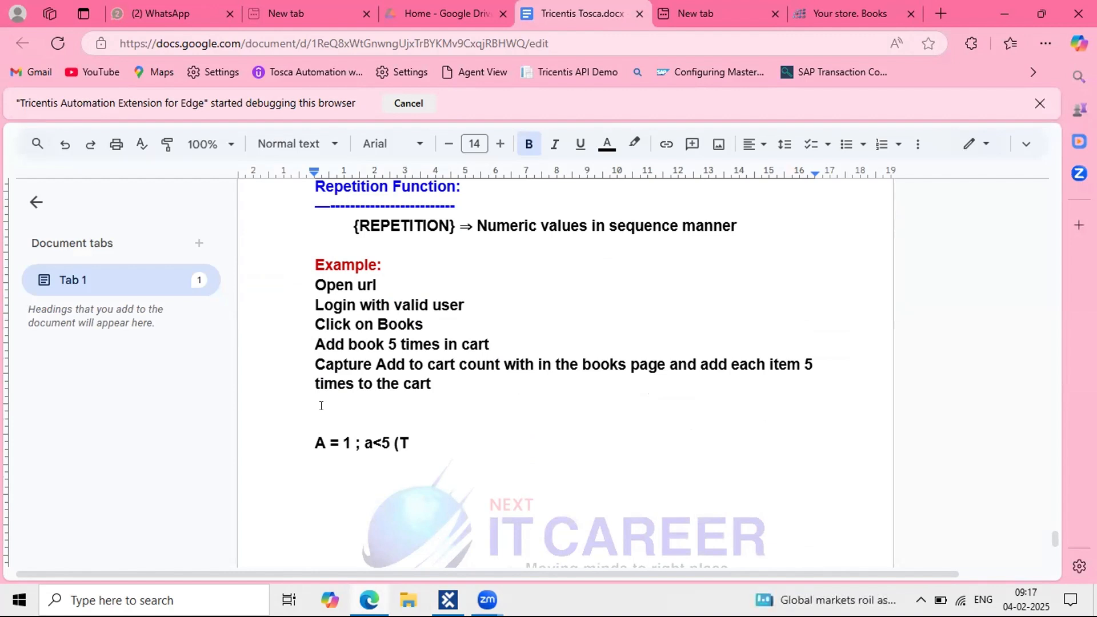
{"action": "type", "text": ")"}
{"action": "key", "text": "Tab"}
{"action": "type", "text": "; a"}
{"action": "key", "text": "BackSpace"}
{"action": "type", "text": "a"}
{"action": "key", "text": "BackSpace"}
{"action": "type", "text": "A= A+1 "}
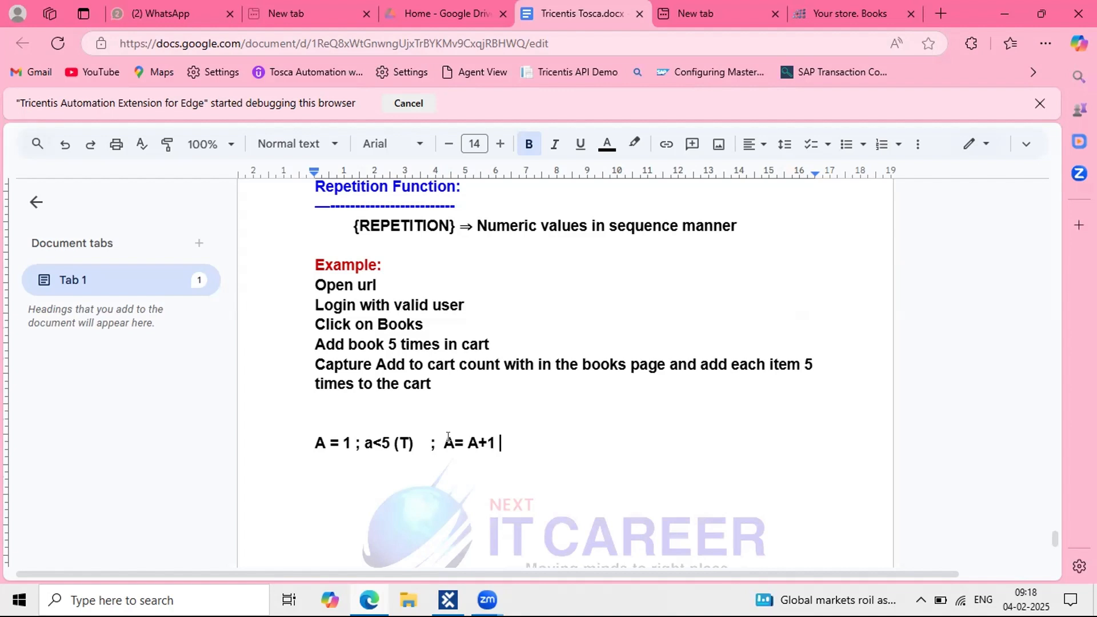
{"action": "type", "text": "=>"}
Step: Extend the first trace line with '{B[A]}+1 => 1+1 = 2'
{"action": "left_click", "coordinate": [480, 438]}
{"action": "left_click", "coordinate": [467, 437], "text": "shift"}
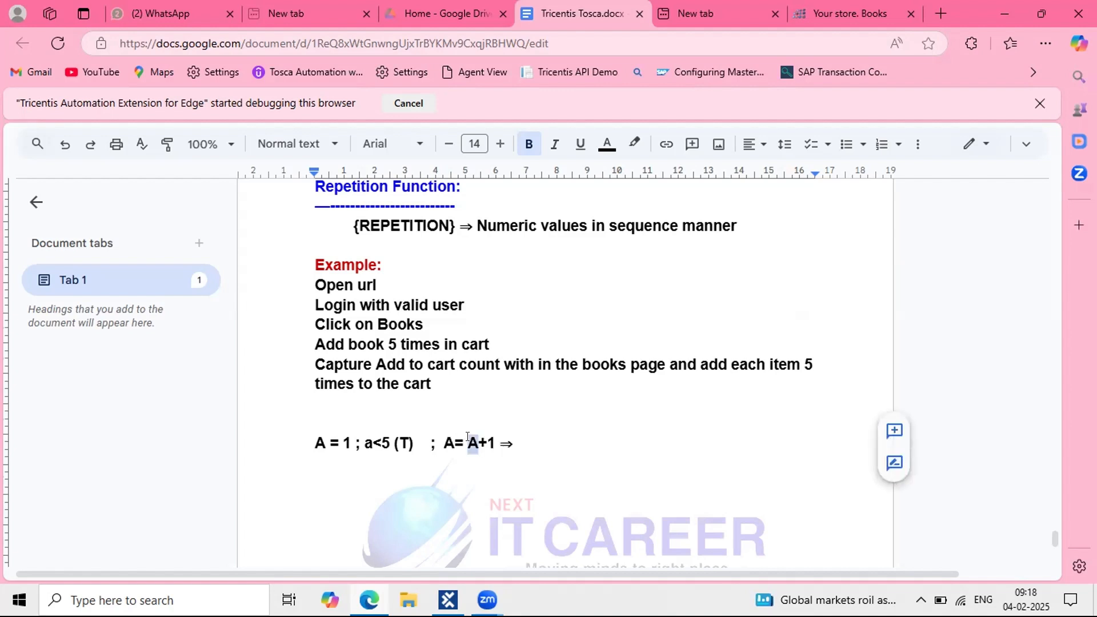
{"action": "left_click", "coordinate": [536, 437]}
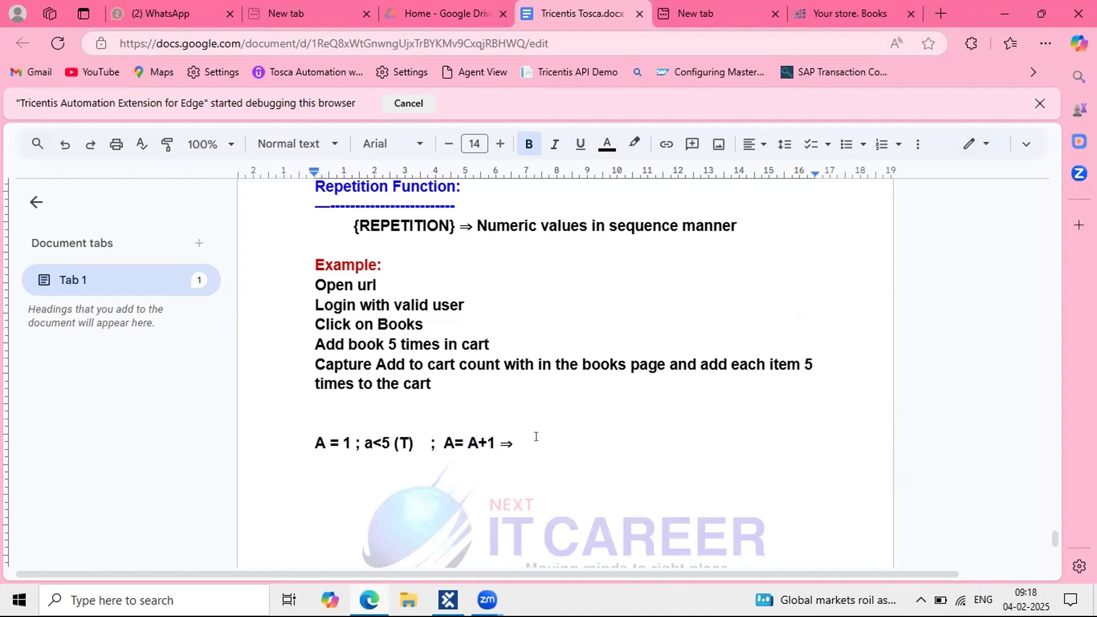
{"action": "type", "text": "{B[A]}+1"}
{"action": "left_click_drag", "start_coordinate": [519, 434], "coordinate": [573, 437]}
{"action": "left_click", "coordinate": [588, 438]}
{"action": "type", "text": "=>"}
{"action": "type", "text": " 1+1 "}
{"action": "type", "text": "="}
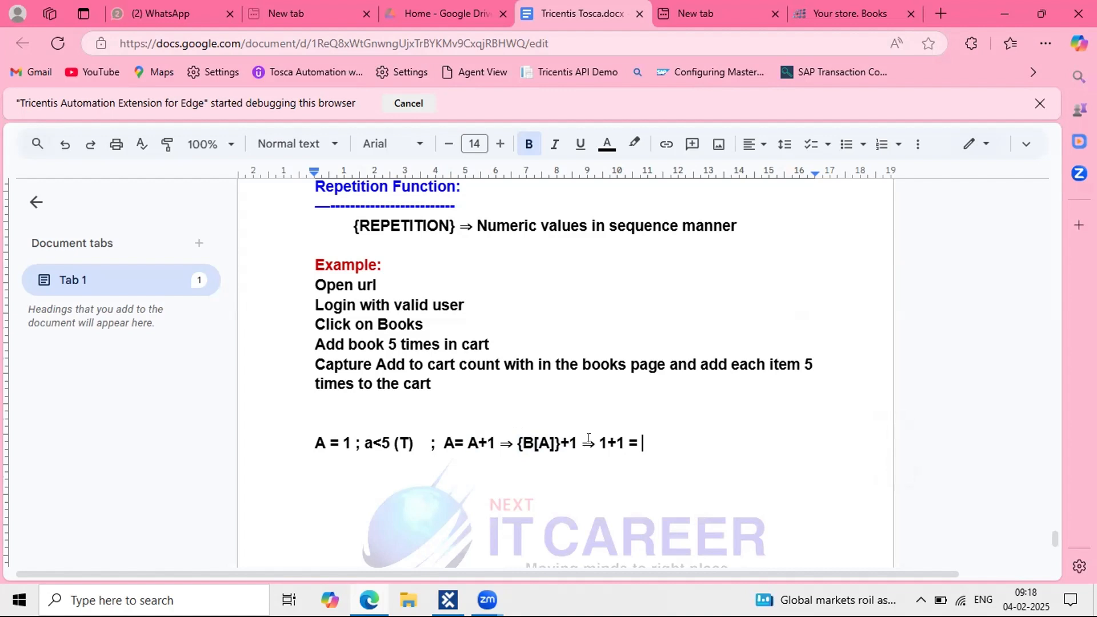
{"action": "type", "text": " 2"}
Step: Begin the second iteration line 'A=2 ; 2<5 (t) ; a=2+1 = 3'
{"action": "key", "text": "Return"}
{"action": "type", "text": "A=2 ;"}
{"action": "key", "text": "BackSpace"}
{"action": "key", "text": "BackSpace"}
{"action": "type", "text": "; 2<5 ("}
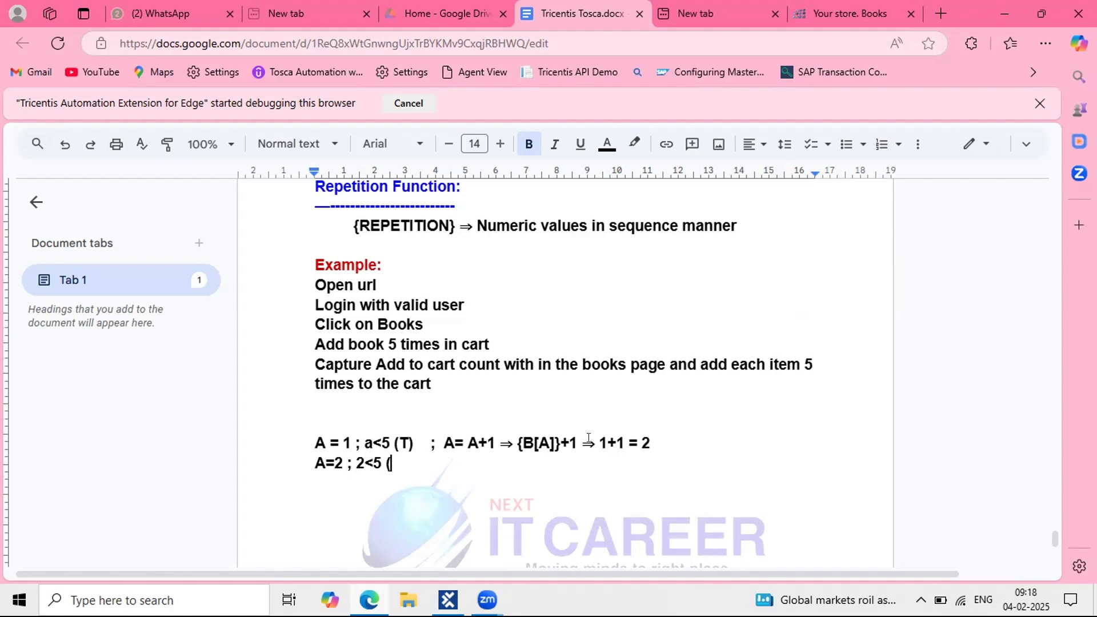
{"action": "type", "text": "t) ; a=2+1 = "}
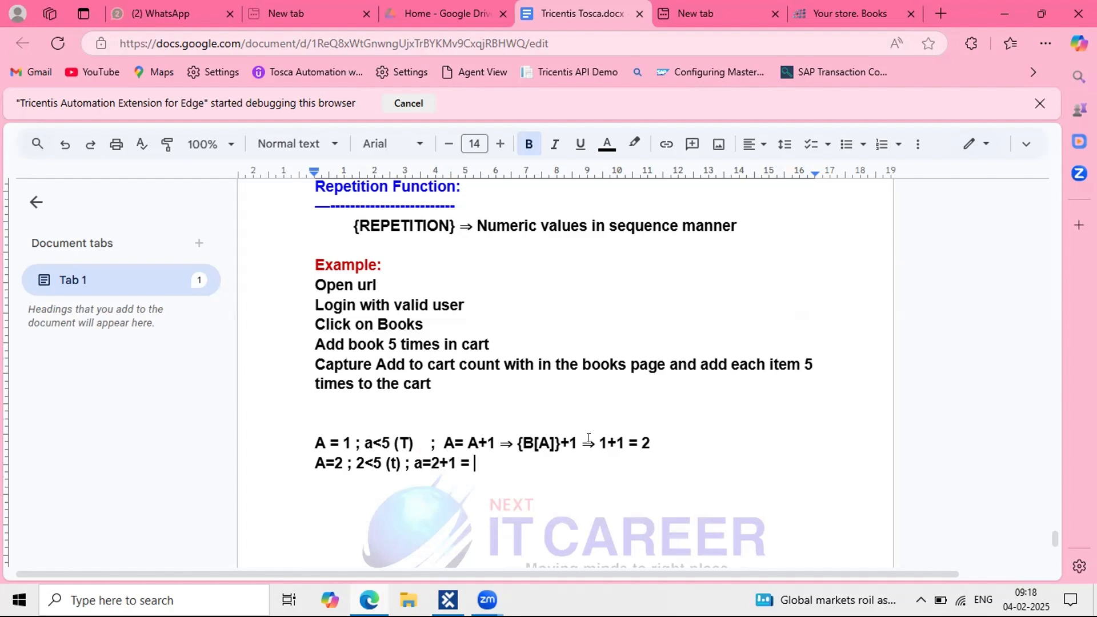
{"action": "type", "text": "3"}
Step: Add trace lines 'A=3; 3<5 (t); a = 3+1 = 4' and 'A=4; 4<5(T); a= 4+1 = 5'
{"action": "key", "text": "Return"}
{"action": "type", "text": "A=3; 3<"}
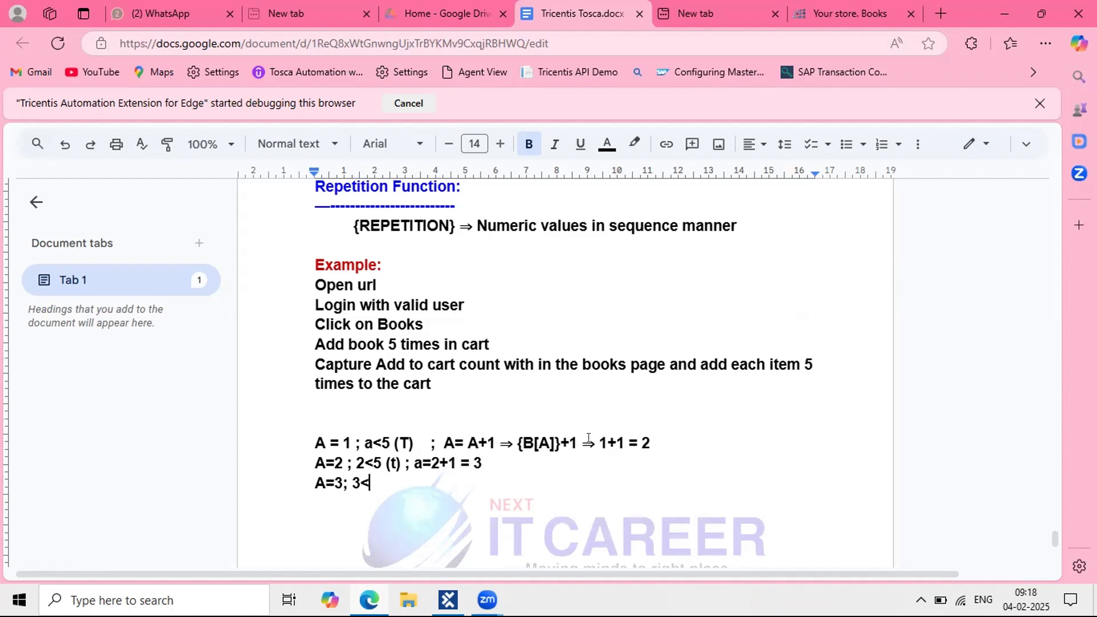
{"action": "type", "text": "5 (t); a = 3"}
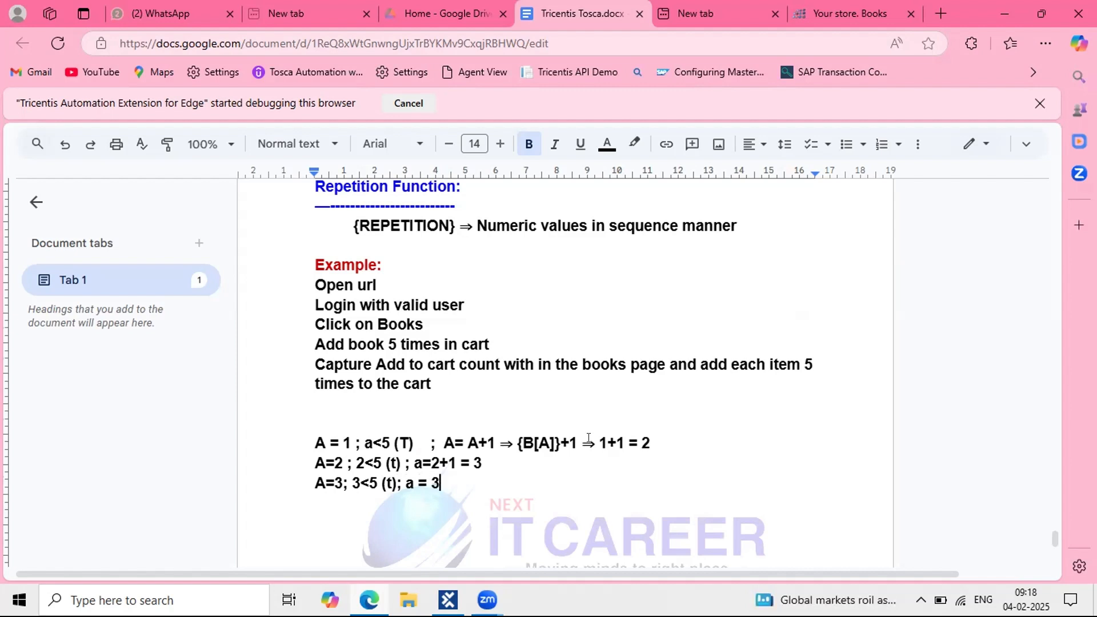
{"action": "type", "text": "+1 = 4"}
{"action": "key", "text": "Return"}
{"action": "type", "text": "A=4; "}
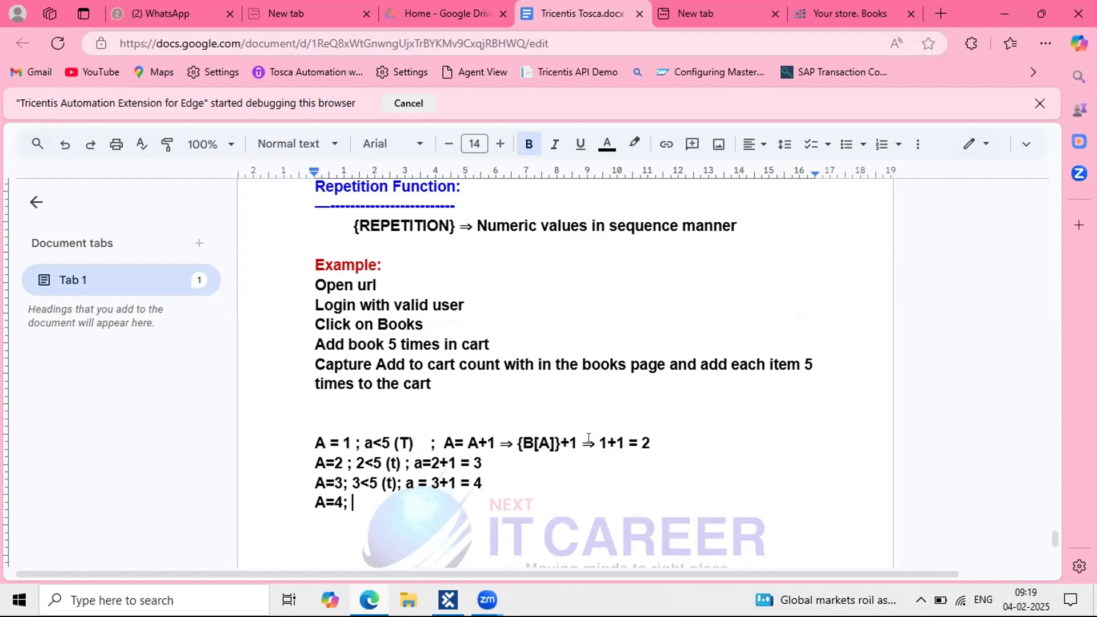
{"action": "type", "text": "4<5(T); a= "}
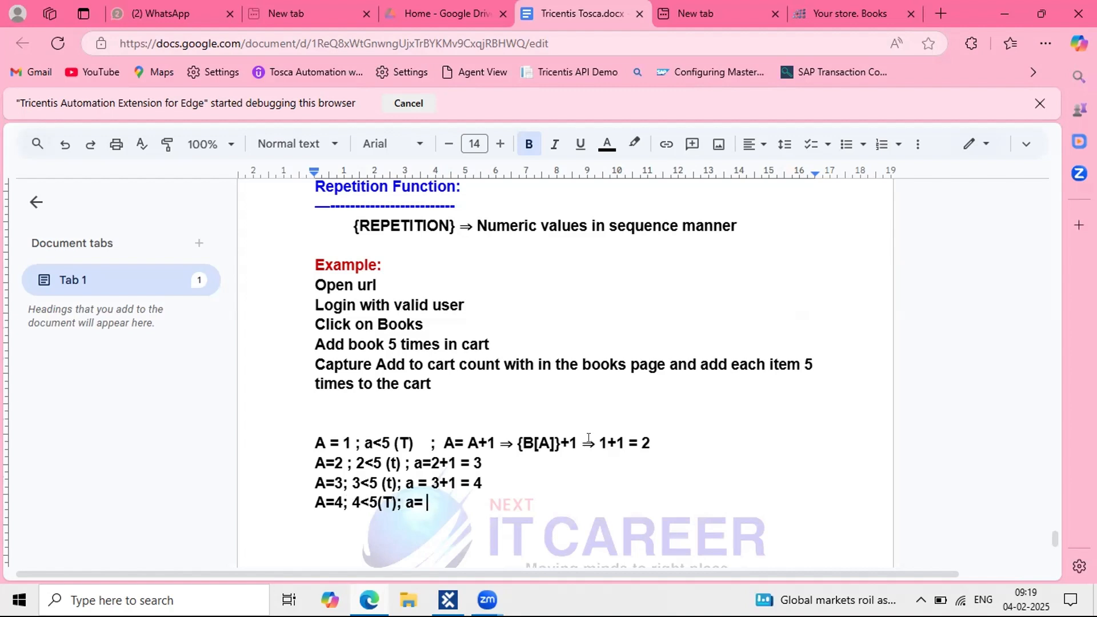
{"action": "type", "text": "4+2"}
{"action": "key", "text": "BackSpace"}
{"action": "type", "text": "1 = 5"}
Step: Add 'A=5; 5<5 (F) => stop execution', highlight the five trace lines, and return to Tosca Commander
{"action": "key", "text": "Return"}
{"action": "type", "text": "A=5"}
{"action": "key", "text": "BackSpace"}
{"action": "type", "text": "; "}
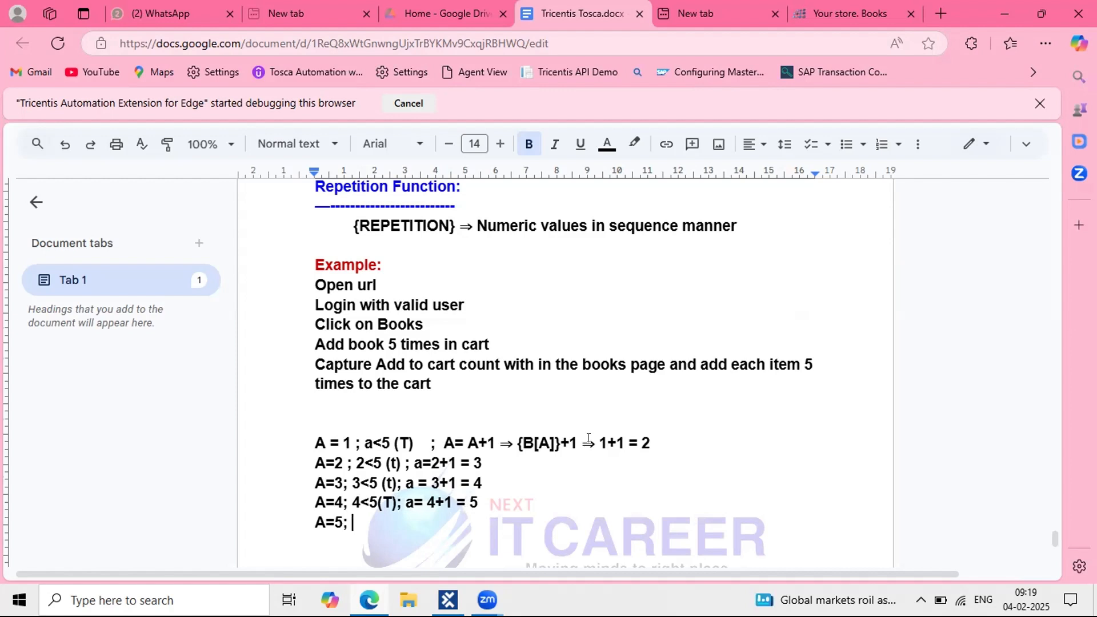
{"action": "type", "text": "5<5 "}
{"action": "type", "text": "(F)"}
{"action": "type", "text": " =>"}
{"action": "type", "text": " stop "}
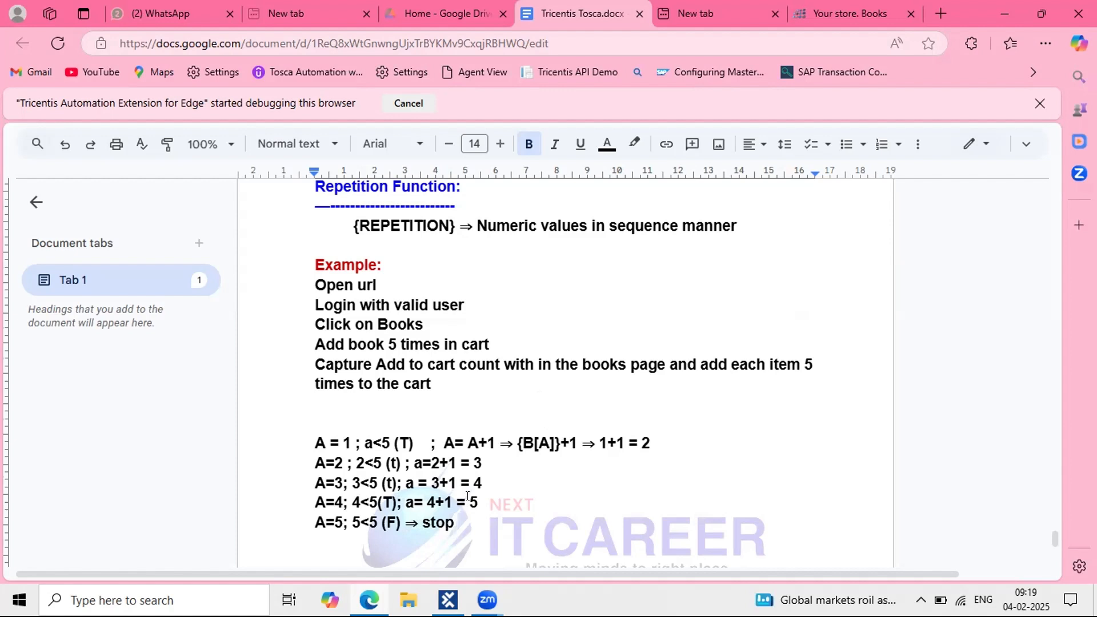
{"action": "type", "text": "execution"}
{"action": "scroll", "coordinate": [342, 446], "scroll_direction": "down", "scroll_amount": 1}
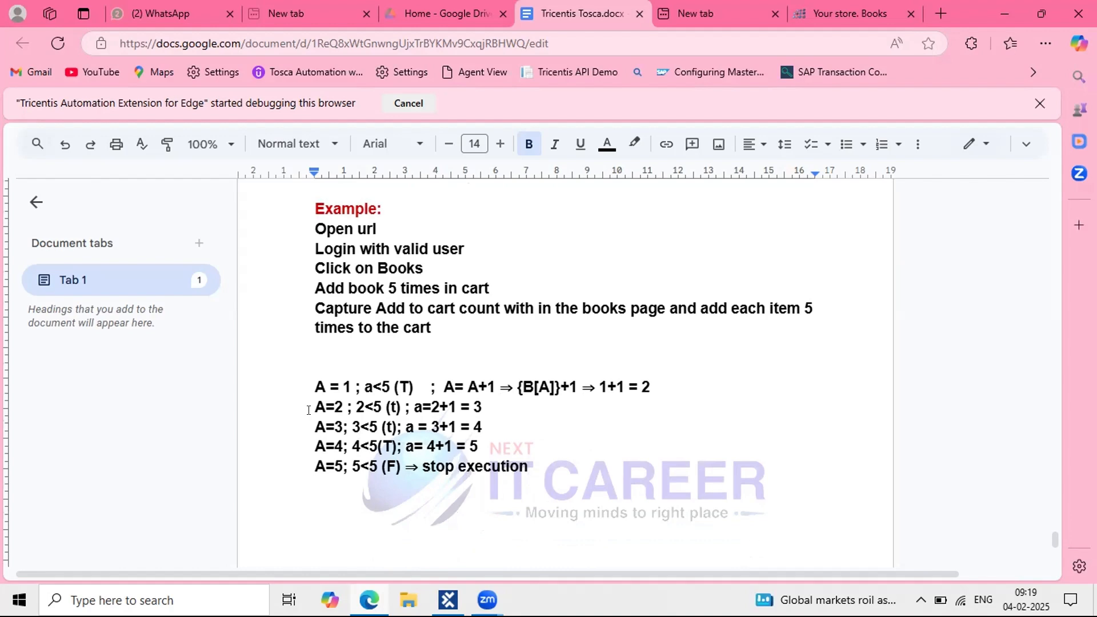
{"action": "left_click_drag", "start_coordinate": [314, 386], "coordinate": [528, 466]}
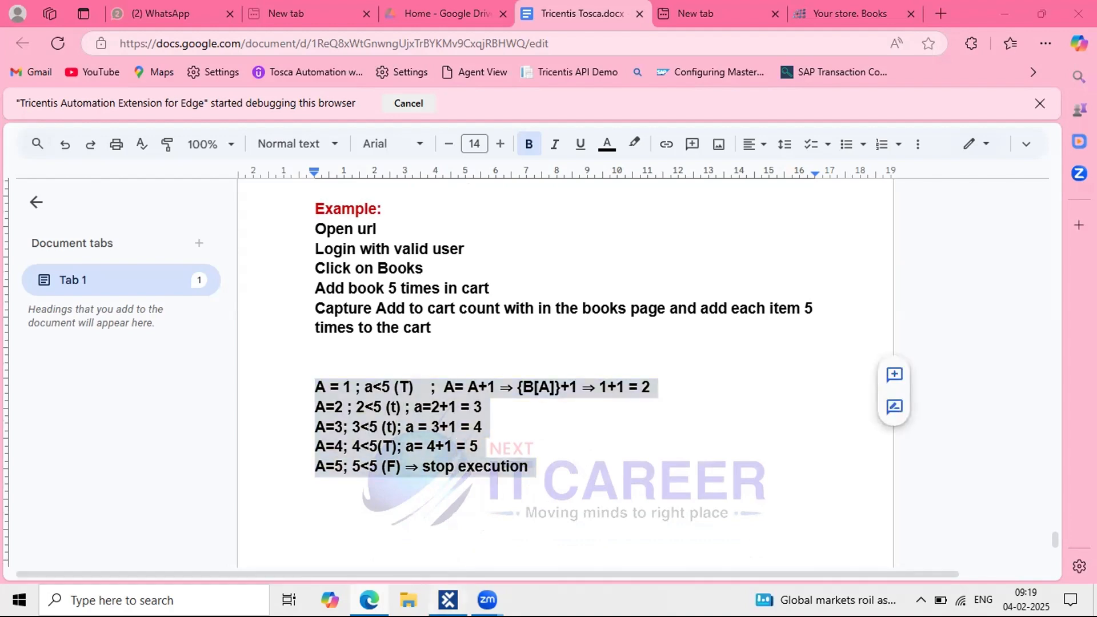
{"action": "key", "text": "alt+Tab"}
Step: Review the TBox Set Buffer step with buffer a's starting value 1 and the TBox Evaluation Tool, then show Modules
{"action": "left_click", "coordinate": [454, 278]}
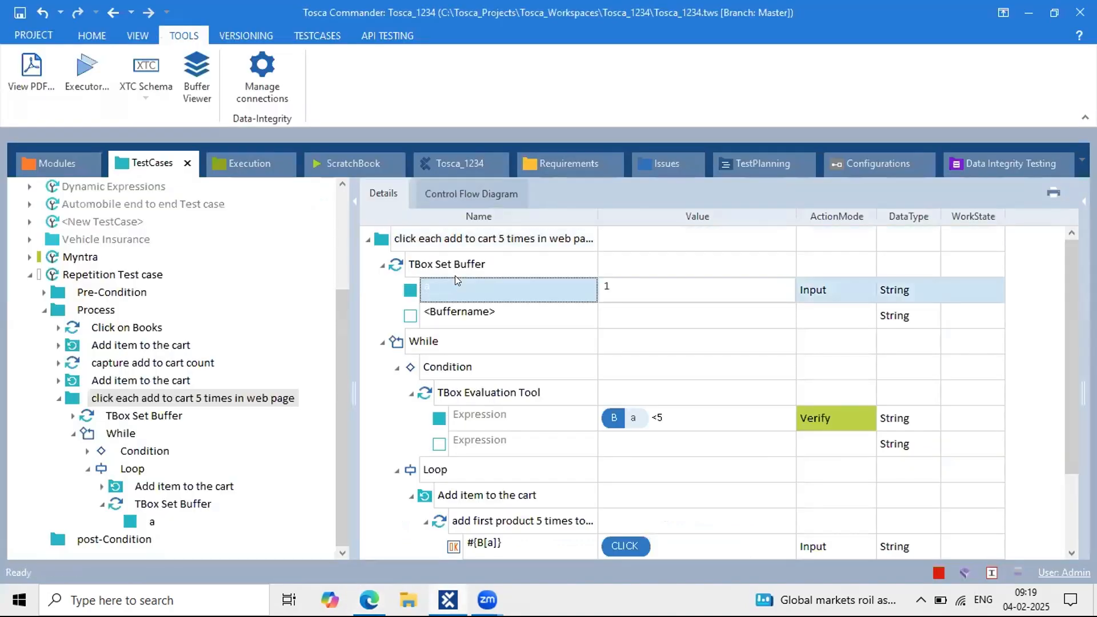
{"action": "left_click", "coordinate": [489, 260]}
{"action": "left_click", "coordinate": [490, 259]}
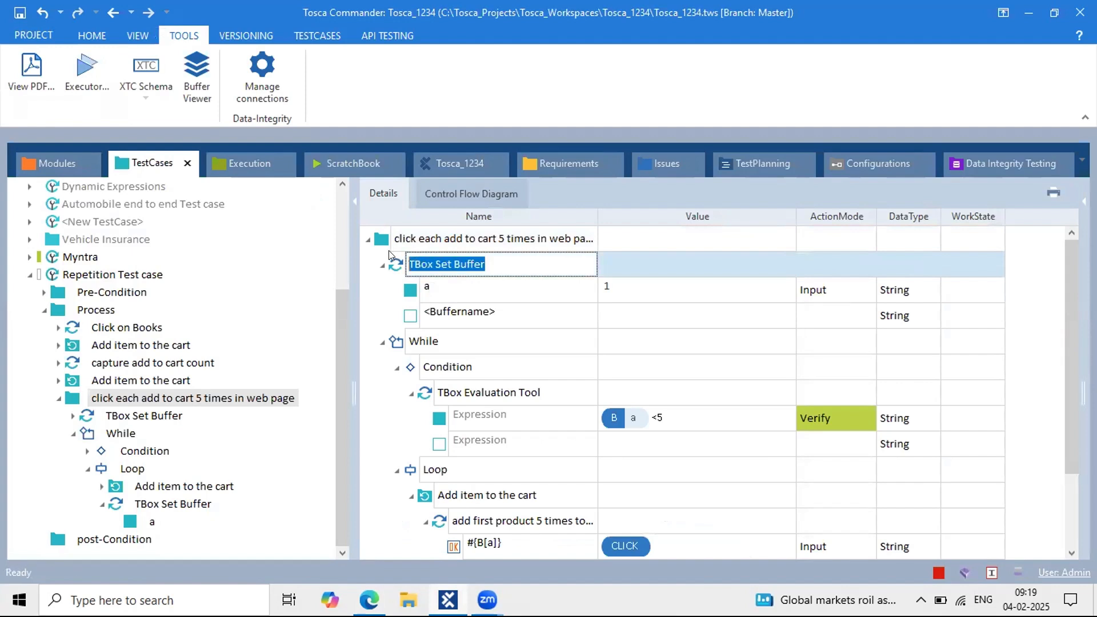
{"action": "left_click", "coordinate": [620, 293]}
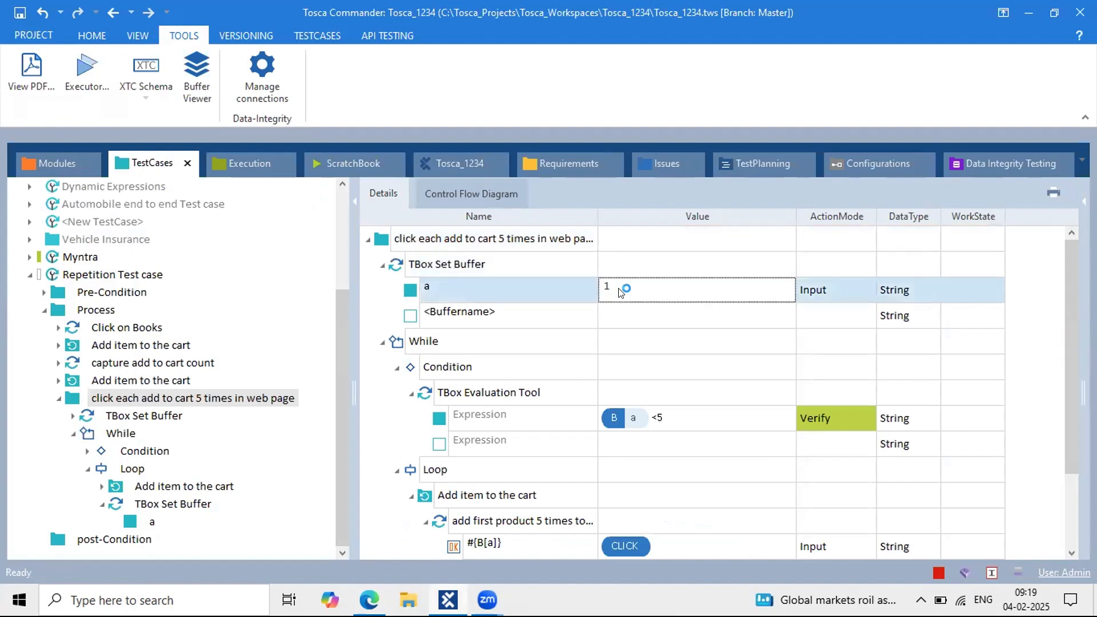
{"action": "left_click", "coordinate": [620, 293]}
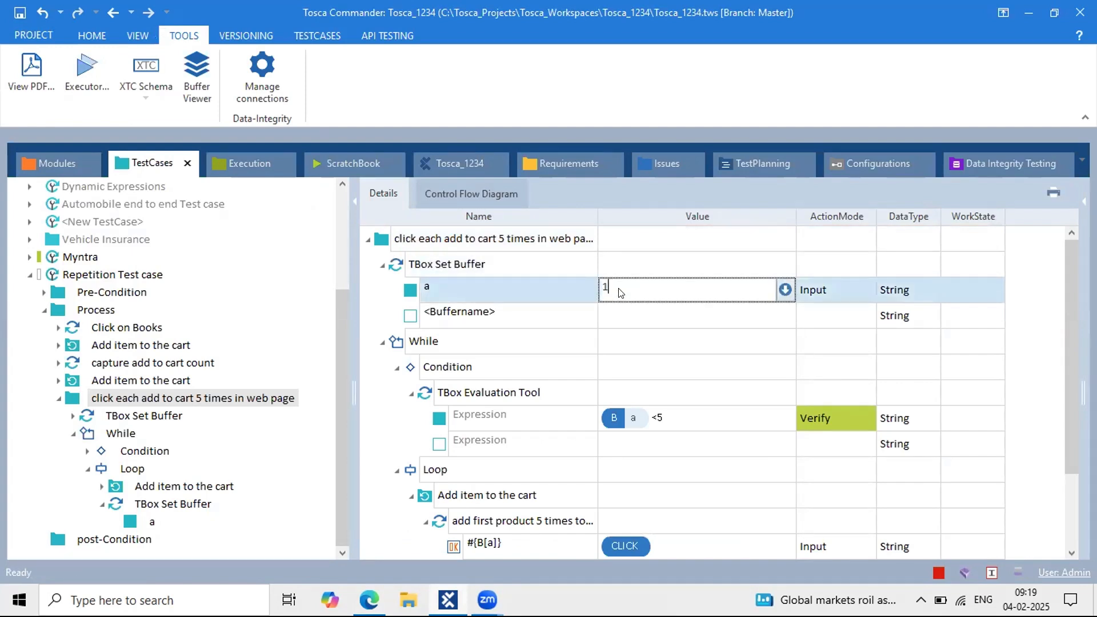
{"action": "left_click", "coordinate": [479, 355]}
{"action": "scroll", "coordinate": [479, 355], "scroll_direction": "down", "scroll_amount": 1}
{"action": "left_click", "coordinate": [560, 315]}
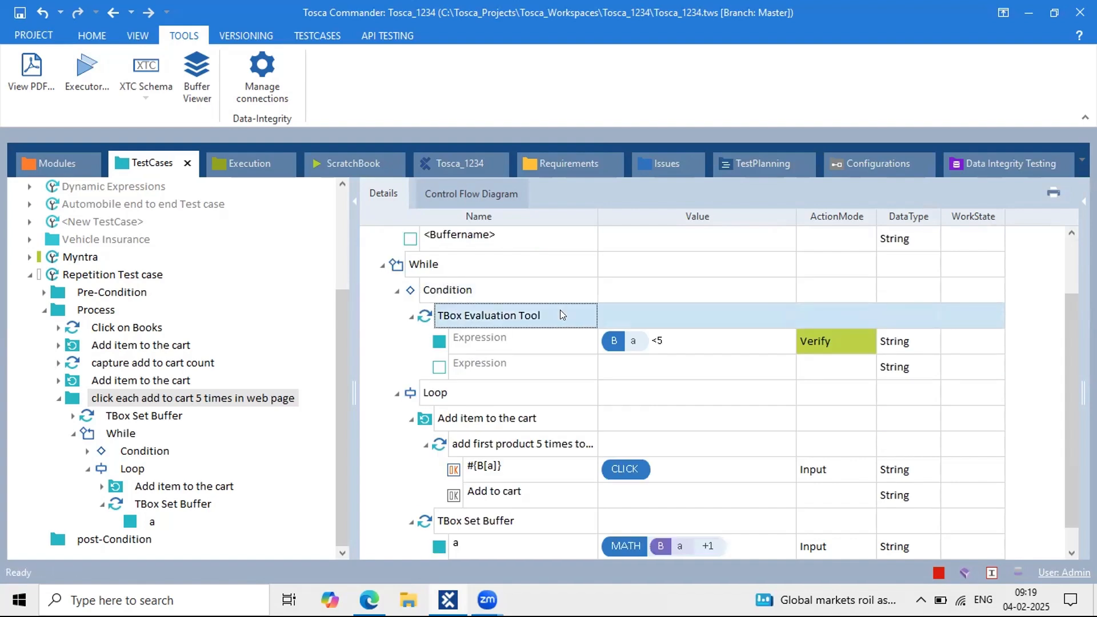
{"action": "left_click", "coordinate": [560, 312]}
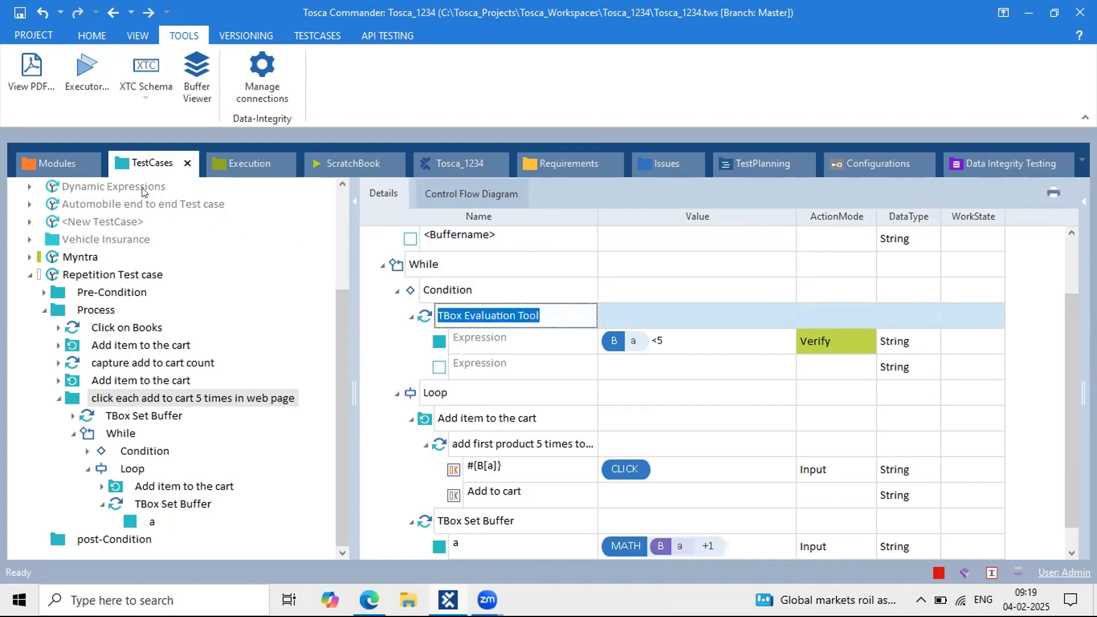
{"action": "left_click", "coordinate": [43, 163]}
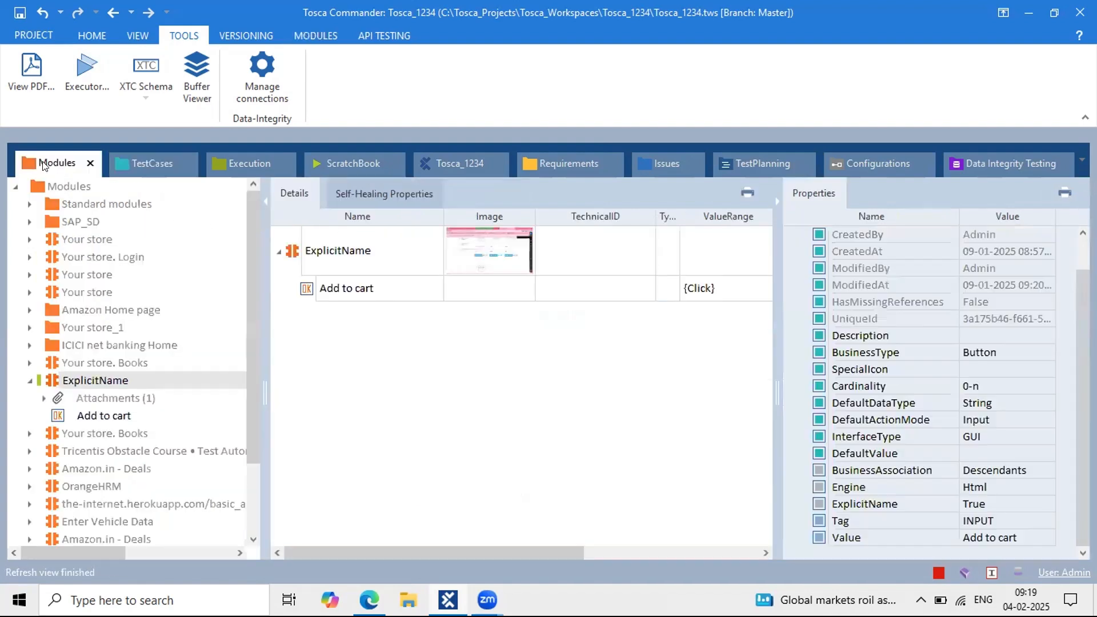
Step: Inspect the TBox Evaluation Tool module under Standard modules > TBox Automation Tools > Expression Evaluation, then return to the test case
{"action": "left_click", "coordinate": [30, 204]}
{"action": "left_click", "coordinate": [44, 222]}
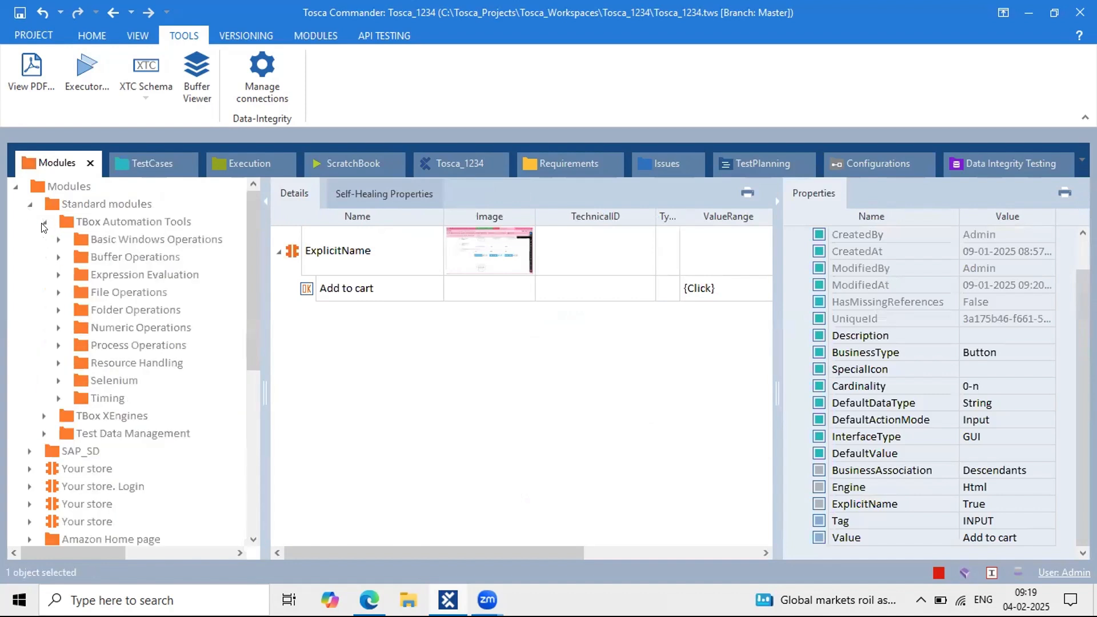
{"action": "left_click", "coordinate": [114, 275]}
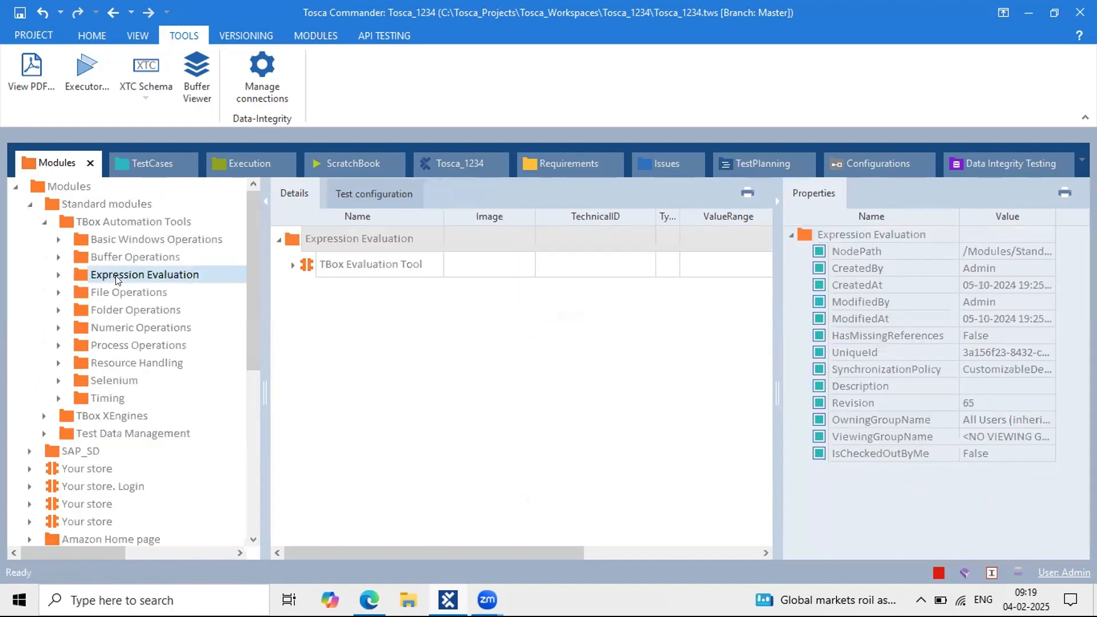
{"action": "double_click", "coordinate": [375, 261]}
{"action": "double_click", "coordinate": [373, 260]}
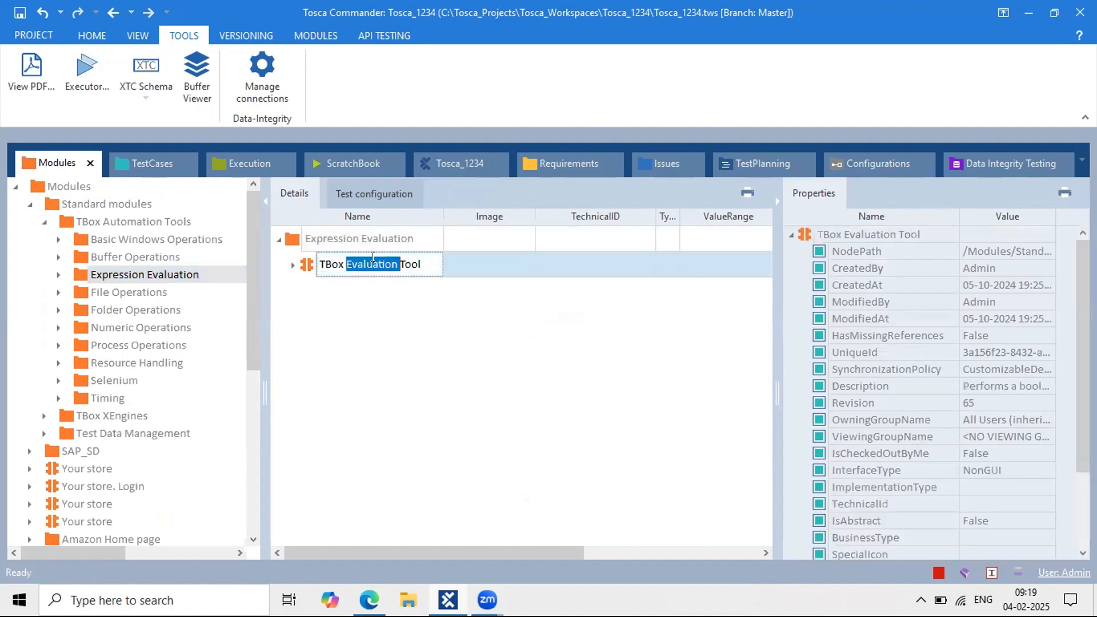
{"action": "left_click_drag", "start_coordinate": [420, 263], "coordinate": [309, 262]}
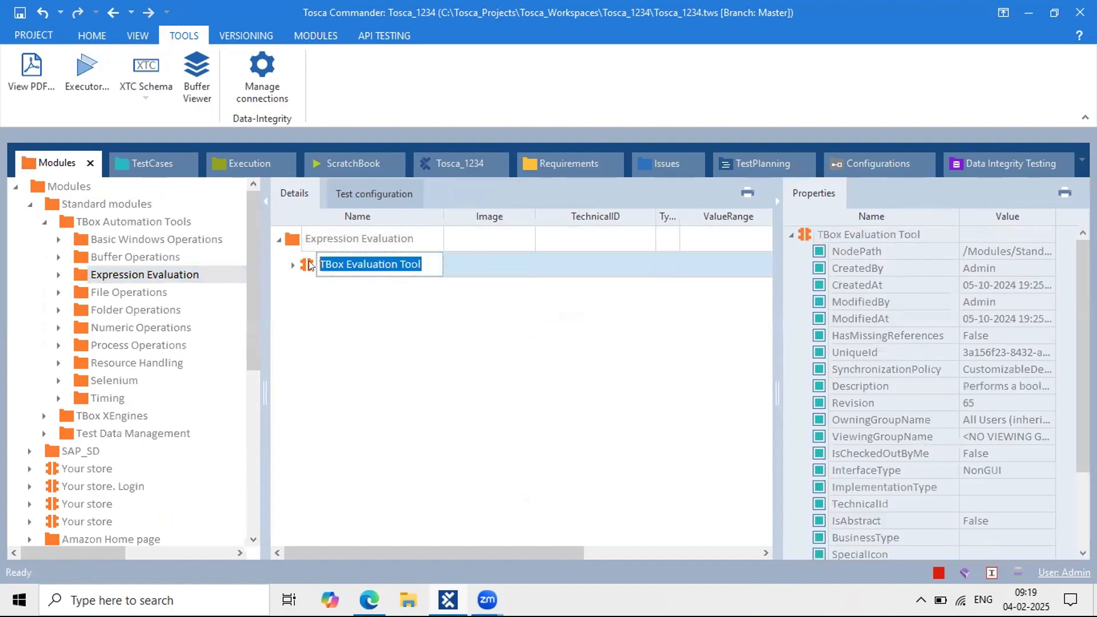
{"action": "left_click", "coordinate": [290, 264]}
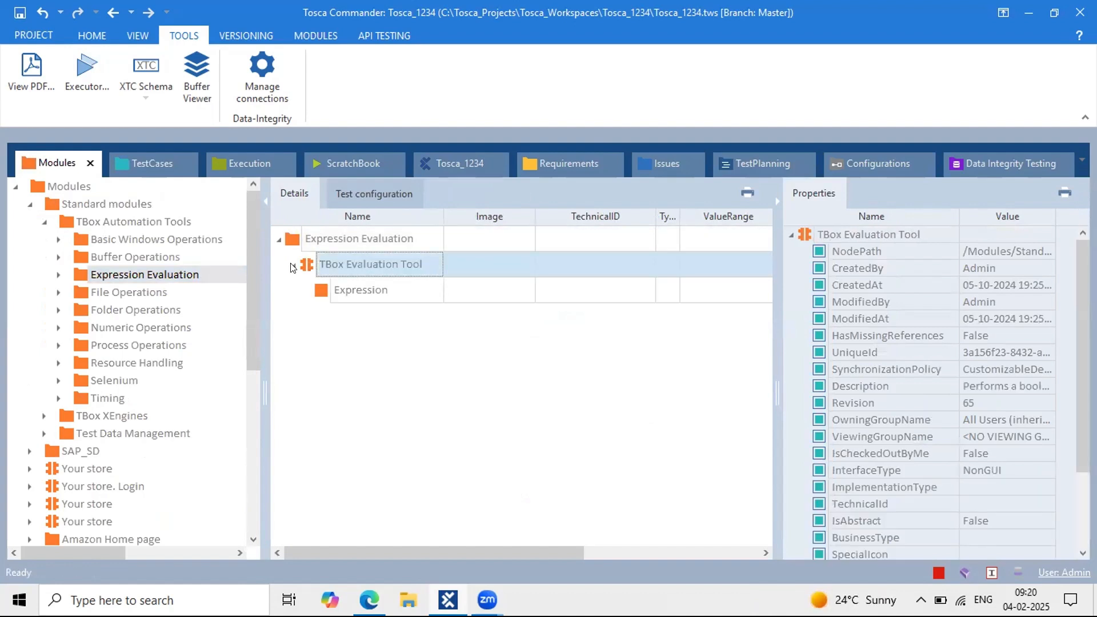
{"action": "left_click", "coordinate": [292, 266]}
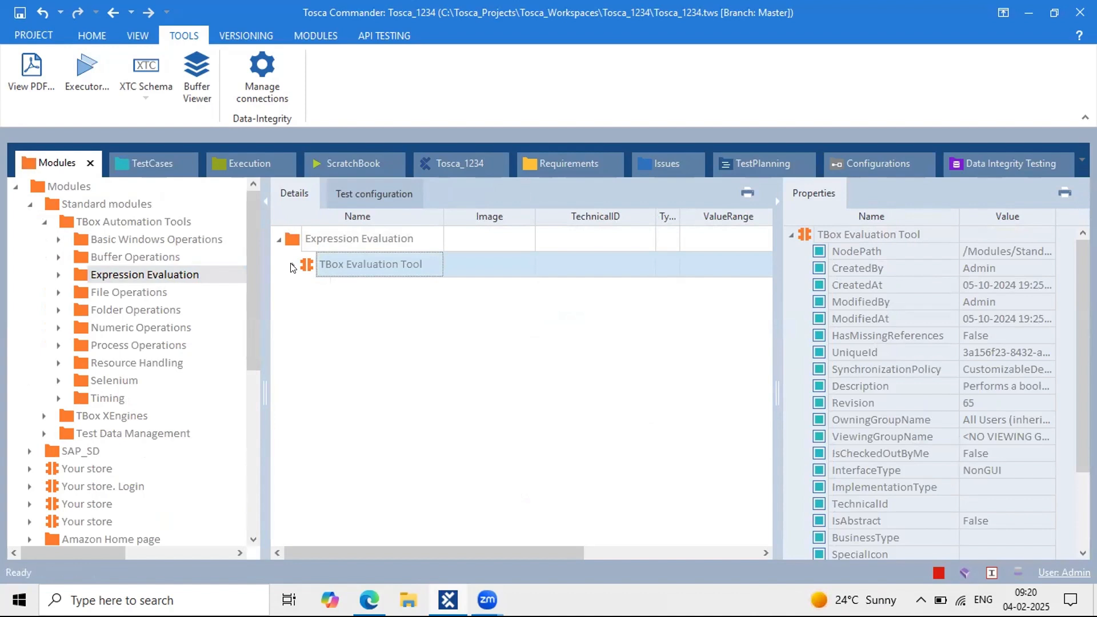
{"action": "left_click", "coordinate": [153, 158]}
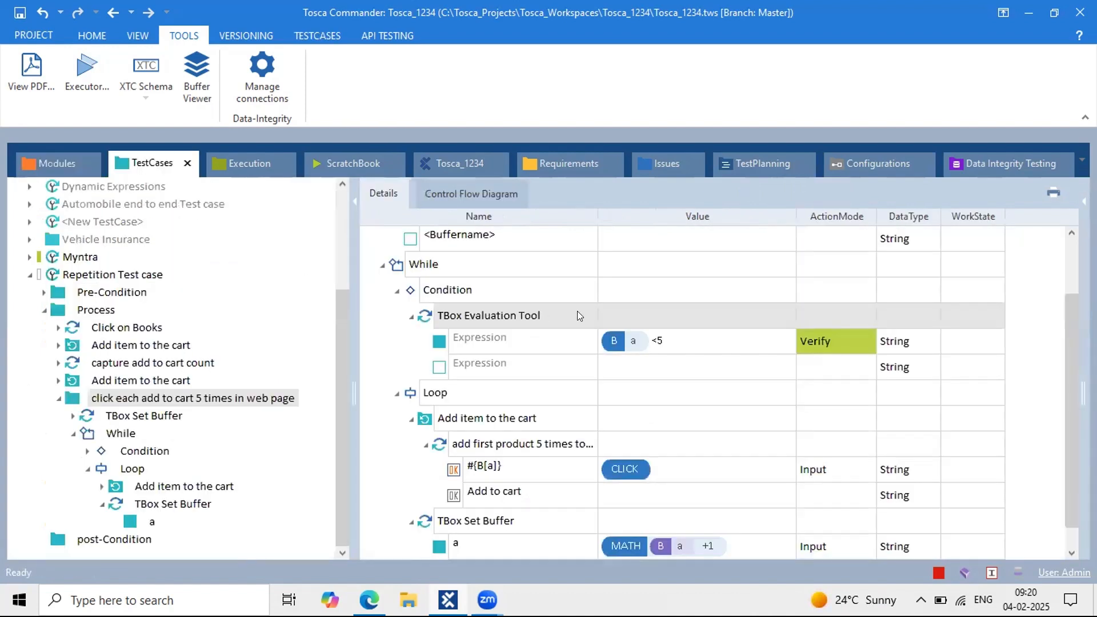
Step: Review the While condition {B[a]}<5 and buffer a's starting value 1
{"action": "left_click", "coordinate": [635, 338]}
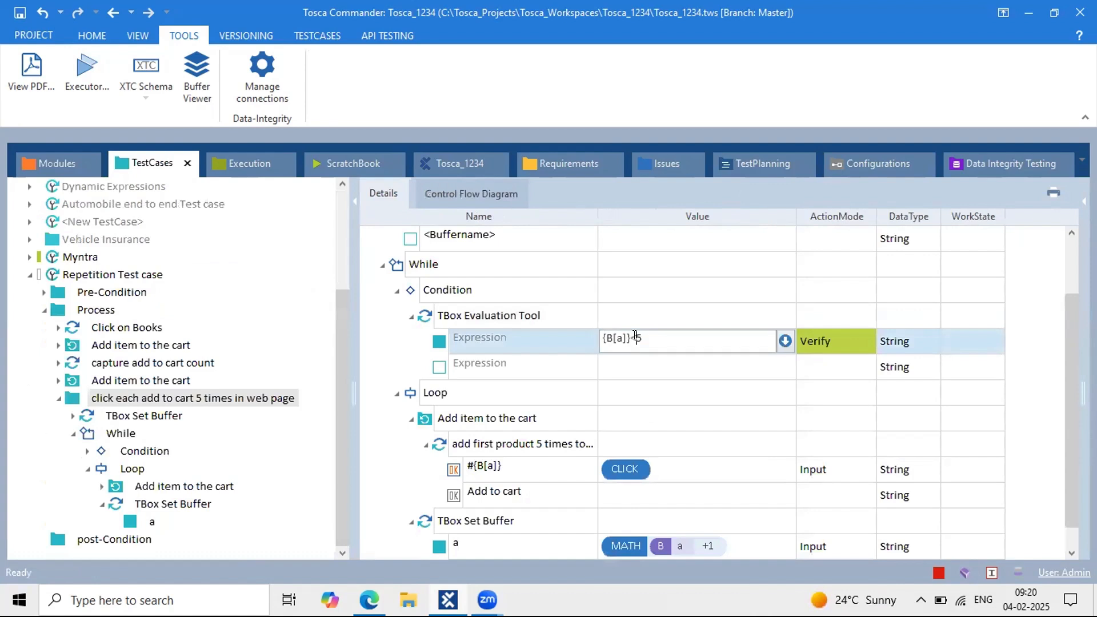
{"action": "left_click_drag", "start_coordinate": [651, 340], "coordinate": [597, 341]}
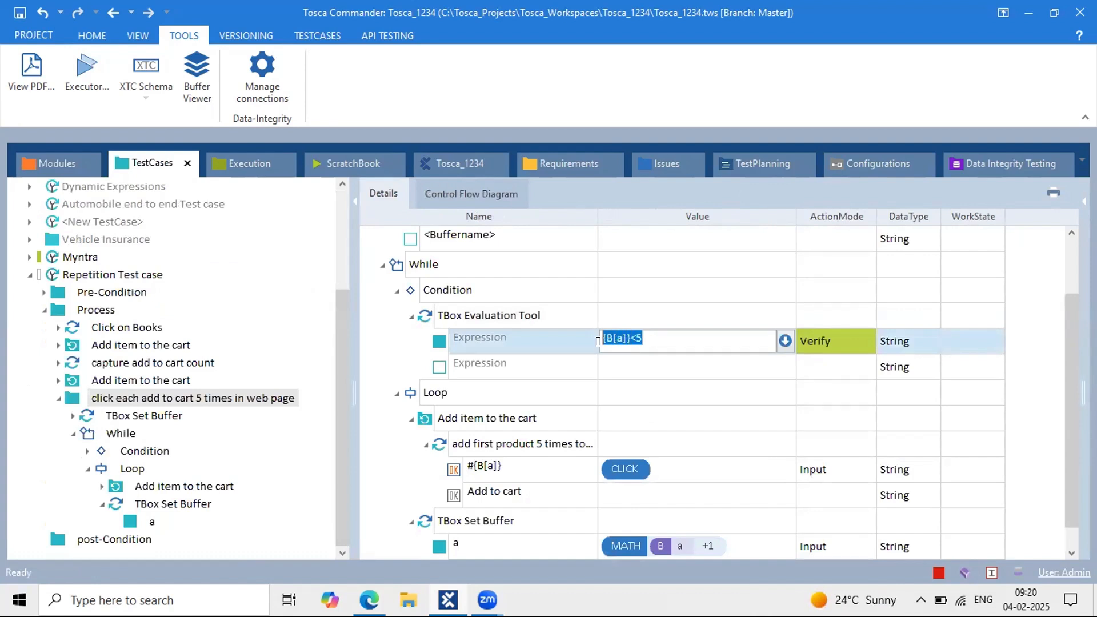
{"action": "left_click", "coordinate": [648, 339]}
{"action": "left_click", "coordinate": [518, 254]}
{"action": "scroll", "coordinate": [518, 250], "scroll_direction": "up", "scroll_amount": 1}
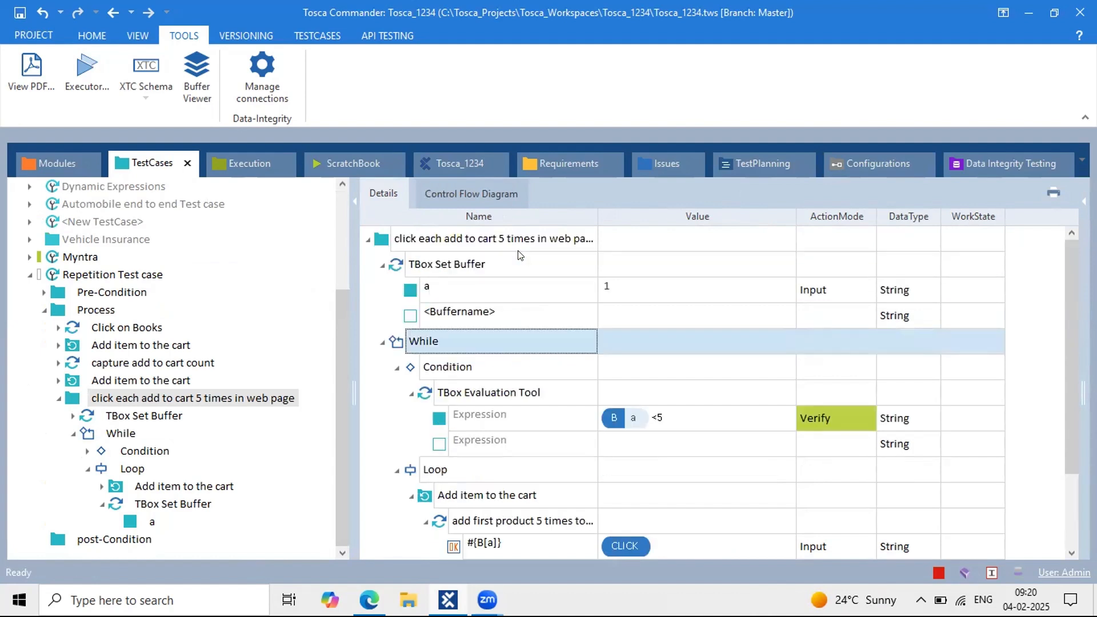
{"action": "left_click", "coordinate": [611, 290]}
{"action": "left_click", "coordinate": [669, 419]}
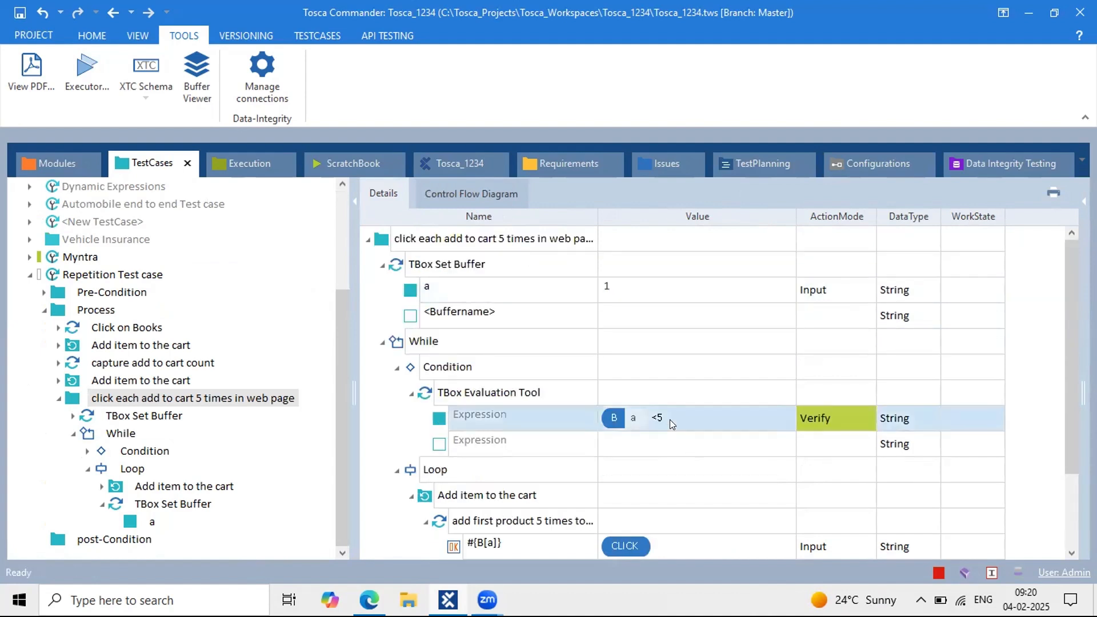
{"action": "scroll", "coordinate": [669, 420], "scroll_direction": "down", "scroll_amount": 1}
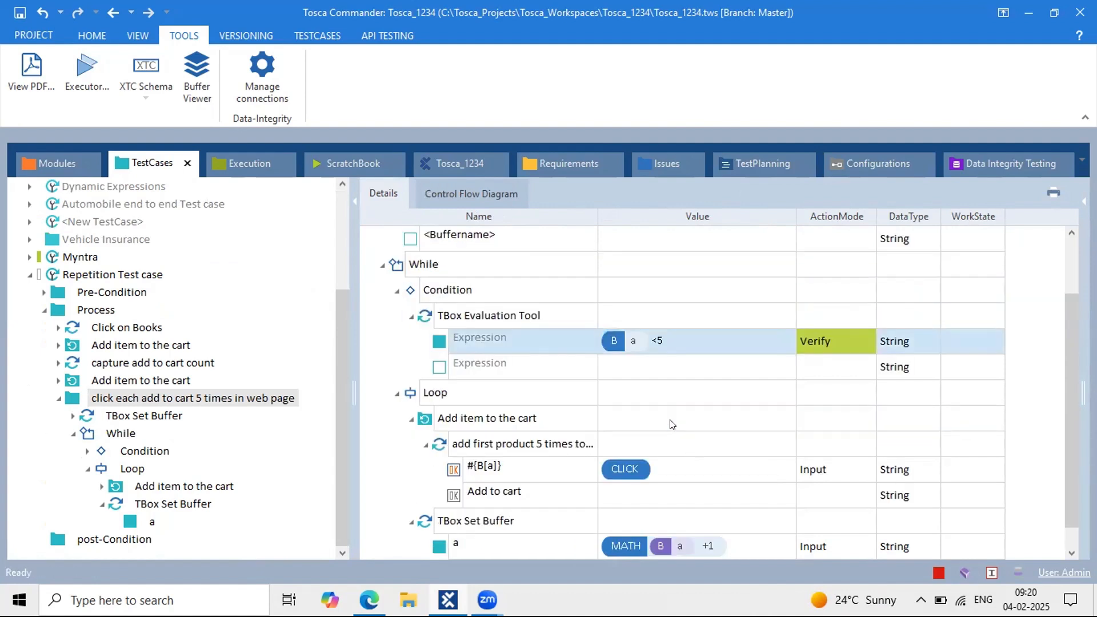
{"action": "left_click", "coordinate": [635, 341]}
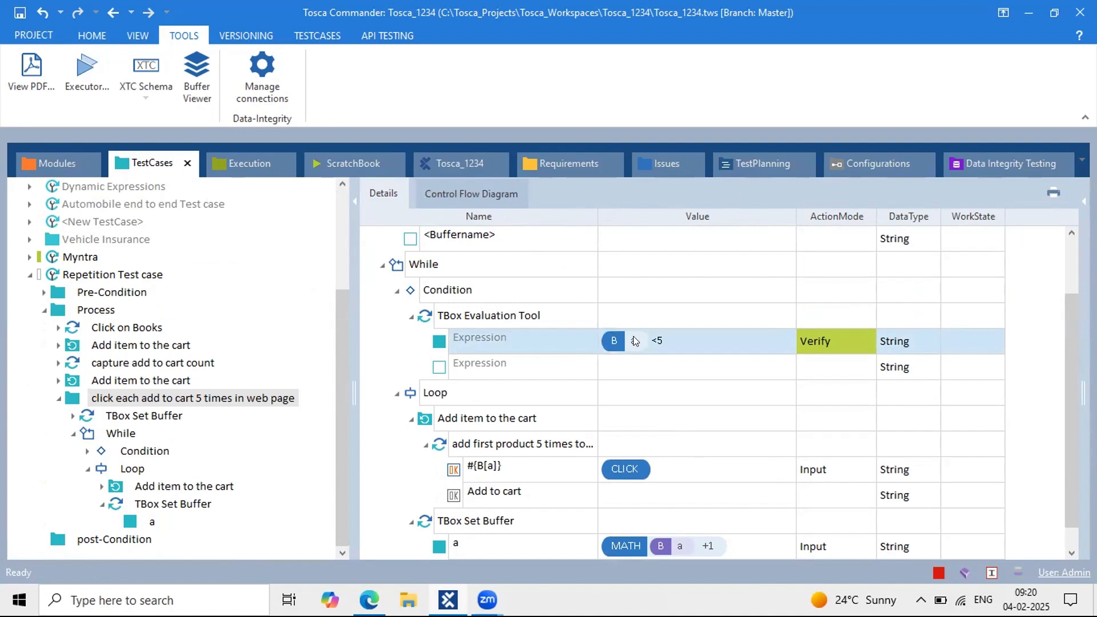
{"action": "left_click", "coordinate": [450, 392]}
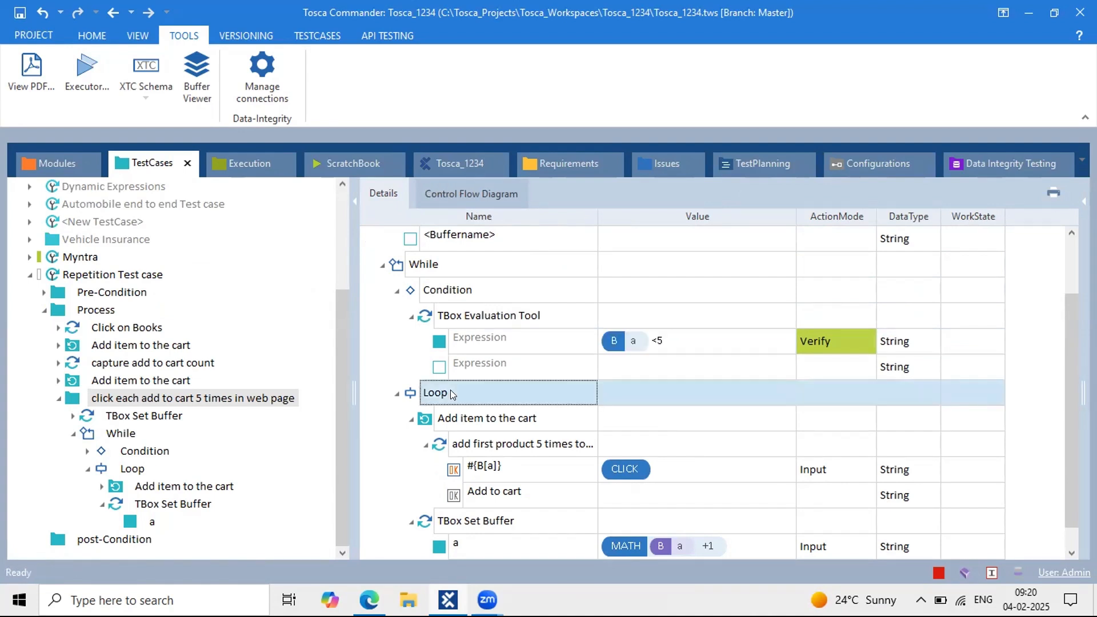
Step: Examine the #{B[a]} click step's buffer reference, then collapse Add item to the cart
{"action": "left_click", "coordinate": [506, 468]}
{"action": "double_click", "coordinate": [495, 466]}
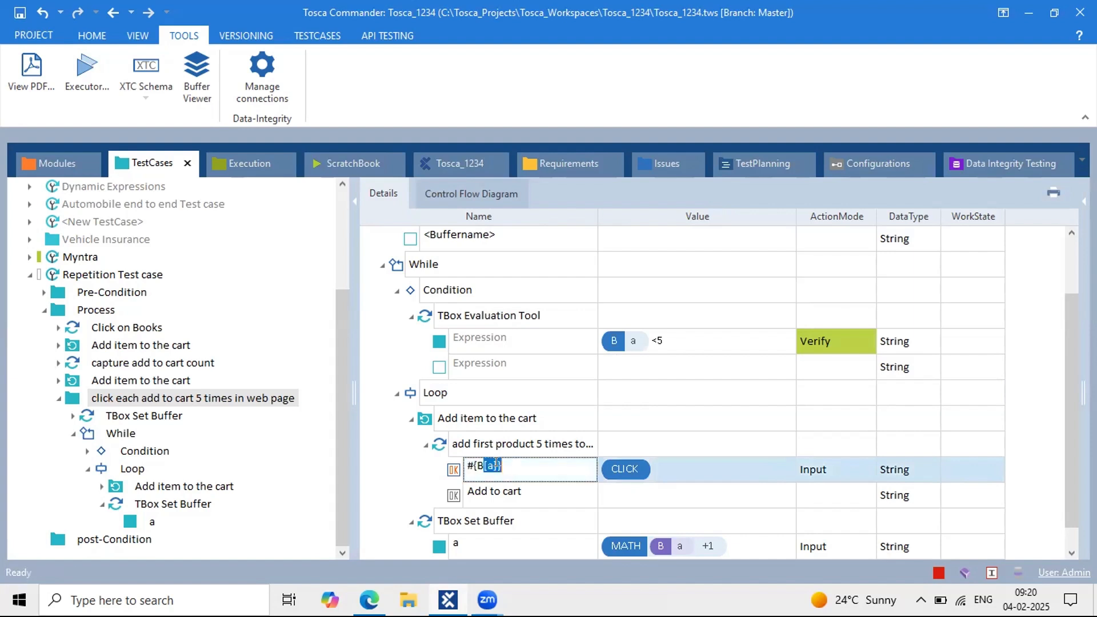
{"action": "left_click_drag", "start_coordinate": [496, 464], "coordinate": [470, 459]}
{"action": "left_click", "coordinate": [680, 407]}
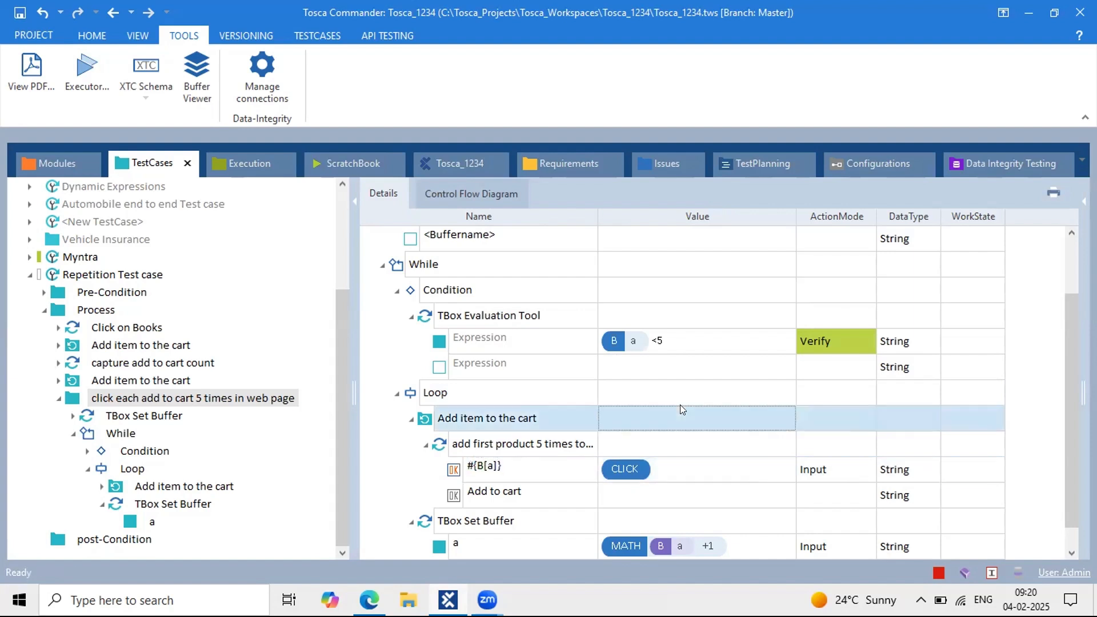
{"action": "scroll", "coordinate": [680, 404], "scroll_direction": "down", "scroll_amount": 1}
{"action": "left_click", "coordinate": [474, 393]}
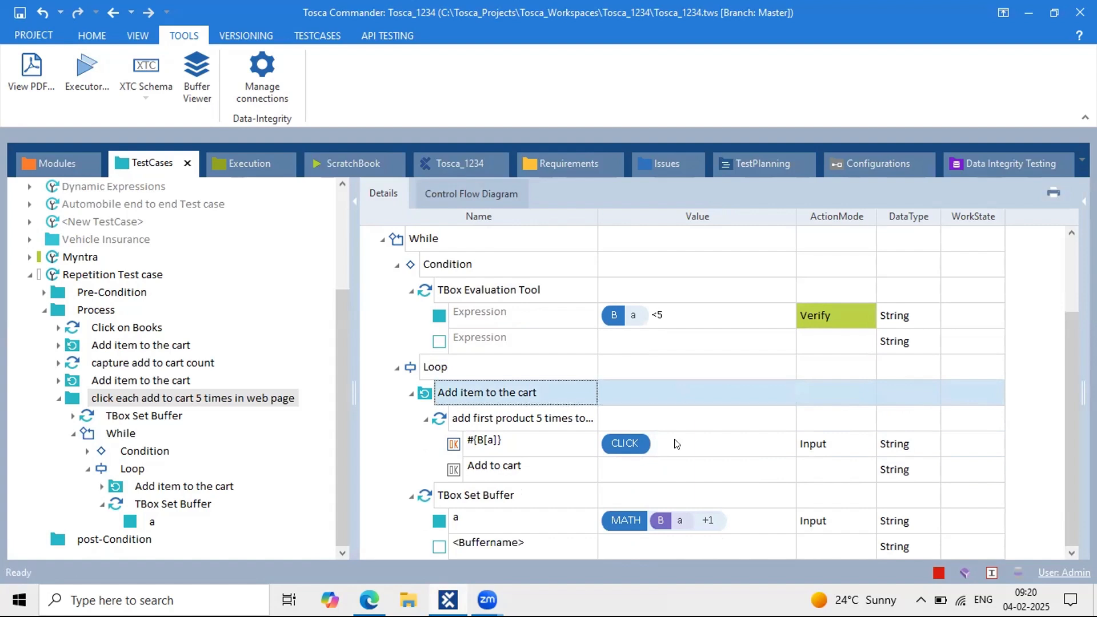
{"action": "left_click", "coordinate": [694, 443]}
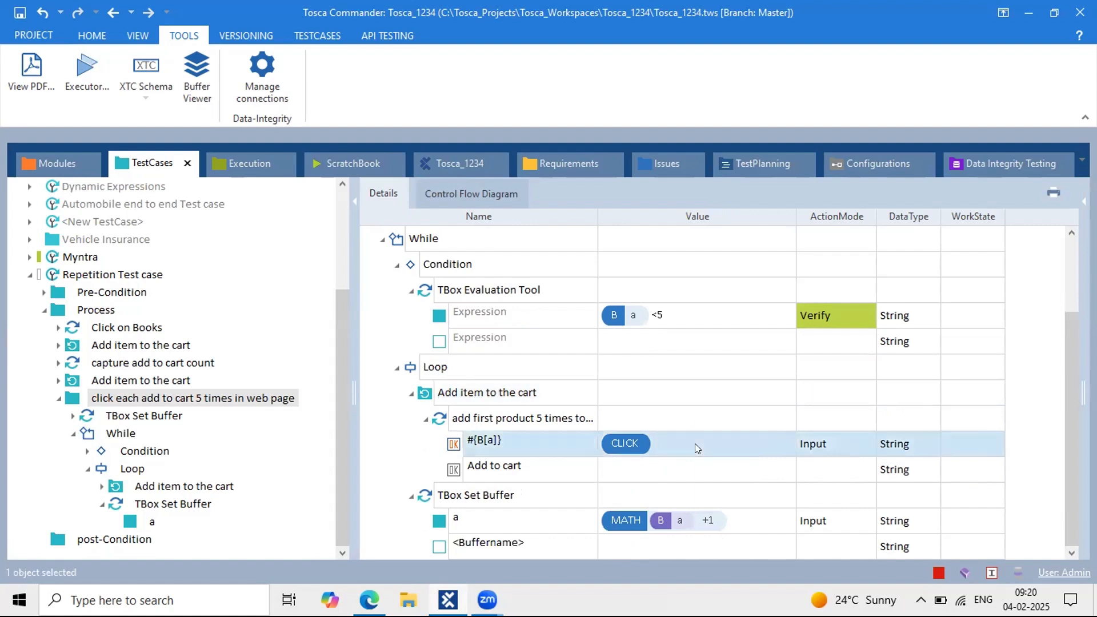
{"action": "left_click", "coordinate": [410, 393]}
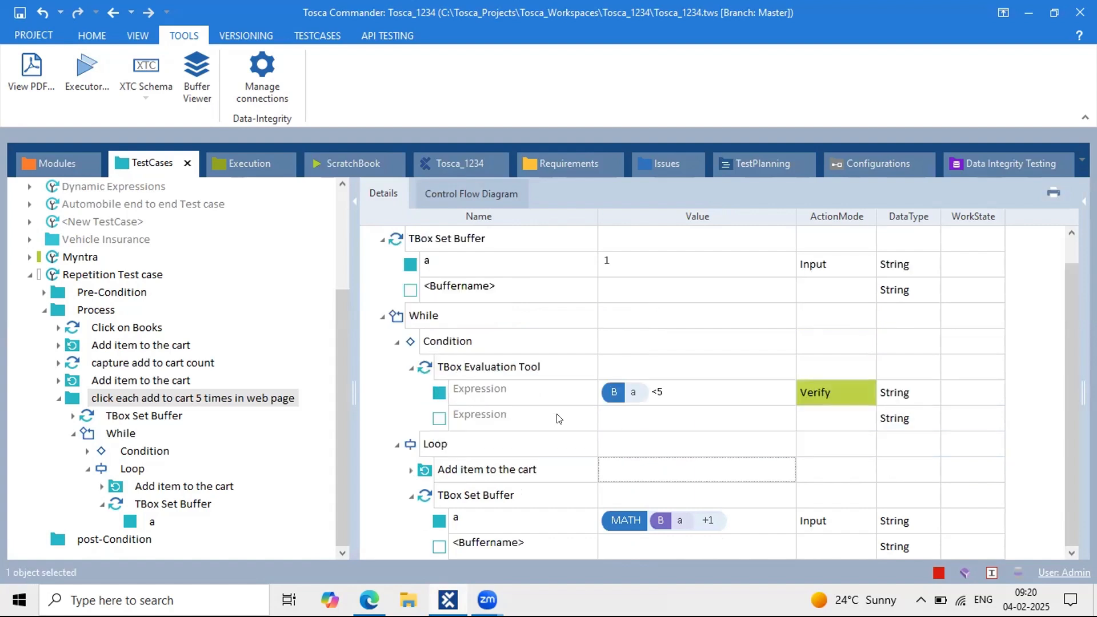
Step: Review the loop's increment formula {MATH[{B[a]}+1]} for buffer a, leaving it unchanged
{"action": "left_click", "coordinate": [482, 520]}
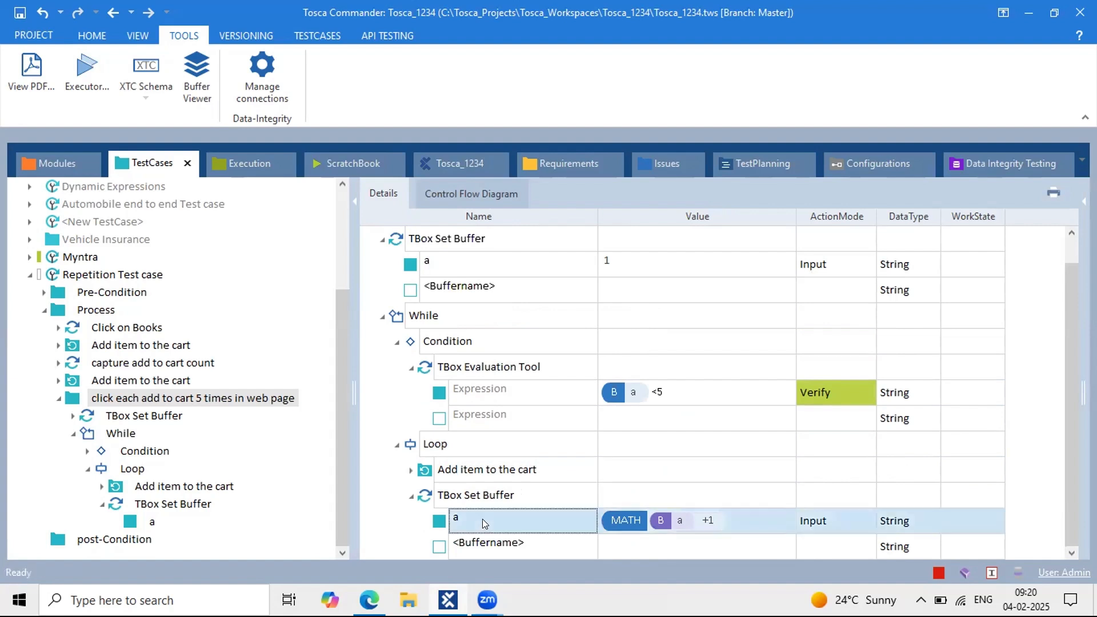
{"action": "left_click", "coordinate": [622, 518]}
{"action": "left_click_drag", "start_coordinate": [639, 515], "coordinate": [597, 512]}
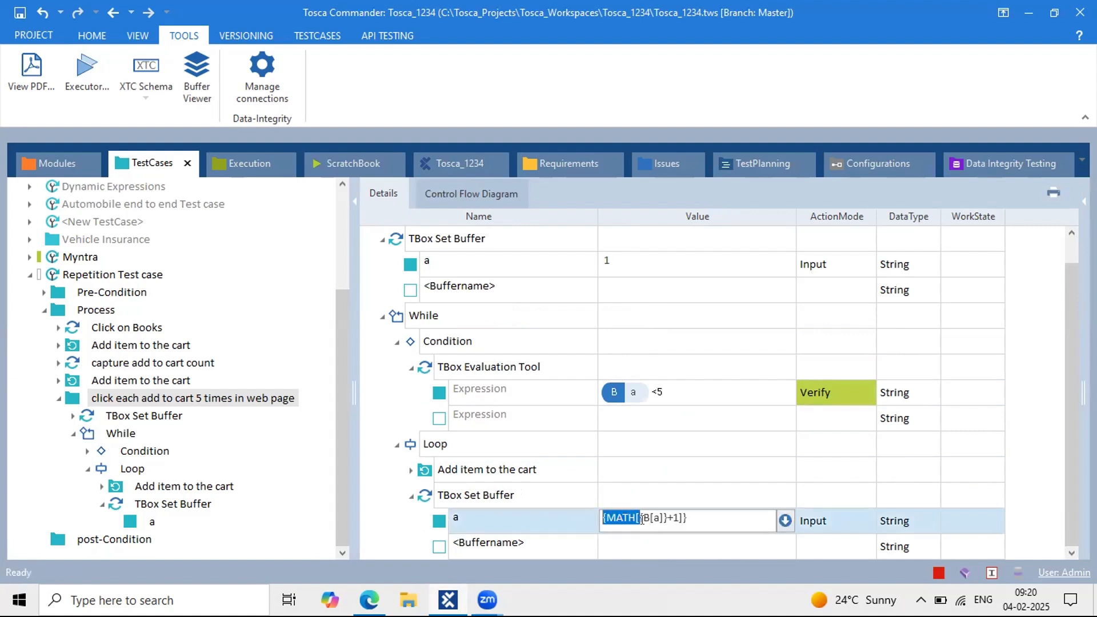
{"action": "left_click_drag", "start_coordinate": [649, 520], "coordinate": [664, 517]}
{"action": "left_click", "coordinate": [663, 516]}
{"action": "left_click_drag", "start_coordinate": [664, 517], "coordinate": [637, 512]}
{"action": "left_click_drag", "start_coordinate": [688, 508], "coordinate": [598, 509]}
{"action": "left_click", "coordinate": [466, 519]}
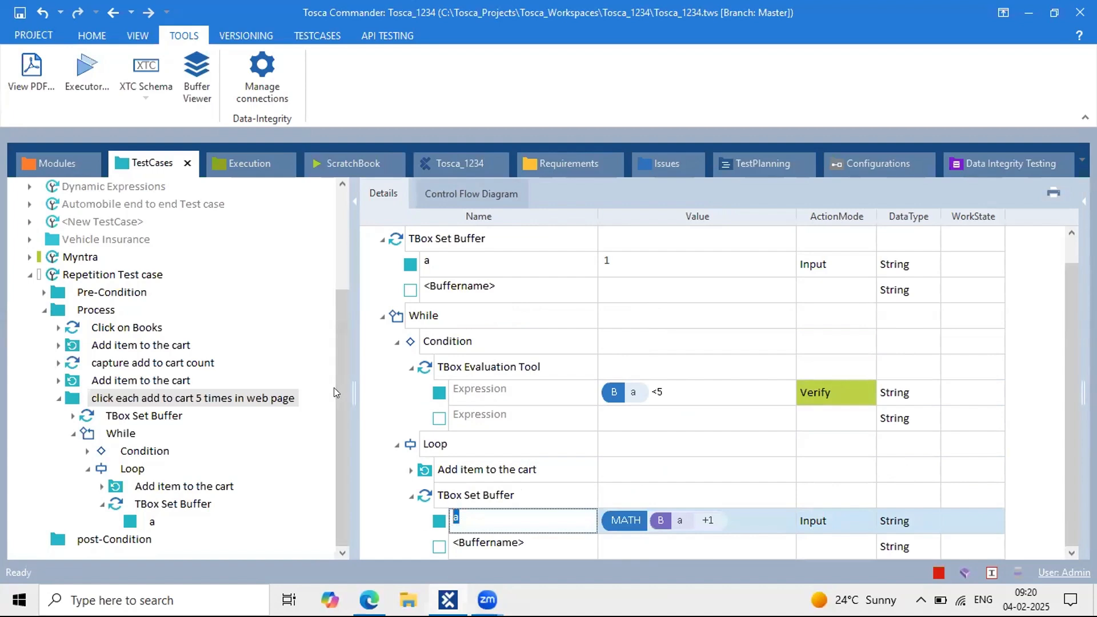
{"action": "left_click", "coordinate": [559, 108]}
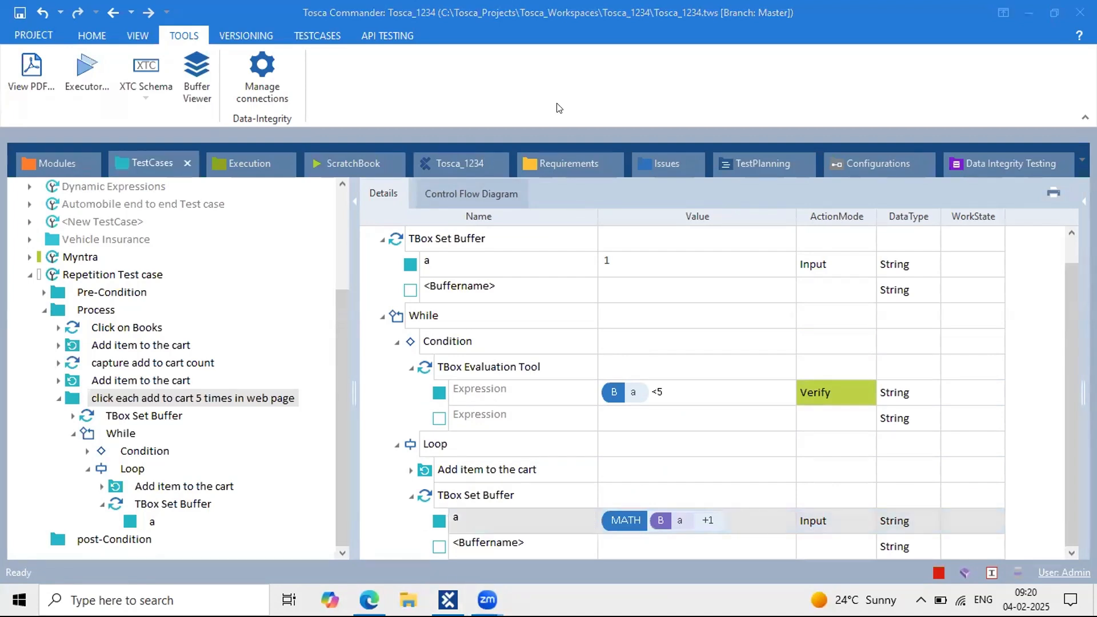
Step: Sketch the loop flow from the cart step back to the <5 condition, then clear the annotations
{"action": "mouse_move", "coordinate": [421, 484]}
{"action": "left_mouse_down"}
{"action": "mouse_move", "coordinate": [371, 382]}
{"action": "mouse_move", "coordinate": [420, 365]}
{"action": "mouse_move", "coordinate": [428, 374]}
{"action": "left_mouse_up"}
{"action": "mouse_move", "coordinate": [425, 465]}
{"action": "left_mouse_down"}
{"action": "mouse_move", "coordinate": [388, 422]}
{"action": "mouse_move", "coordinate": [427, 395]}
{"action": "left_mouse_up"}
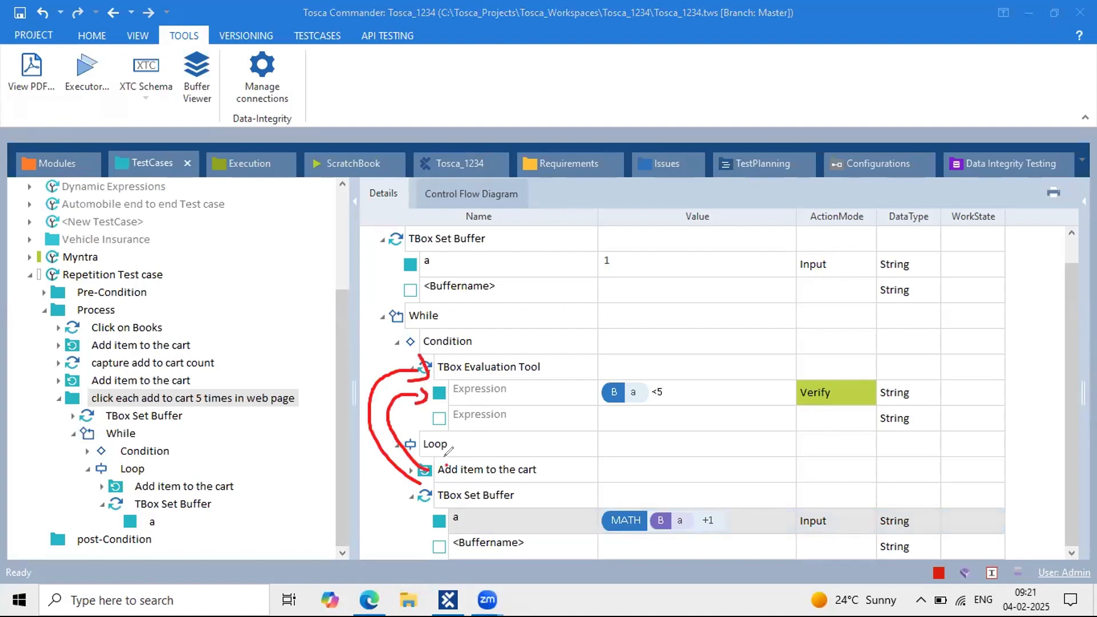
{"action": "mouse_move", "coordinate": [445, 466]}
{"action": "left_mouse_down"}
{"action": "mouse_move", "coordinate": [426, 426]}
{"action": "mouse_move", "coordinate": [457, 436]}
{"action": "mouse_move", "coordinate": [474, 422]}
{"action": "left_mouse_up"}
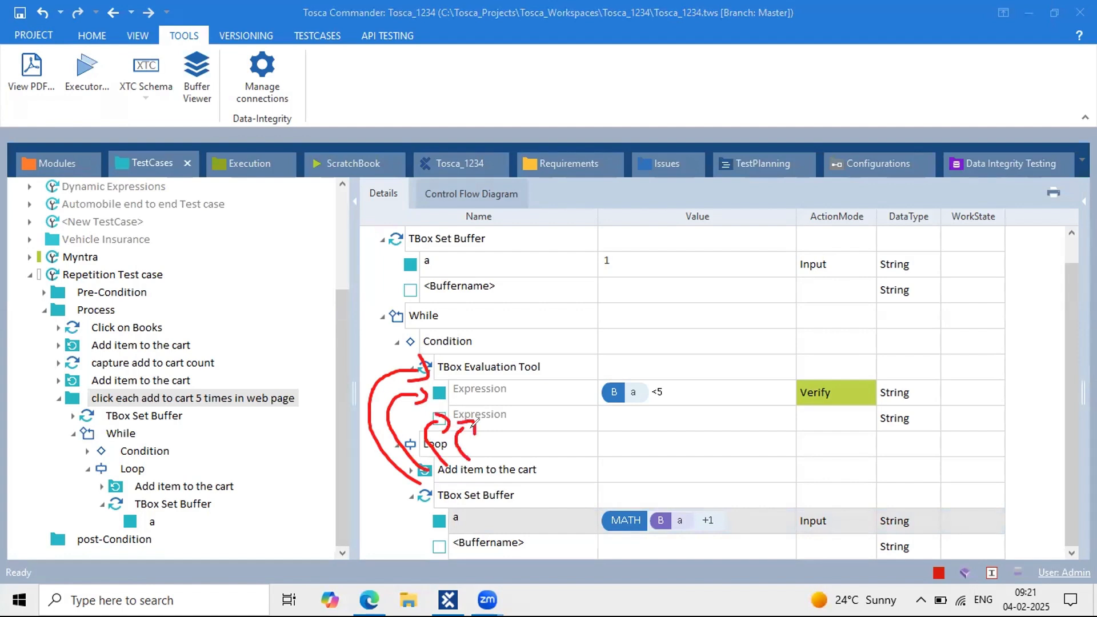
{"action": "mouse_move", "coordinate": [675, 380]}
{"action": "left_mouse_down"}
{"action": "mouse_move", "coordinate": [685, 387]}
{"action": "mouse_move", "coordinate": [664, 395]}
{"action": "mouse_move", "coordinate": [693, 393]}
{"action": "mouse_move", "coordinate": [677, 377]}
{"action": "mouse_move", "coordinate": [665, 384]}
{"action": "left_mouse_up"}
{"action": "left_click", "coordinate": [665, 393]}
{"action": "key", "text": "Escape"}
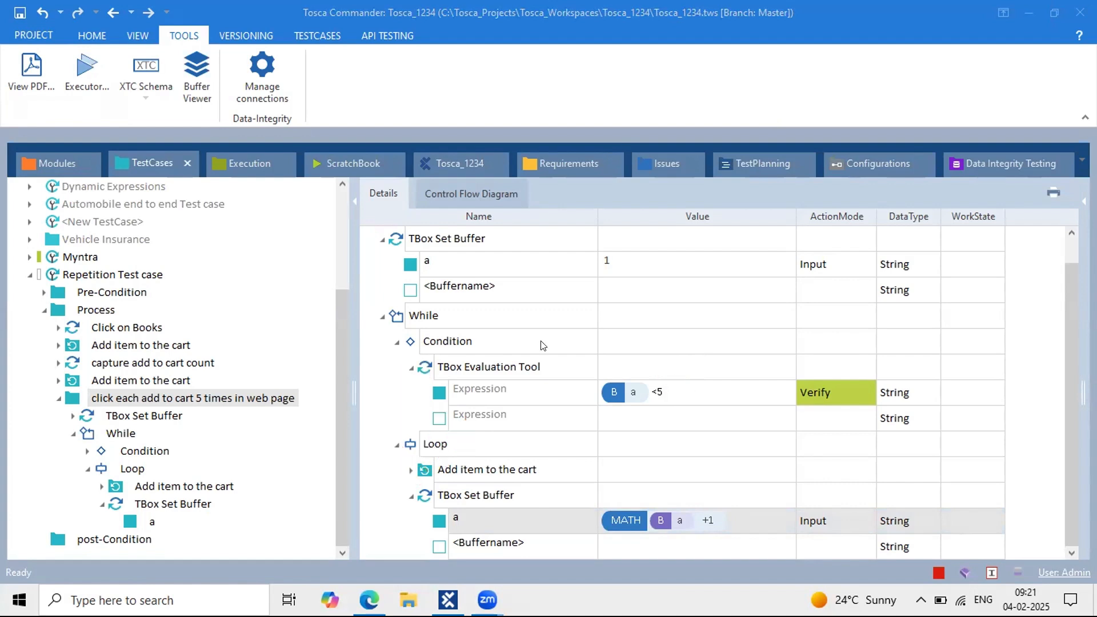
Step: Circle the <5 limit, clear it, and bring the Google Doc loop trace to front
{"action": "scroll", "coordinate": [543, 345], "scroll_direction": "up", "scroll_amount": 1}
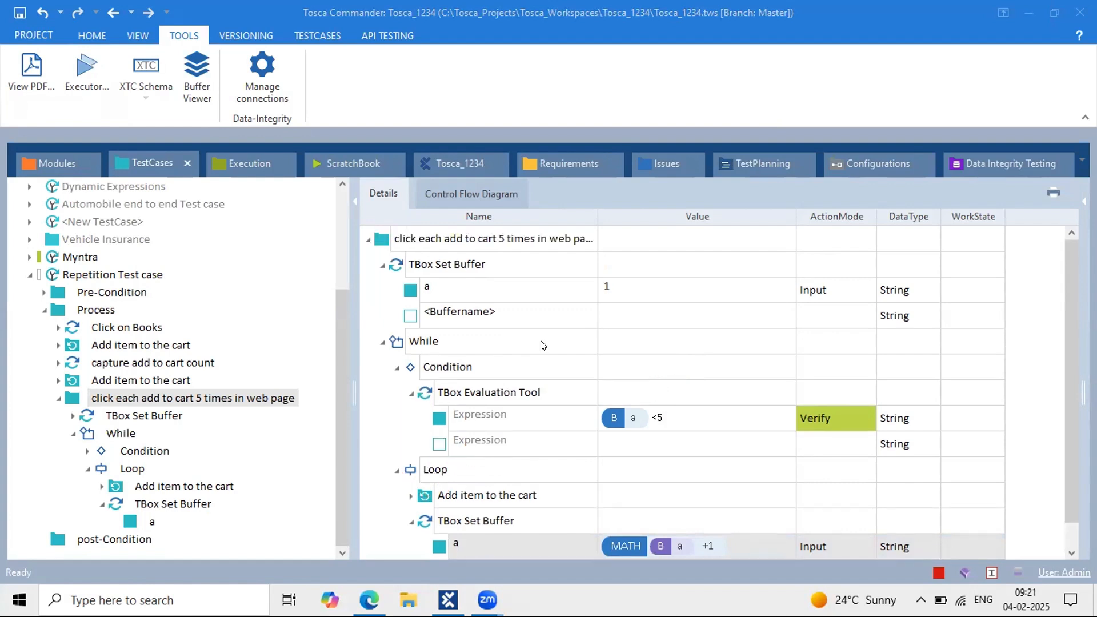
{"action": "scroll", "coordinate": [543, 345], "scroll_direction": "down", "scroll_amount": 1}
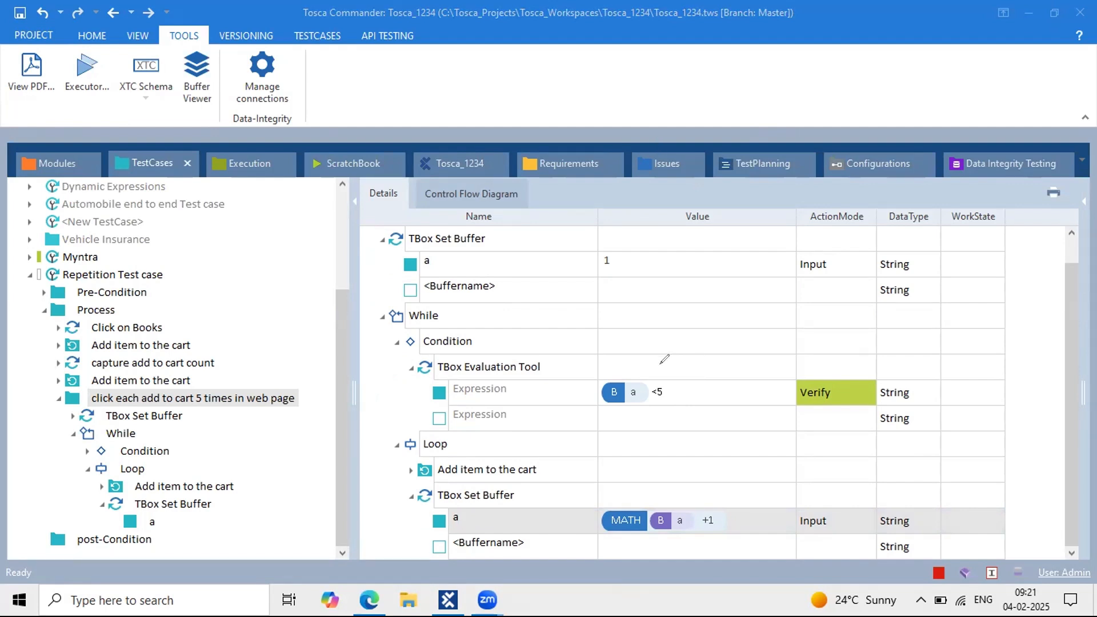
{"action": "mouse_move", "coordinate": [660, 366]}
{"action": "left_mouse_down"}
{"action": "mouse_move", "coordinate": [657, 405]}
{"action": "mouse_move", "coordinate": [677, 375]}
{"action": "mouse_move", "coordinate": [663, 369]}
{"action": "left_mouse_up"}
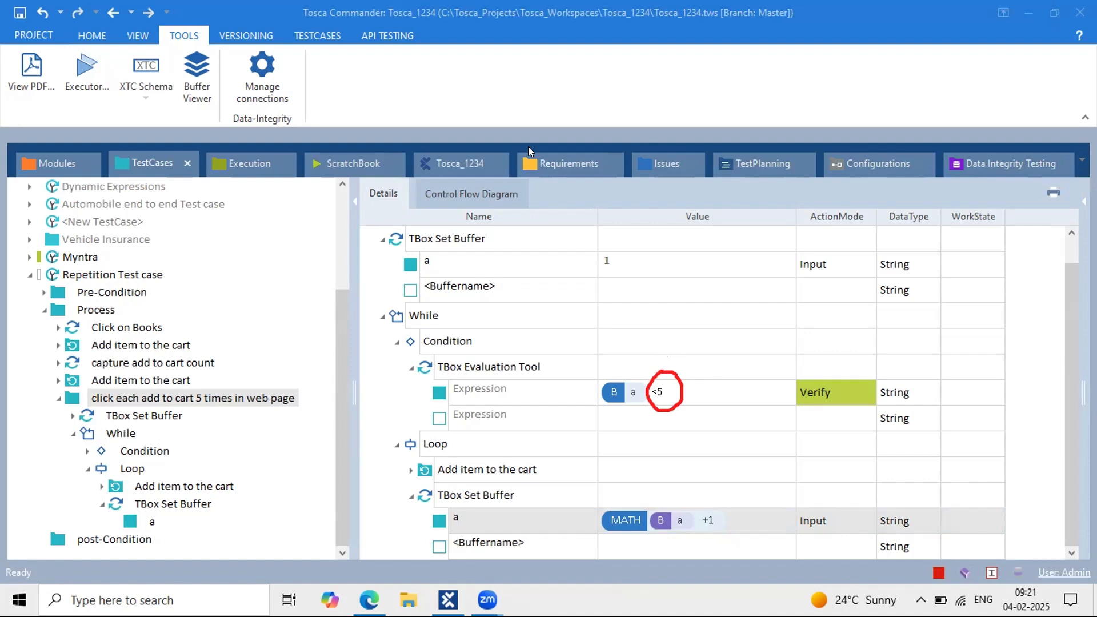
{"action": "left_click", "coordinate": [749, 137]}
{"action": "left_click", "coordinate": [369, 599]}
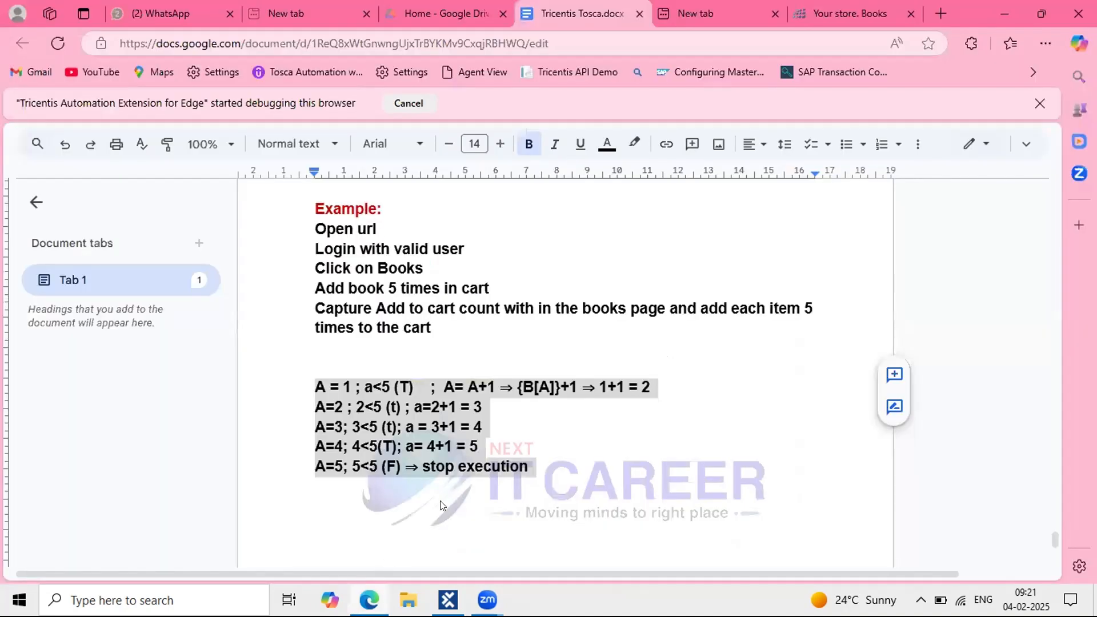
Step: View the web shop Books page with the Science book, then return to Tosca Commander
{"action": "left_click", "coordinate": [850, 13]}
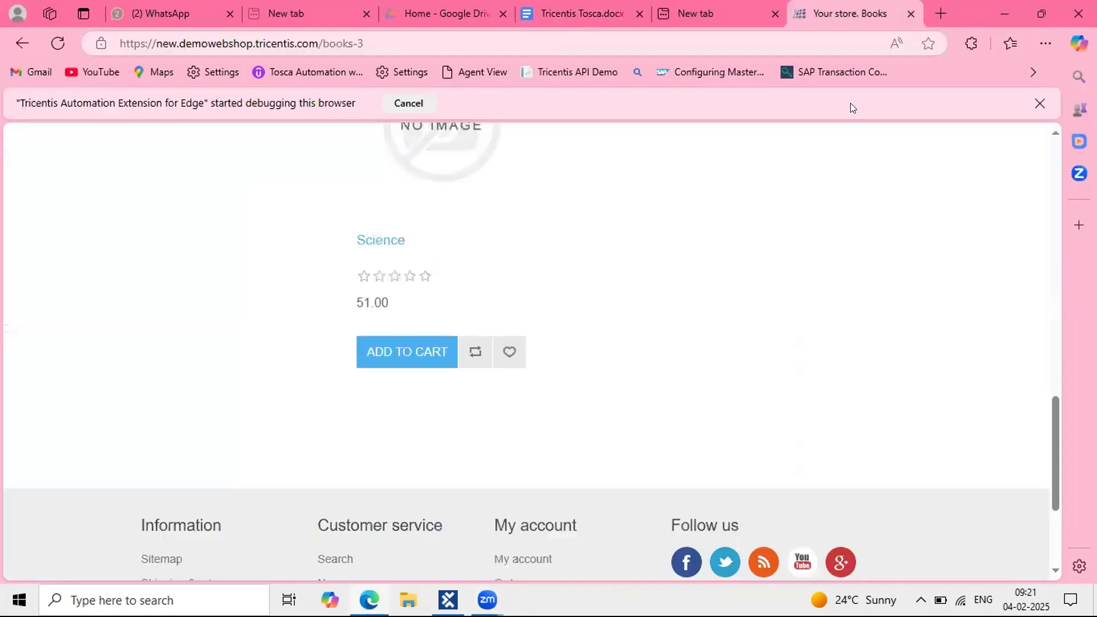
{"action": "scroll", "coordinate": [528, 280], "scroll_direction": "up", "scroll_amount": 2}
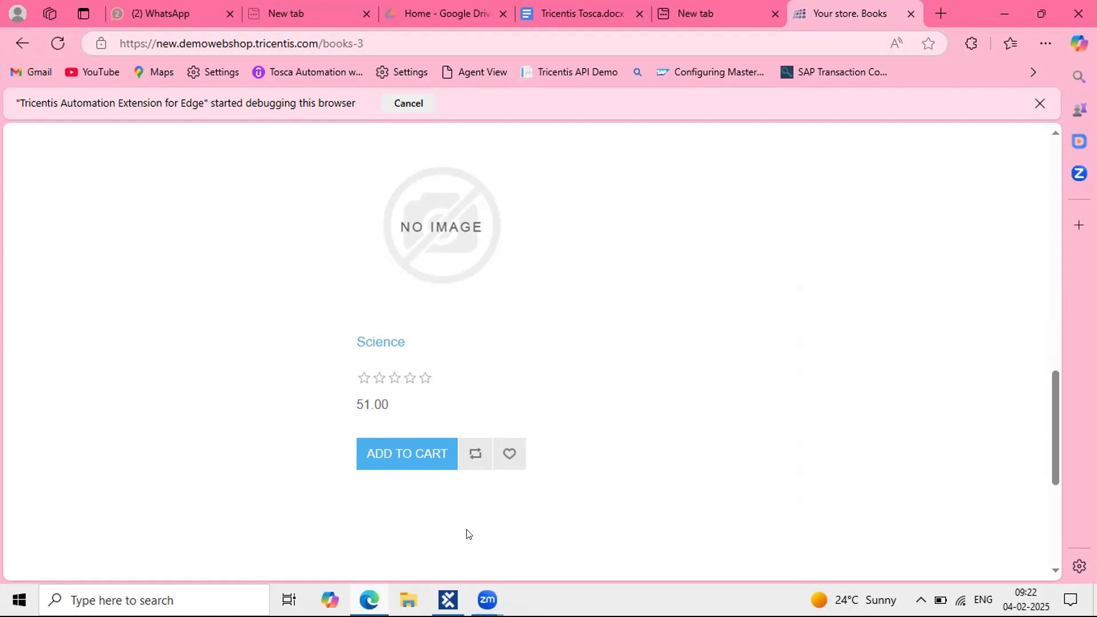
{"action": "left_click", "coordinate": [448, 599]}
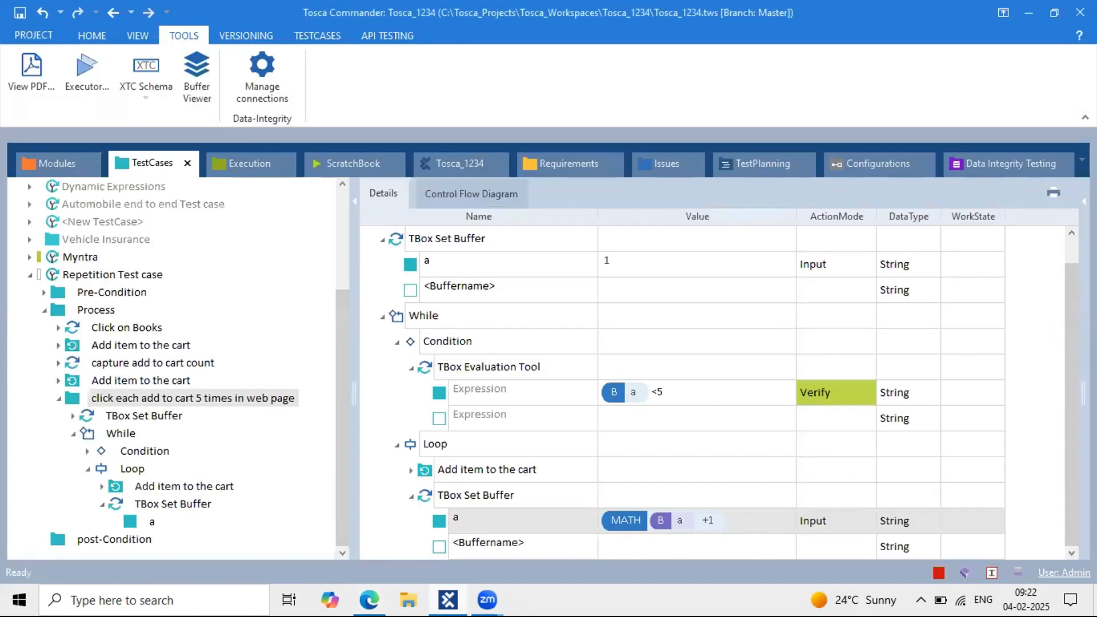
Step: Highlight the <5 condition and open the Buffer Viewer to check the add to cart count value
{"action": "left_click", "coordinate": [671, 388]}
{"action": "left_click", "coordinate": [670, 387]}
{"action": "left_click_drag", "start_coordinate": [668, 386], "coordinate": [628, 385]}
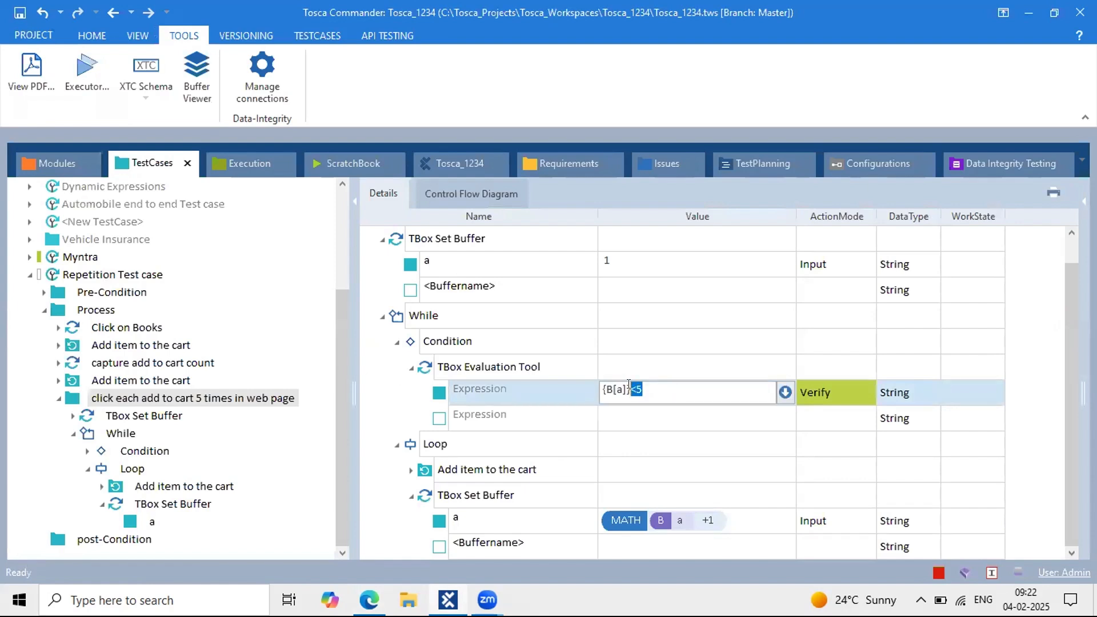
{"action": "left_click", "coordinate": [197, 74]}
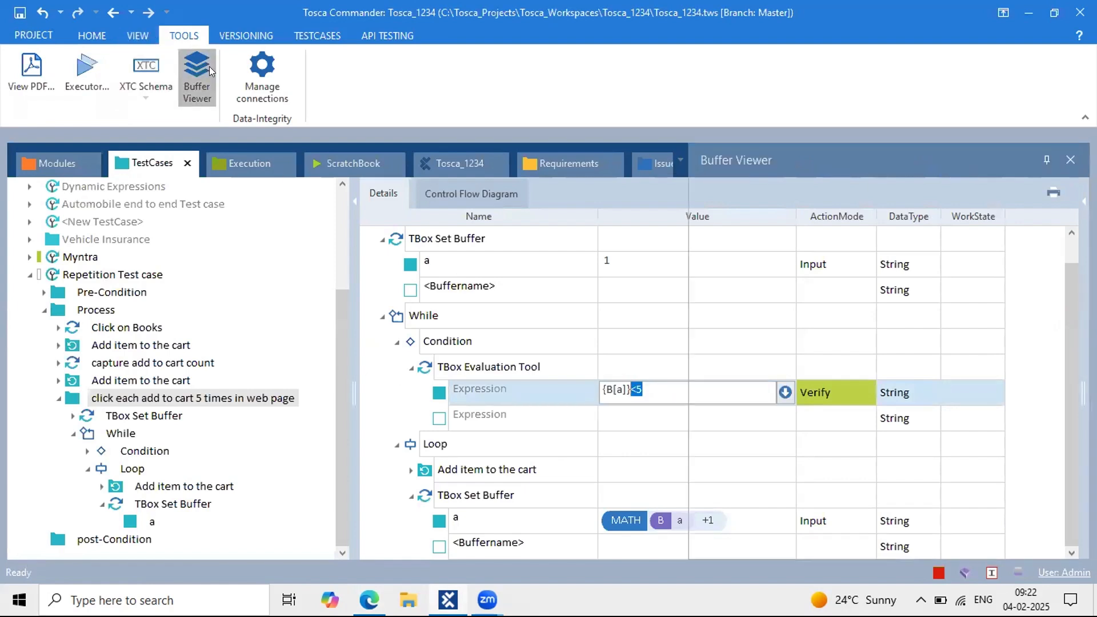
{"action": "double_click", "coordinate": [908, 344]}
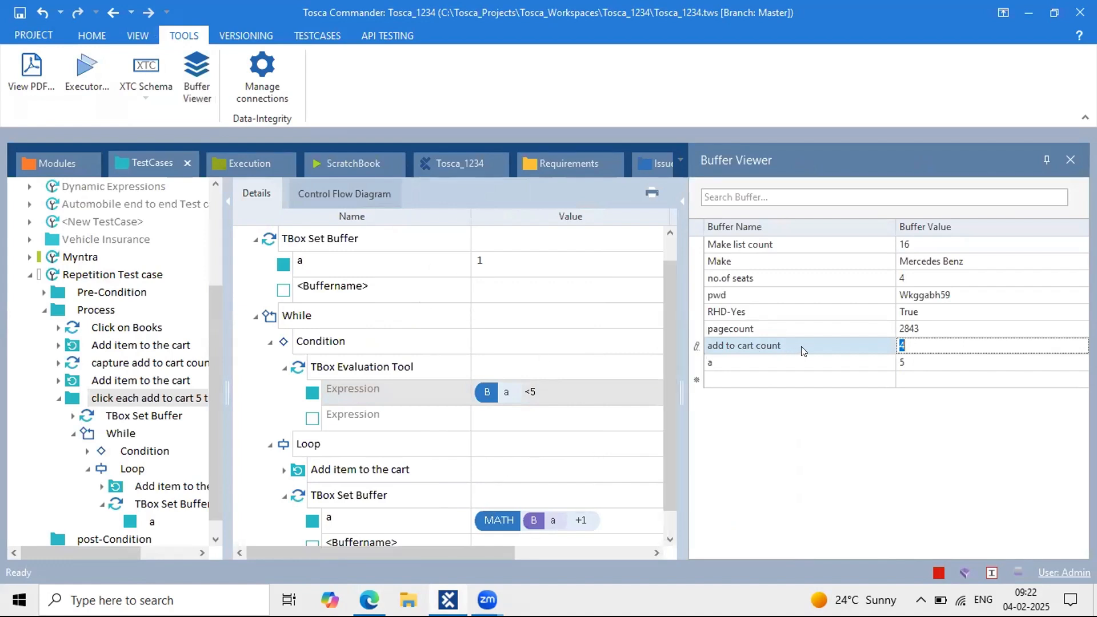
{"action": "left_click_drag", "start_coordinate": [803, 350], "coordinate": [704, 338]}
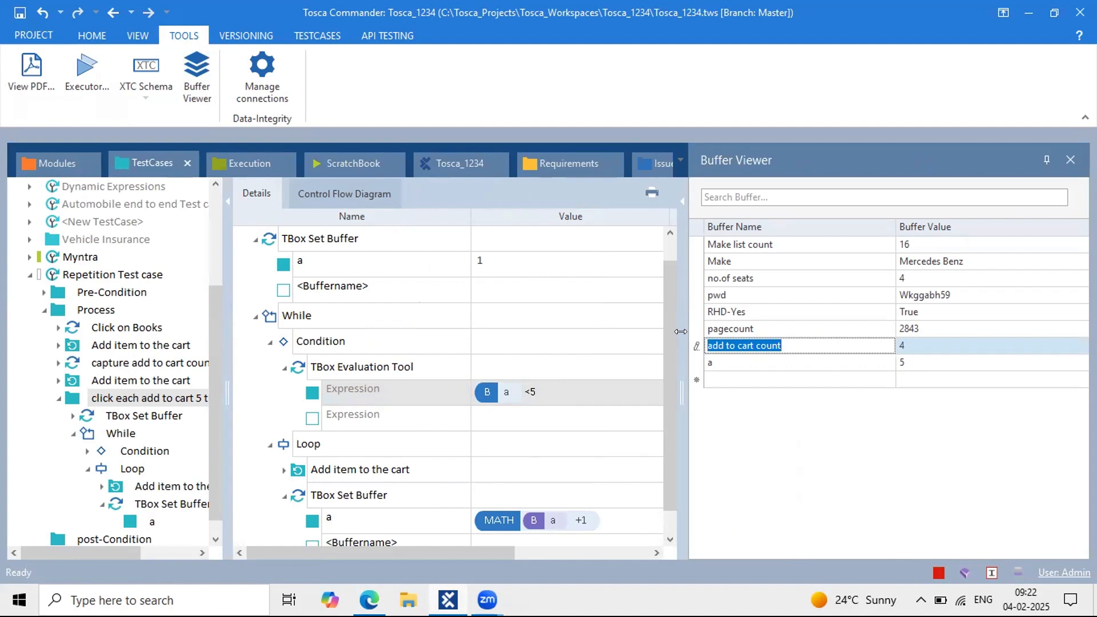
{"action": "left_click", "coordinate": [900, 340]}
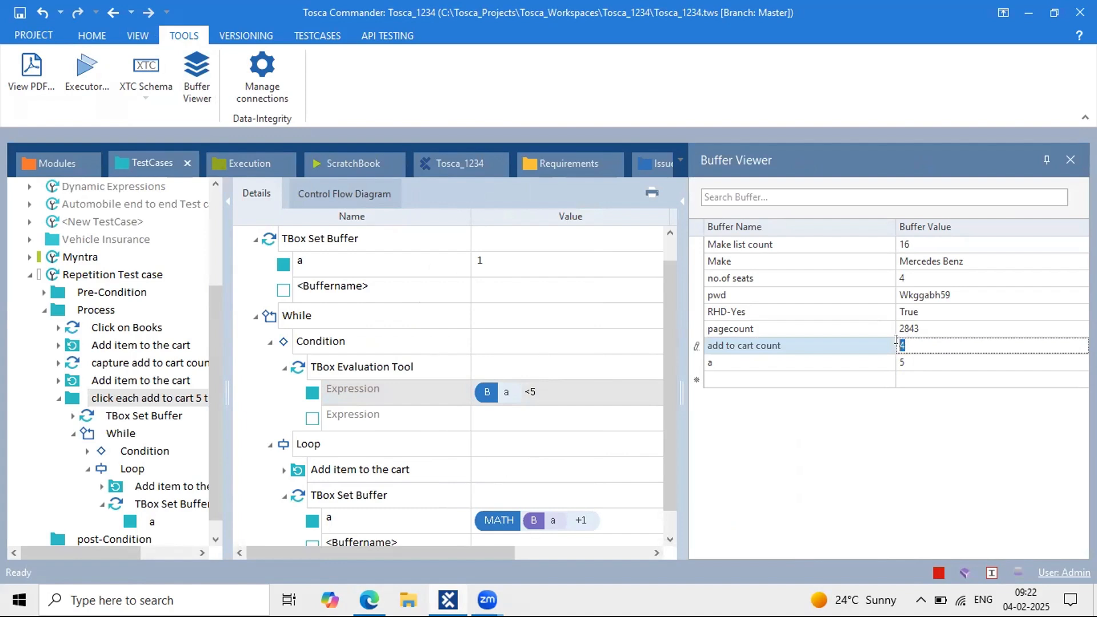
Step: Select the add to cart count buffer name and value, then close the Buffer Viewer
{"action": "left_click", "coordinate": [339, 235]}
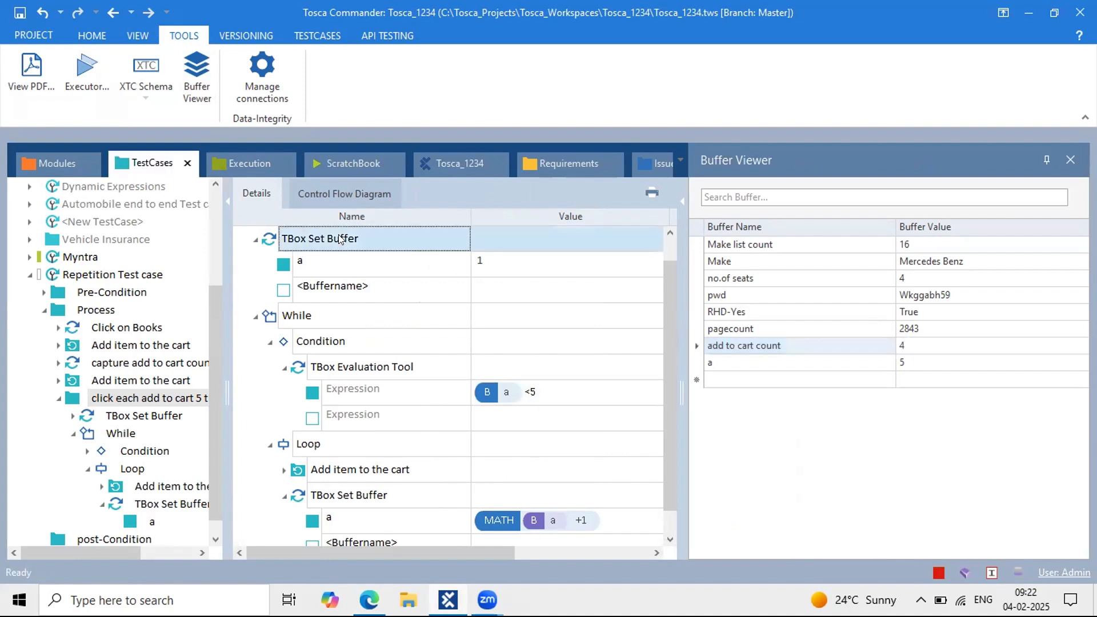
{"action": "double_click", "coordinate": [339, 233]}
{"action": "left_click", "coordinate": [909, 345]}
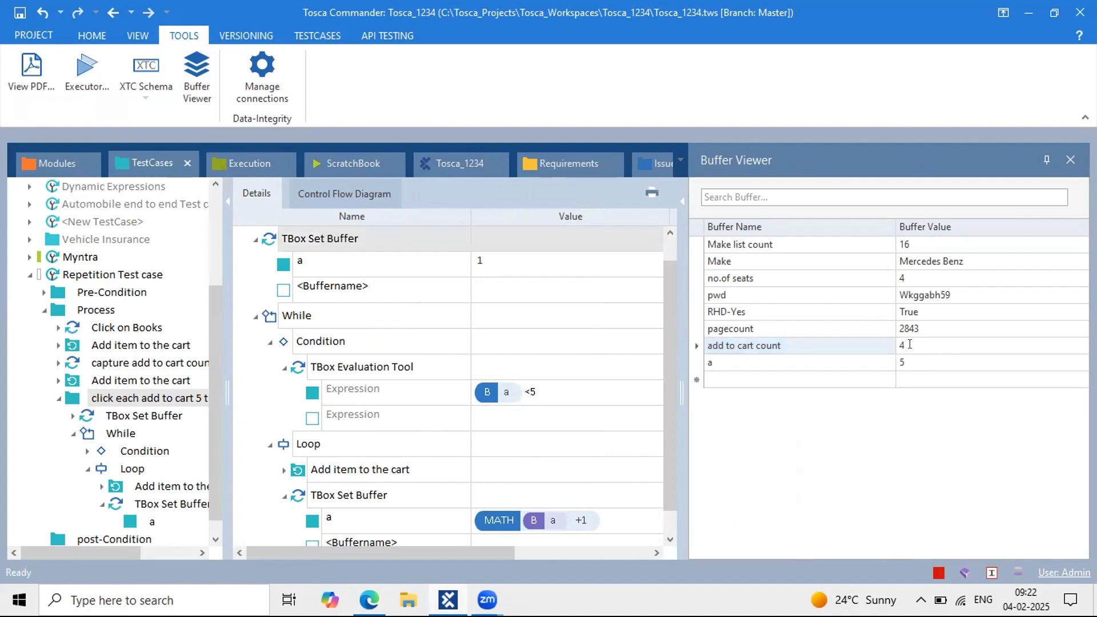
{"action": "left_click", "coordinate": [812, 334]}
{"action": "left_click", "coordinate": [807, 345]}
{"action": "double_click", "coordinate": [808, 345]}
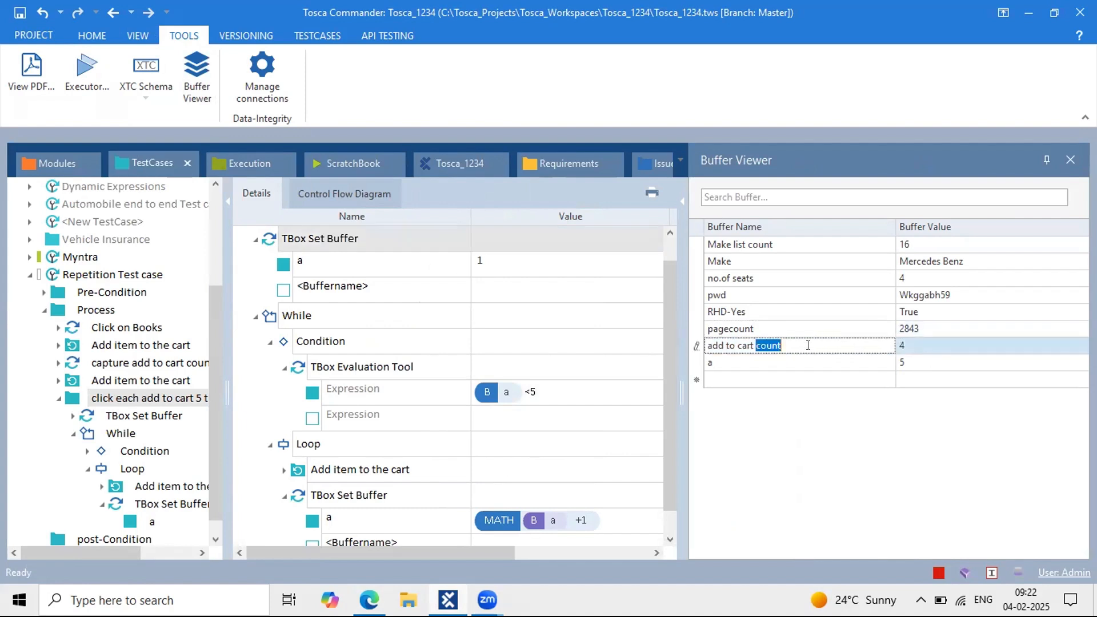
{"action": "left_click_drag", "start_coordinate": [808, 345], "coordinate": [710, 341]}
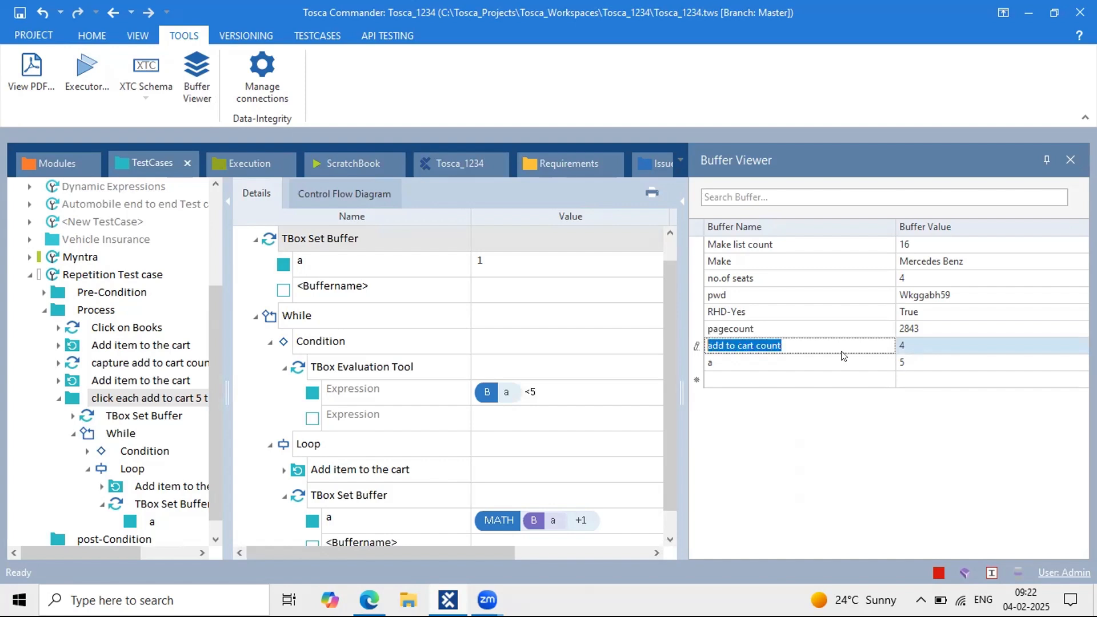
{"action": "left_click_drag", "start_coordinate": [806, 344], "coordinate": [704, 345]}
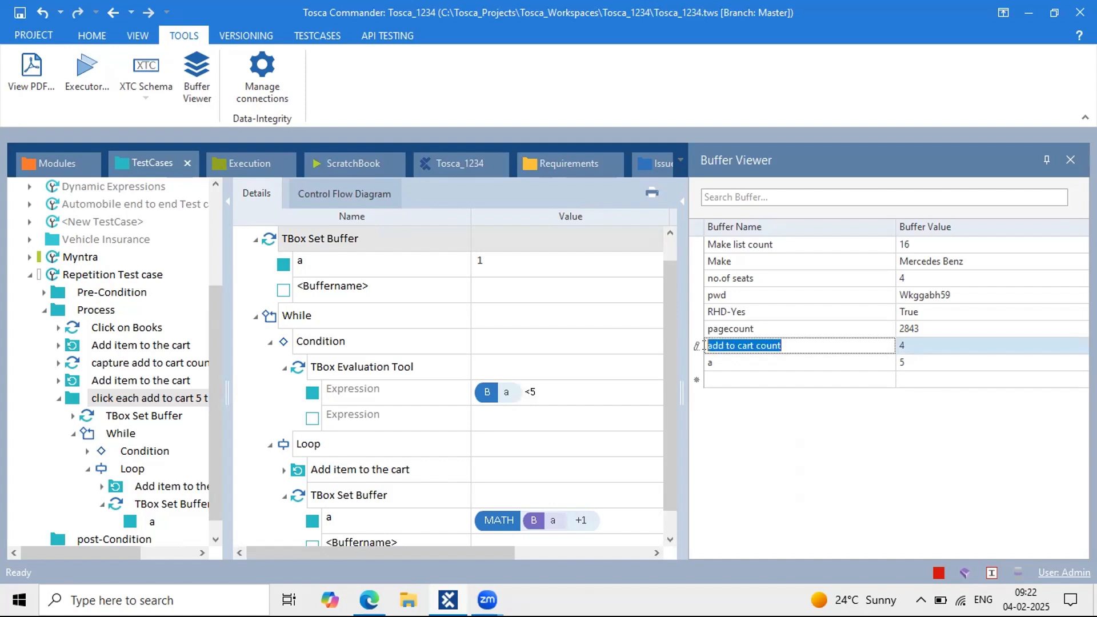
{"action": "triple_click", "coordinate": [802, 345]}
{"action": "double_click", "coordinate": [794, 344]}
{"action": "left_click_drag", "start_coordinate": [794, 343], "coordinate": [698, 345]}
{"action": "left_click", "coordinate": [1071, 161]}
Step: Return to the test case details, then bring up the Google Doc with the A=1 to A=5 trace
{"action": "left_click", "coordinate": [353, 163]}
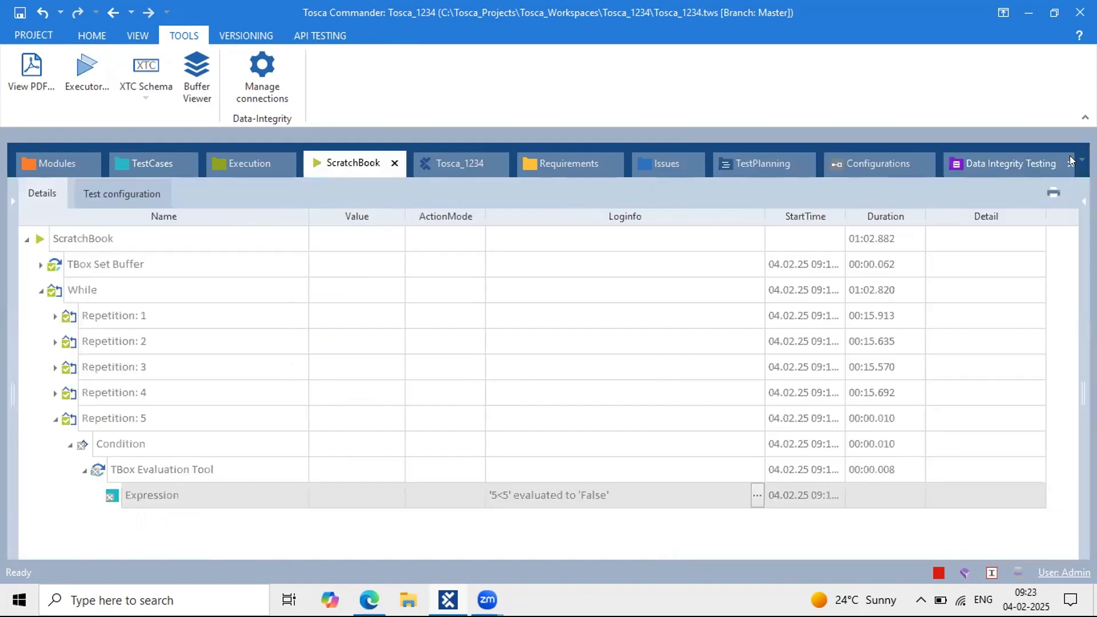
{"action": "left_click", "coordinate": [146, 161]}
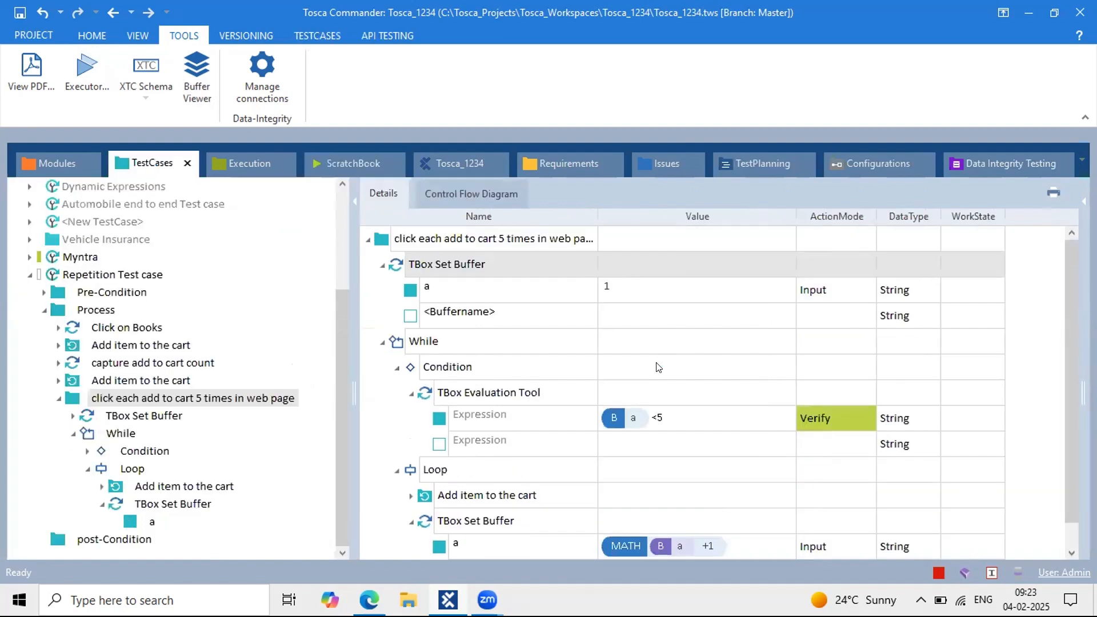
{"action": "scroll", "coordinate": [494, 334], "scroll_direction": "down", "scroll_amount": 1}
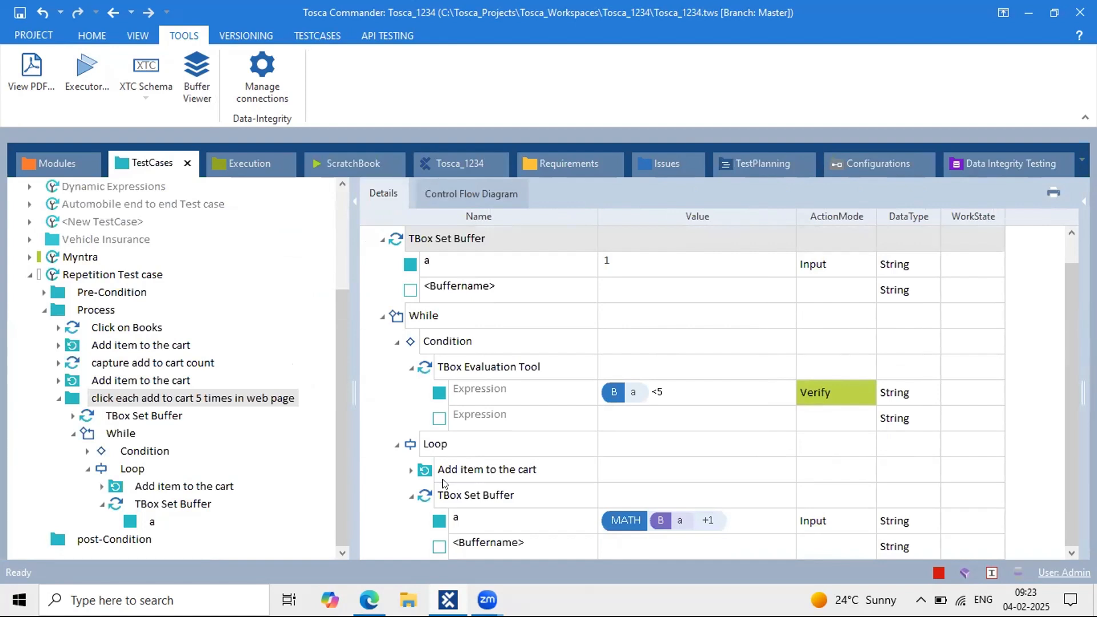
{"action": "left_click", "coordinate": [369, 600]}
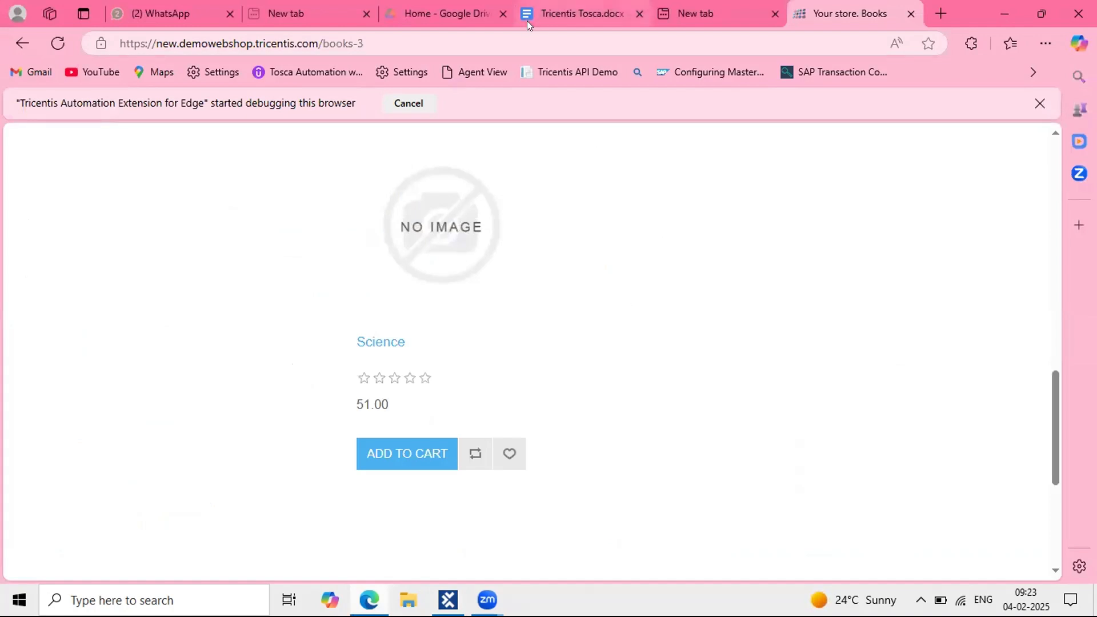
{"action": "left_click", "coordinate": [581, 14]}
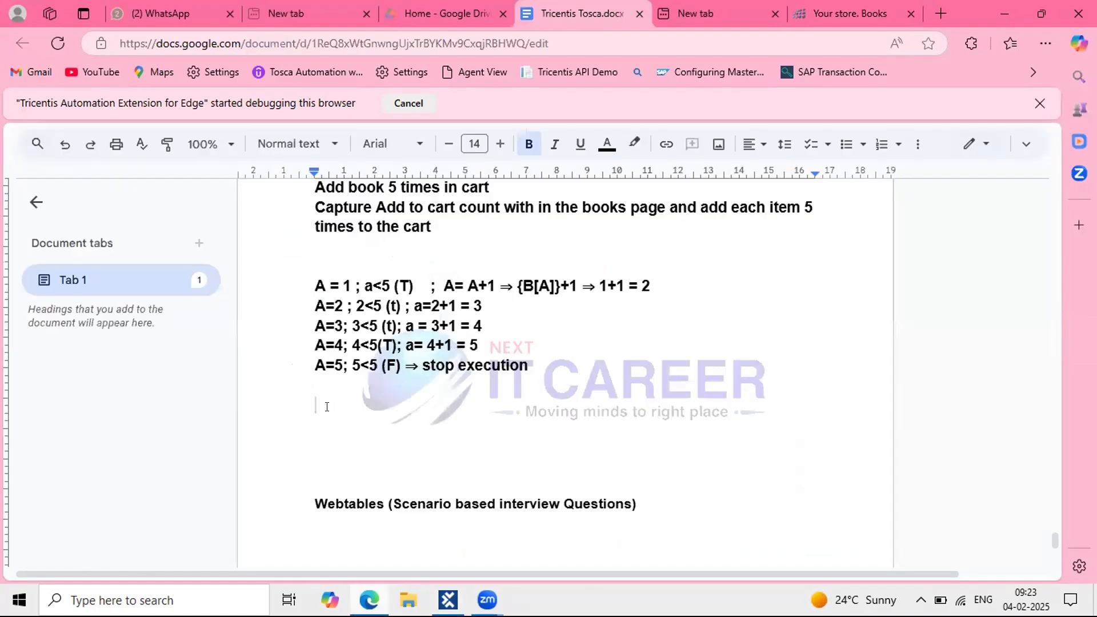